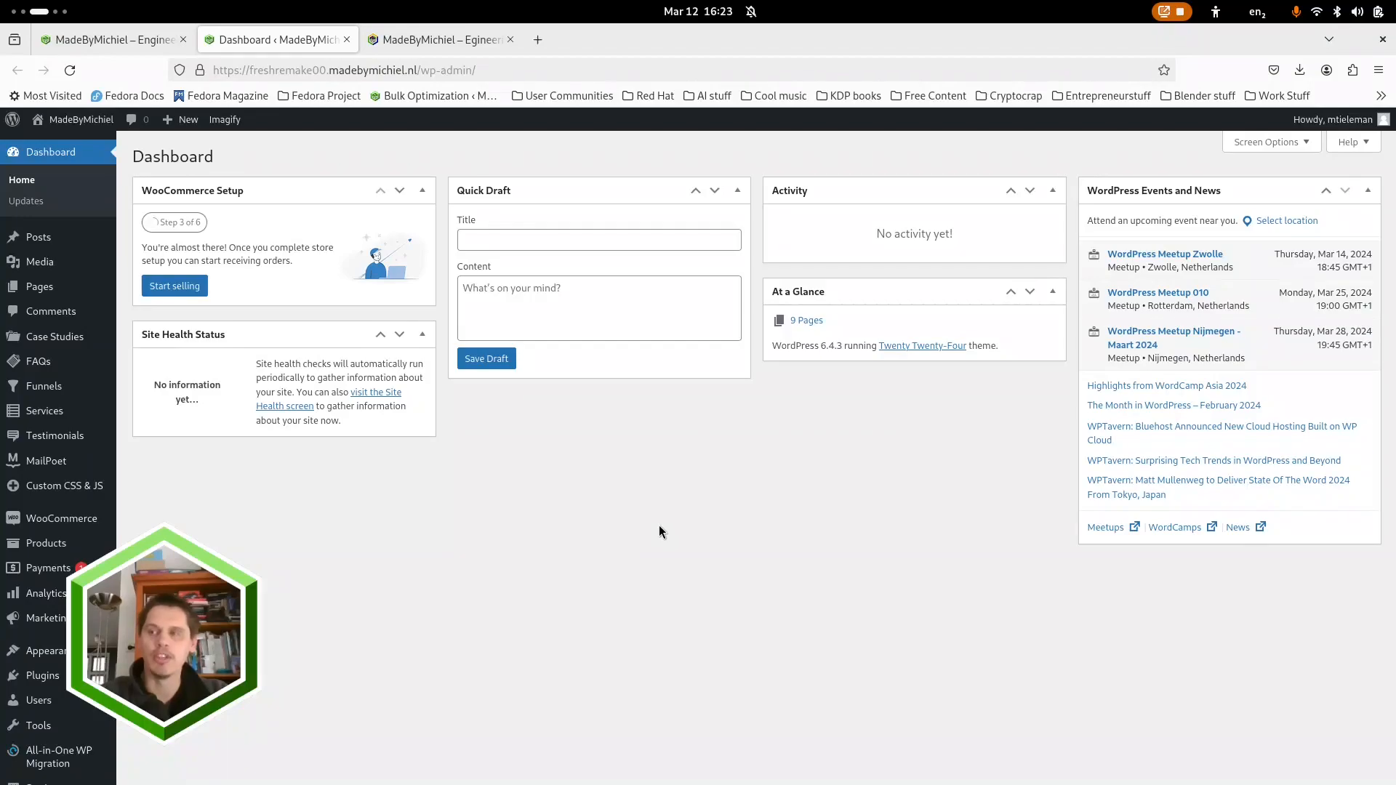
Step: Switch to the site's front page and skim its sections from the Hero Section to the Features Section
{"action": "left_click", "coordinate": [115, 39]}
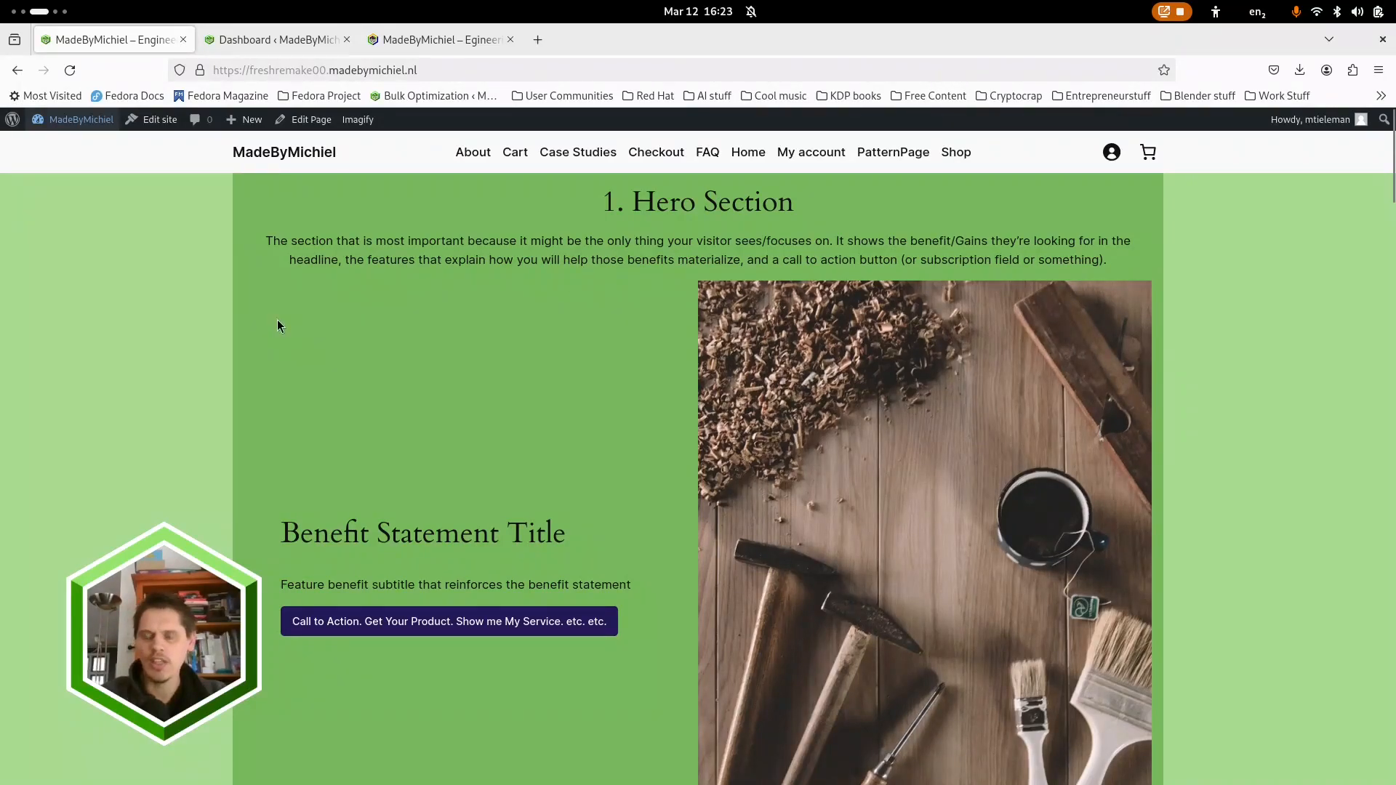
{"action": "scroll", "coordinate": [388, 218], "scroll_direction": "down", "scroll_amount": 6}
{"action": "scroll", "coordinate": [378, 223], "scroll_direction": "down", "scroll_amount": 20}
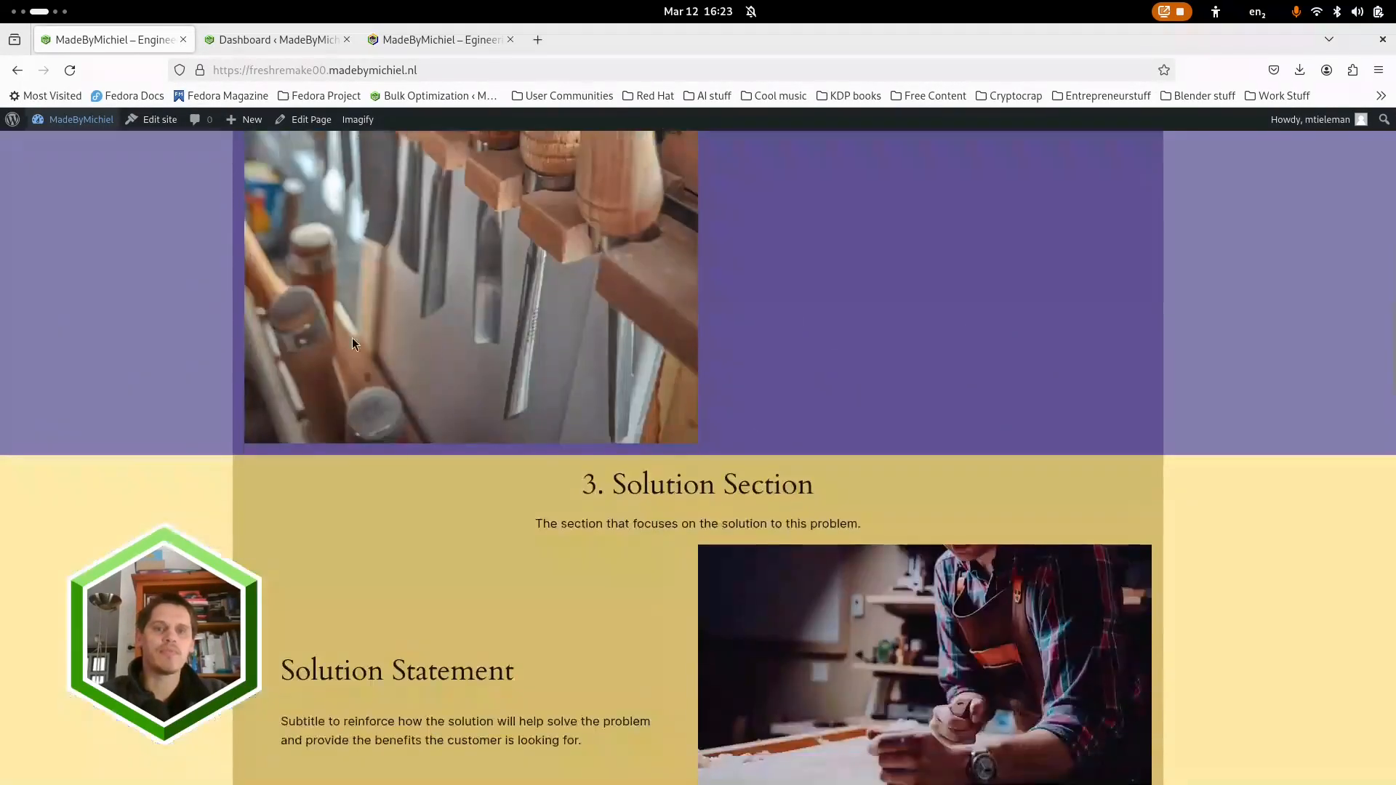
{"action": "scroll", "coordinate": [1185, 319], "scroll_direction": "down", "scroll_amount": 15}
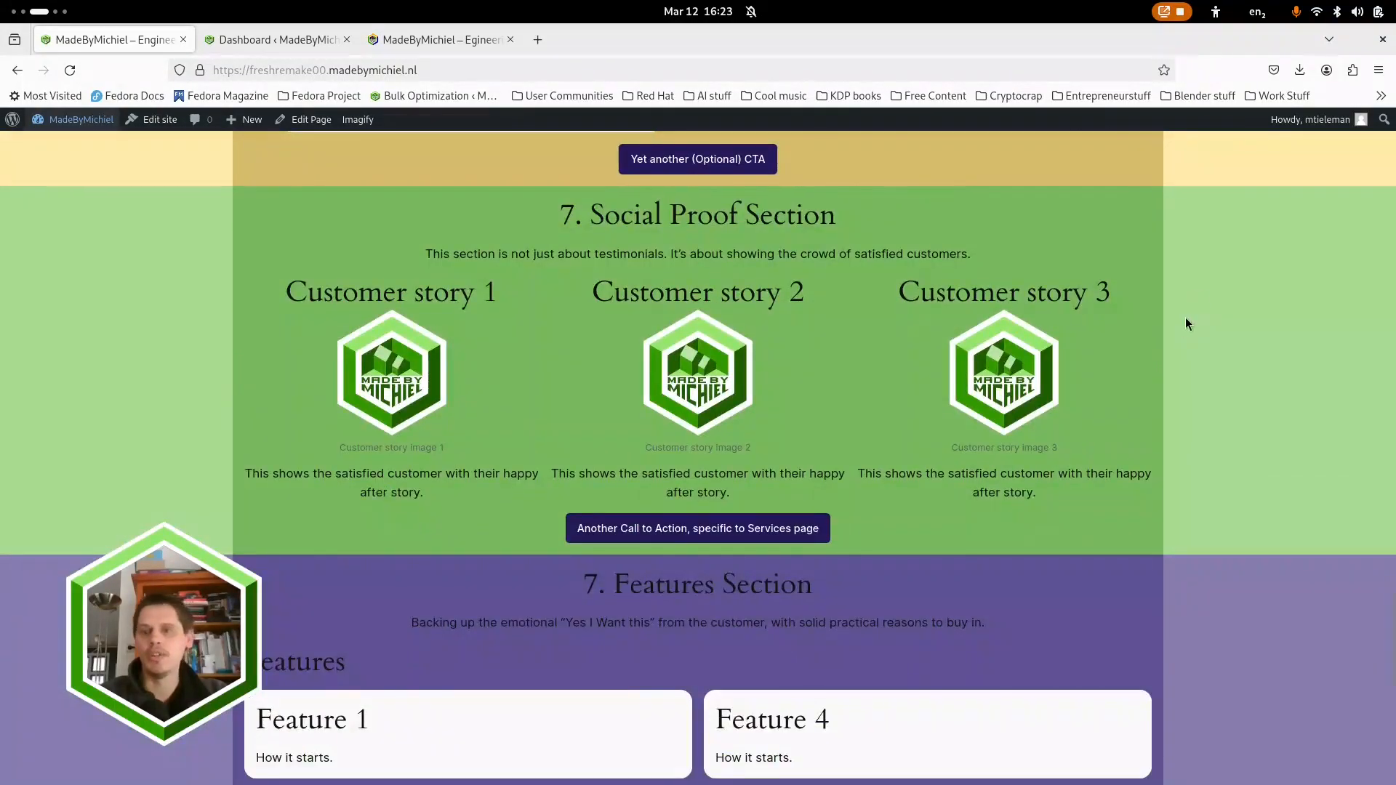
{"action": "middle_click", "coordinate": [1243, 668]}
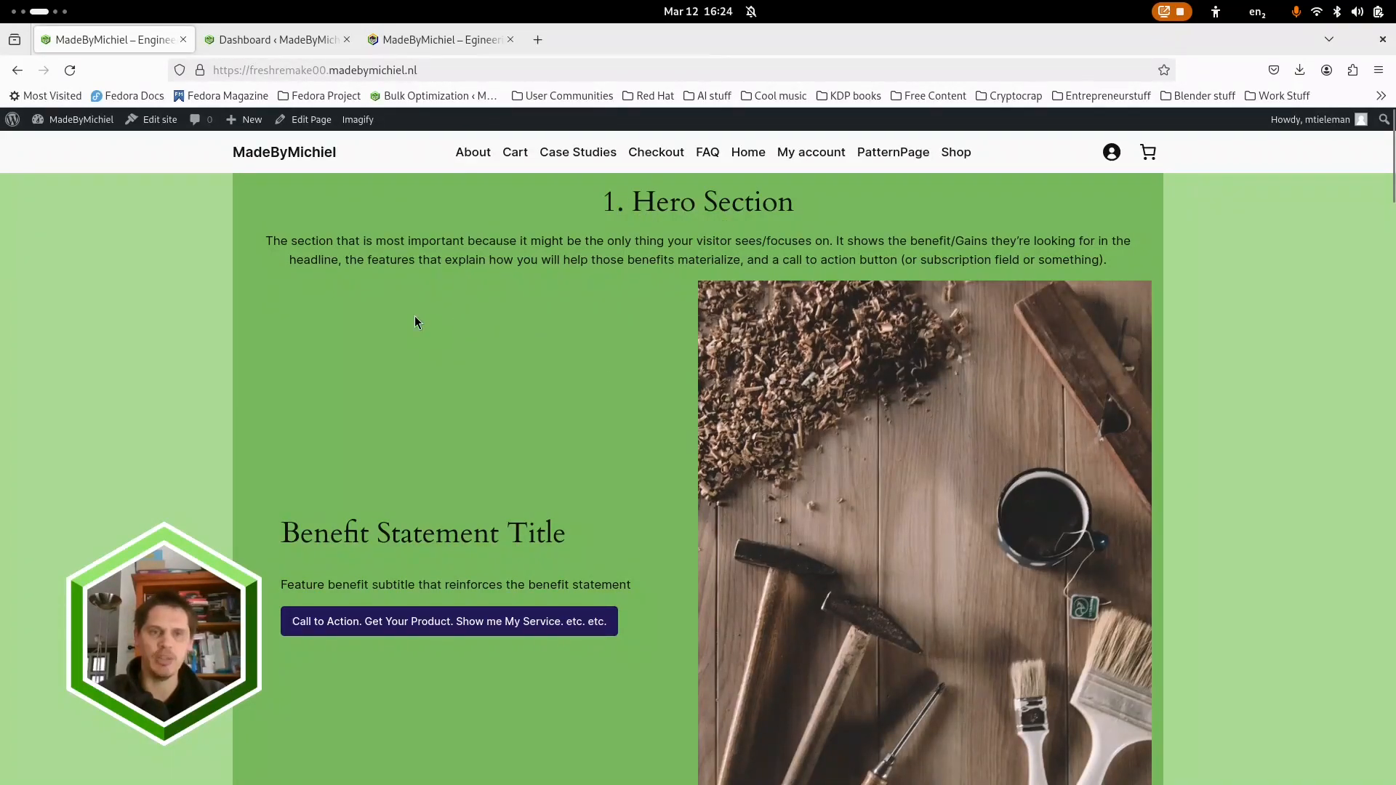
Step: Examine the front page's Hero Section and Problem Section, including their statements, subtitles, images and call to action
{"action": "scroll", "coordinate": [555, 325], "scroll_direction": "down", "scroll_amount": 2}
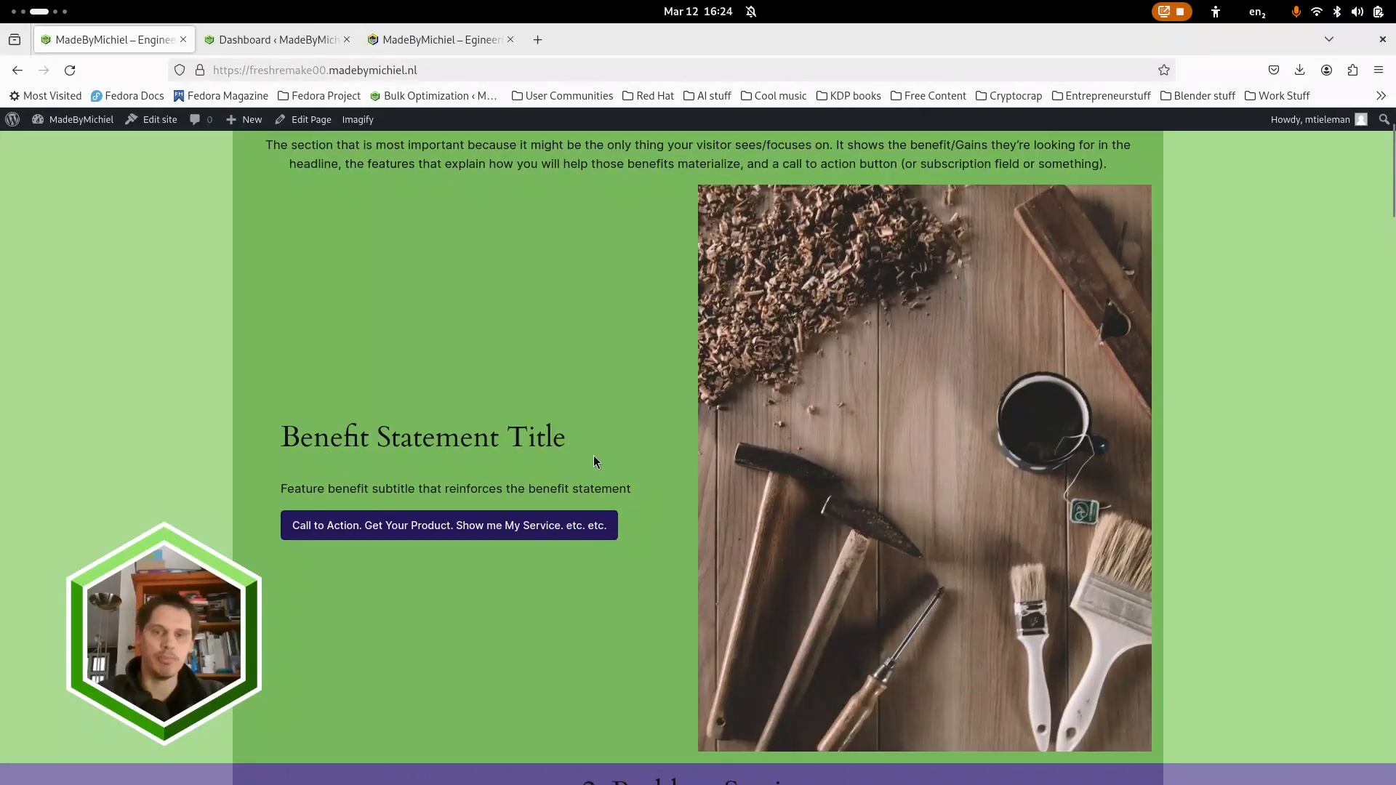
{"action": "scroll", "coordinate": [599, 404], "scroll_direction": "down", "scroll_amount": 2}
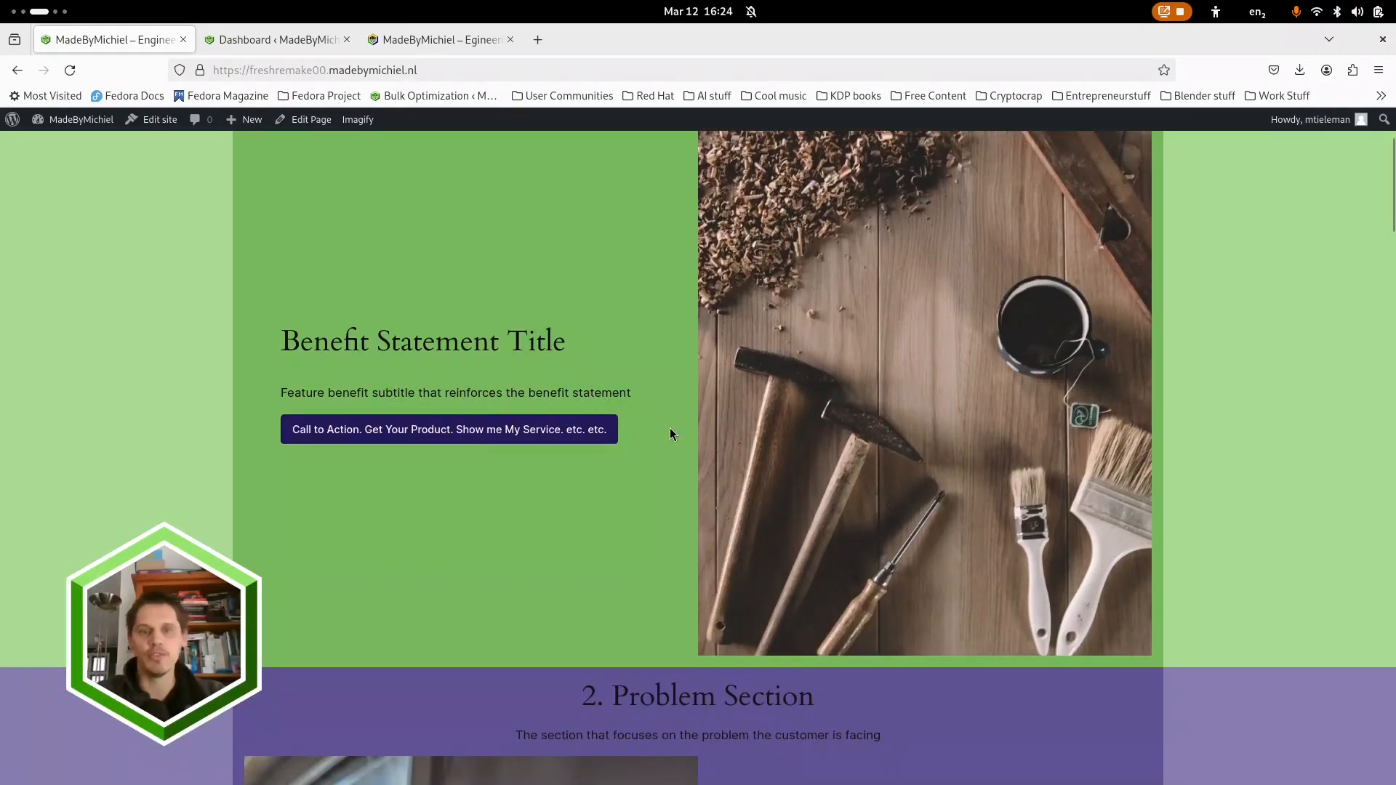
{"action": "scroll", "coordinate": [507, 449], "scroll_direction": "down", "scroll_amount": 2}
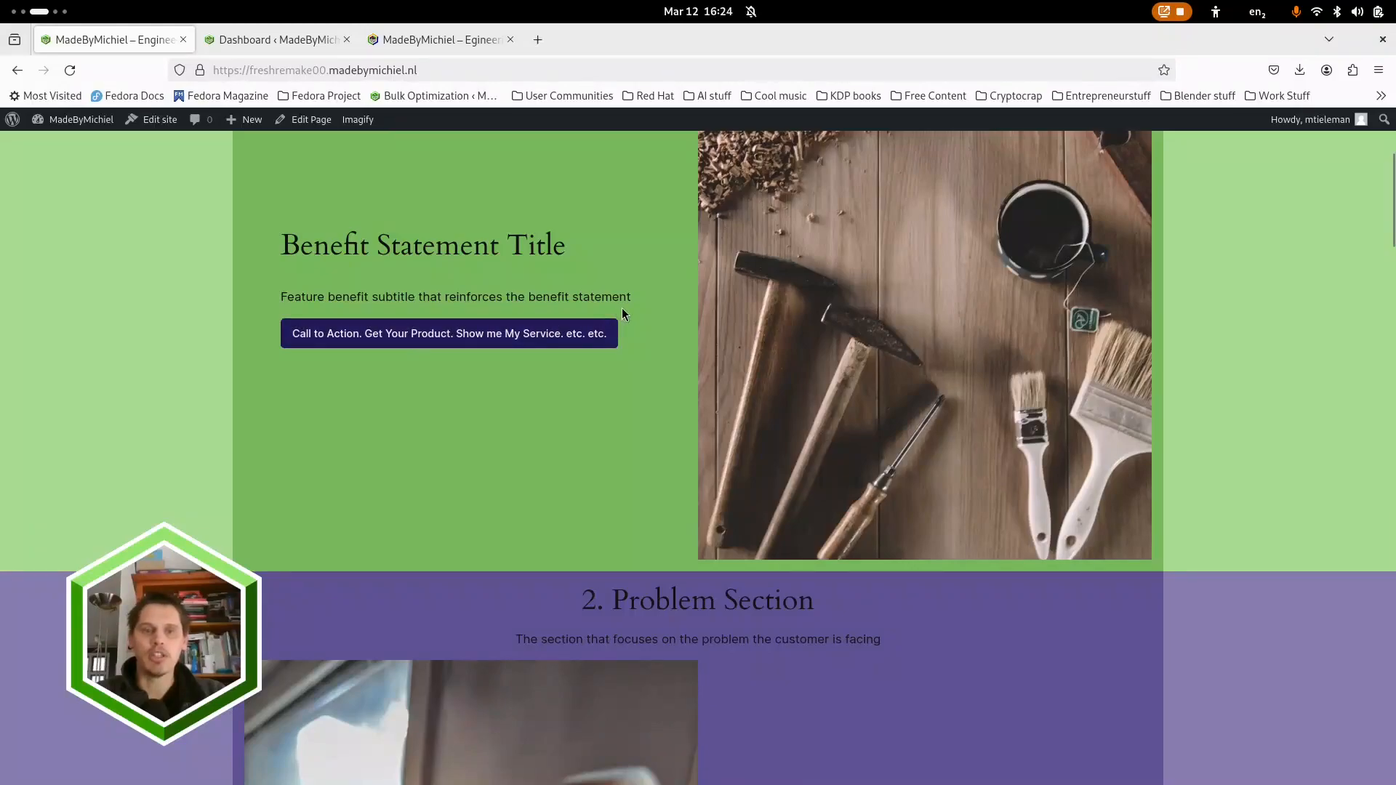
{"action": "scroll", "coordinate": [718, 365], "scroll_direction": "down", "scroll_amount": 4}
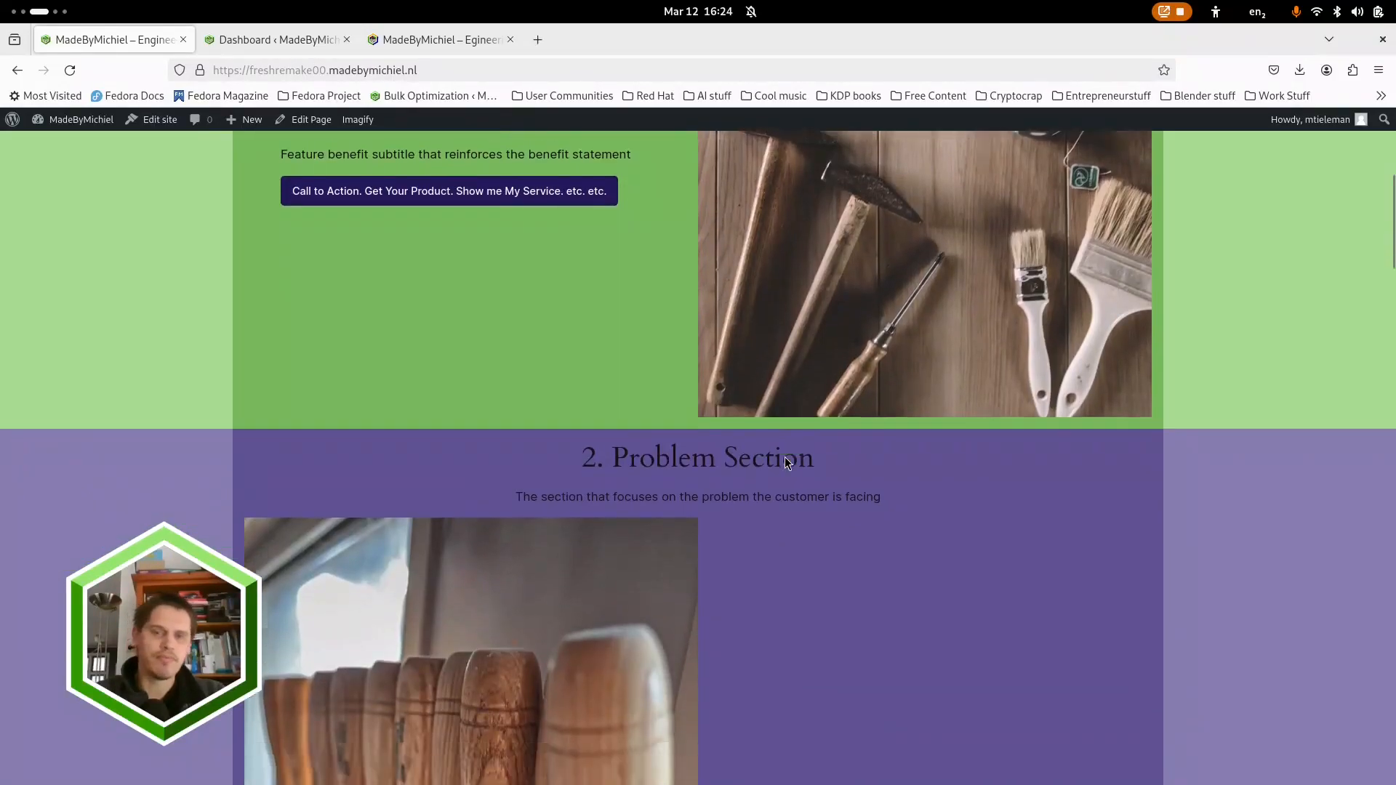
{"action": "scroll", "coordinate": [832, 342], "scroll_direction": "down", "scroll_amount": 3}
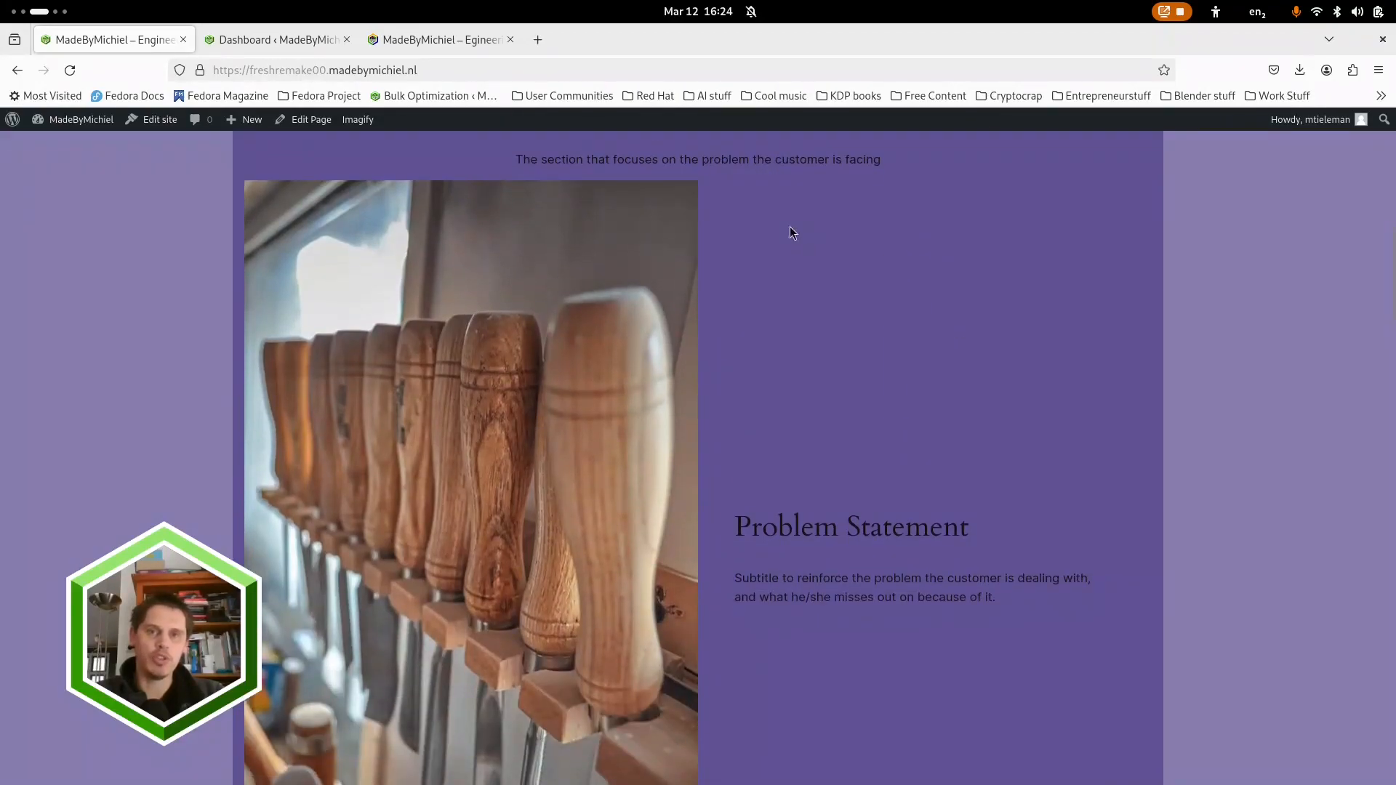
{"action": "scroll", "coordinate": [570, 490], "scroll_direction": "down", "scroll_amount": 2}
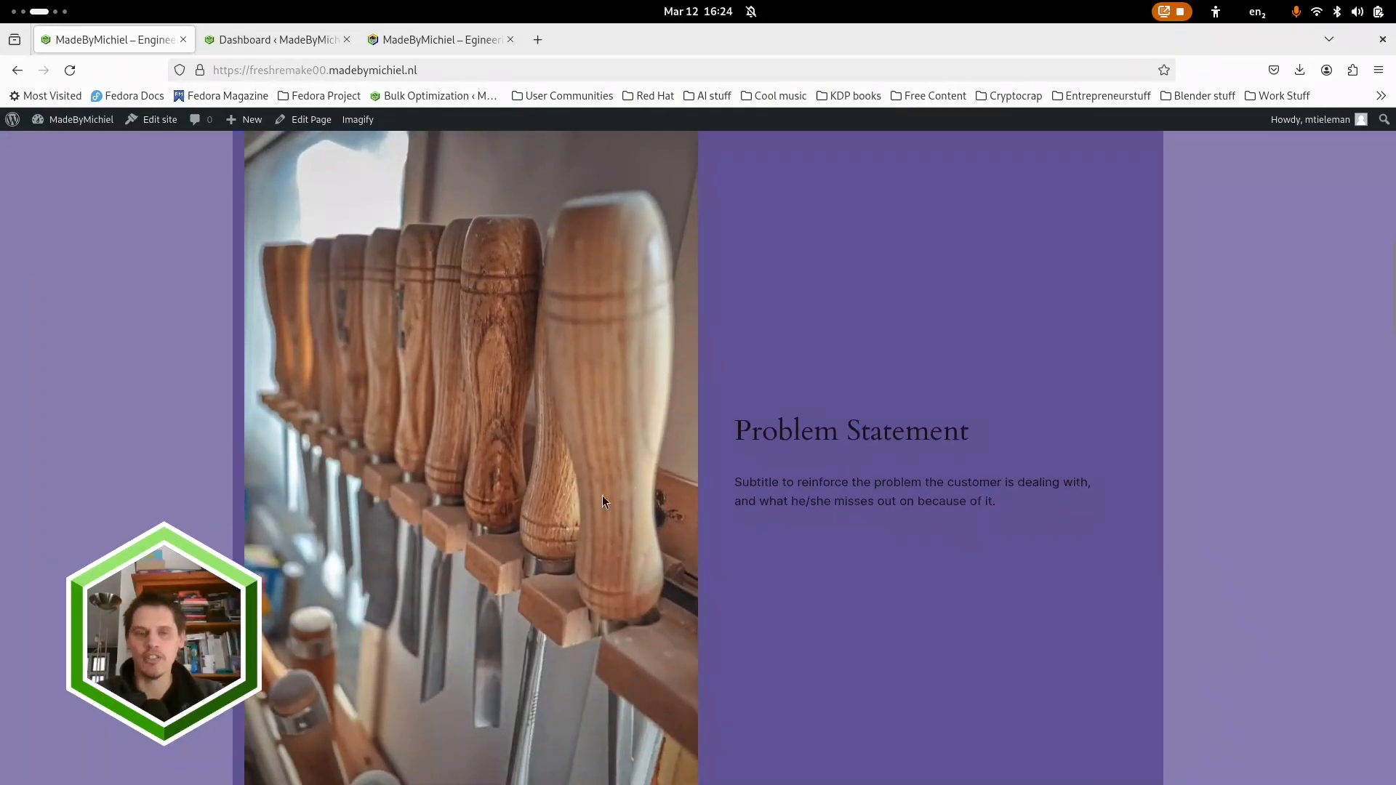
{"action": "scroll", "coordinate": [845, 425], "scroll_direction": "down", "scroll_amount": 3}
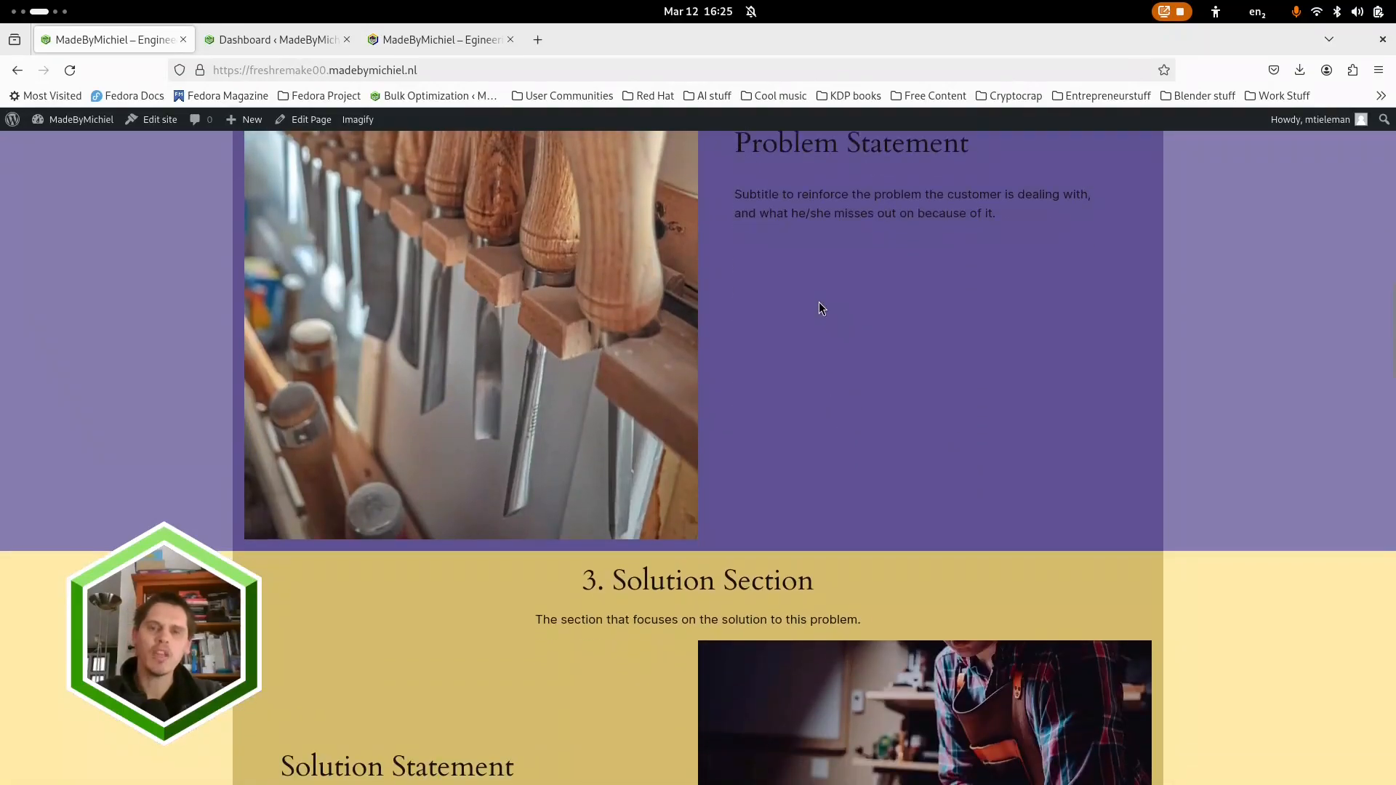
{"action": "scroll", "coordinate": [818, 308], "scroll_direction": "up", "scroll_amount": 2}
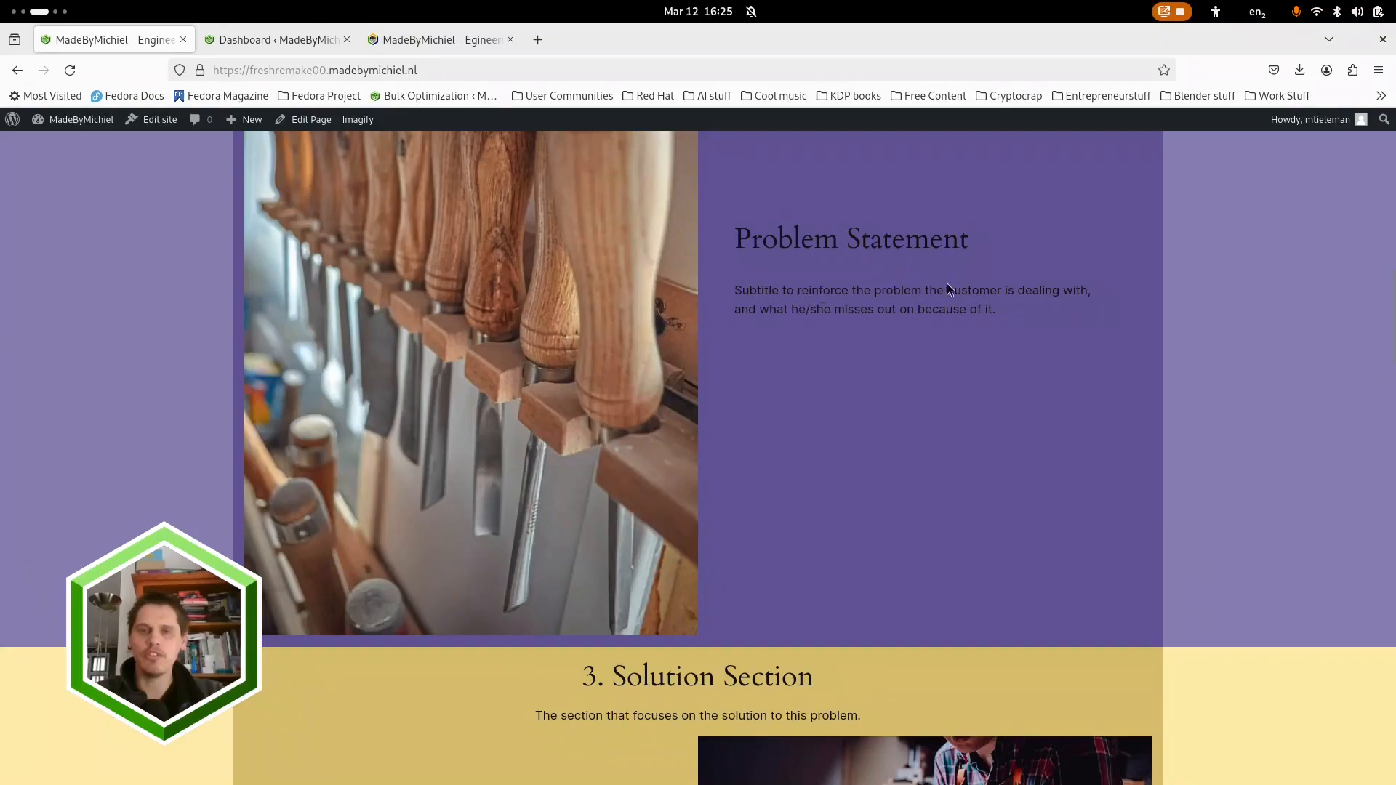
{"action": "scroll", "coordinate": [883, 404], "scroll_direction": "up", "scroll_amount": 1}
{"action": "scroll", "coordinate": [868, 412], "scroll_direction": "down", "scroll_amount": 2}
Step: Examine the front page's Solution, Services, Benefit and Process sections with their calls to action
{"action": "scroll", "coordinate": [855, 393], "scroll_direction": "down", "scroll_amount": 4}
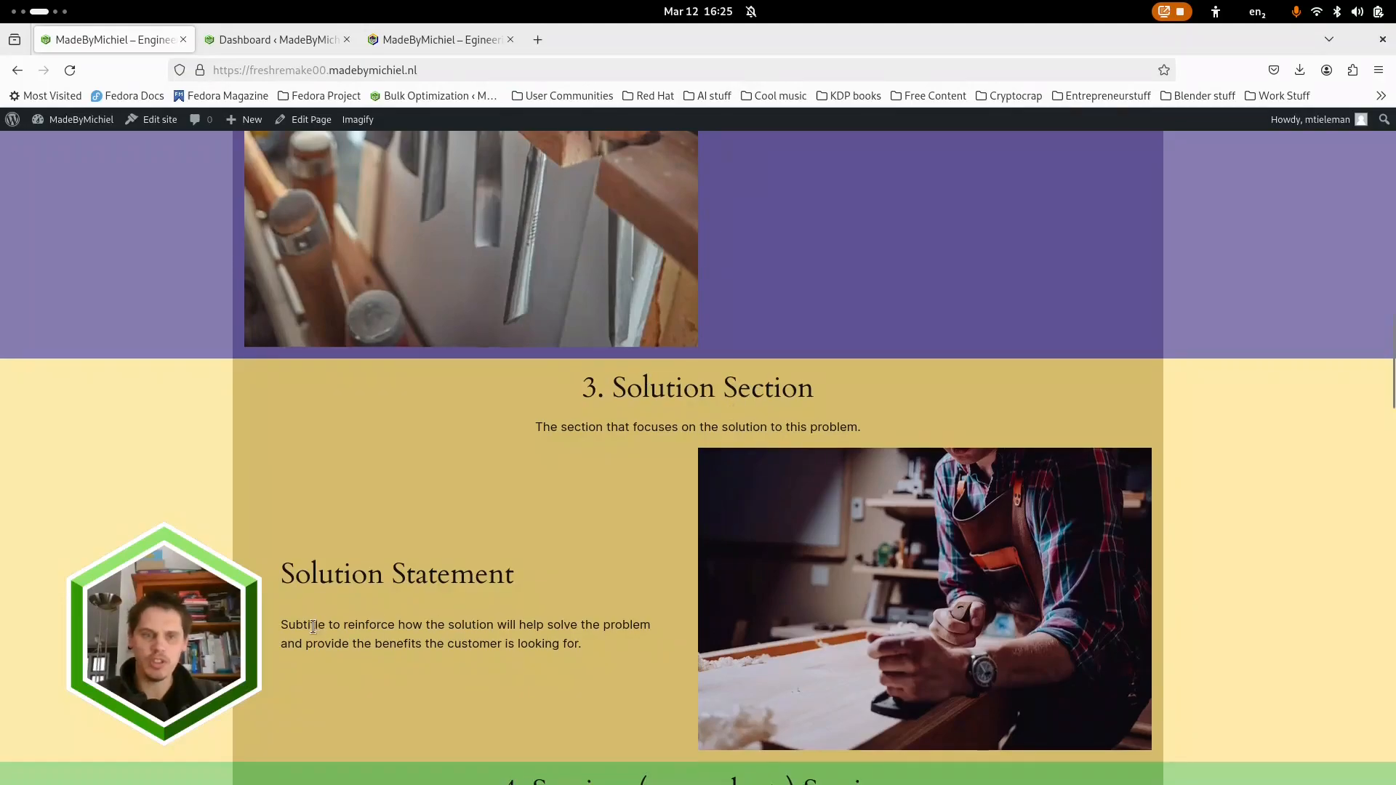
{"action": "scroll", "coordinate": [314, 627], "scroll_direction": "down", "scroll_amount": 2}
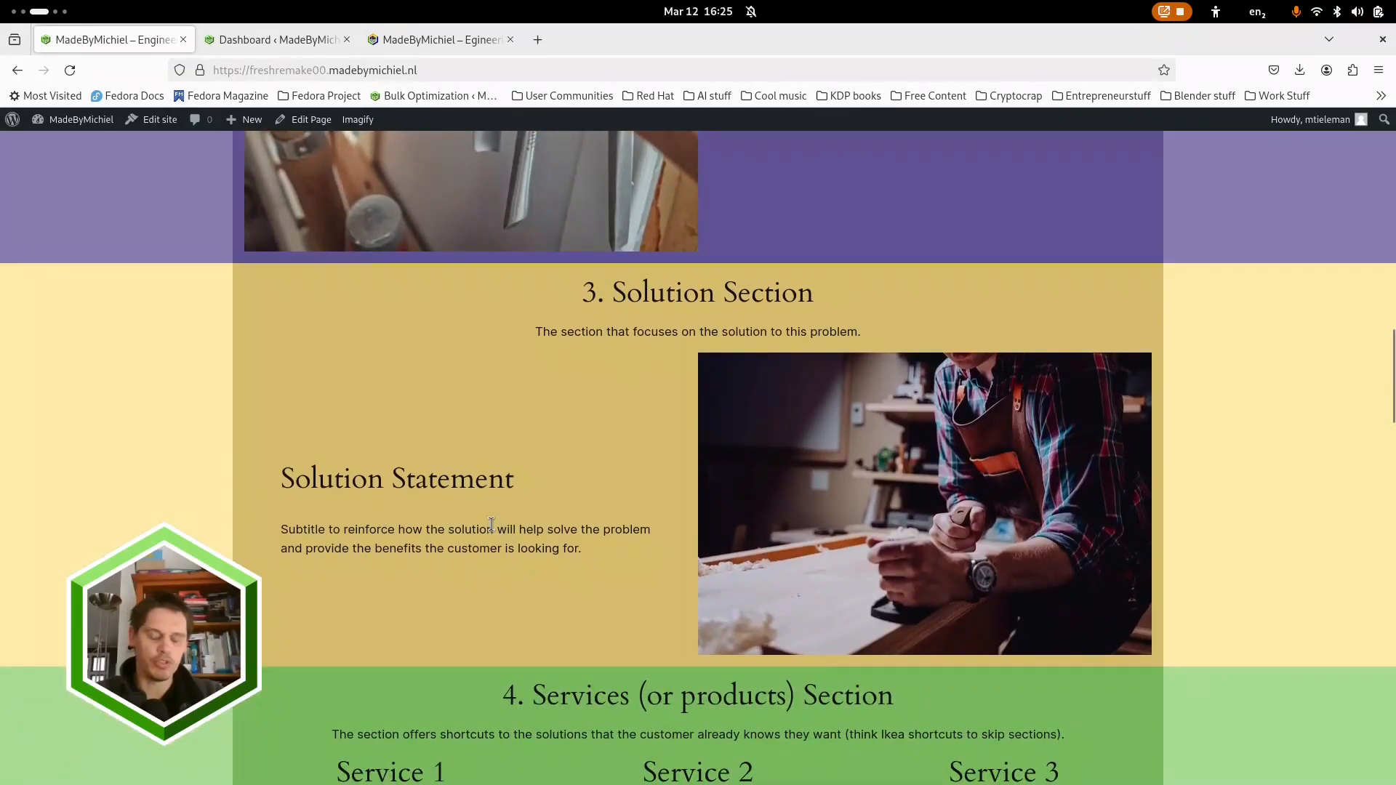
{"action": "scroll", "coordinate": [497, 474], "scroll_direction": "down", "scroll_amount": 6}
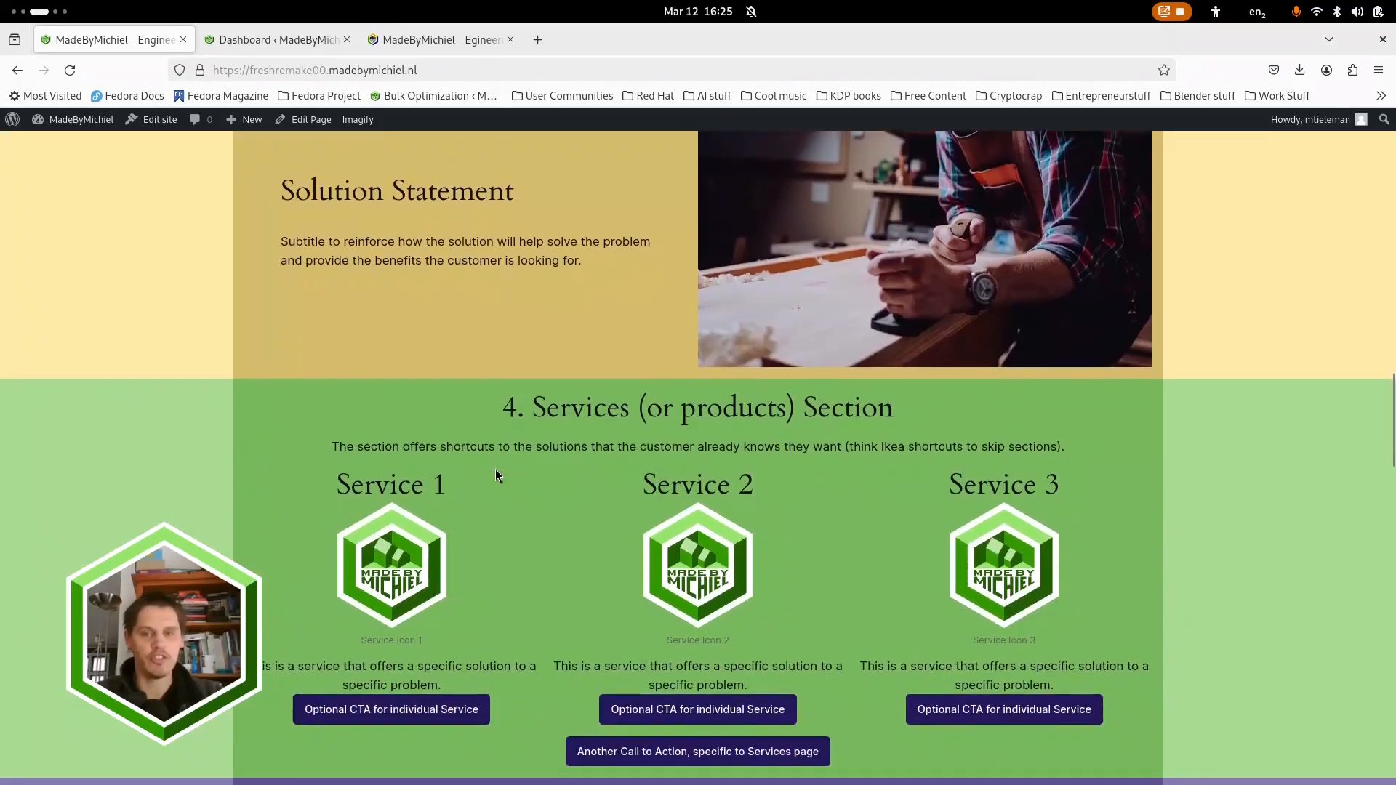
{"action": "scroll", "coordinate": [497, 474], "scroll_direction": "down", "scroll_amount": 2}
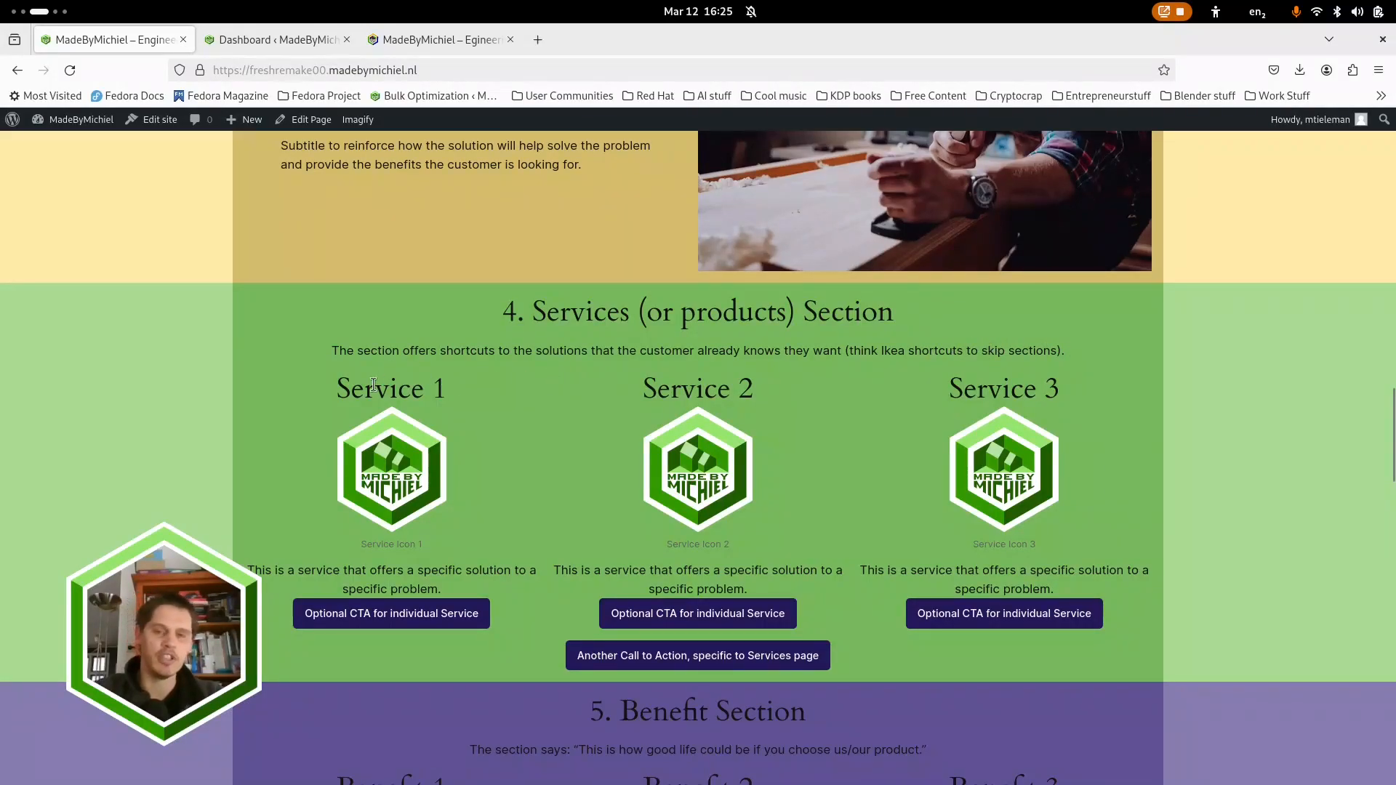
{"action": "scroll", "coordinate": [280, 339], "scroll_direction": "down", "scroll_amount": 2}
{"action": "scroll", "coordinate": [270, 371], "scroll_direction": "down", "scroll_amount": 2}
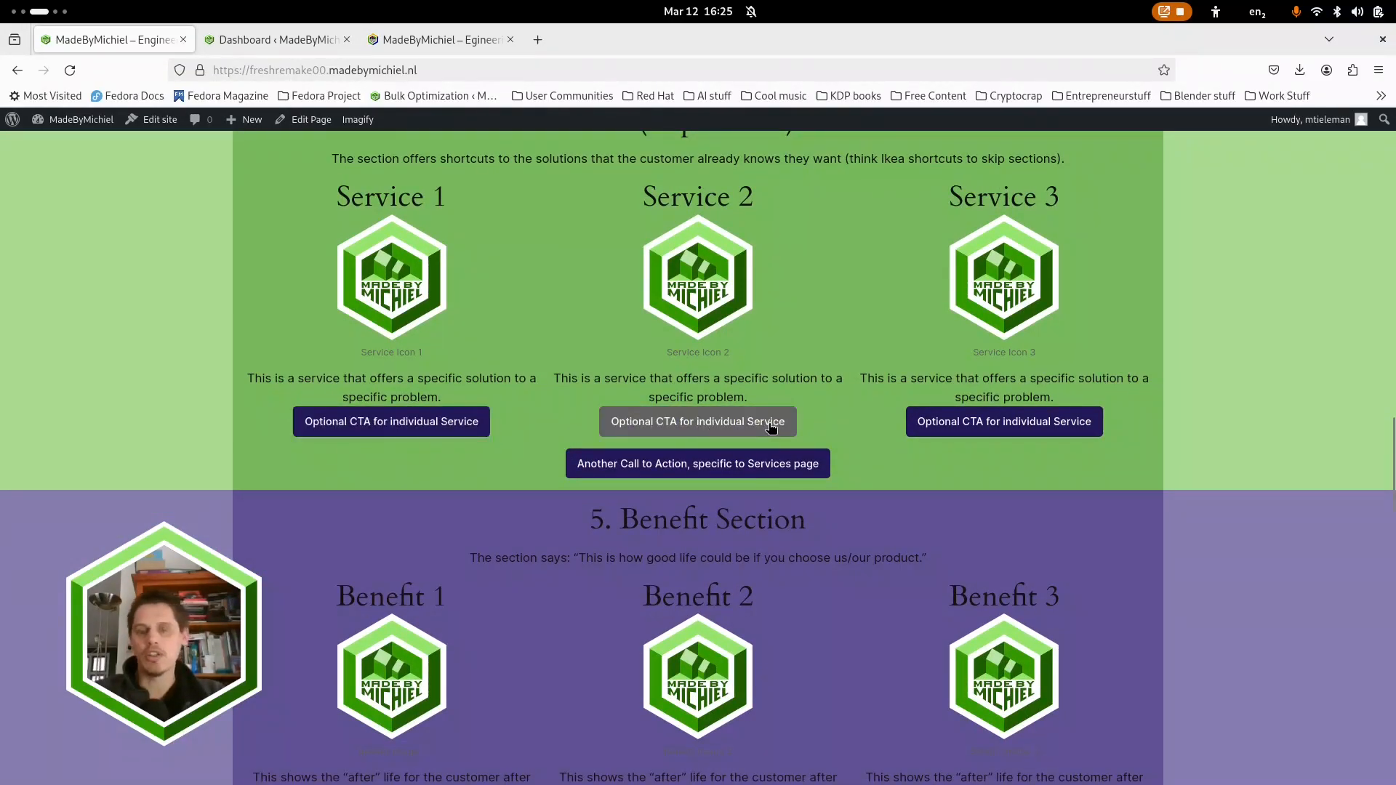
{"action": "scroll", "coordinate": [726, 530], "scroll_direction": "down", "scroll_amount": 6}
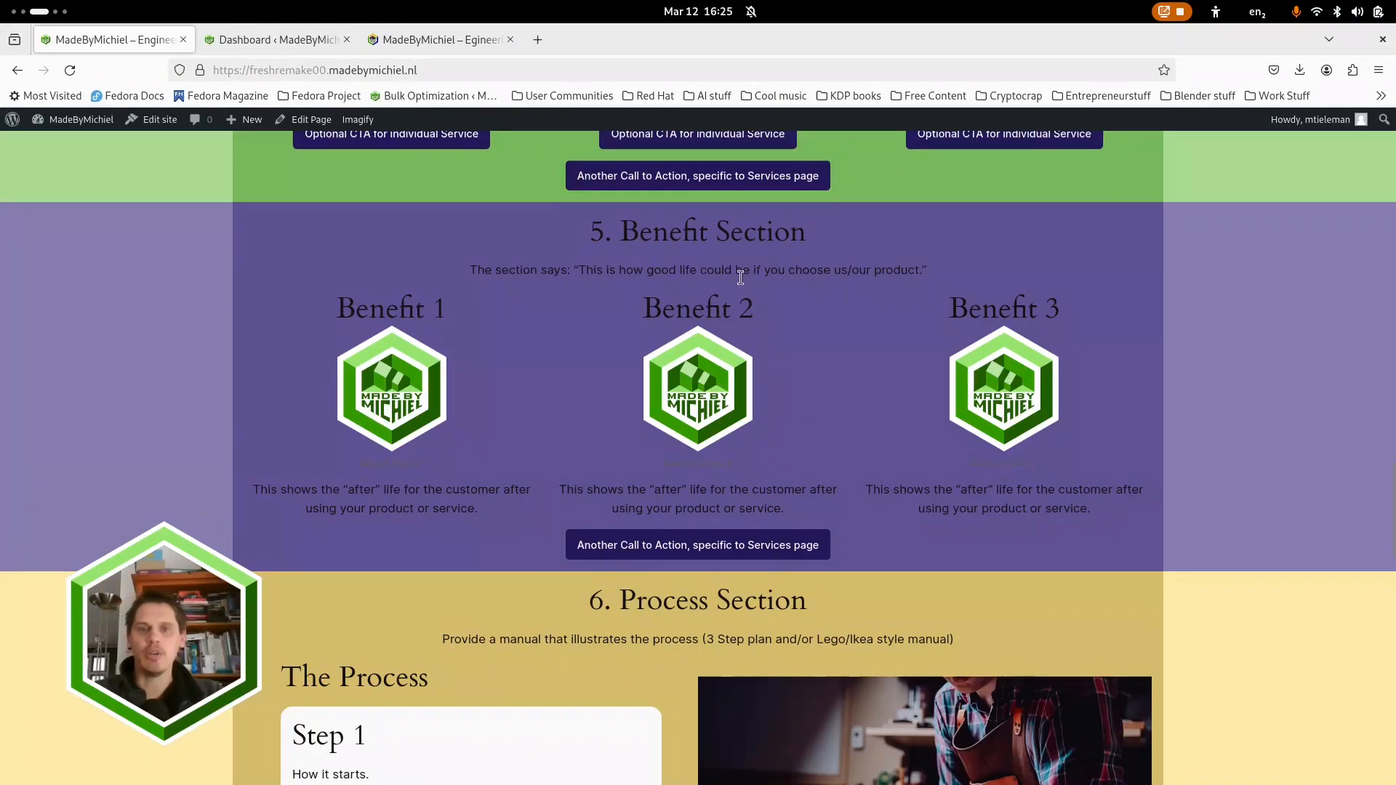
{"action": "scroll", "coordinate": [938, 351], "scroll_direction": "down", "scroll_amount": 2}
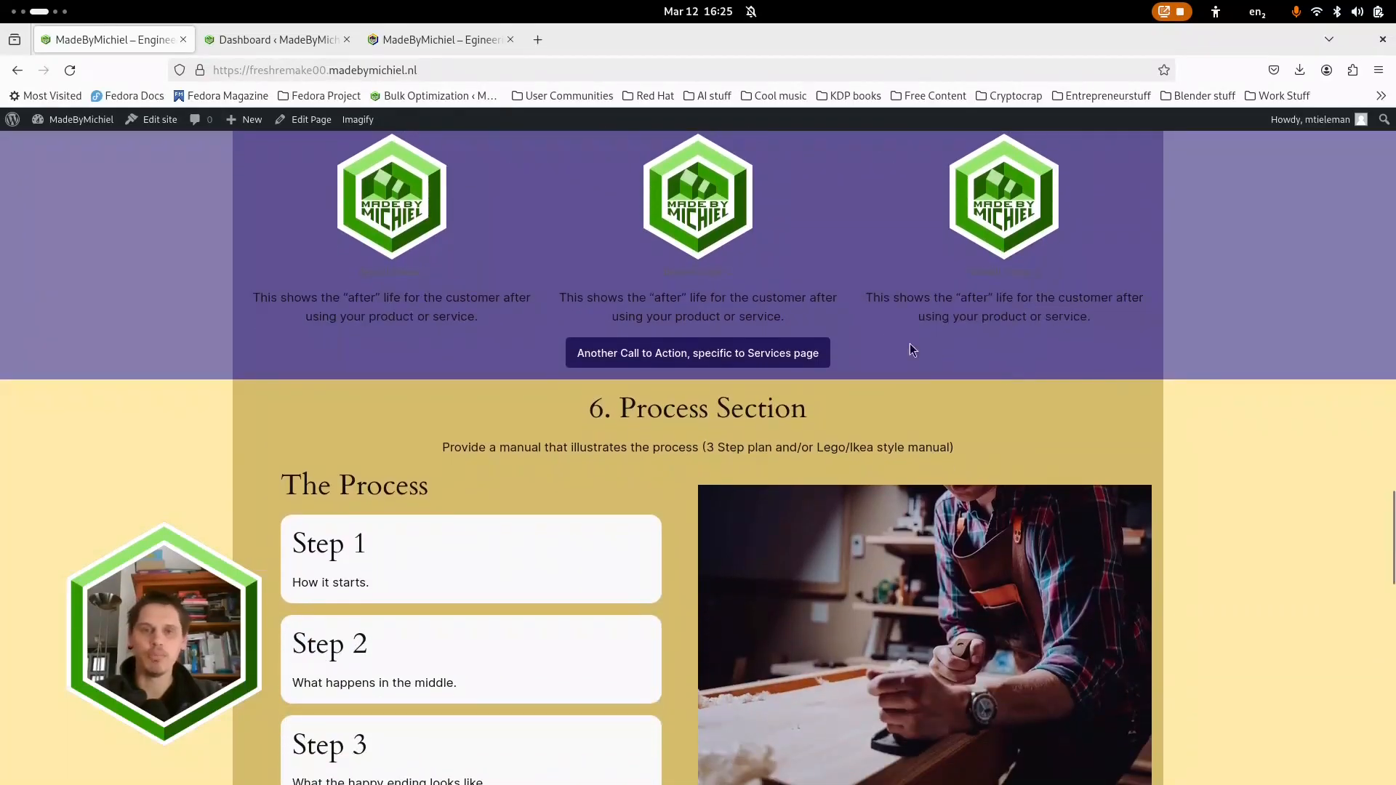
{"action": "scroll", "coordinate": [683, 322], "scroll_direction": "down", "scroll_amount": 1}
{"action": "scroll", "coordinate": [526, 318], "scroll_direction": "down", "scroll_amount": 2}
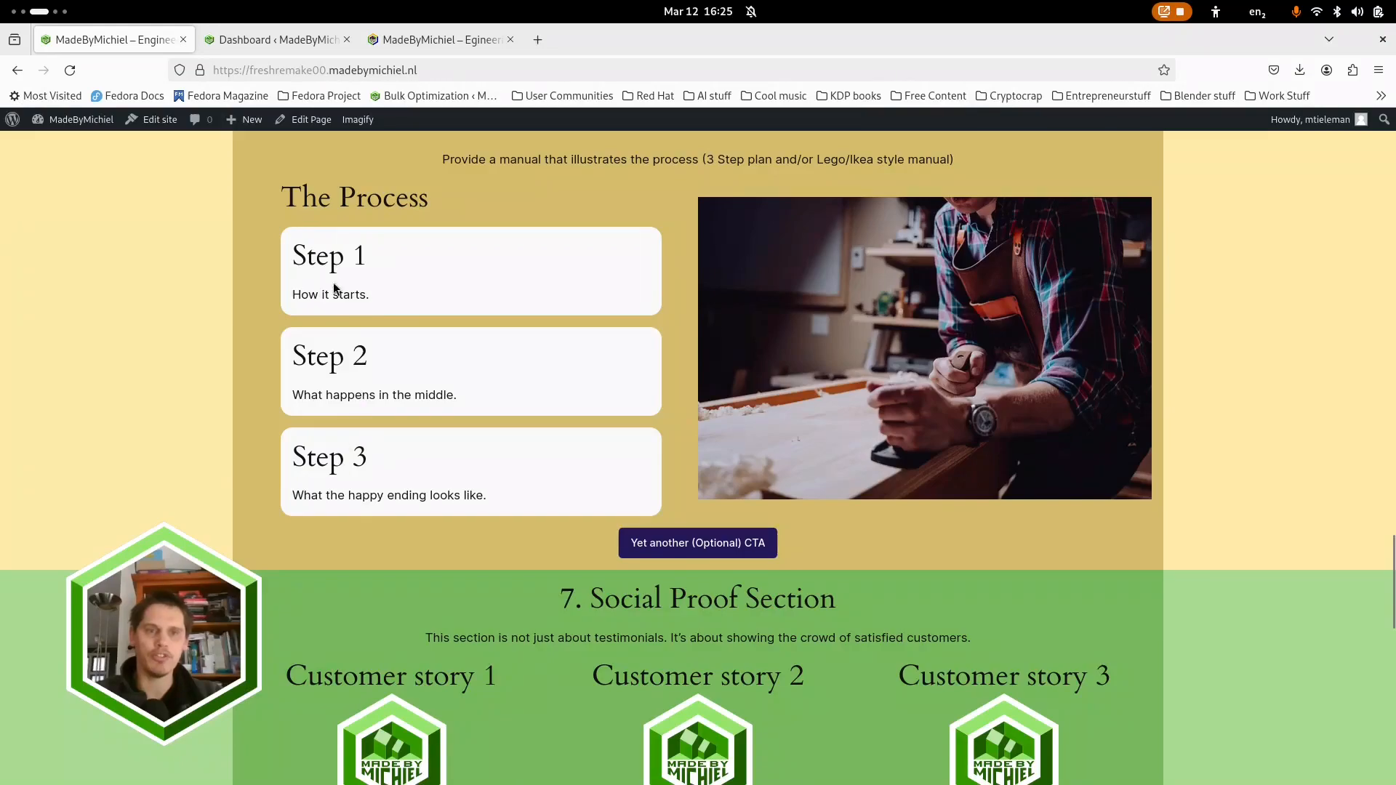
Step: Review the front page's Social Proof Section, Features Section and footer, and return to the navigation menu
{"action": "scroll", "coordinate": [338, 508], "scroll_direction": "down", "scroll_amount": 4}
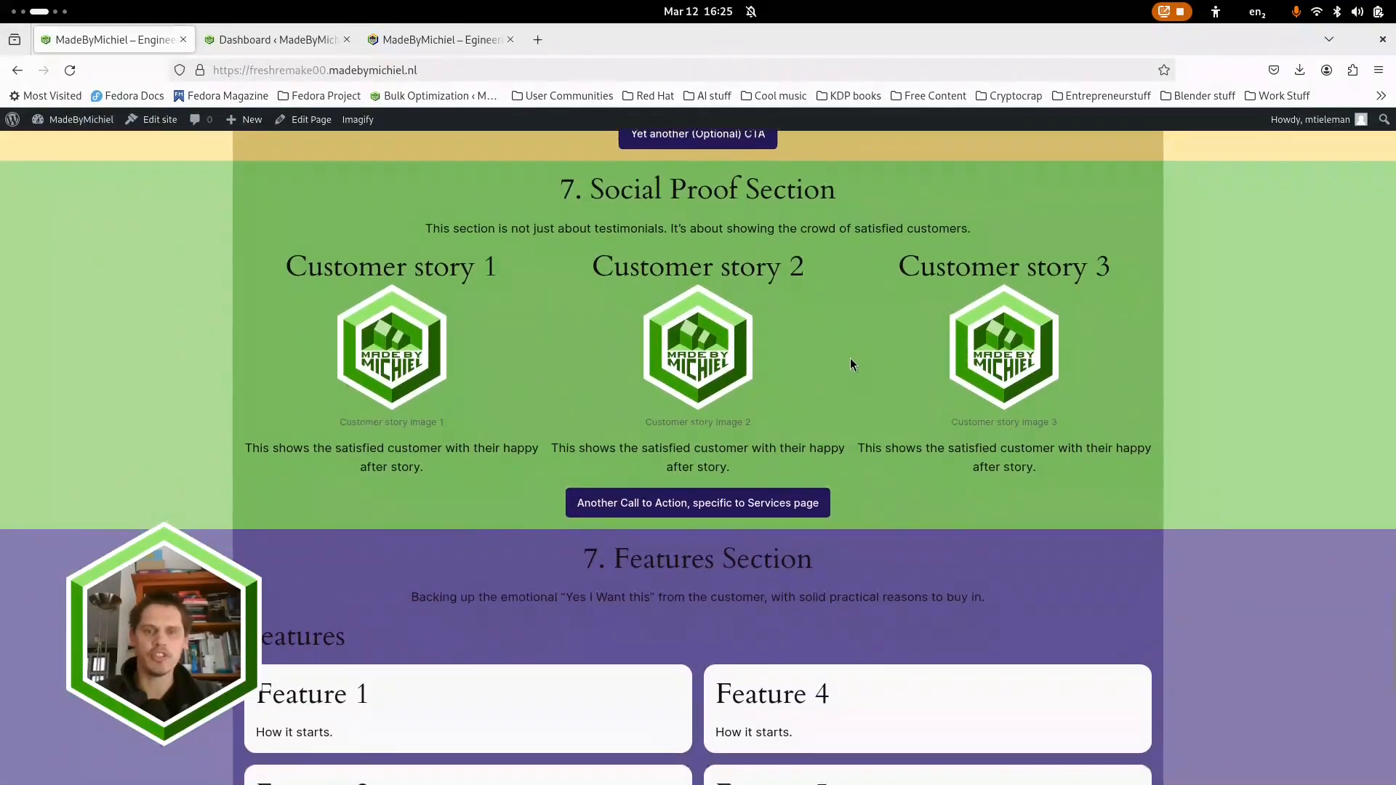
{"action": "scroll", "coordinate": [850, 362], "scroll_direction": "down", "scroll_amount": 3}
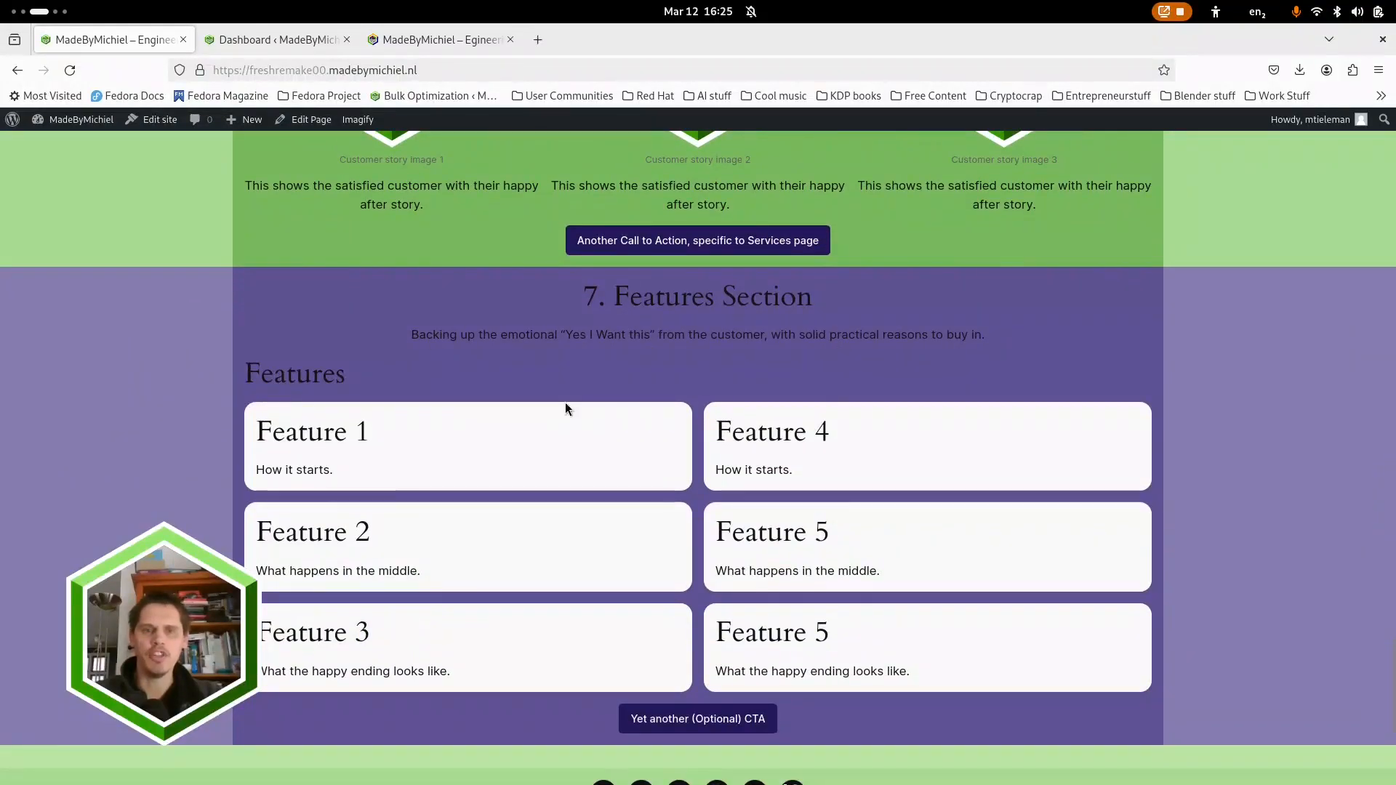
{"action": "scroll", "coordinate": [565, 409], "scroll_direction": "up", "scroll_amount": 10}
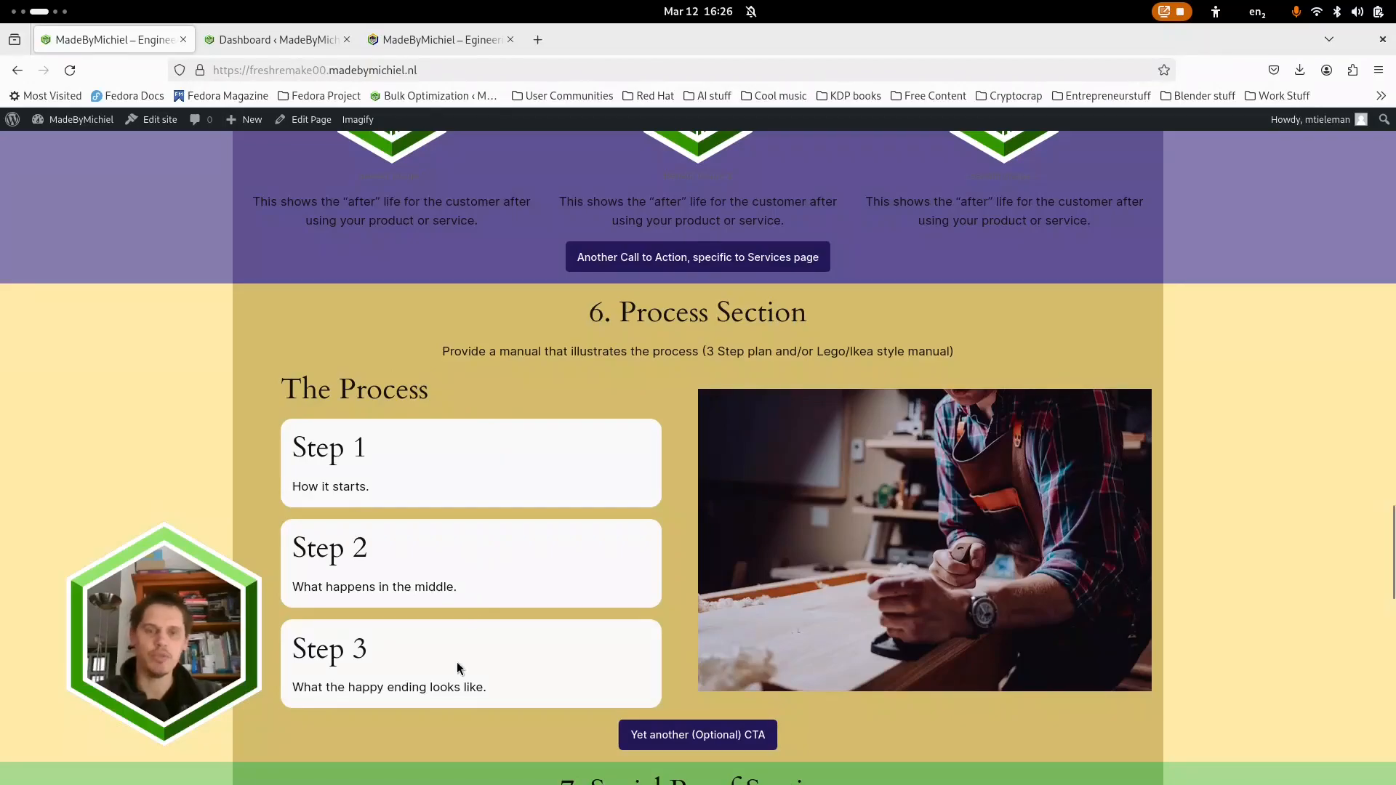
{"action": "scroll", "coordinate": [457, 661], "scroll_direction": "down", "scroll_amount": 7}
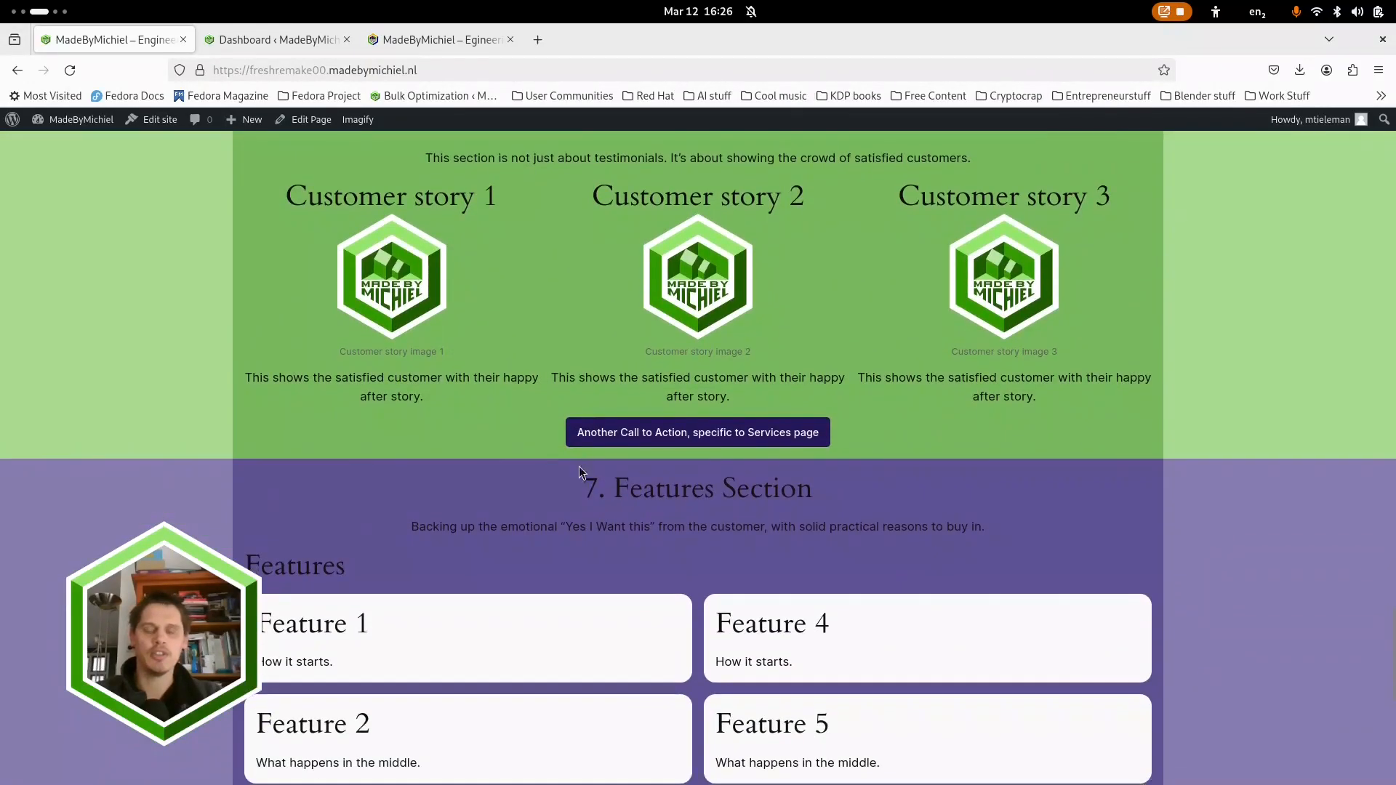
{"action": "scroll", "coordinate": [552, 322], "scroll_direction": "up", "scroll_amount": 1}
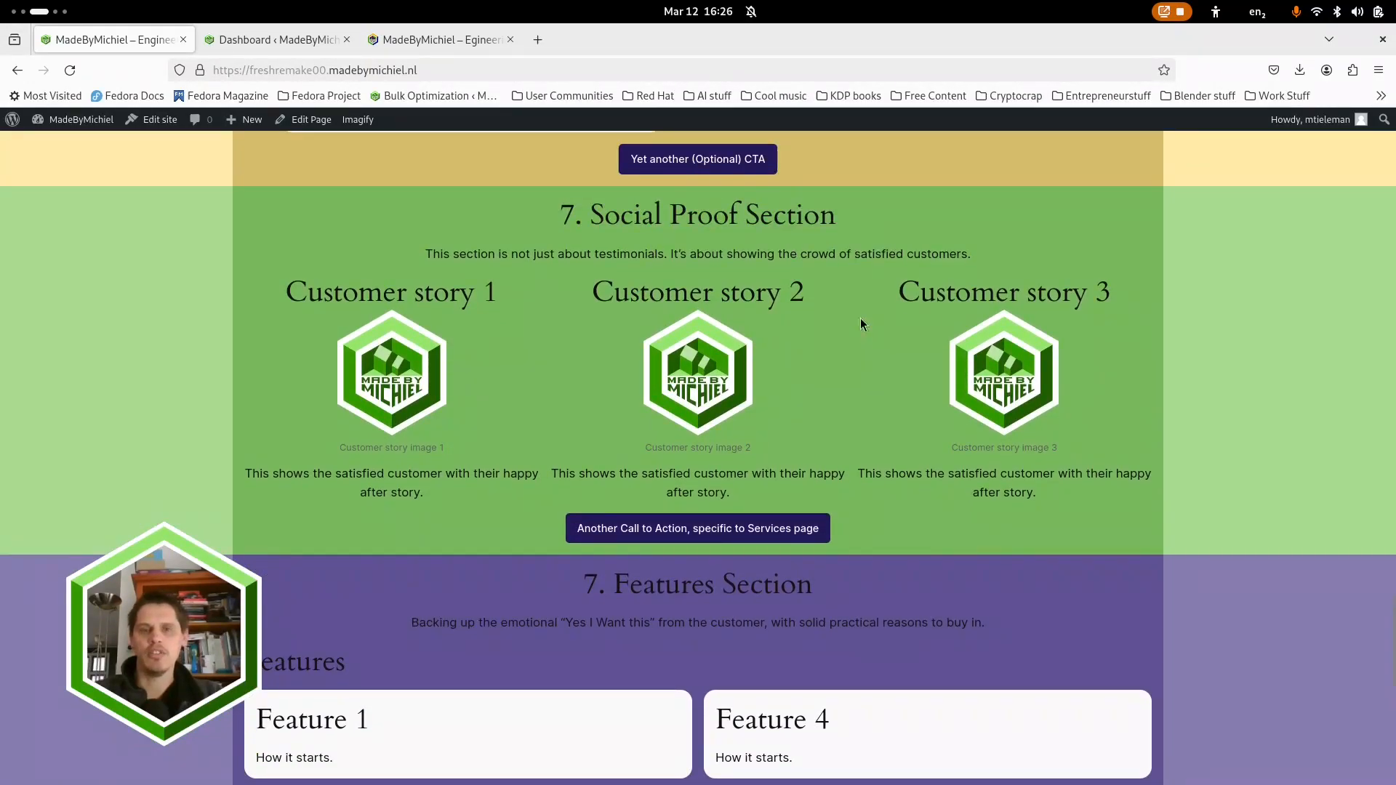
{"action": "scroll", "coordinate": [839, 342], "scroll_direction": "down", "scroll_amount": 4}
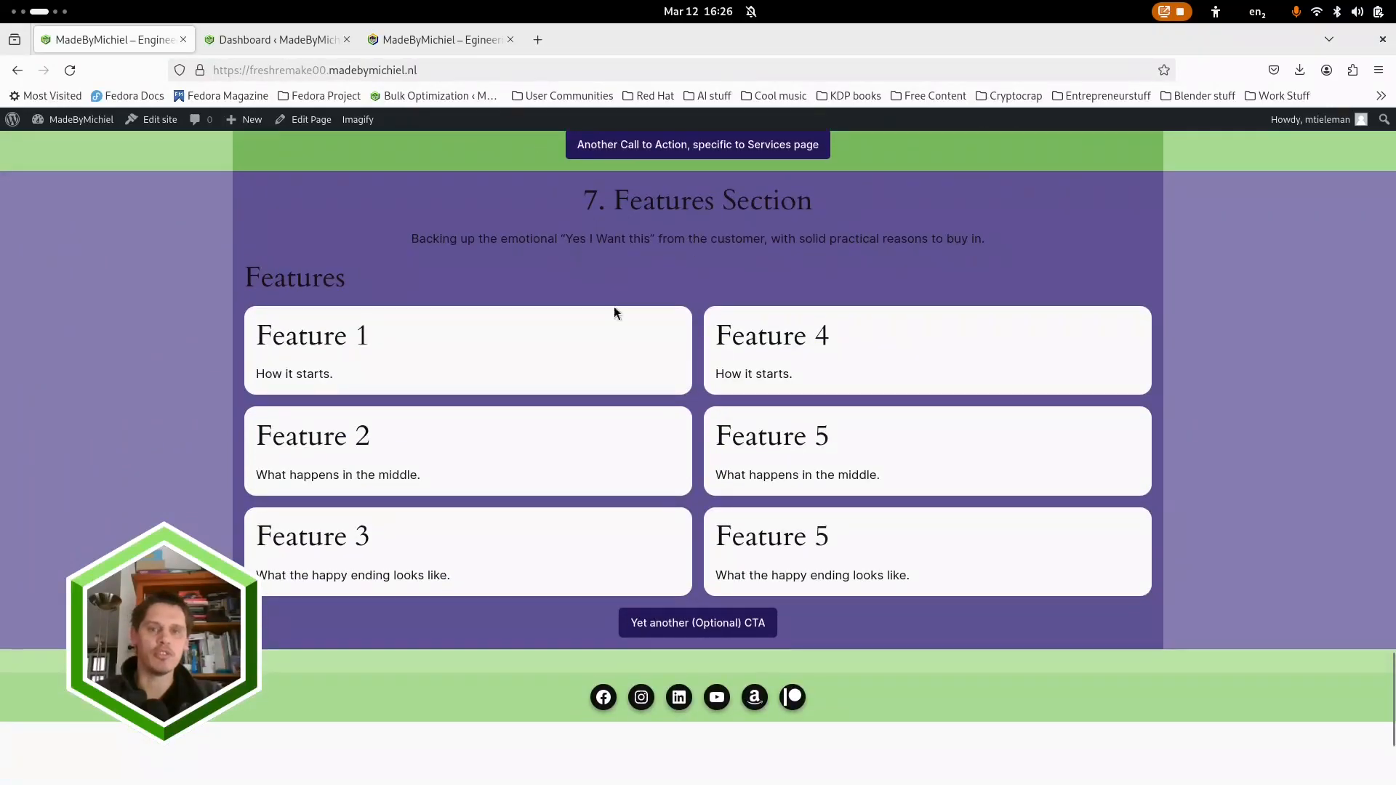
{"action": "scroll", "coordinate": [429, 407], "scroll_direction": "down", "scroll_amount": 1}
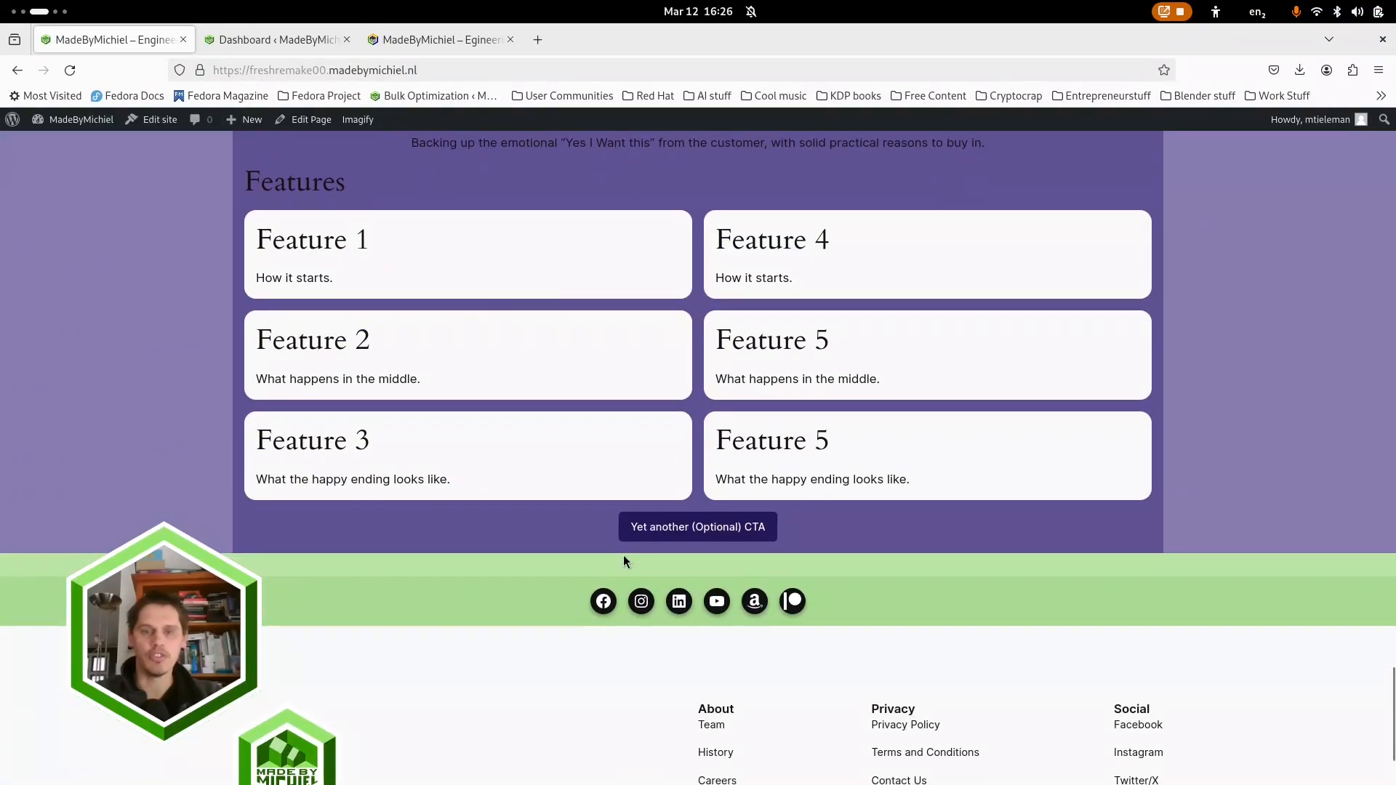
{"action": "scroll", "coordinate": [619, 553], "scroll_direction": "down", "scroll_amount": 2}
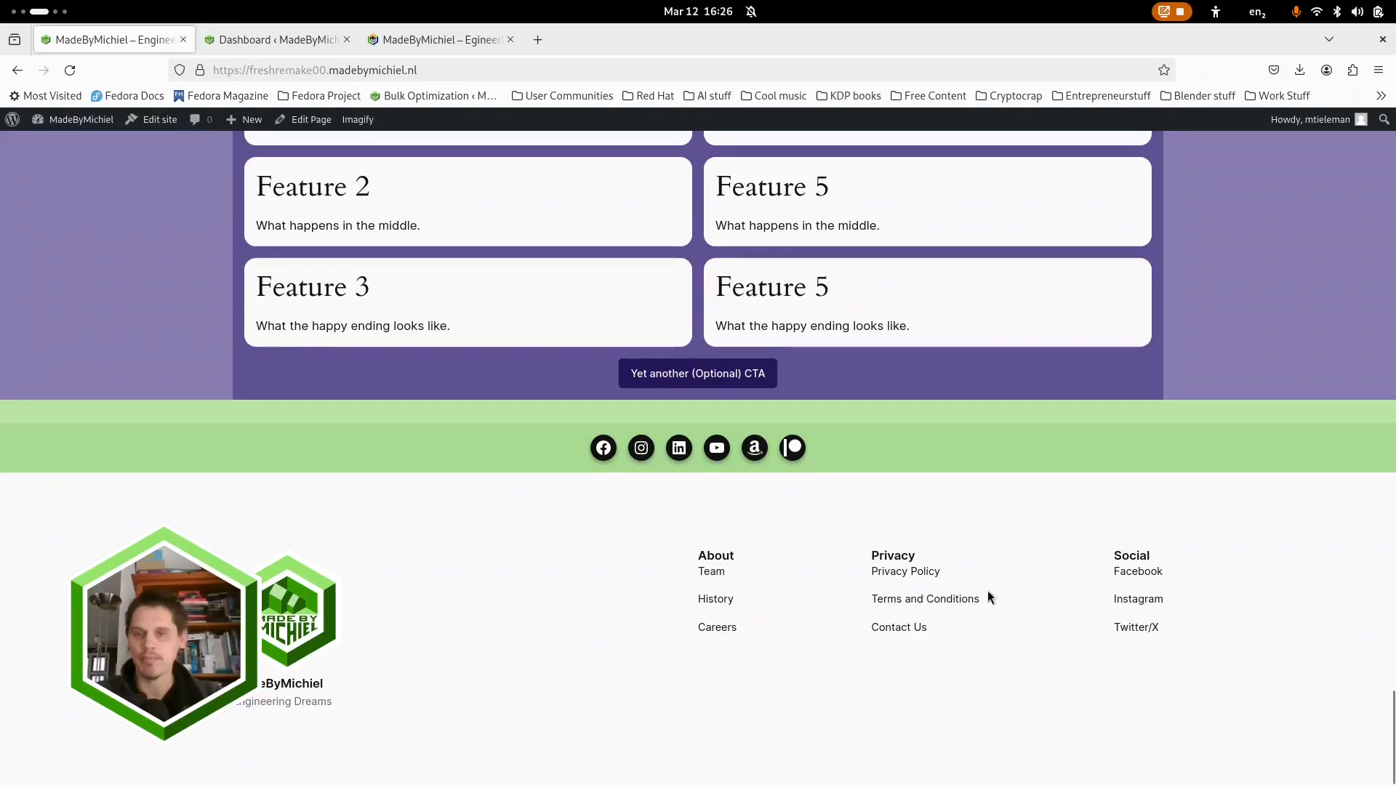
{"action": "scroll", "coordinate": [1227, 626], "scroll_direction": "up", "scroll_amount": 5}
{"action": "scroll", "coordinate": [1227, 626], "scroll_direction": "up", "scroll_amount": 20}
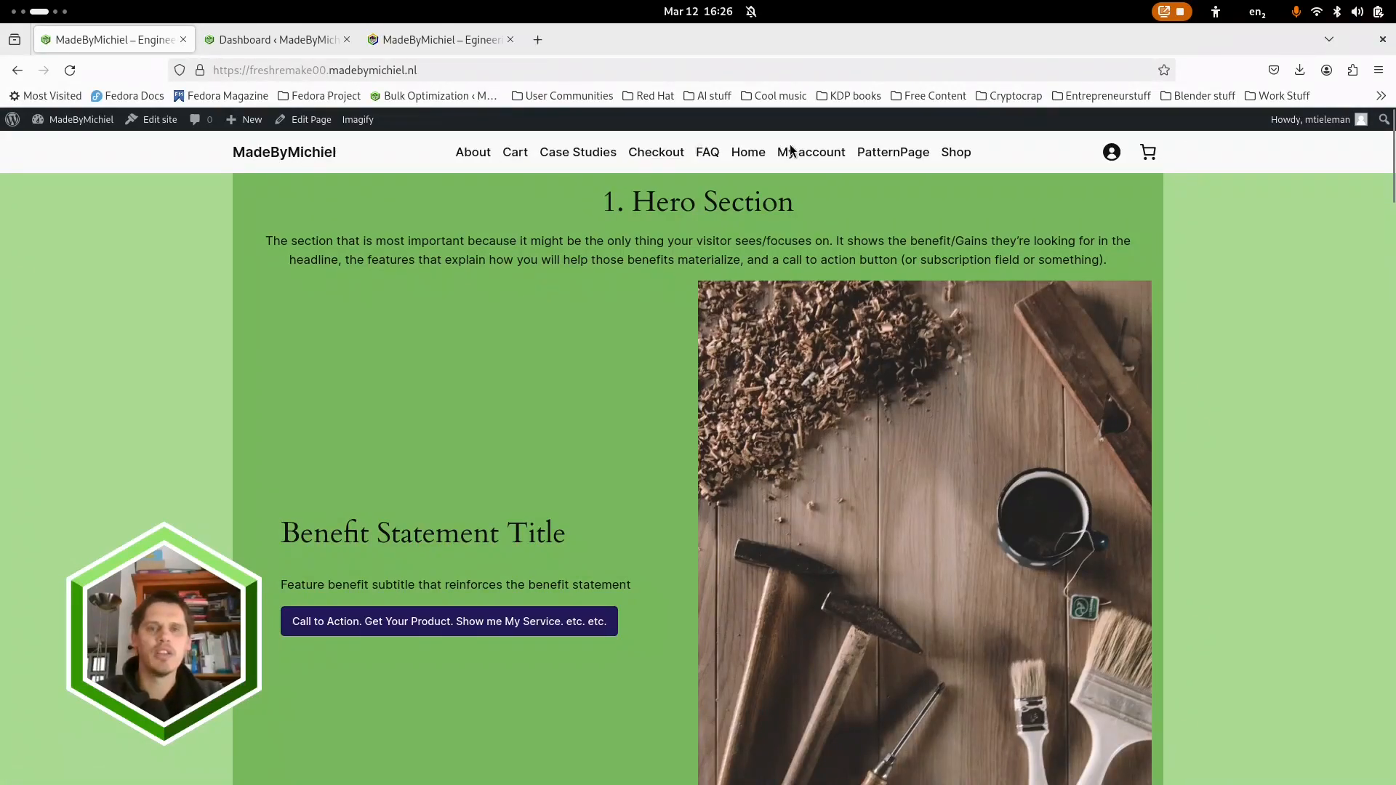
Step: Open the About page and look through its content down to the My Vision and My Mission sections
{"action": "left_click", "coordinate": [470, 156]}
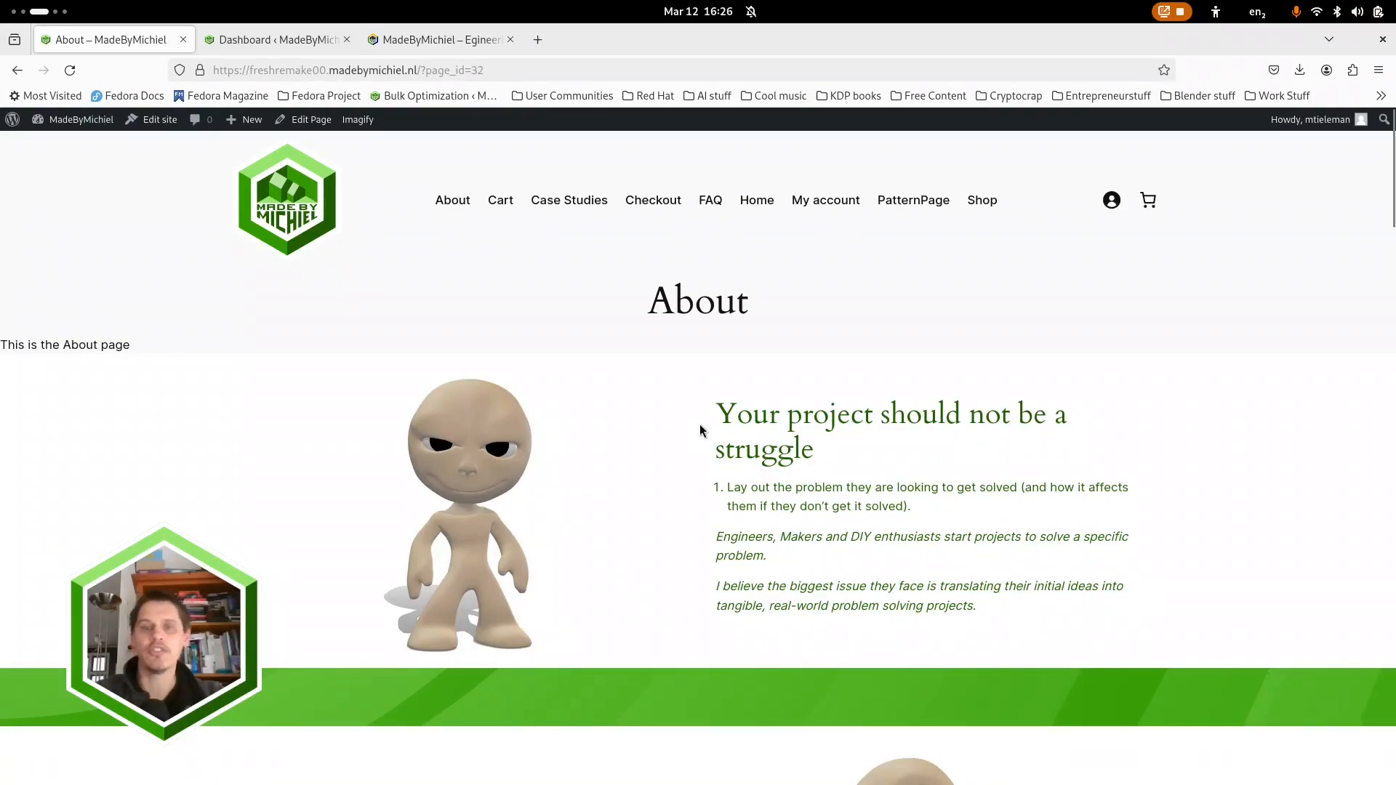
{"action": "scroll", "coordinate": [974, 425], "scroll_direction": "down", "scroll_amount": 20}
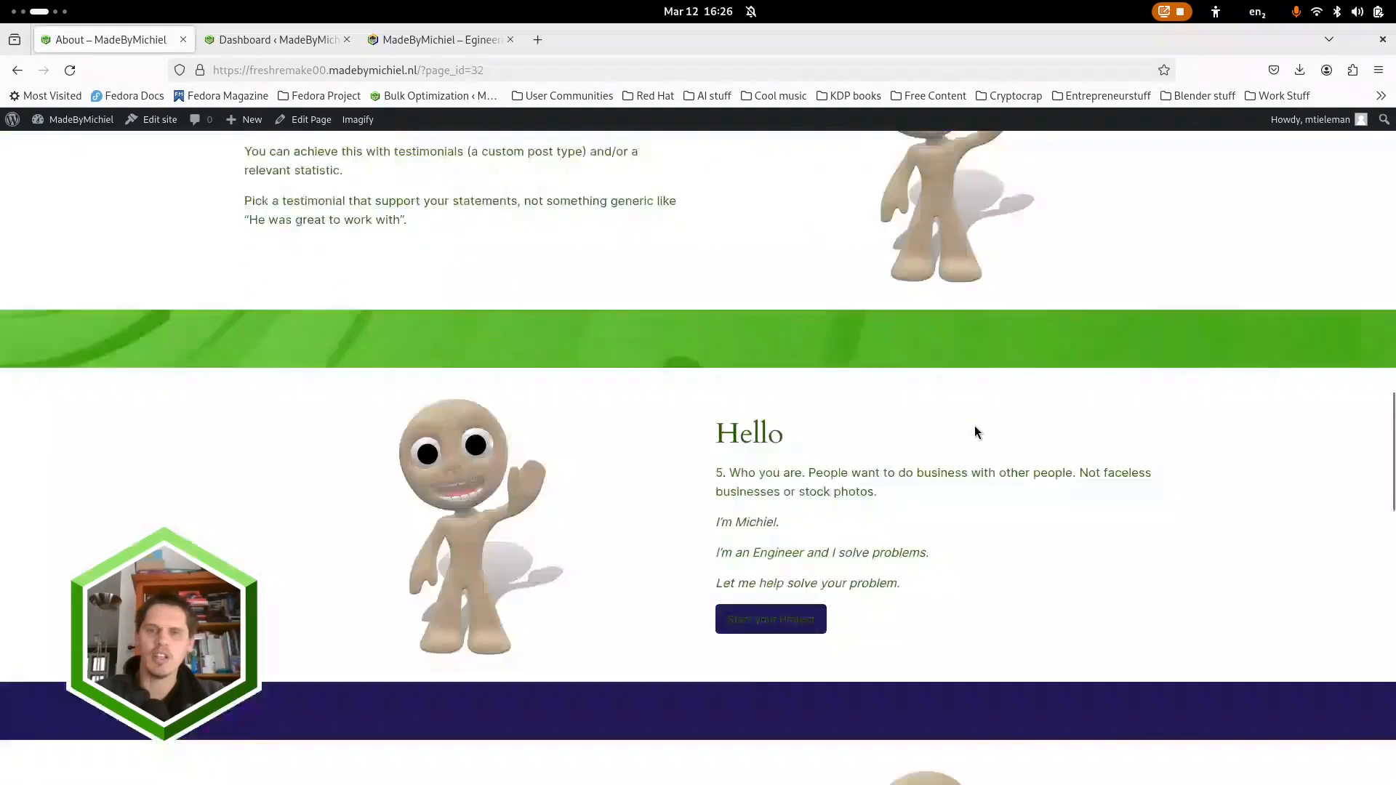
{"action": "scroll", "coordinate": [326, 295], "scroll_direction": "up", "scroll_amount": 2}
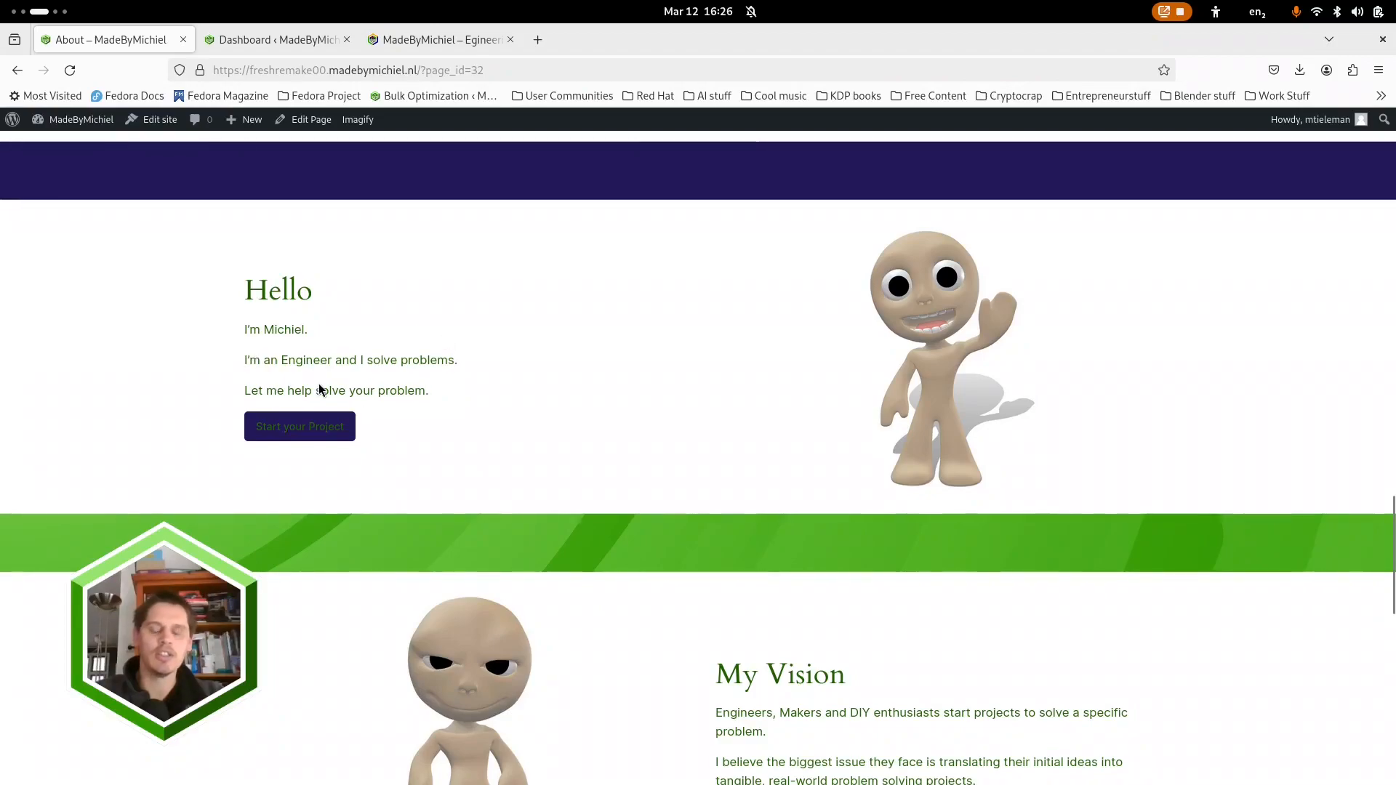
{"action": "scroll", "coordinate": [621, 348], "scroll_direction": "down", "scroll_amount": 5}
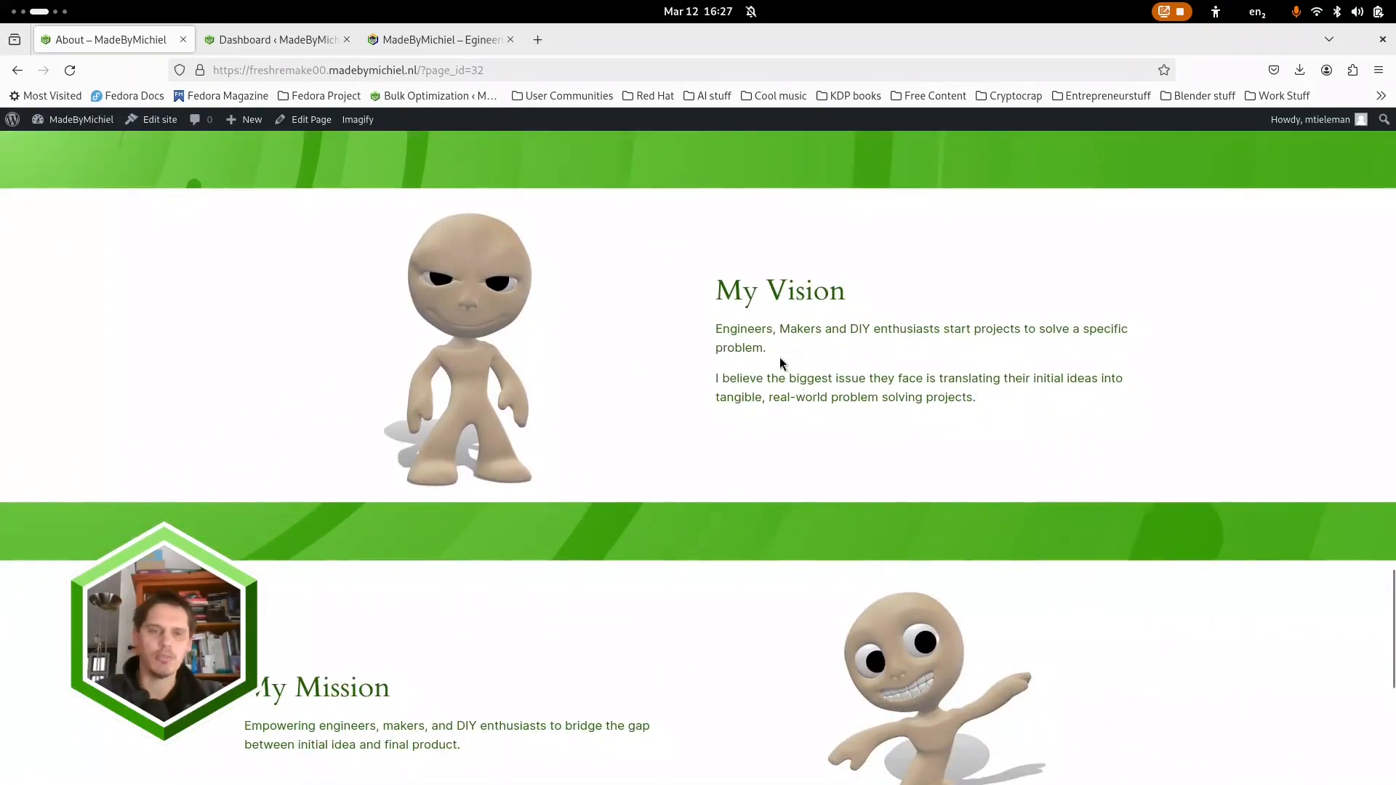
{"action": "scroll", "coordinate": [778, 353], "scroll_direction": "down", "scroll_amount": 3}
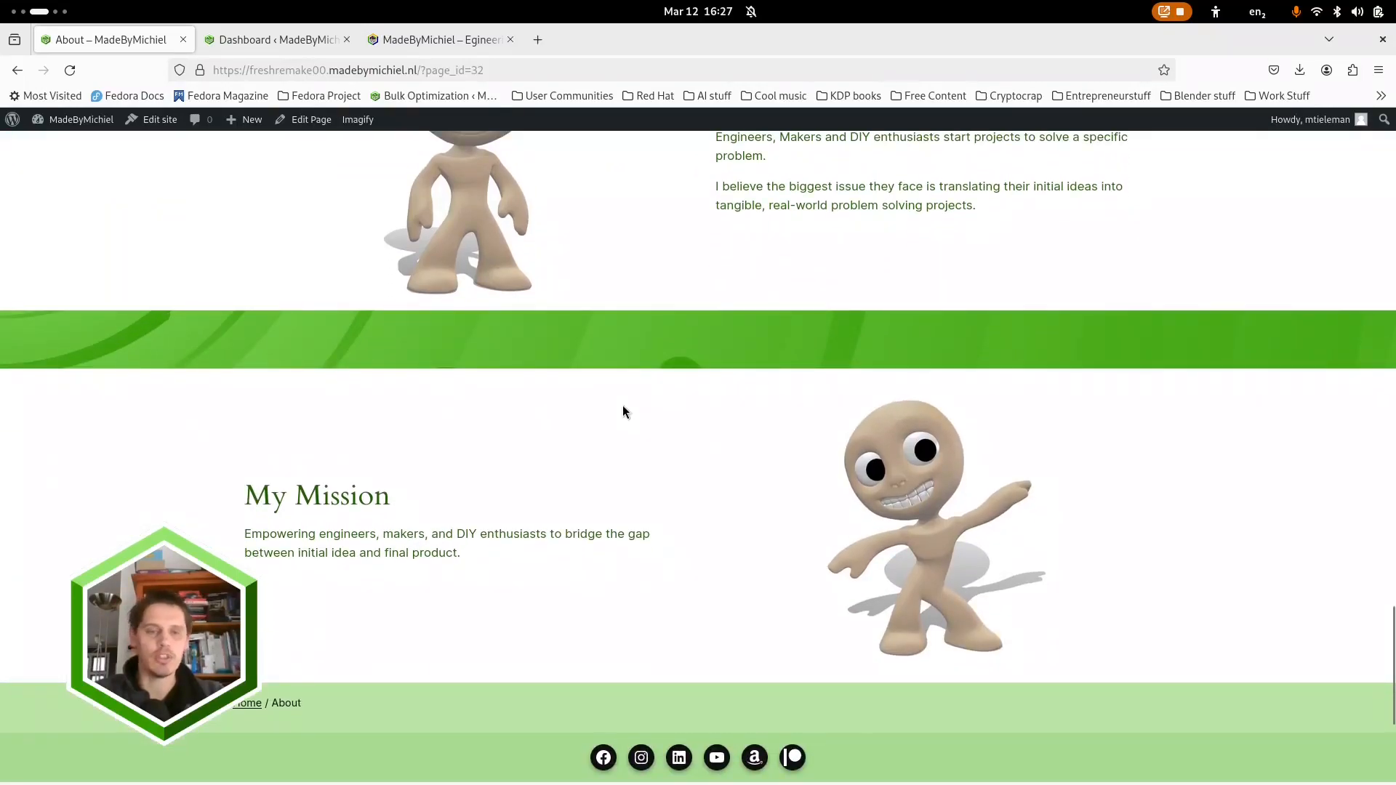
{"action": "scroll", "coordinate": [648, 414], "scroll_direction": "down", "scroll_amount": 2}
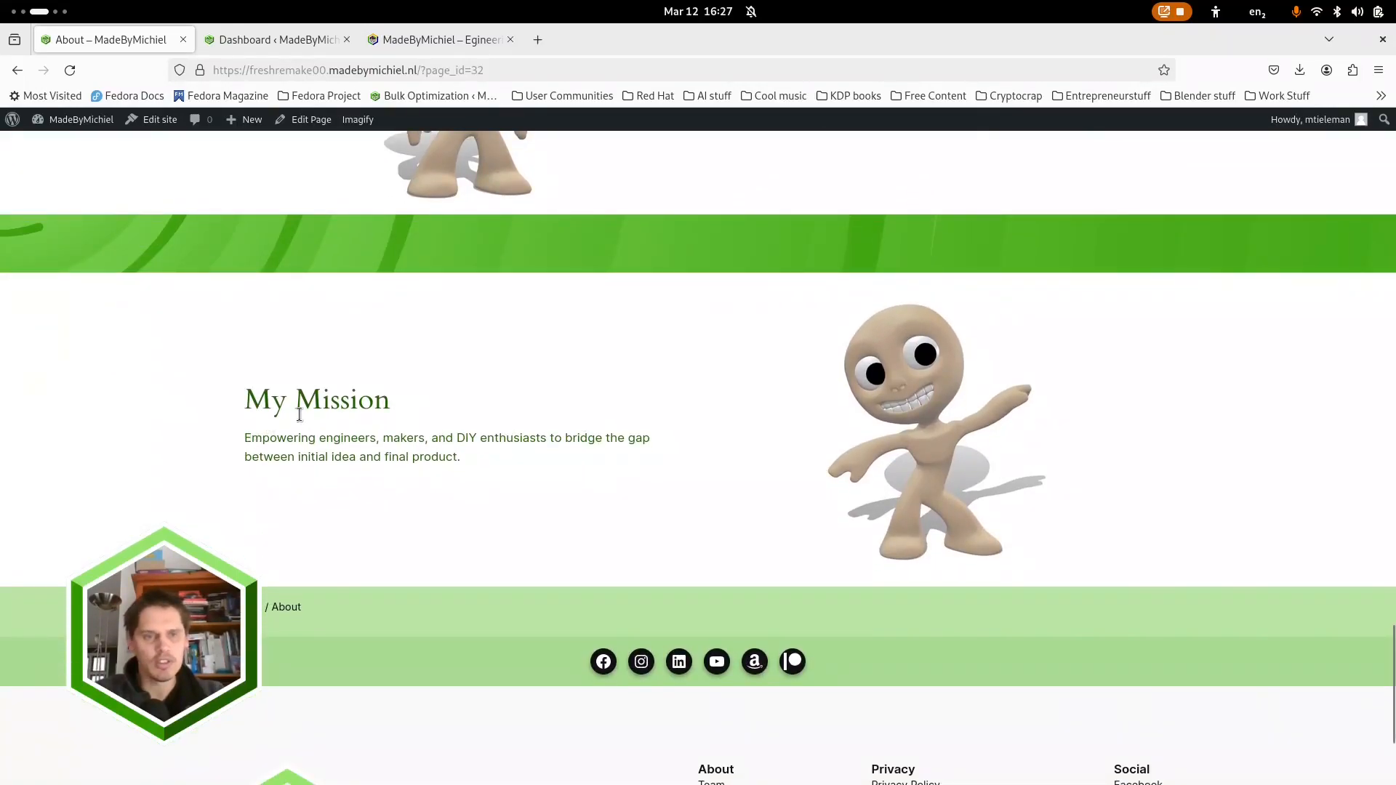
Step: Compare the My Vision and My Mission sections near the end of the About page, and return to the page's start
{"action": "scroll", "coordinate": [290, 415], "scroll_direction": "down", "scroll_amount": 3}
{"action": "scroll", "coordinate": [393, 339], "scroll_direction": "up", "scroll_amount": 10}
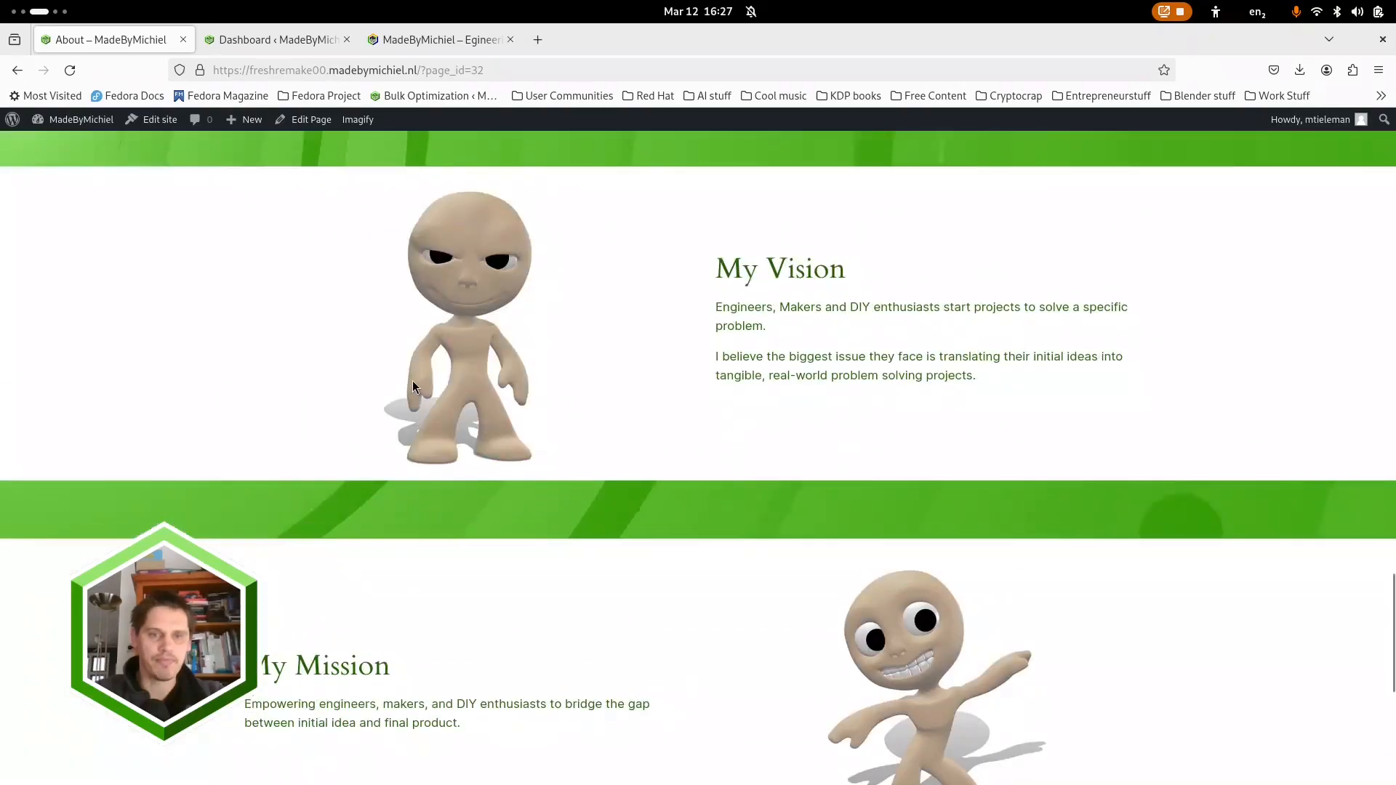
{"action": "scroll", "coordinate": [848, 507], "scroll_direction": "down", "scroll_amount": 5}
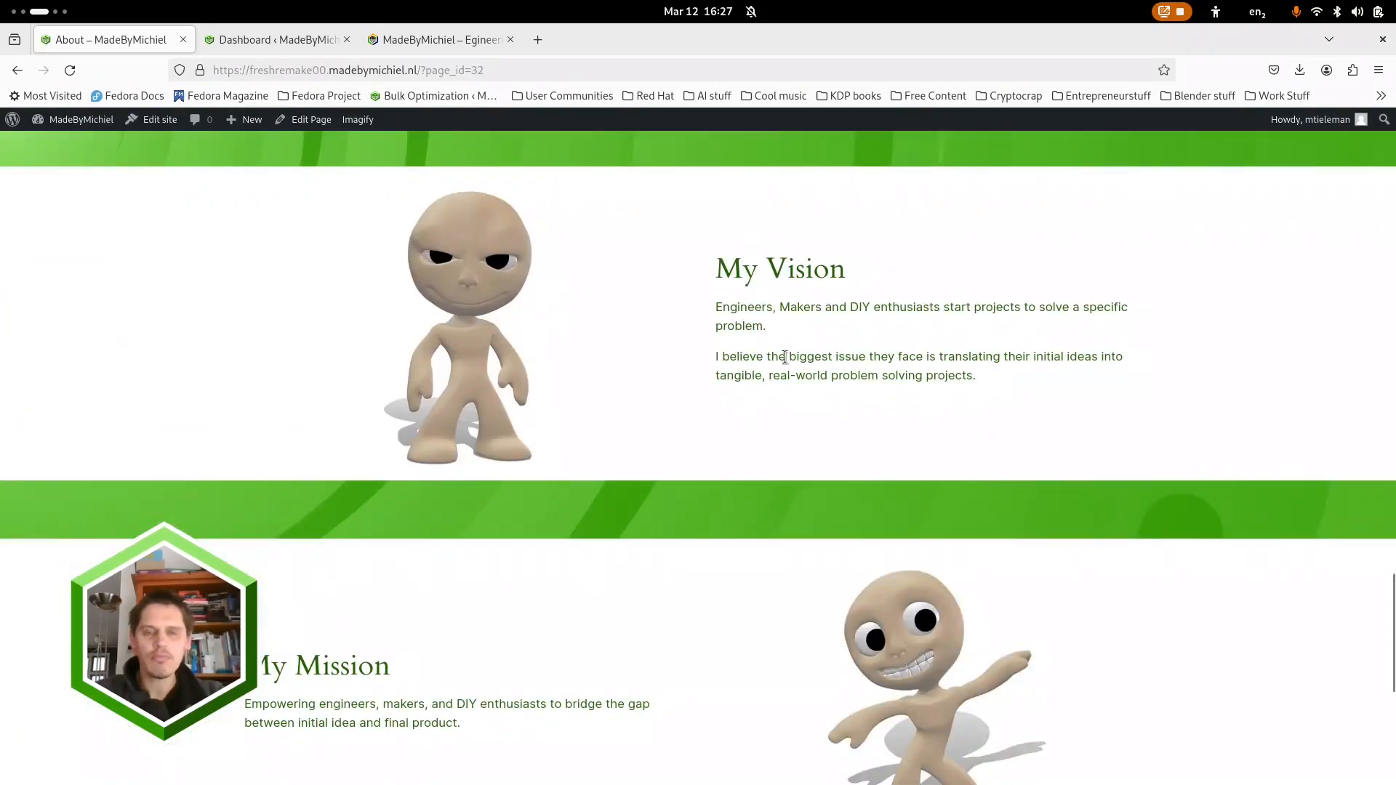
{"action": "scroll", "coordinate": [499, 470], "scroll_direction": "down", "scroll_amount": 6}
{"action": "scroll", "coordinate": [542, 536], "scroll_direction": "up", "scroll_amount": 4}
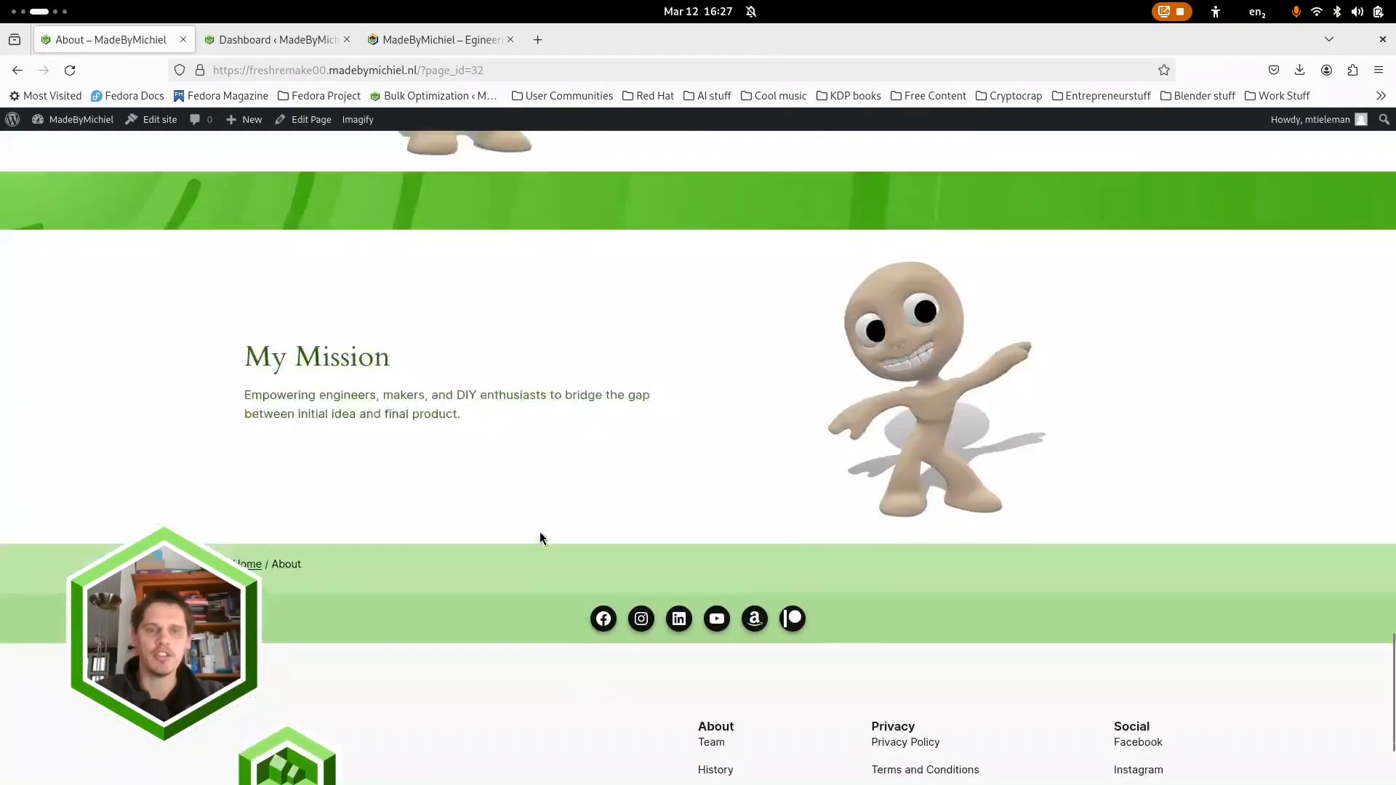
{"action": "scroll", "coordinate": [705, 545], "scroll_direction": "up", "scroll_amount": 20}
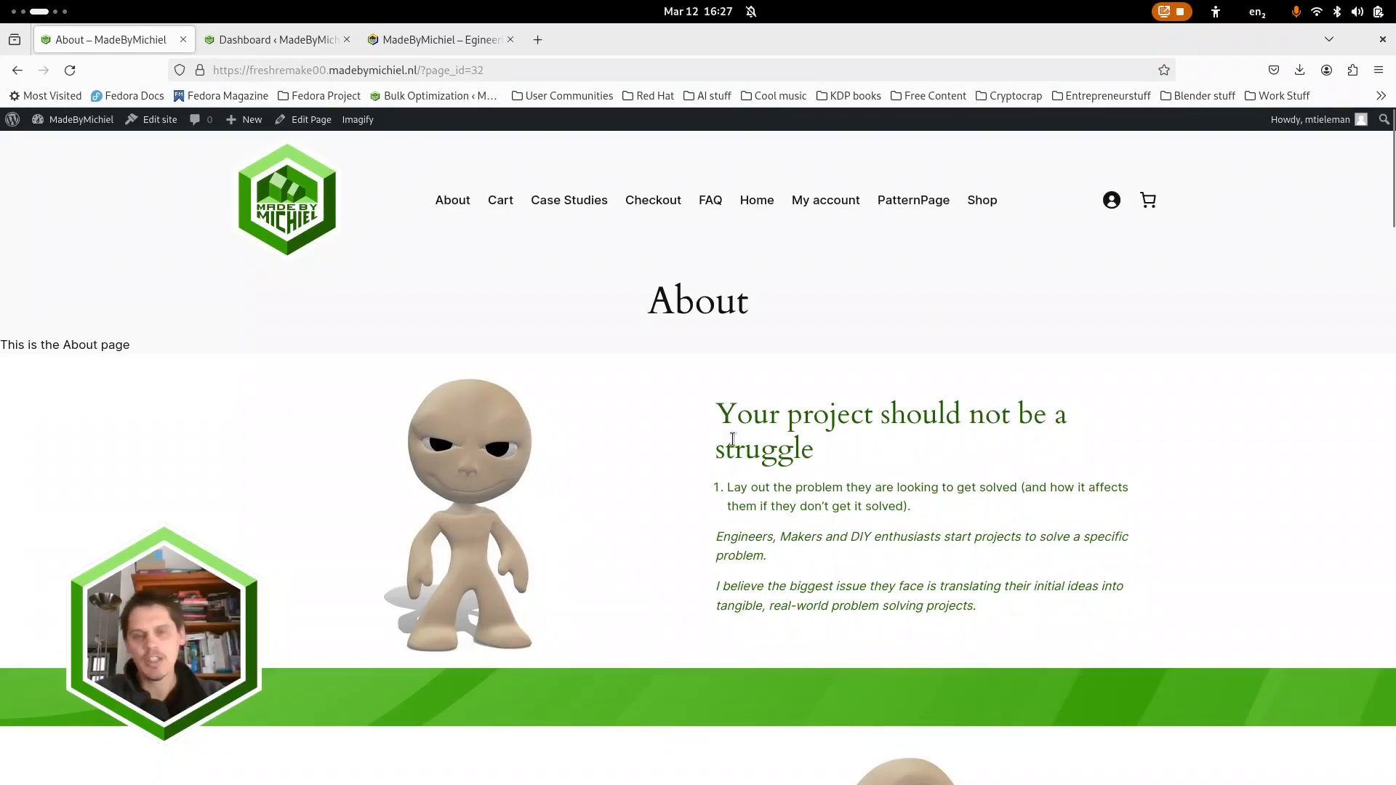
Step: Examine the About page's sections on the client's problem, why to work with the owner, how problems are solved, and Social Proof
{"action": "scroll", "coordinate": [1065, 400], "scroll_direction": "down", "scroll_amount": 3}
{"action": "scroll", "coordinate": [1053, 415], "scroll_direction": "up", "scroll_amount": 2}
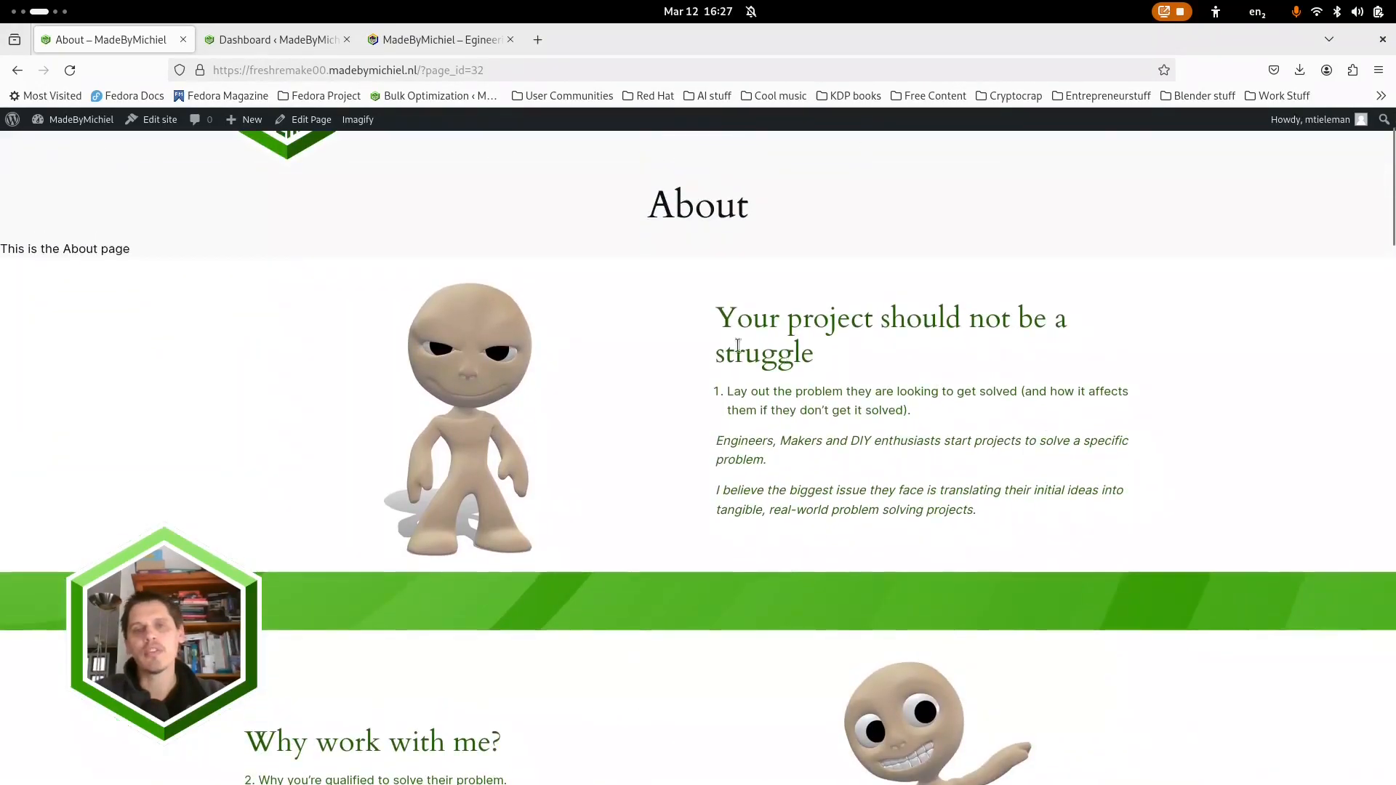
{"action": "left_click_drag", "start_coordinate": [718, 320], "coordinate": [817, 352]}
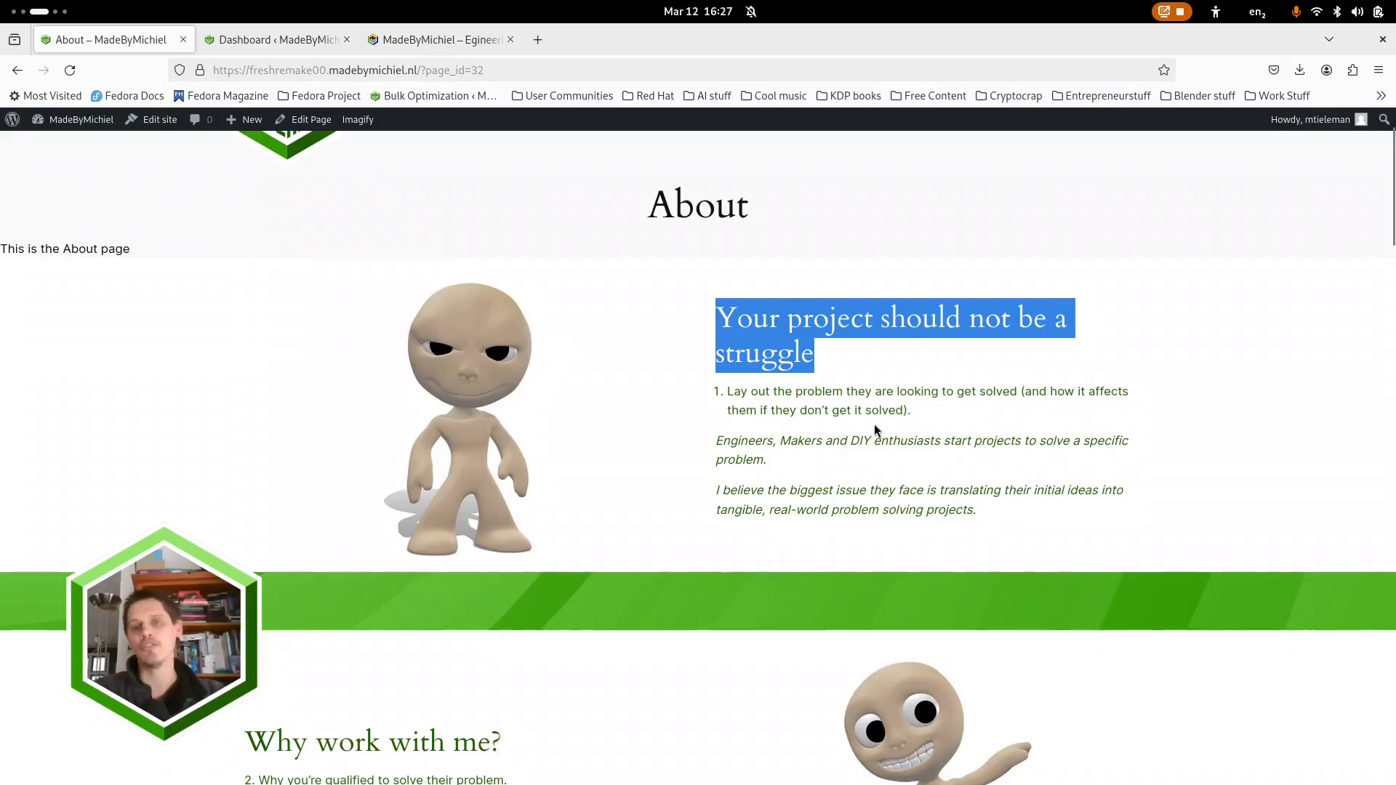
{"action": "scroll", "coordinate": [680, 523], "scroll_direction": "down", "scroll_amount": 3}
{"action": "scroll", "coordinate": [682, 486], "scroll_direction": "down", "scroll_amount": 2}
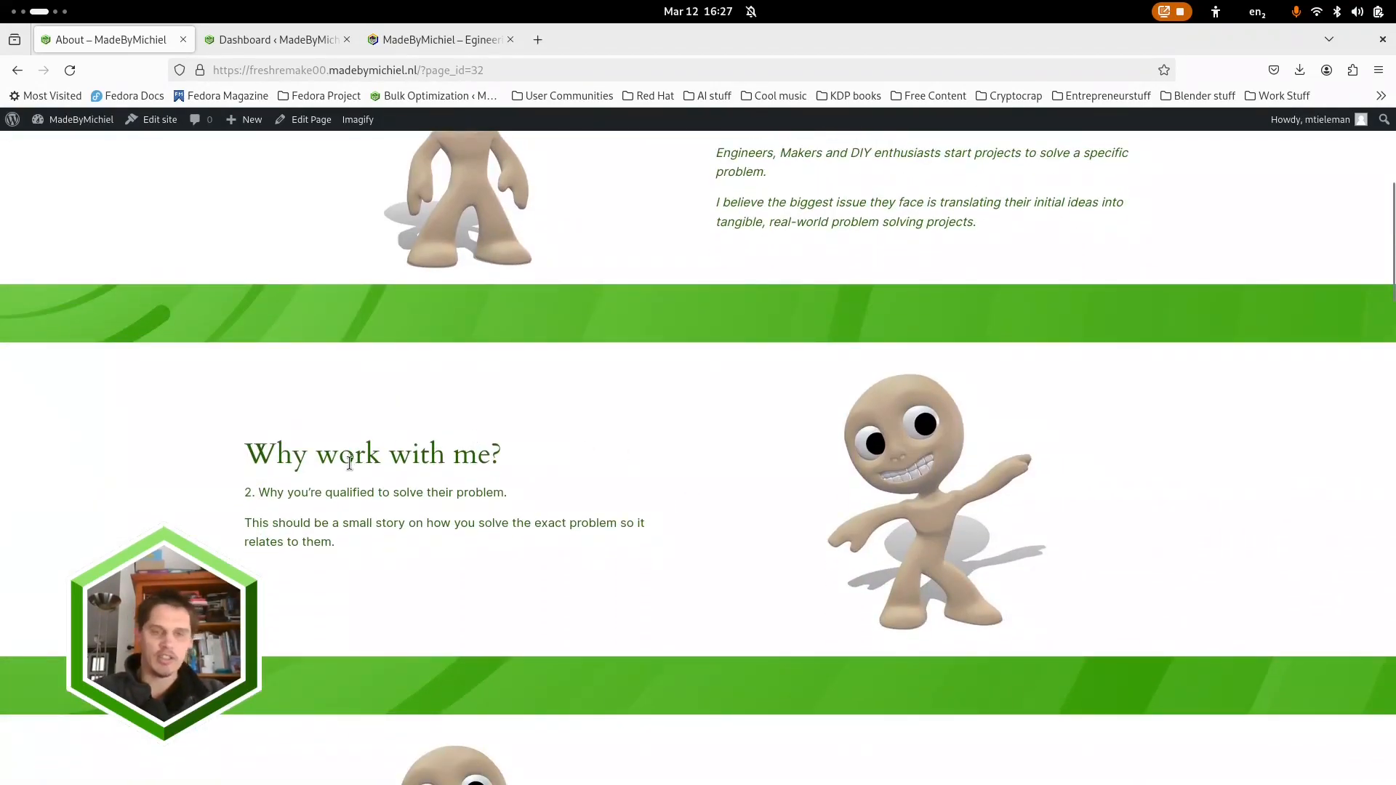
{"action": "scroll", "coordinate": [802, 418], "scroll_direction": "down", "scroll_amount": 4}
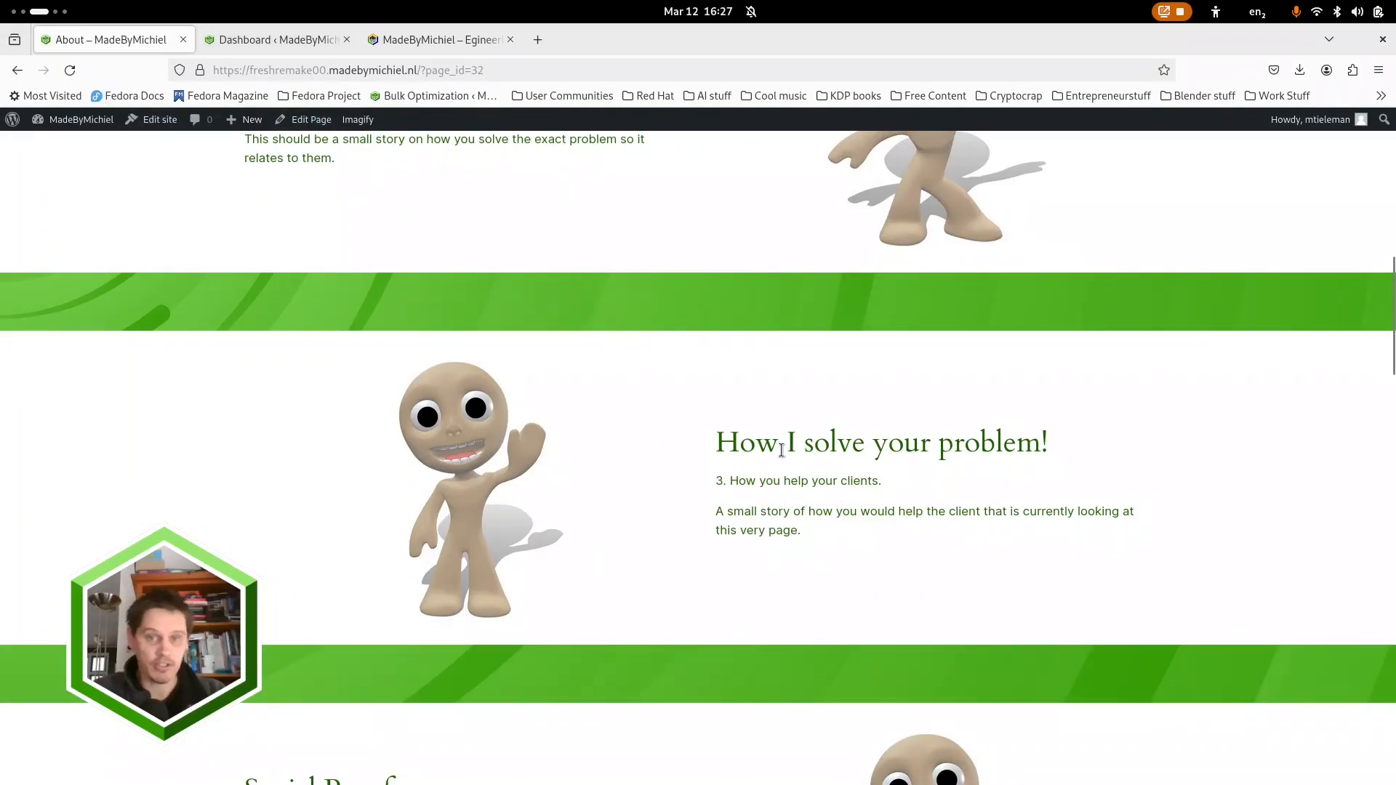
{"action": "scroll", "coordinate": [792, 449], "scroll_direction": "down", "scroll_amount": 2}
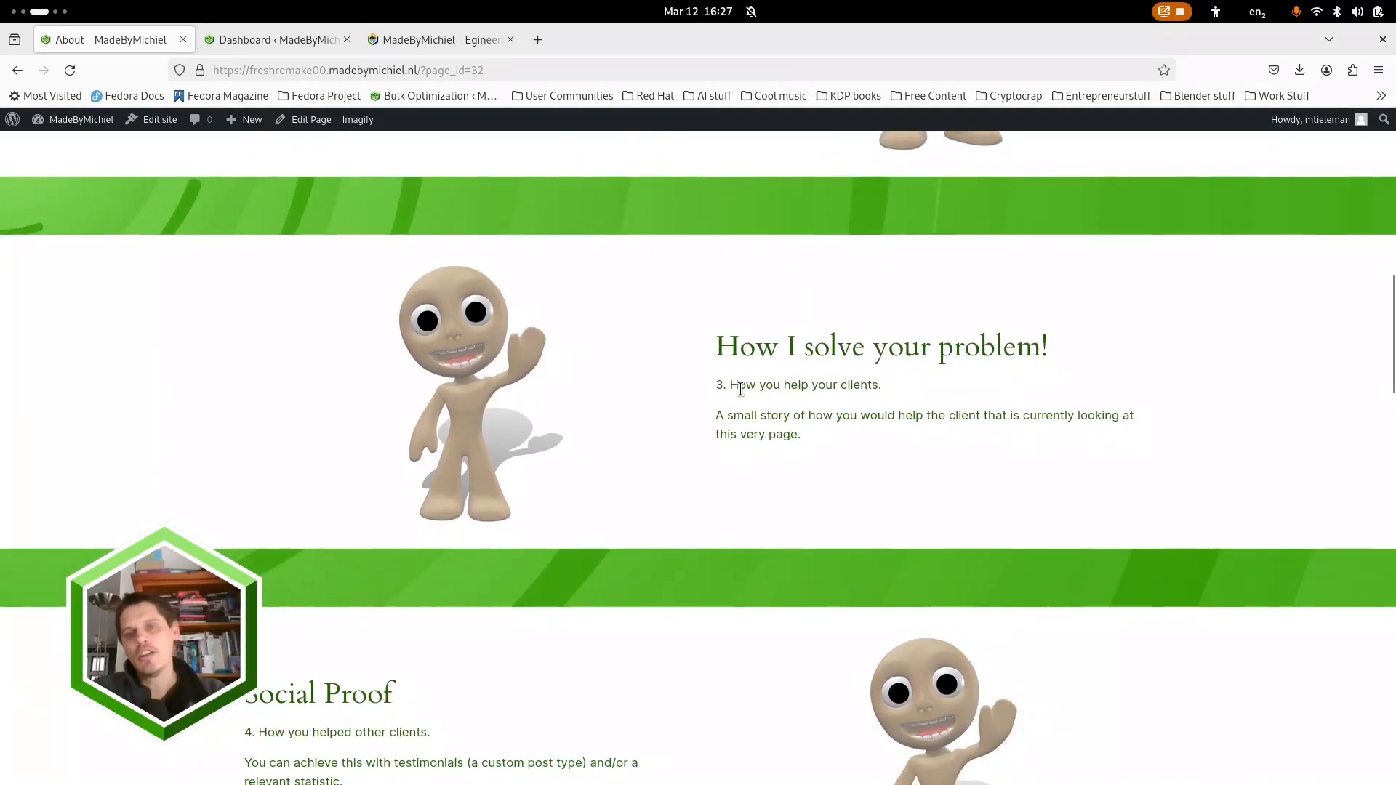
{"action": "scroll", "coordinate": [795, 436], "scroll_direction": "down", "scroll_amount": 4}
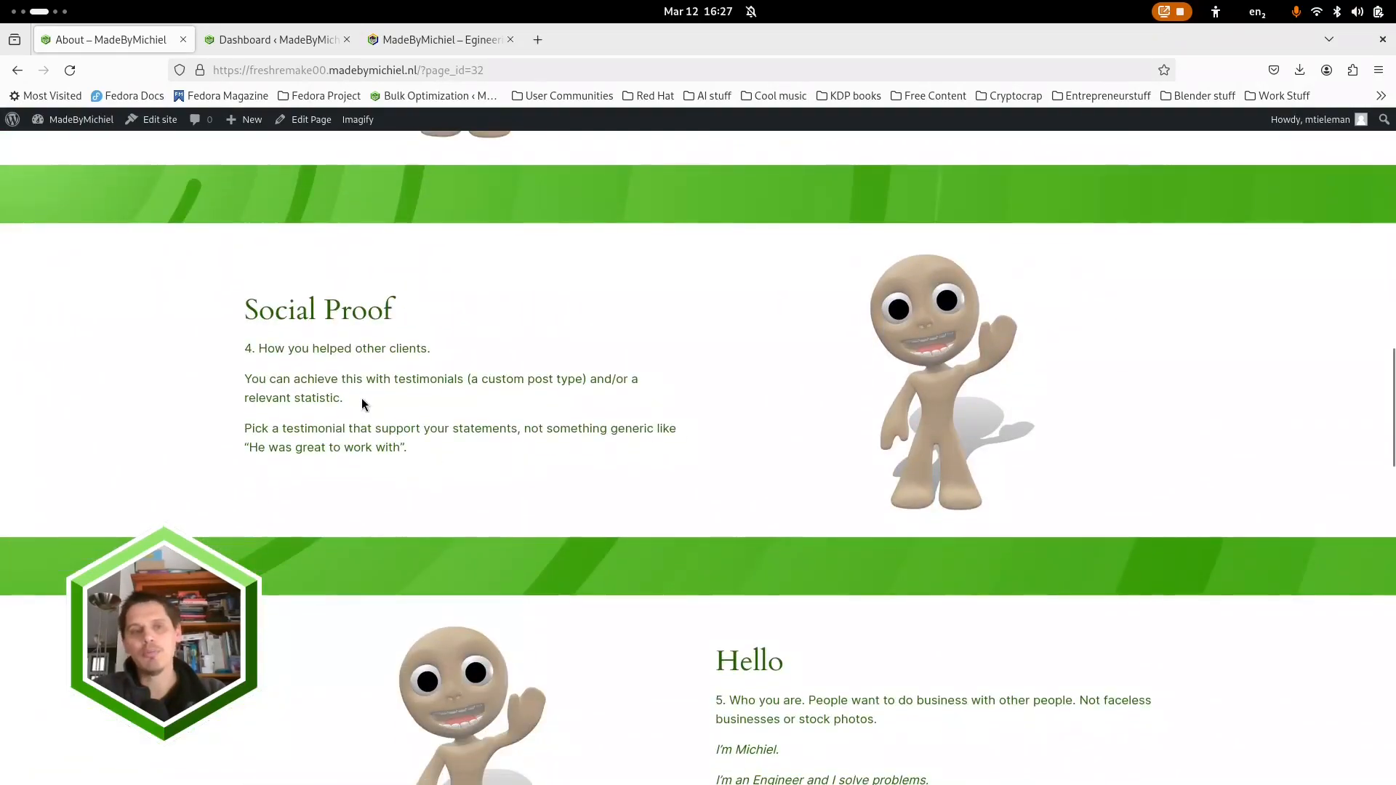
Step: Examine the About page's two Hello sections with their calls to action, and return to the page header with the heading text deselected
{"action": "scroll", "coordinate": [707, 429], "scroll_direction": "down", "scroll_amount": 3}
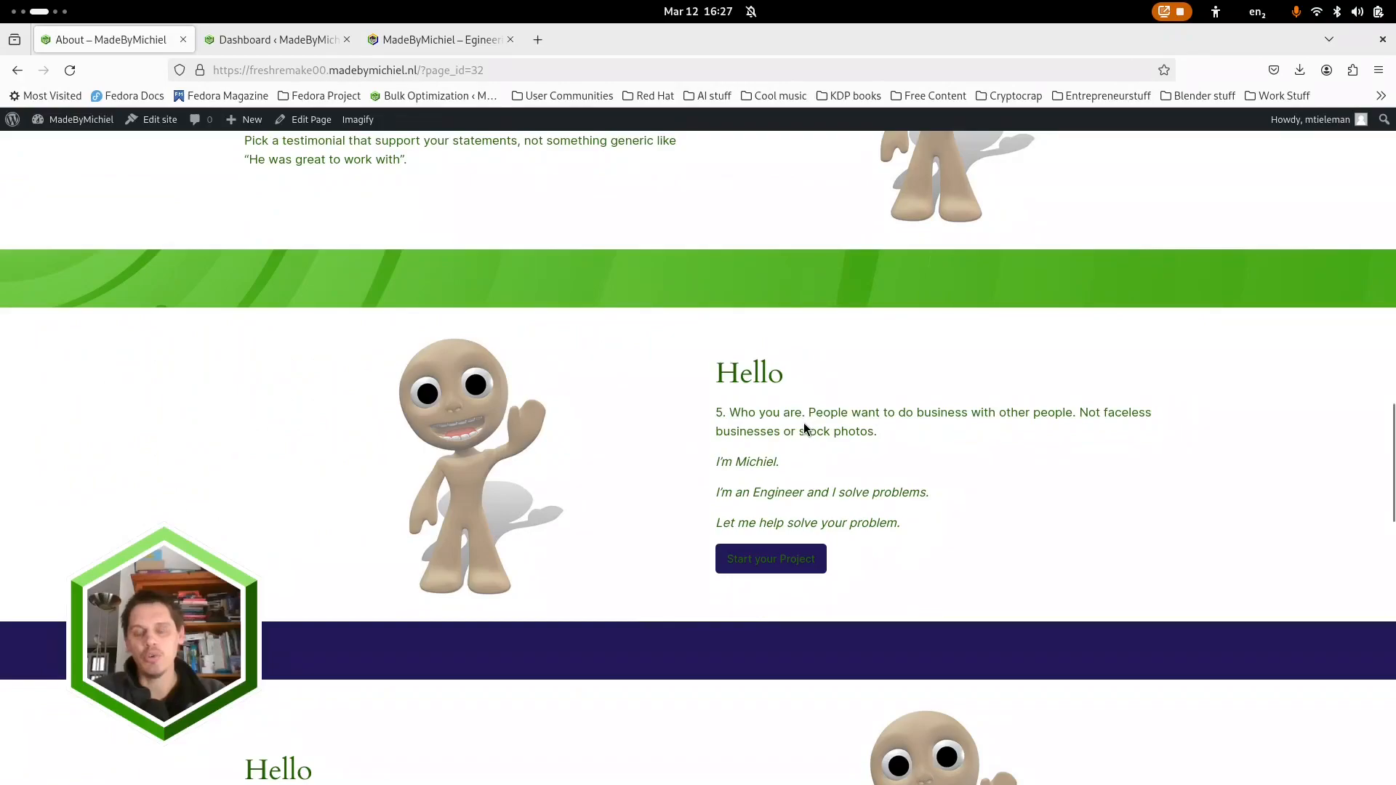
{"action": "scroll", "coordinate": [804, 429], "scroll_direction": "down", "scroll_amount": 3}
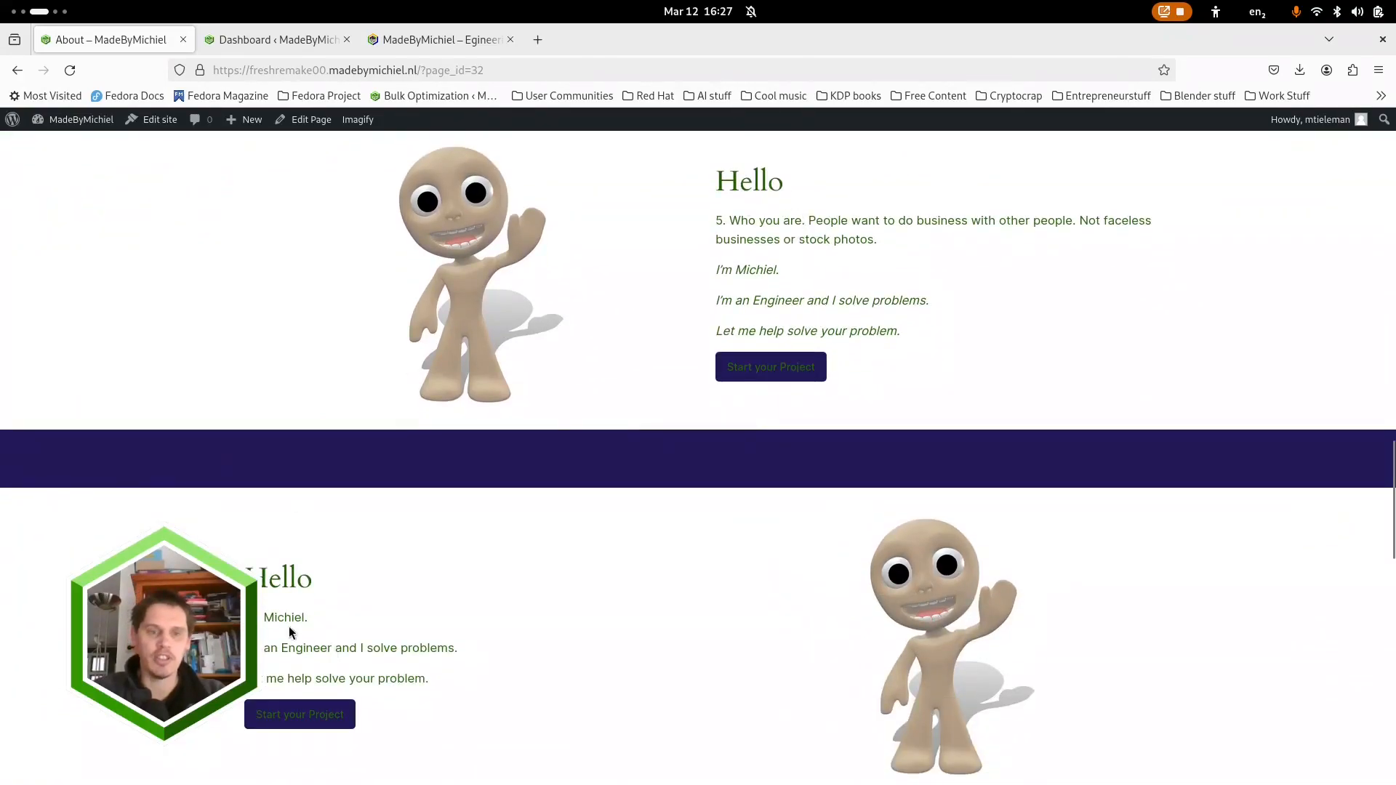
{"action": "scroll", "coordinate": [767, 246], "scroll_direction": "up", "scroll_amount": 2}
{"action": "scroll", "coordinate": [763, 333], "scroll_direction": "down", "scroll_amount": 3}
{"action": "scroll", "coordinate": [751, 340], "scroll_direction": "up", "scroll_amount": 3}
{"action": "scroll", "coordinate": [751, 361], "scroll_direction": "up", "scroll_amount": 1}
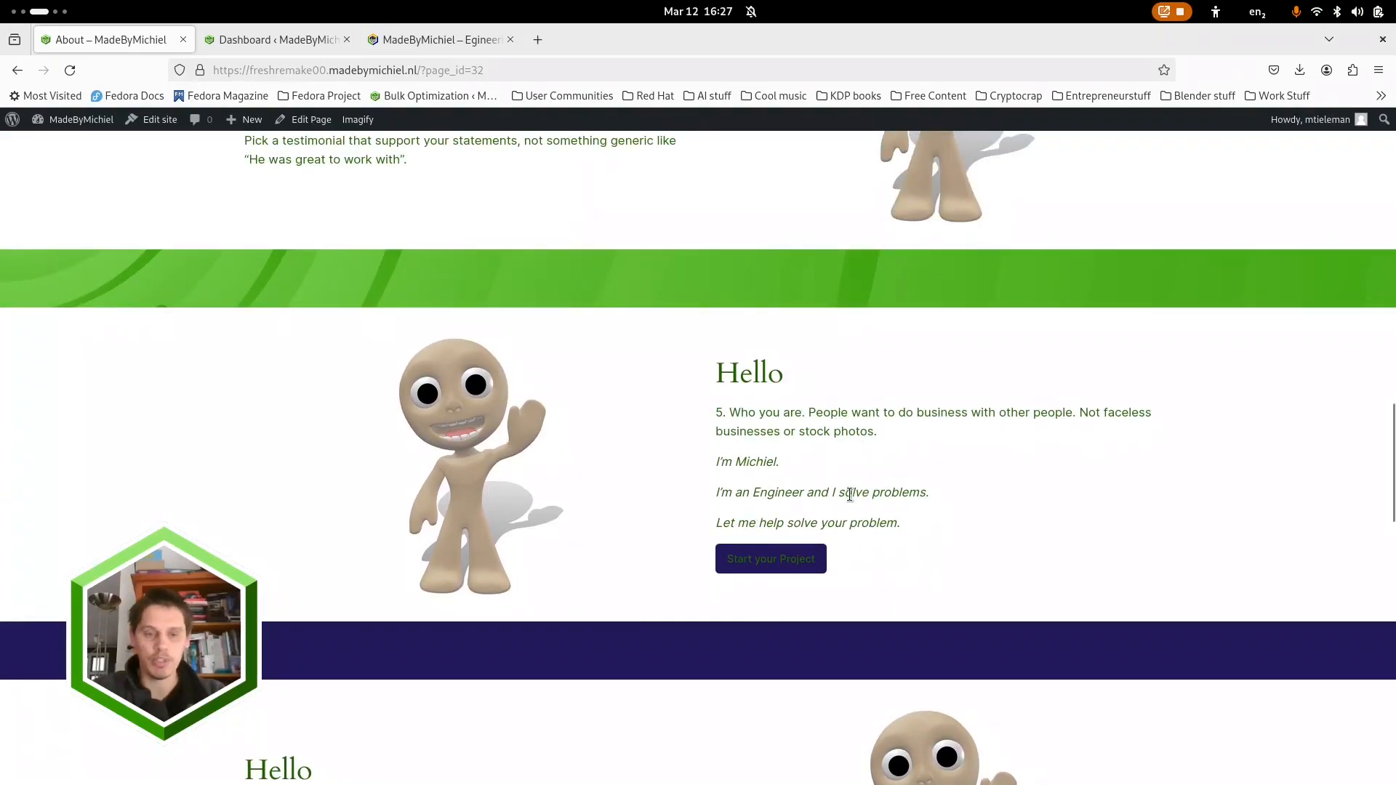
{"action": "scroll", "coordinate": [847, 494], "scroll_direction": "up", "scroll_amount": 2}
{"action": "scroll", "coordinate": [845, 507], "scroll_direction": "up", "scroll_amount": 15}
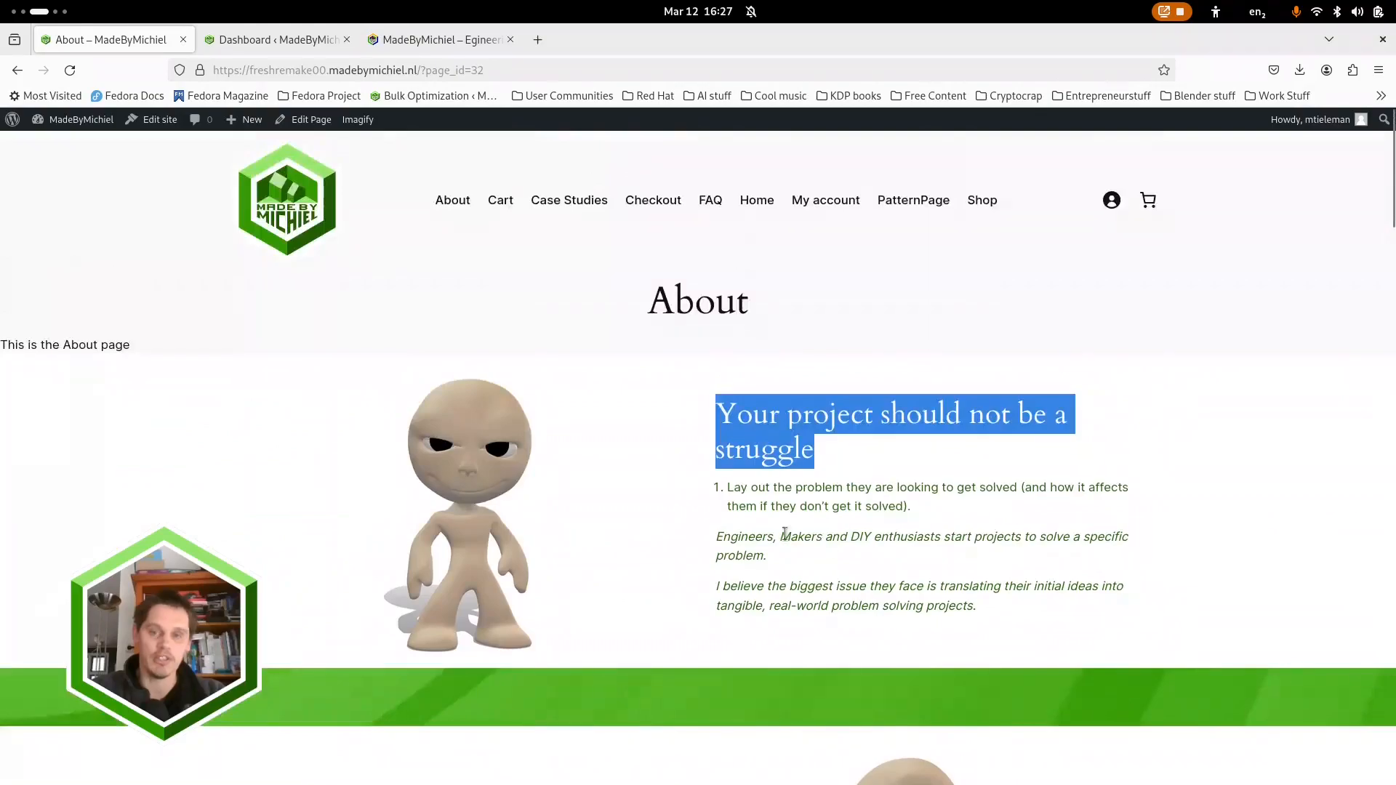
{"action": "left_click", "coordinate": [573, 411]}
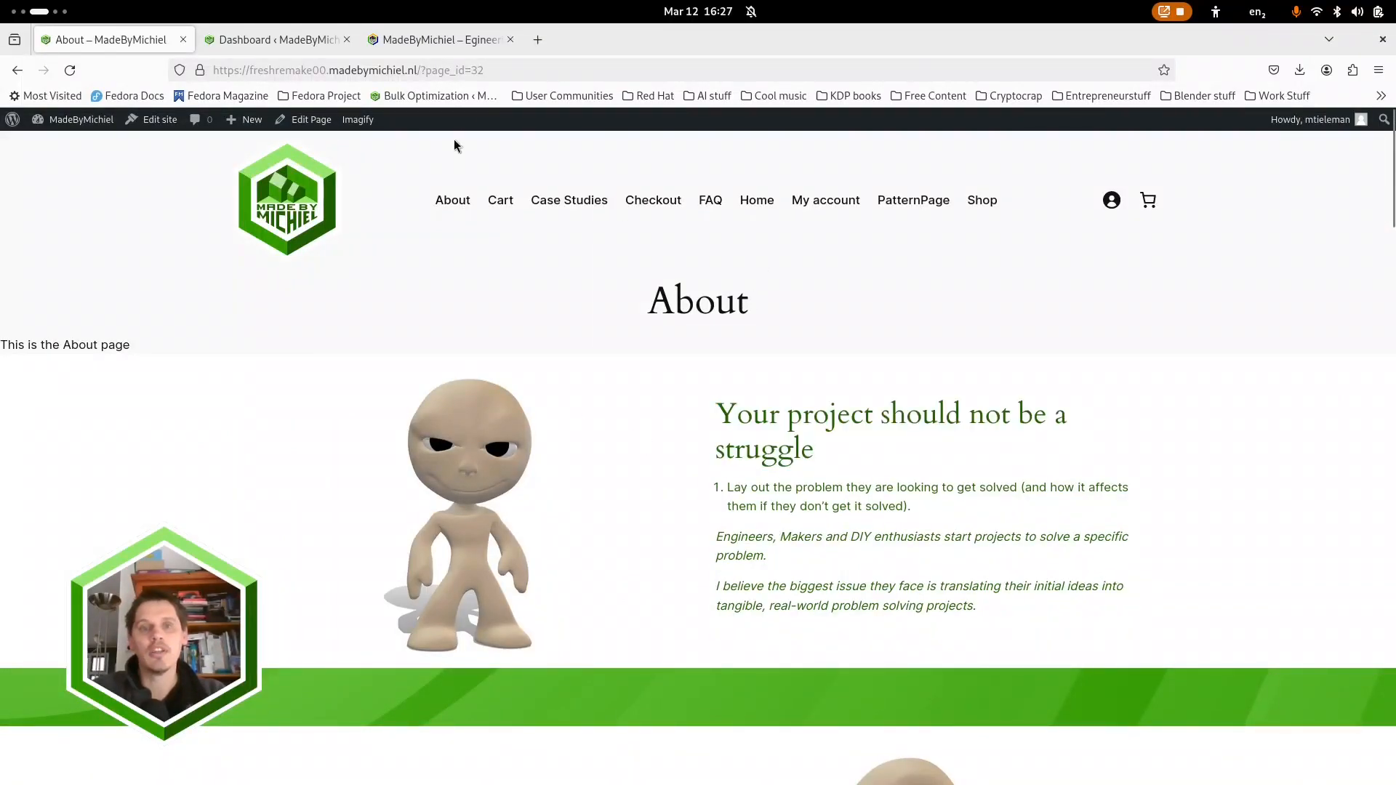
Step: Open the Cart page and look through its New in store products and footer
{"action": "left_click", "coordinate": [501, 200]}
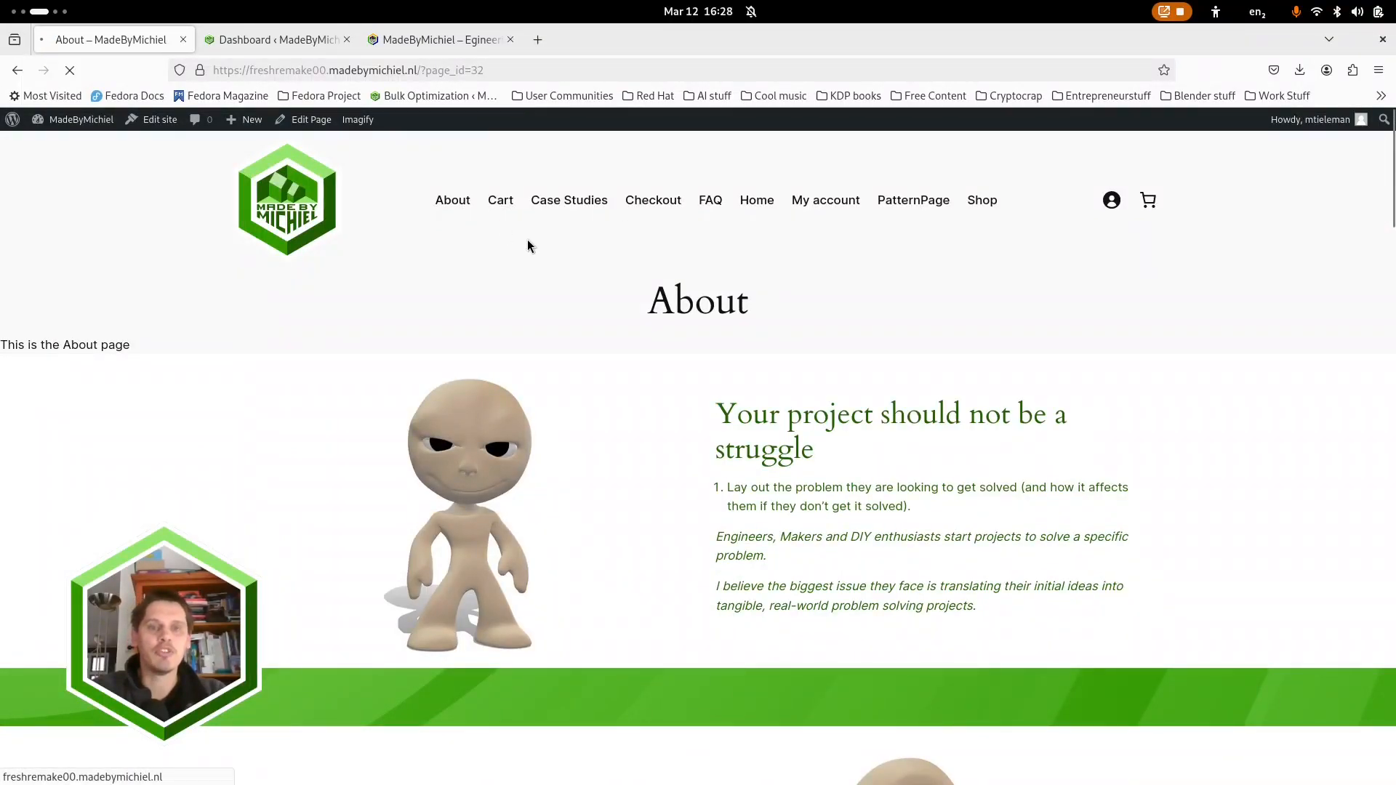
{"action": "scroll", "coordinate": [288, 472], "scroll_direction": "down", "scroll_amount": 6}
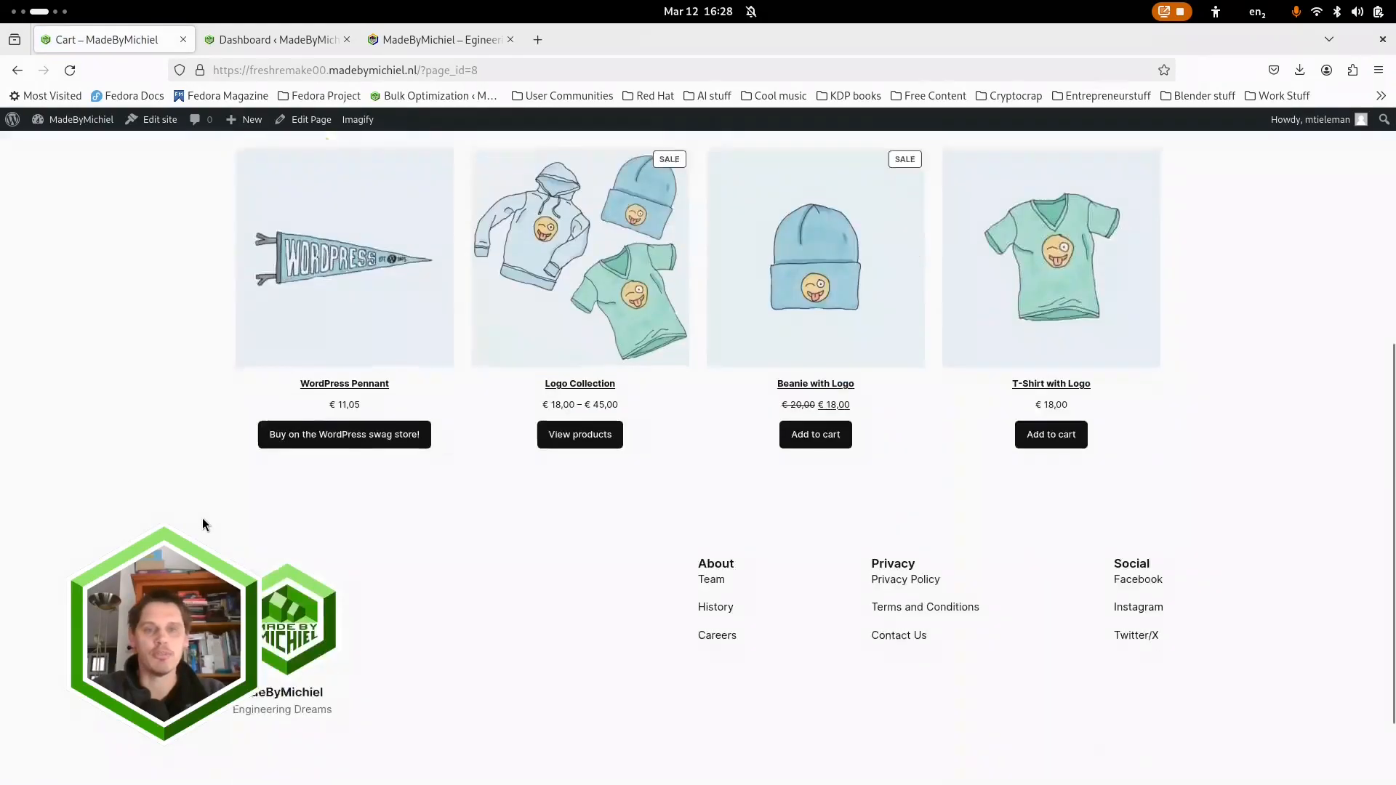
{"action": "scroll", "coordinate": [888, 588], "scroll_direction": "up", "scroll_amount": 7}
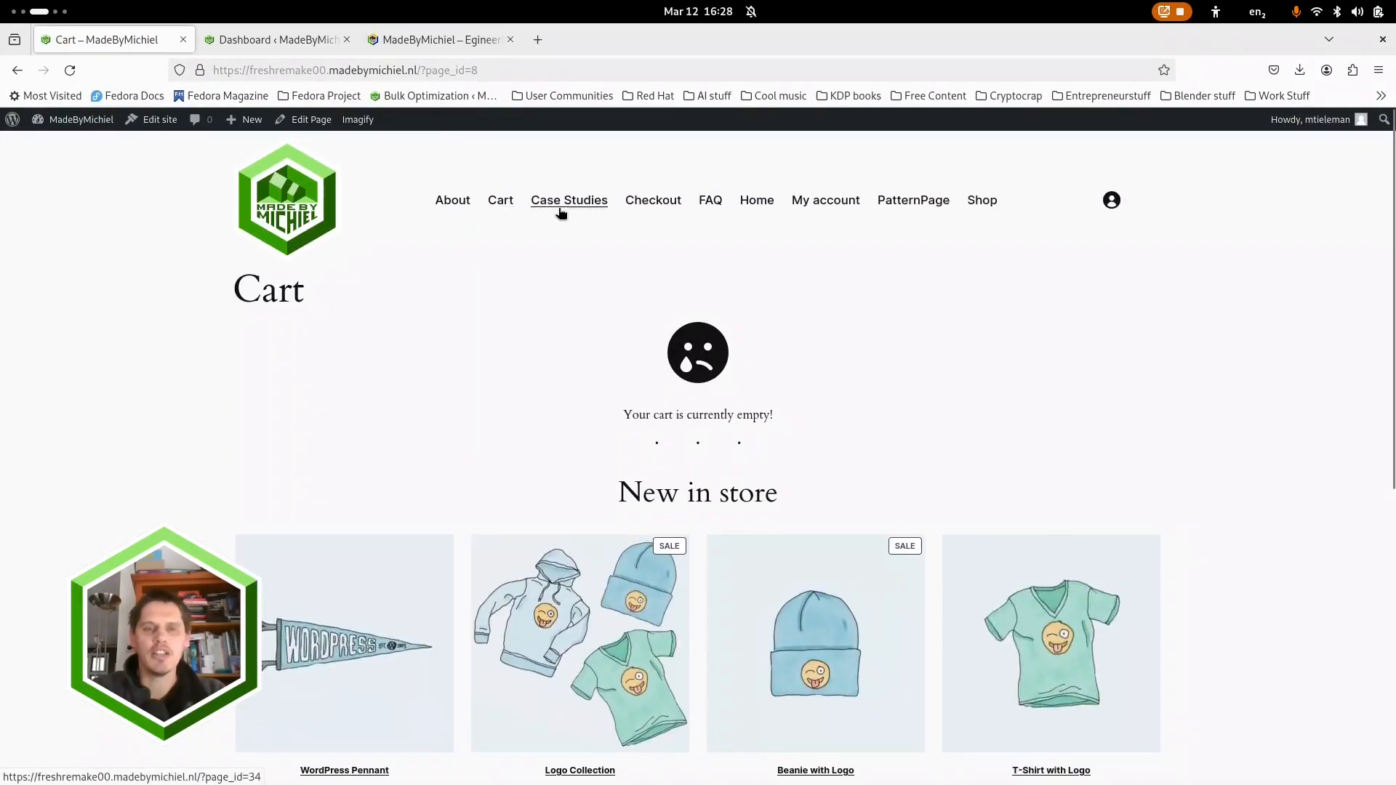
Step: Check the Case Studies post type's entries in the WordPress dashboard, and view the Case Studies page on the site
{"action": "left_click", "coordinate": [250, 39]}
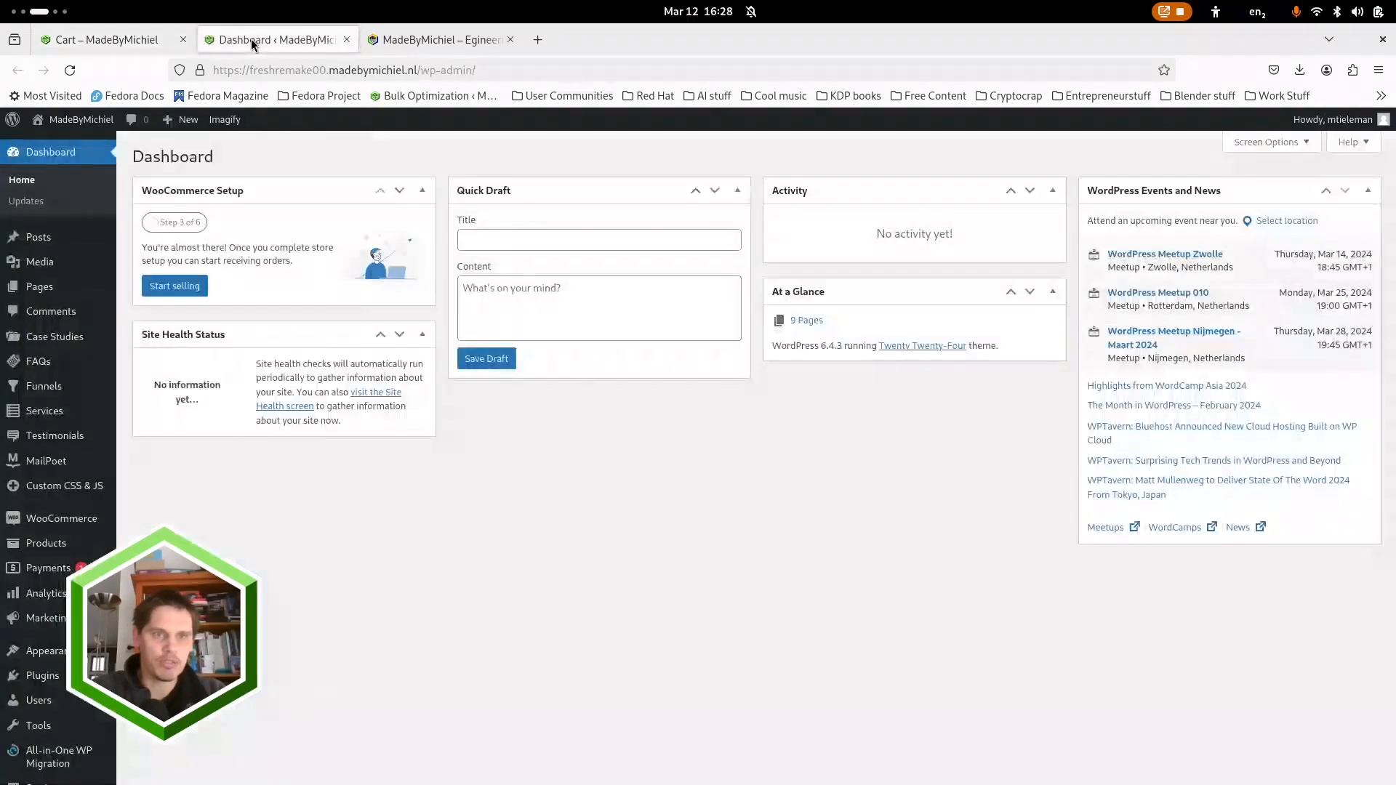
{"action": "scroll", "coordinate": [45, 376], "scroll_direction": "down", "scroll_amount": 2}
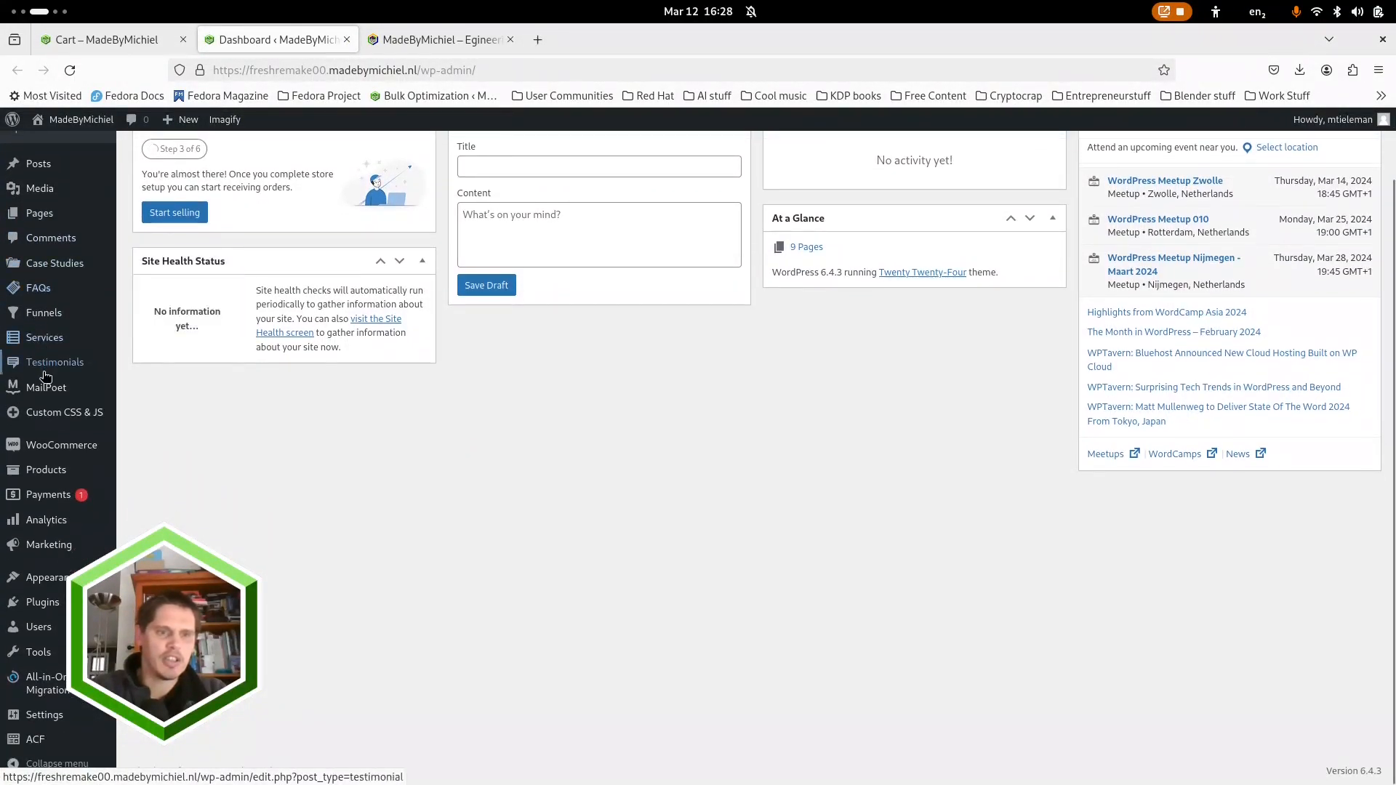
{"action": "mouse_move", "coordinate": [67, 267]}
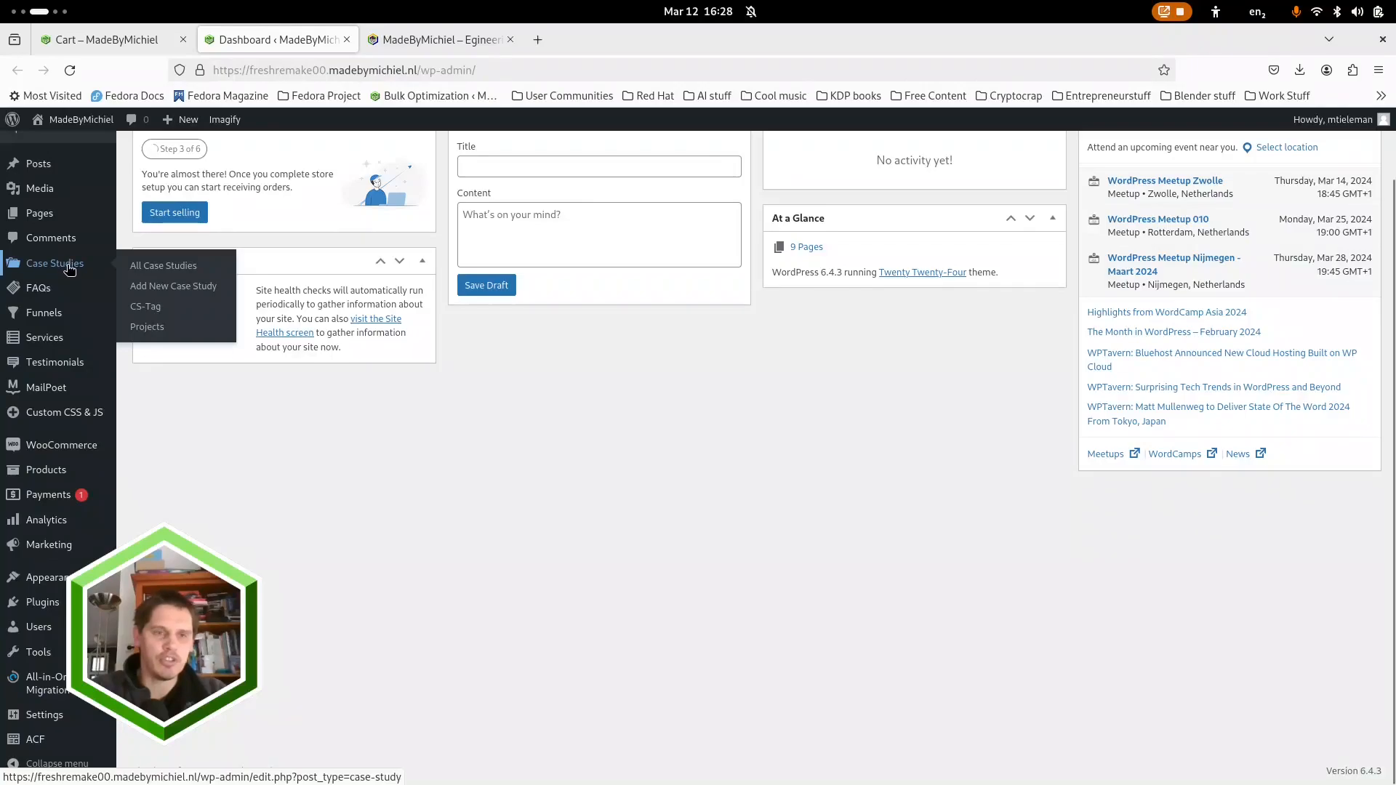
{"action": "left_click", "coordinate": [93, 35]}
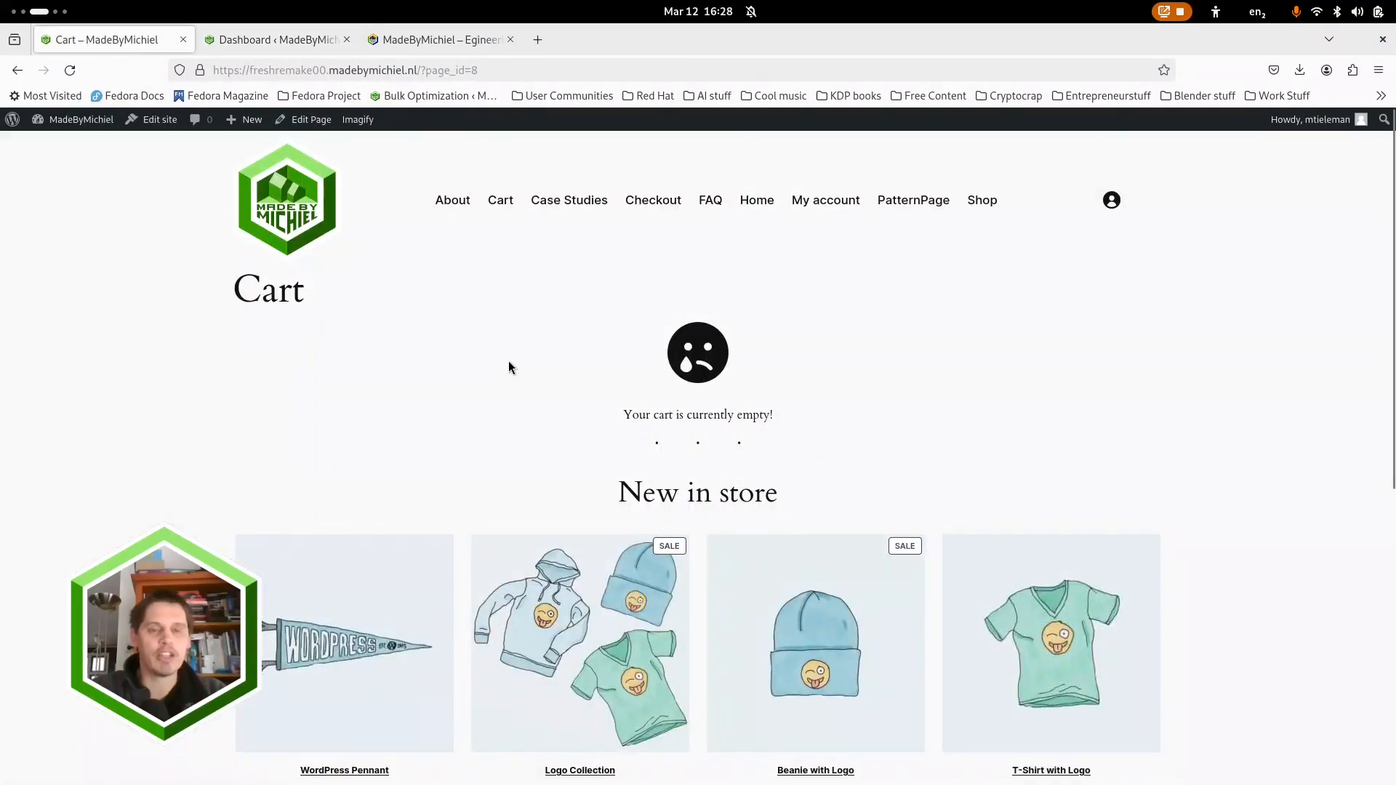
{"action": "left_click", "coordinate": [652, 202]}
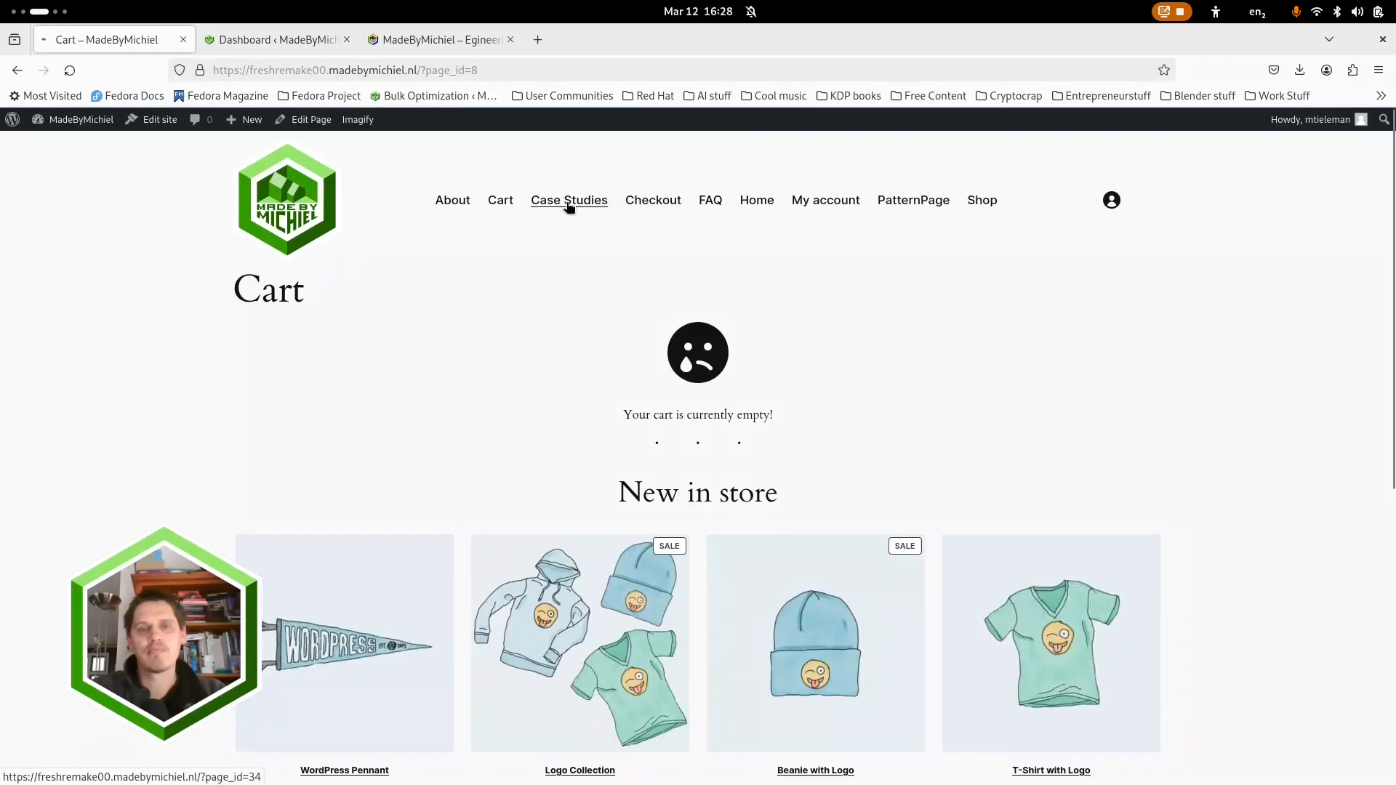
{"action": "left_click", "coordinate": [566, 228]}
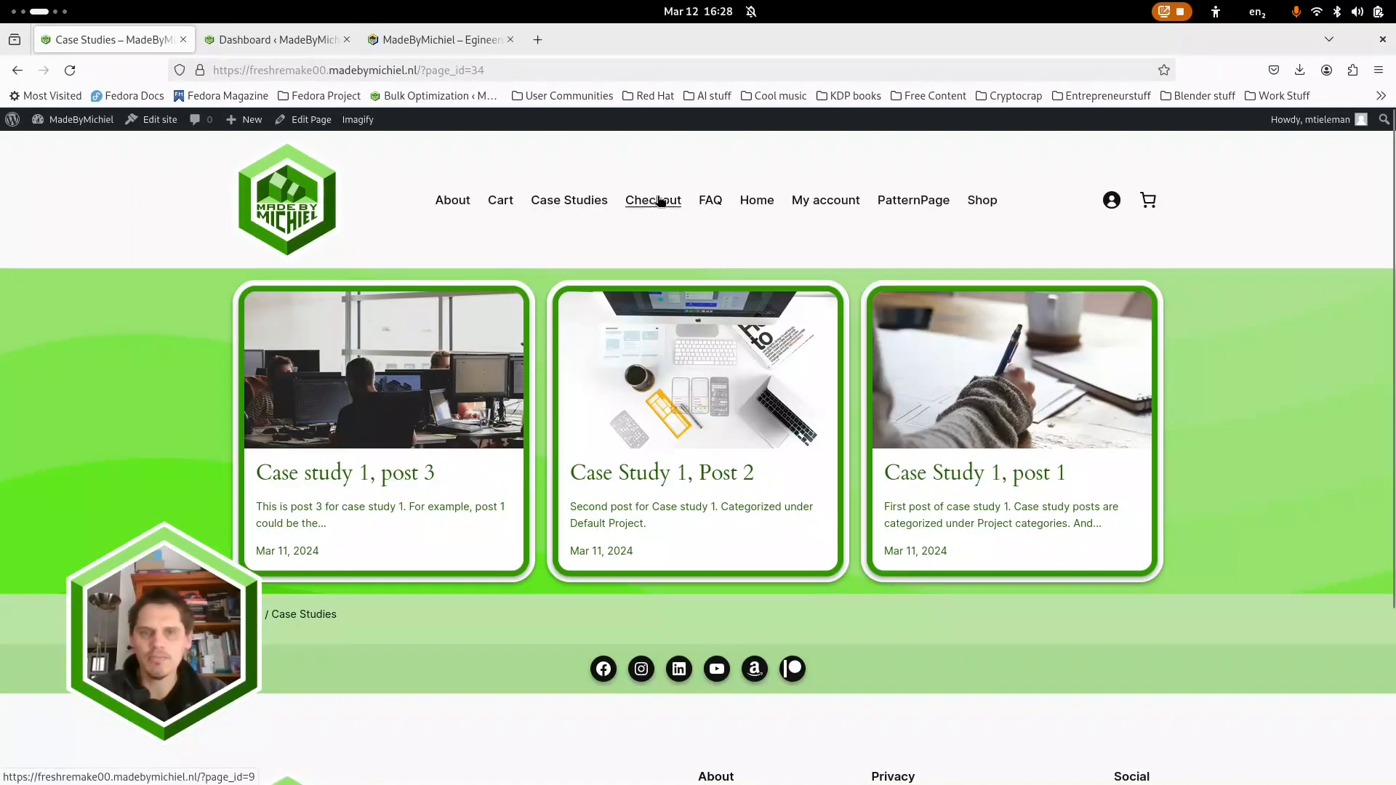
Step: Open the Checkout link and look through the page it leads to, including the products on offer
{"action": "left_click", "coordinate": [655, 202]}
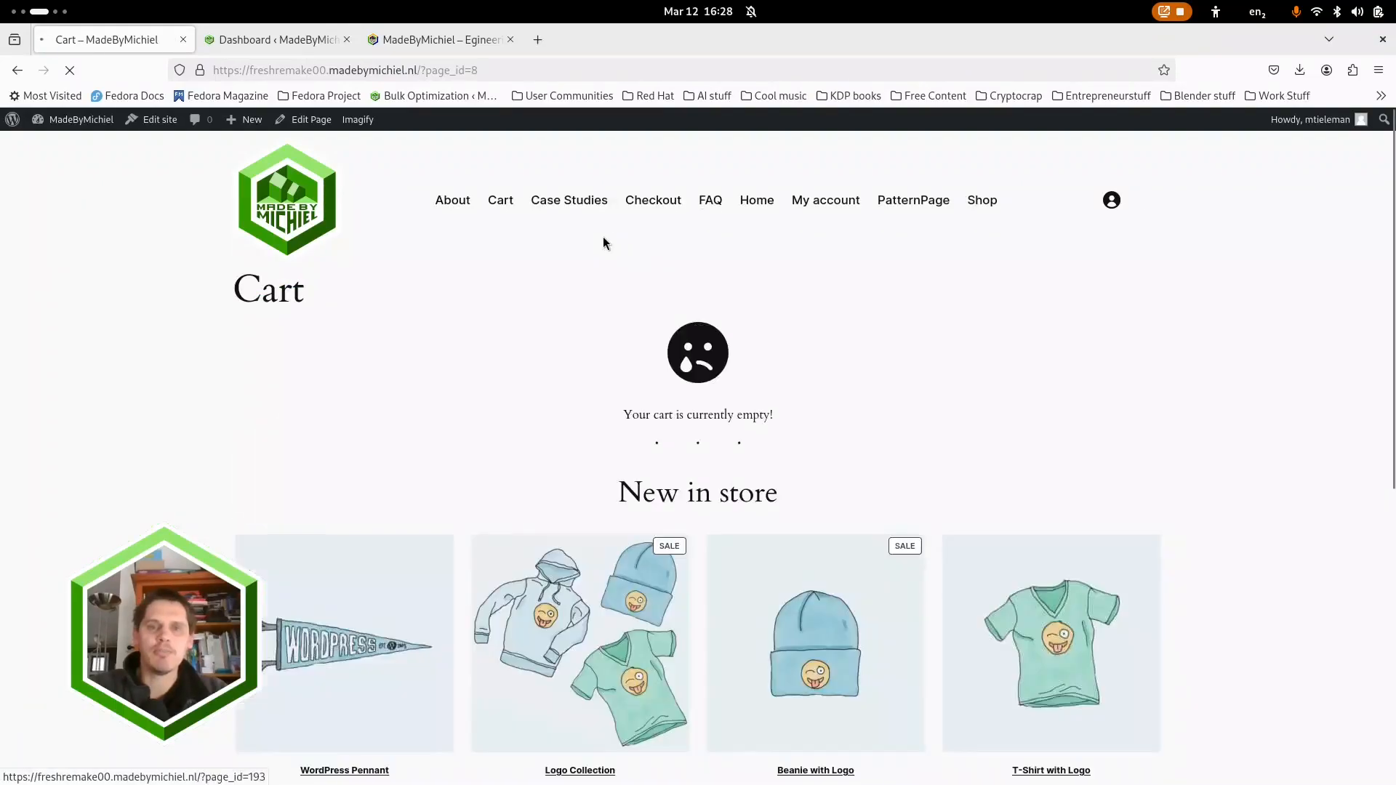
{"action": "scroll", "coordinate": [481, 418], "scroll_direction": "down", "scroll_amount": 6}
{"action": "scroll", "coordinate": [482, 421], "scroll_direction": "up", "scroll_amount": 6}
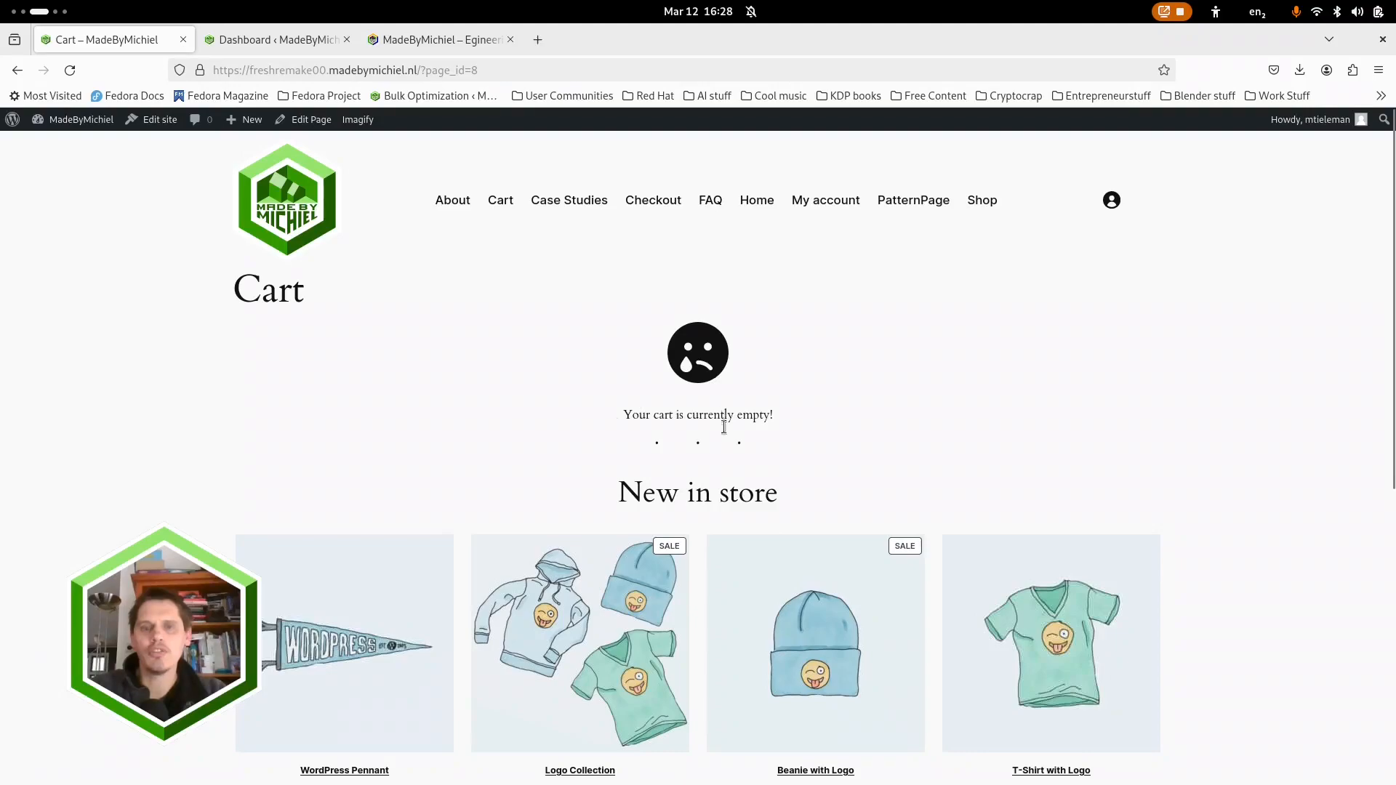
{"action": "scroll", "coordinate": [718, 417], "scroll_direction": "down", "scroll_amount": 3}
{"action": "scroll", "coordinate": [857, 459], "scroll_direction": "up", "scroll_amount": 3}
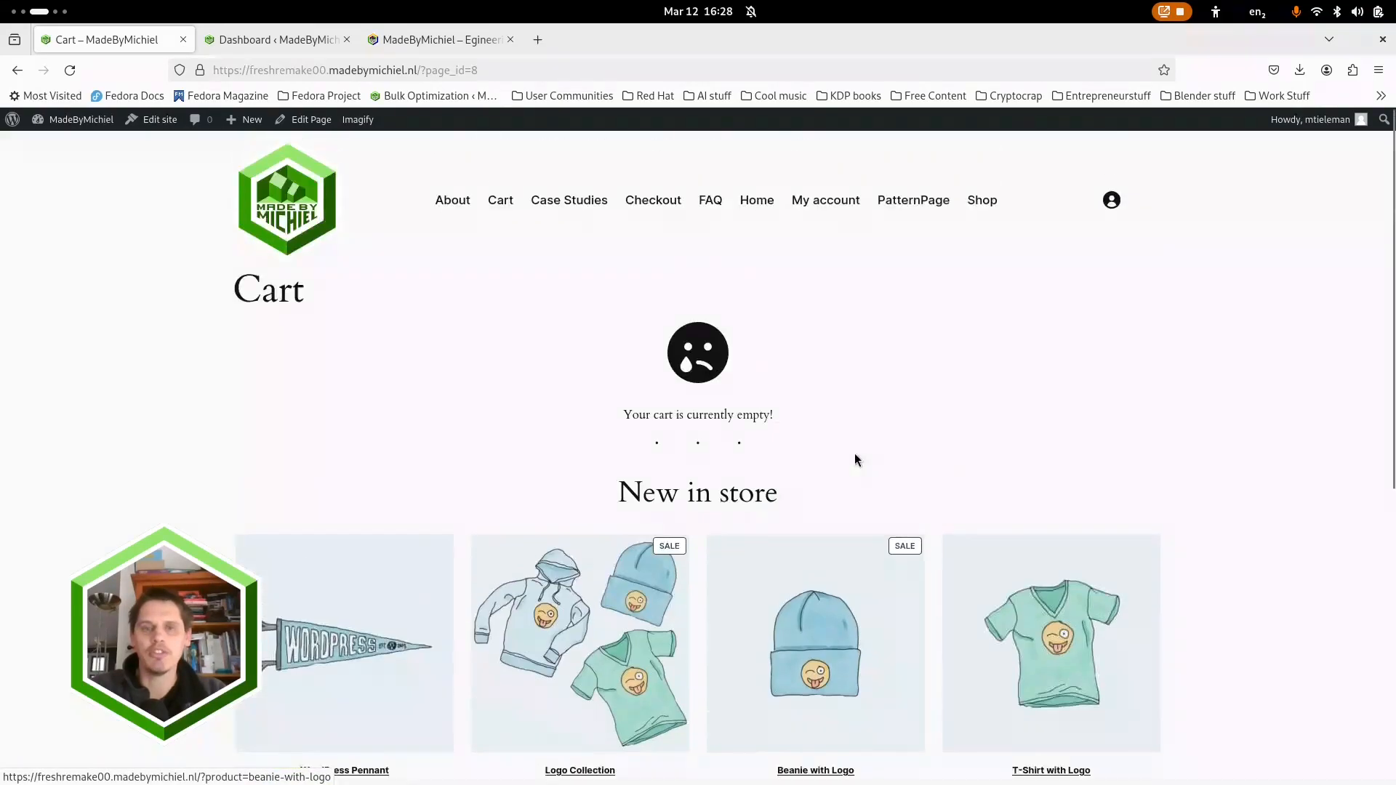
Step: Look through the FAQ page's question cards and footer, and view the My account page
{"action": "left_click", "coordinate": [710, 205]}
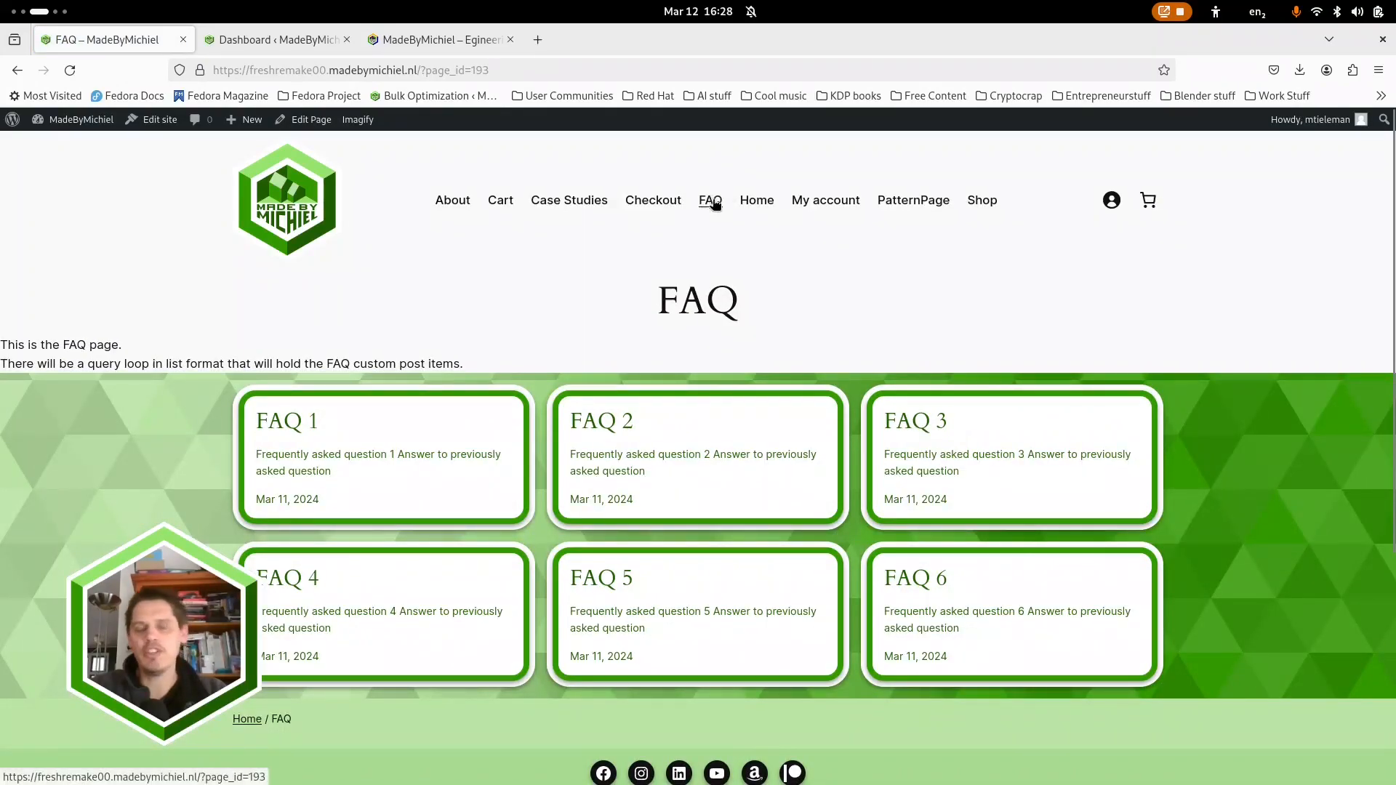
{"action": "scroll", "coordinate": [917, 506], "scroll_direction": "down", "scroll_amount": 4}
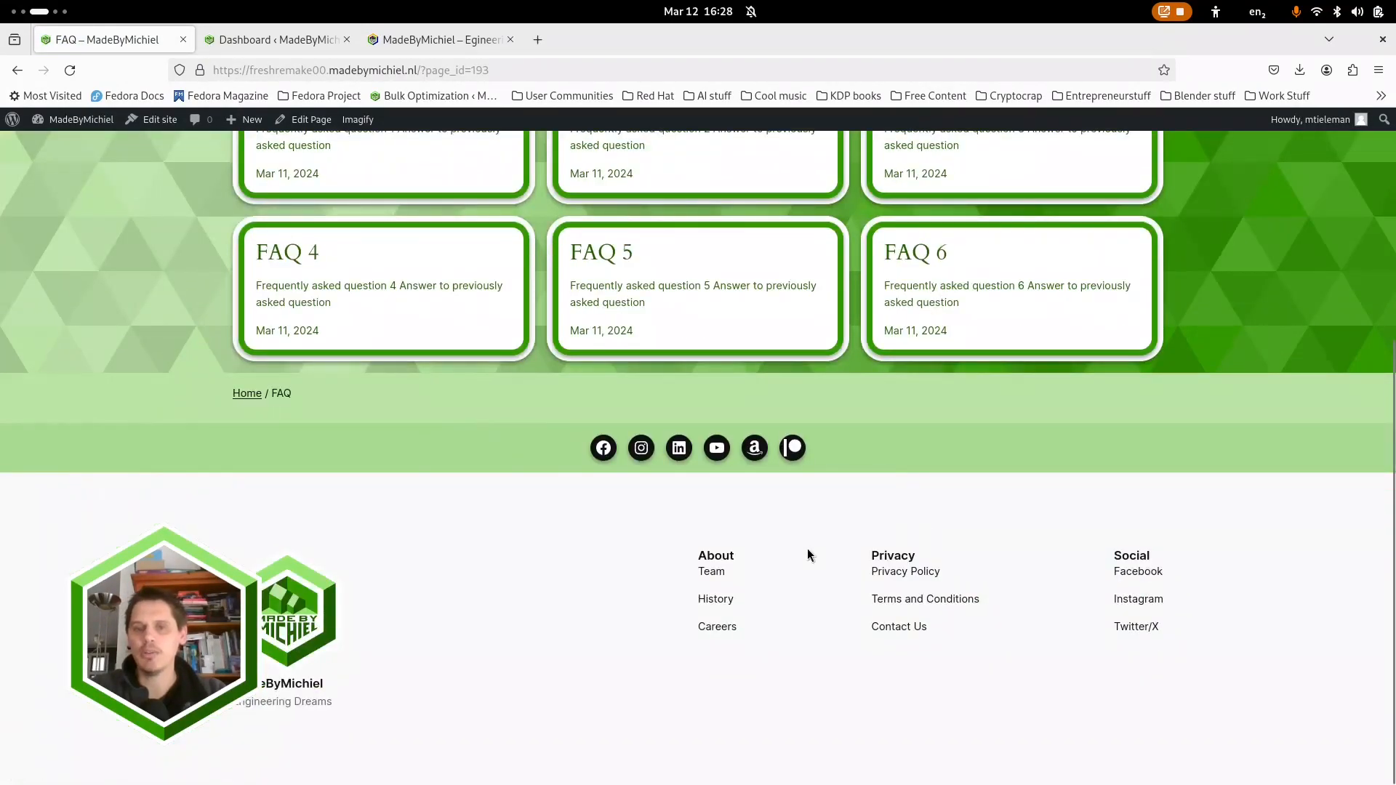
{"action": "scroll", "coordinate": [751, 446], "scroll_direction": "up", "scroll_amount": 4}
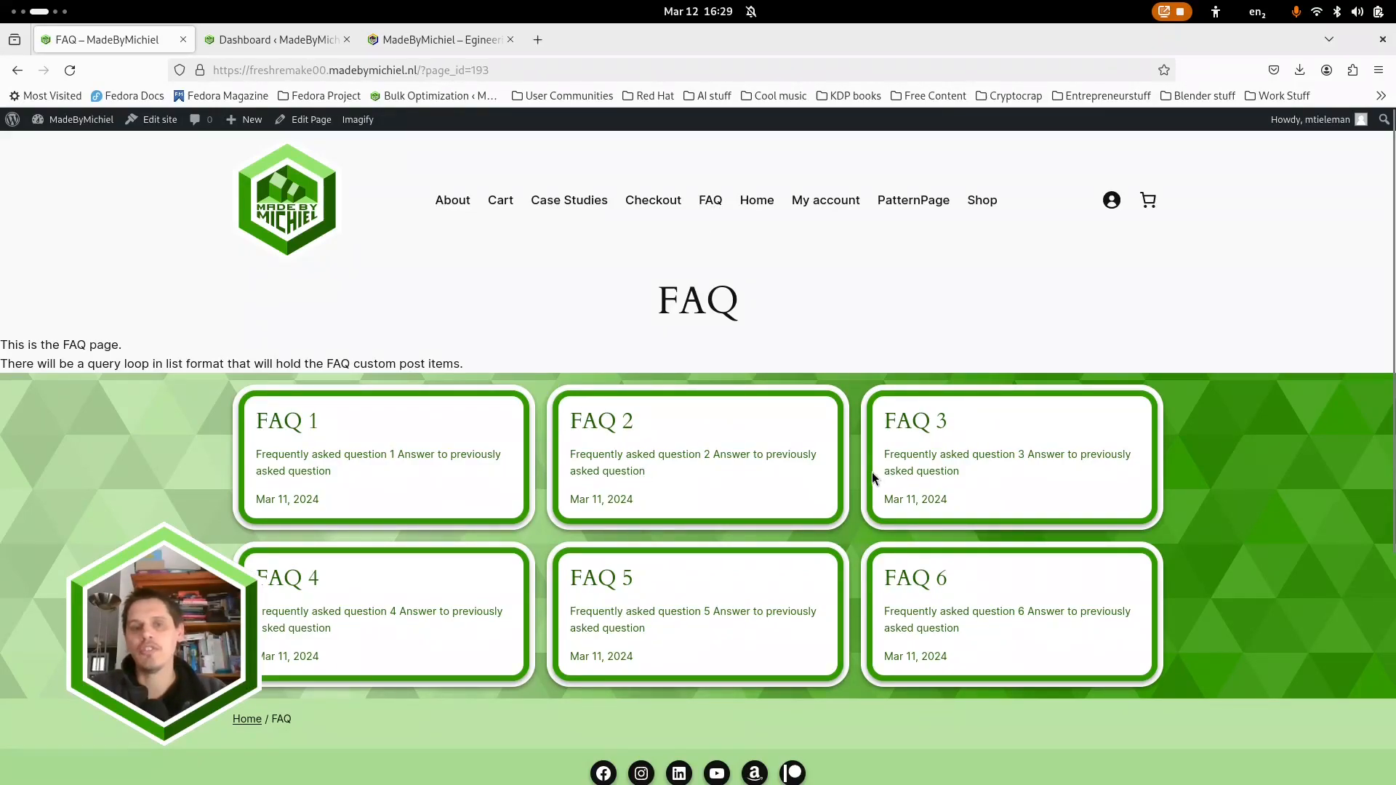
{"action": "left_click", "coordinate": [759, 201]}
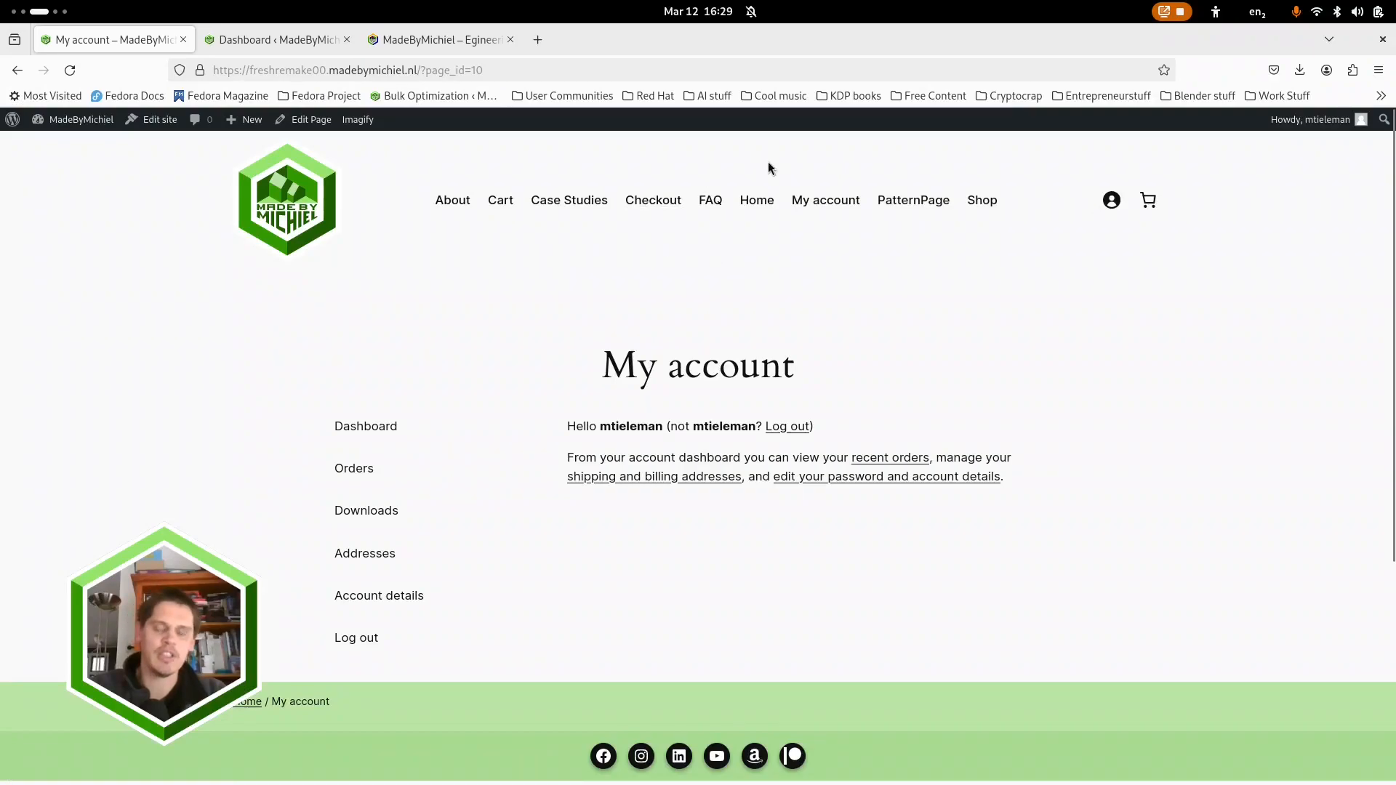
Step: Open the PatternPage and look through its case study card layouts and heading blocks with calls to action
{"action": "left_click", "coordinate": [905, 203]}
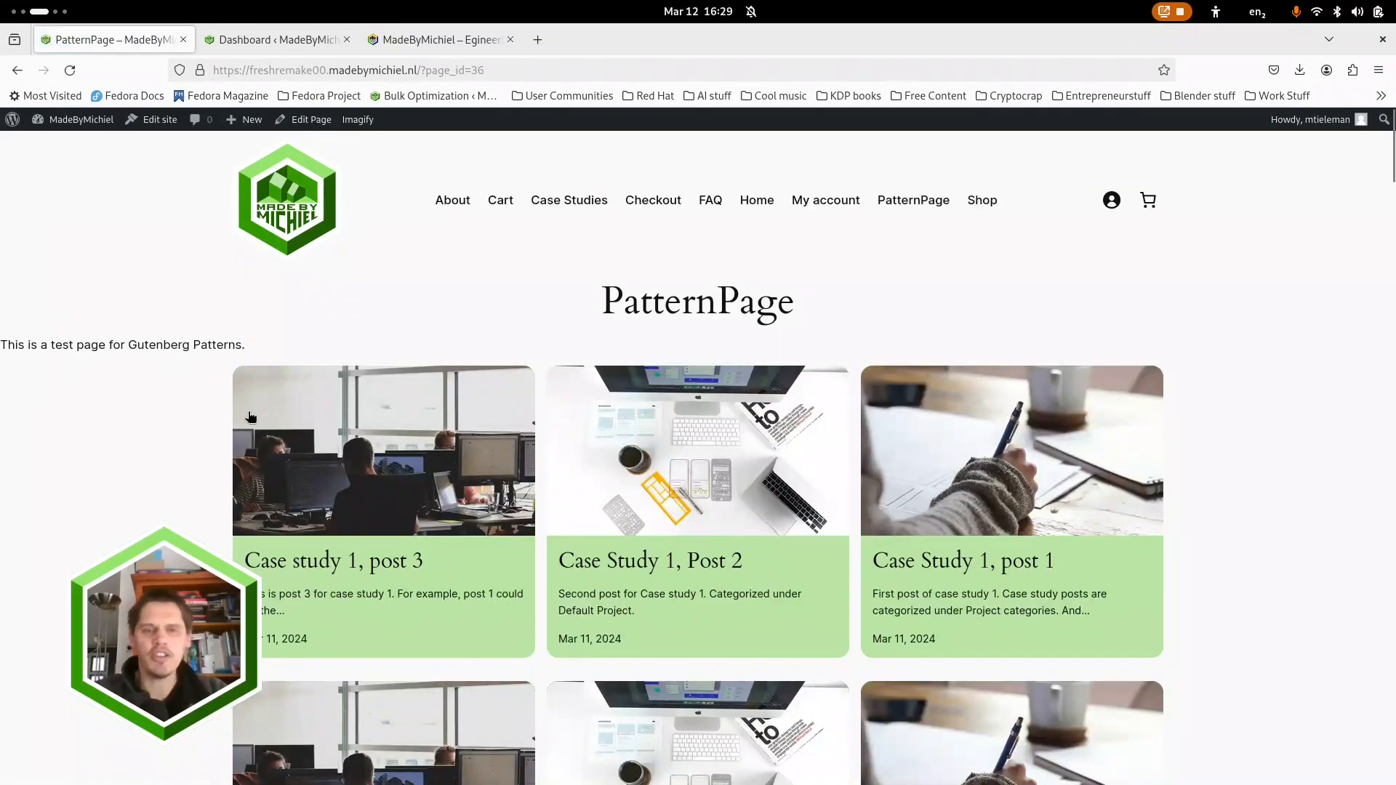
{"action": "scroll", "coordinate": [249, 416], "scroll_direction": "down", "scroll_amount": 6}
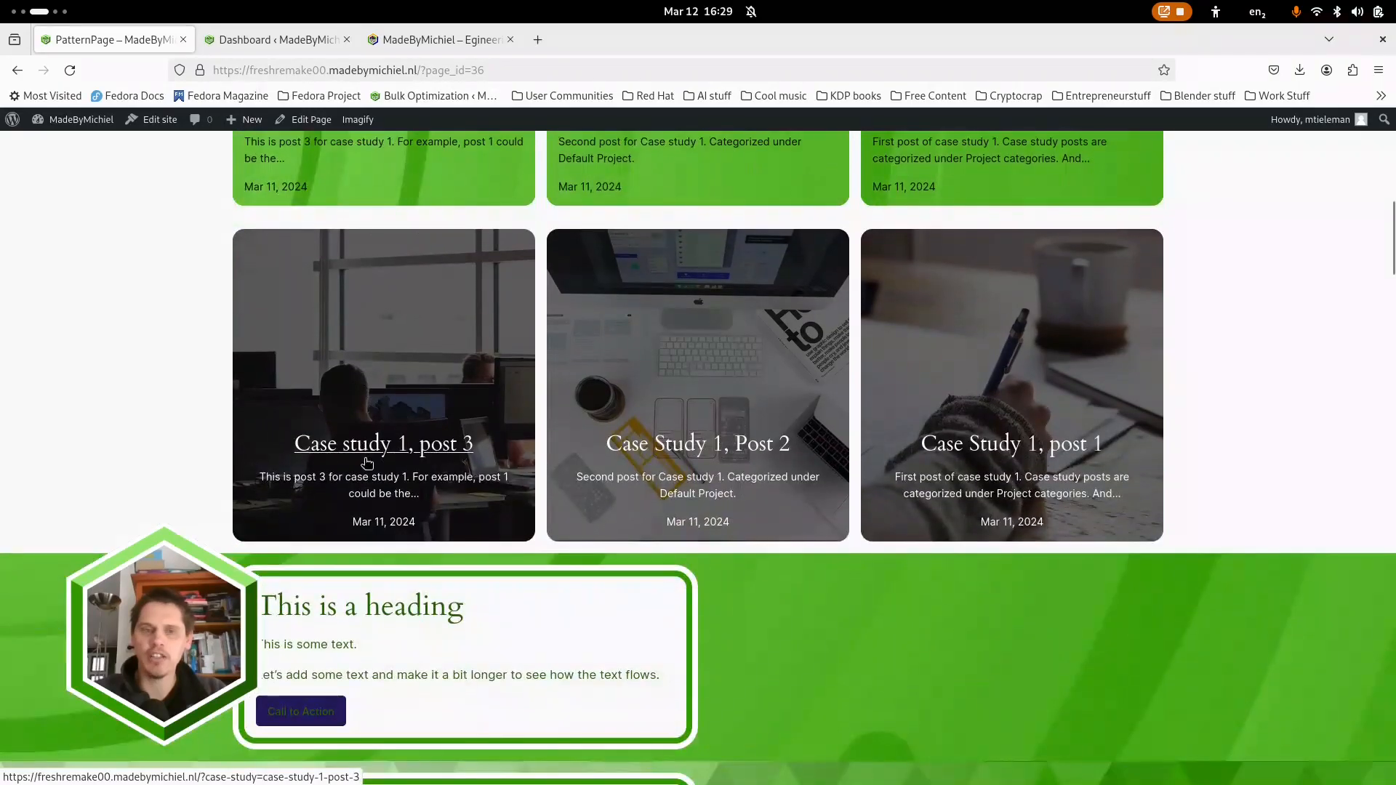
{"action": "scroll", "coordinate": [348, 465], "scroll_direction": "down", "scroll_amount": 15}
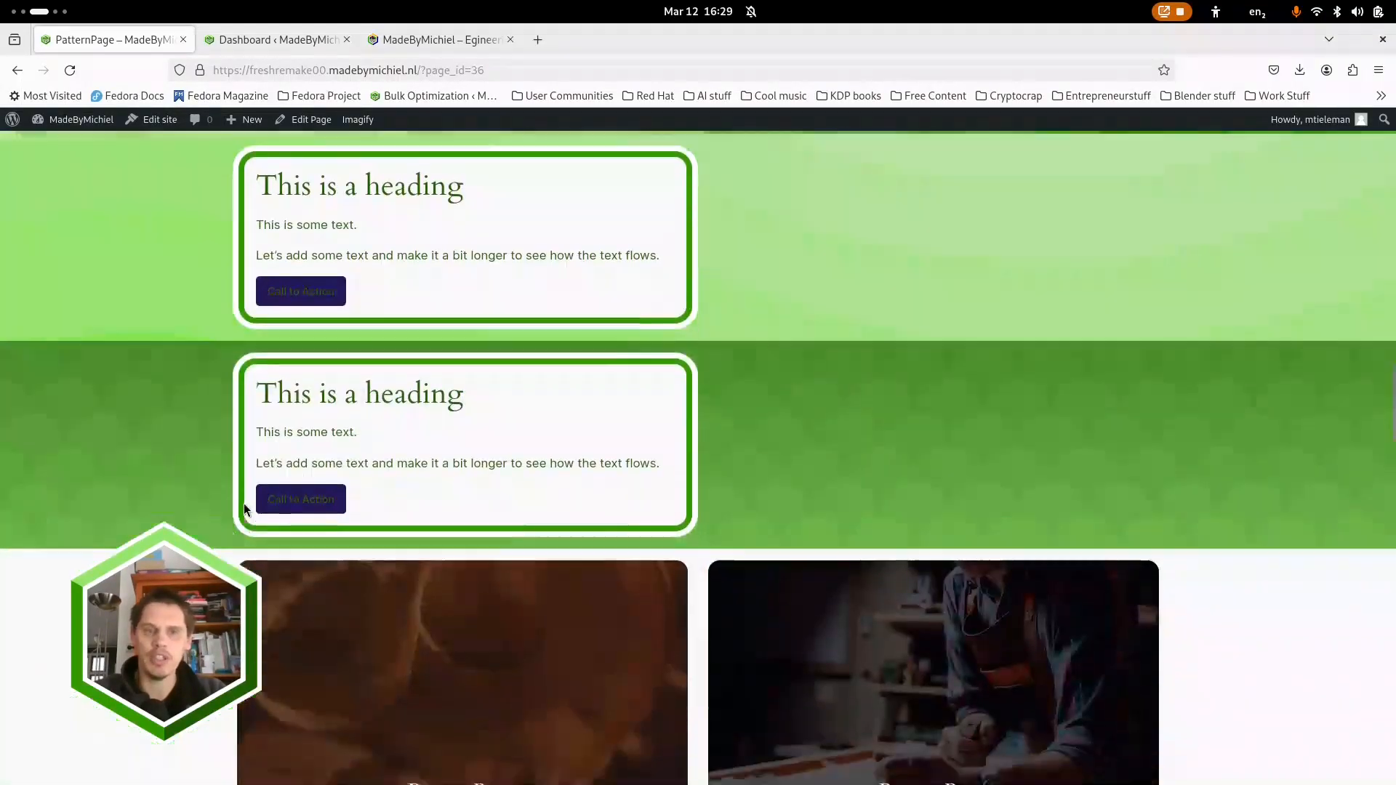
{"action": "scroll", "coordinate": [247, 505], "scroll_direction": "down", "scroll_amount": 5}
{"action": "scroll", "coordinate": [1024, 360], "scroll_direction": "up", "scroll_amount": 5}
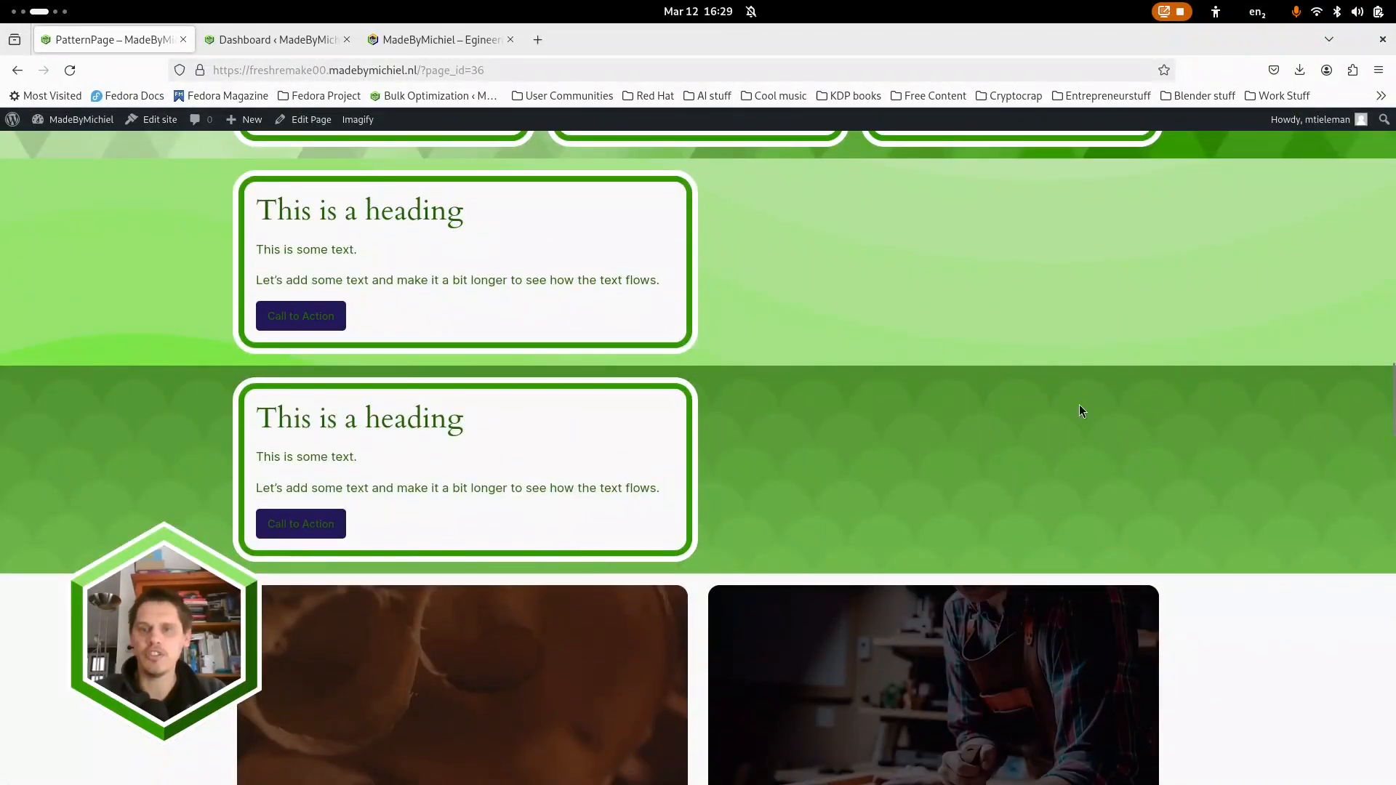
Step: Look through the PatternPage's image-overlay page cards and its case study card rows in light green, dark green and dark overlay styles
{"action": "scroll", "coordinate": [1083, 437], "scroll_direction": "down", "scroll_amount": 15}
{"action": "scroll", "coordinate": [1112, 462], "scroll_direction": "down", "scroll_amount": 10}
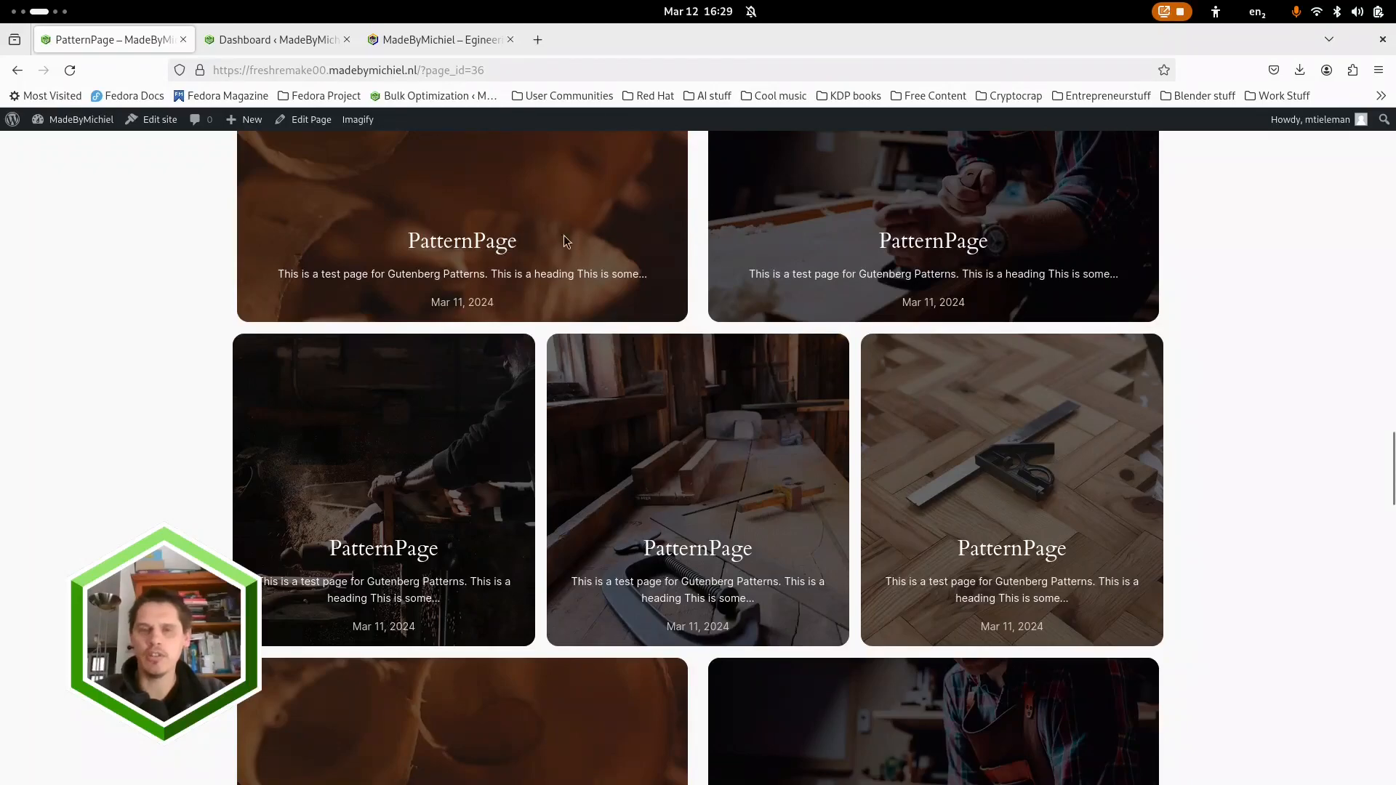
{"action": "scroll", "coordinate": [905, 512], "scroll_direction": "down", "scroll_amount": 12}
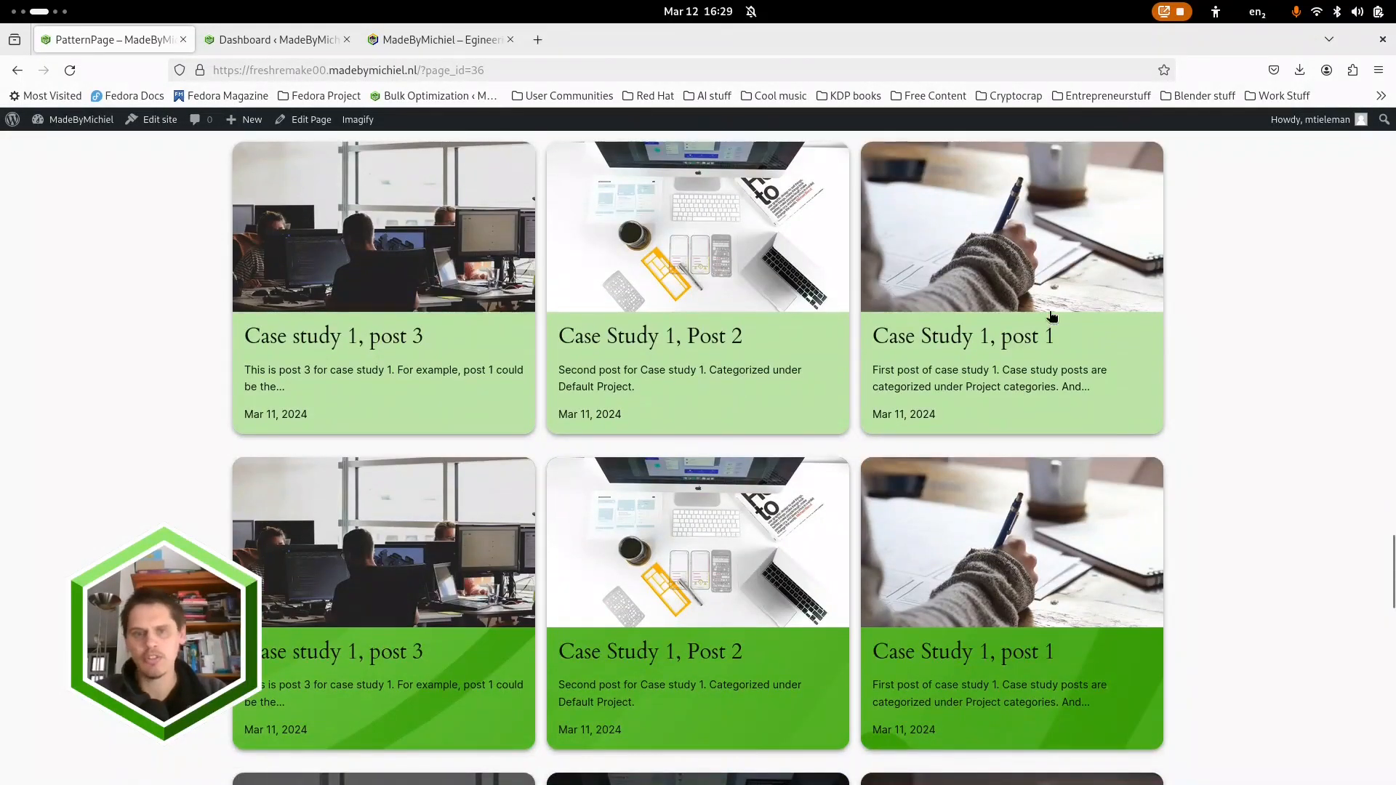
{"action": "scroll", "coordinate": [1097, 305], "scroll_direction": "down", "scroll_amount": 3}
{"action": "scroll", "coordinate": [1214, 403], "scroll_direction": "down", "scroll_amount": 3}
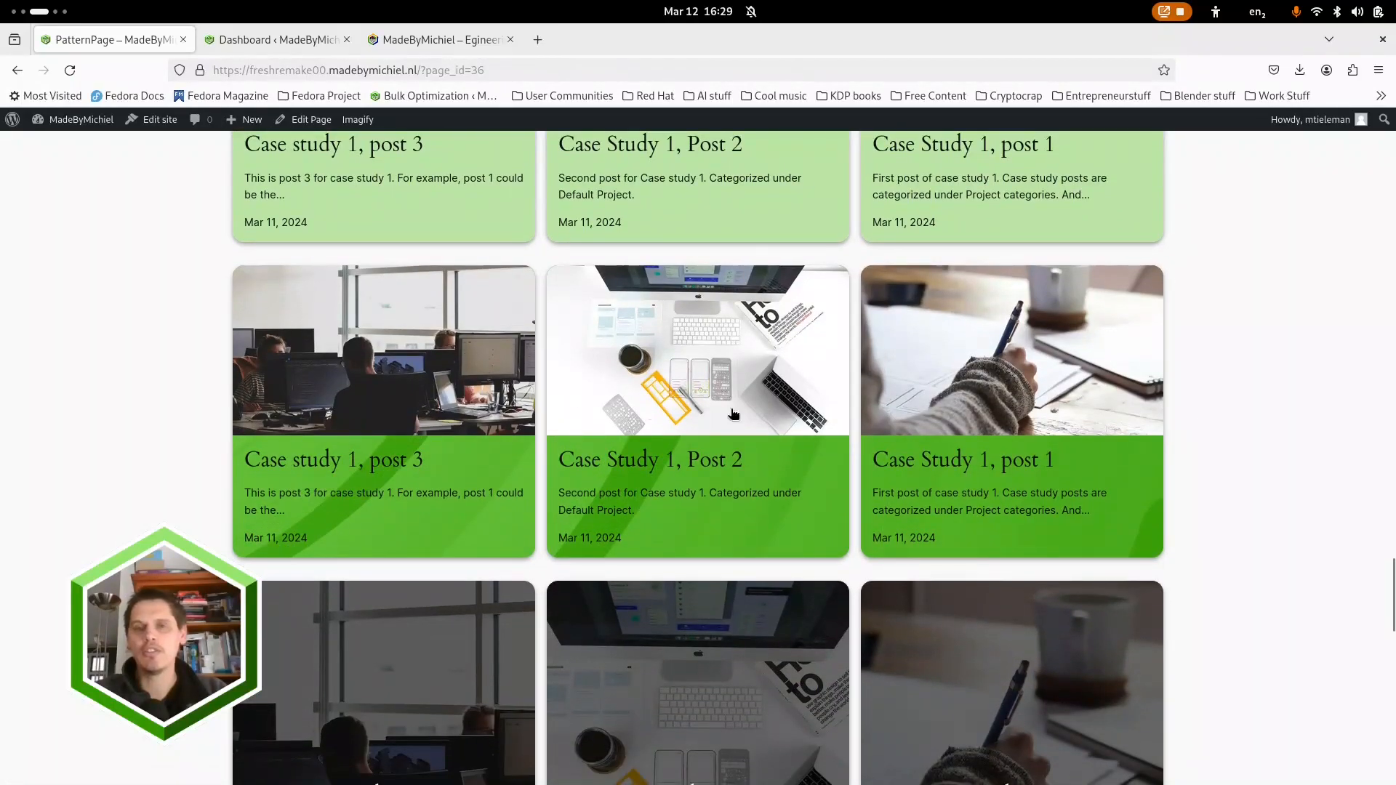
{"action": "scroll", "coordinate": [393, 349], "scroll_direction": "down", "scroll_amount": 6}
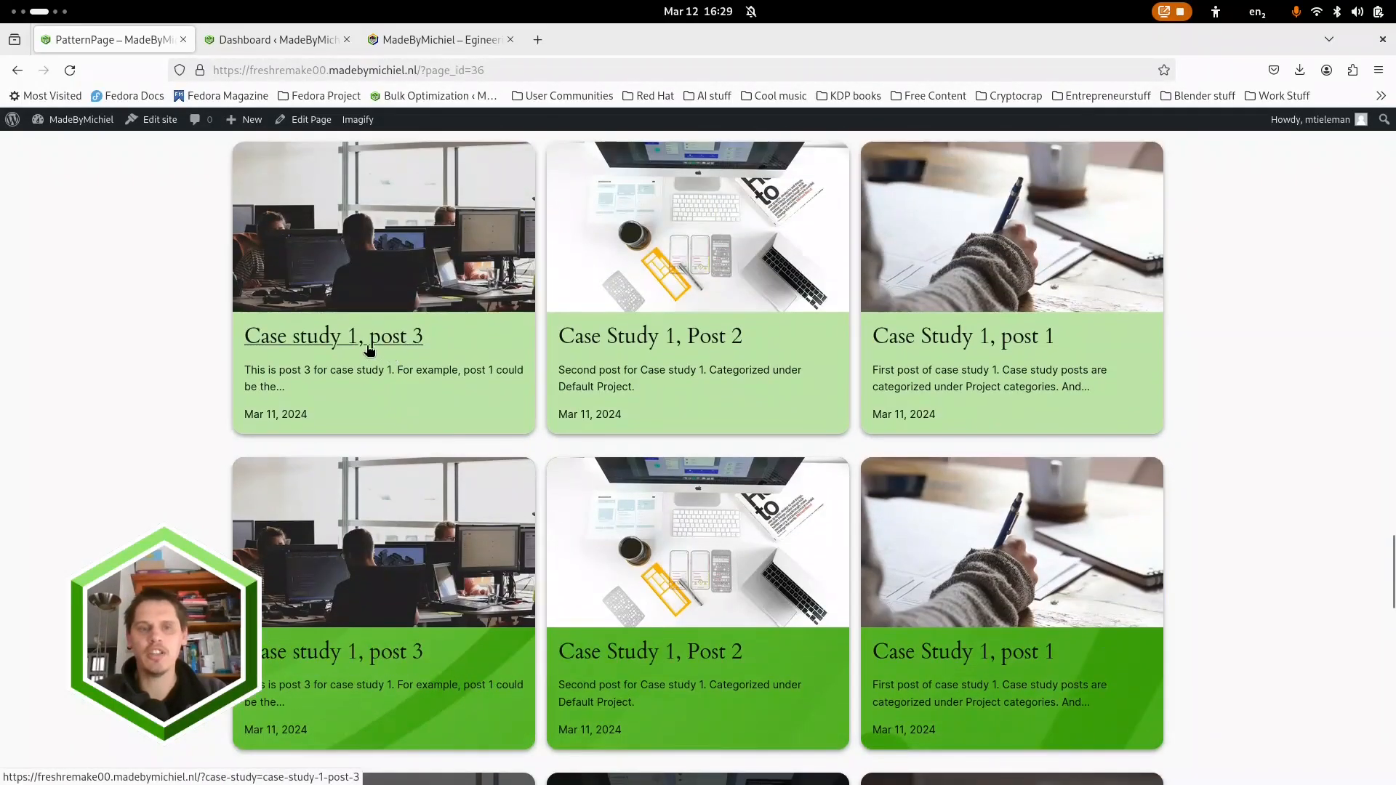
{"action": "scroll", "coordinate": [445, 473], "scroll_direction": "down", "scroll_amount": 9}
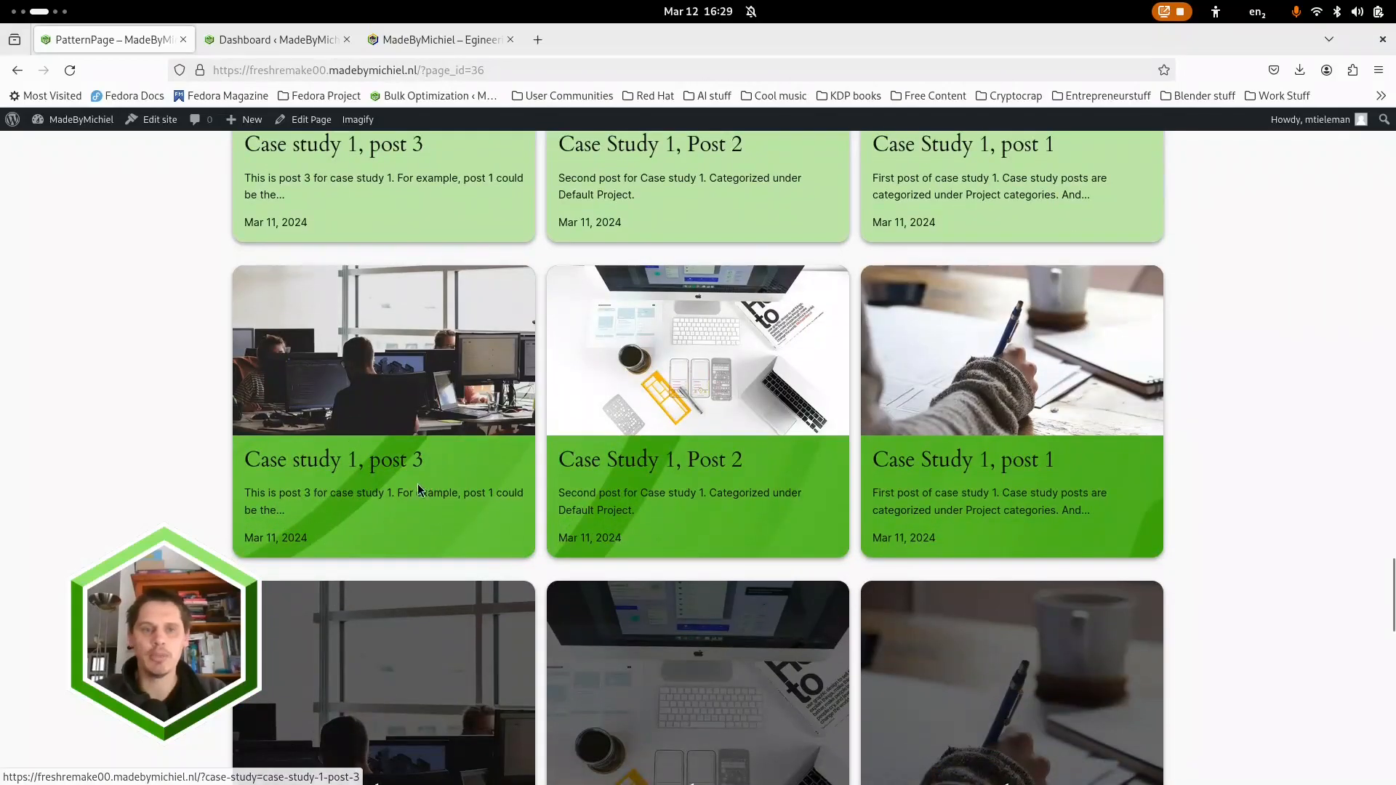
{"action": "scroll", "coordinate": [299, 425], "scroll_direction": "down", "scroll_amount": 3}
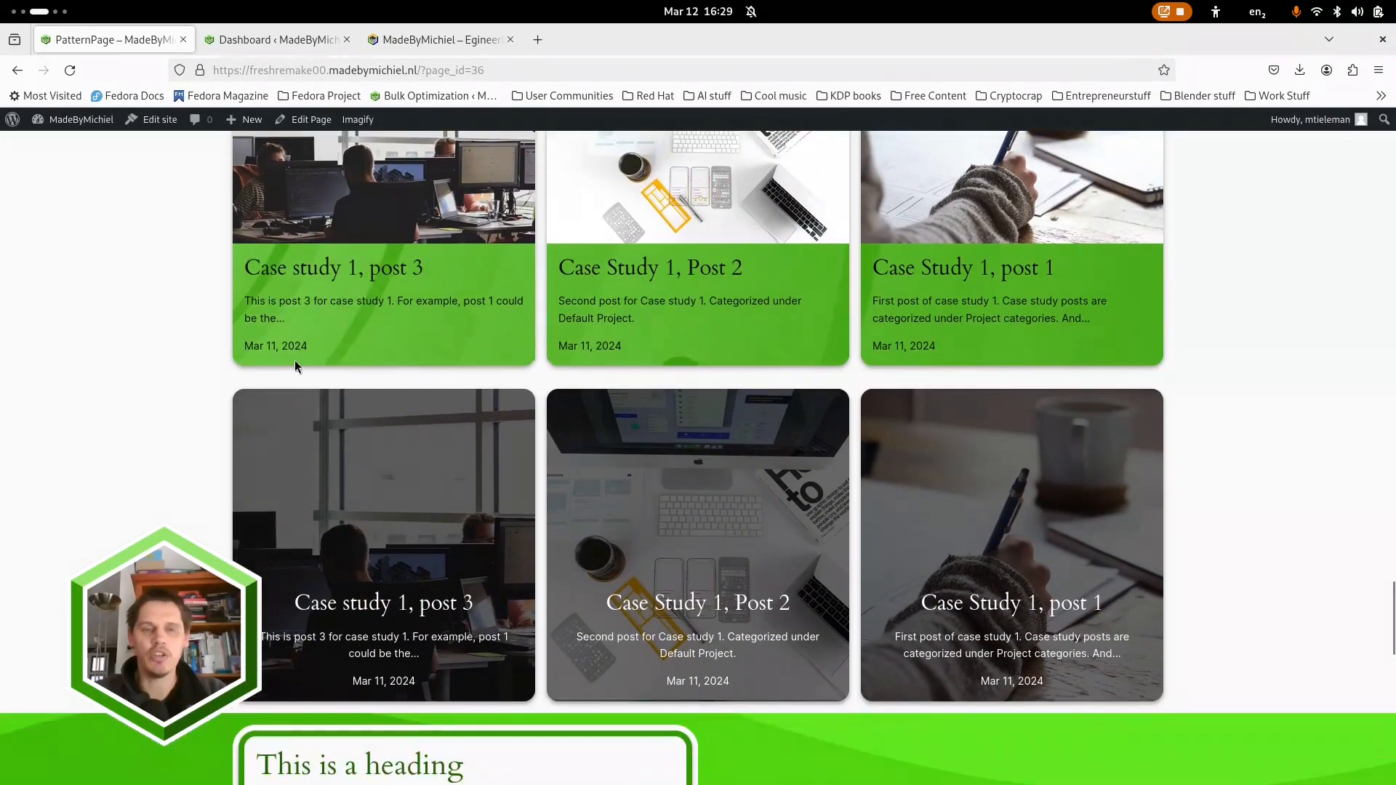
Step: Examine the PatternPage's remaining heading blocks, the green-bordered case study cards and the footer, and return to the page header
{"action": "scroll", "coordinate": [428, 374], "scroll_direction": "down", "scroll_amount": 9}
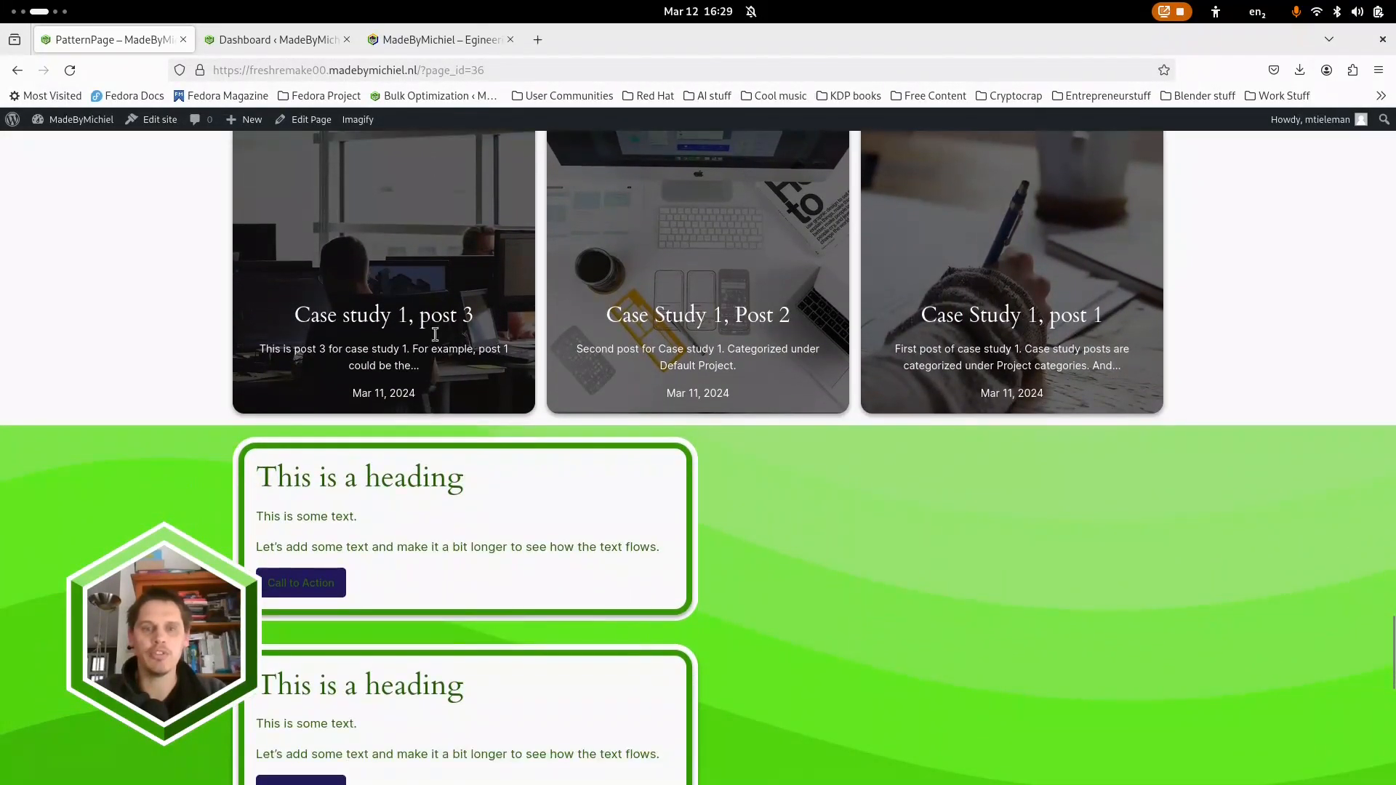
{"action": "scroll", "coordinate": [742, 303], "scroll_direction": "down", "scroll_amount": 6}
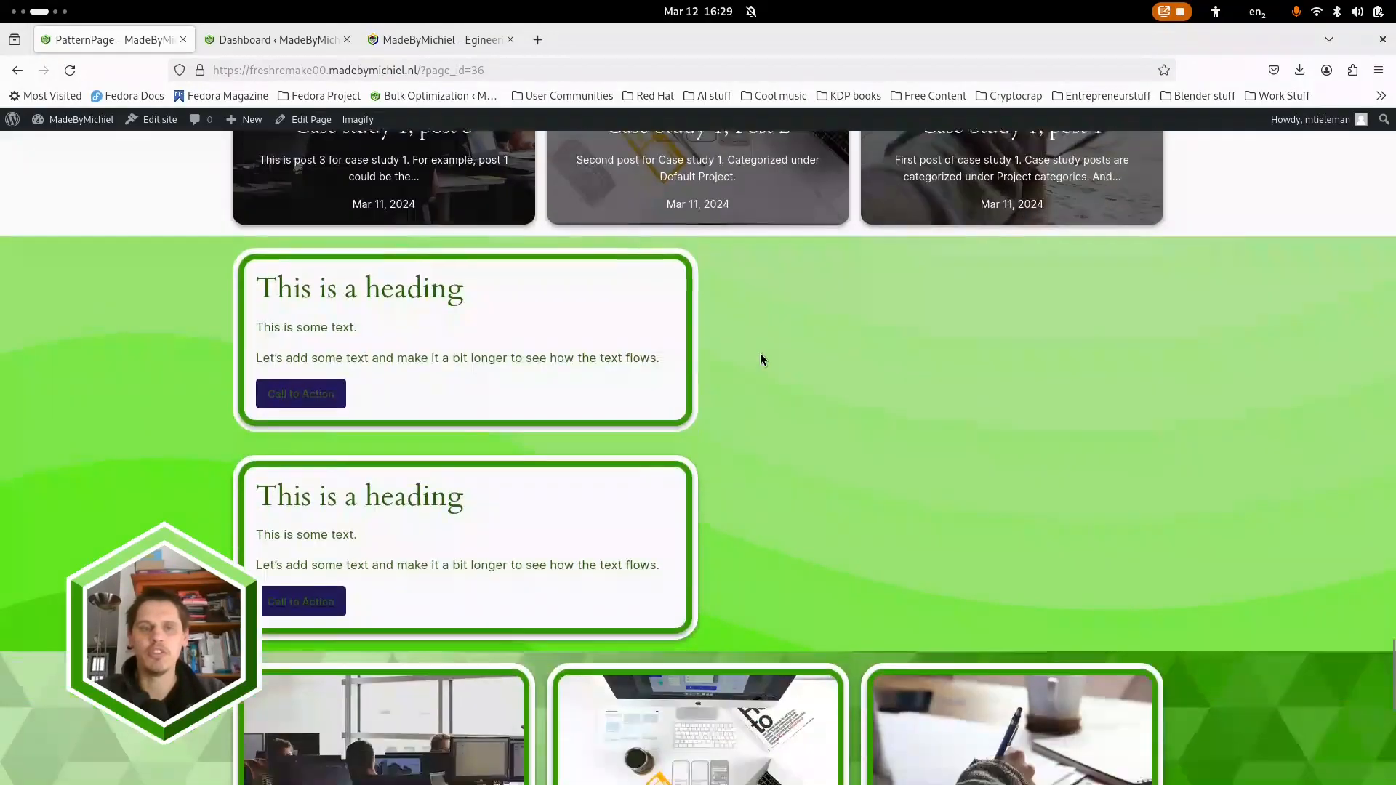
{"action": "scroll", "coordinate": [807, 226], "scroll_direction": "up", "scroll_amount": 3}
{"action": "scroll", "coordinate": [782, 378], "scroll_direction": "down", "scroll_amount": 3}
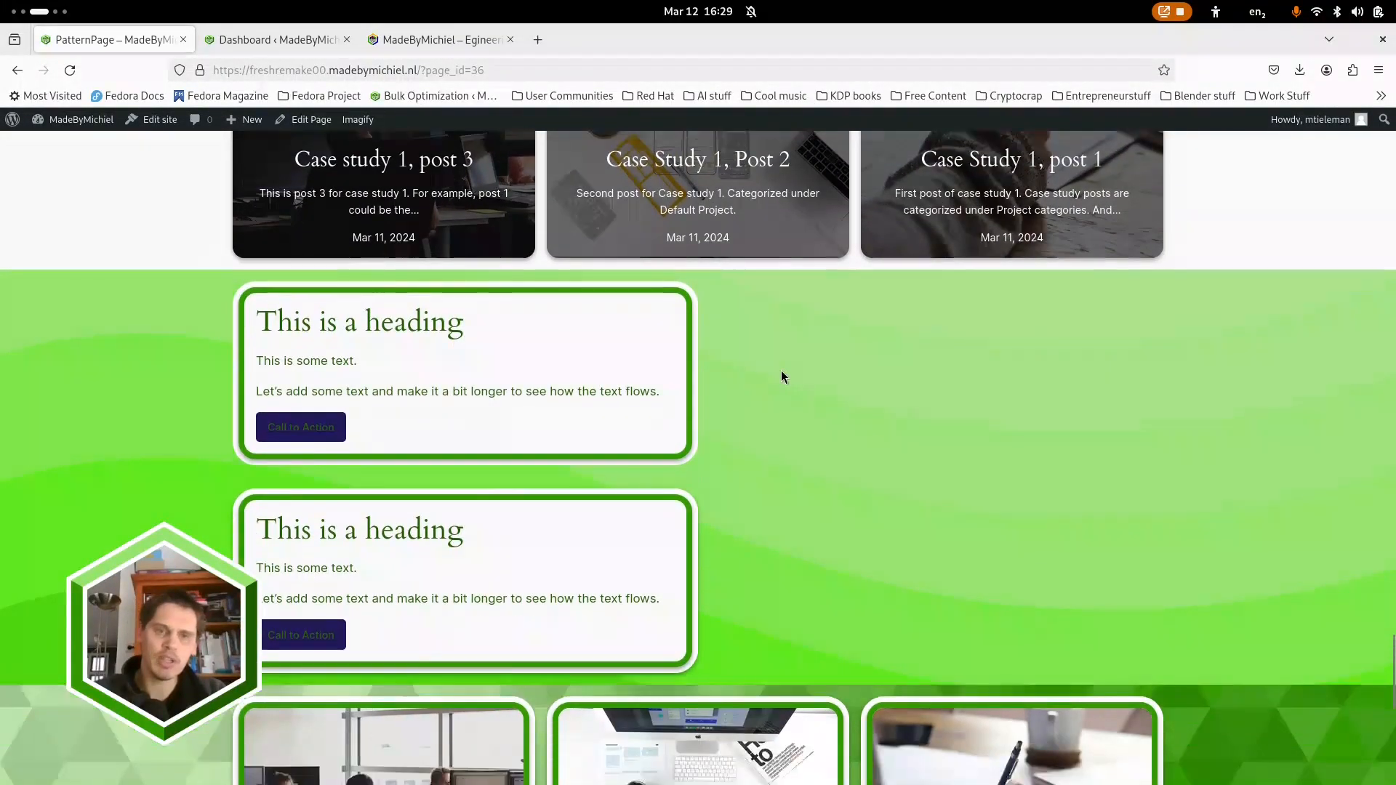
{"action": "scroll", "coordinate": [501, 362], "scroll_direction": "down", "scroll_amount": 15}
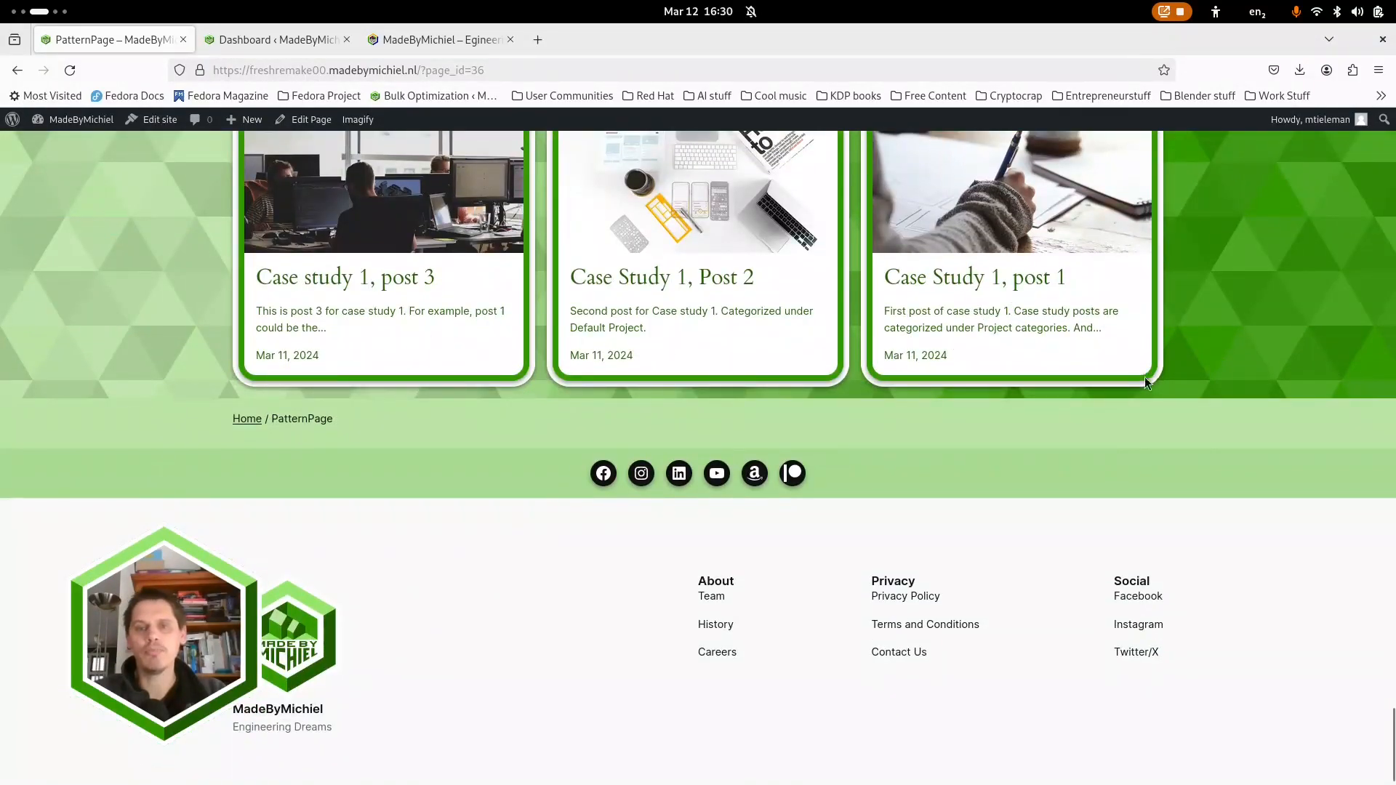
{"action": "scroll", "coordinate": [1021, 416], "scroll_direction": "down", "scroll_amount": 1}
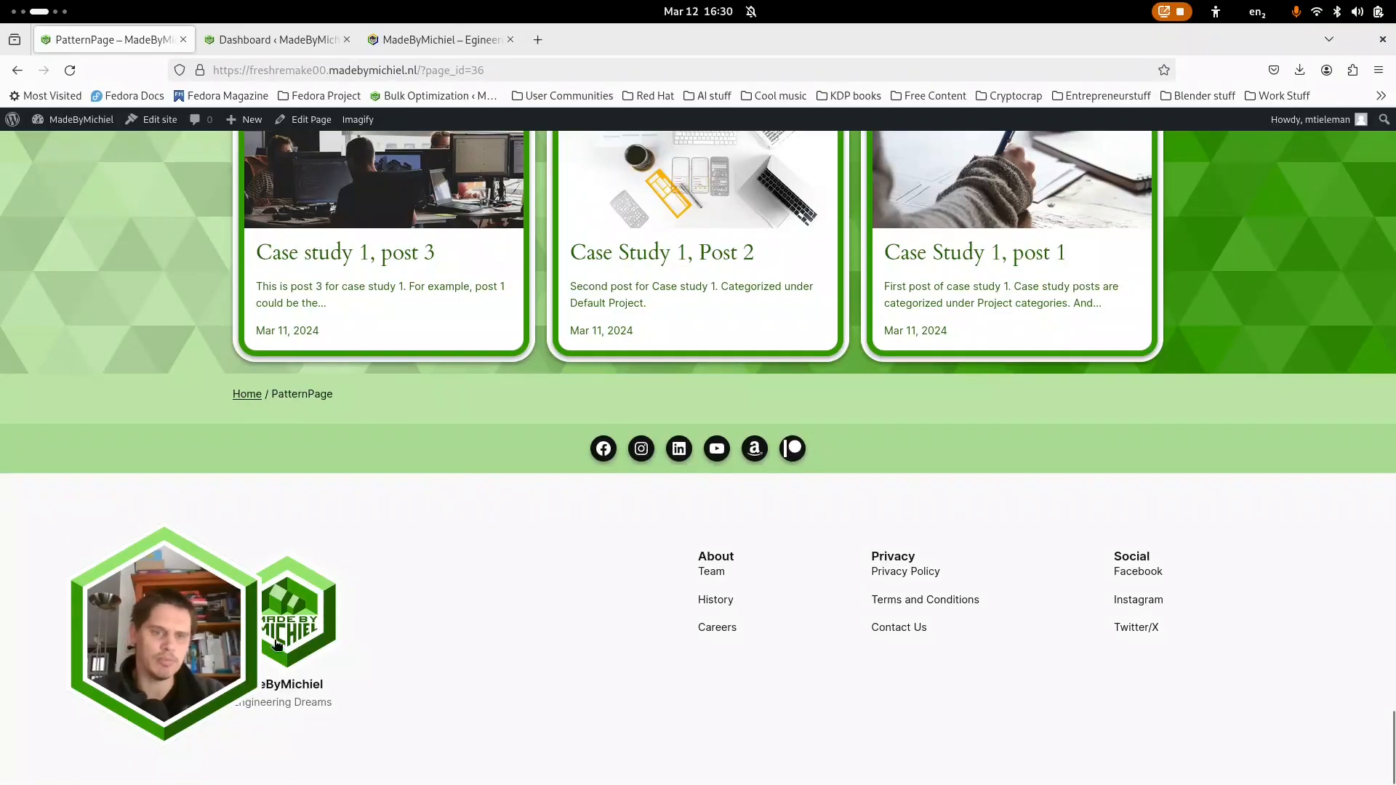
{"action": "scroll", "coordinate": [1137, 655], "scroll_direction": "up", "scroll_amount": 7}
{"action": "scroll", "coordinate": [1120, 657], "scroll_direction": "up", "scroll_amount": 6}
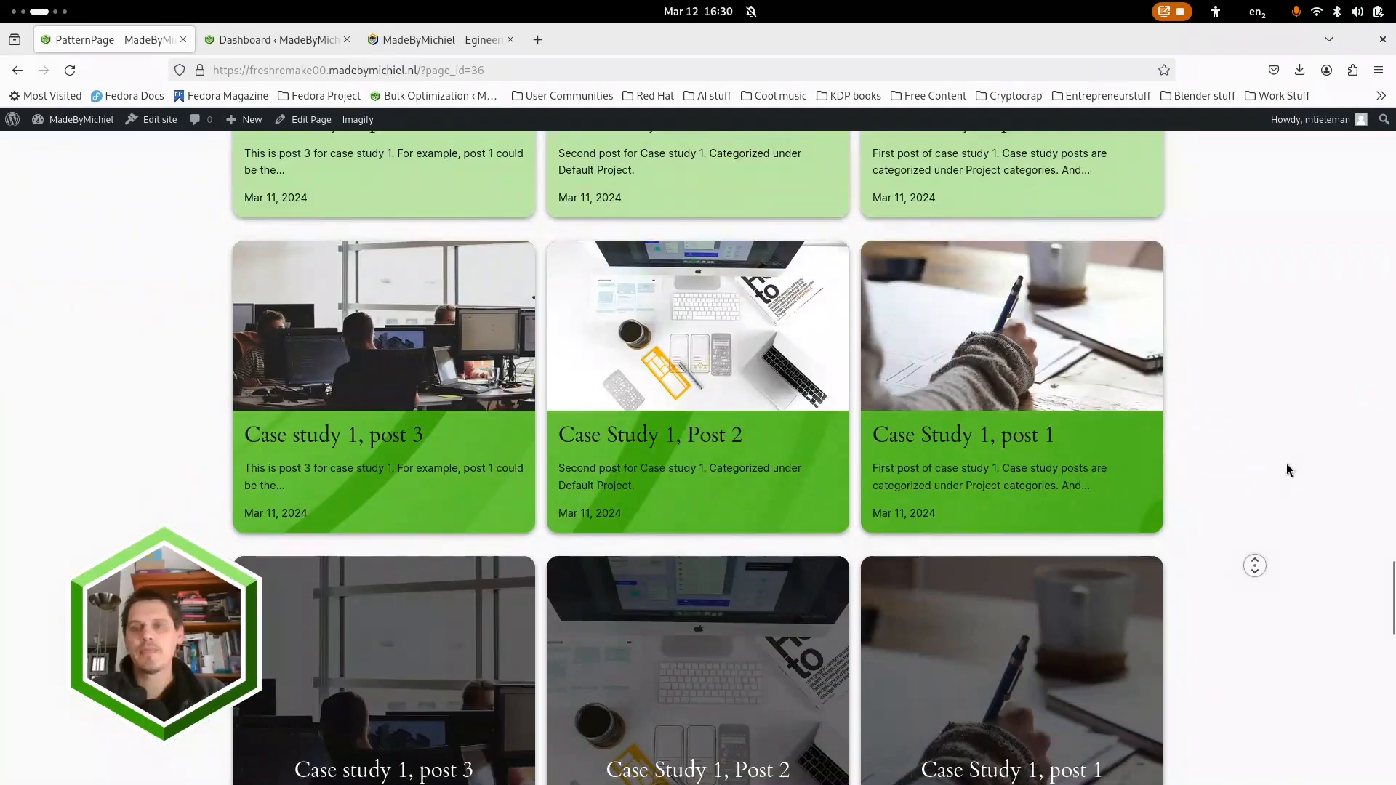
{"action": "scroll", "coordinate": [1253, 564], "scroll_direction": "up", "scroll_amount": 6}
Step: Open the Shop page, look through its products down to the pagination and footer, and return to the front page
{"action": "left_click", "coordinate": [980, 200]}
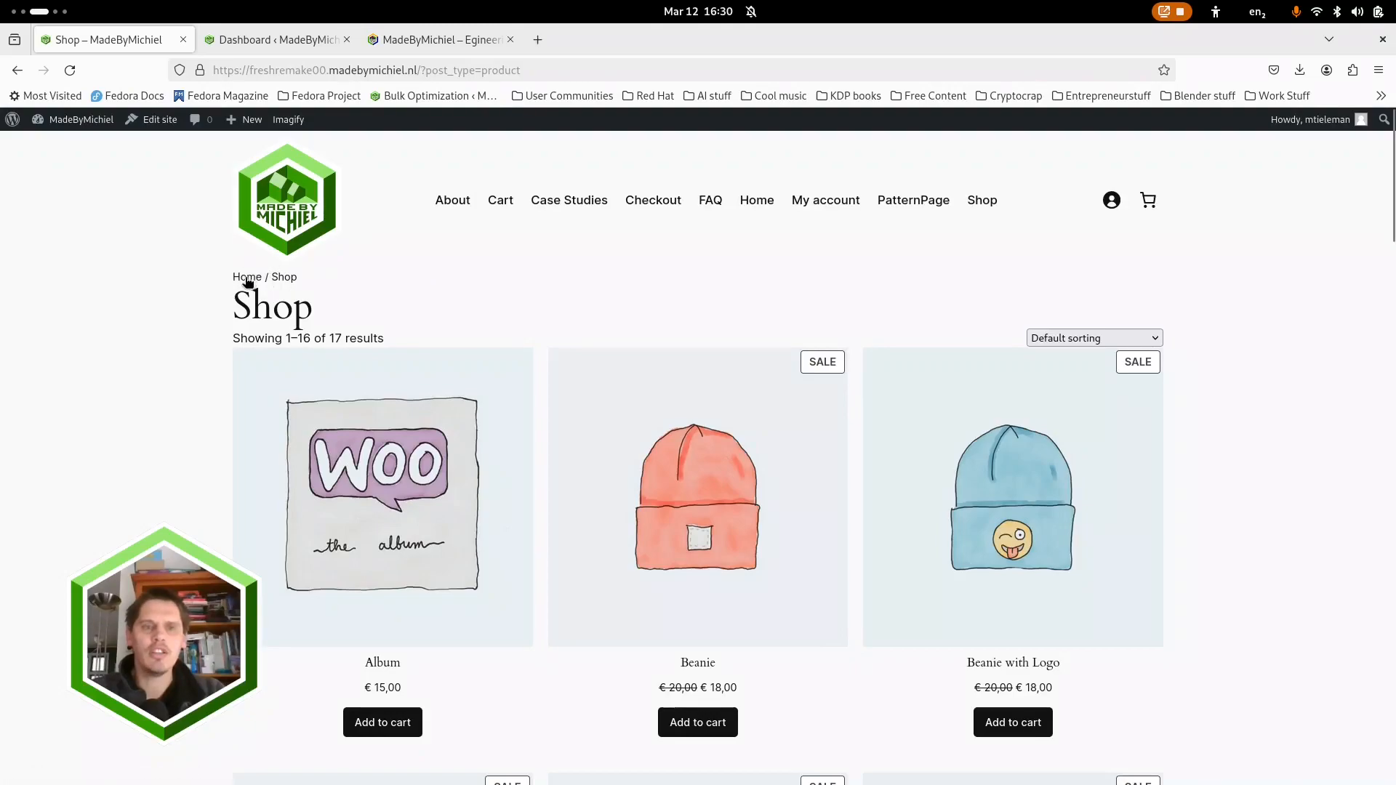
{"action": "scroll", "coordinate": [282, 497], "scroll_direction": "down", "scroll_amount": 15}
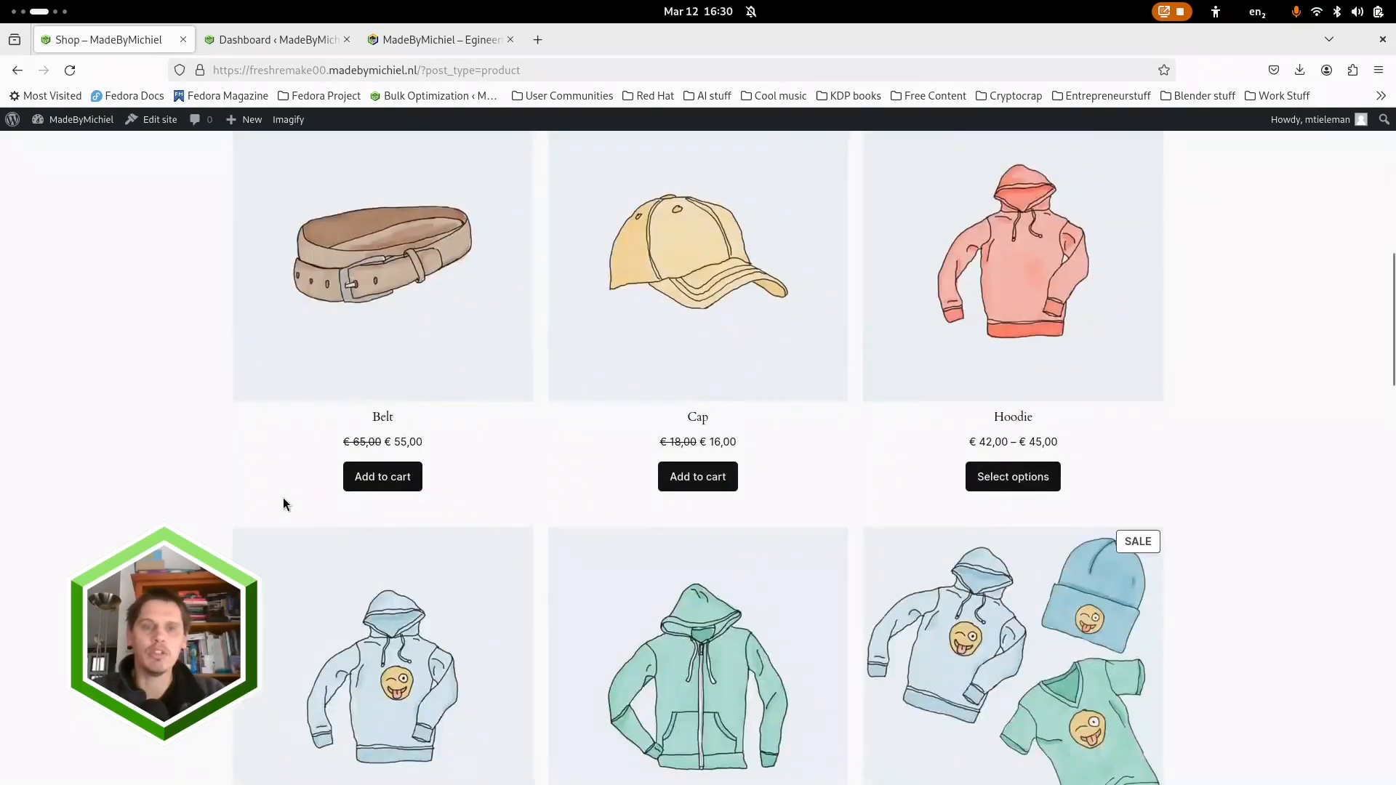
{"action": "scroll", "coordinate": [298, 603], "scroll_direction": "down", "scroll_amount": 8}
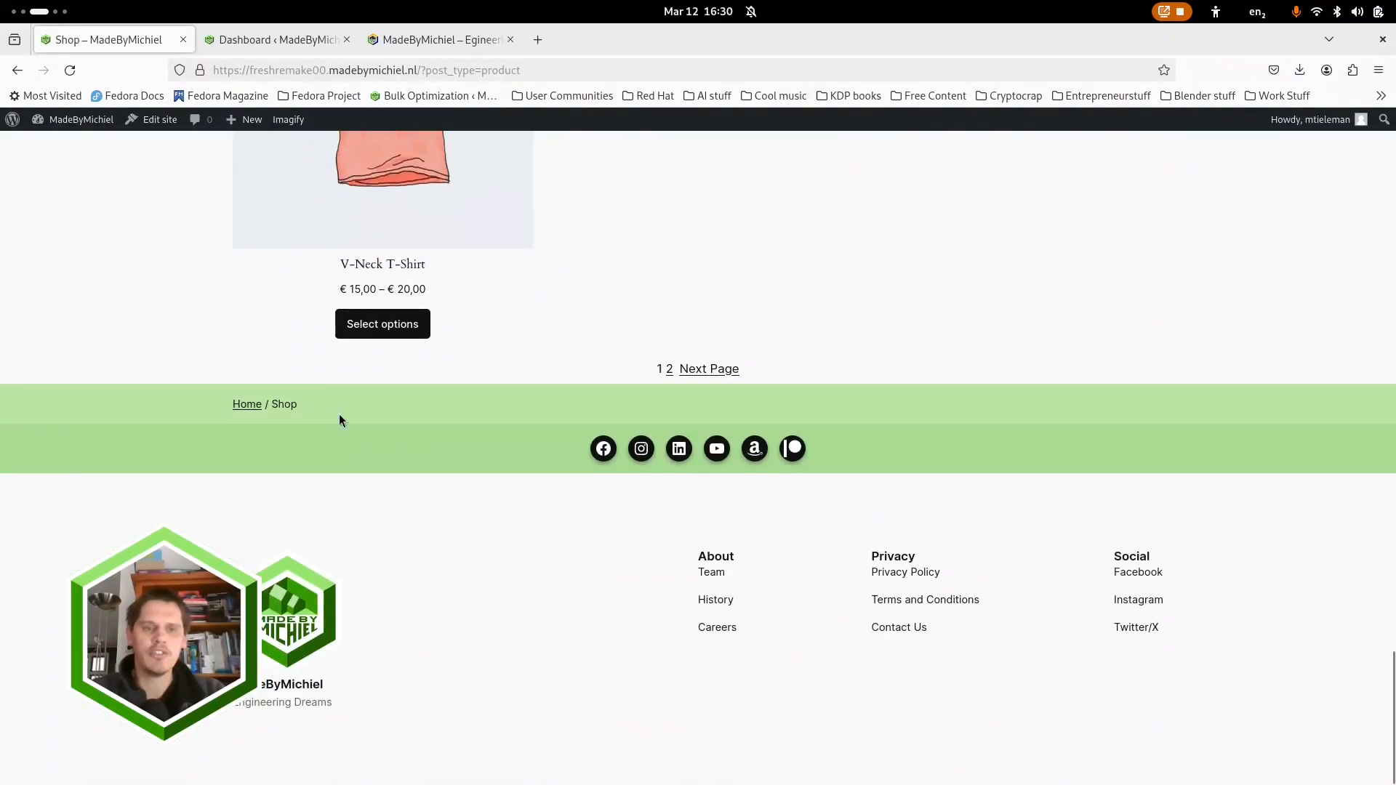
{"action": "scroll", "coordinate": [339, 420], "scroll_direction": "up", "scroll_amount": 20}
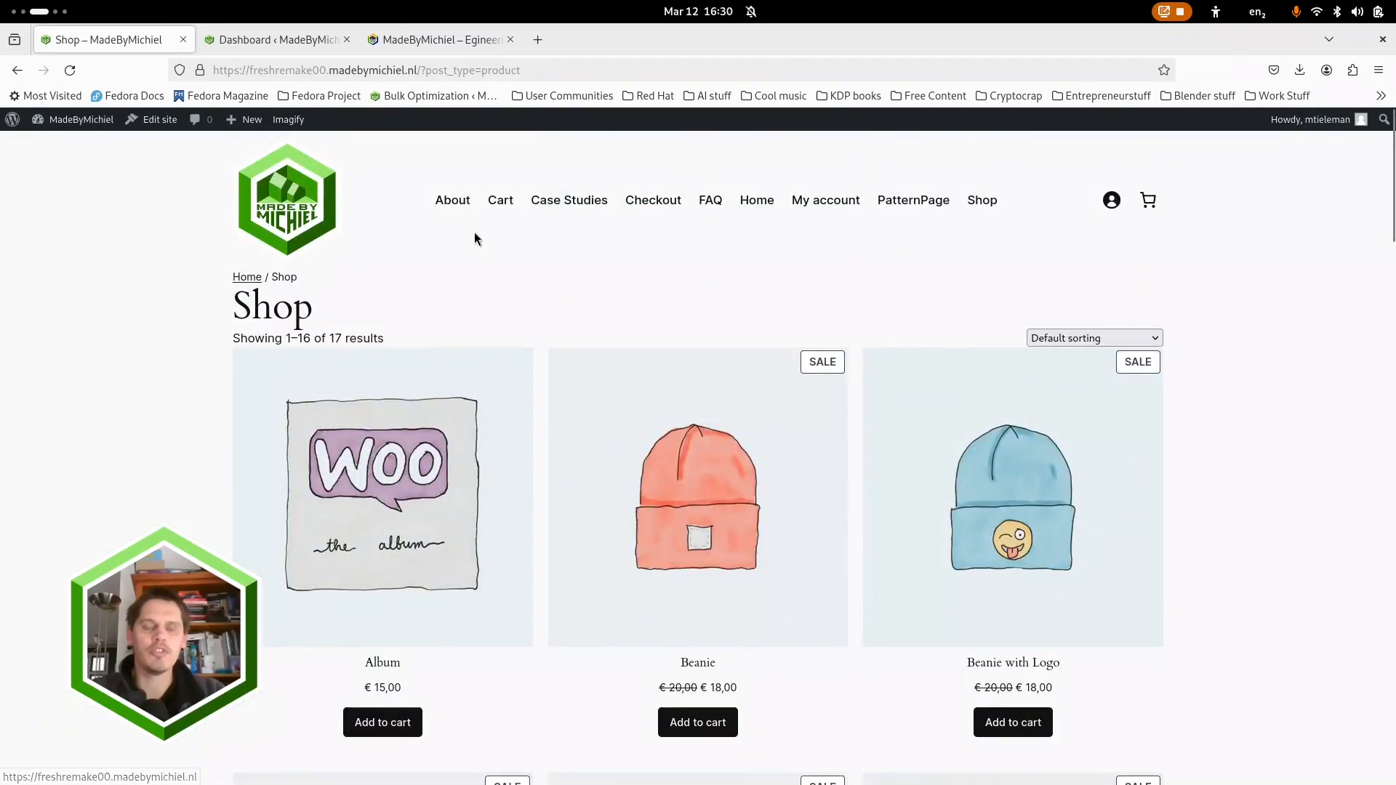
{"action": "left_click", "coordinate": [299, 201]}
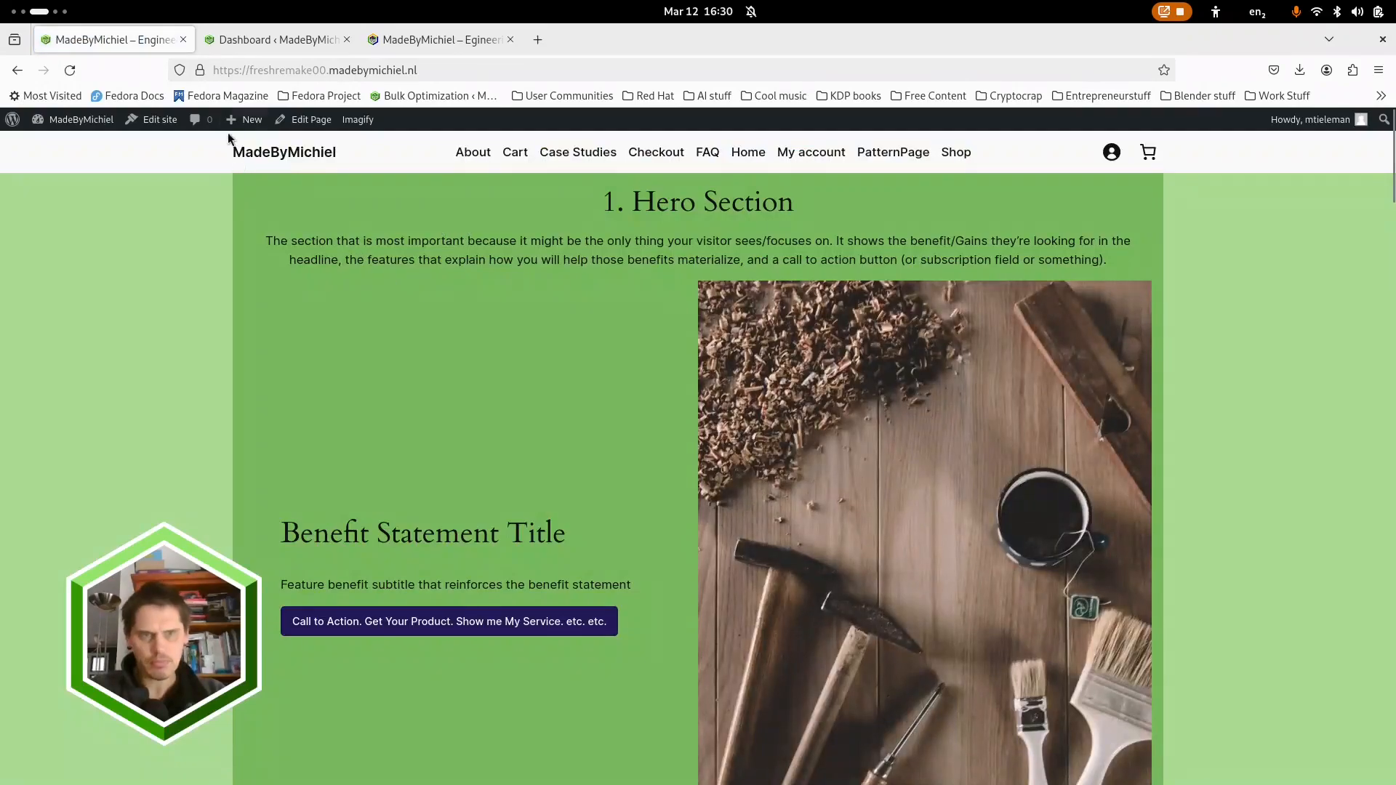
Step: Switch to the WordPress dashboard and view the Pages list, the Posts list and the Themes screen
{"action": "left_click", "coordinate": [273, 39]}
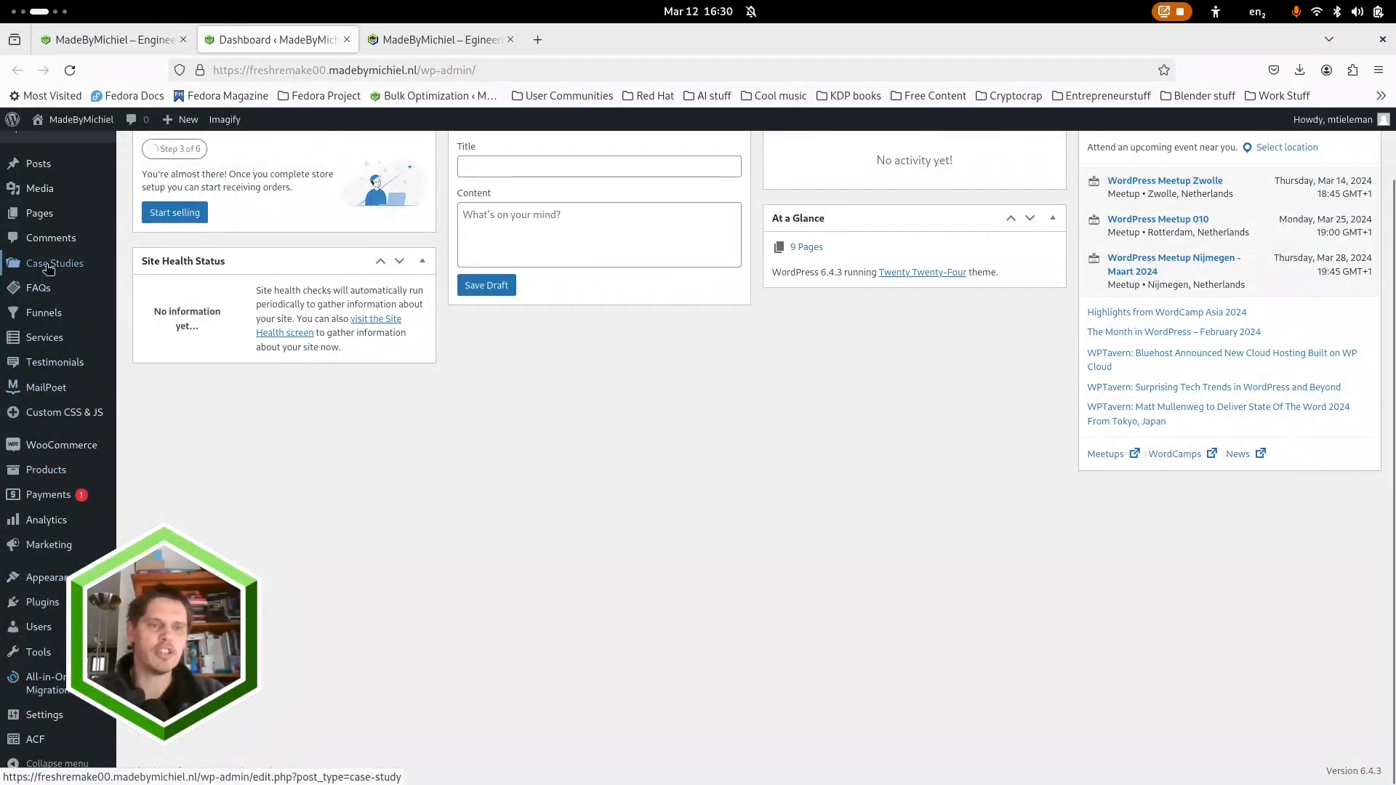
{"action": "left_click", "coordinate": [40, 211]}
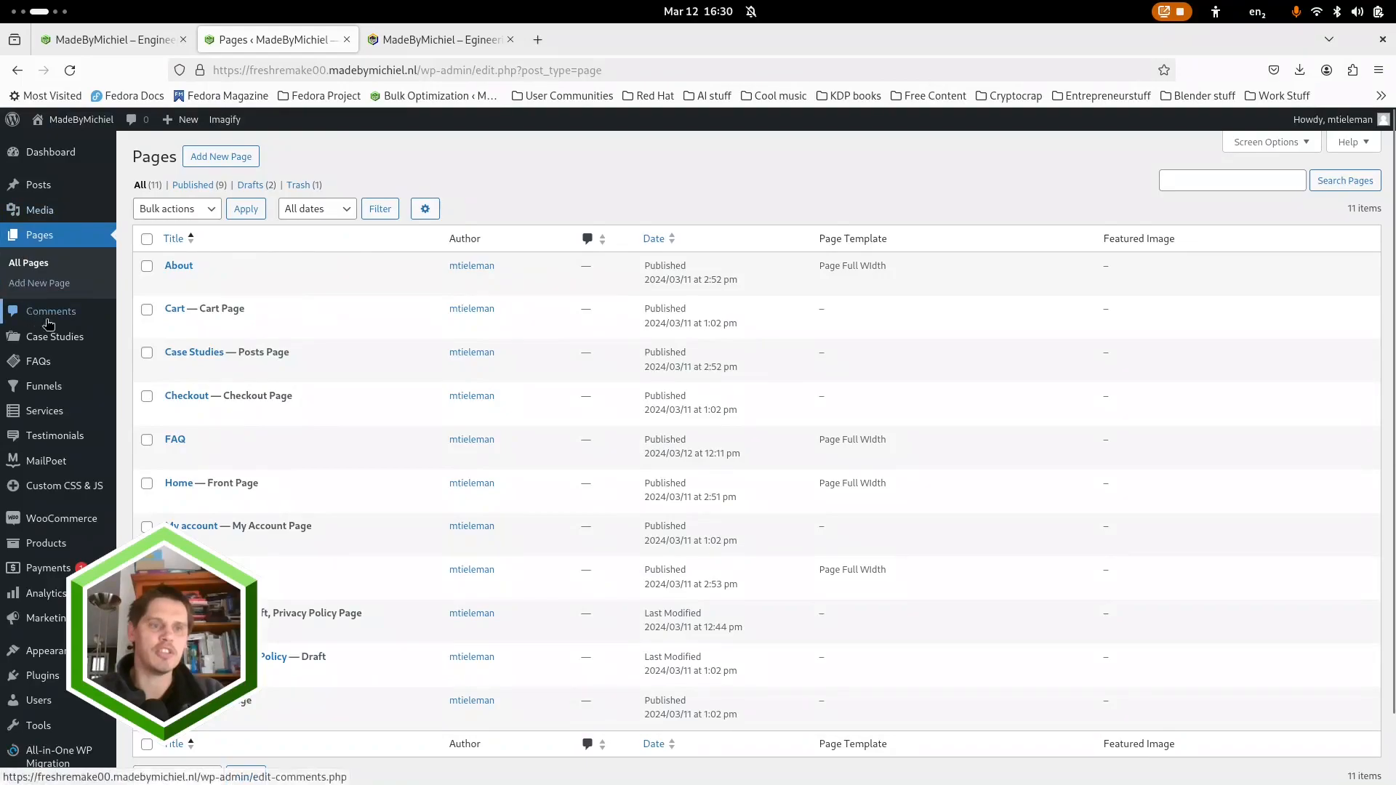
{"action": "mouse_move", "coordinate": [46, 191]}
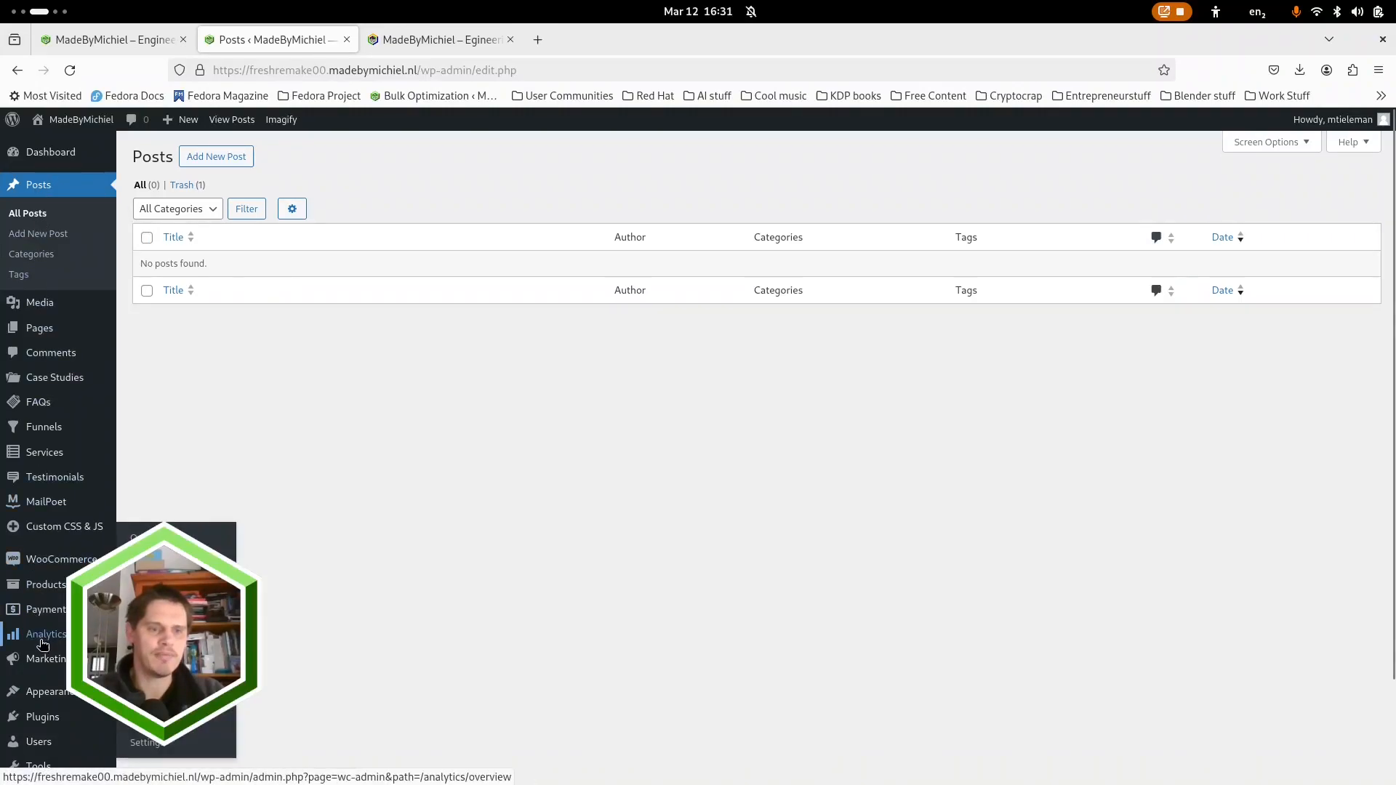
{"action": "scroll", "coordinate": [49, 393], "scroll_direction": "down", "scroll_amount": 2}
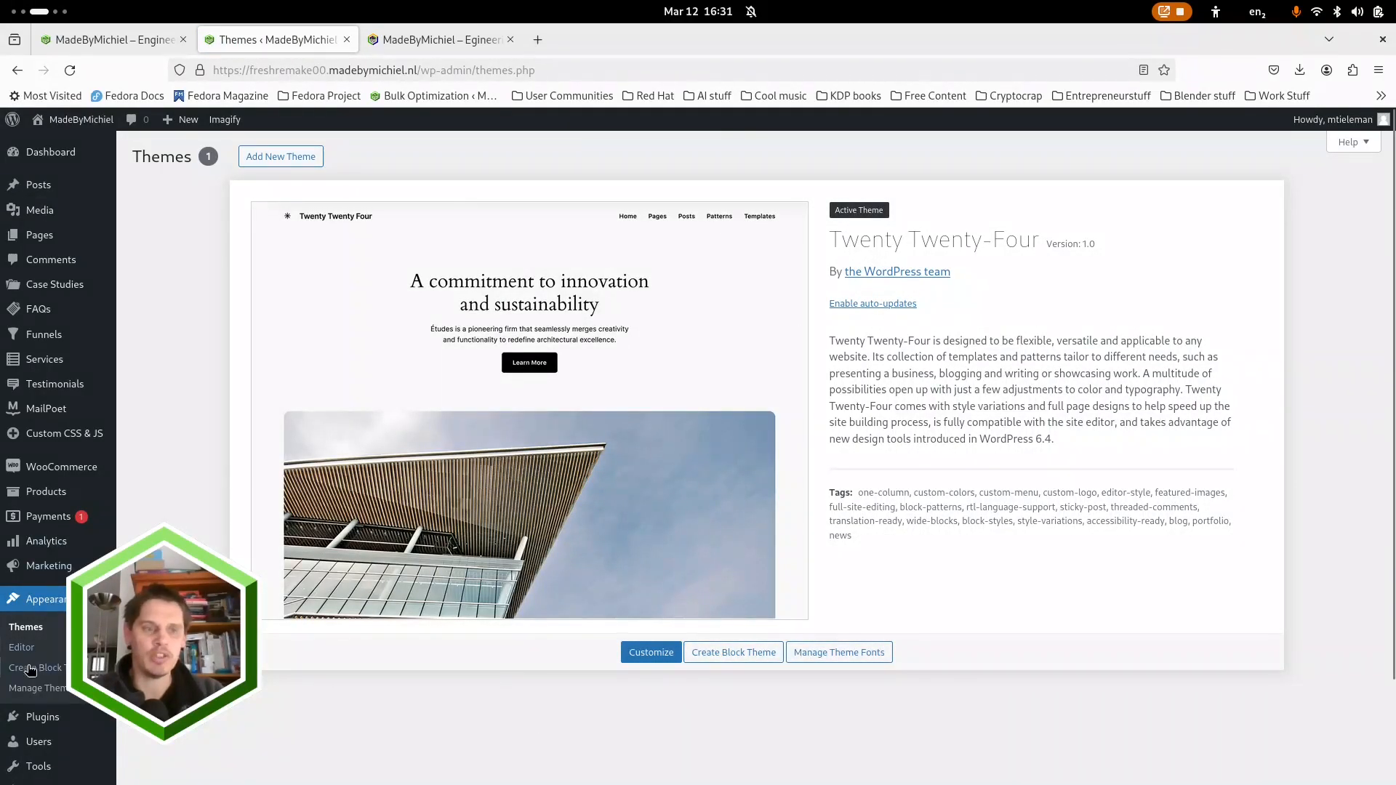
{"action": "scroll", "coordinate": [31, 669], "scroll_direction": "down", "scroll_amount": 2}
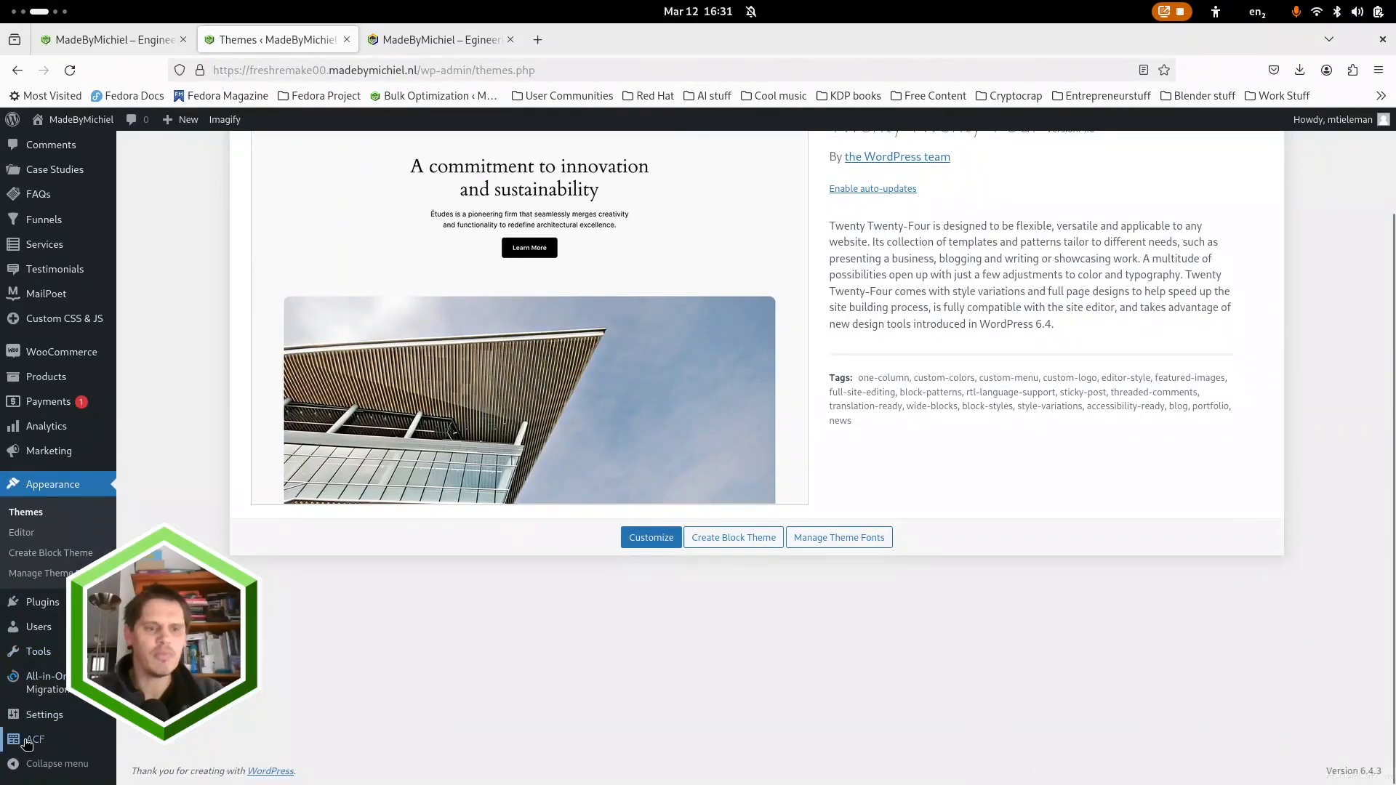
Step: View the Writing settings, and return to the Pages list to look over all its entries, dismissing the browser's offer to save a password
{"action": "mouse_move", "coordinate": [50, 720]}
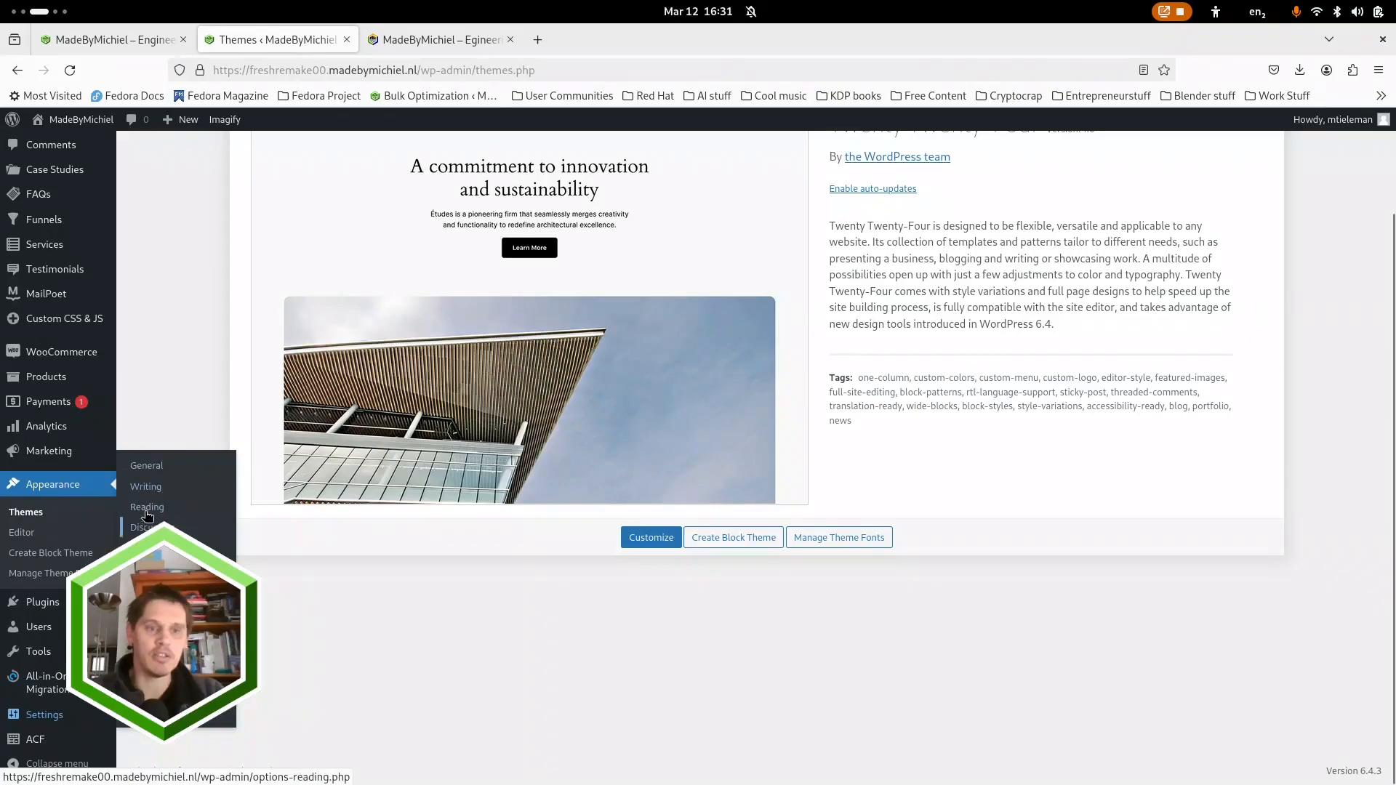
{"action": "left_click", "coordinate": [154, 489]}
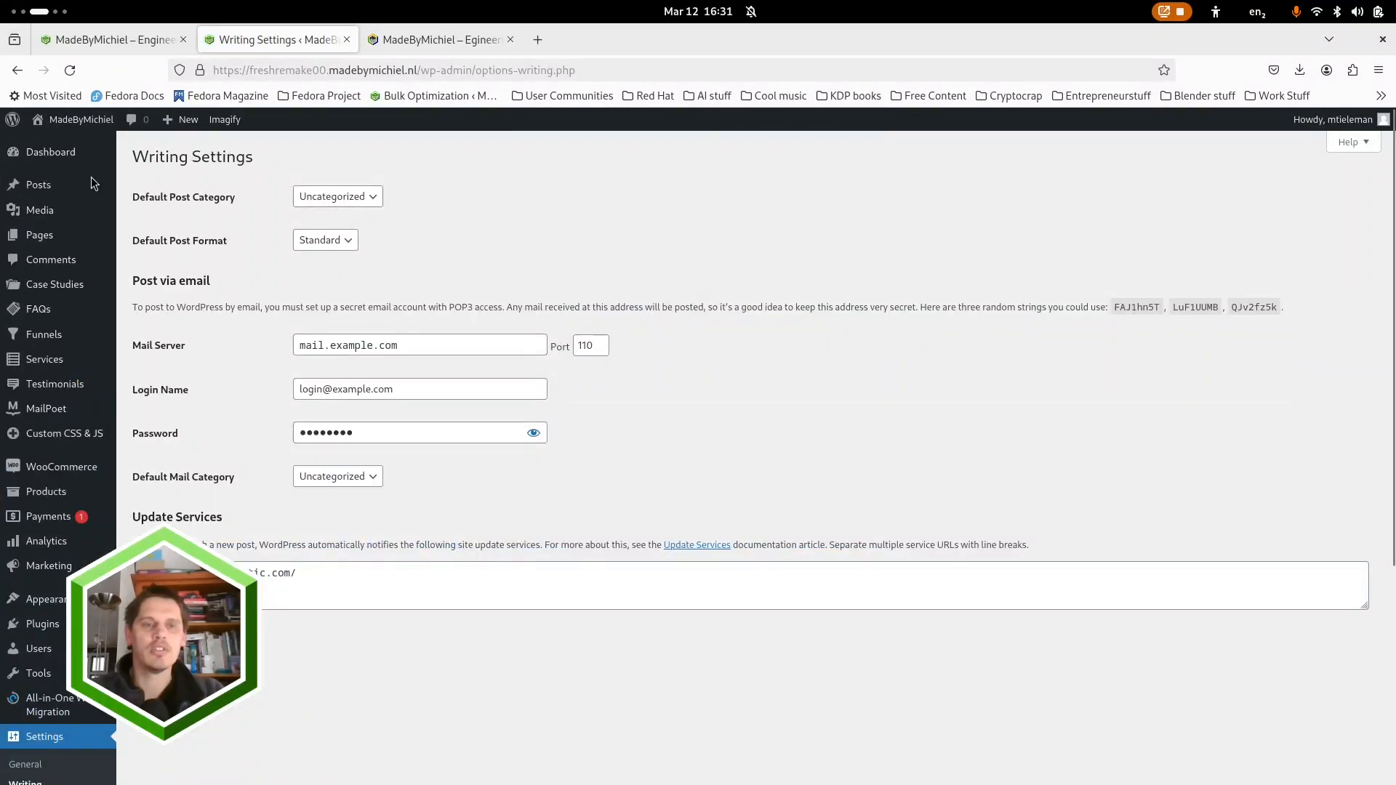
{"action": "left_click", "coordinate": [39, 236]}
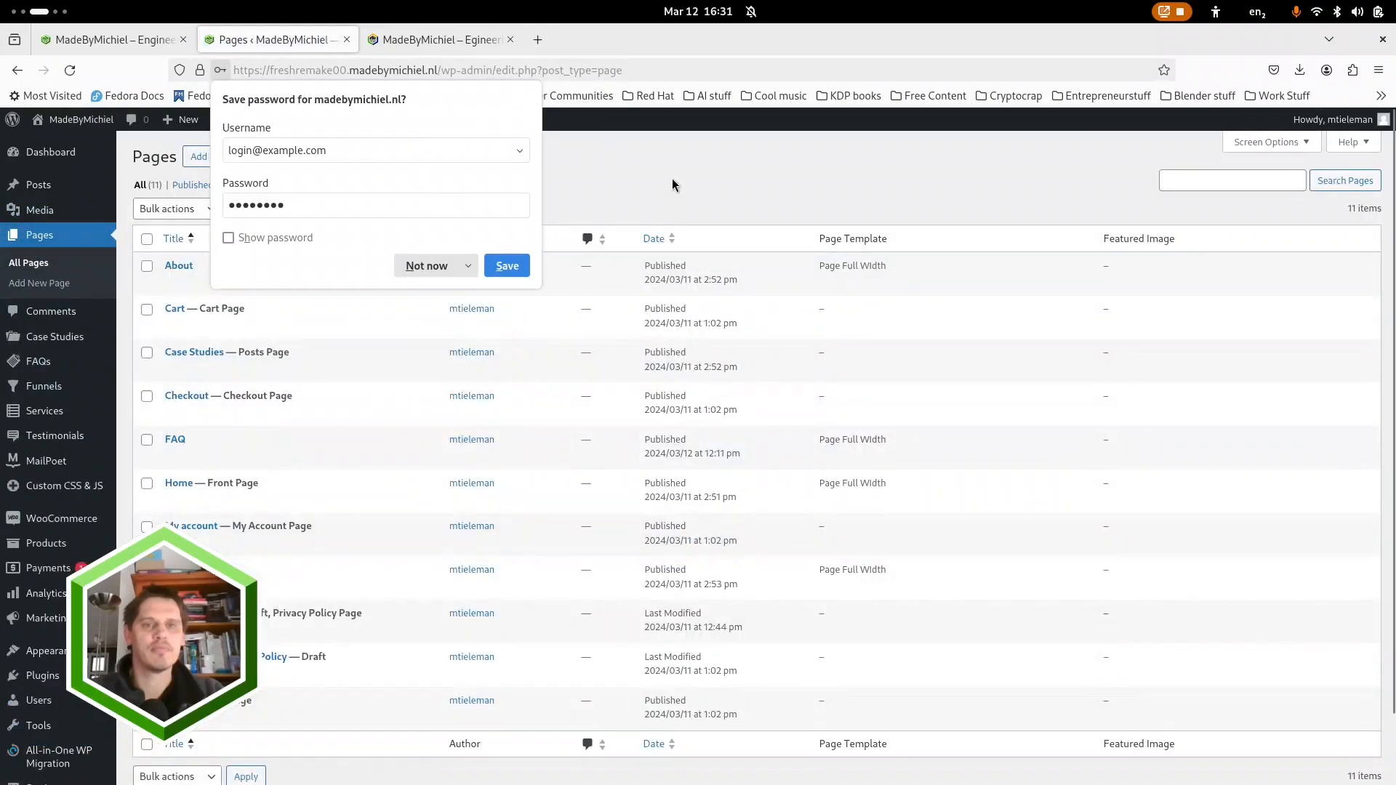
{"action": "left_click", "coordinate": [672, 185]}
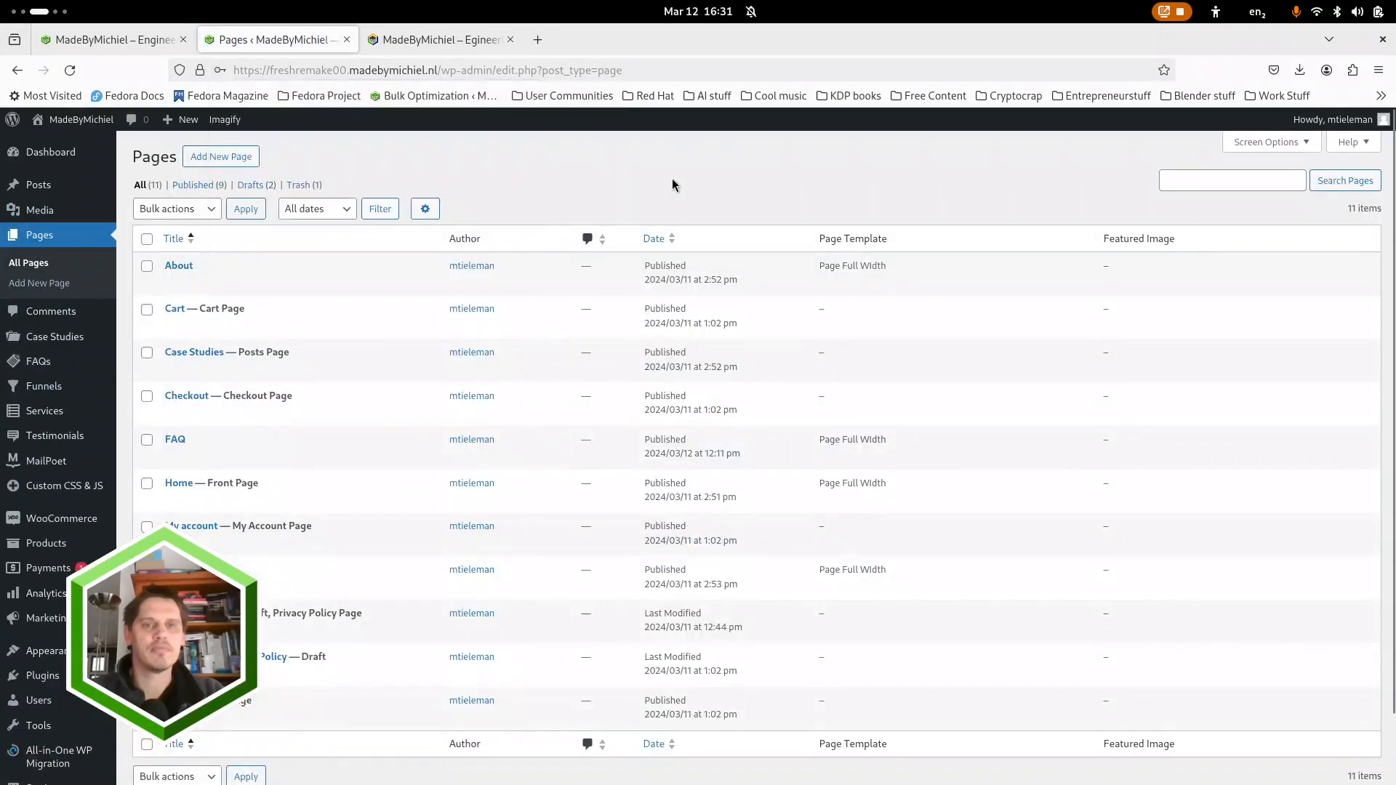
{"action": "scroll", "coordinate": [190, 465], "scroll_direction": "down", "scroll_amount": 1}
{"action": "scroll", "coordinate": [190, 466], "scroll_direction": "down", "scroll_amount": 2}
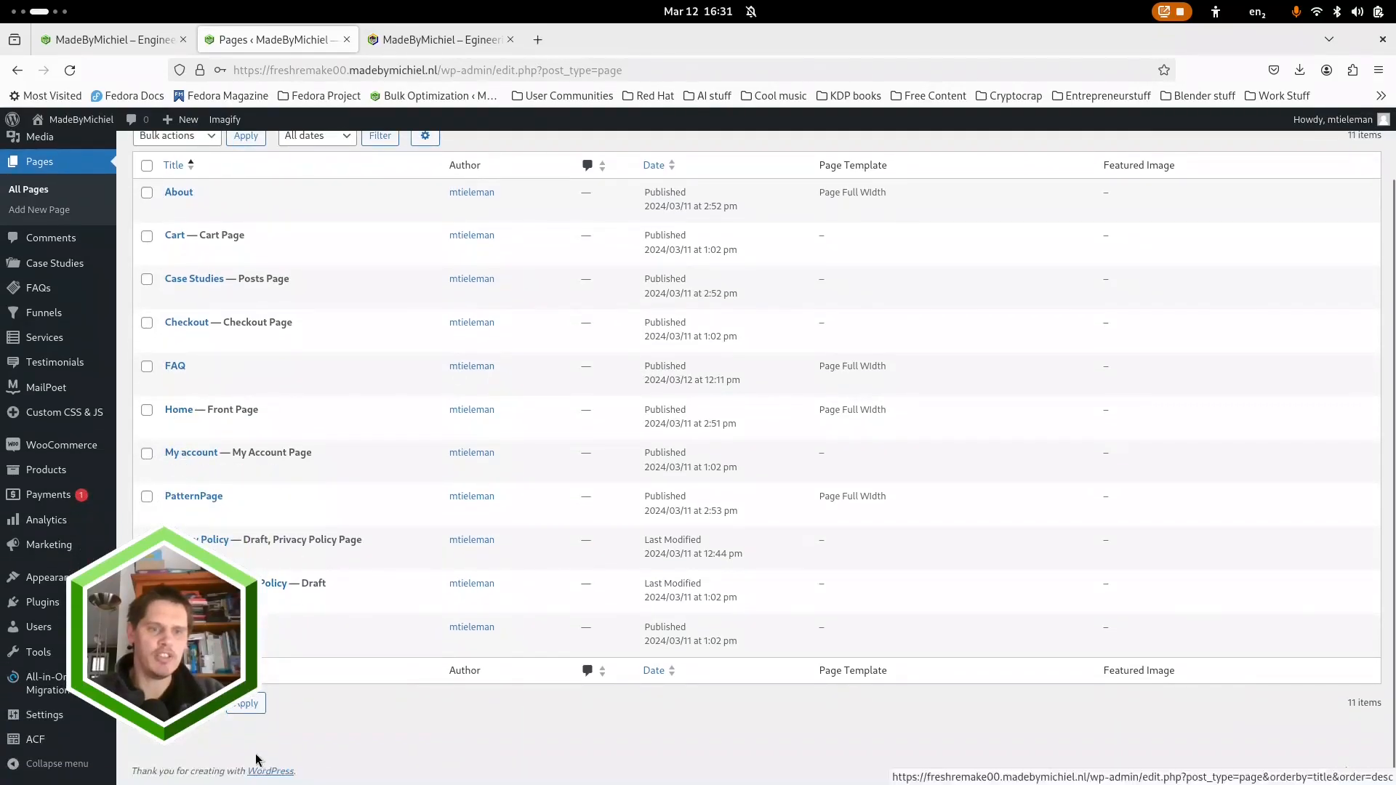
{"action": "scroll", "coordinate": [218, 509], "scroll_direction": "up", "scroll_amount": 2}
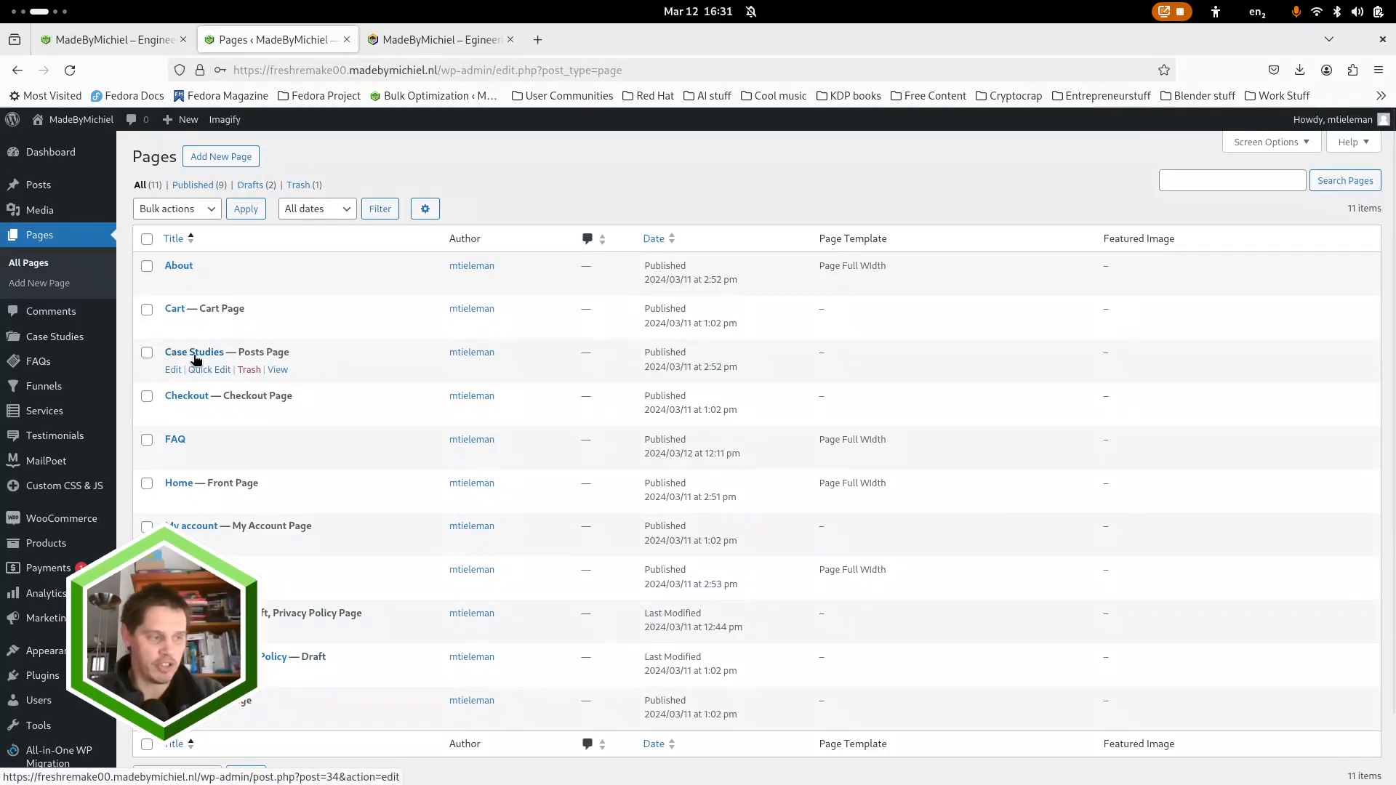
Step: Switch back to the site's front page and look over its Hero, Problem and Solution sections
{"action": "left_click", "coordinate": [116, 39]}
{"action": "scroll", "coordinate": [429, 541], "scroll_direction": "down", "scroll_amount": 10}
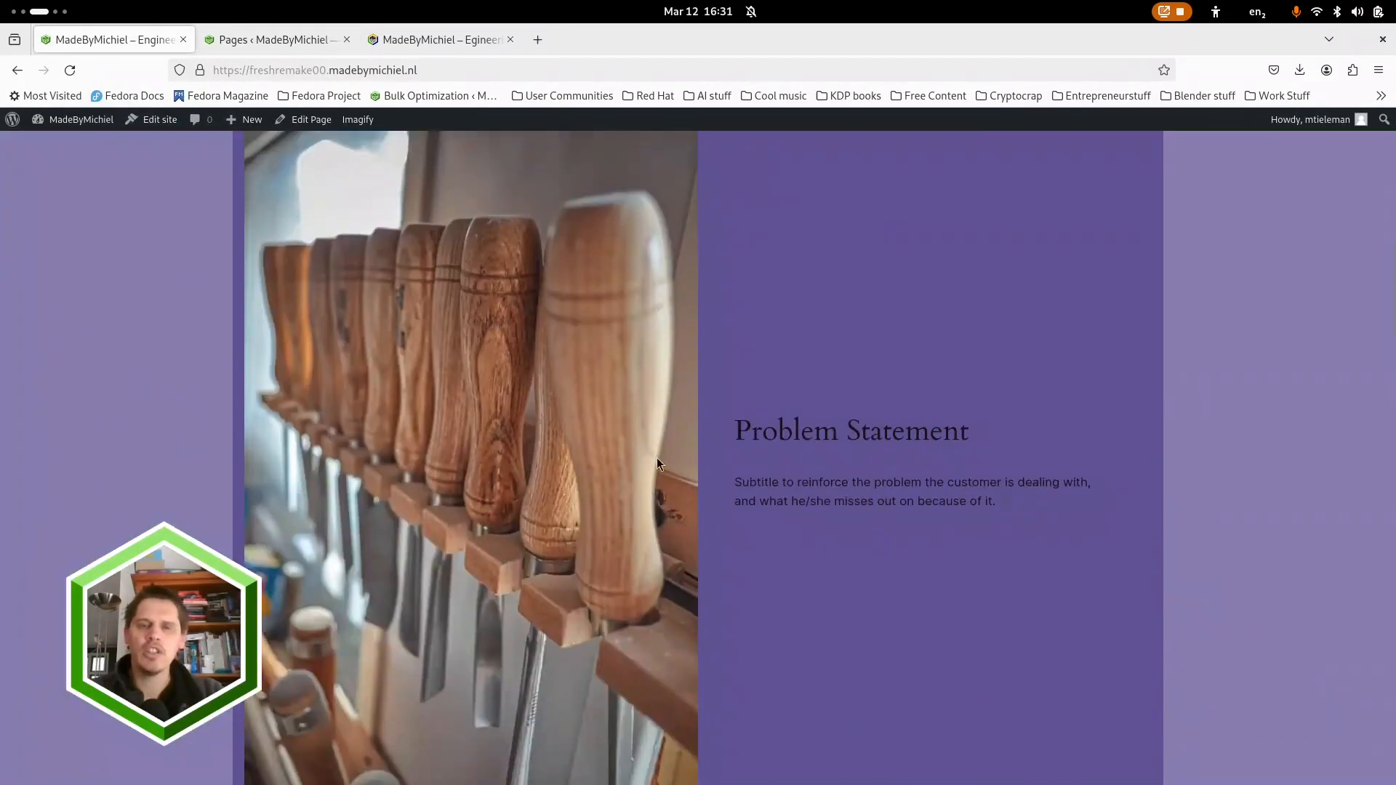
{"action": "scroll", "coordinate": [914, 466], "scroll_direction": "down", "scroll_amount": 4}
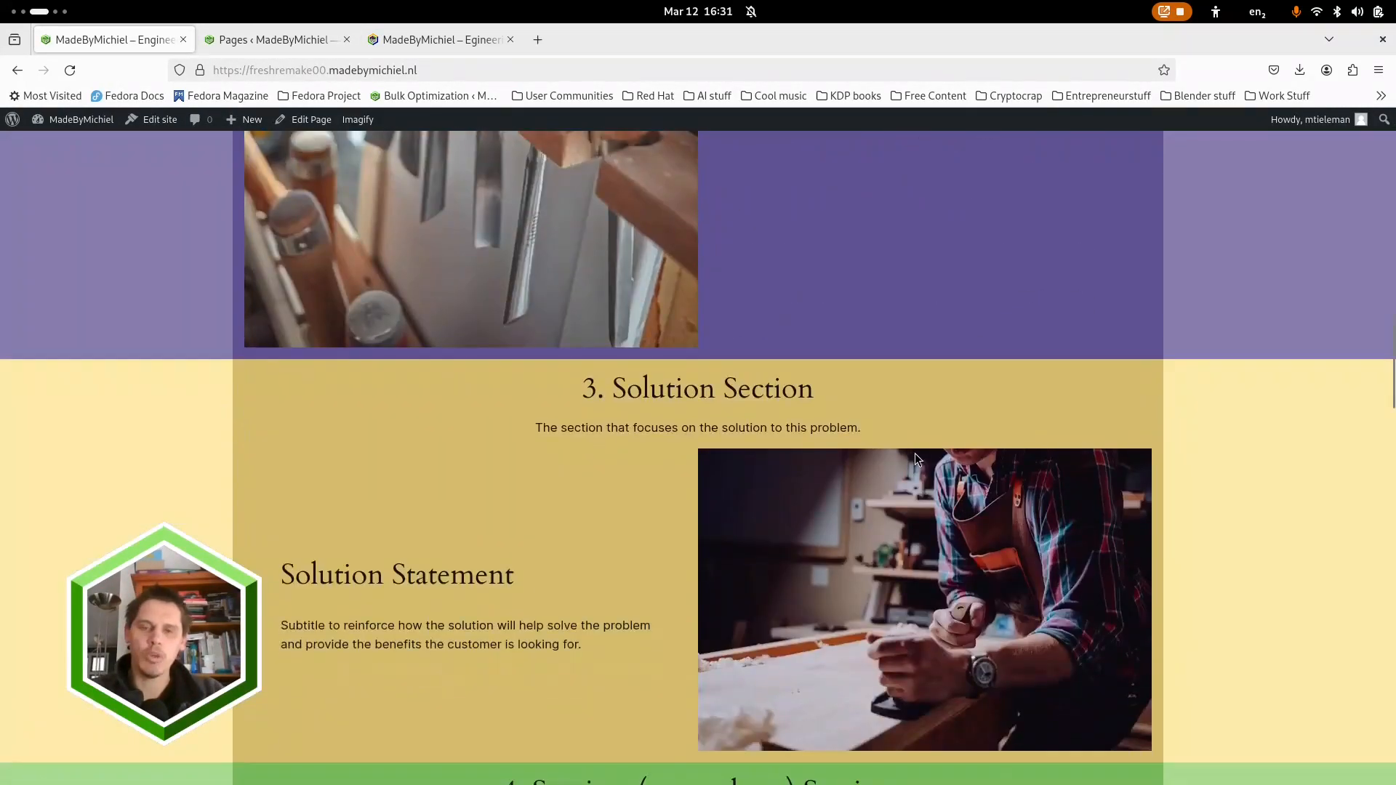
{"action": "scroll", "coordinate": [538, 538], "scroll_direction": "up", "scroll_amount": 6}
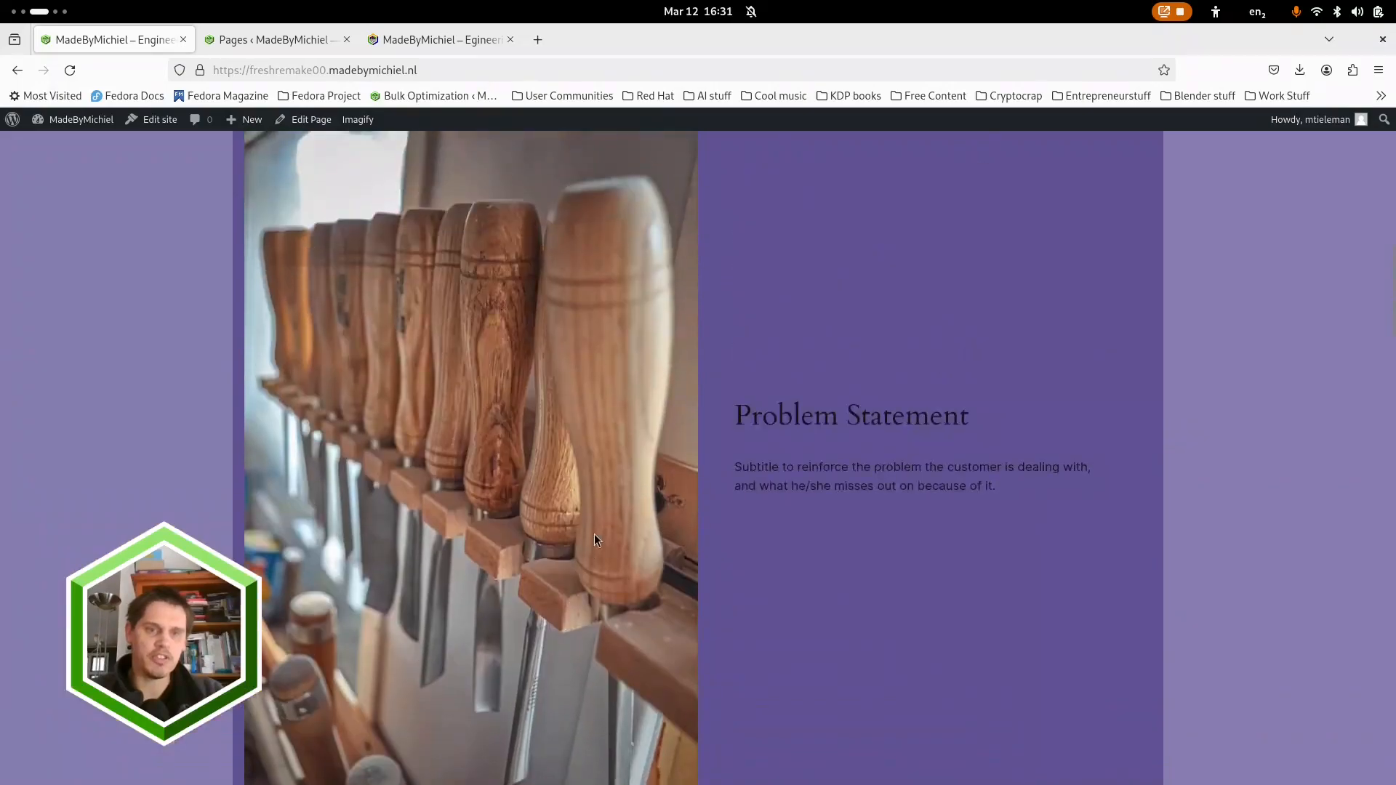
{"action": "scroll", "coordinate": [1133, 531], "scroll_direction": "up", "scroll_amount": 2}
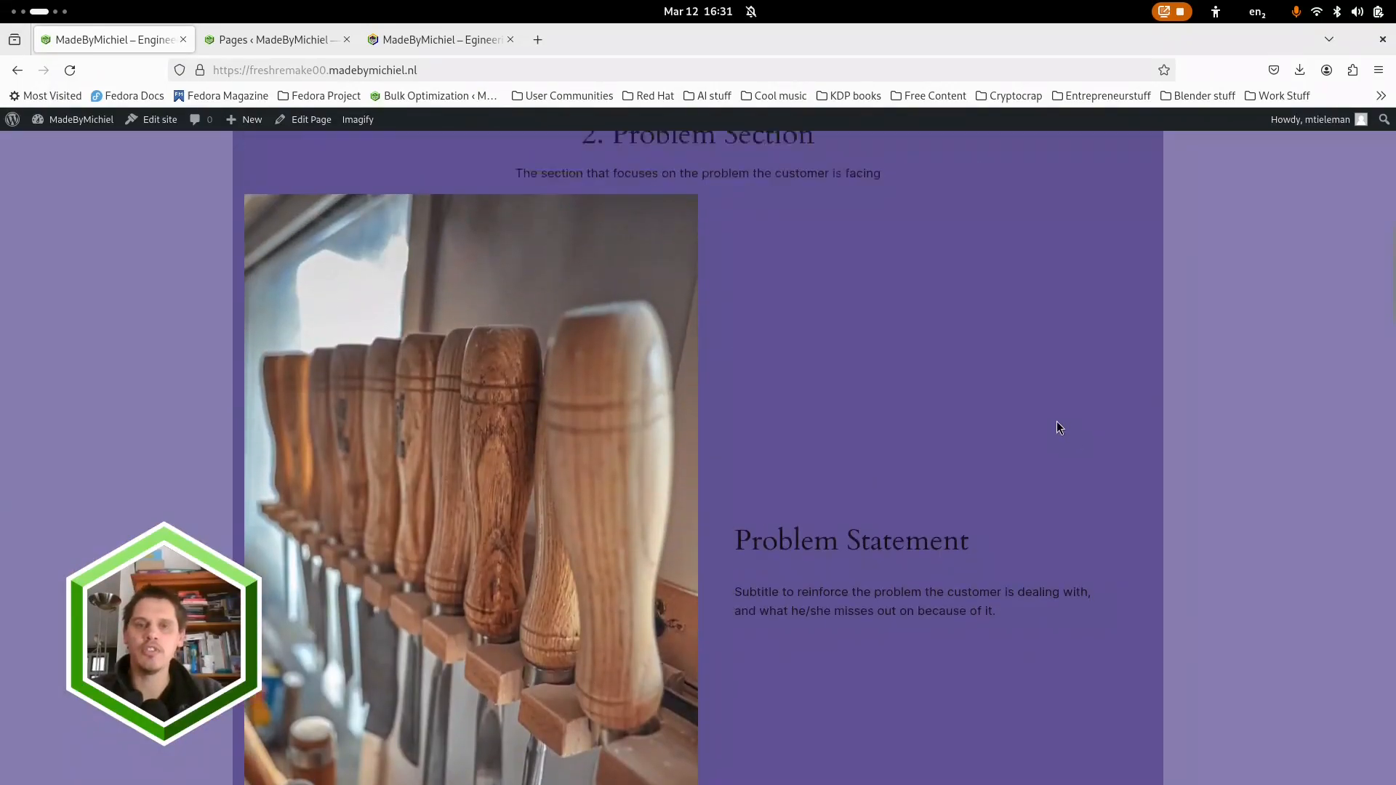
{"action": "scroll", "coordinate": [755, 502], "scroll_direction": "up", "scroll_amount": 9}
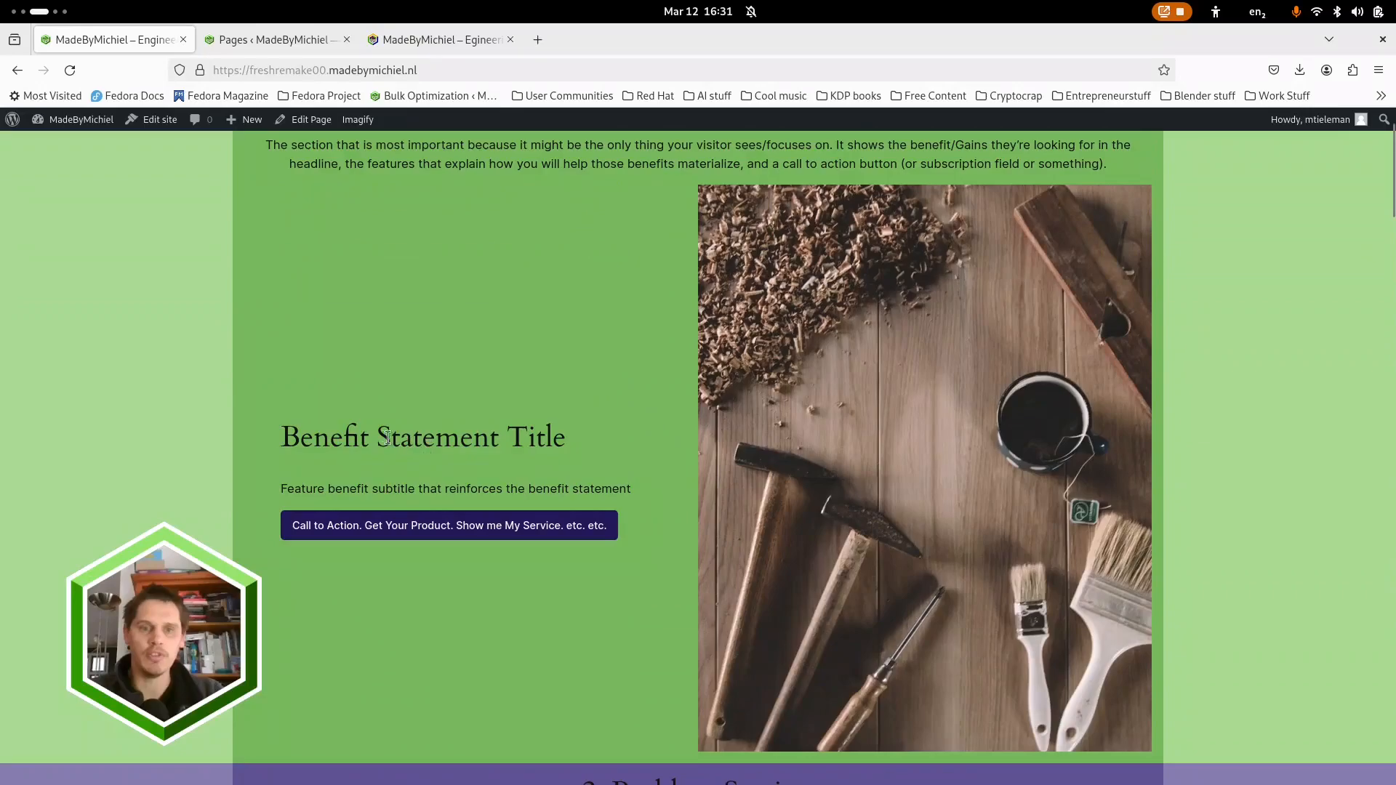
{"action": "scroll", "coordinate": [678, 517], "scroll_direction": "up", "scroll_amount": 1}
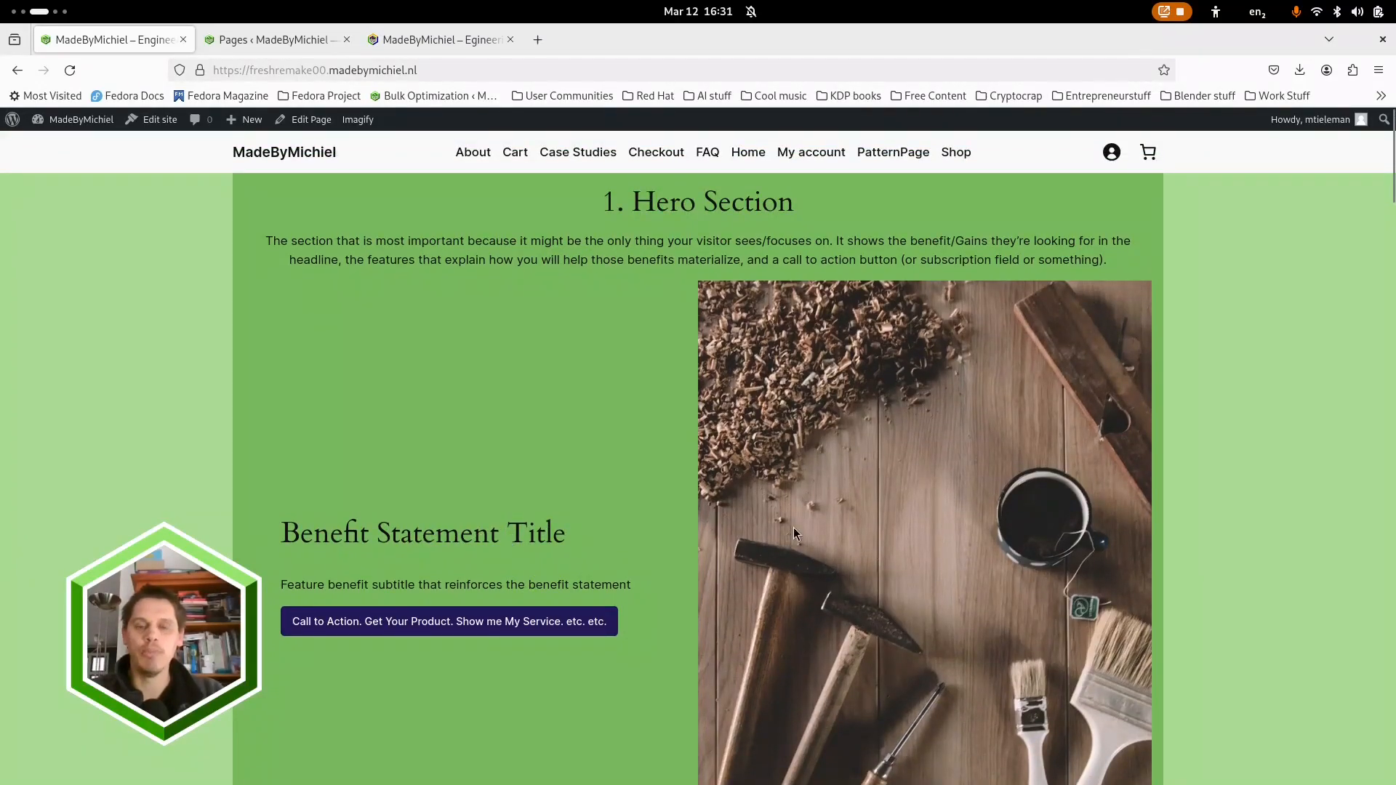
{"action": "scroll", "coordinate": [792, 534], "scroll_direction": "down", "scroll_amount": 9}
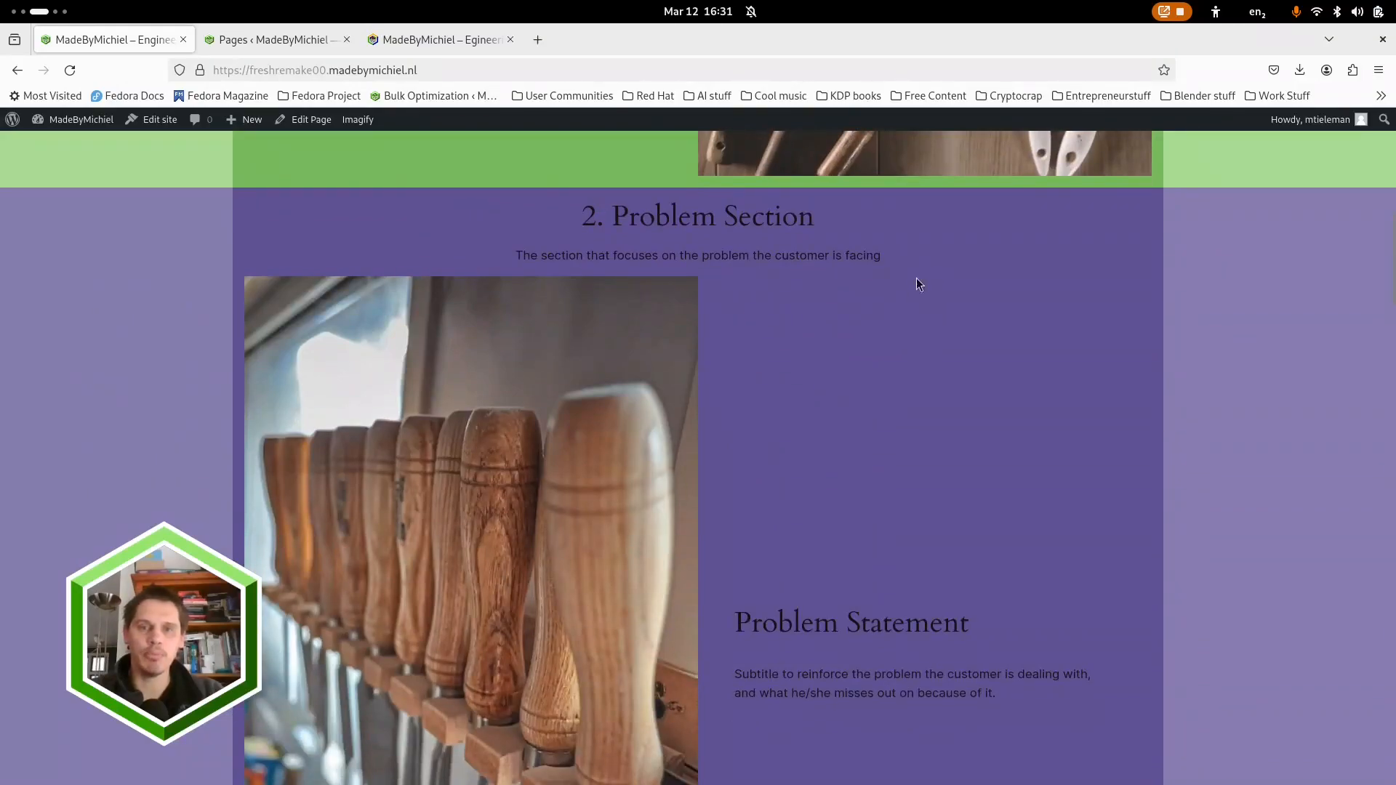
Step: Look over the front page's sections down to the Process section, and open the site's Case Studies page
{"action": "scroll", "coordinate": [949, 550], "scroll_direction": "down", "scroll_amount": 8}
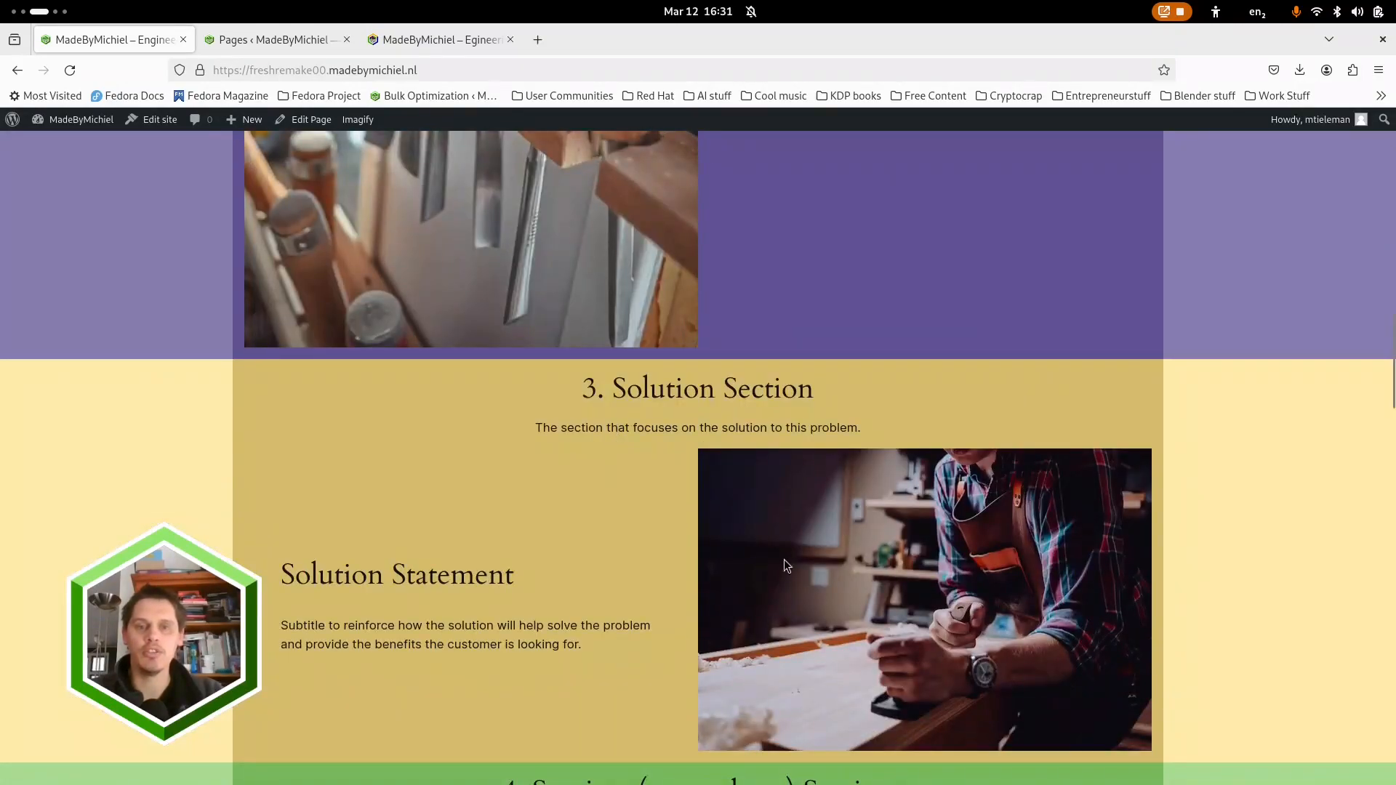
{"action": "scroll", "coordinate": [783, 566], "scroll_direction": "down", "scroll_amount": 6}
{"action": "scroll", "coordinate": [610, 495], "scroll_direction": "down", "scroll_amount": 12}
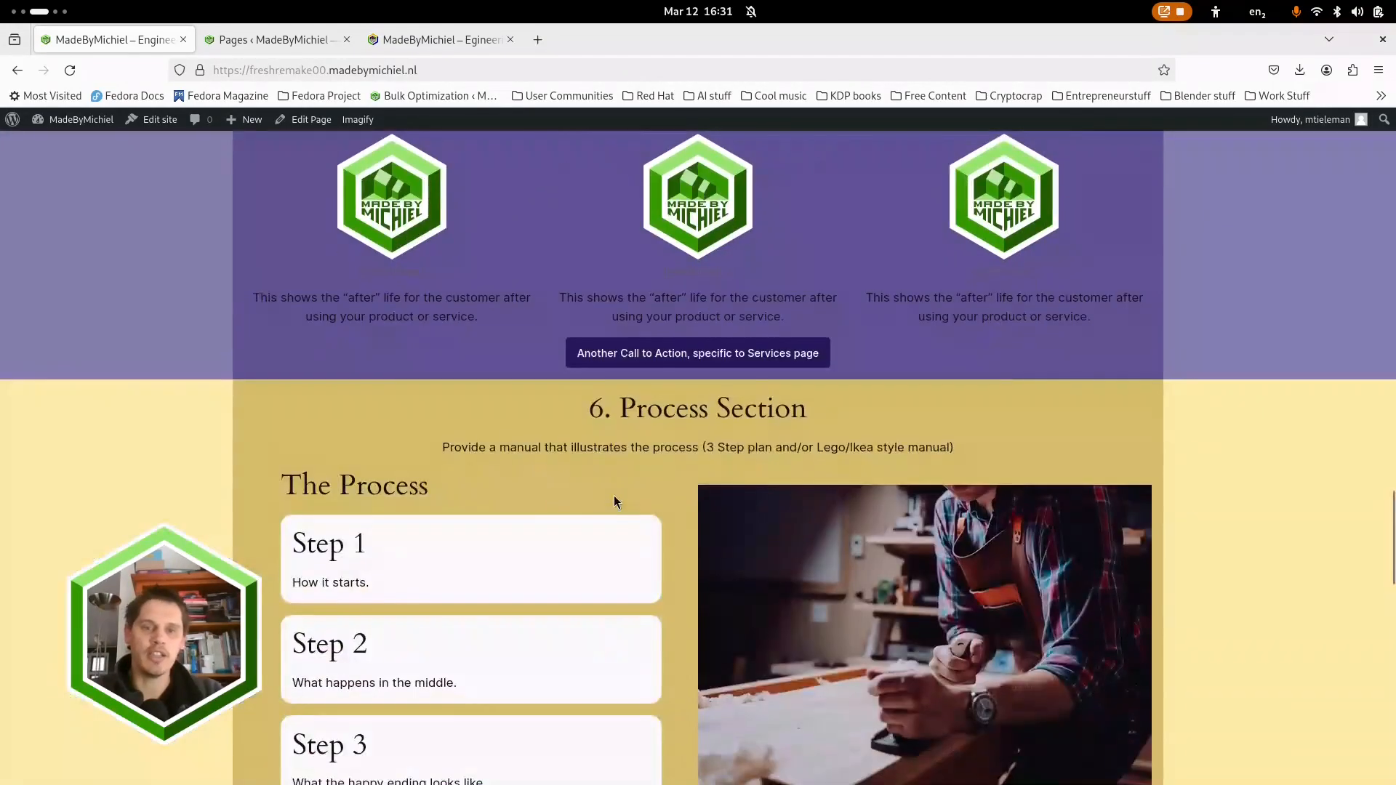
{"action": "scroll", "coordinate": [585, 477], "scroll_direction": "up", "scroll_amount": 3}
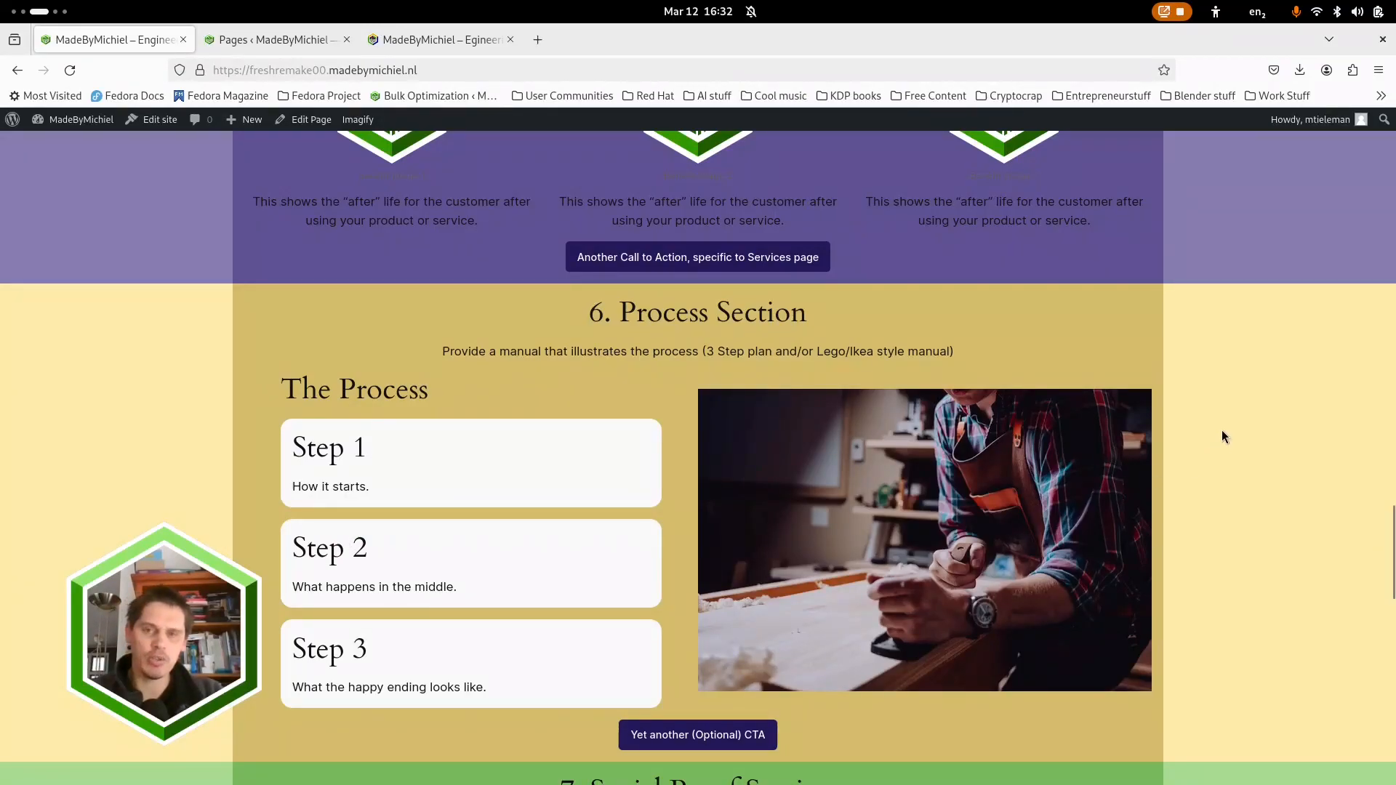
{"action": "scroll", "coordinate": [233, 216], "scroll_direction": "up", "scroll_amount": 15}
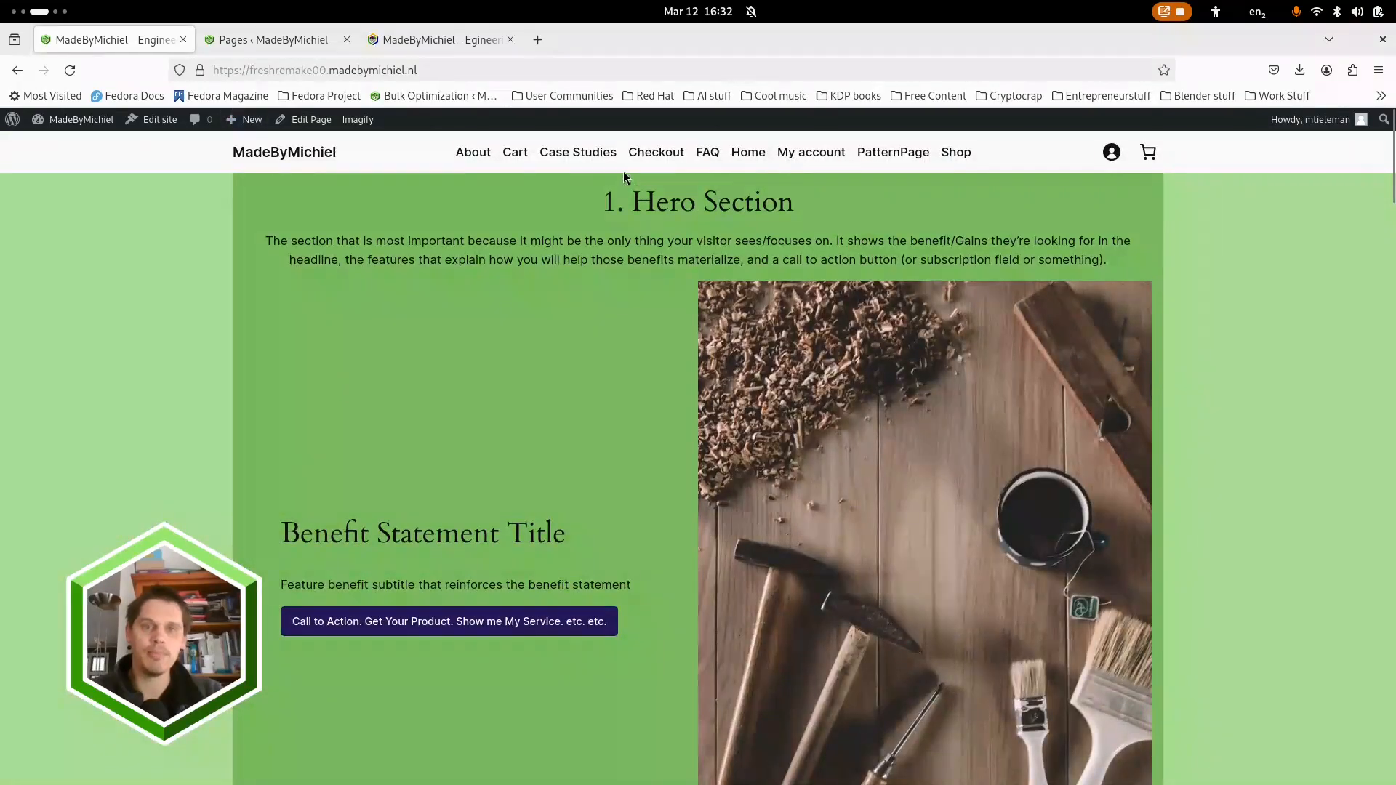
{"action": "left_click", "coordinate": [596, 161]}
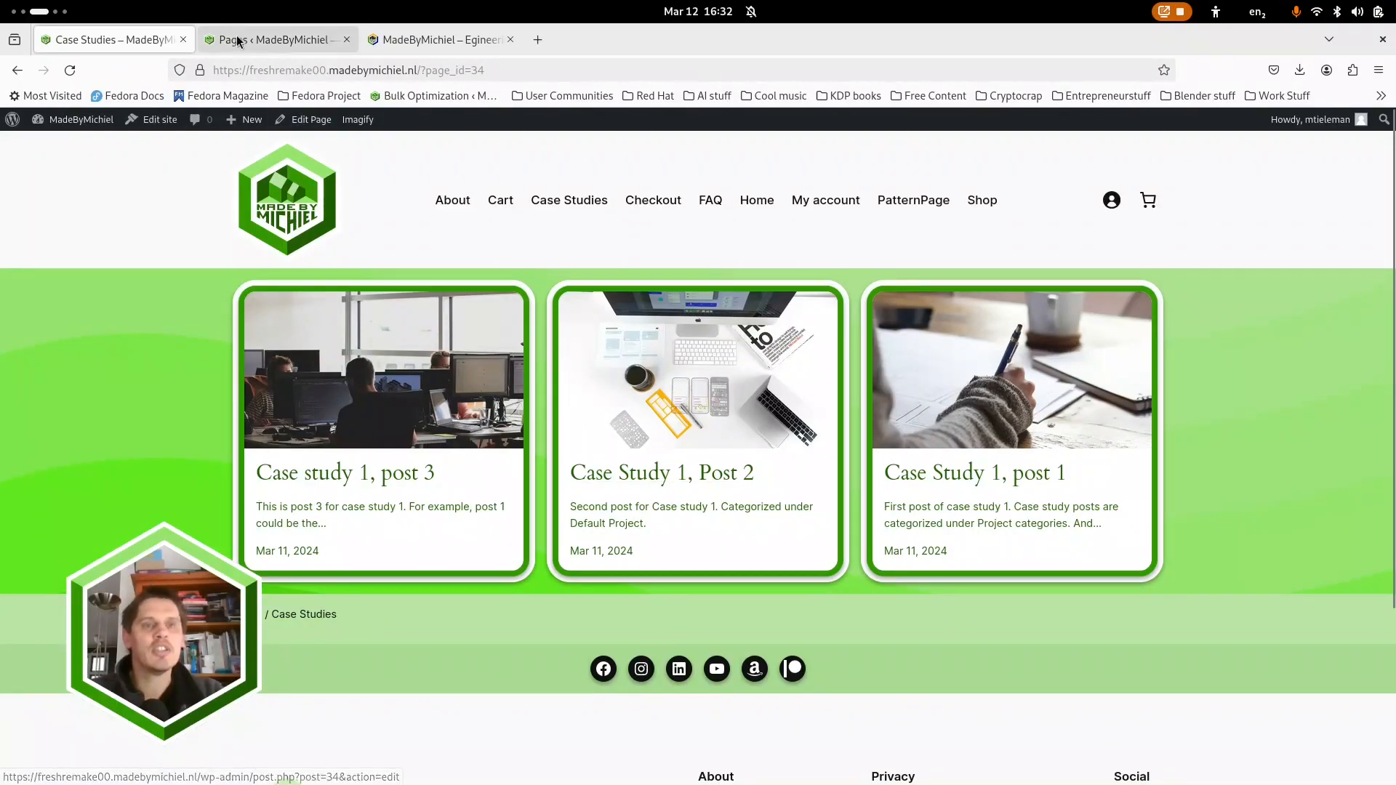
Step: Switch to the WordPress dashboard and view the list of installed plugins
{"action": "left_click", "coordinate": [275, 39]}
{"action": "scroll", "coordinate": [77, 543], "scroll_direction": "down", "scroll_amount": 1}
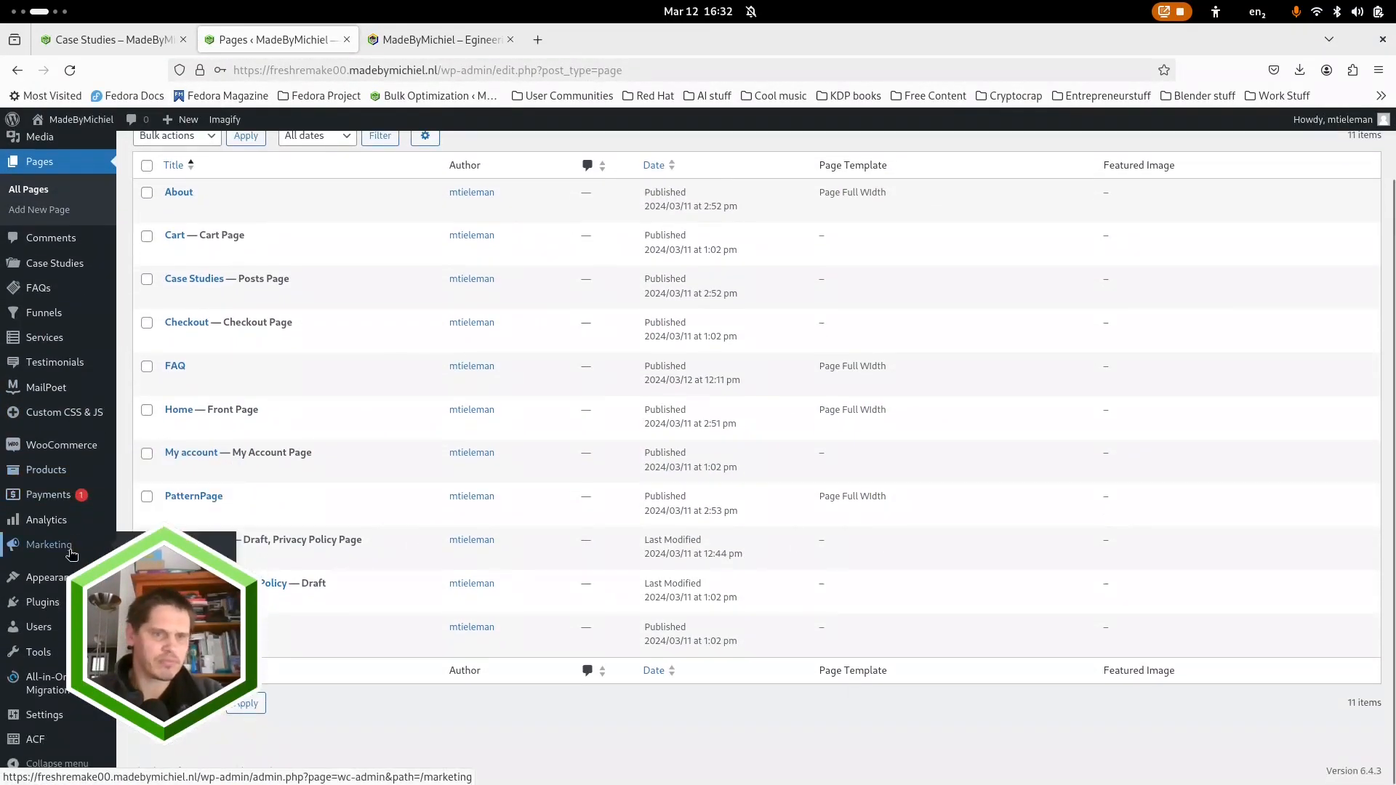
{"action": "left_click", "coordinate": [46, 615]}
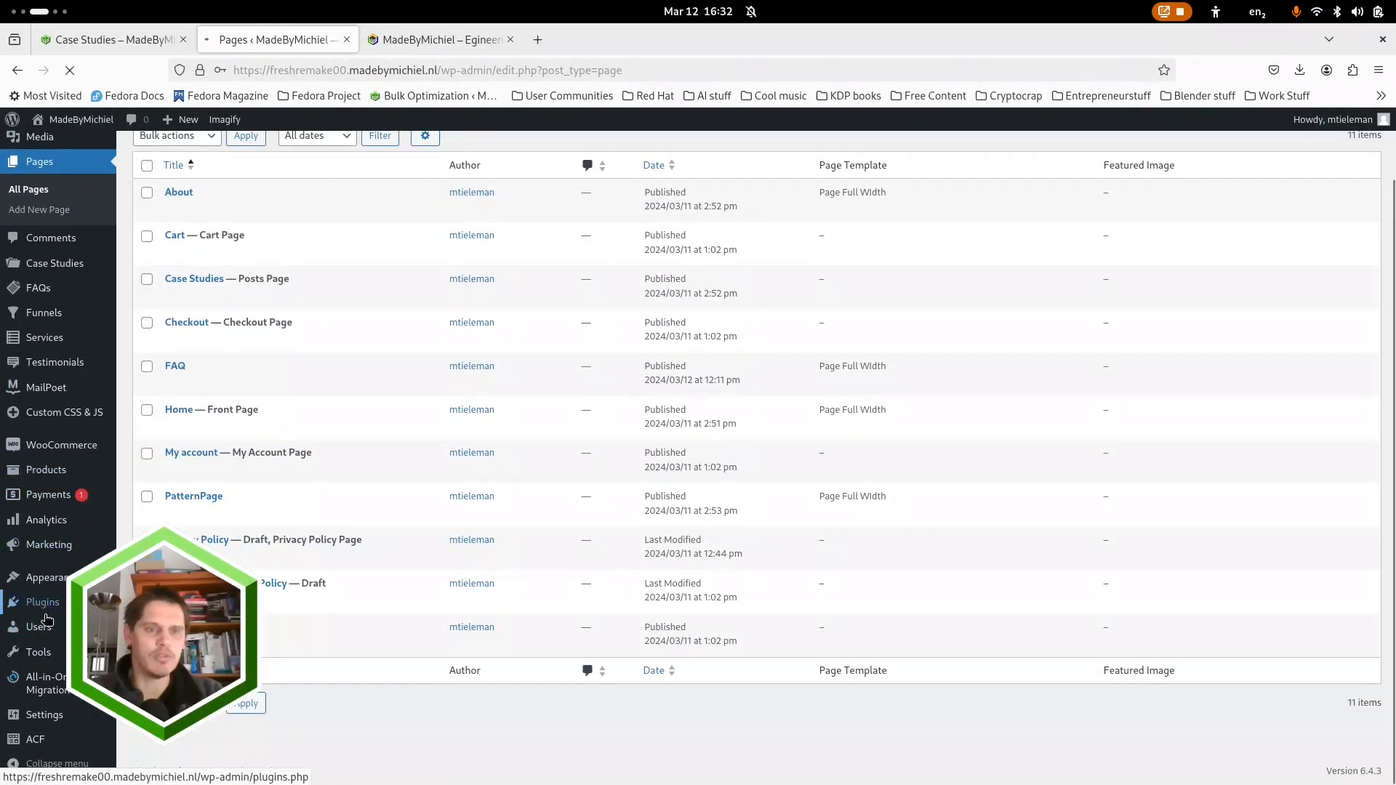
{"action": "scroll", "coordinate": [54, 690], "scroll_direction": "down", "scroll_amount": 2}
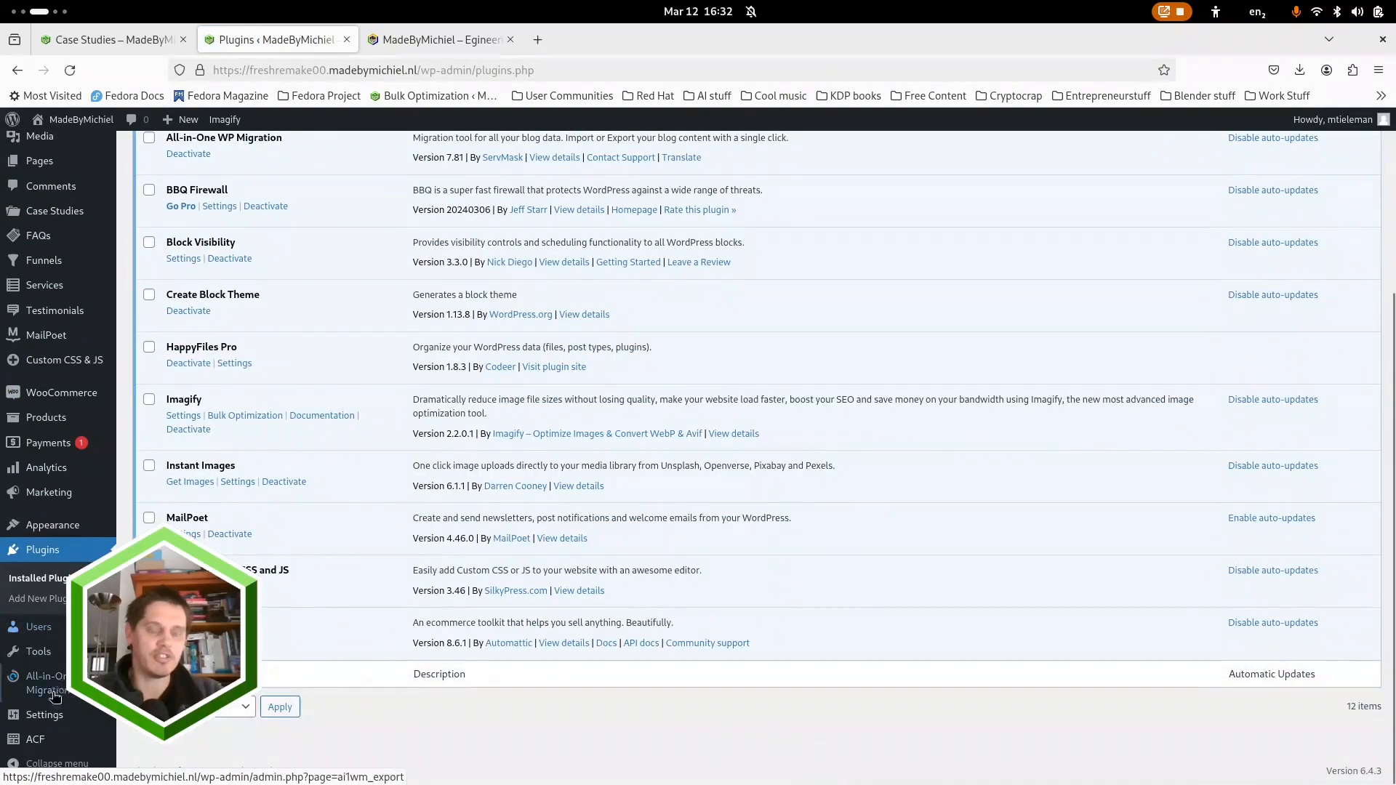
Step: View the Reading settings and the Permalink settings, including the optional category, tag and product bases
{"action": "mouse_move", "coordinate": [45, 716]}
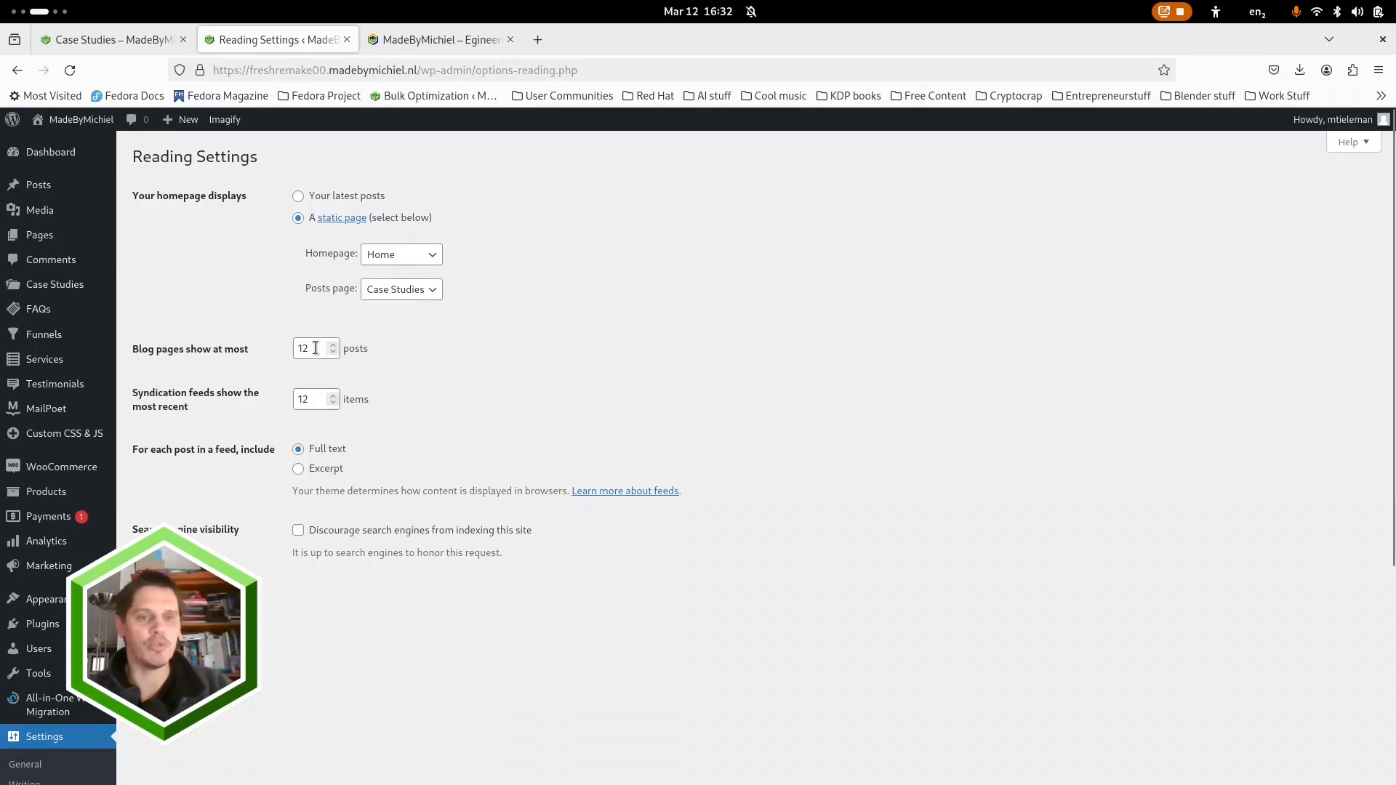
{"action": "scroll", "coordinate": [48, 654], "scroll_direction": "down", "scroll_amount": 5}
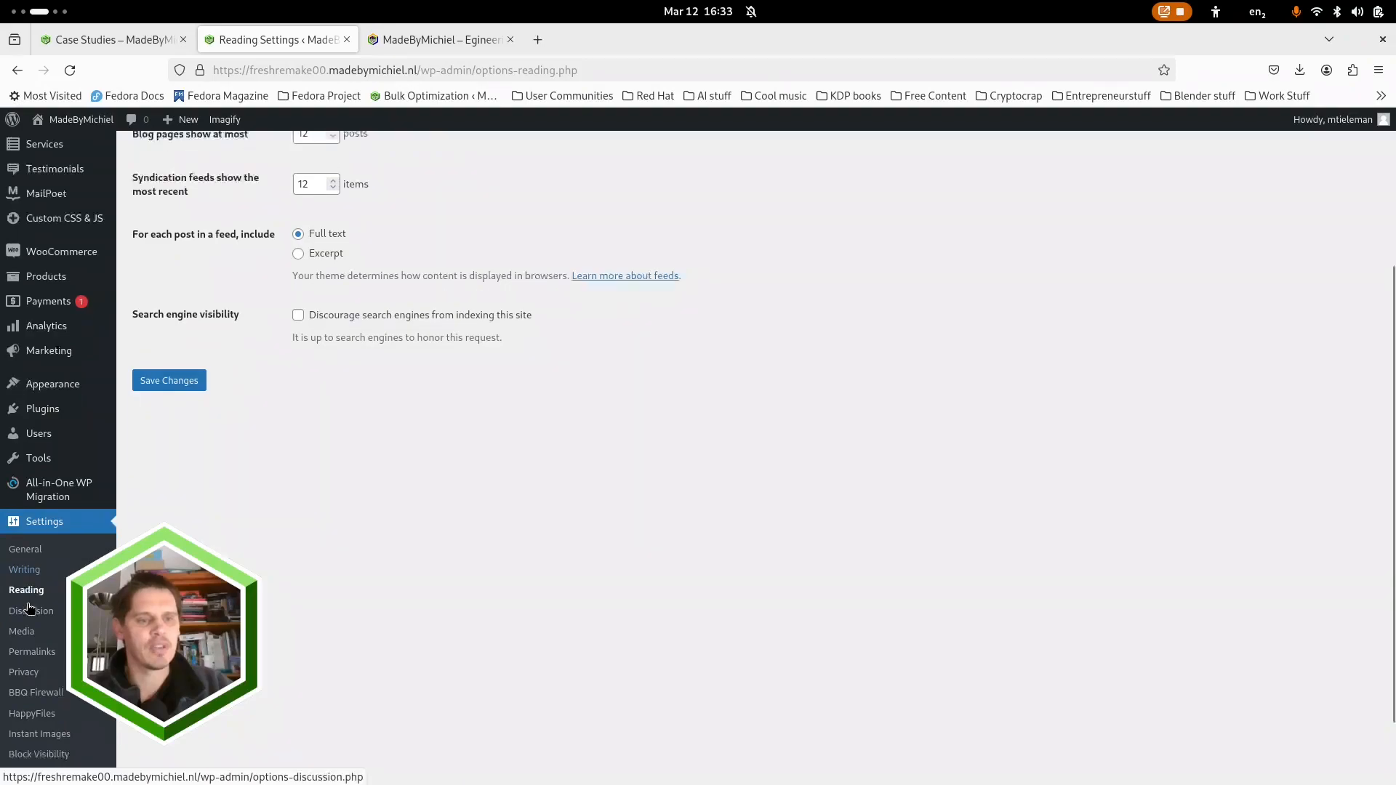
{"action": "left_click", "coordinate": [34, 574]}
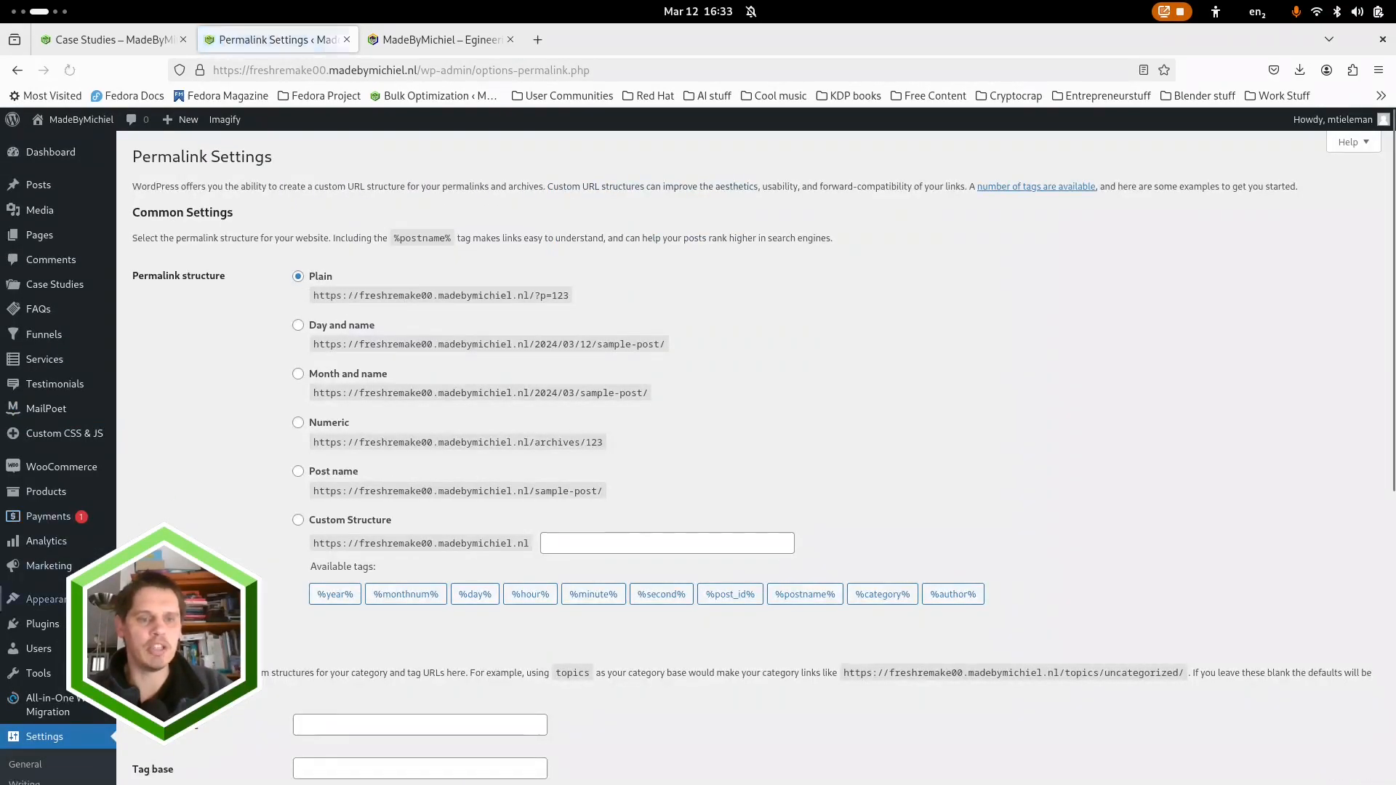
{"action": "scroll", "coordinate": [51, 708], "scroll_direction": "down", "scroll_amount": 2}
{"action": "scroll", "coordinate": [51, 709], "scroll_direction": "down", "scroll_amount": 3}
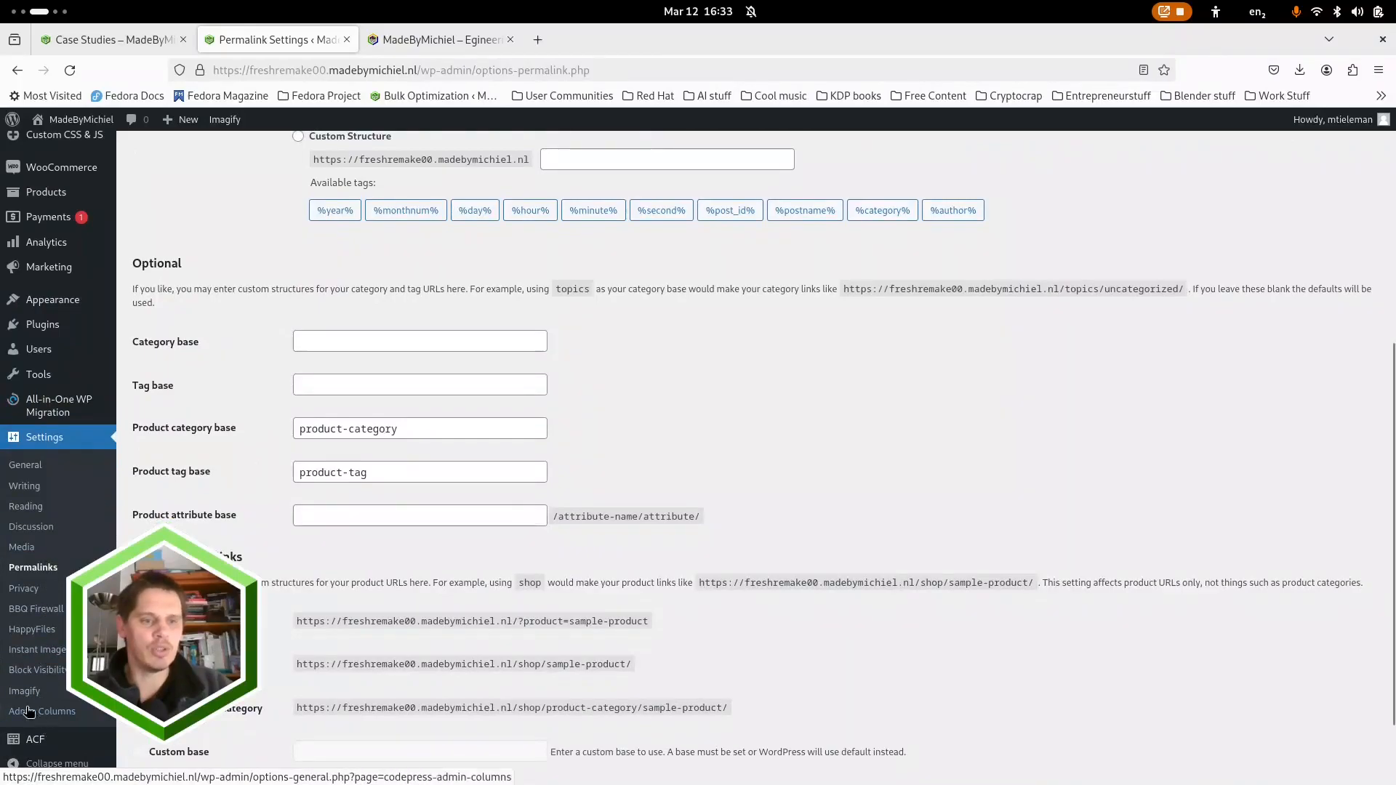
Step: Return to the installed plugins and examine every entry from Admin Columns down to WooCommerce
{"action": "left_click", "coordinate": [40, 325]}
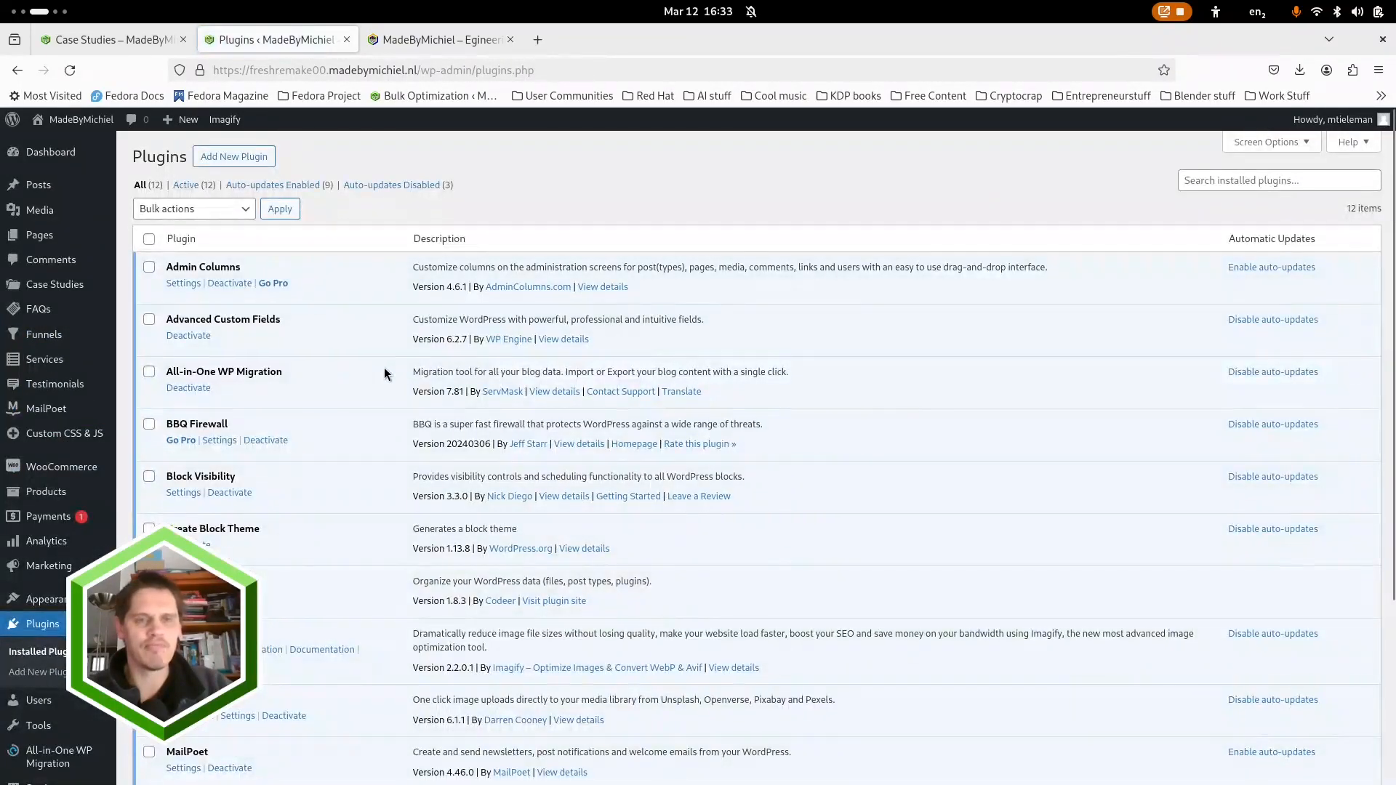
{"action": "scroll", "coordinate": [303, 438], "scroll_direction": "down", "scroll_amount": 3}
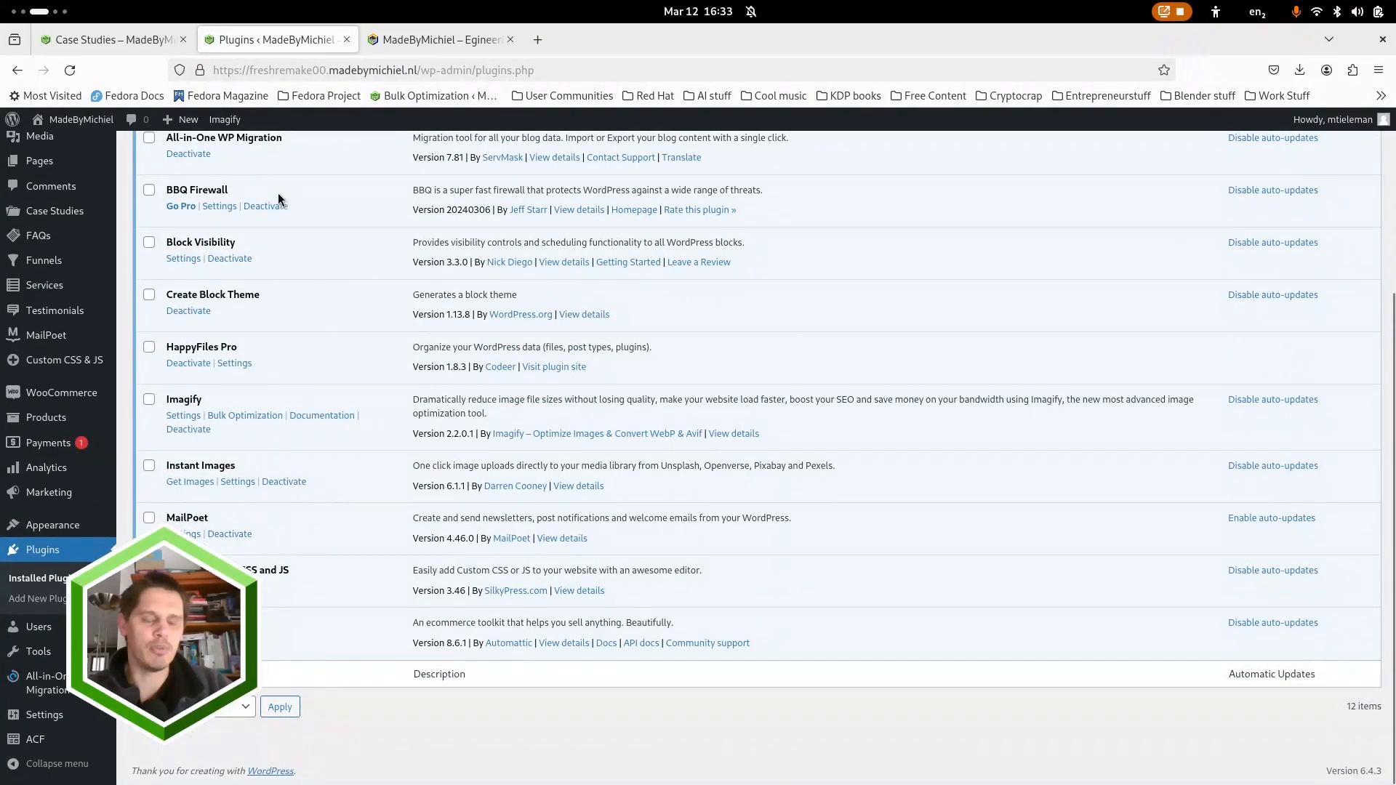
{"action": "scroll", "coordinate": [279, 199], "scroll_direction": "up", "scroll_amount": 3}
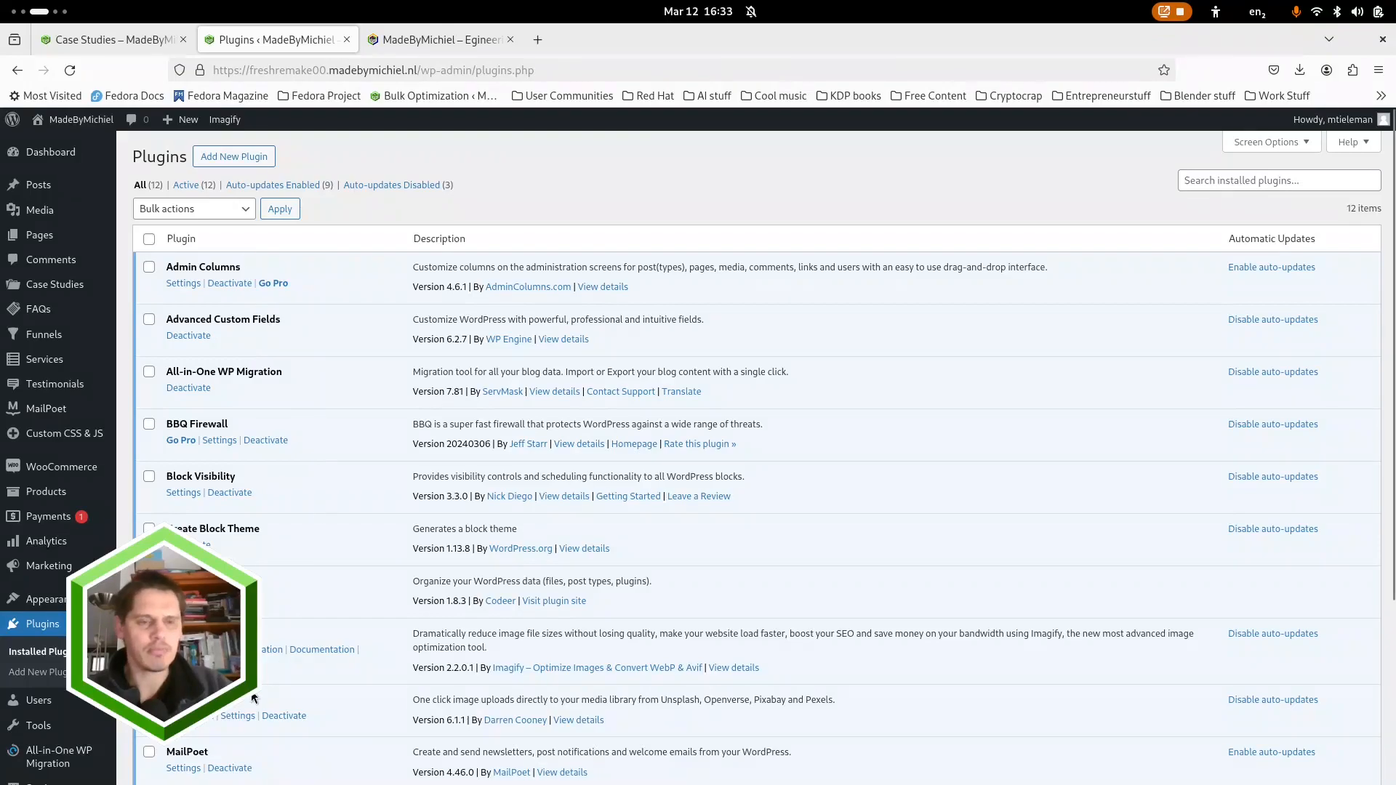
{"action": "scroll", "coordinate": [285, 522], "scroll_direction": "down", "scroll_amount": 3}
{"action": "scroll", "coordinate": [286, 522], "scroll_direction": "up", "scroll_amount": 2}
{"action": "scroll", "coordinate": [285, 525], "scroll_direction": "down", "scroll_amount": 1}
{"action": "scroll", "coordinate": [285, 525], "scroll_direction": "down", "scroll_amount": 1}
{"action": "scroll", "coordinate": [292, 217], "scroll_direction": "up", "scroll_amount": 3}
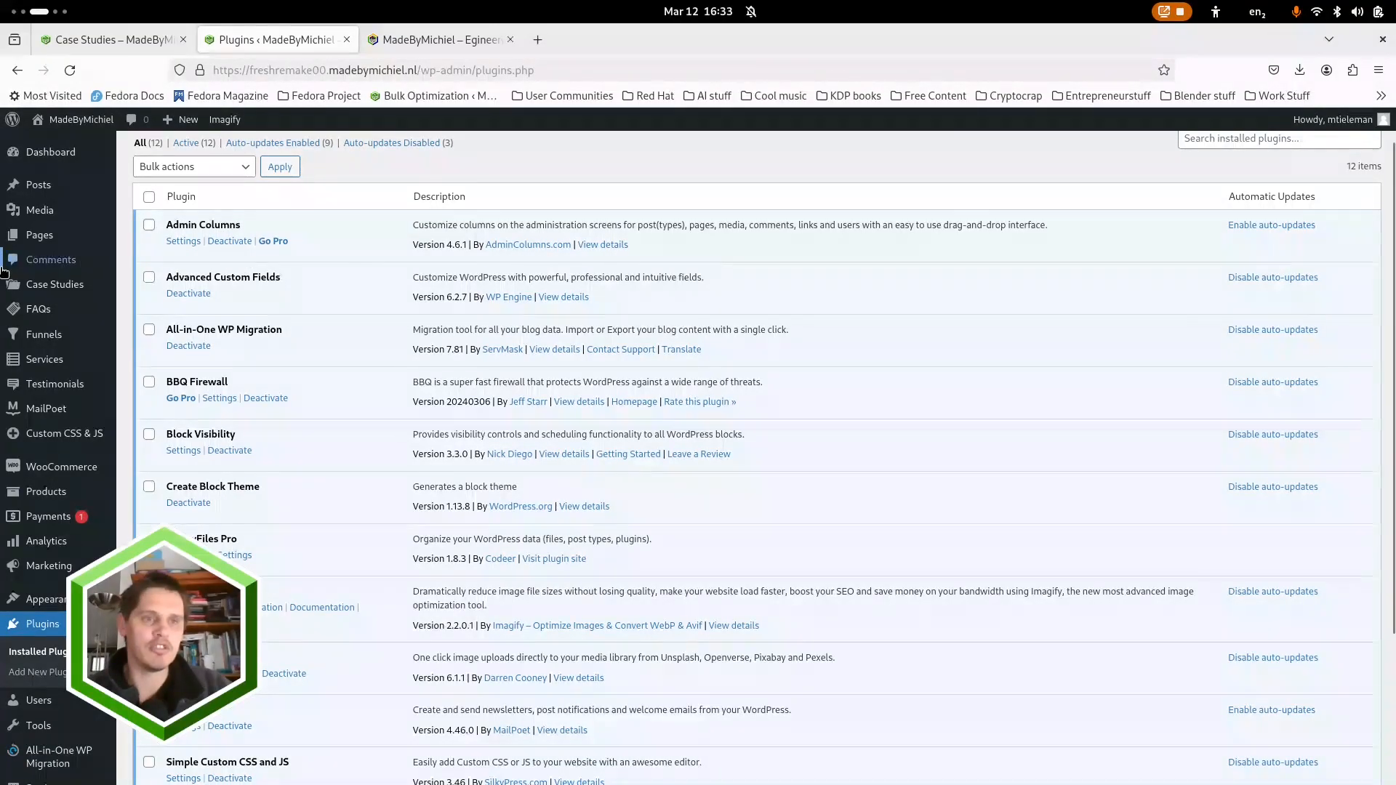
{"action": "mouse_move", "coordinate": [51, 284]}
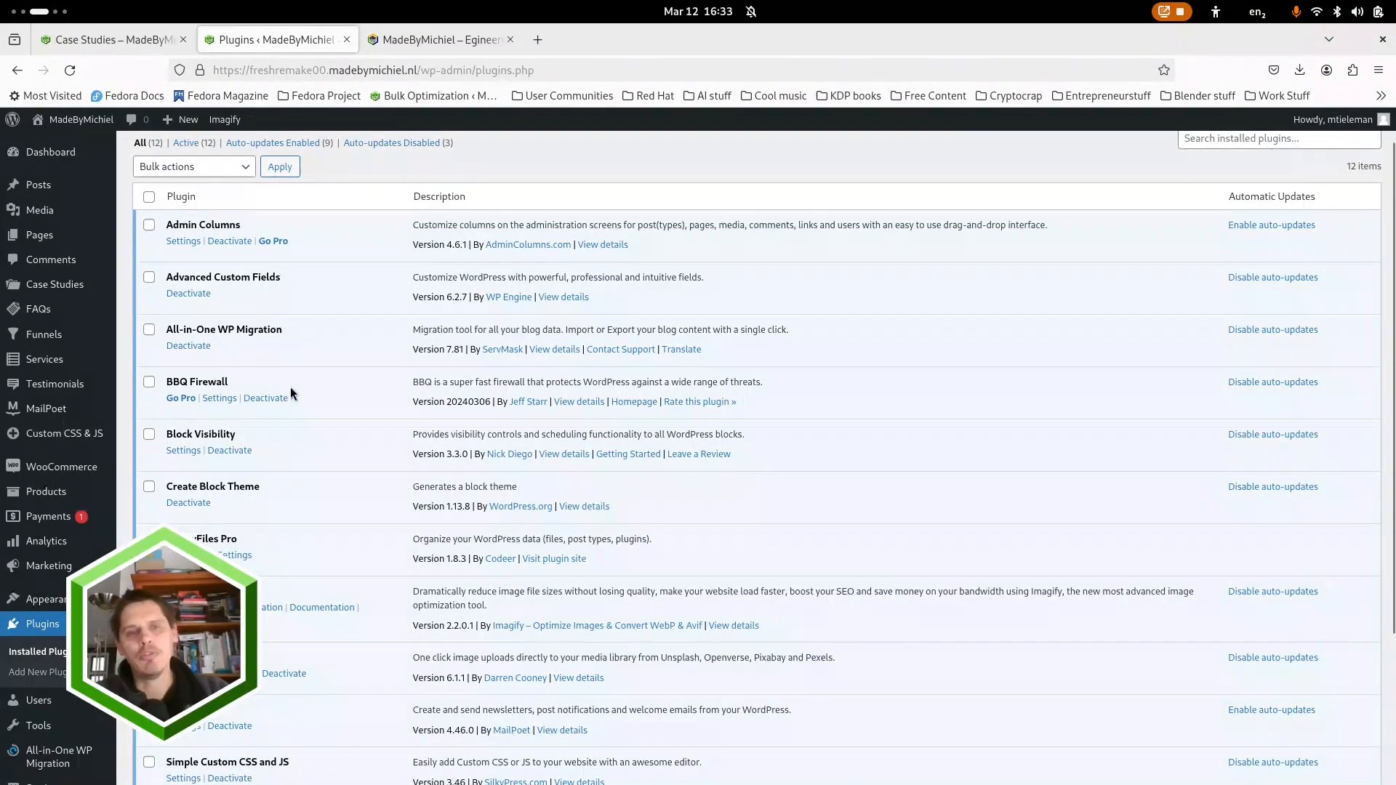
{"action": "scroll", "coordinate": [305, 465], "scroll_direction": "down", "scroll_amount": 2}
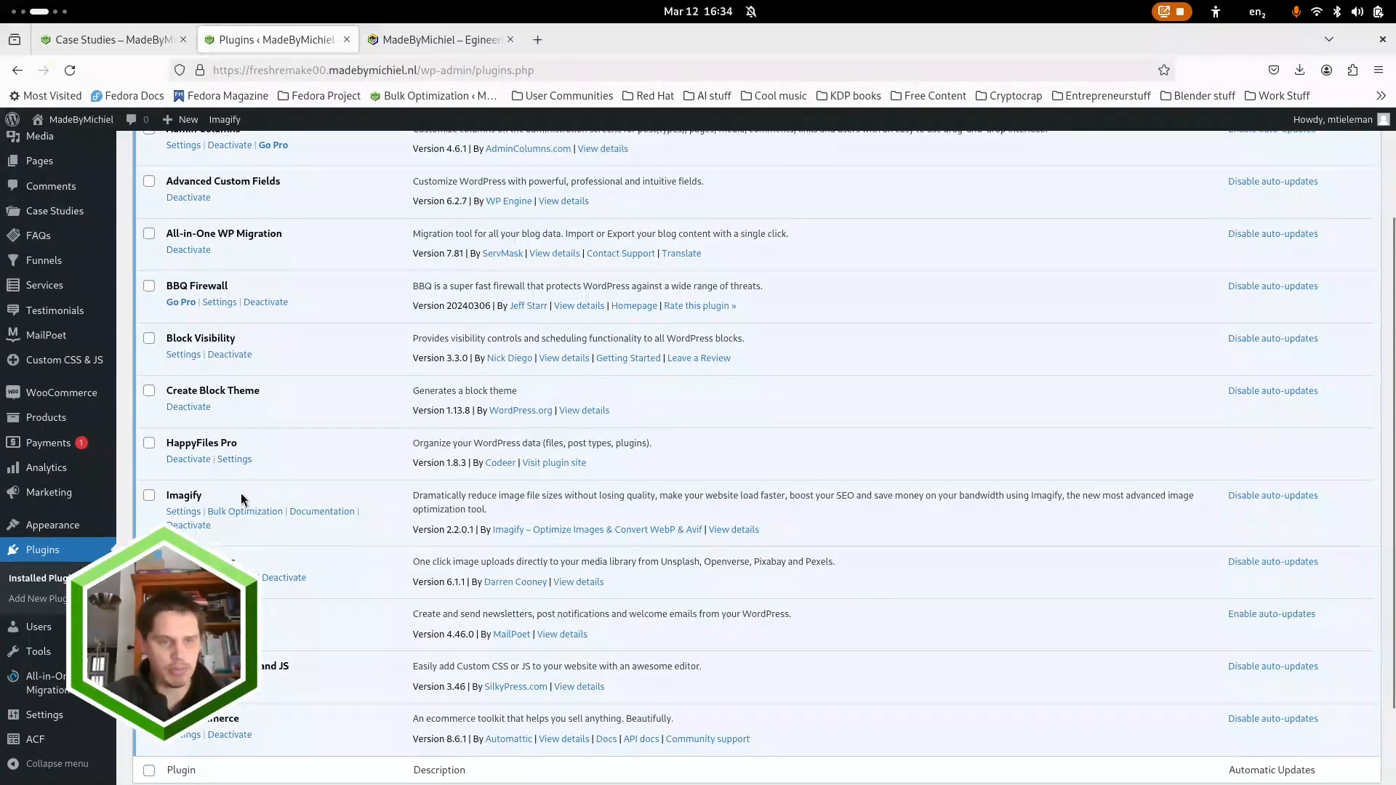
{"action": "scroll", "coordinate": [218, 498], "scroll_direction": "down", "scroll_amount": 3}
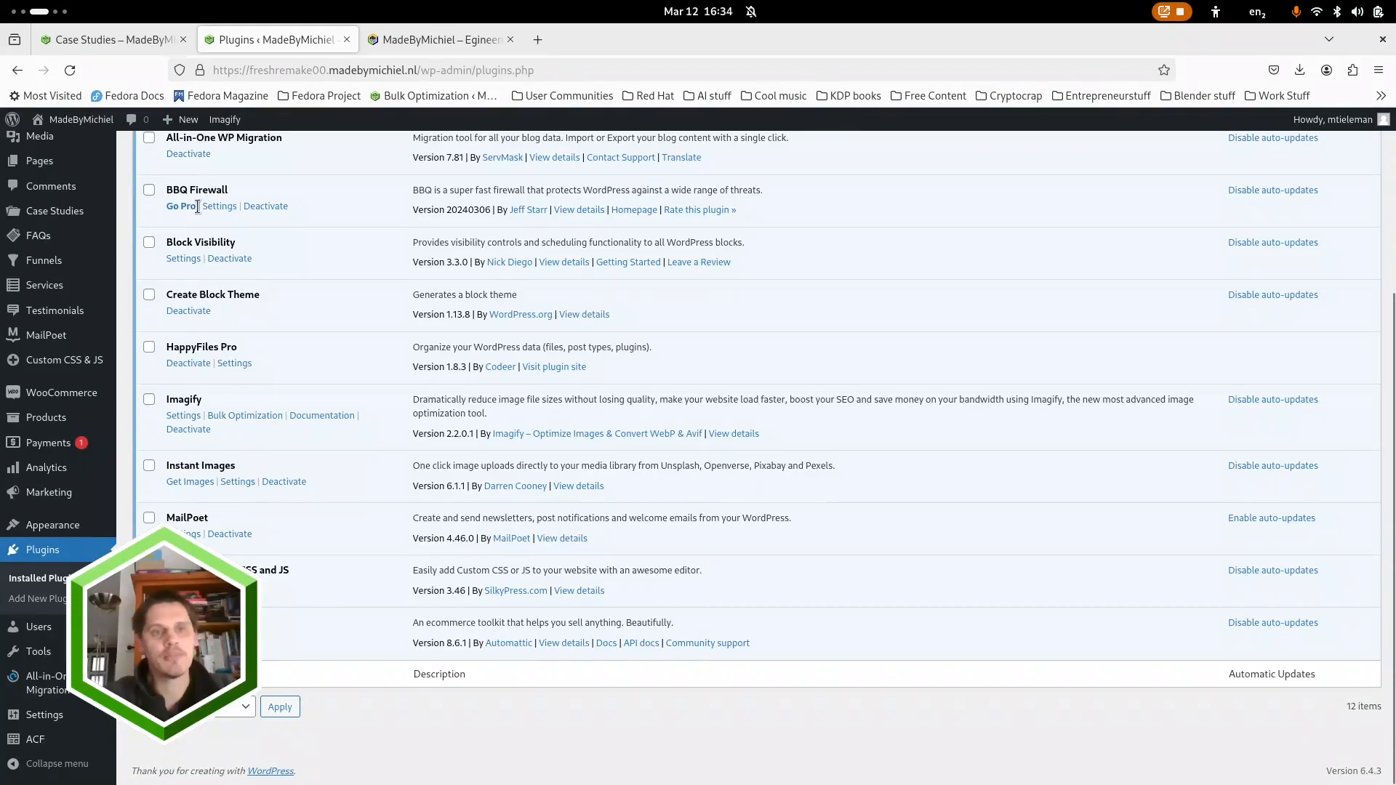
{"action": "scroll", "coordinate": [198, 206], "scroll_direction": "up", "scroll_amount": 3}
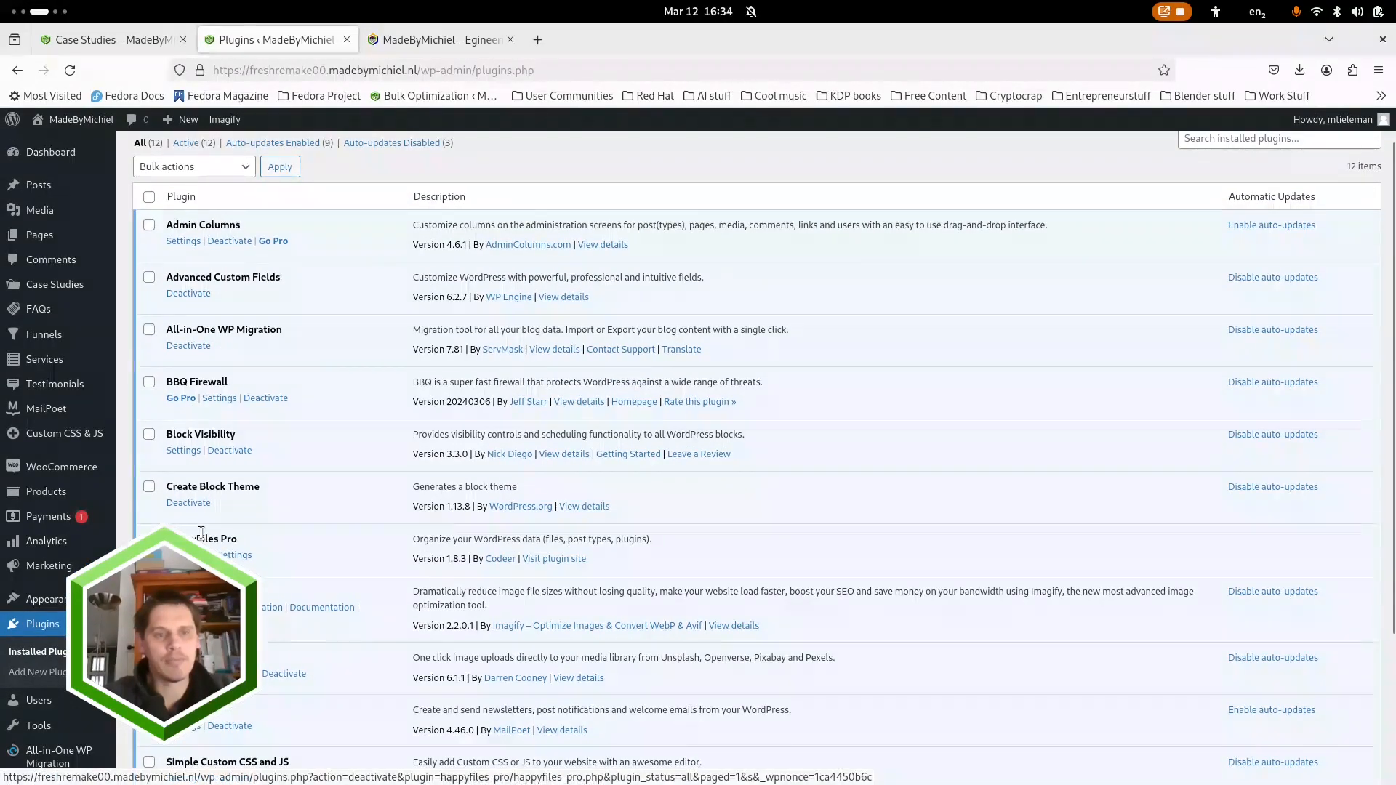
{"action": "scroll", "coordinate": [233, 556], "scroll_direction": "down", "scroll_amount": 3}
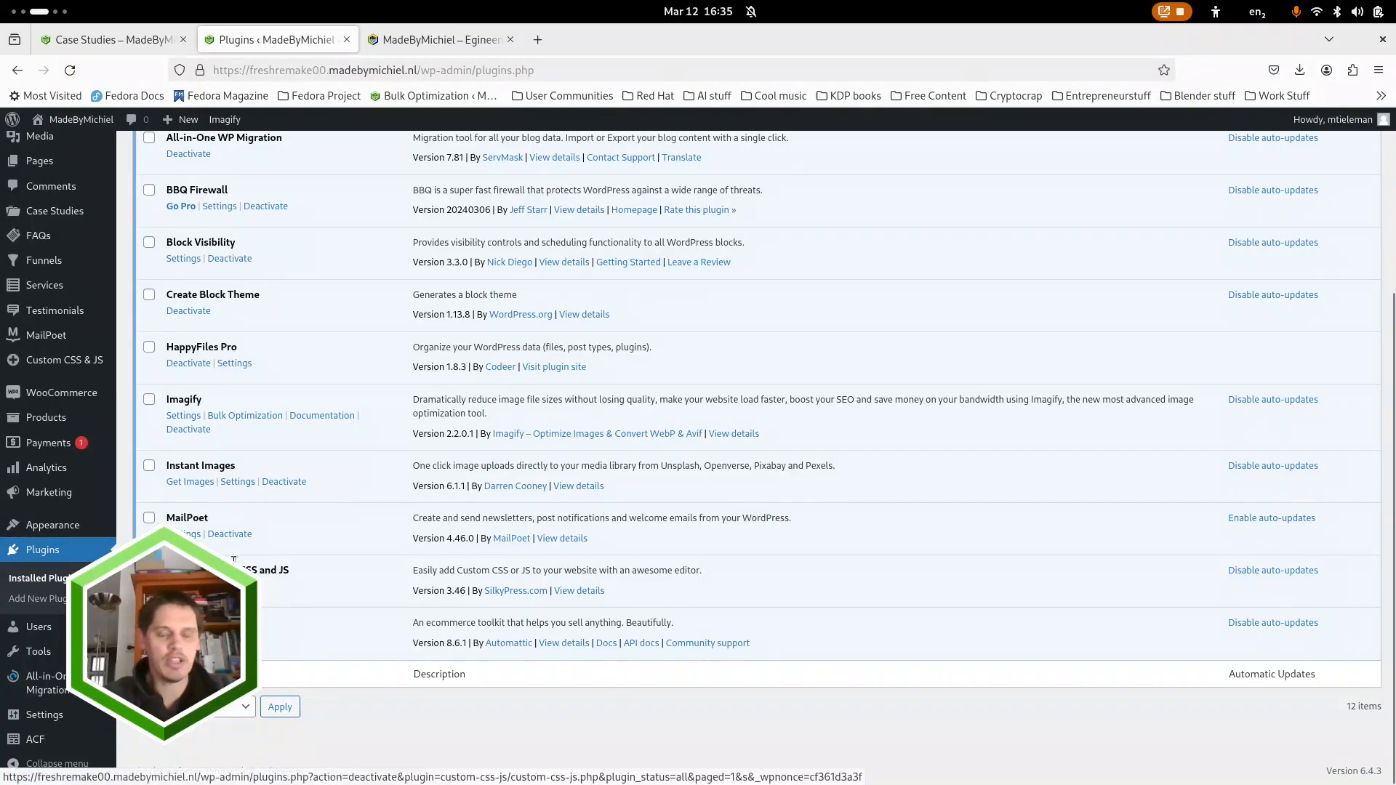
{"action": "scroll", "coordinate": [231, 541], "scroll_direction": "up", "scroll_amount": 4}
{"action": "scroll", "coordinate": [280, 476], "scroll_direction": "down", "scroll_amount": 5}
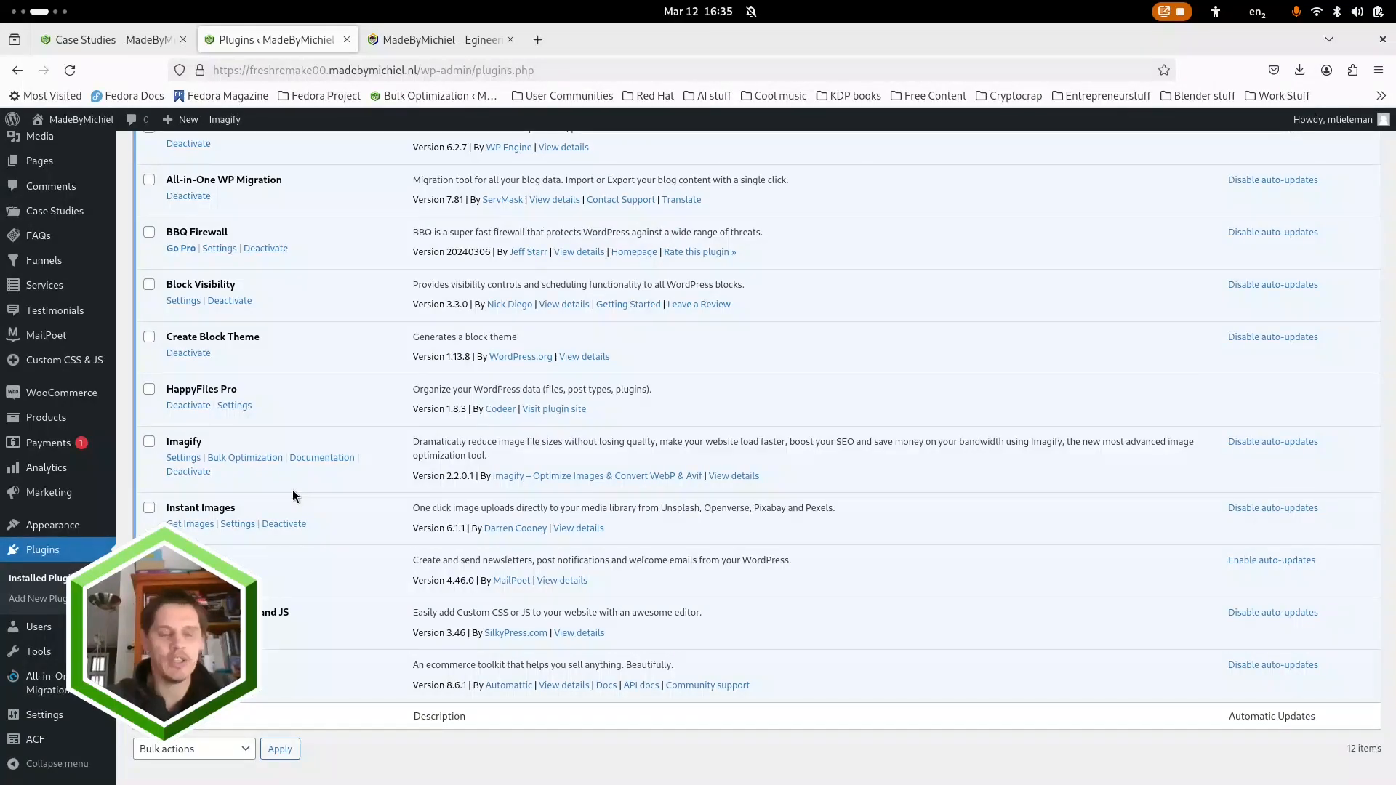
Step: View the custom post types defined in ACF, and open the dashboard's list of Case Studies
{"action": "mouse_move", "coordinate": [42, 746]}
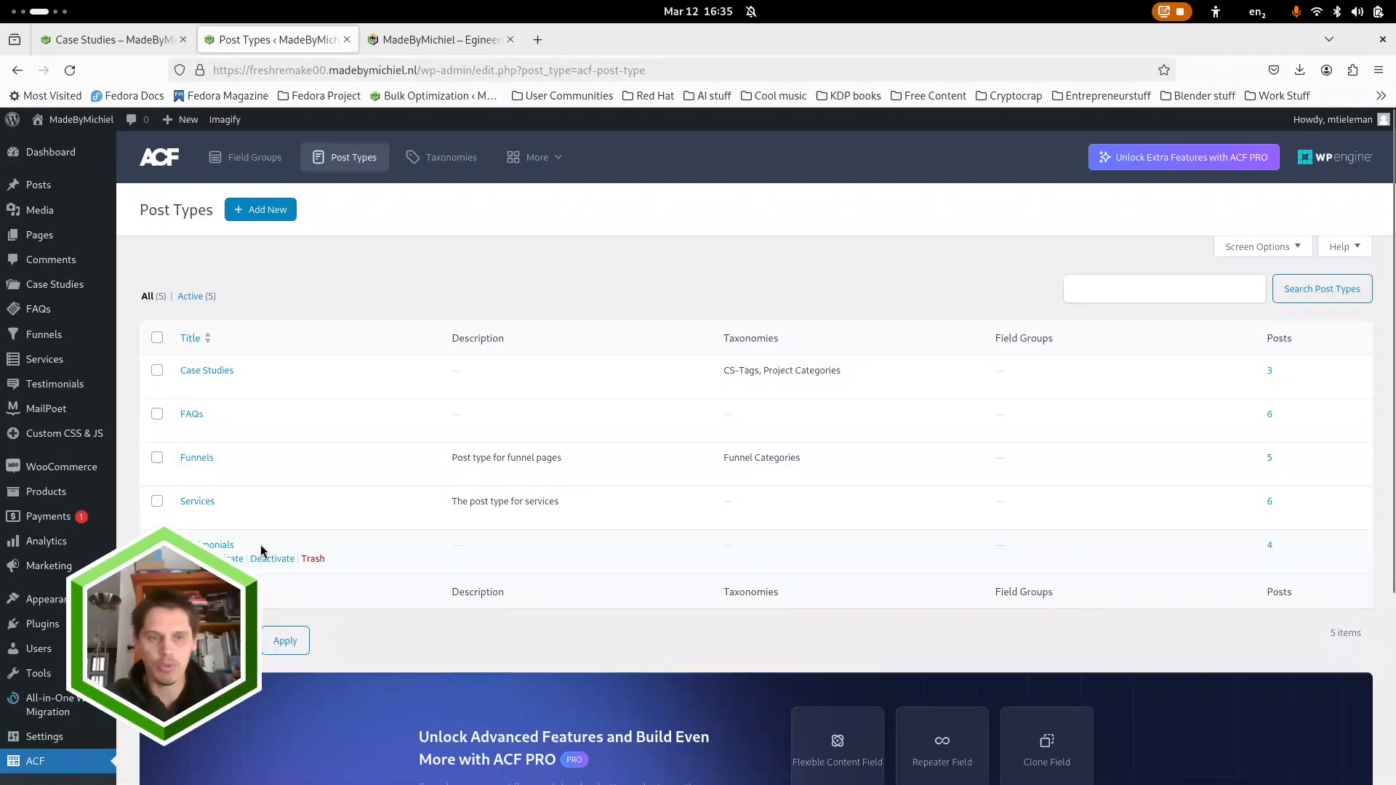
{"action": "scroll", "coordinate": [276, 320], "scroll_direction": "down", "scroll_amount": 2}
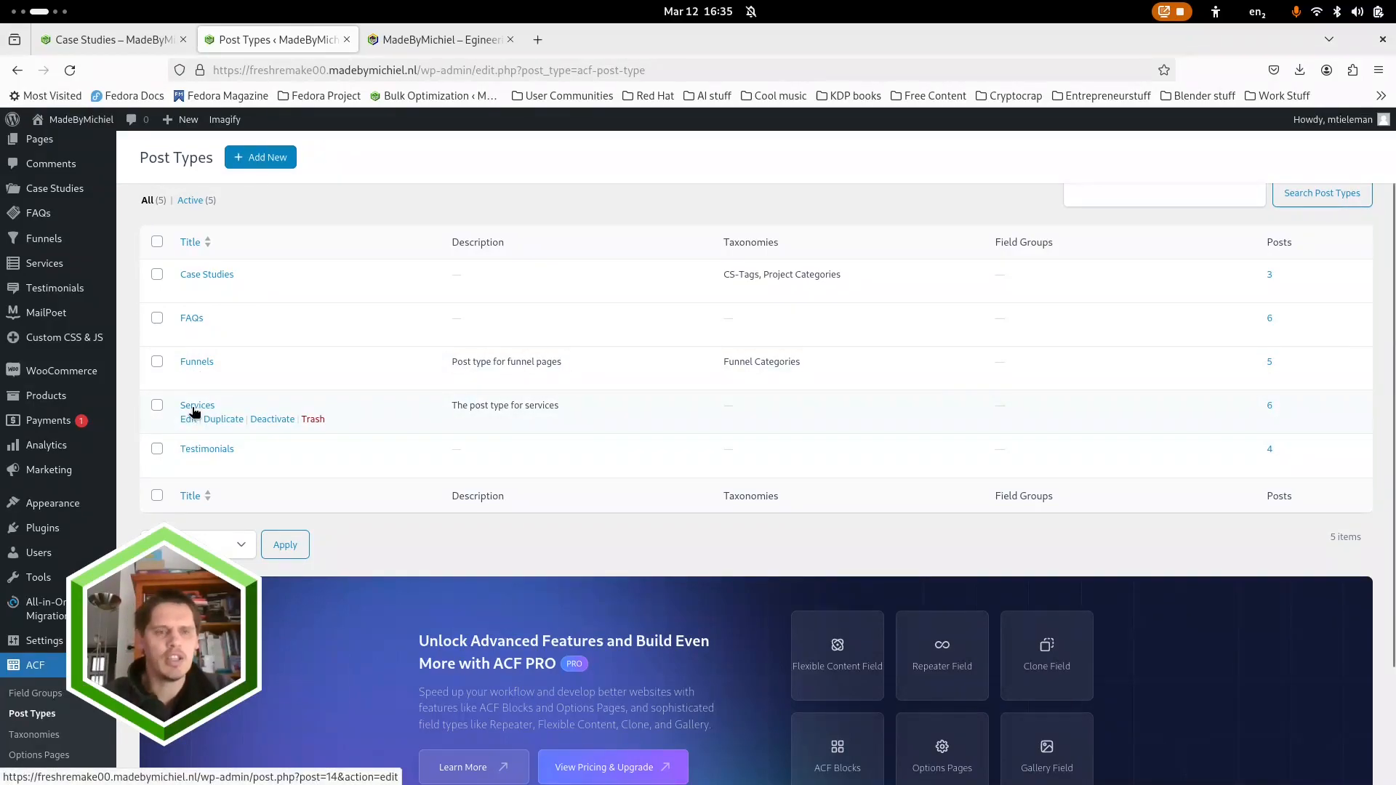
{"action": "scroll", "coordinate": [293, 308], "scroll_direction": "up", "scroll_amount": 3}
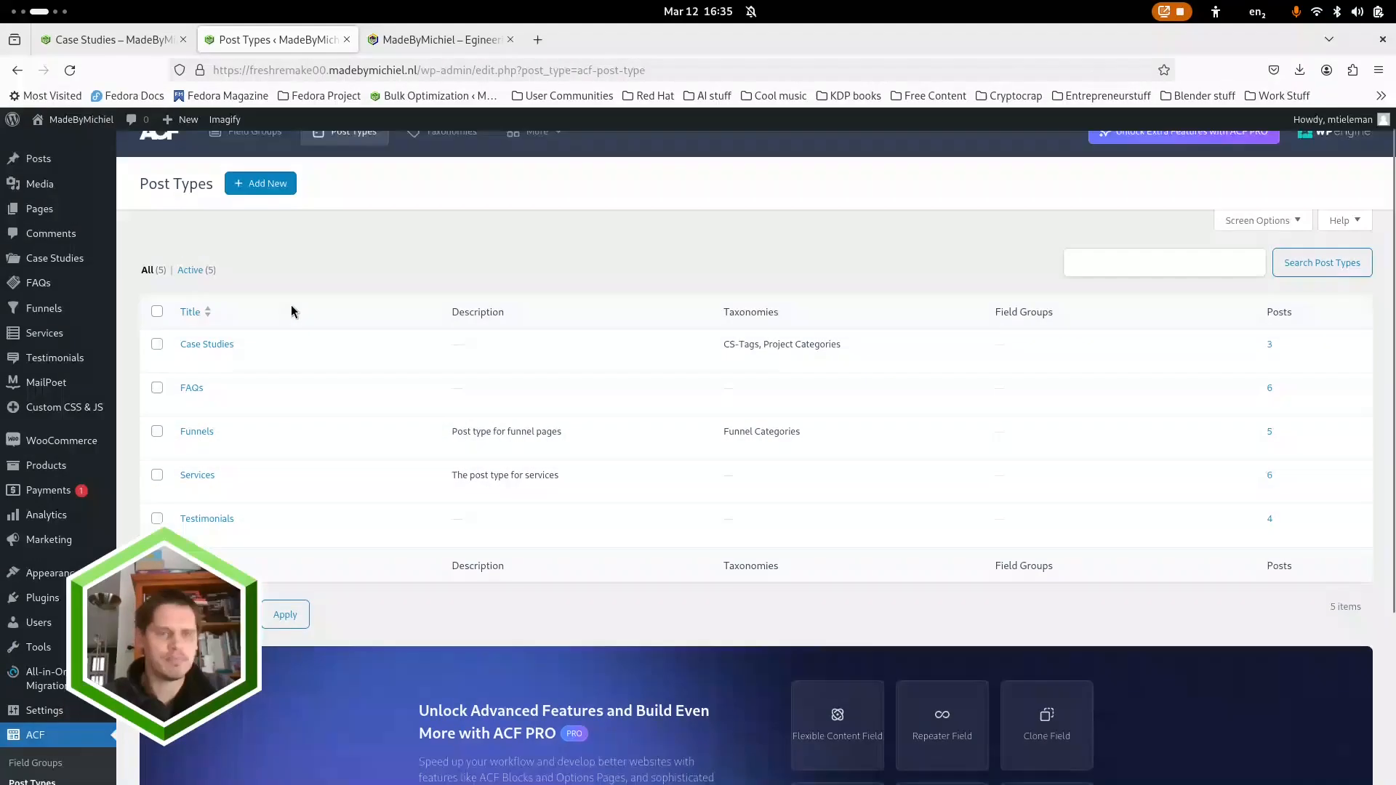
{"action": "mouse_move", "coordinate": [46, 290]}
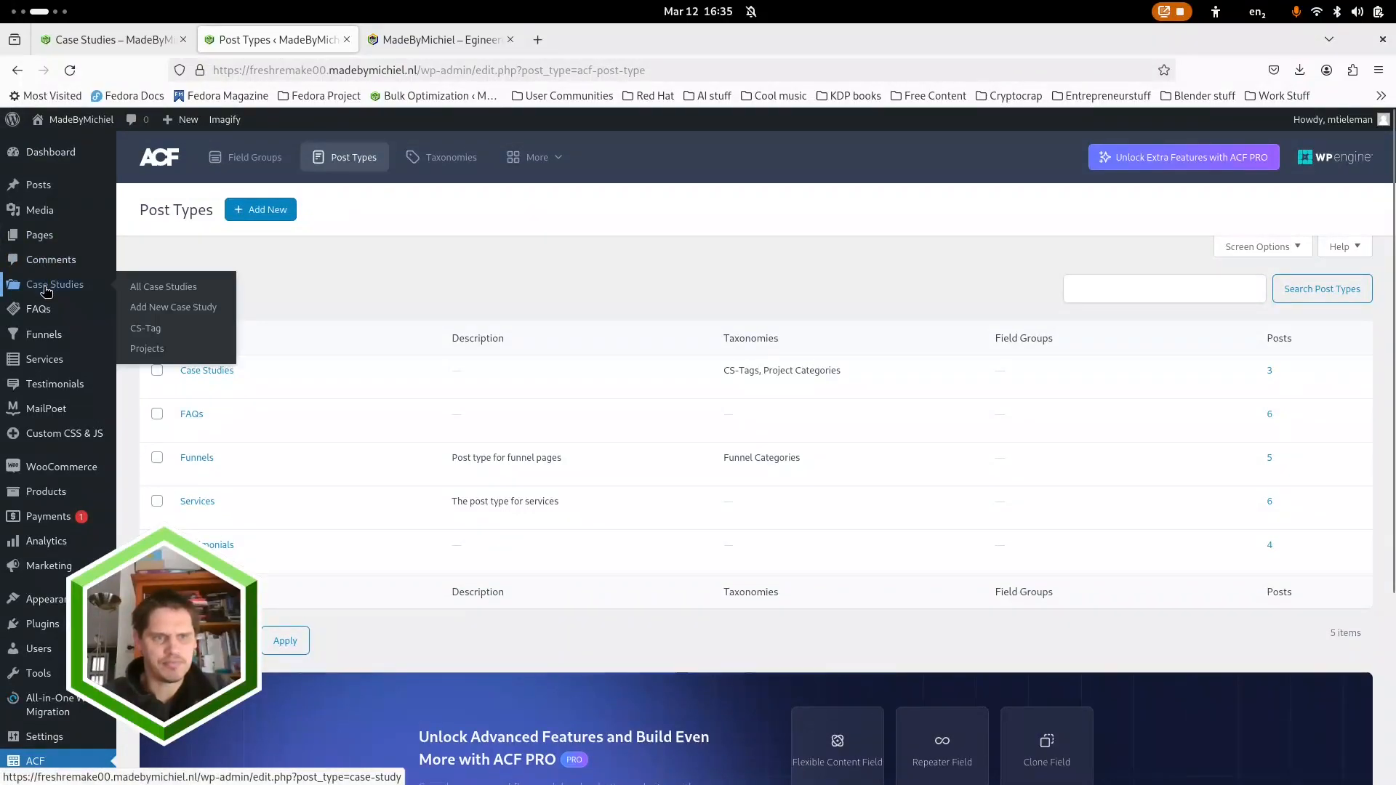
{"action": "left_click", "coordinate": [46, 291]}
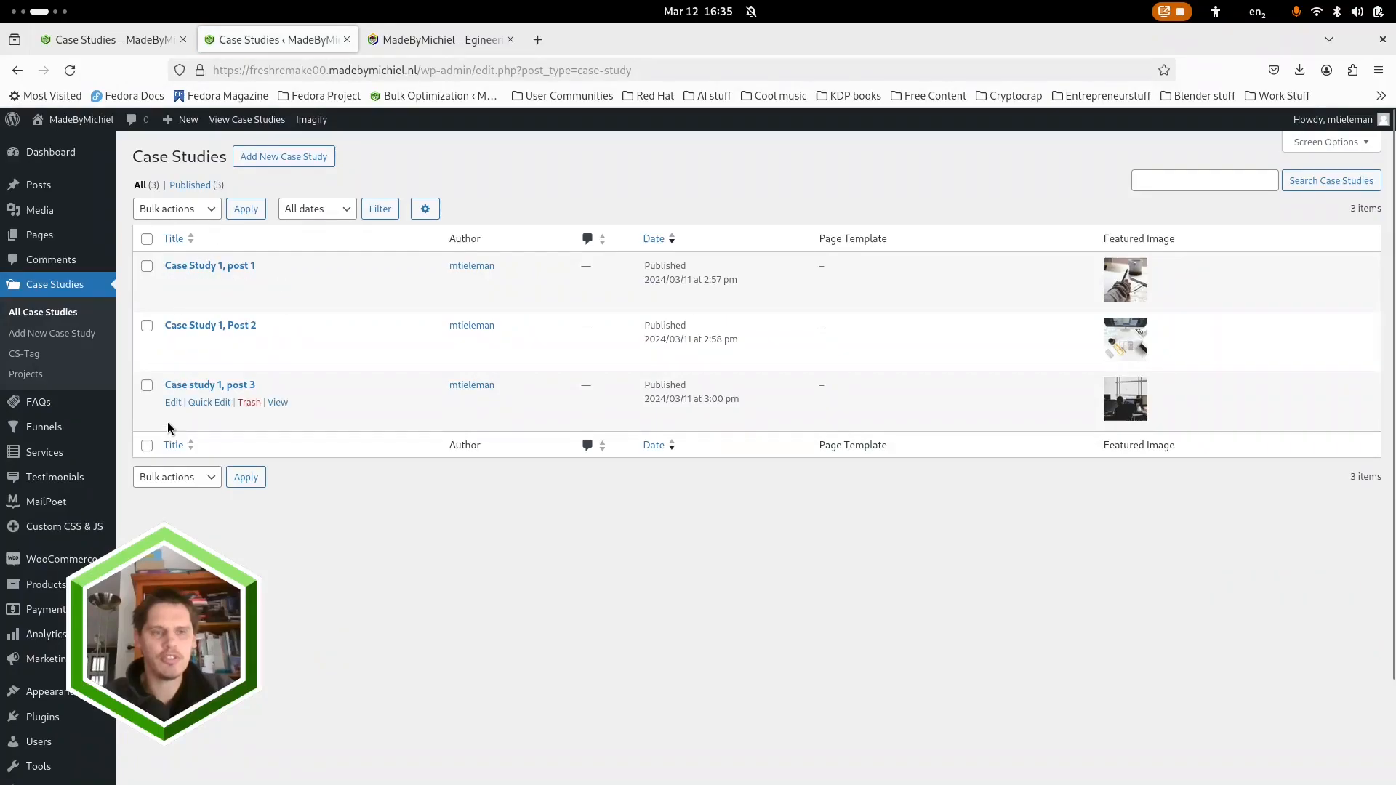
{"action": "scroll", "coordinate": [56, 534], "scroll_direction": "down", "scroll_amount": 3}
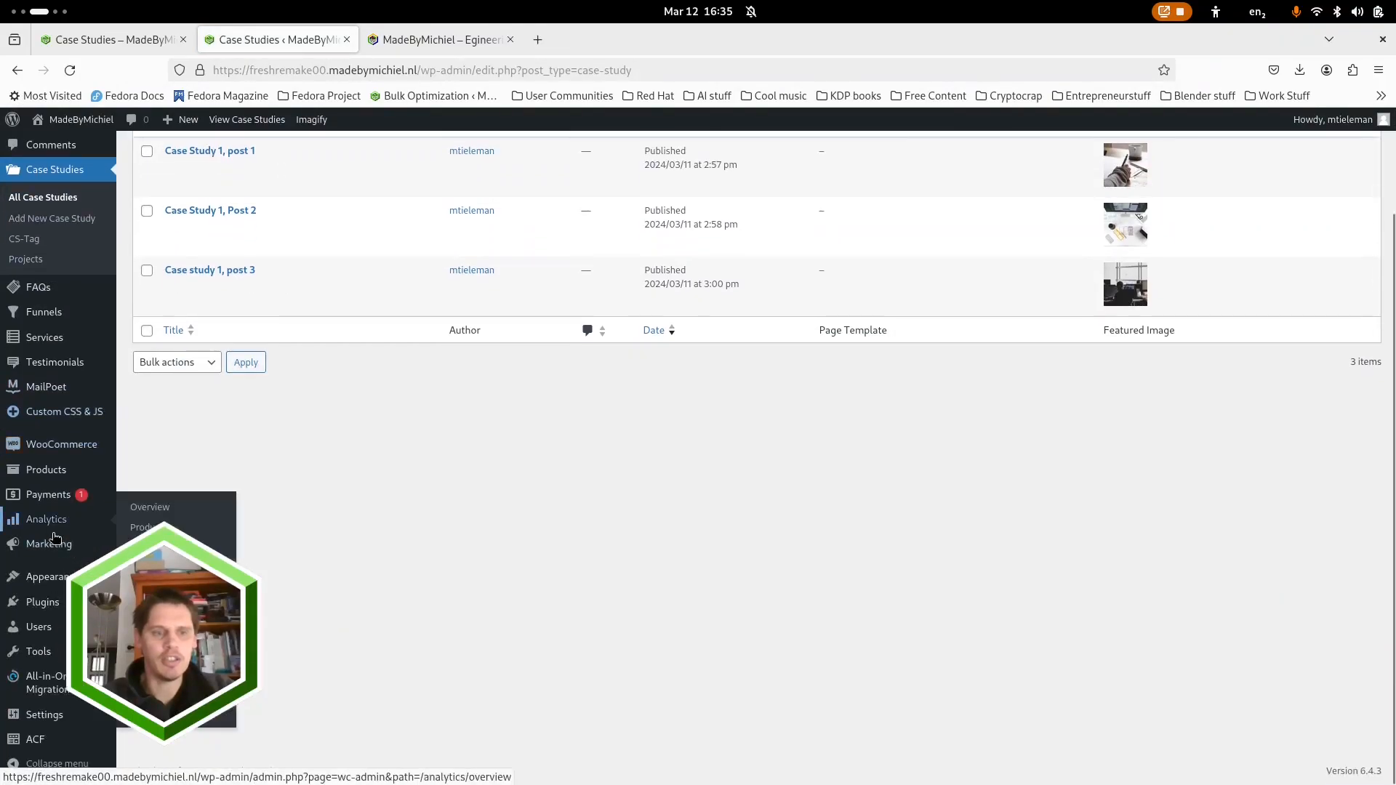
Step: View the ACF taxonomies, and check which category entries the custom post types offer
{"action": "left_click", "coordinate": [38, 746]}
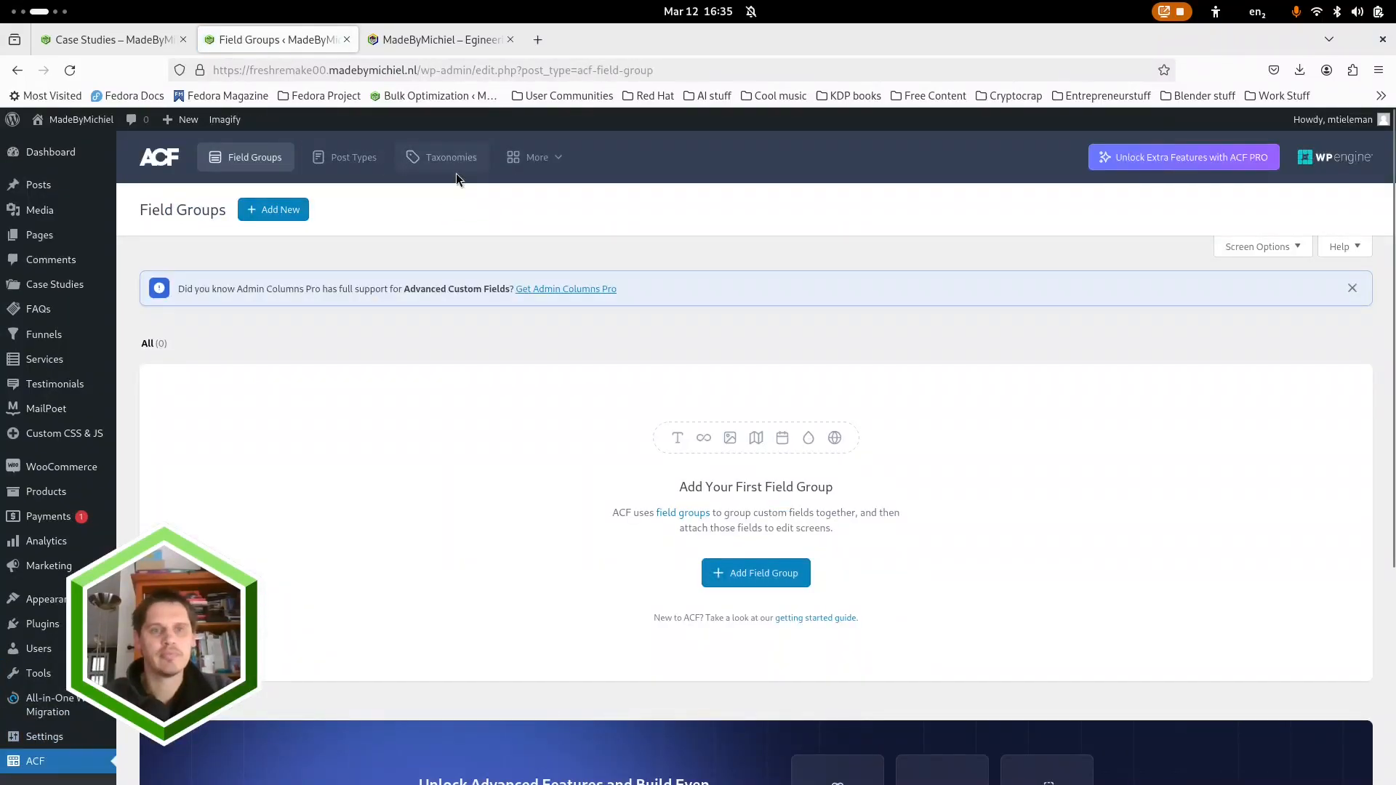
{"action": "left_click", "coordinate": [446, 165]}
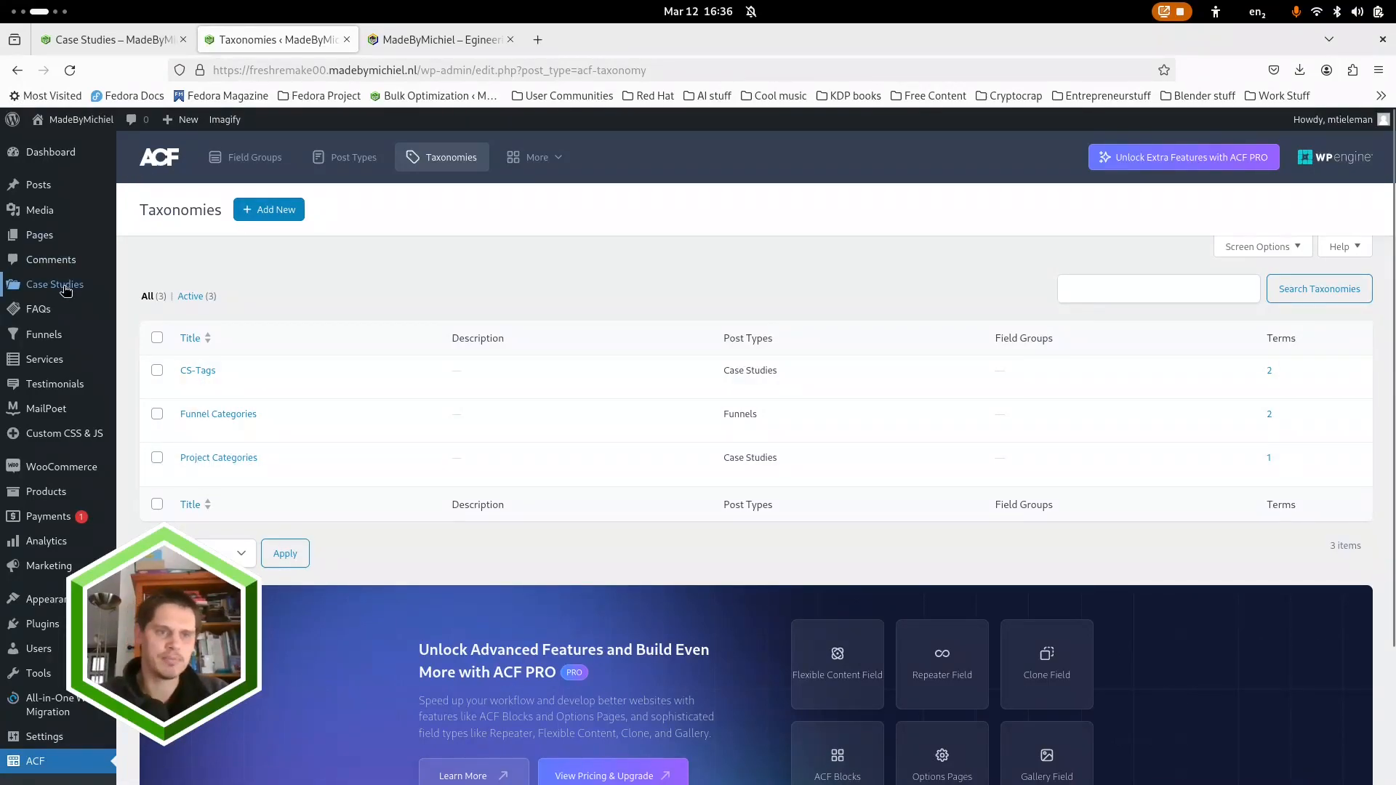
{"action": "mouse_move", "coordinate": [37, 242]}
{"action": "mouse_move", "coordinate": [33, 319]}
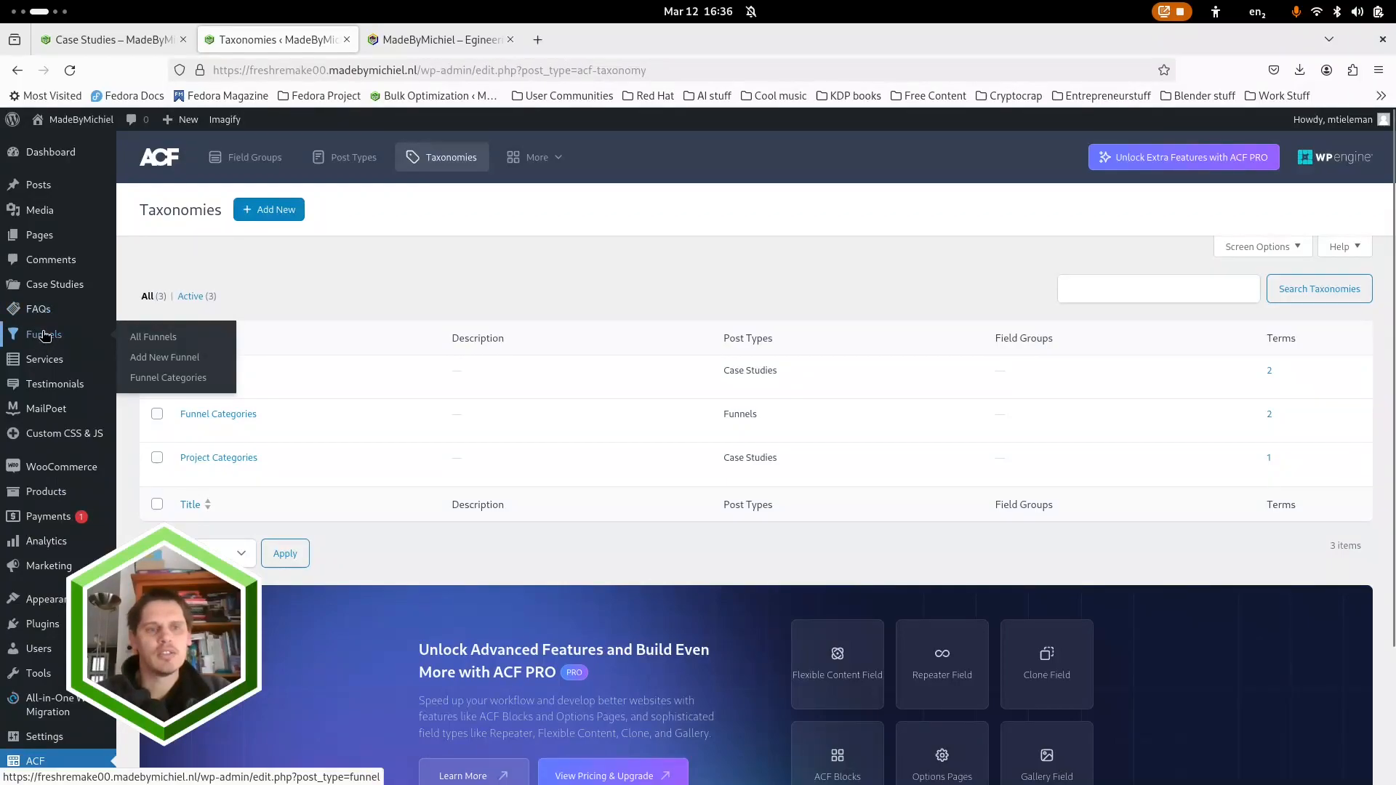
Step: View the Case Studies list again, open the FAQ 6 entry in the editor, and leave the editor
{"action": "mouse_move", "coordinate": [41, 293]}
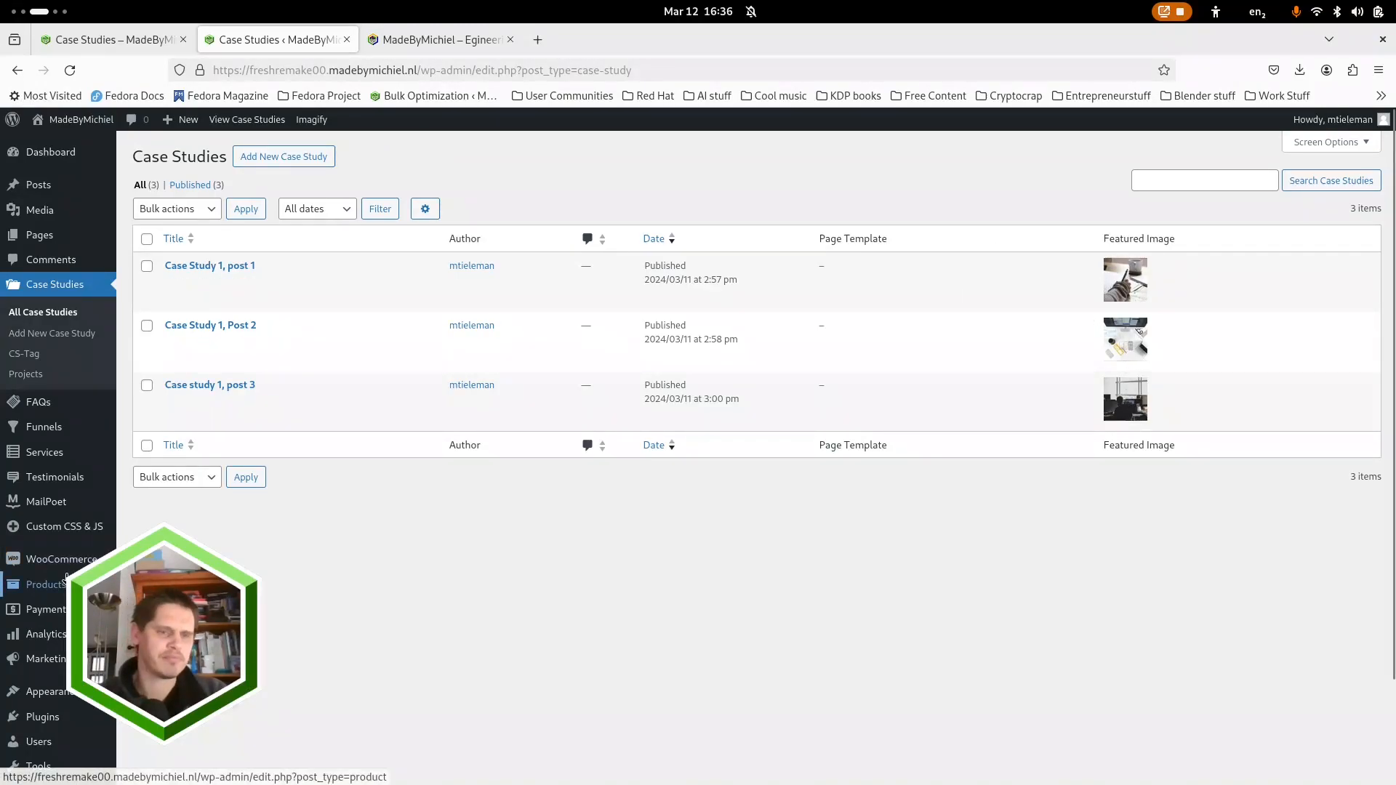
{"action": "mouse_move", "coordinate": [41, 404]}
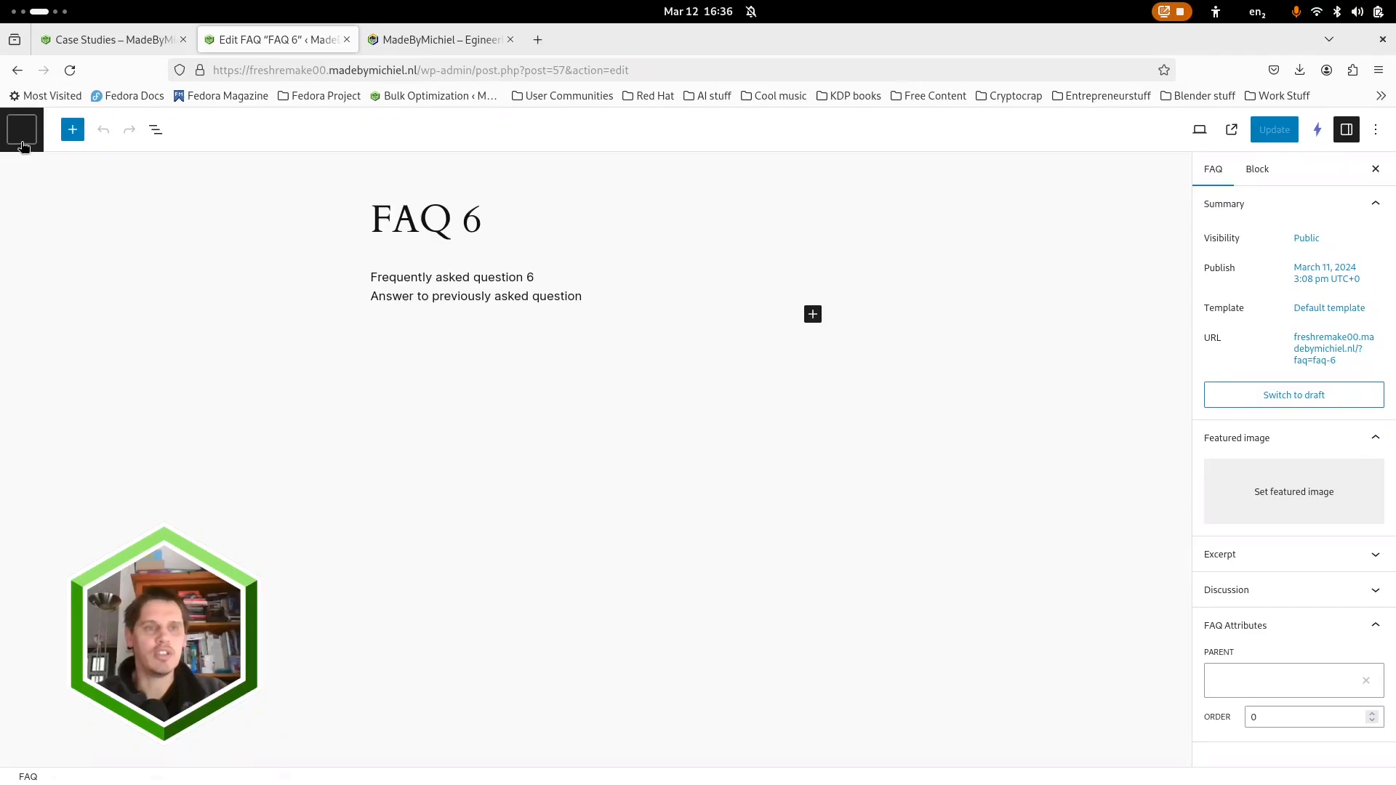
{"action": "left_click", "coordinate": [22, 135]}
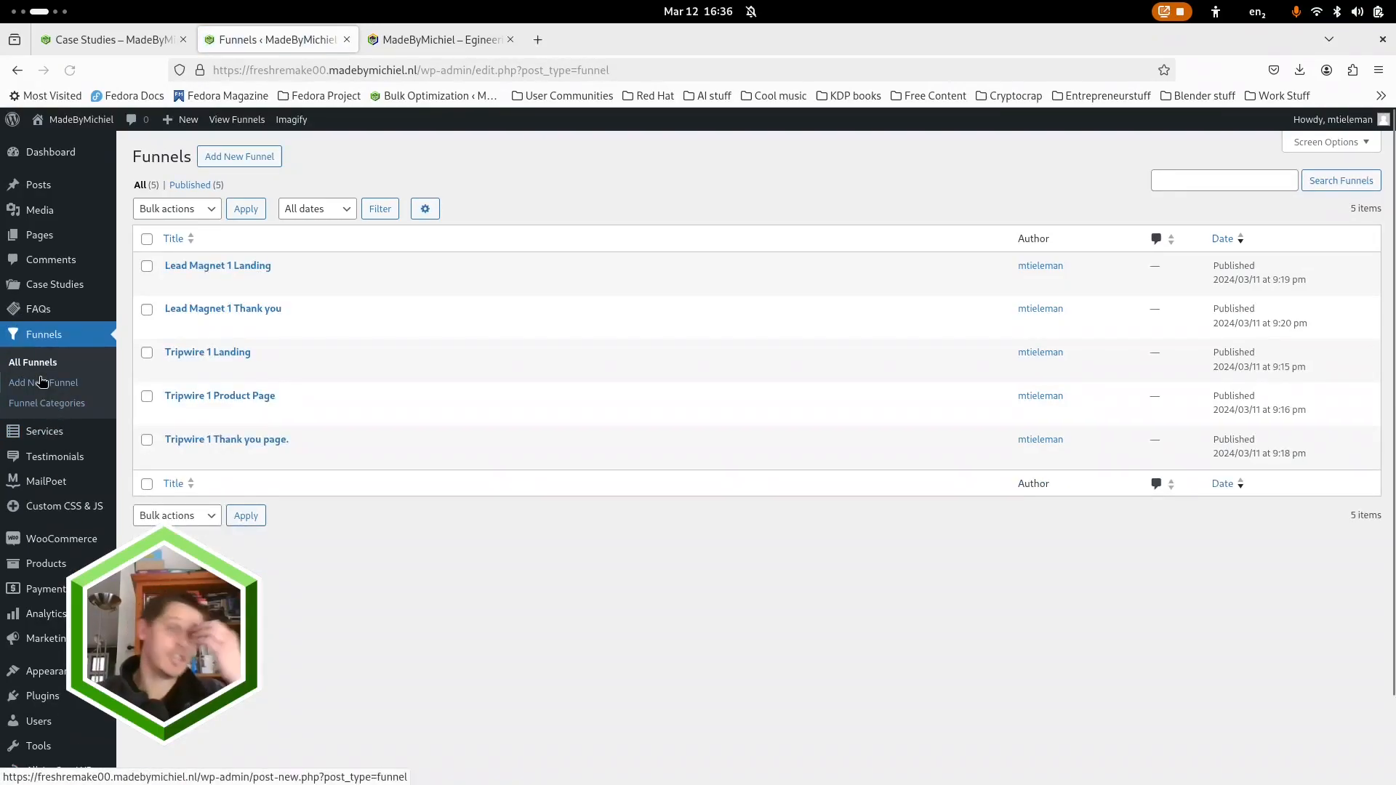
Step: Open the Lead Magnet 1 Landing funnel in the editor and add a MailPoet Subscription Form block below its text
{"action": "middle_click", "coordinate": [213, 268]}
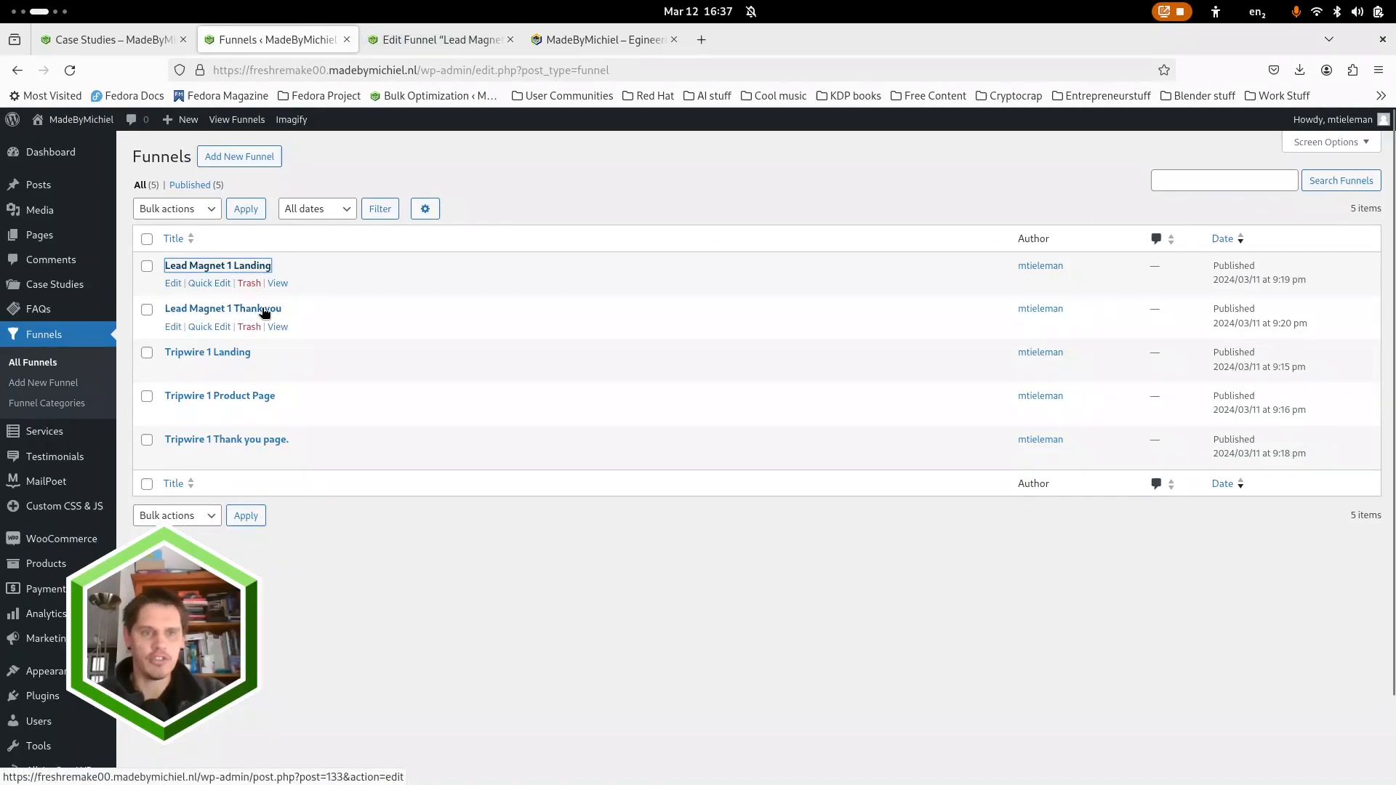
{"action": "left_click", "coordinate": [403, 40]}
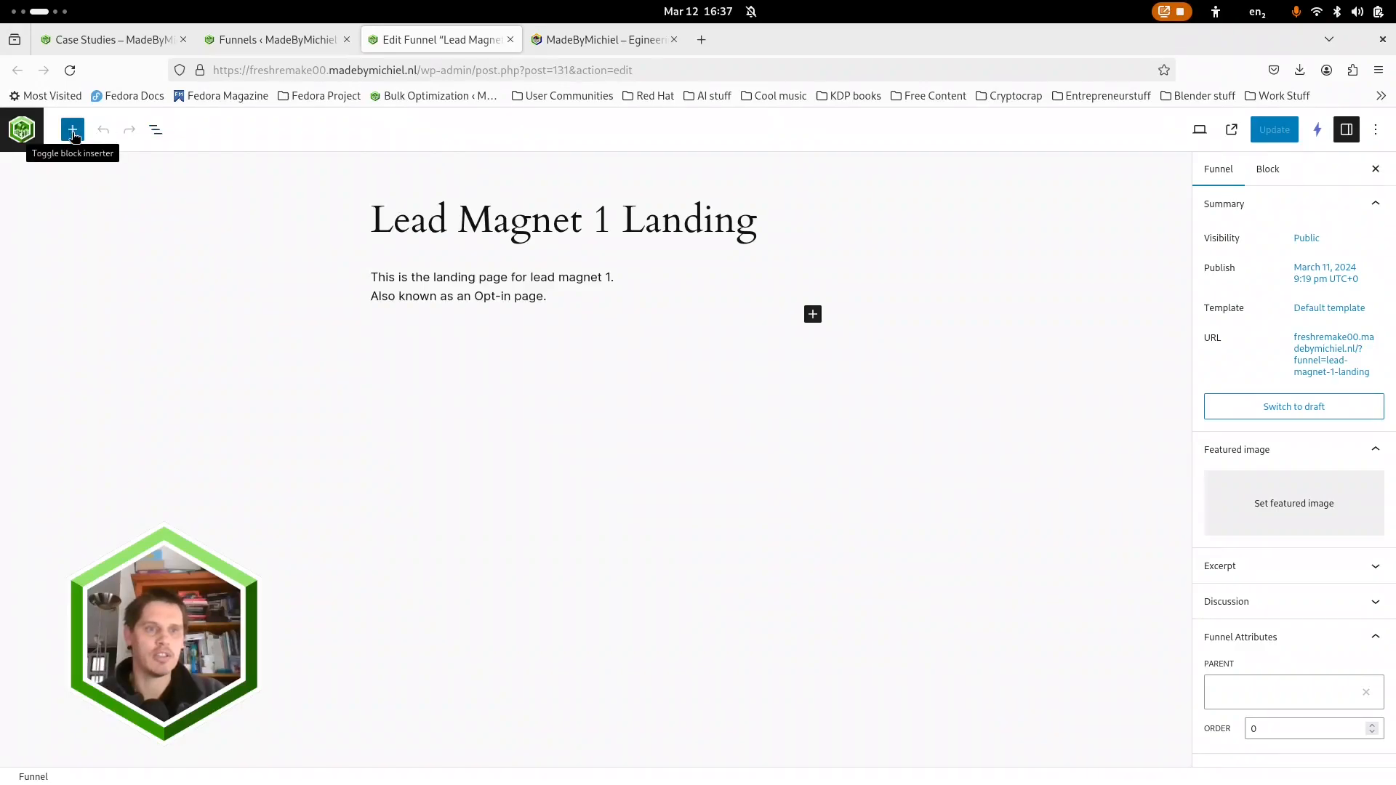
{"action": "left_click", "coordinate": [159, 140]}
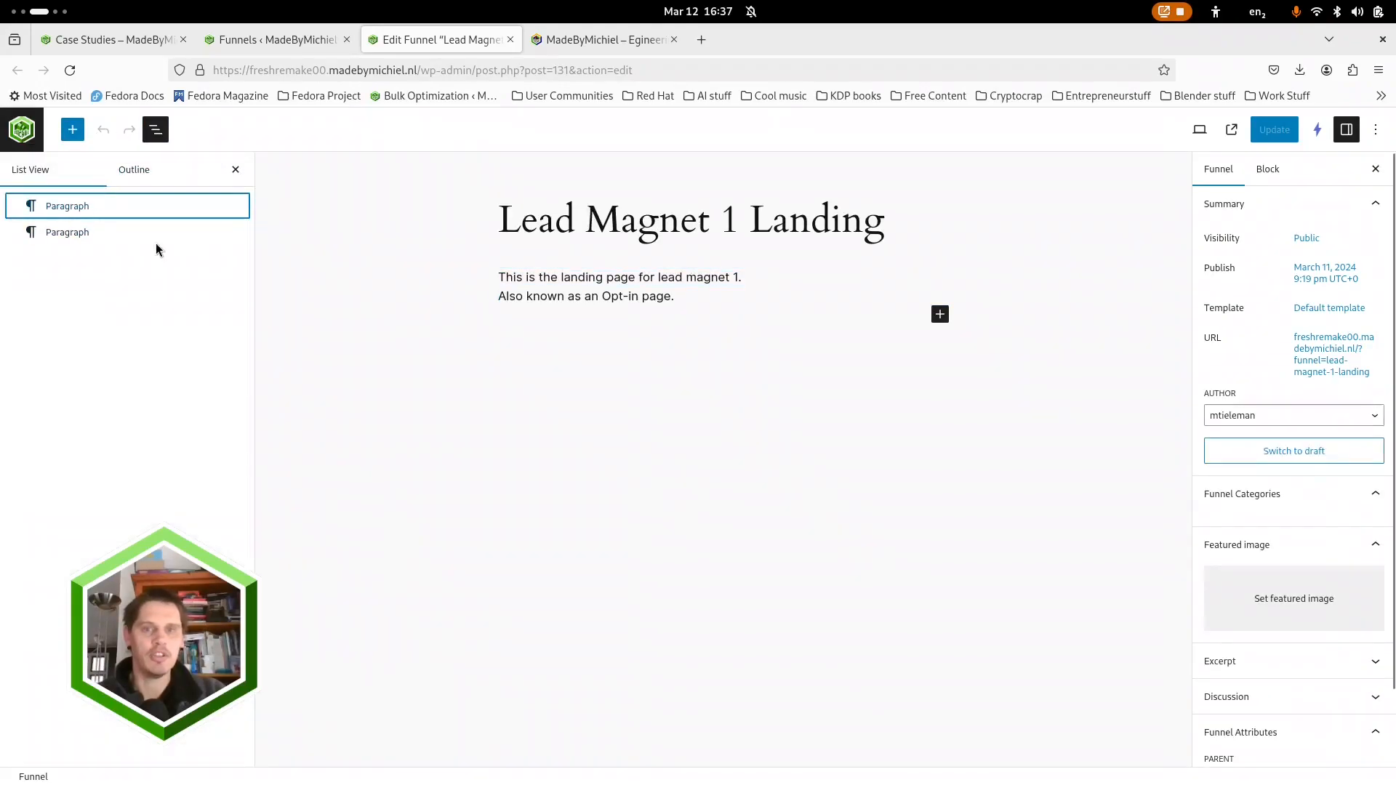
{"action": "left_click", "coordinate": [72, 131]}
{"action": "type", "text": "mailp"}
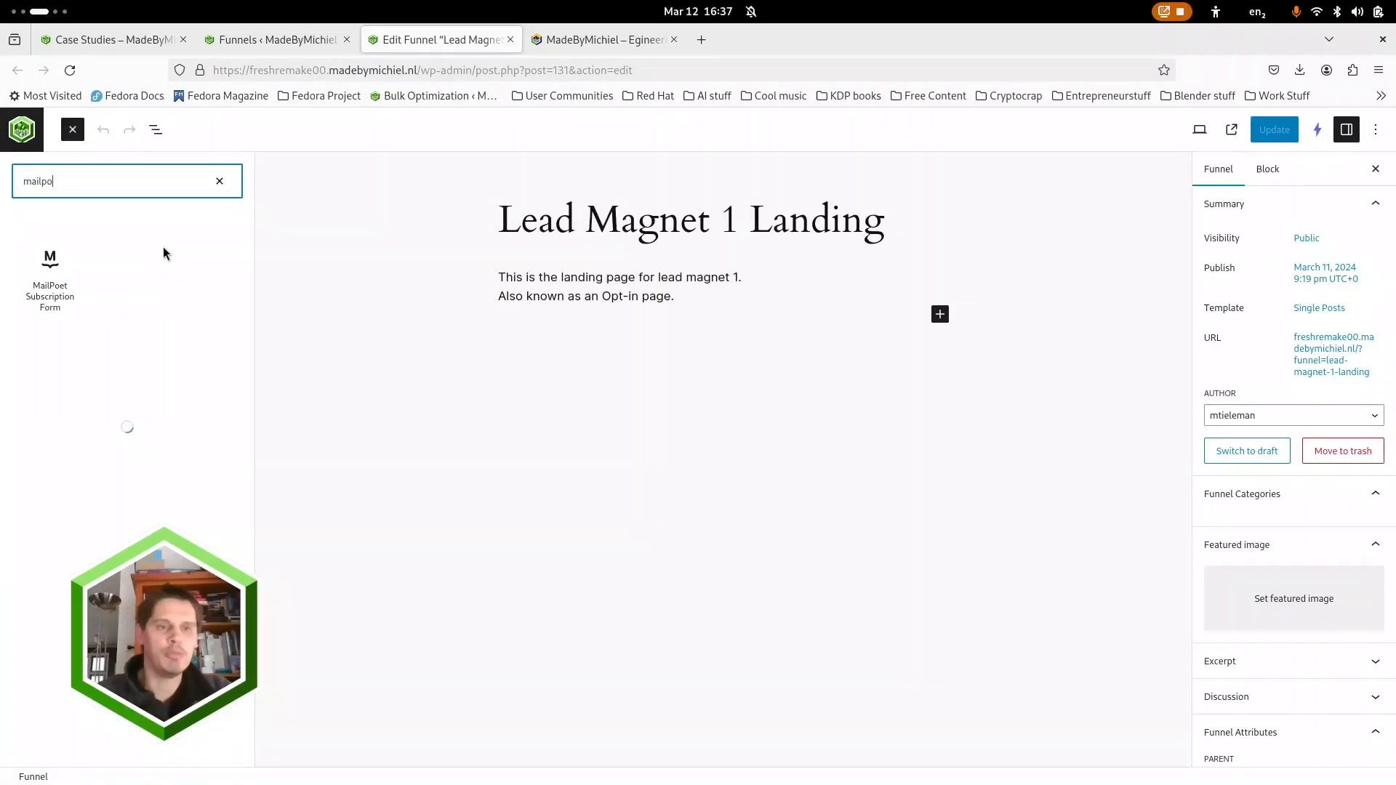
{"action": "type", "text": "o"}
{"action": "left_click", "coordinate": [52, 280]}
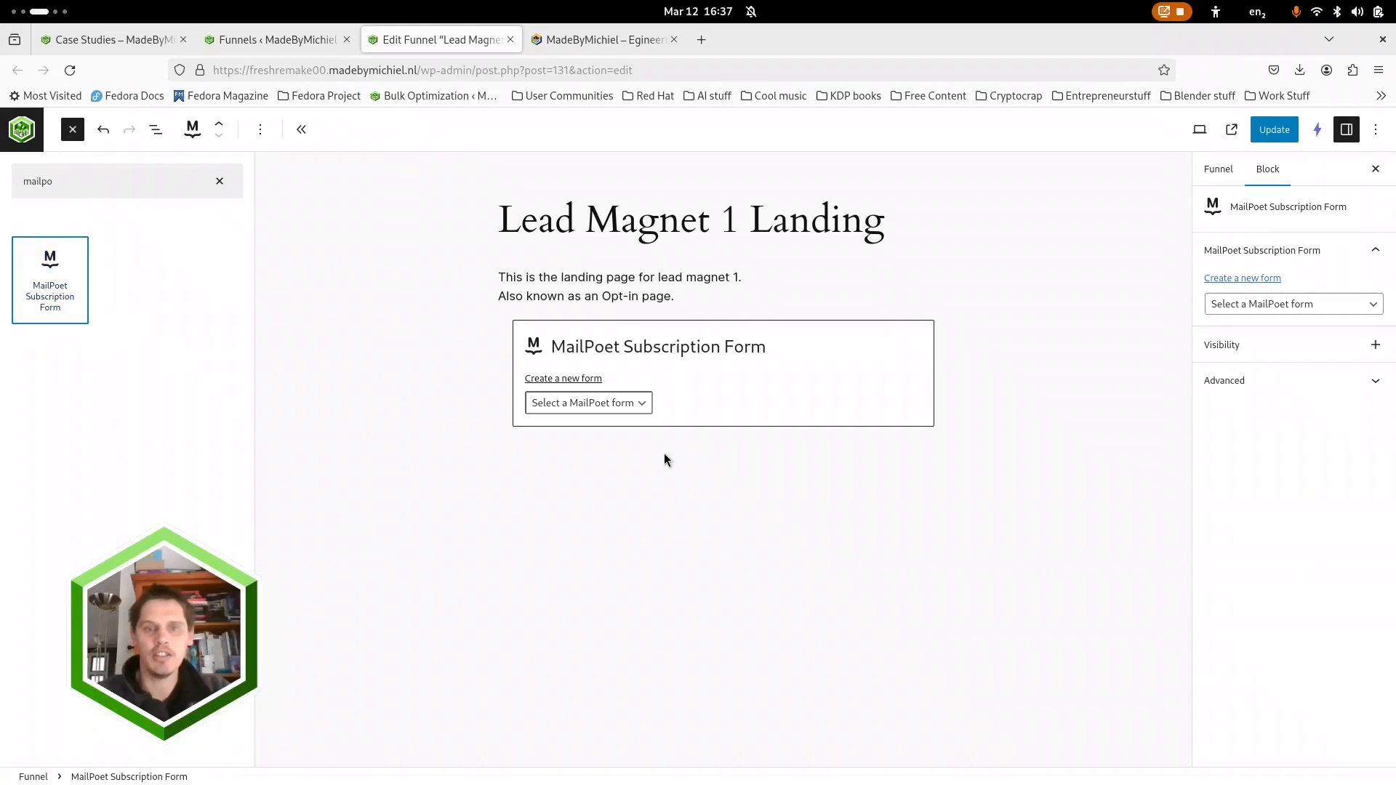
Step: Set the subscription block to the Opt-in form and update the Lead Magnet 1 Landing funnel
{"action": "left_click", "coordinate": [1270, 136]}
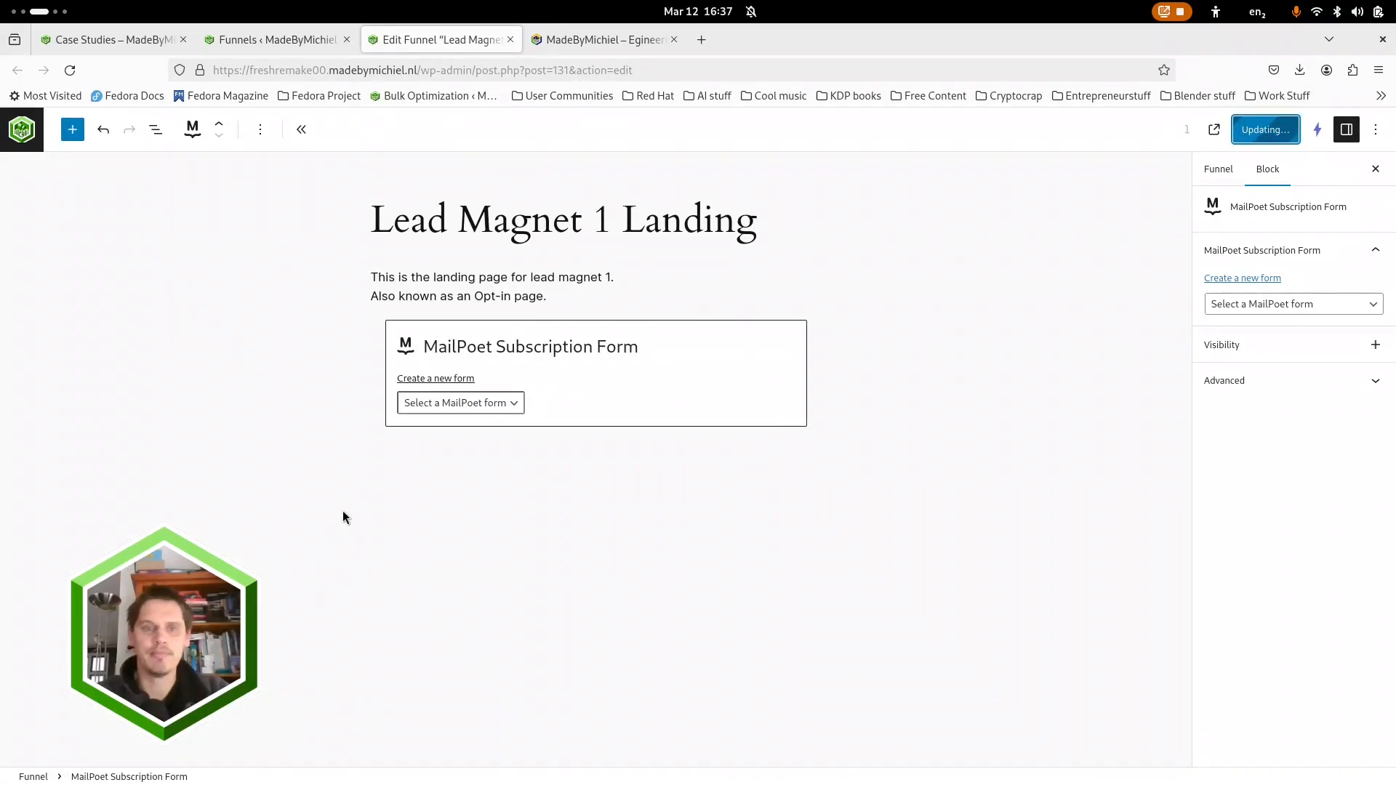
{"action": "left_click", "coordinate": [511, 407]}
{"action": "left_click", "coordinate": [421, 448]}
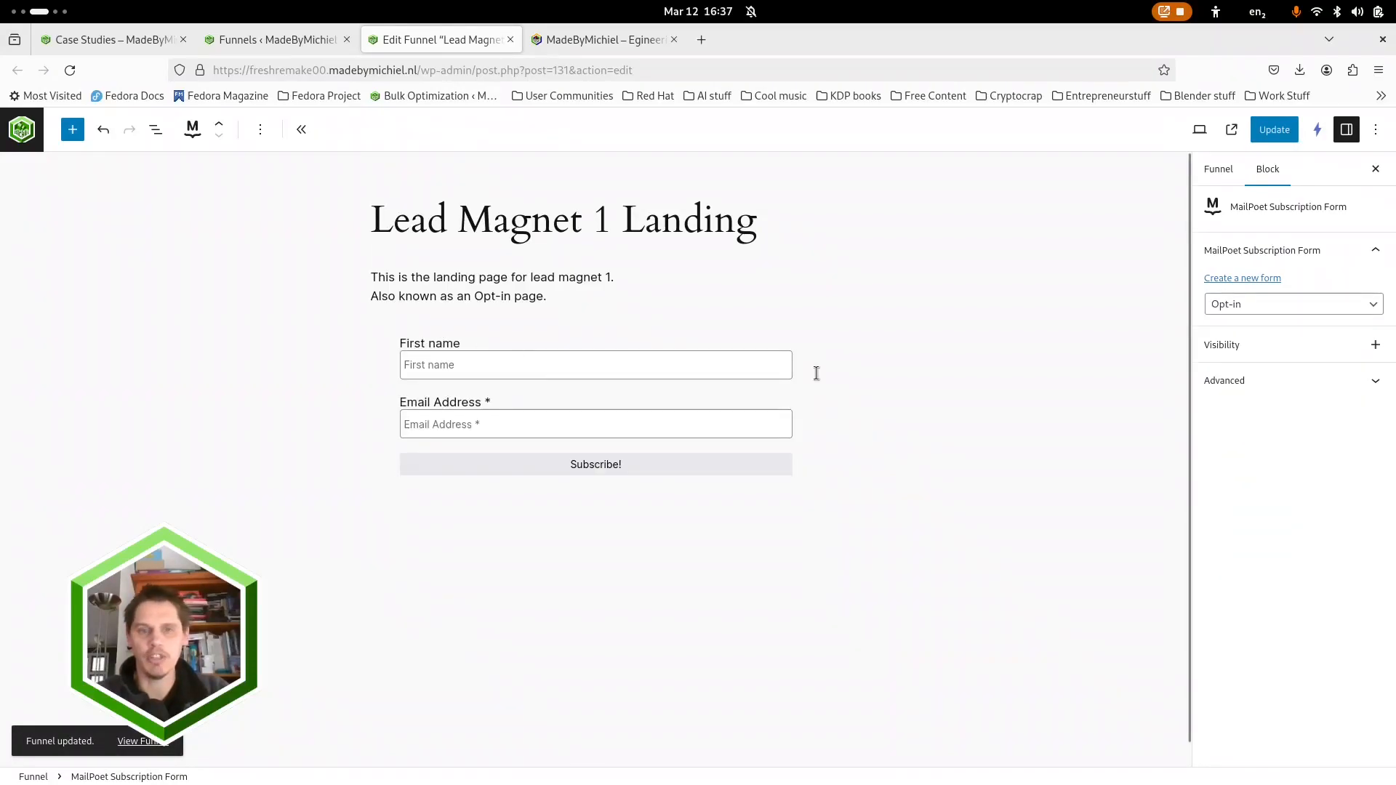
{"action": "left_click", "coordinate": [1276, 136]}
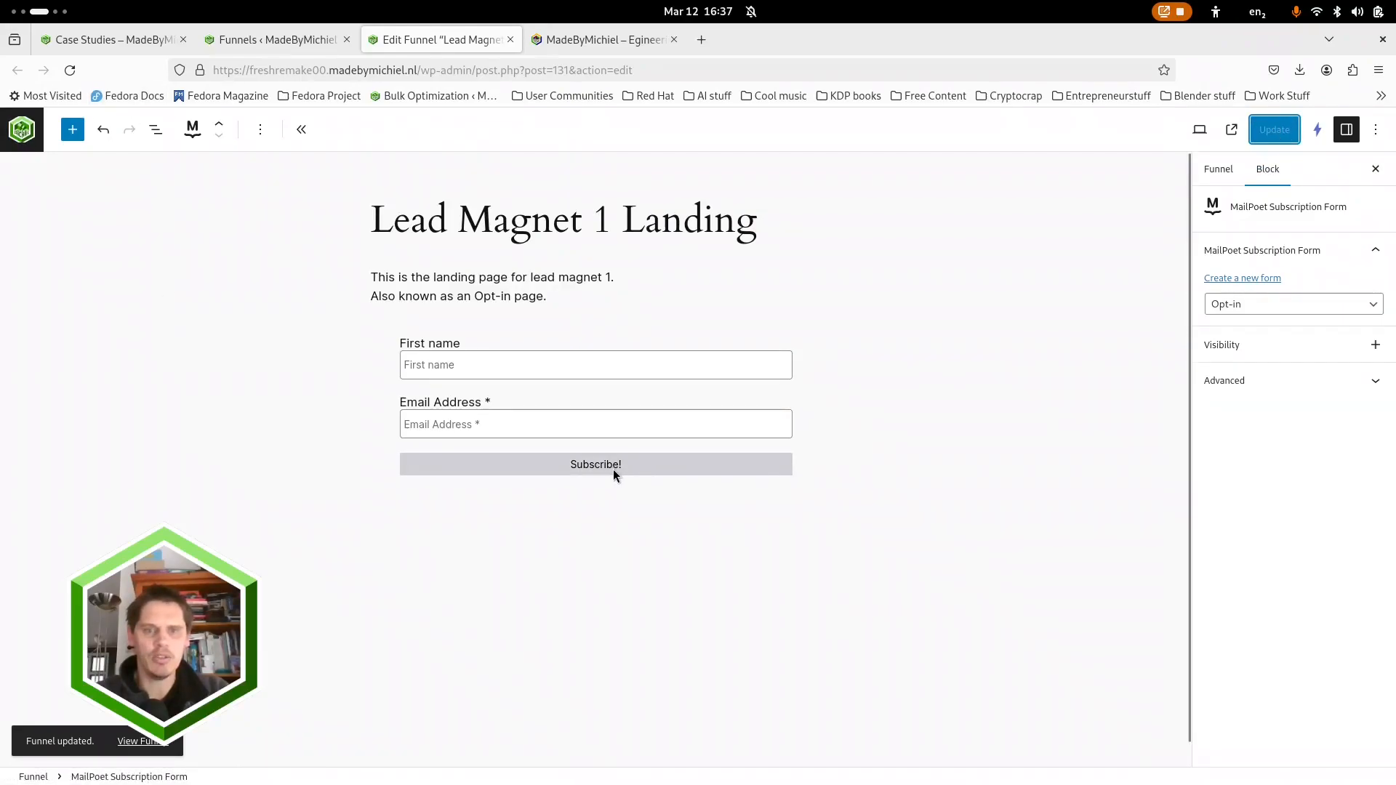
Step: View the Funnel Categories, and open the Admin Columns settings for the Funnels post type
{"action": "left_click", "coordinate": [22, 129]}
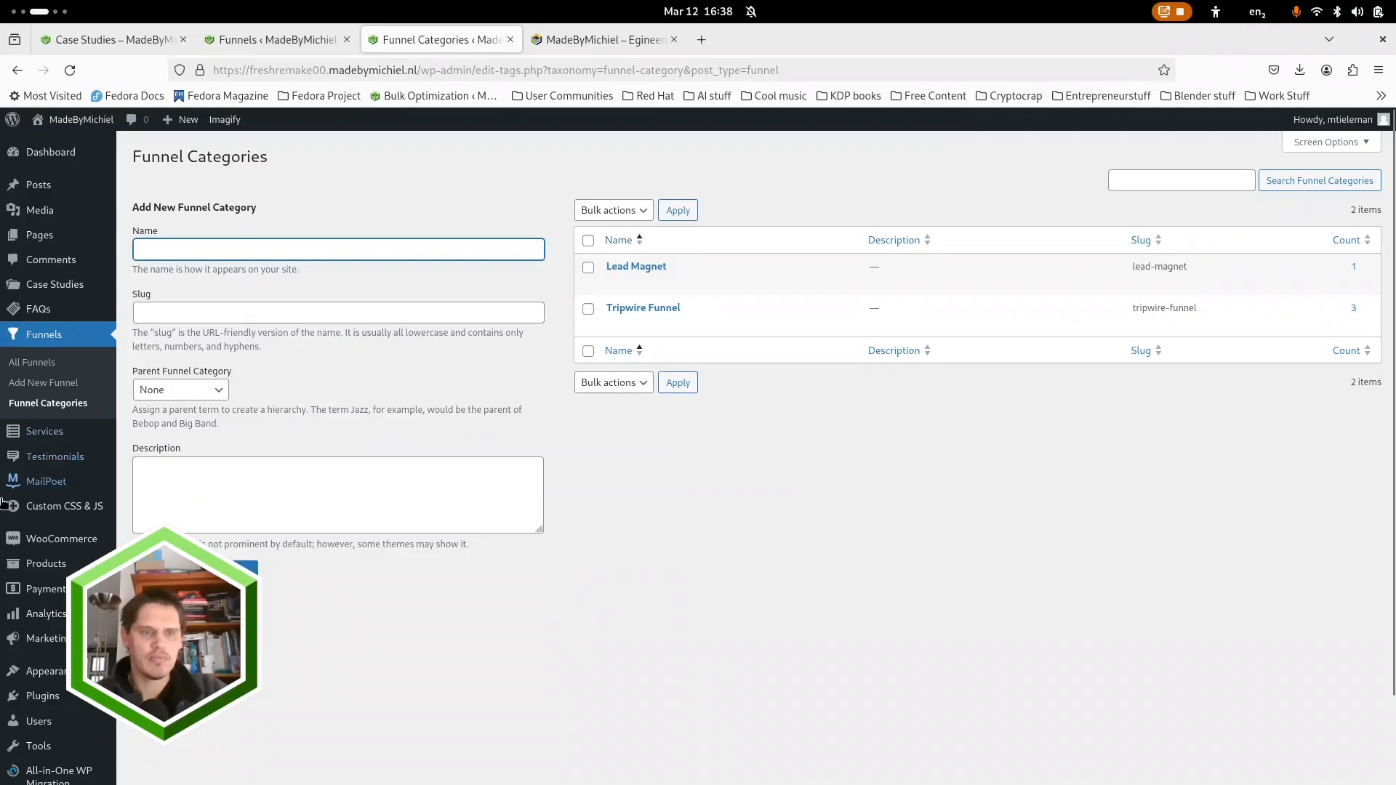
{"action": "scroll", "coordinate": [36, 727], "scroll_direction": "down", "scroll_amount": 2}
{"action": "mouse_move", "coordinate": [35, 716]}
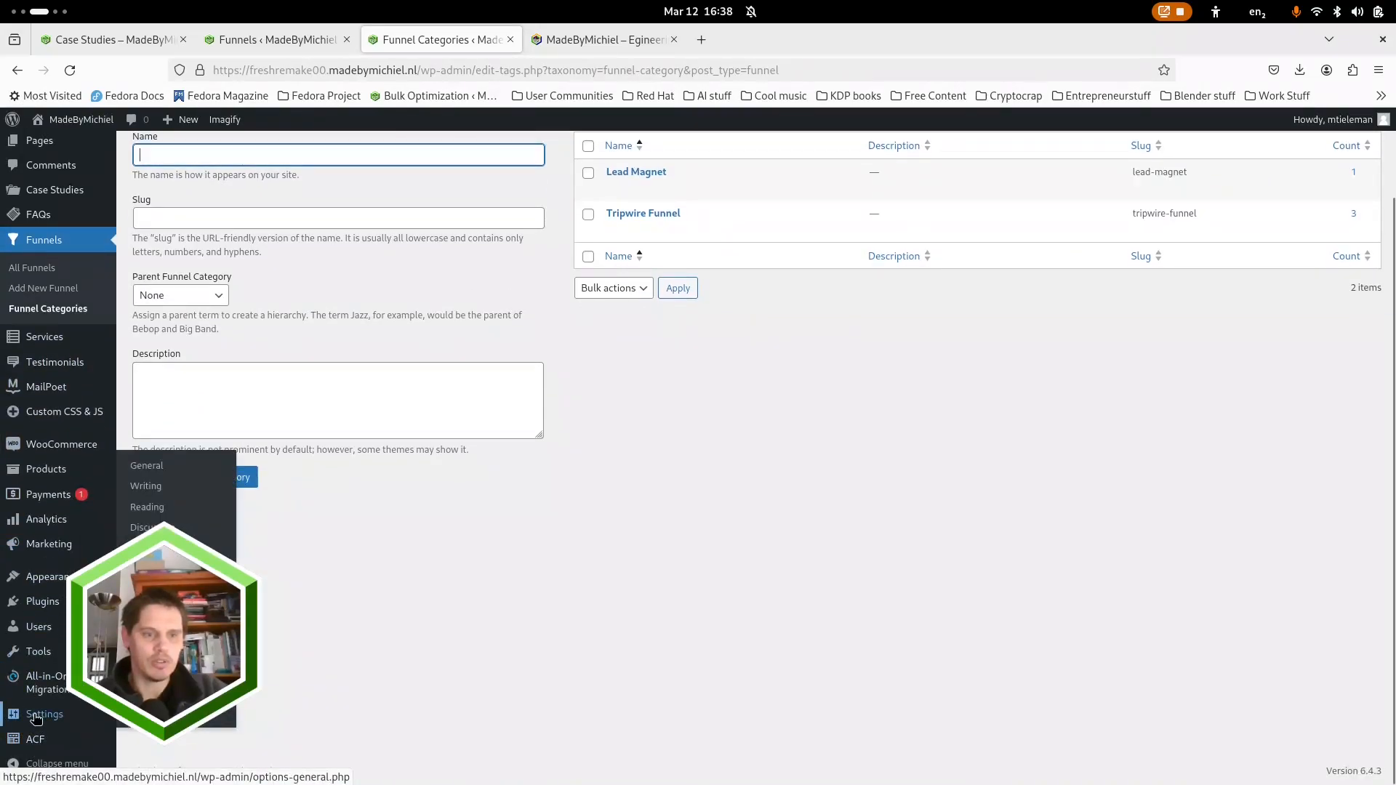
{"action": "left_click", "coordinate": [145, 711]}
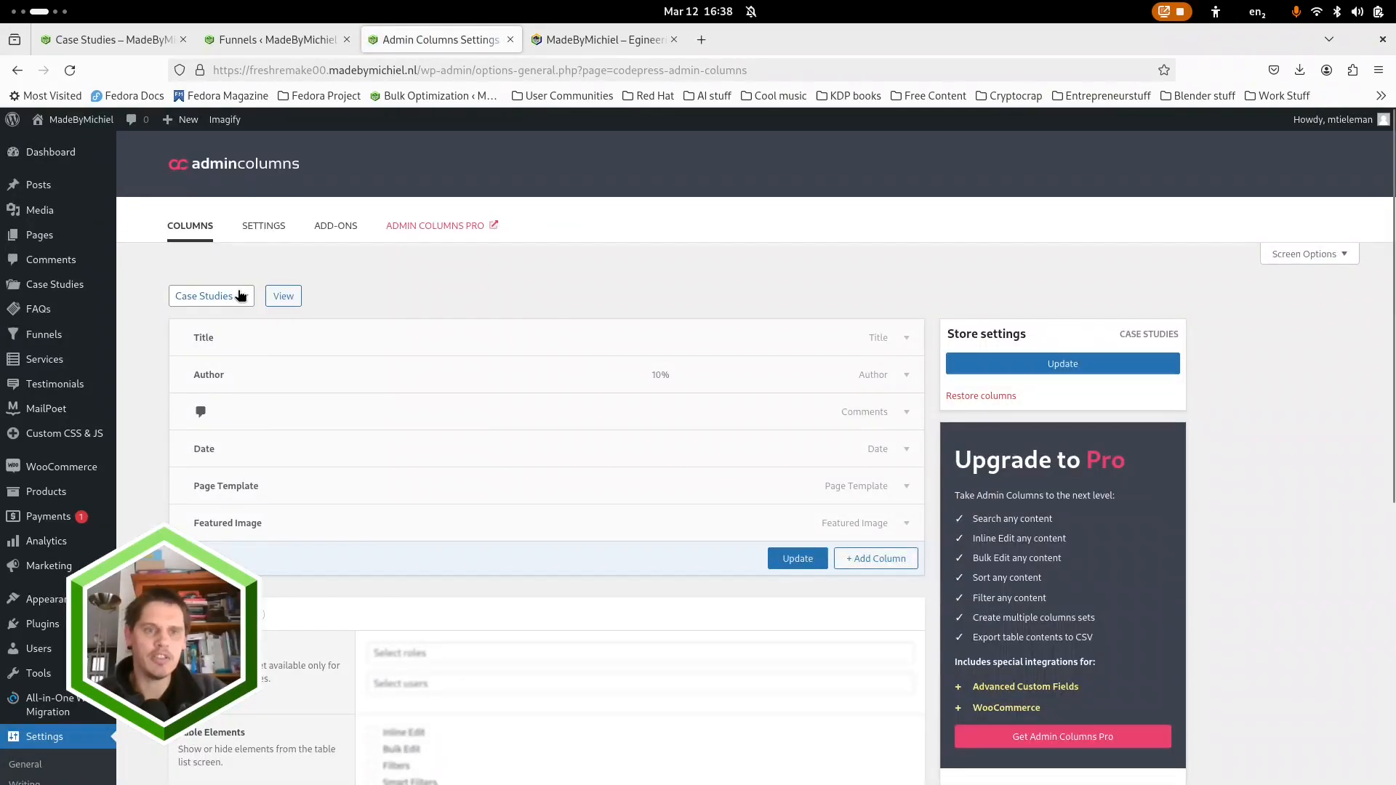
{"action": "left_click", "coordinate": [234, 296]}
{"action": "left_click", "coordinate": [222, 415]}
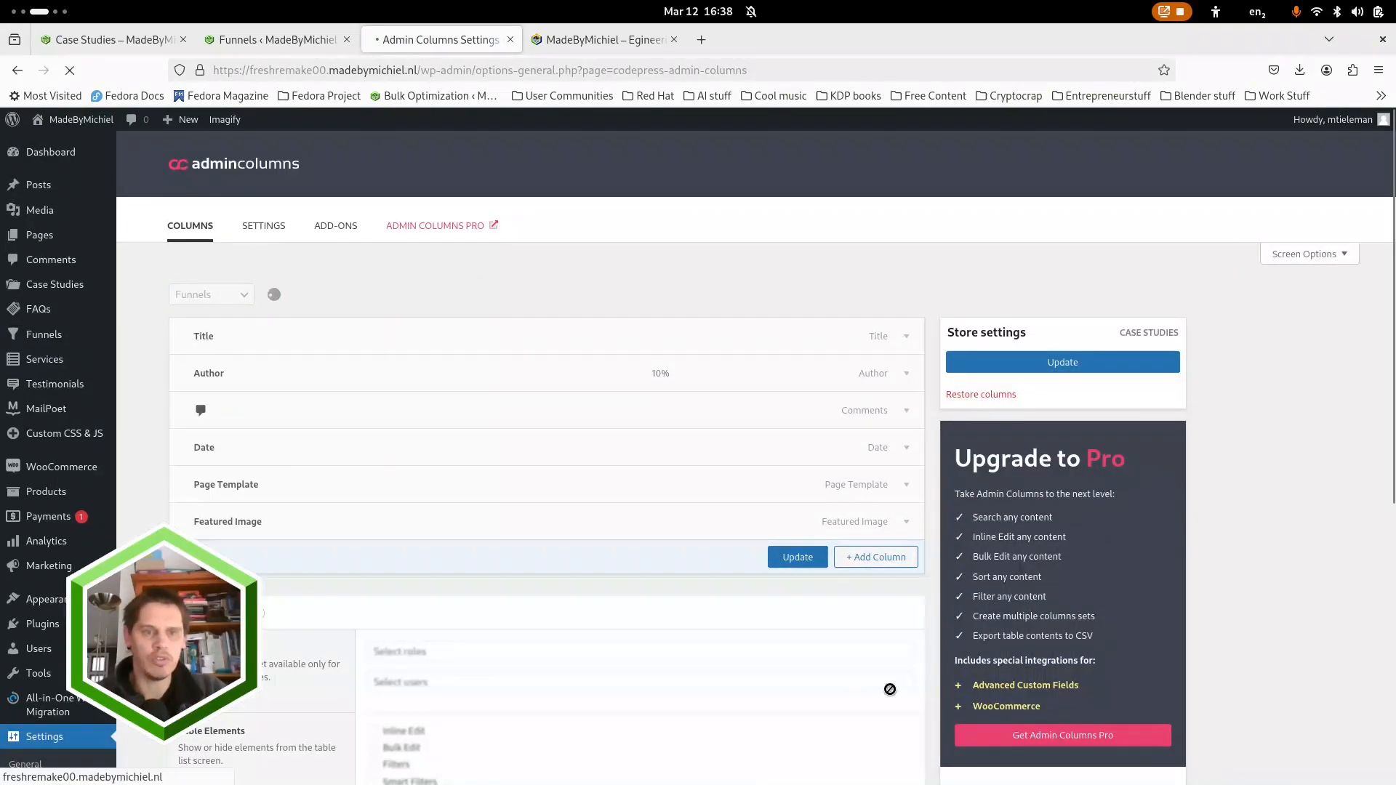
Step: Add a column of type Taxonomy, based on Funnel Categories, to the Funnels column set
{"action": "left_click", "coordinate": [878, 484]}
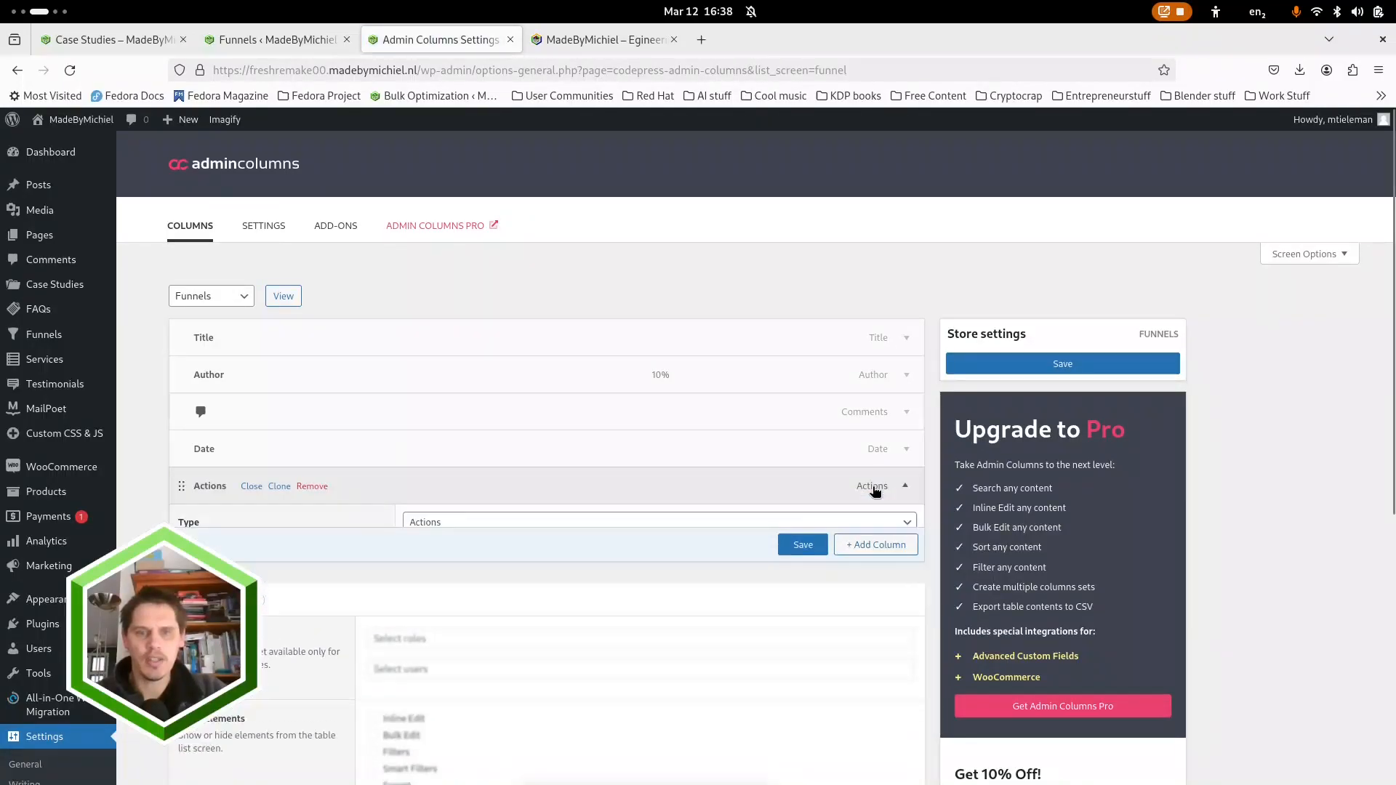
{"action": "scroll", "coordinate": [565, 498], "scroll_direction": "down", "scroll_amount": 3}
{"action": "scroll", "coordinate": [566, 498], "scroll_direction": "down", "scroll_amount": 1}
{"action": "left_click", "coordinate": [549, 313]}
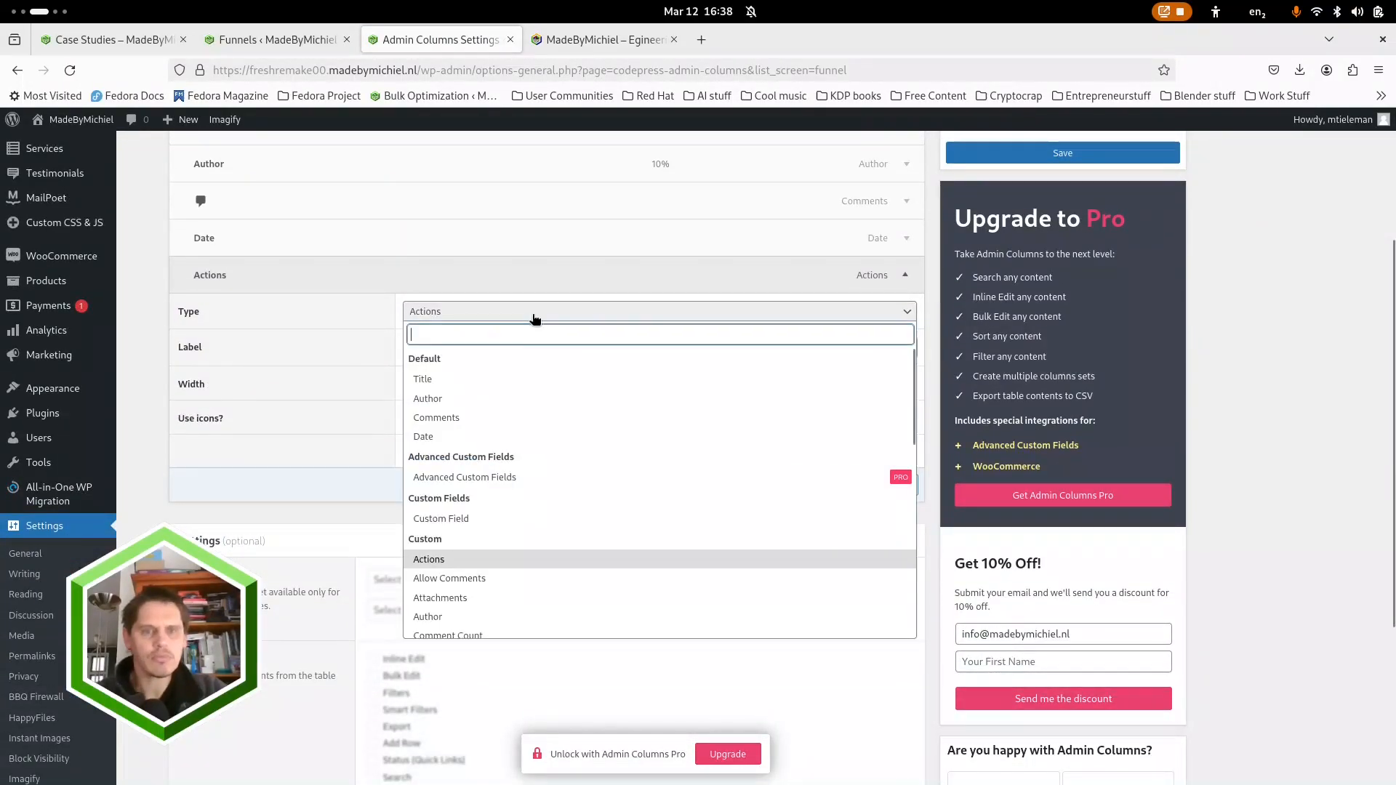
{"action": "scroll", "coordinate": [497, 557], "scroll_direction": "down", "scroll_amount": 5}
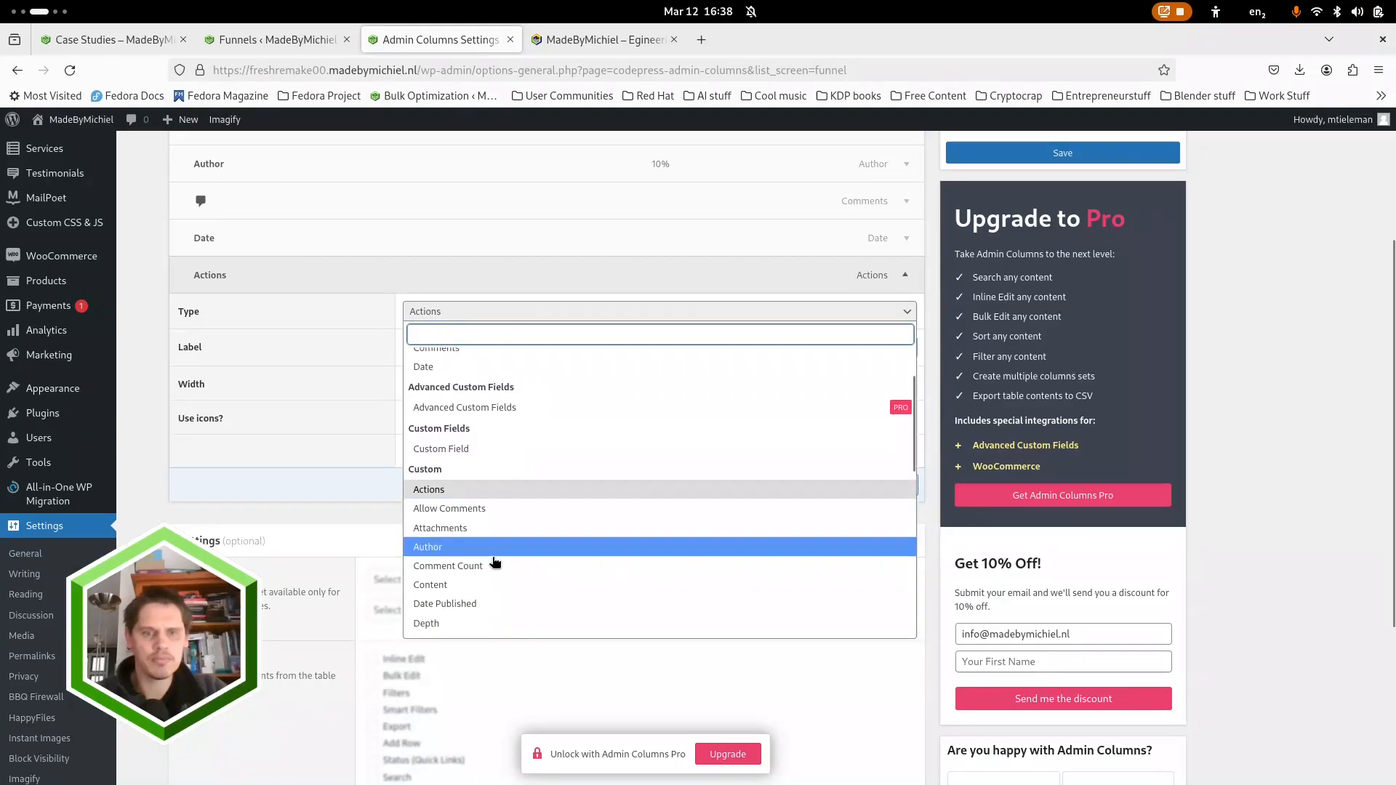
{"action": "scroll", "coordinate": [486, 560], "scroll_direction": "down", "scroll_amount": 4}
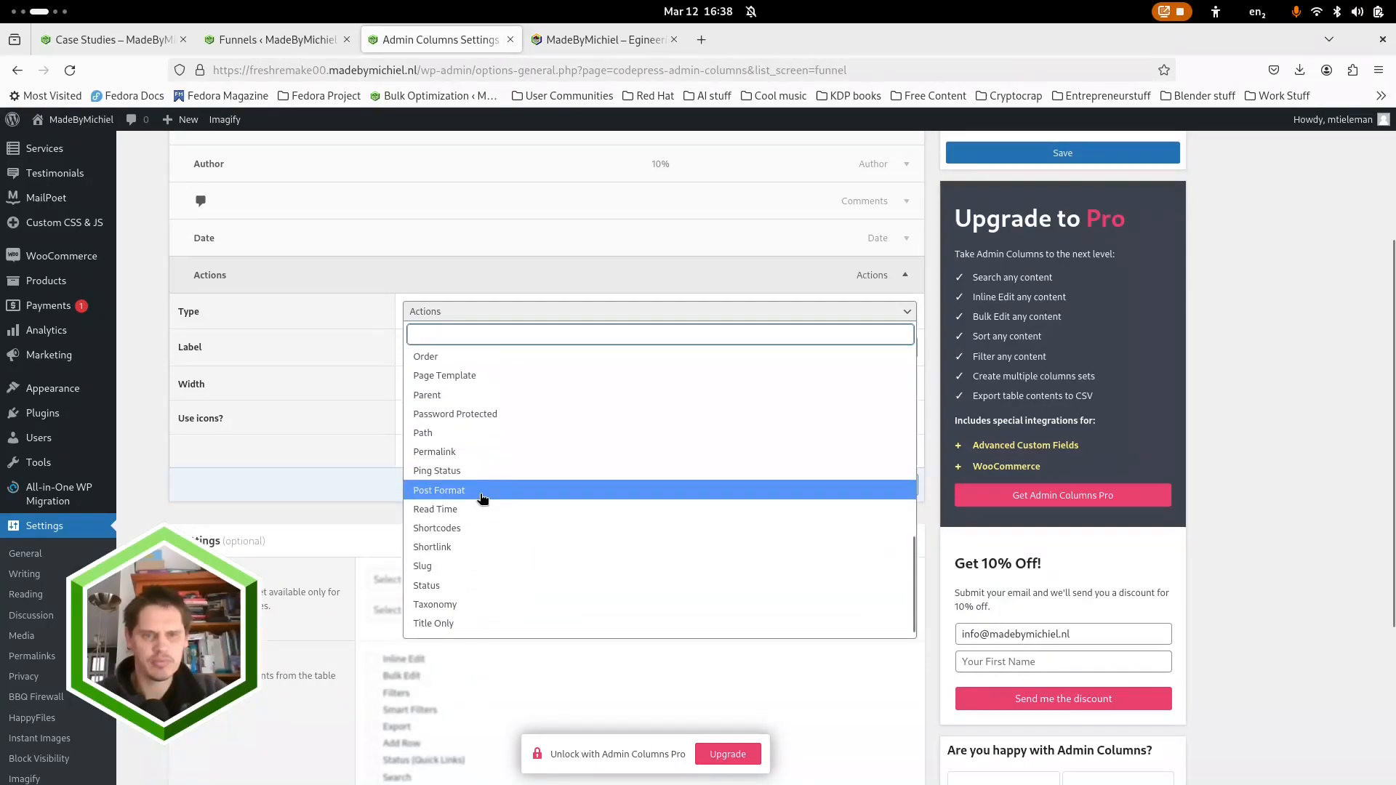
{"action": "left_click", "coordinate": [460, 606]}
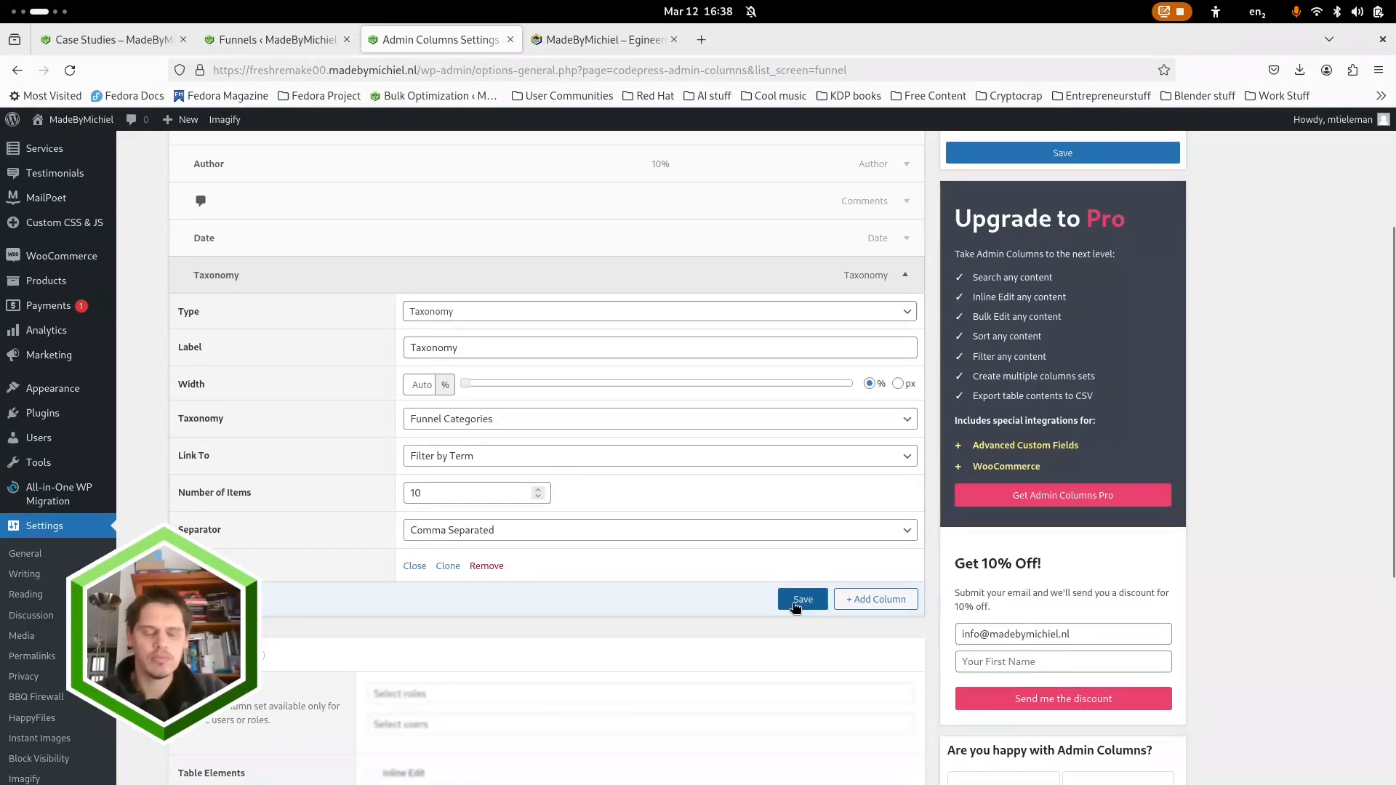
Step: Add a column of type Page Template to the Funnels column set and save the columns
{"action": "left_click", "coordinate": [864, 603]}
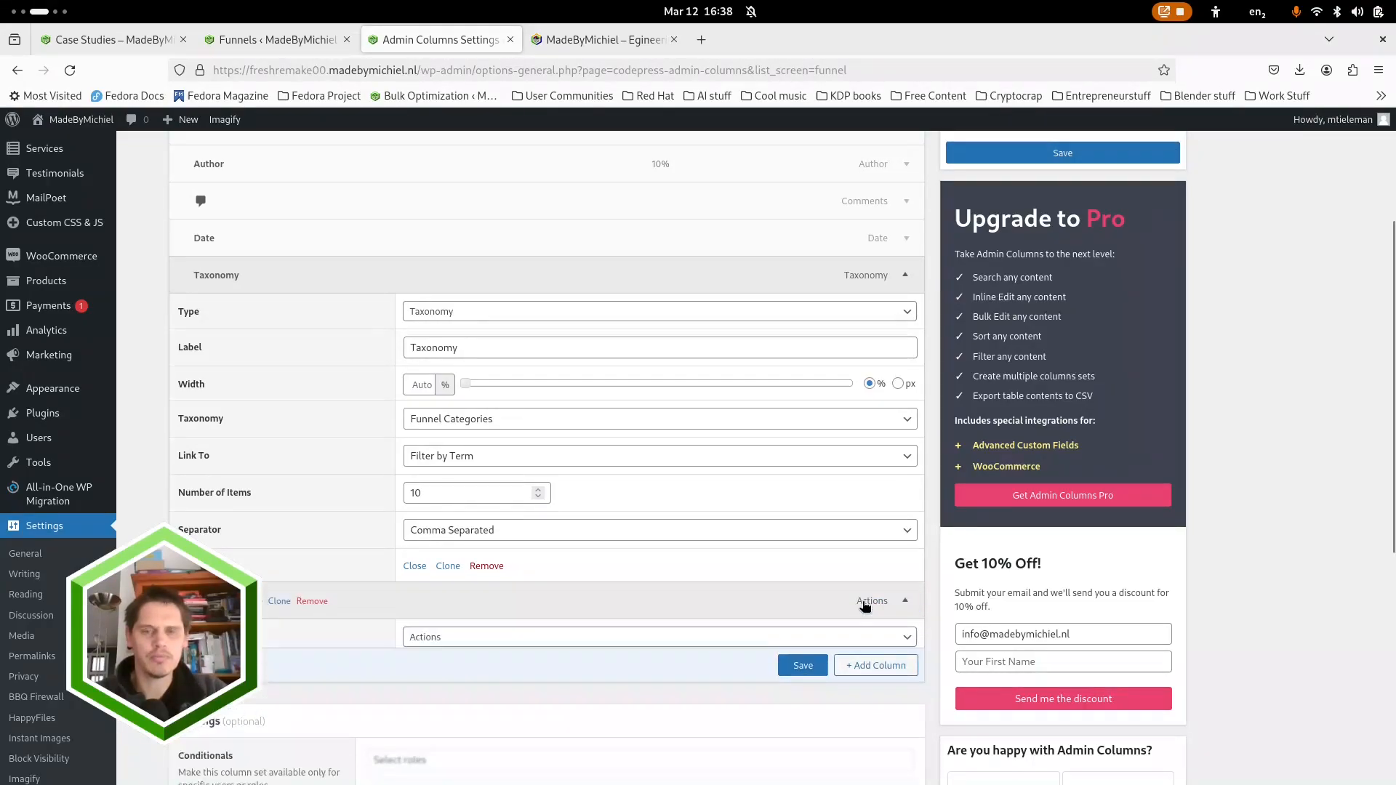
{"action": "left_click", "coordinate": [483, 313]}
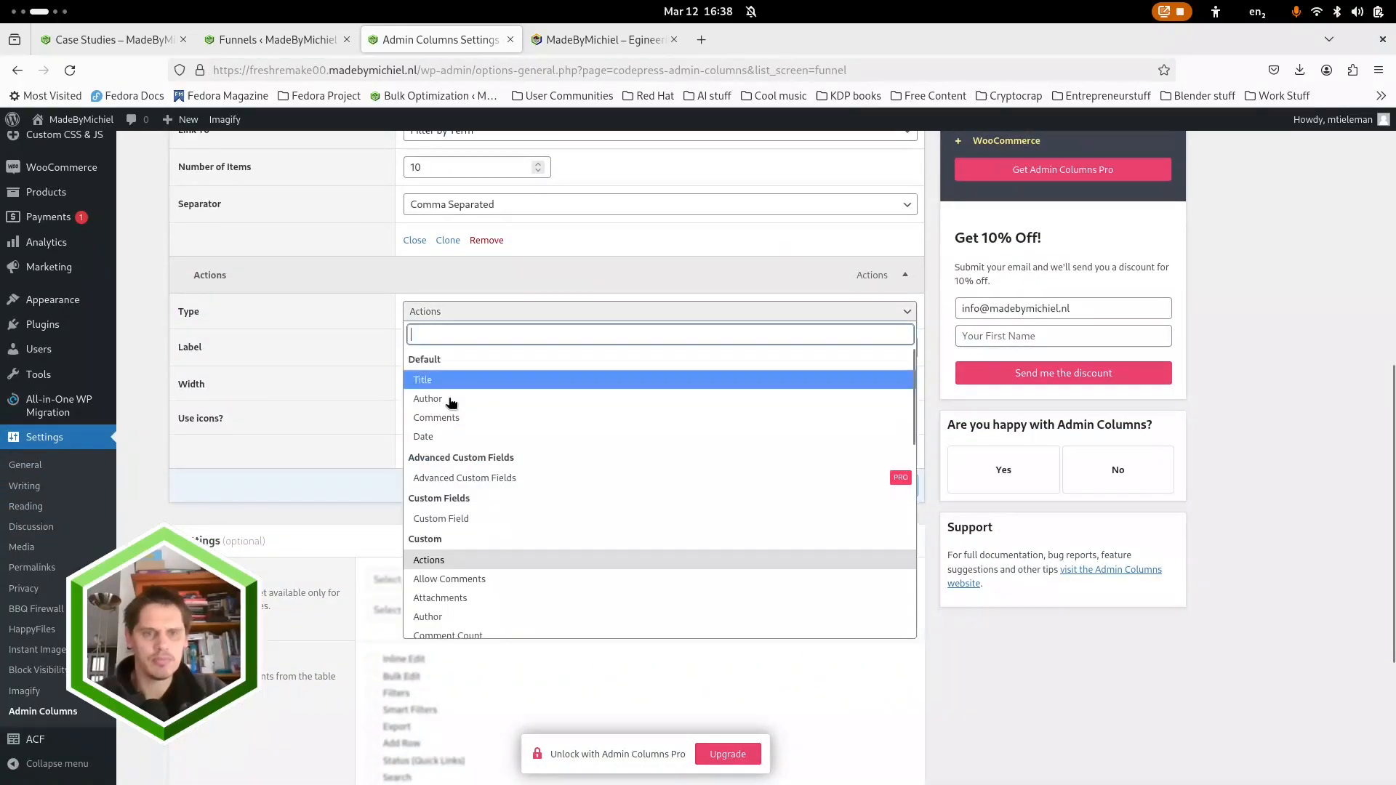
{"action": "scroll", "coordinate": [479, 531], "scroll_direction": "down", "scroll_amount": 3}
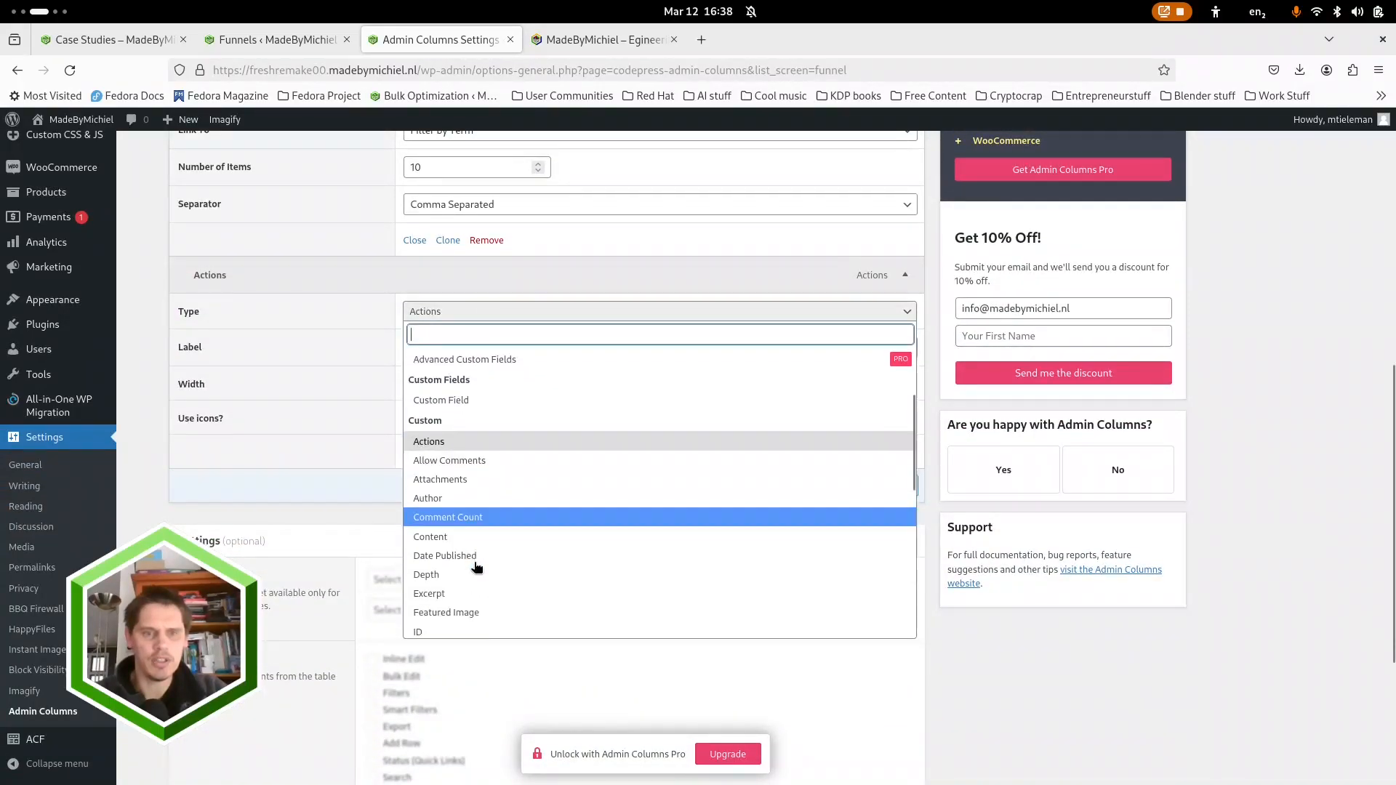
{"action": "scroll", "coordinate": [476, 567], "scroll_direction": "down", "scroll_amount": 5}
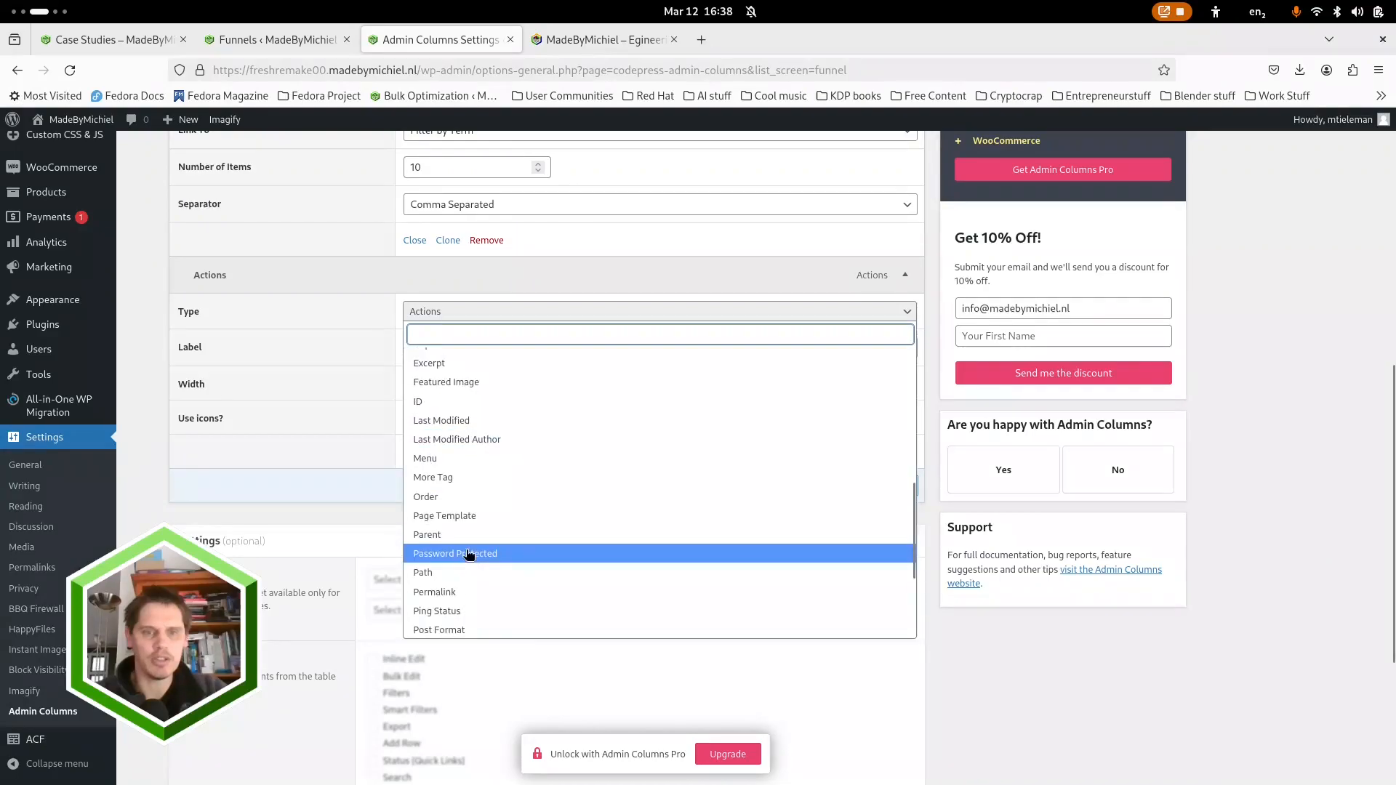
{"action": "left_click", "coordinate": [473, 518]}
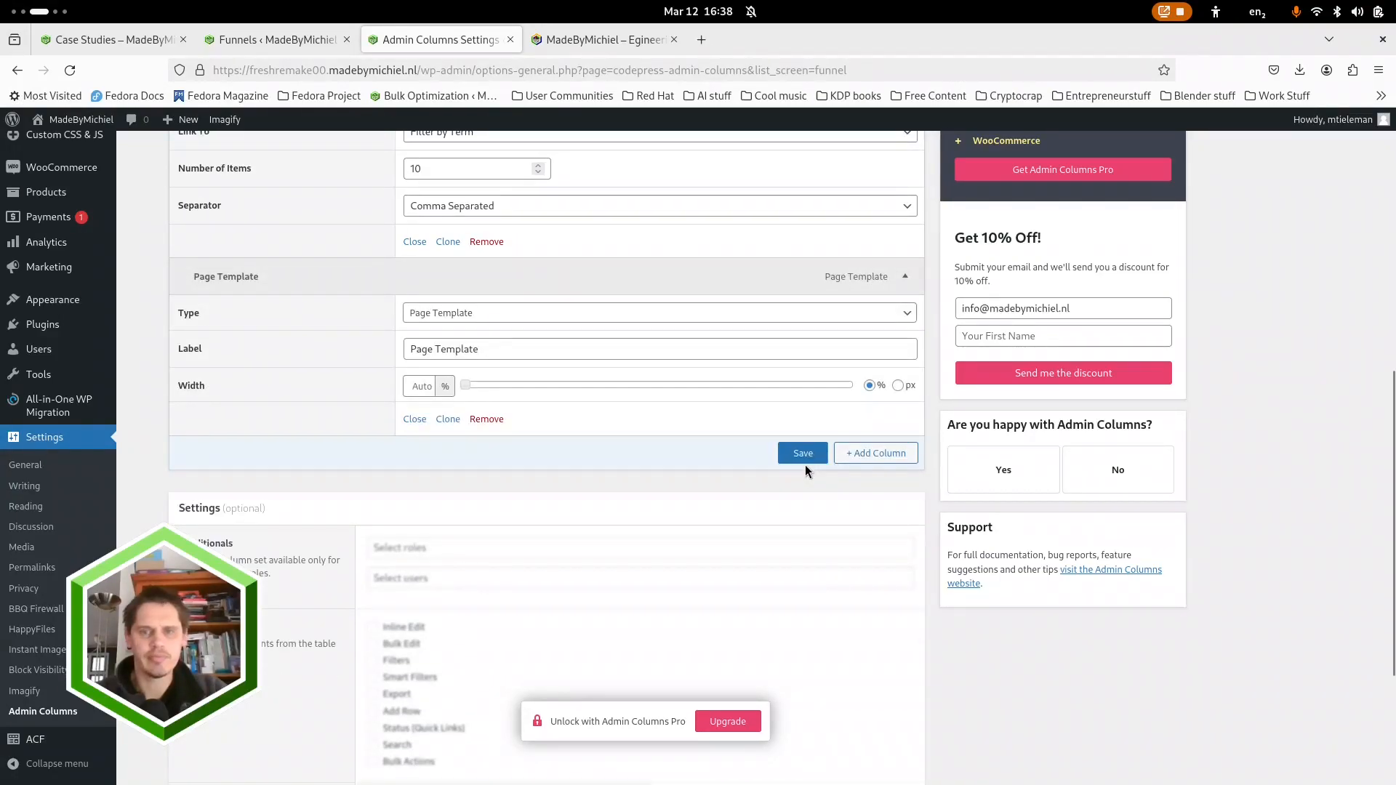
{"action": "left_click", "coordinate": [905, 275]}
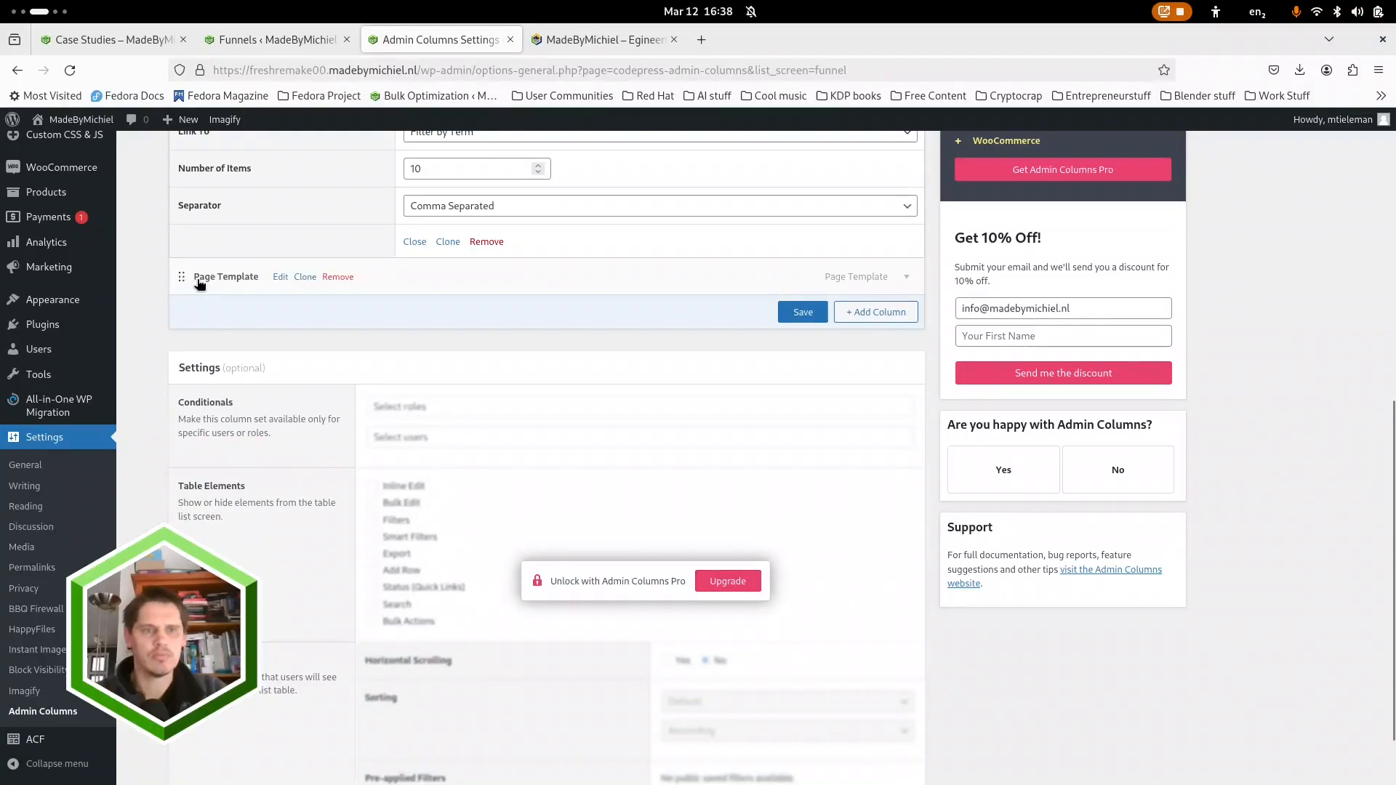
{"action": "scroll", "coordinate": [198, 282], "scroll_direction": "up", "scroll_amount": 4}
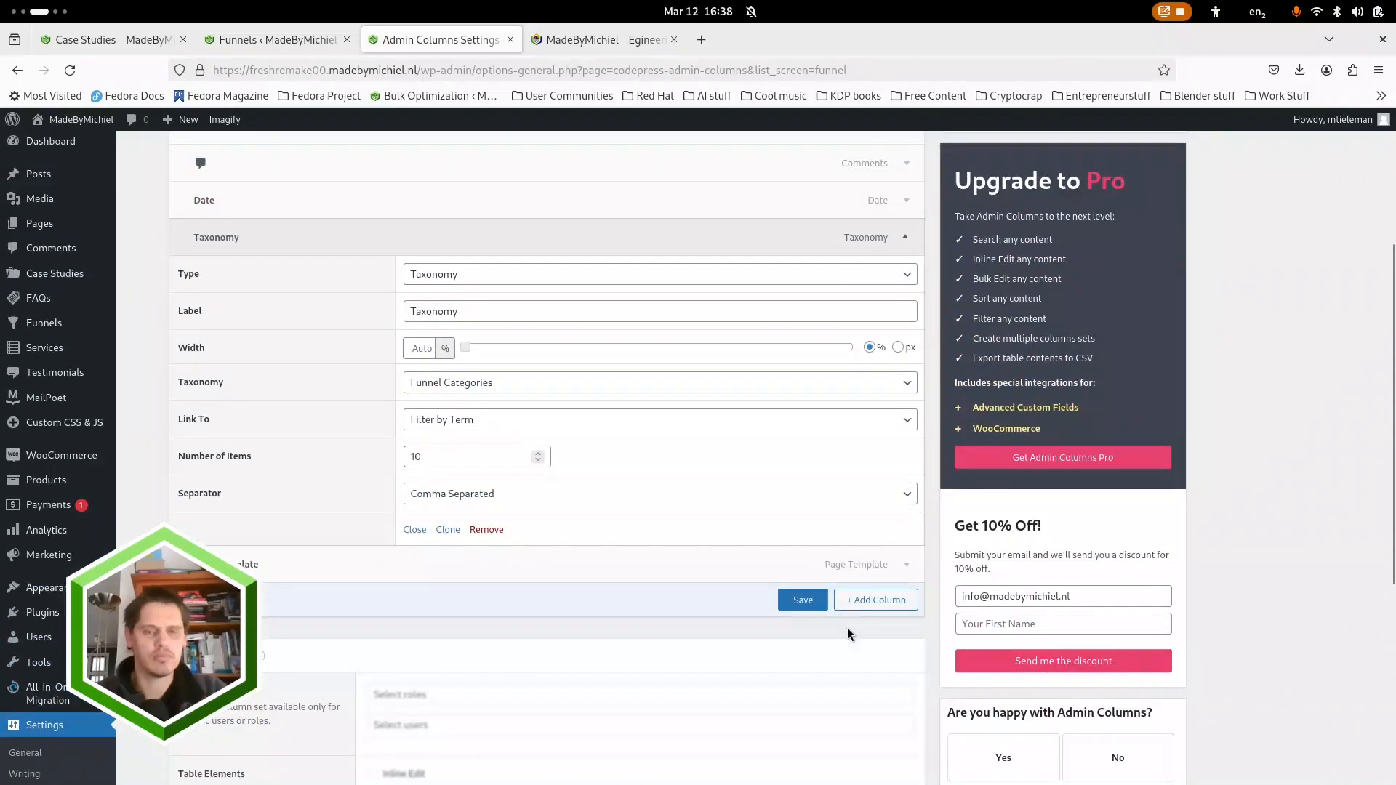
{"action": "left_click", "coordinate": [802, 600]}
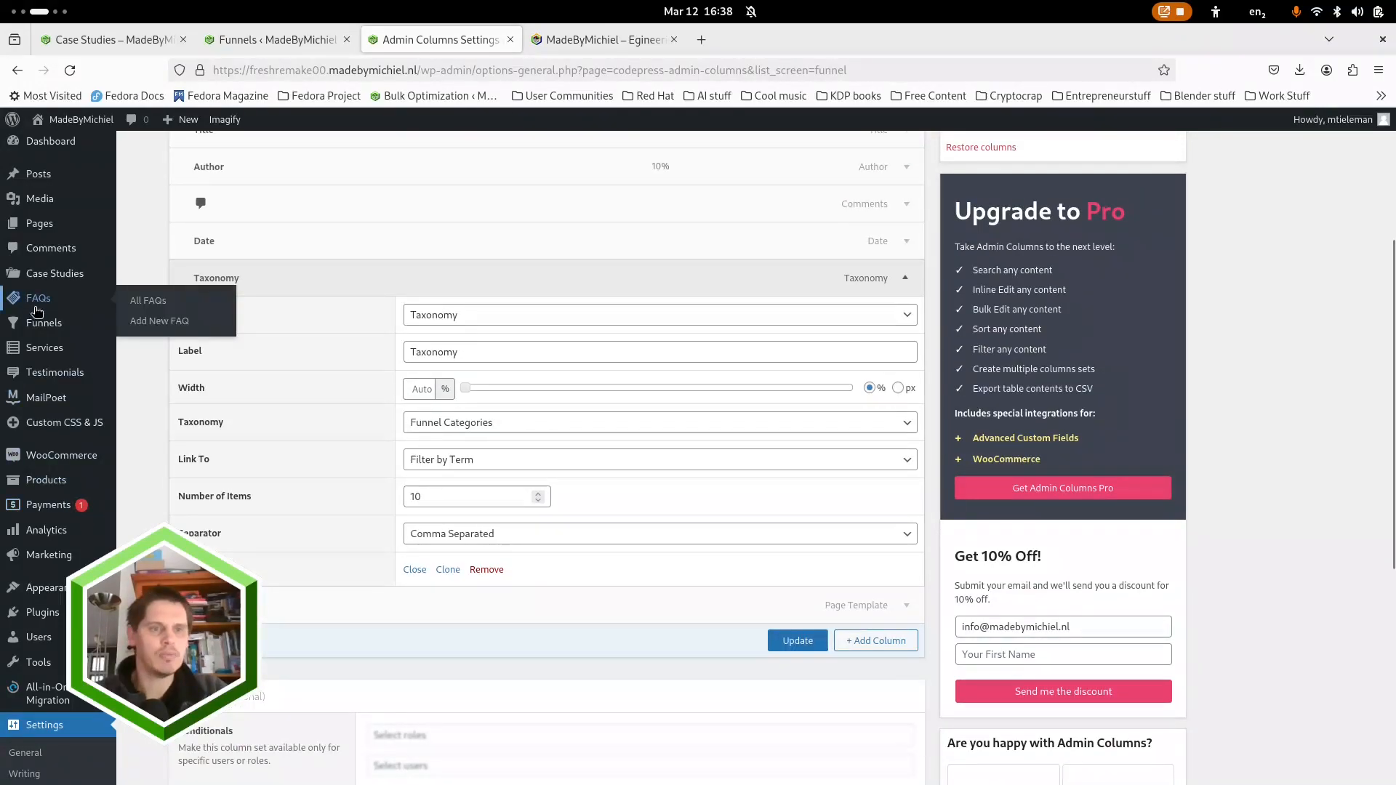
Step: View the Funnels list with its added columns, then look at the Services list and briefly open Service 3
{"action": "mouse_move", "coordinate": [38, 329]}
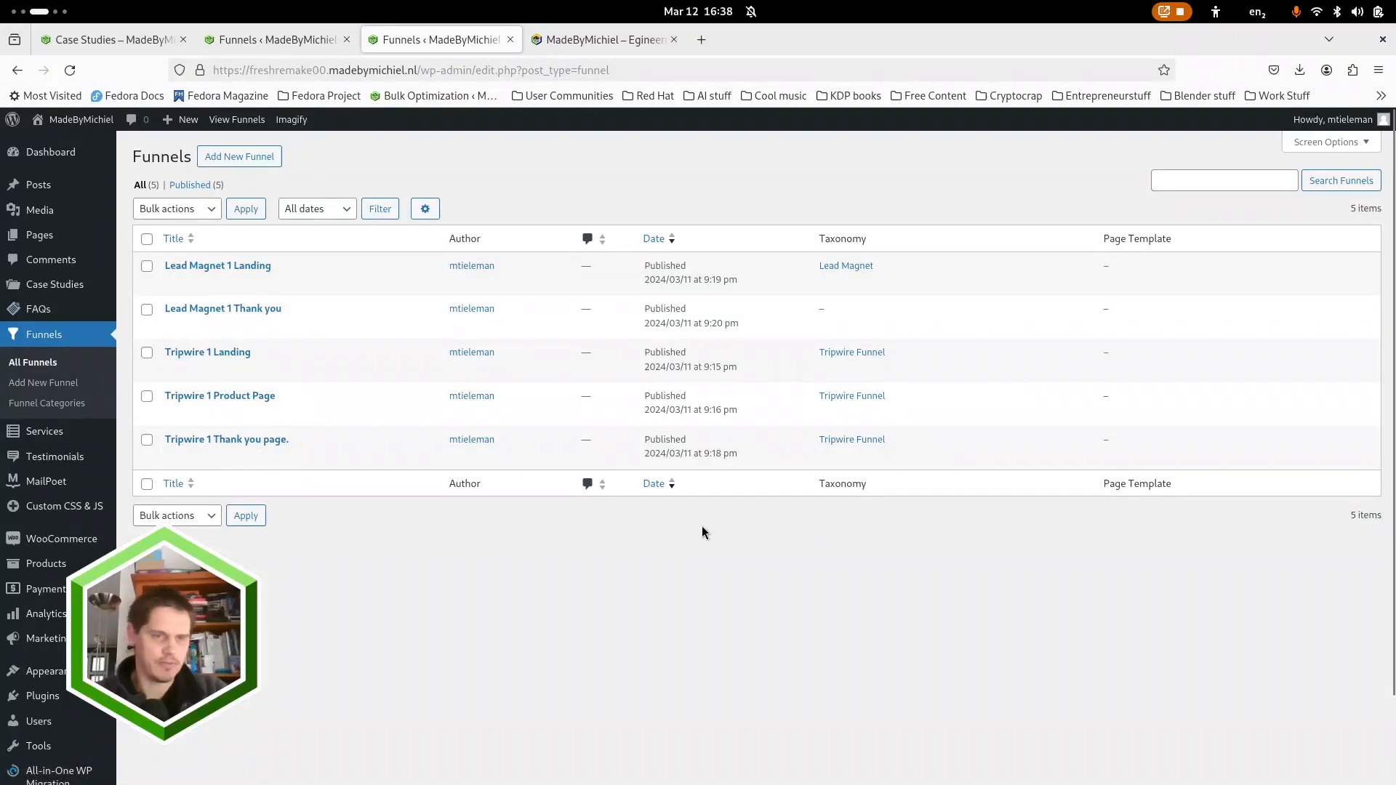
{"action": "left_click", "coordinate": [48, 433]}
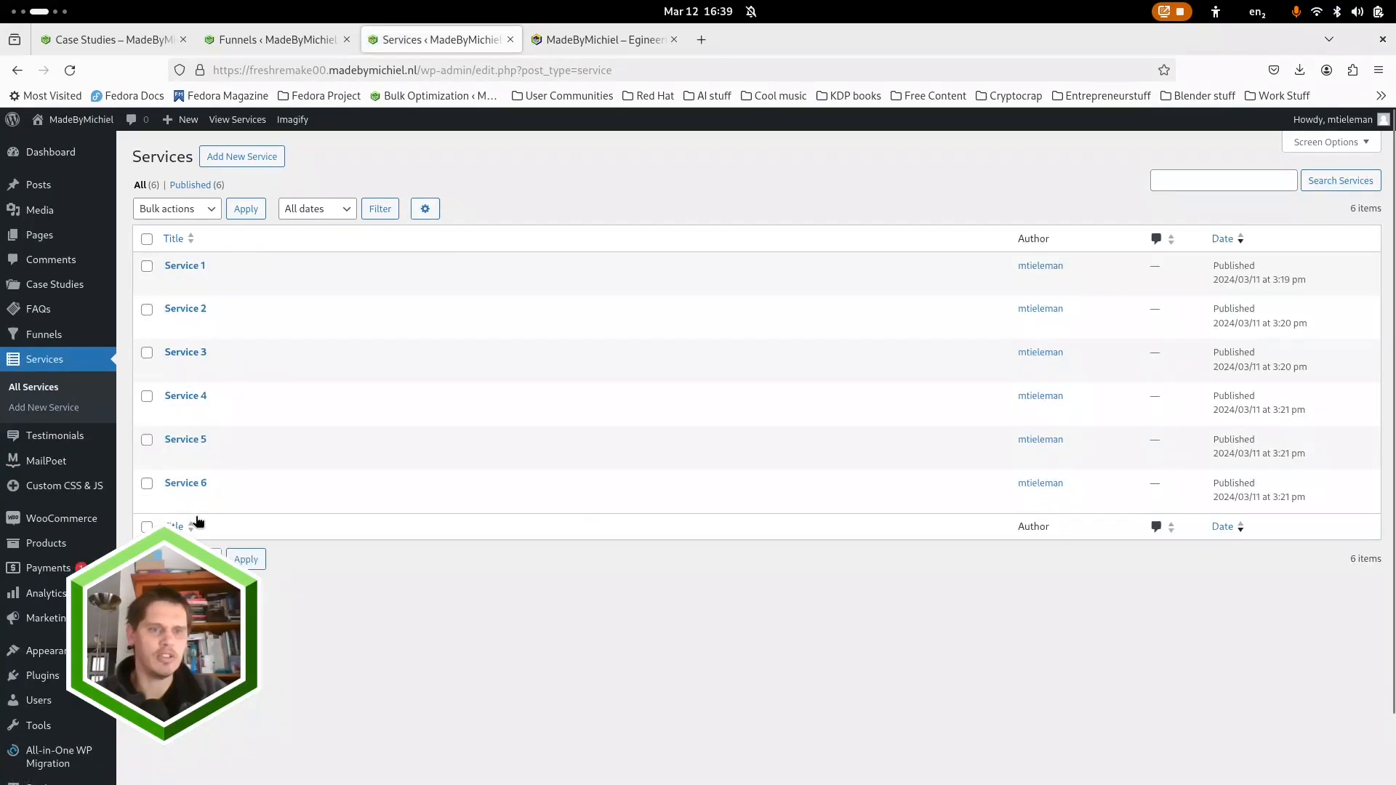
{"action": "left_click", "coordinate": [187, 354]}
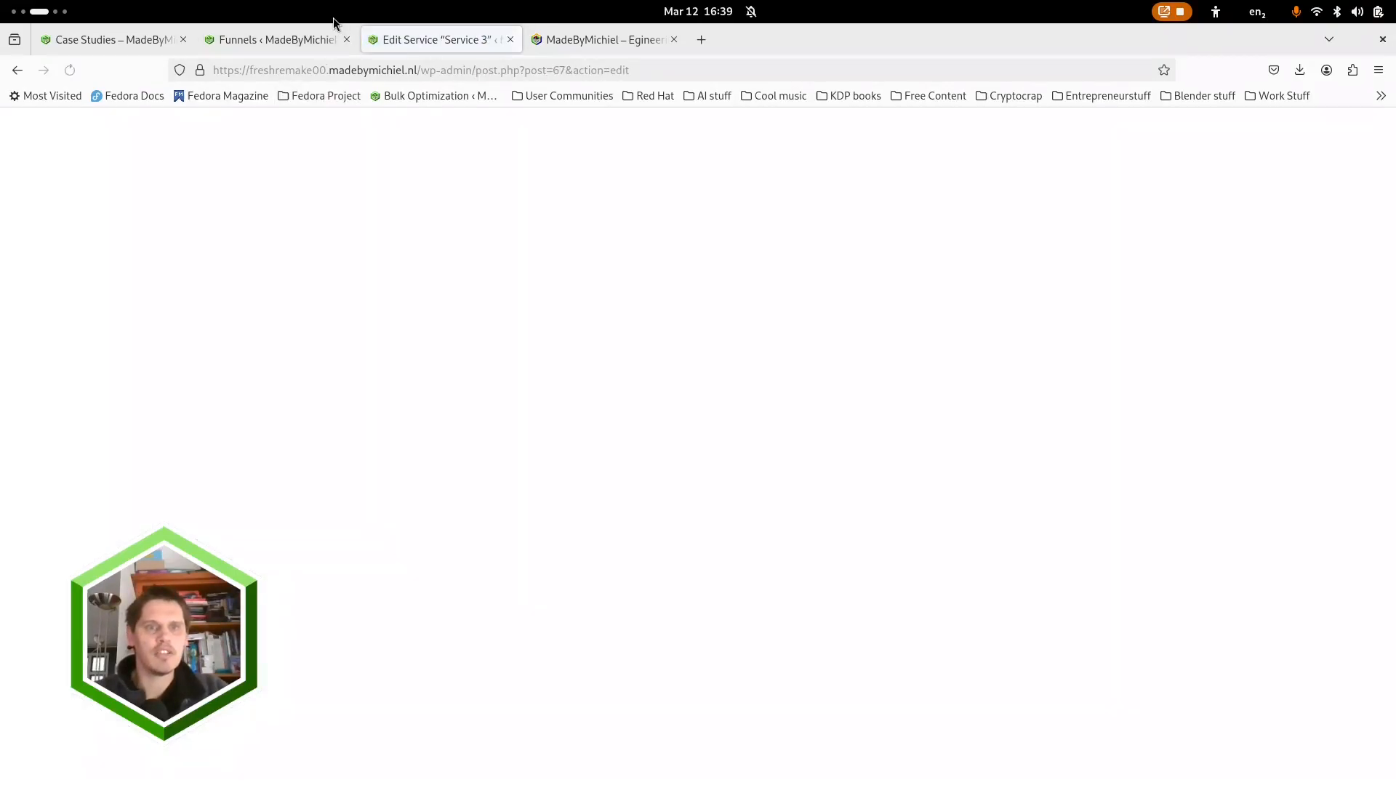
{"action": "left_click", "coordinate": [511, 40]}
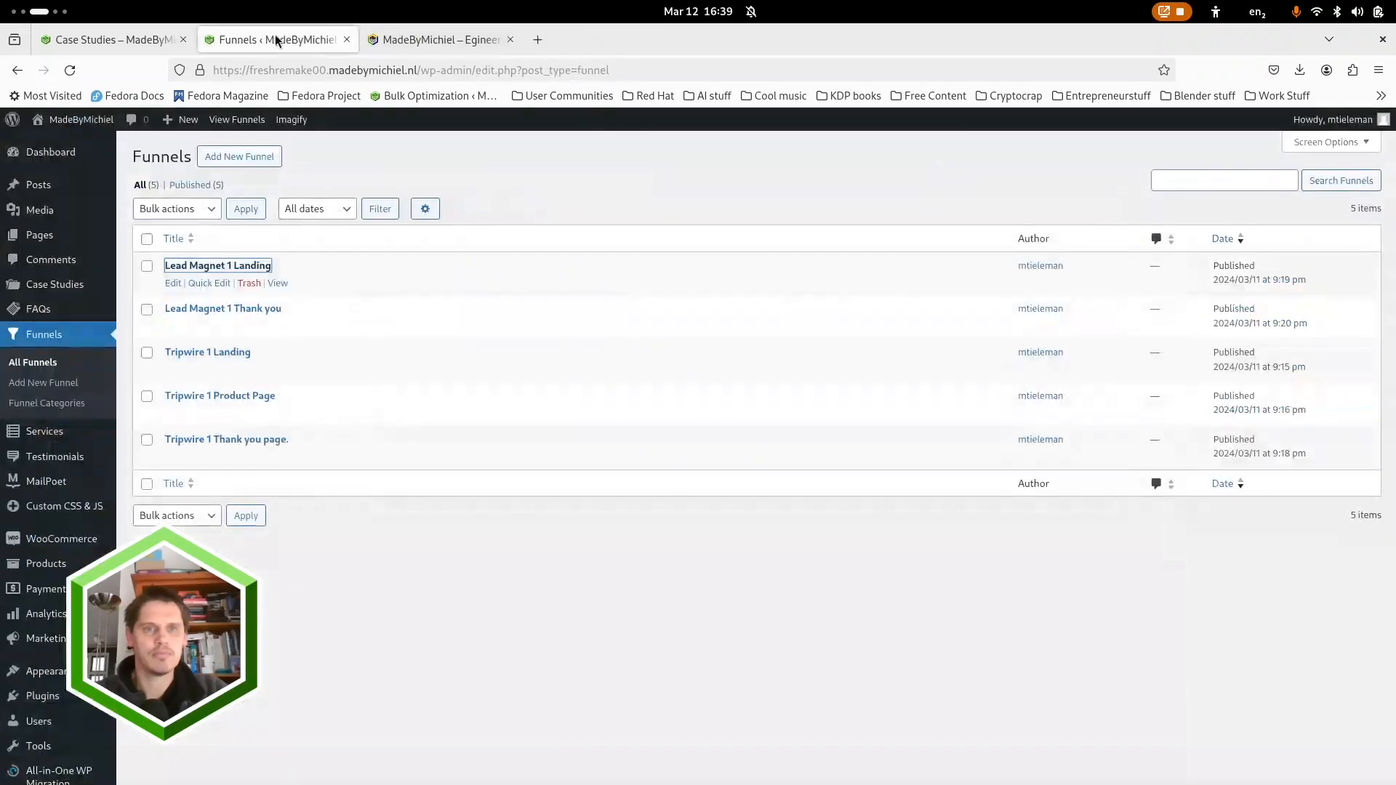
Step: View the Testimonials list, and open the list of all custom CSS and JS code
{"action": "left_click", "coordinate": [52, 461]}
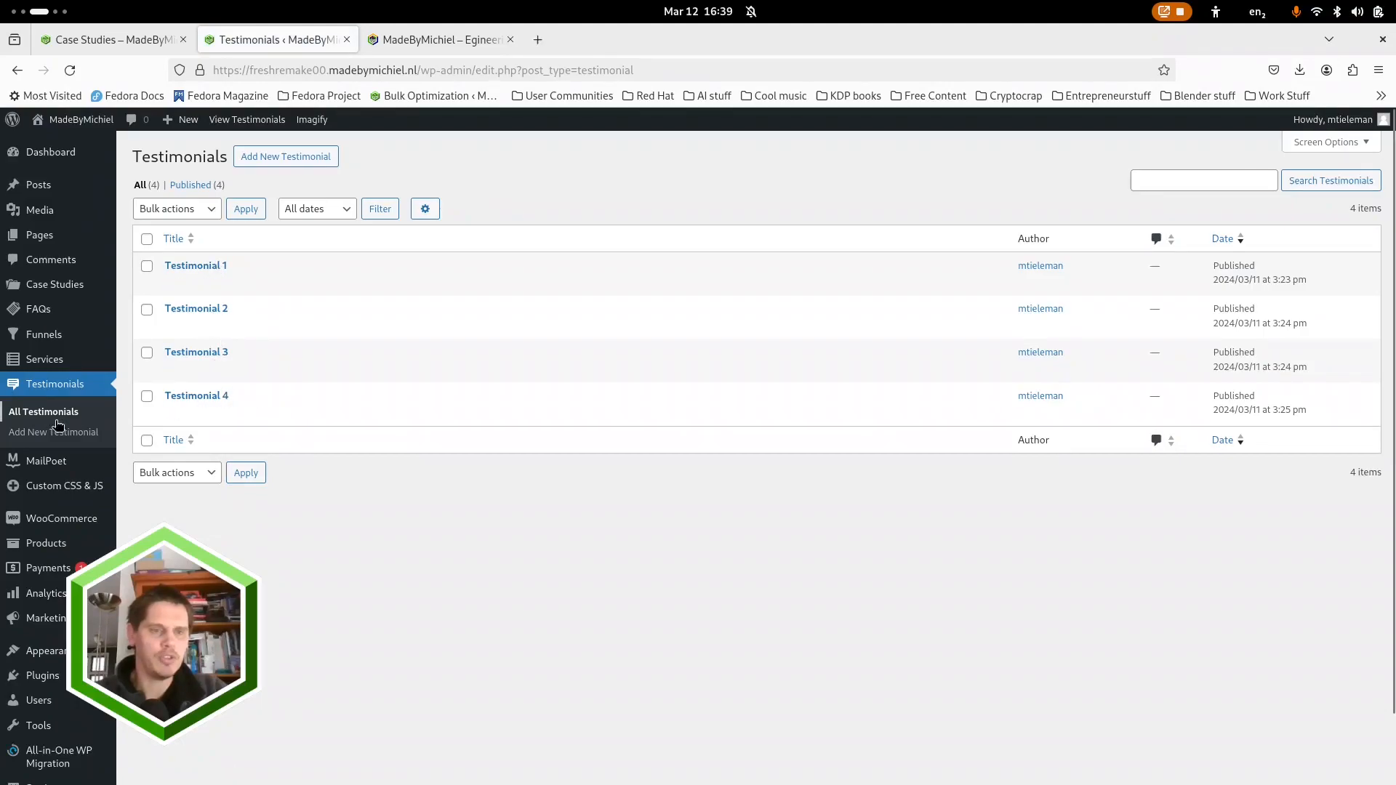
{"action": "mouse_move", "coordinate": [38, 512]}
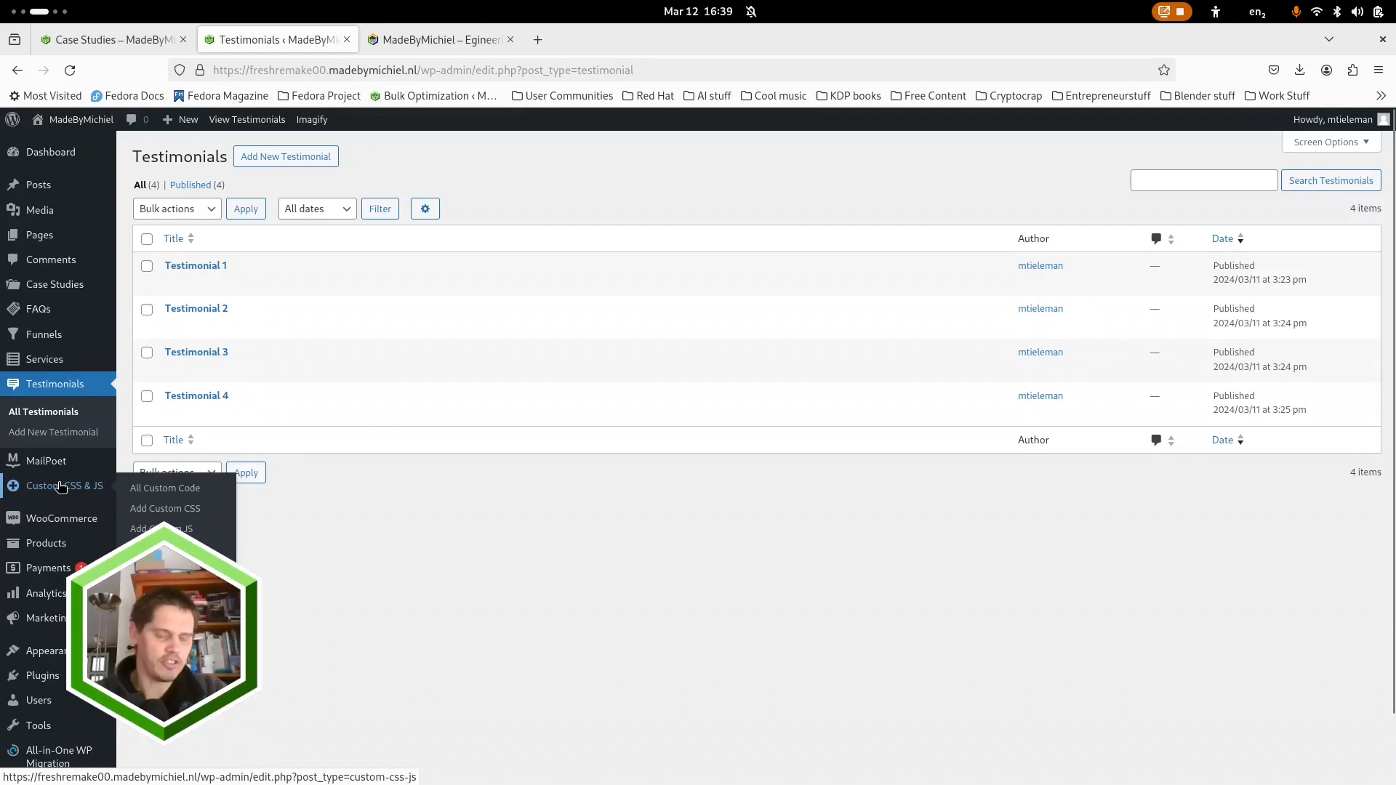
{"action": "left_click", "coordinate": [102, 495]}
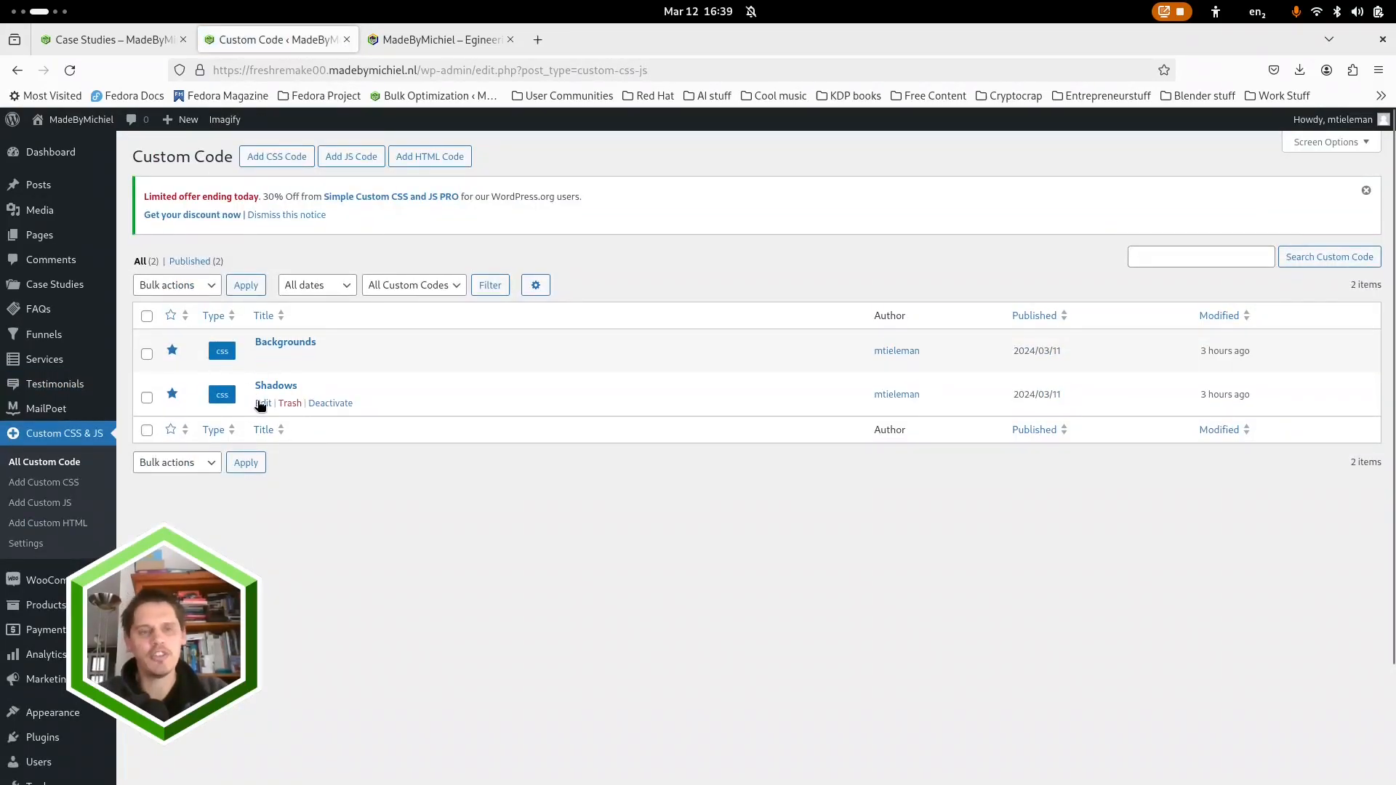
Step: Dismiss the discount notice, and open the Backgrounds CSS entry to examine its code
{"action": "left_click", "coordinate": [1366, 190]}
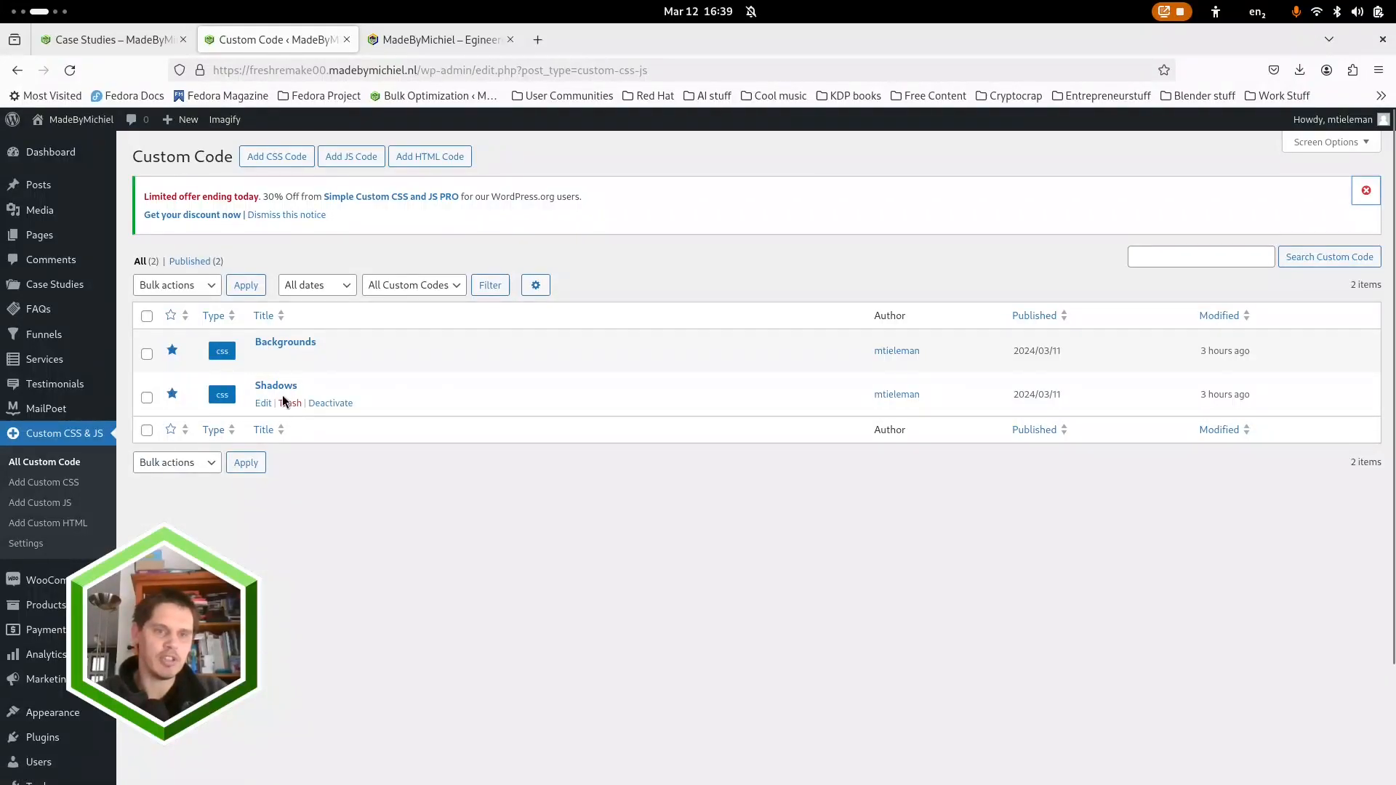
{"action": "left_click", "coordinate": [274, 347]}
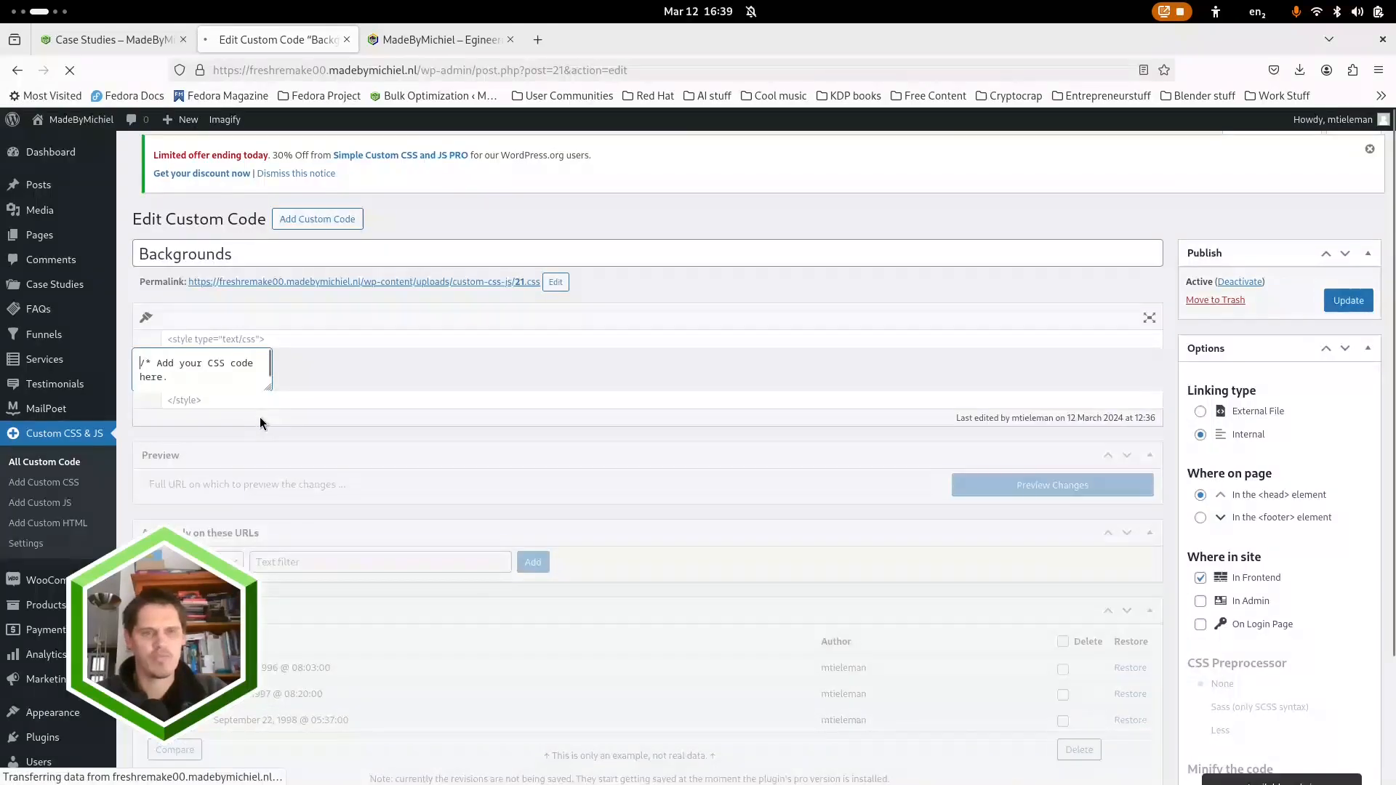
{"action": "scroll", "coordinate": [230, 559], "scroll_direction": "up", "scroll_amount": 2}
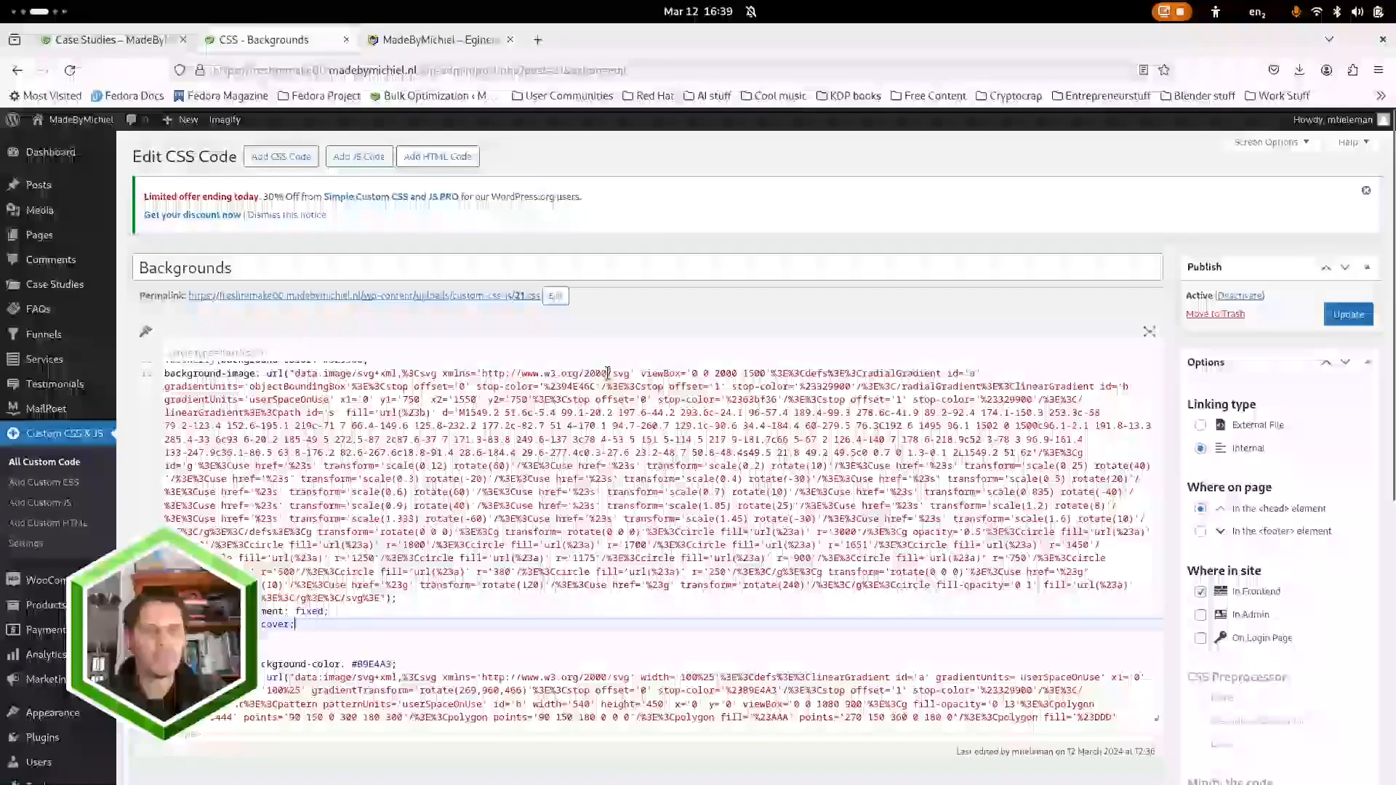
Step: Finish viewing the Backgrounds CSS code, check the template list in the site editor, and open the Home page for editing
{"action": "scroll", "coordinate": [308, 624], "scroll_direction": "up", "scroll_amount": 3}
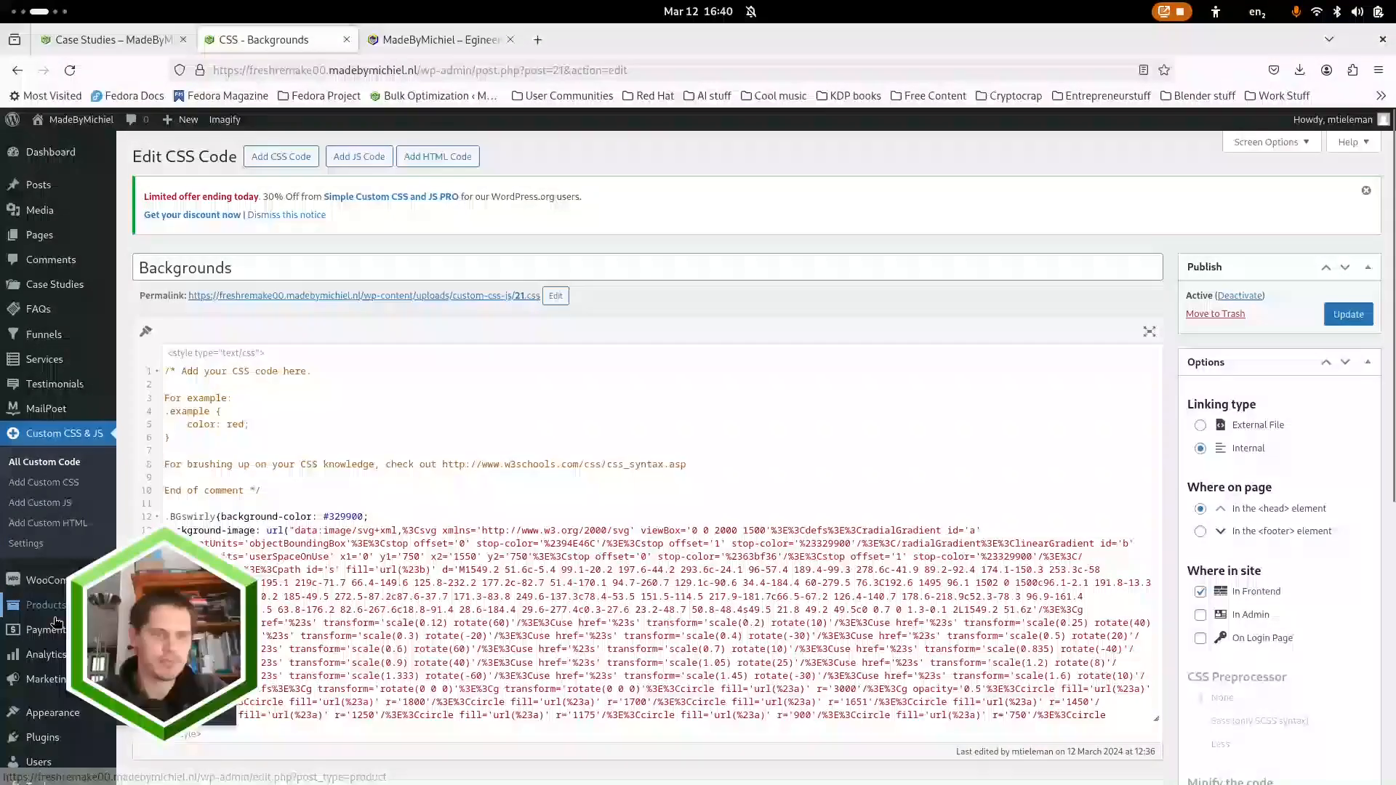
{"action": "scroll", "coordinate": [54, 589], "scroll_direction": "down", "scroll_amount": 3}
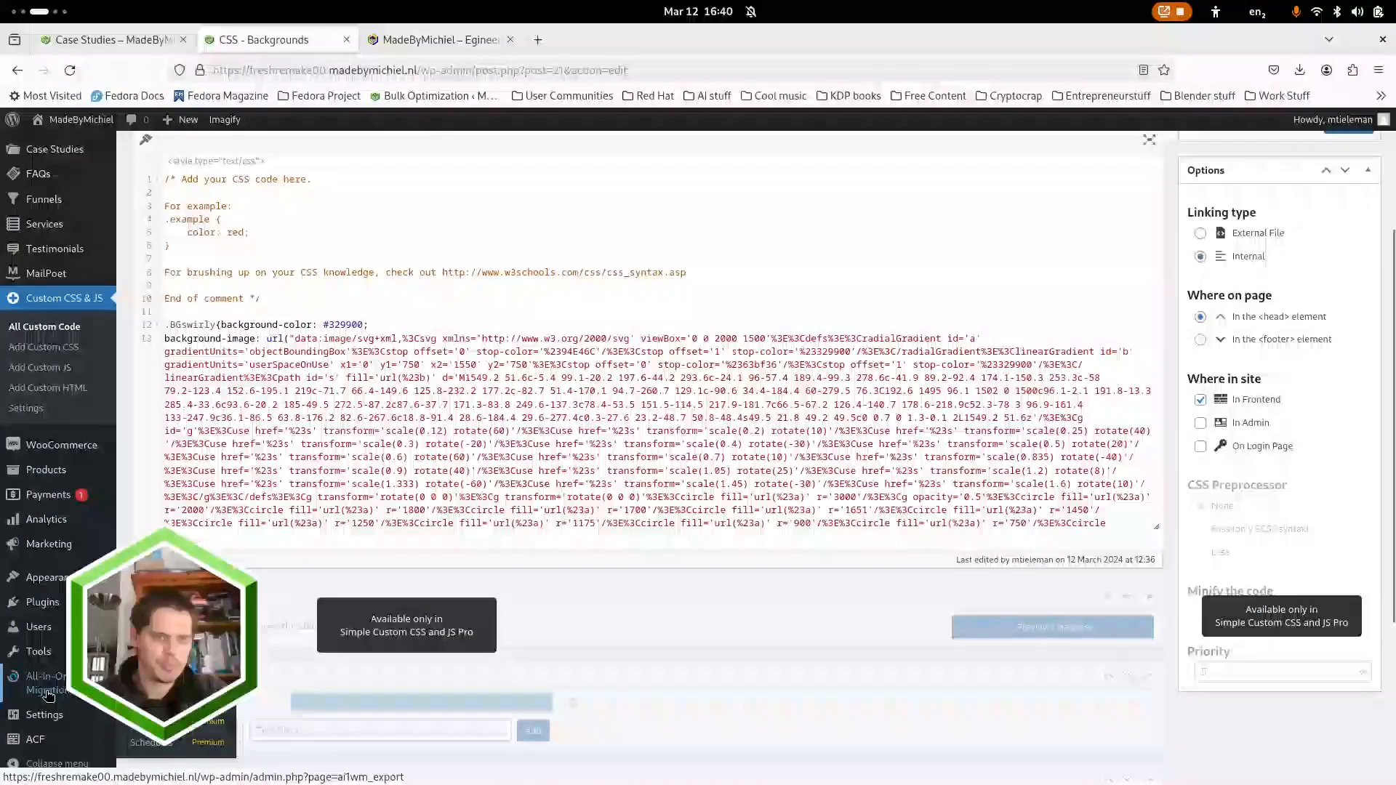
{"action": "scroll", "coordinate": [45, 683], "scroll_direction": "down", "scroll_amount": 4}
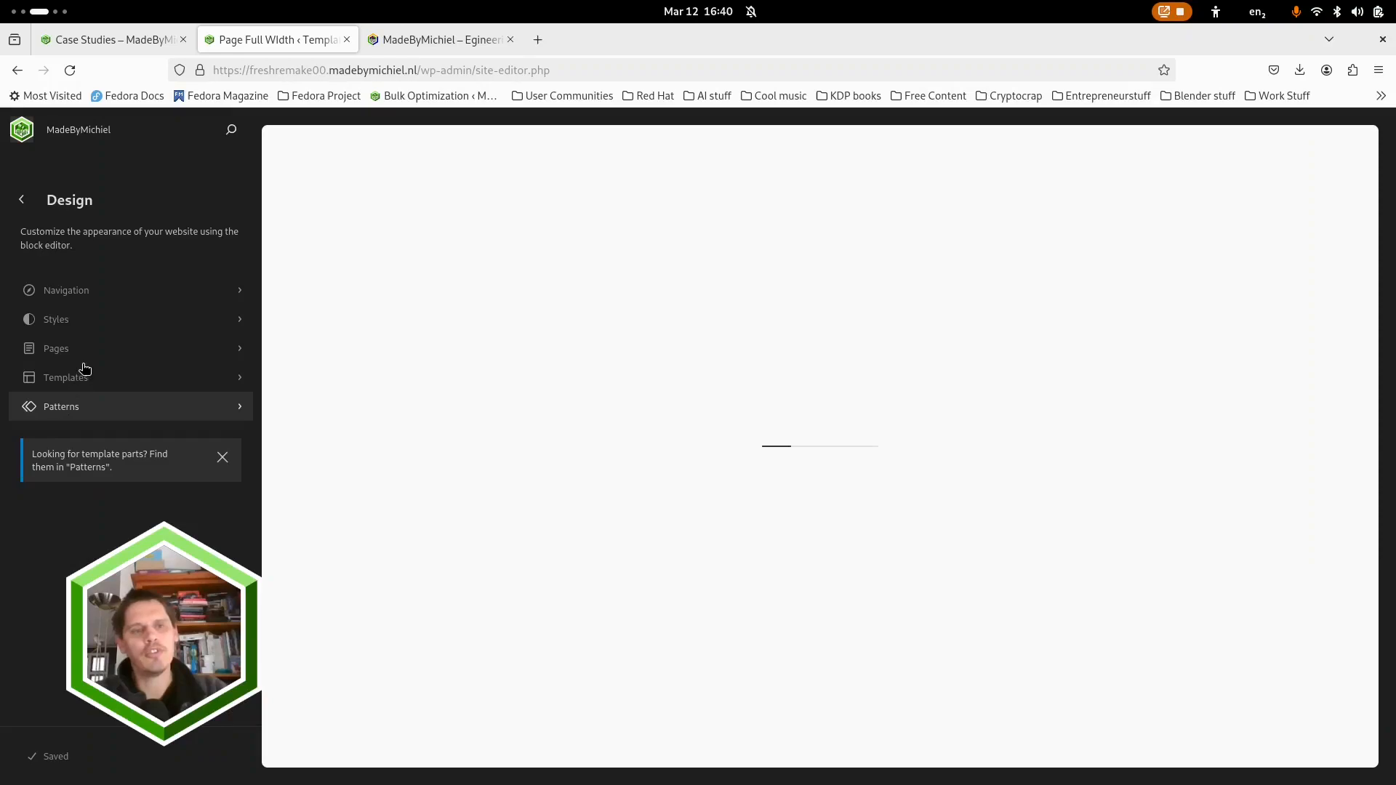
{"action": "left_click", "coordinate": [75, 383]}
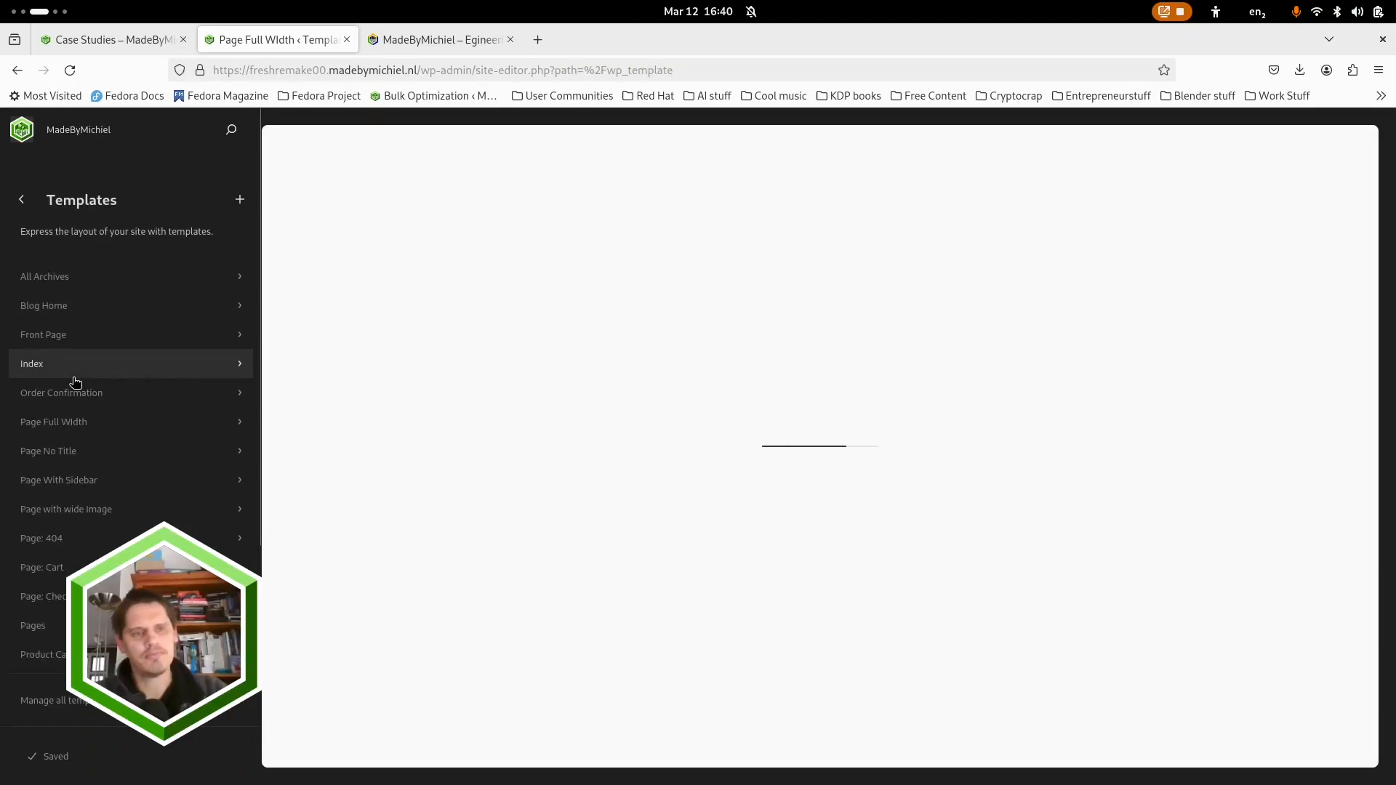
{"action": "left_click", "coordinate": [22, 200]}
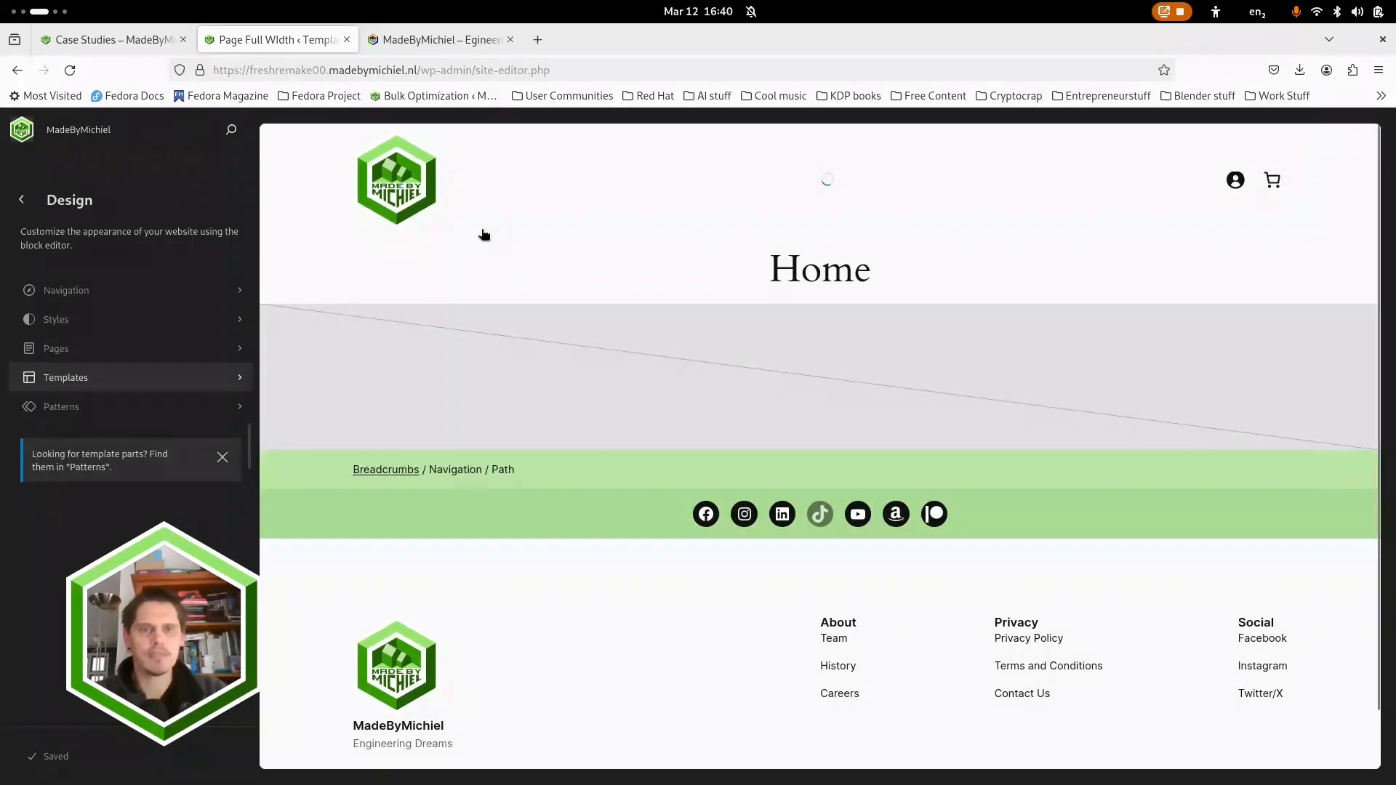
{"action": "left_click", "coordinate": [483, 235]}
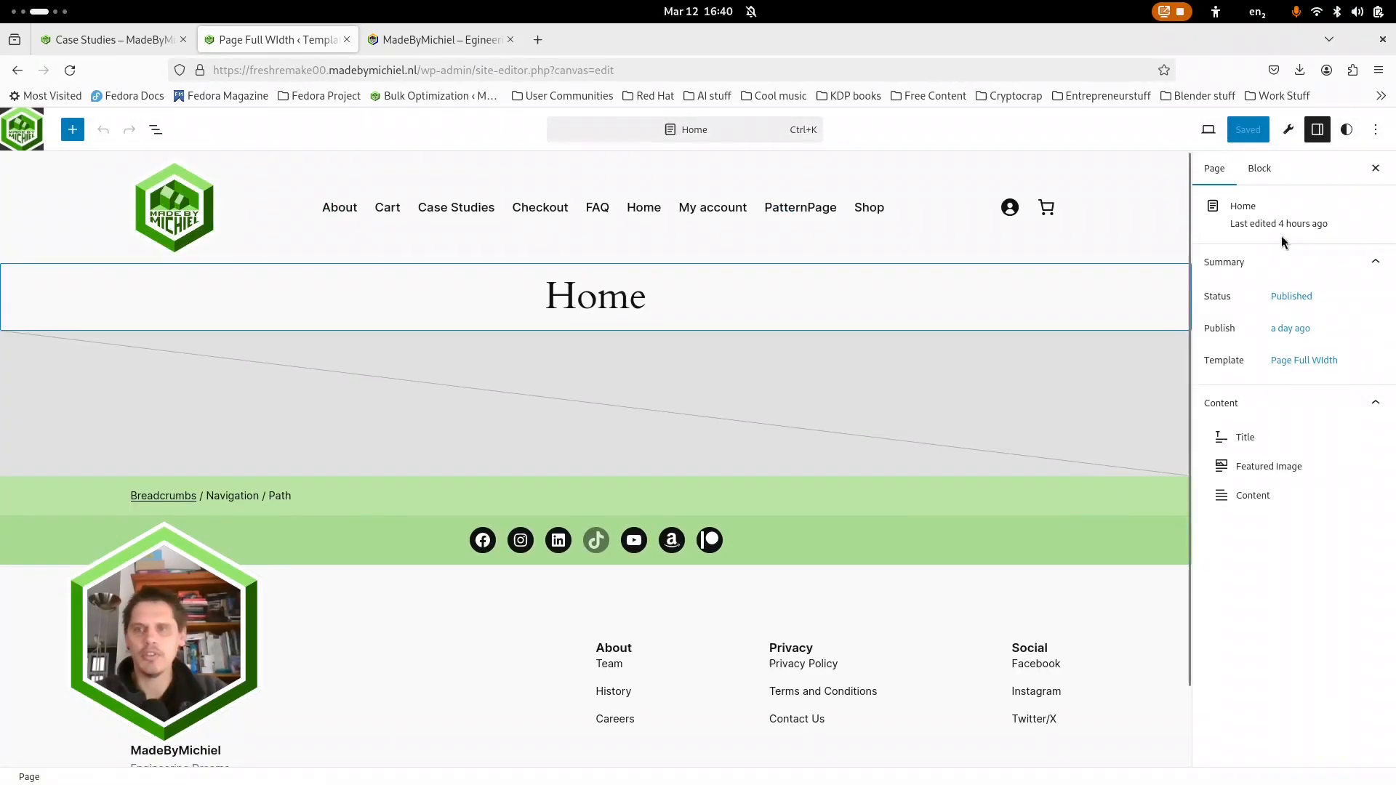
Step: Open the global Styles and view the Layout dimensions, including content and wide widths, padding and block spacing
{"action": "left_click", "coordinate": [1348, 132]}
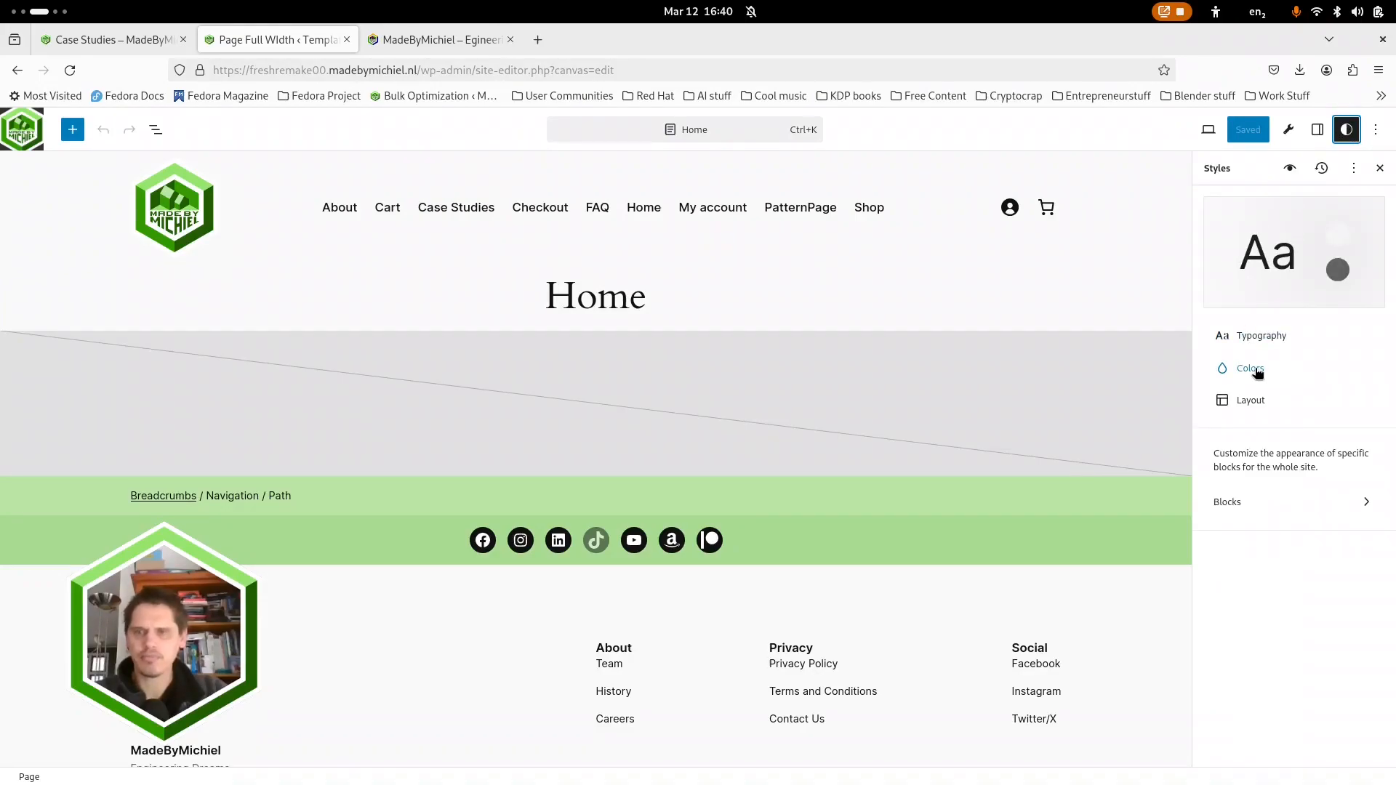
{"action": "left_click", "coordinate": [1250, 399]}
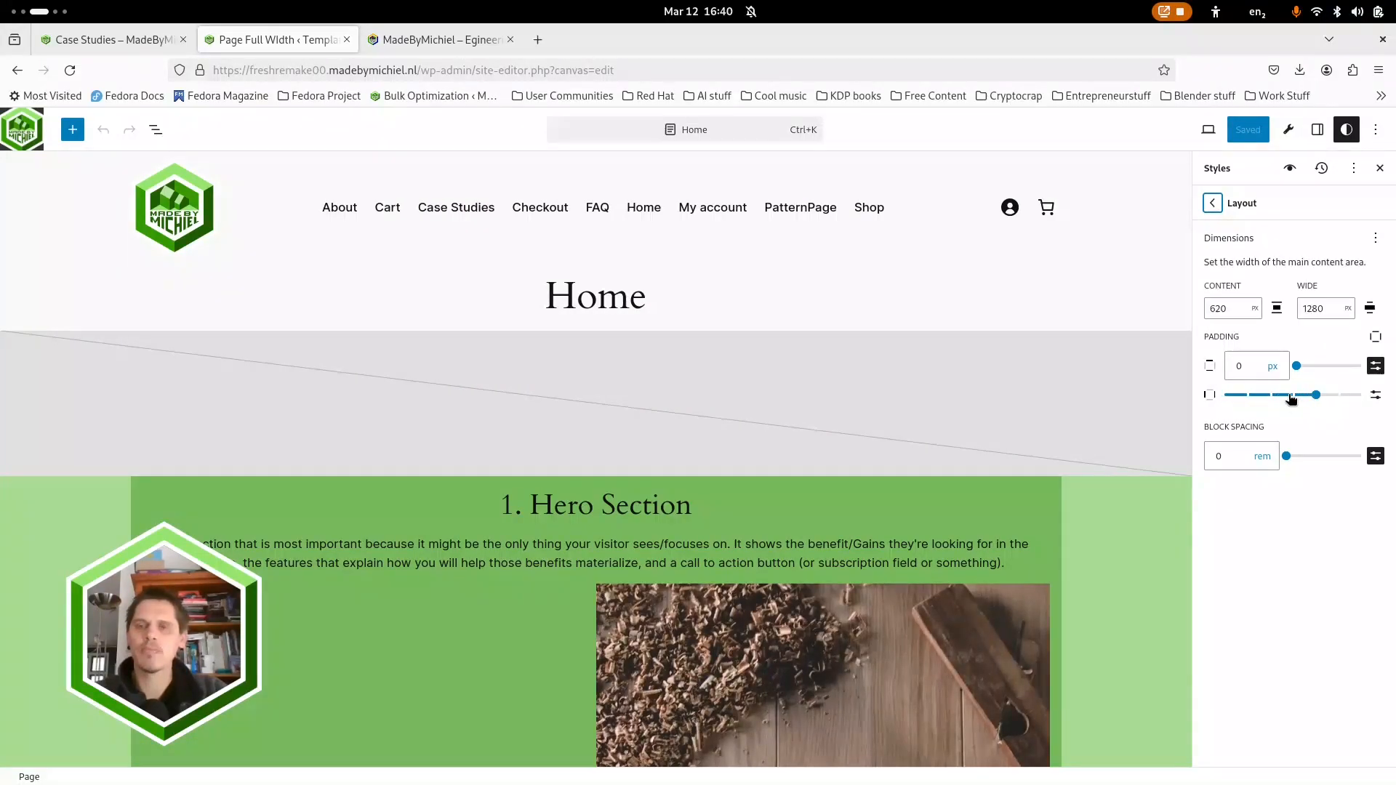
{"action": "left_click", "coordinate": [1213, 204]}
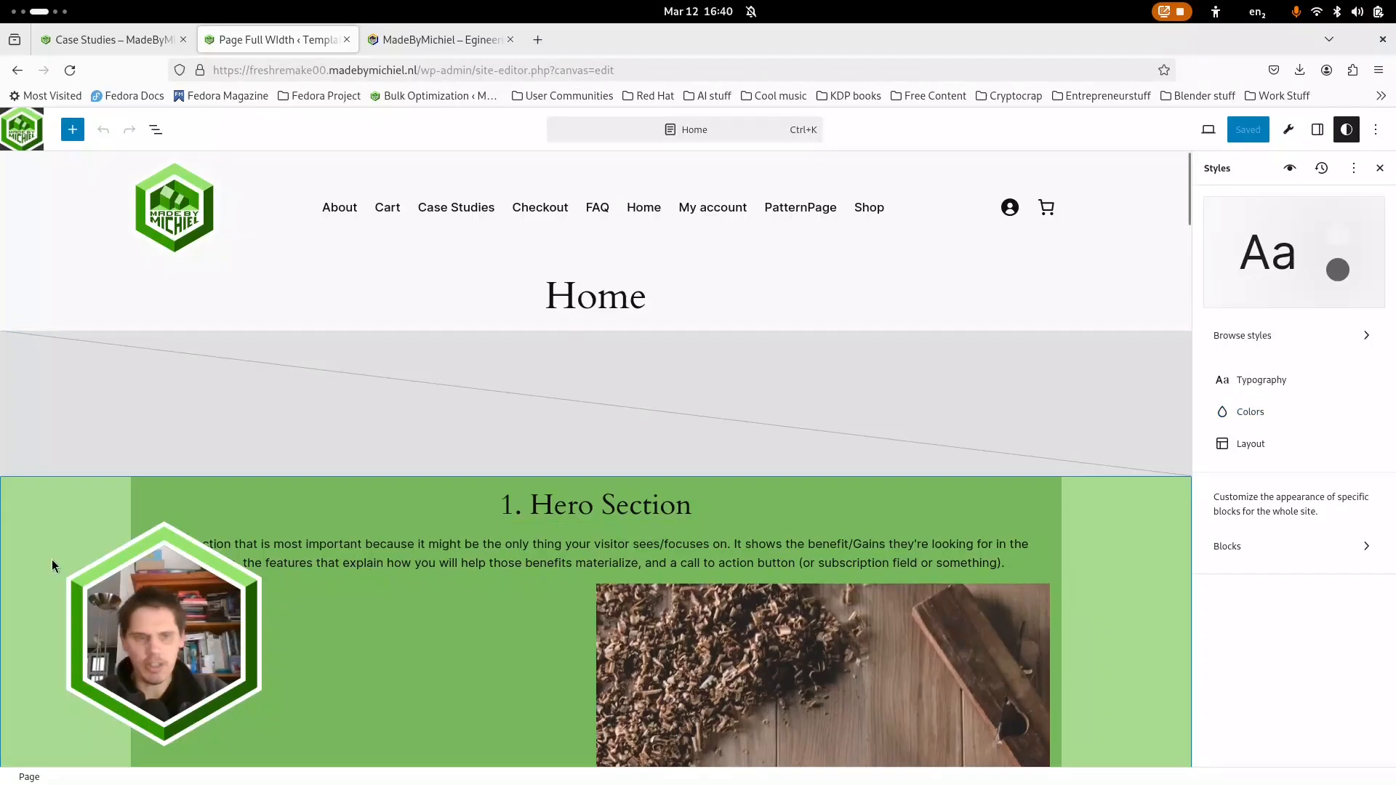
Step: Show the Home page's block structure and expand the 1. Hero Section down to the contents of its Media & Text block
{"action": "scroll", "coordinate": [51, 559], "scroll_direction": "down", "scroll_amount": 4}
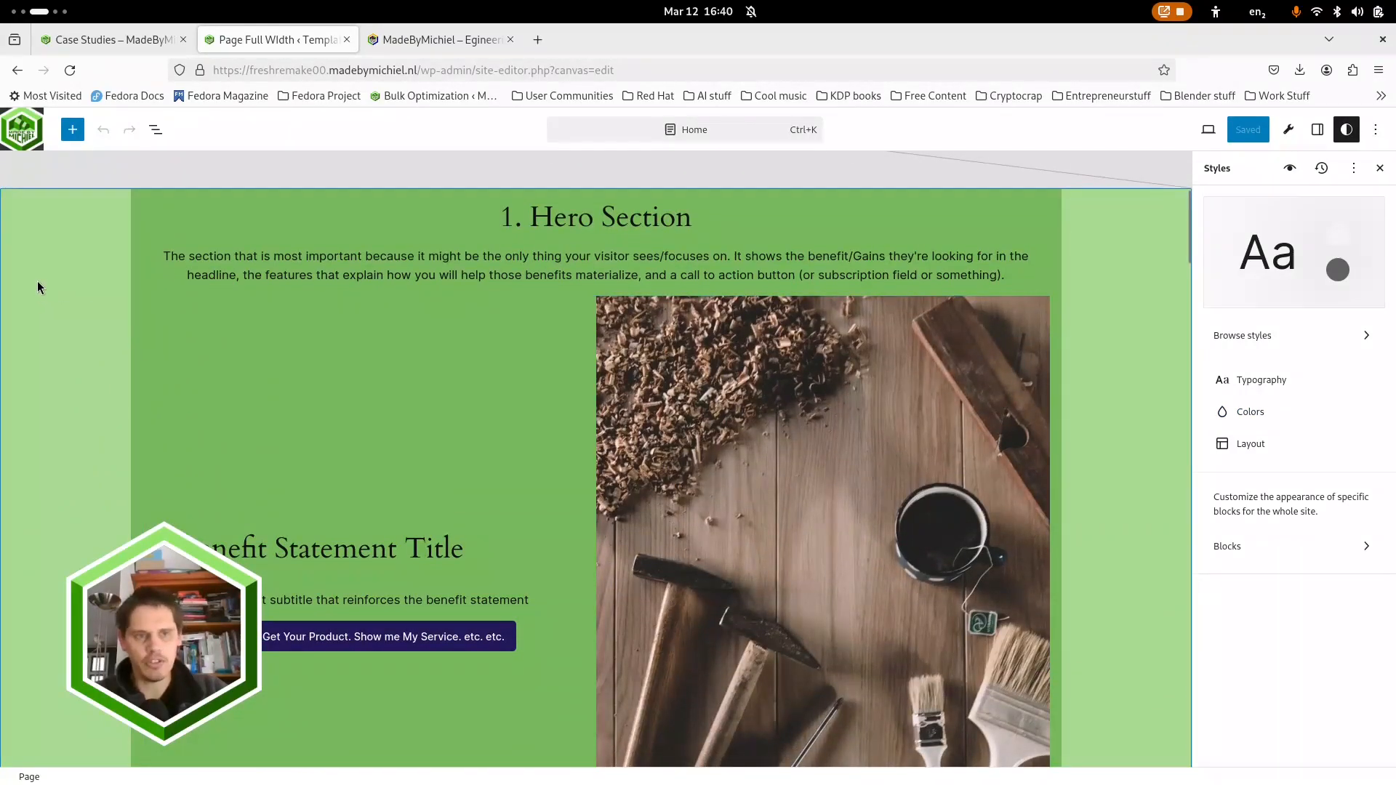
{"action": "left_click", "coordinate": [58, 267]}
{"action": "left_click", "coordinate": [151, 130]}
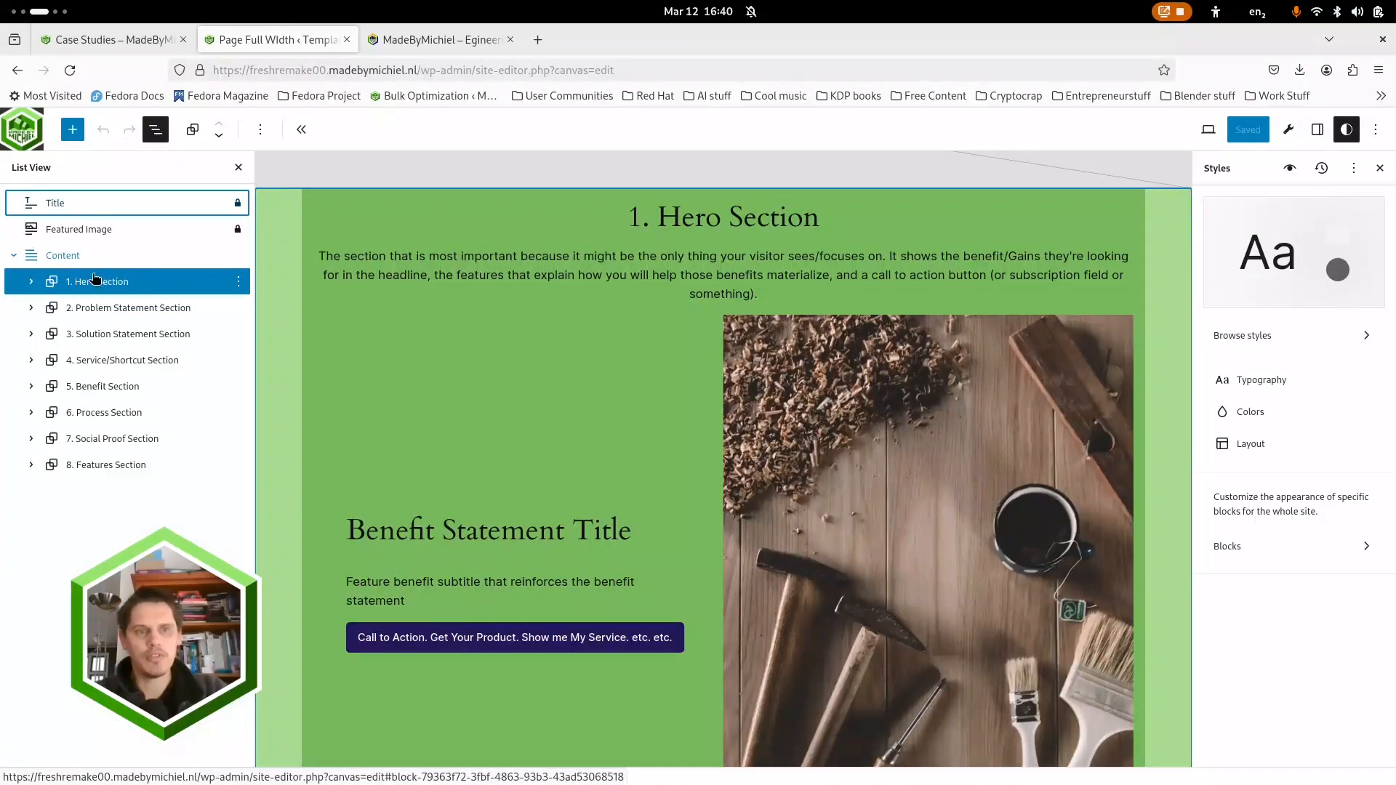
{"action": "left_click", "coordinate": [31, 282]}
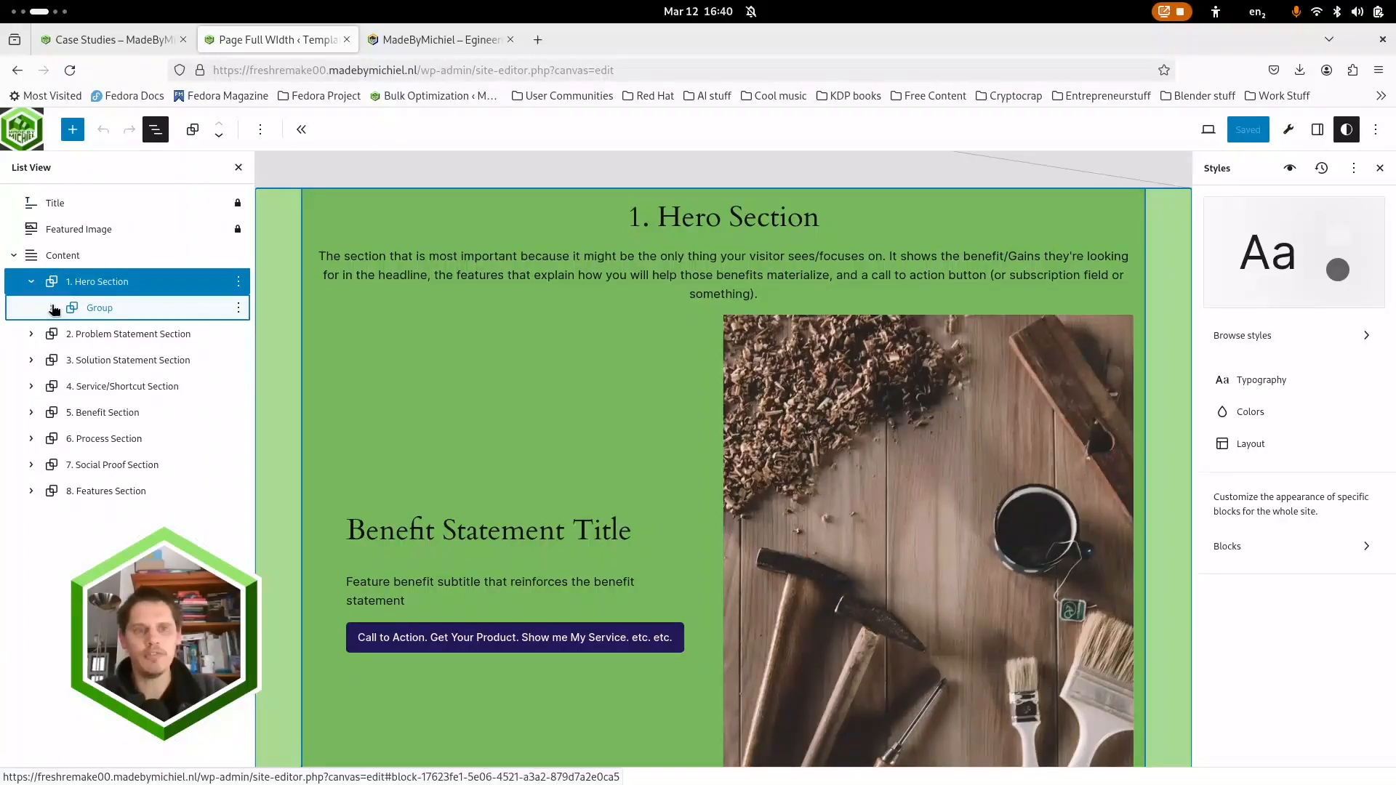
{"action": "left_click", "coordinate": [52, 308]}
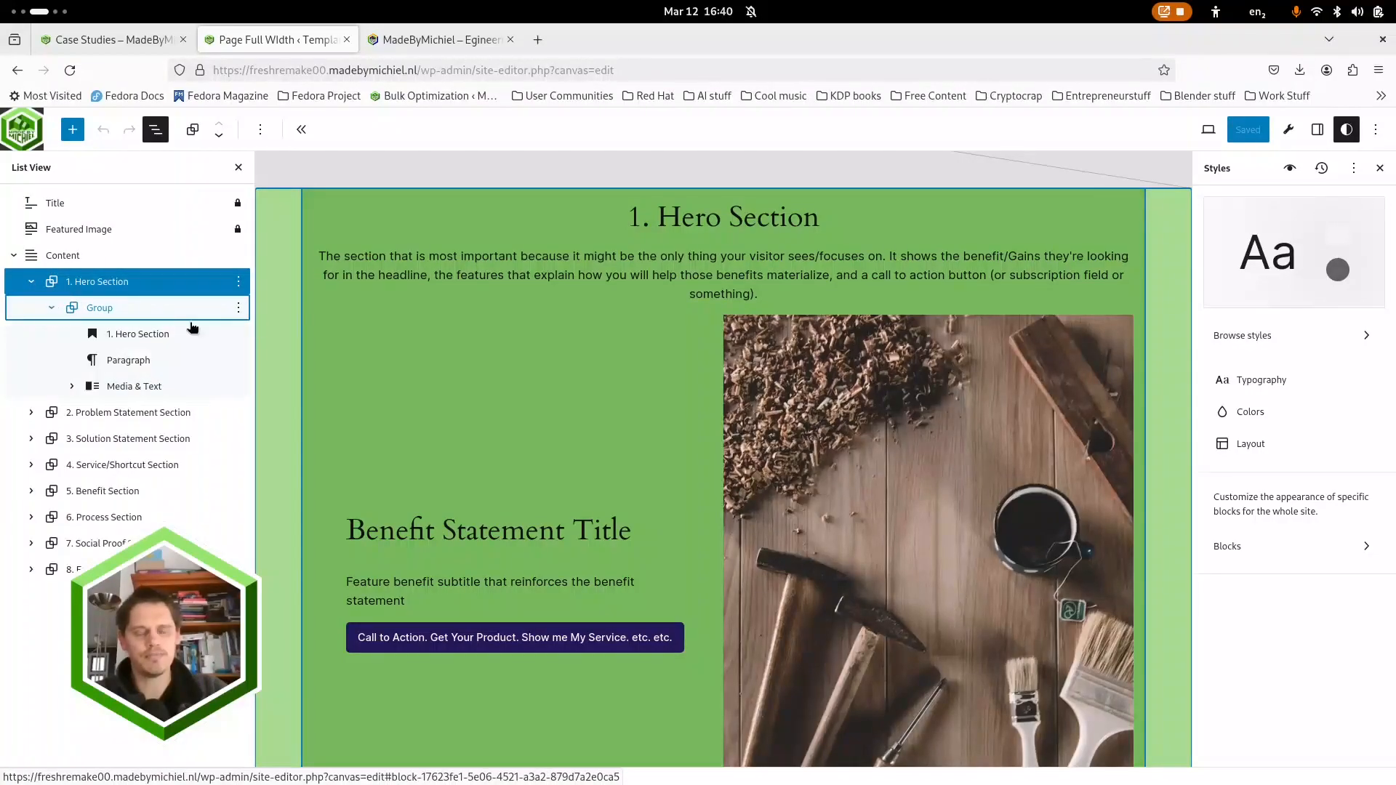
{"action": "left_click", "coordinate": [109, 309]}
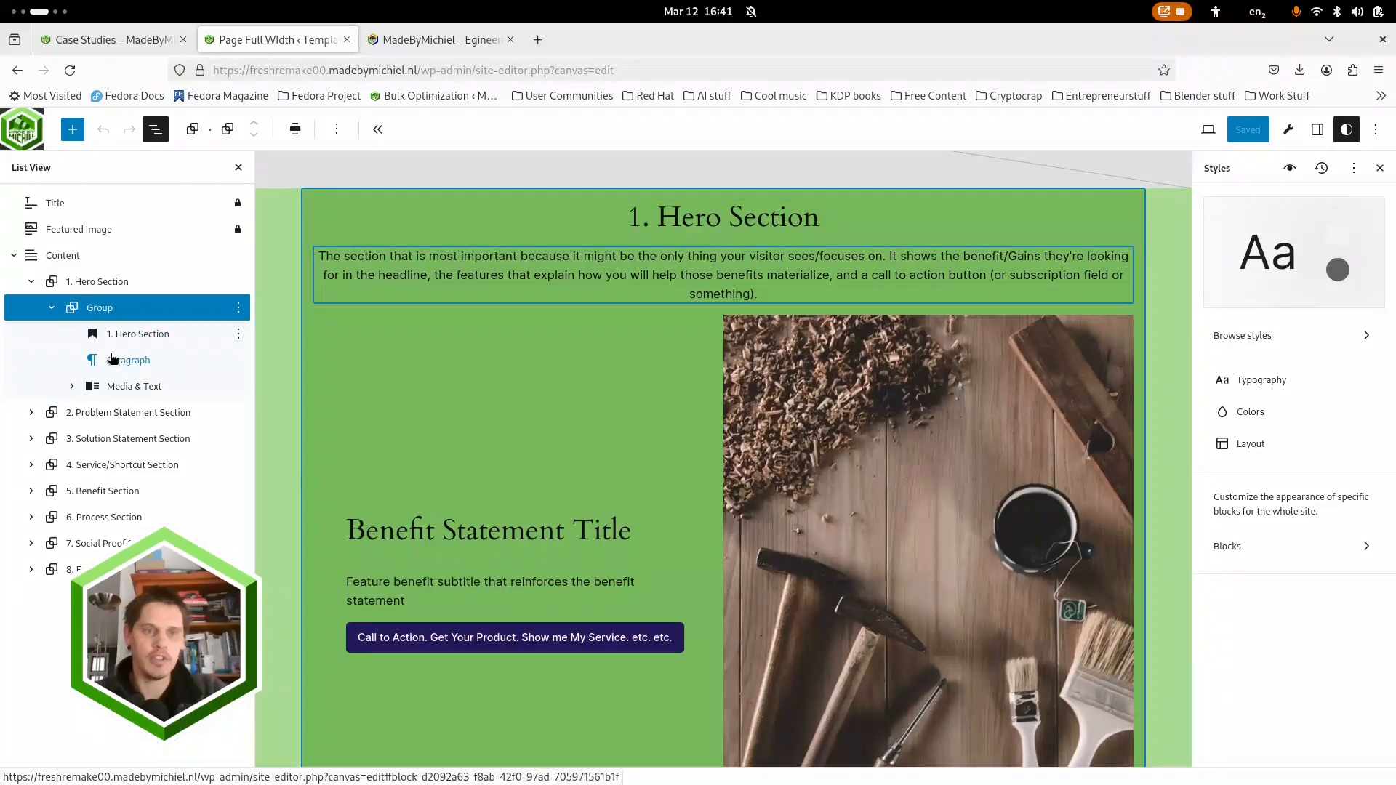
{"action": "left_click", "coordinate": [71, 388]}
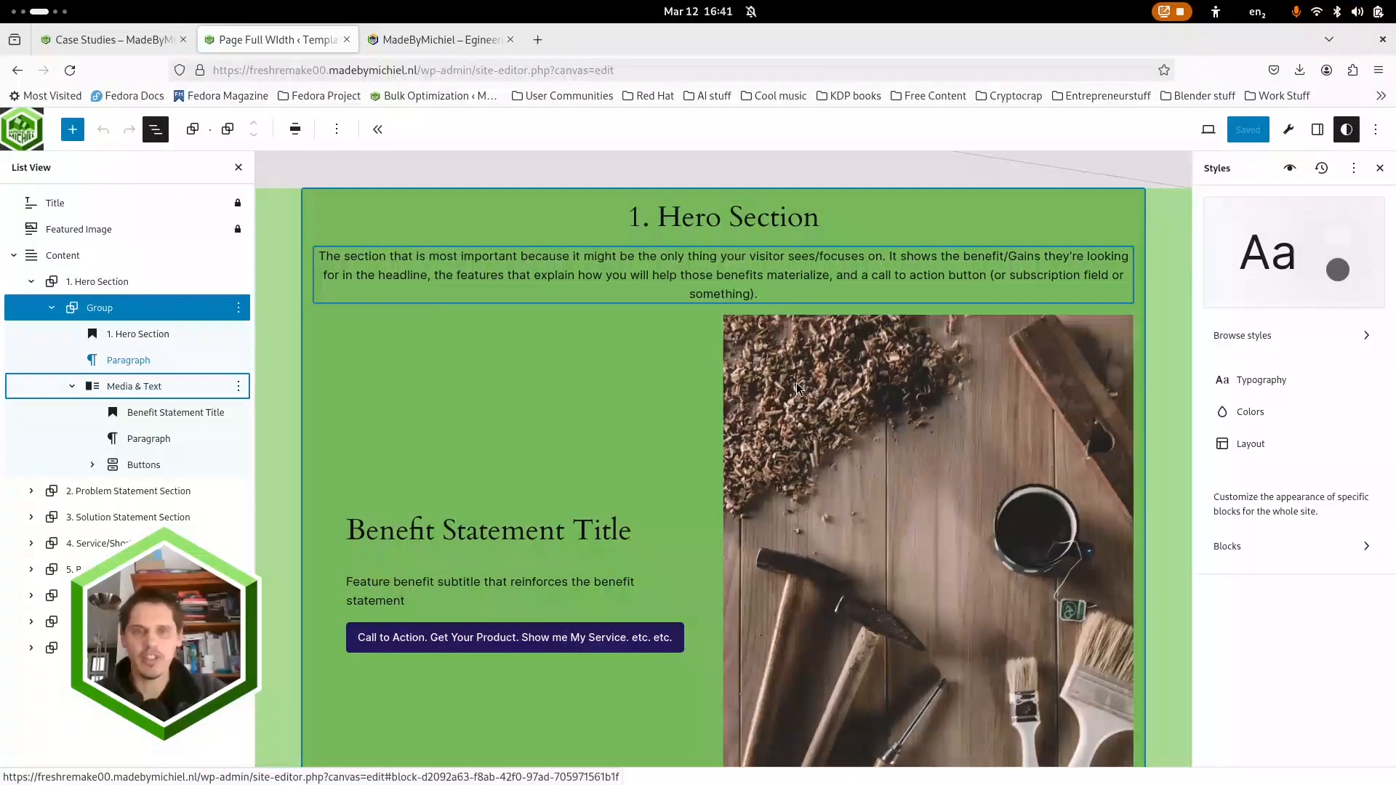
Step: Look over the hero area and view the text alignment options of the Benefit Statement Title heading without changing them
{"action": "scroll", "coordinate": [1094, 343], "scroll_direction": "up", "scroll_amount": 4}
{"action": "scroll", "coordinate": [1098, 353], "scroll_direction": "down", "scroll_amount": 1}
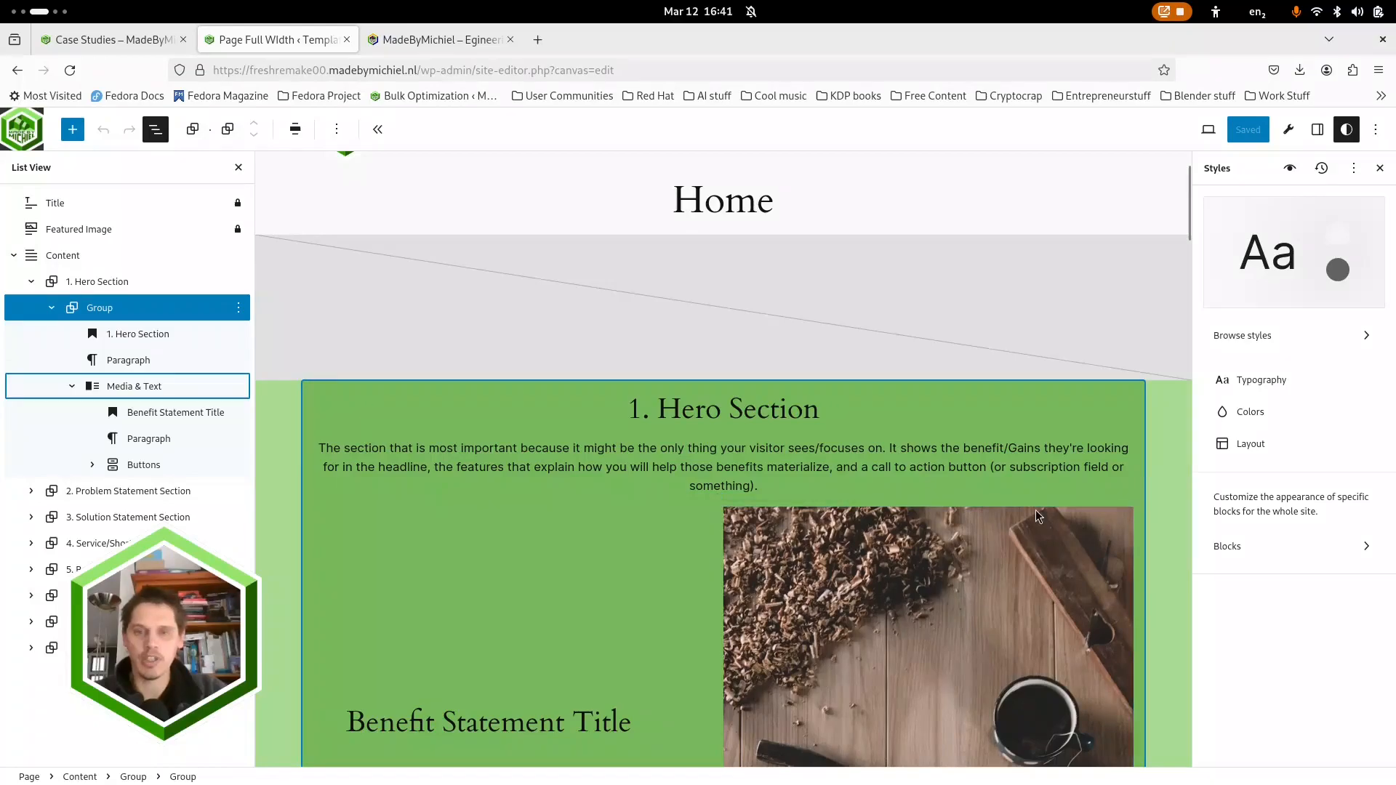
{"action": "scroll", "coordinate": [1063, 316], "scroll_direction": "up", "scroll_amount": 1}
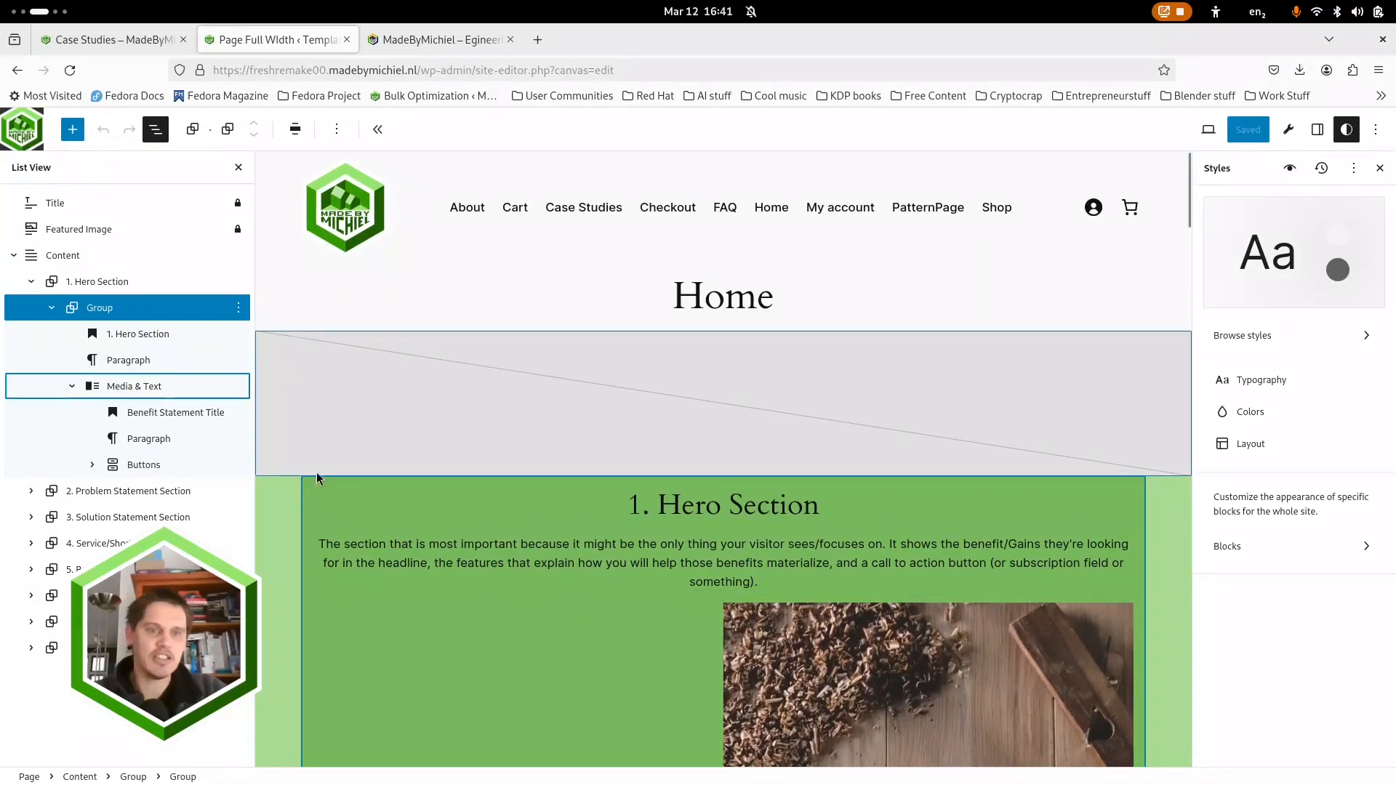
{"action": "scroll", "coordinate": [658, 528], "scroll_direction": "down", "scroll_amount": 4}
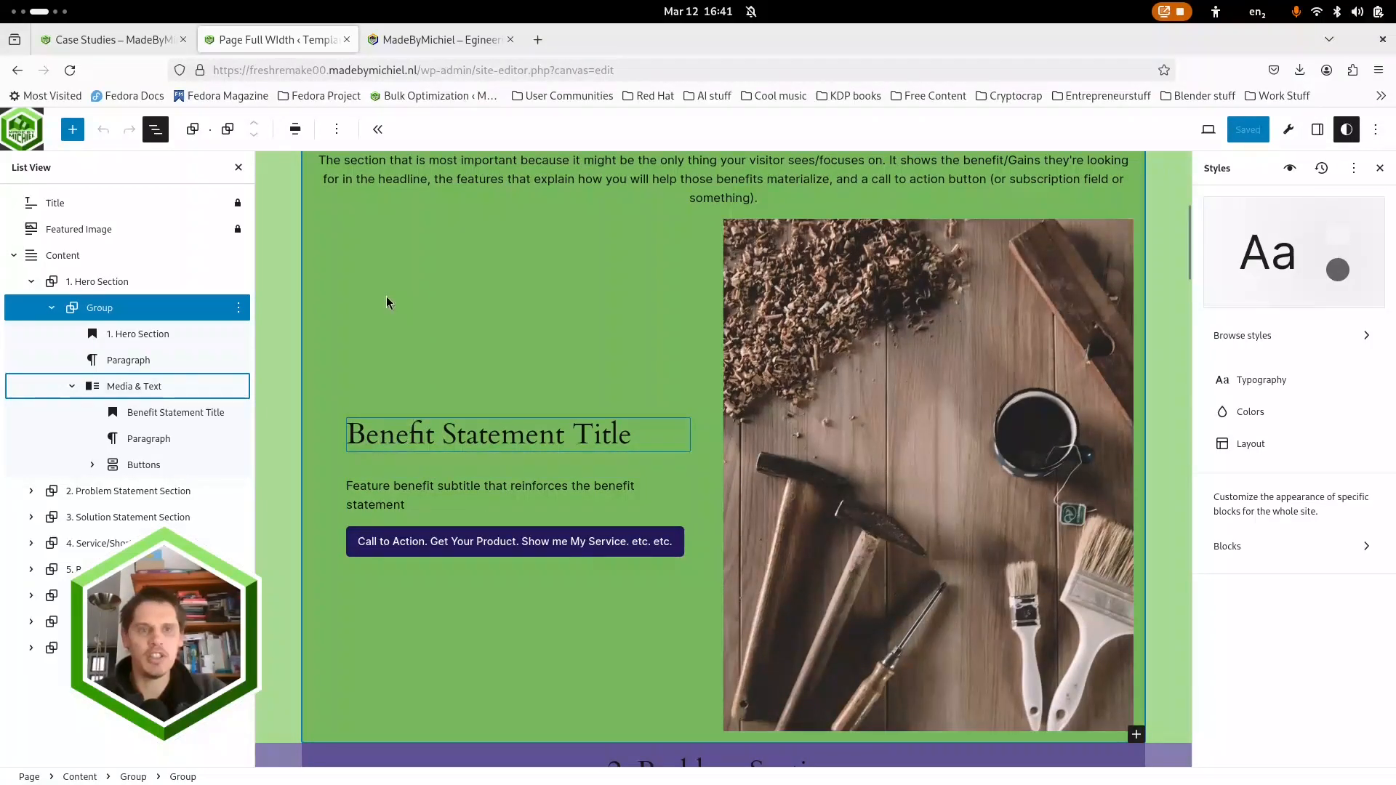
{"action": "left_click", "coordinate": [424, 436]}
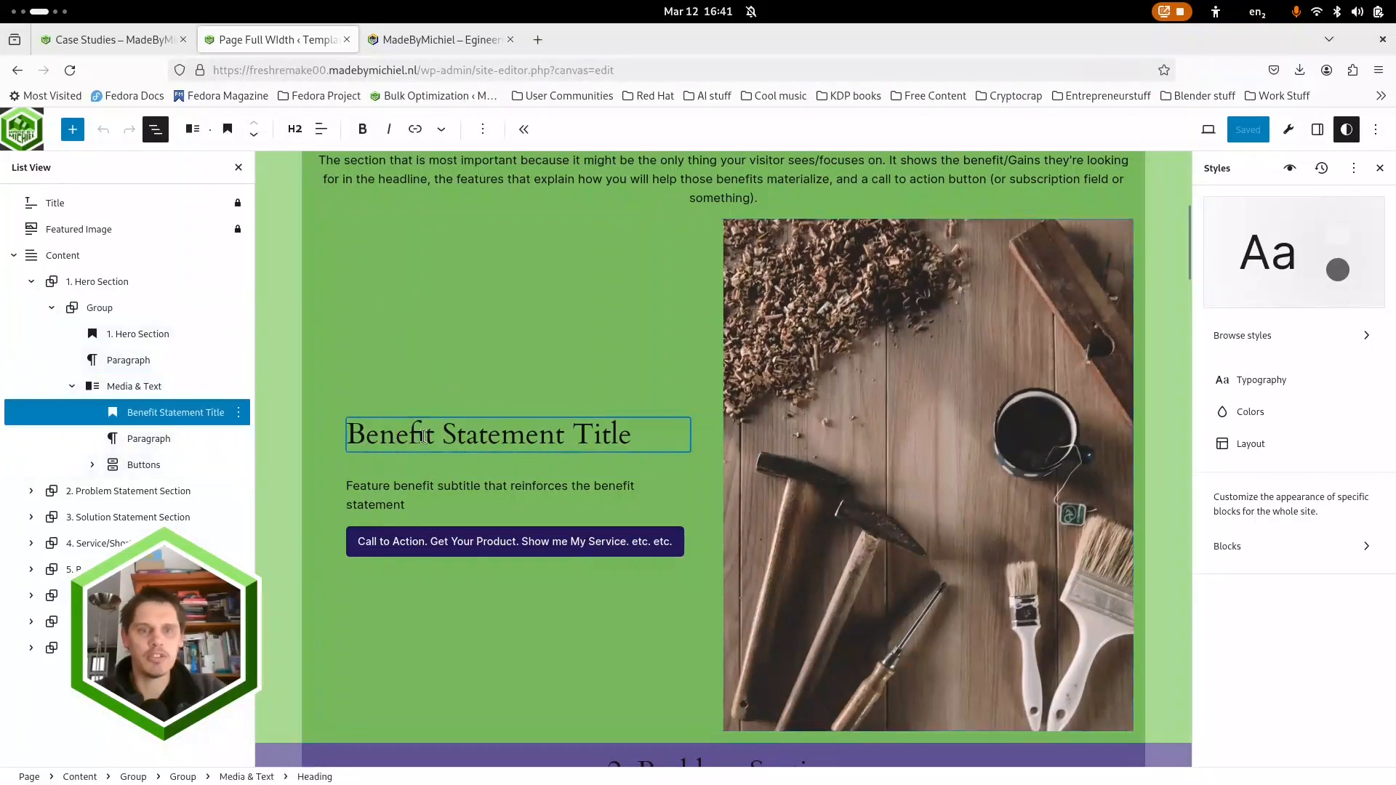
{"action": "left_click", "coordinate": [318, 131]}
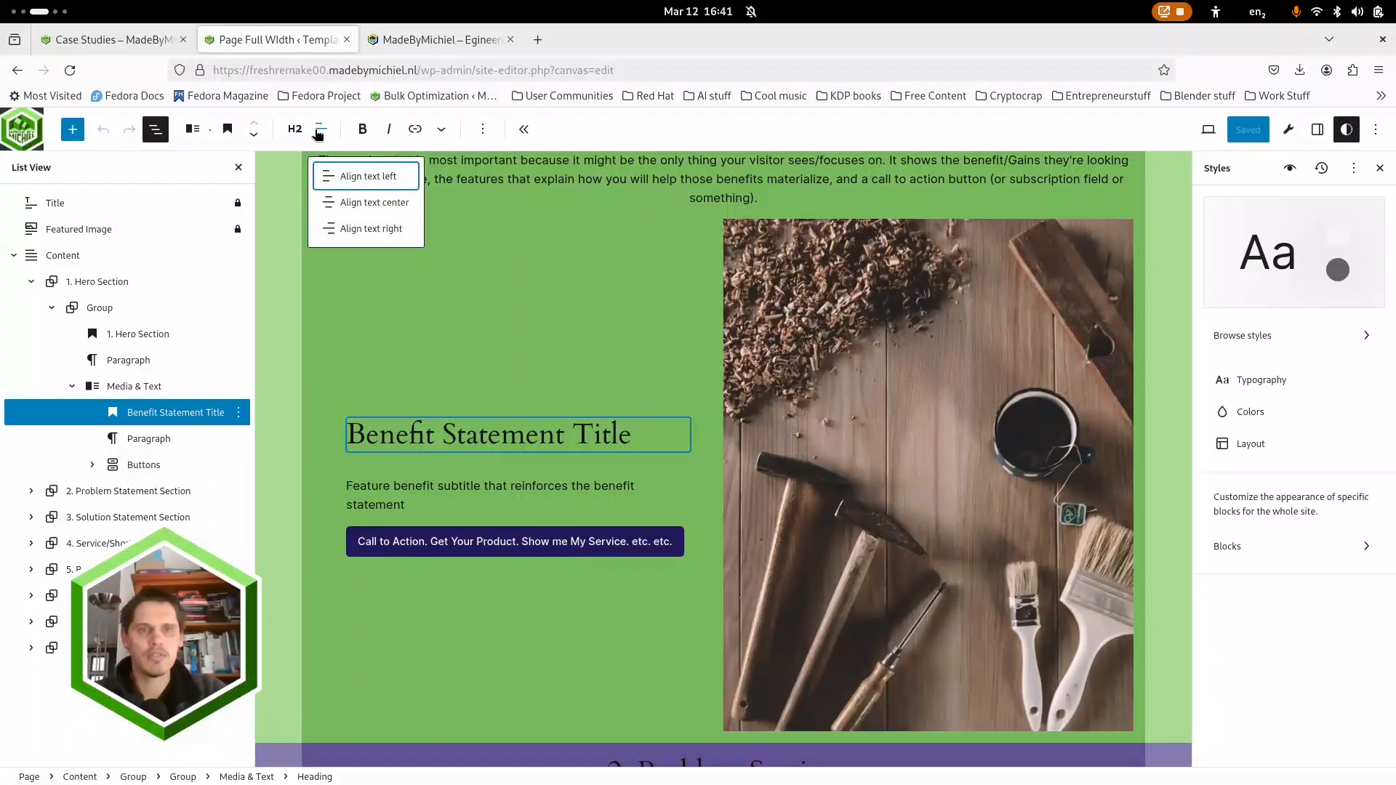
{"action": "left_click", "coordinate": [830, 119]}
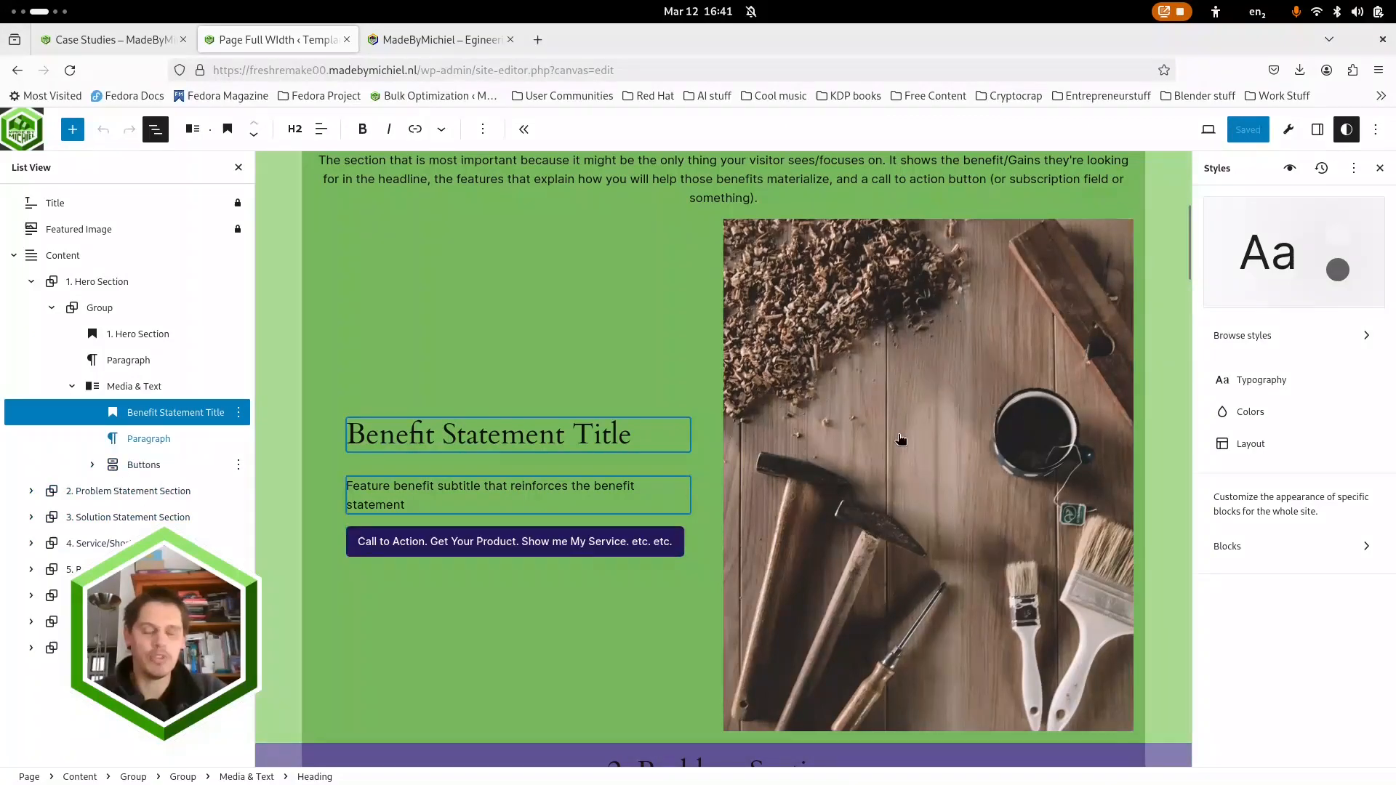
Step: Collapse the Media & Text block in the block structure and reopen the global Layout dimensions
{"action": "scroll", "coordinate": [992, 509], "scroll_direction": "up", "scroll_amount": 4}
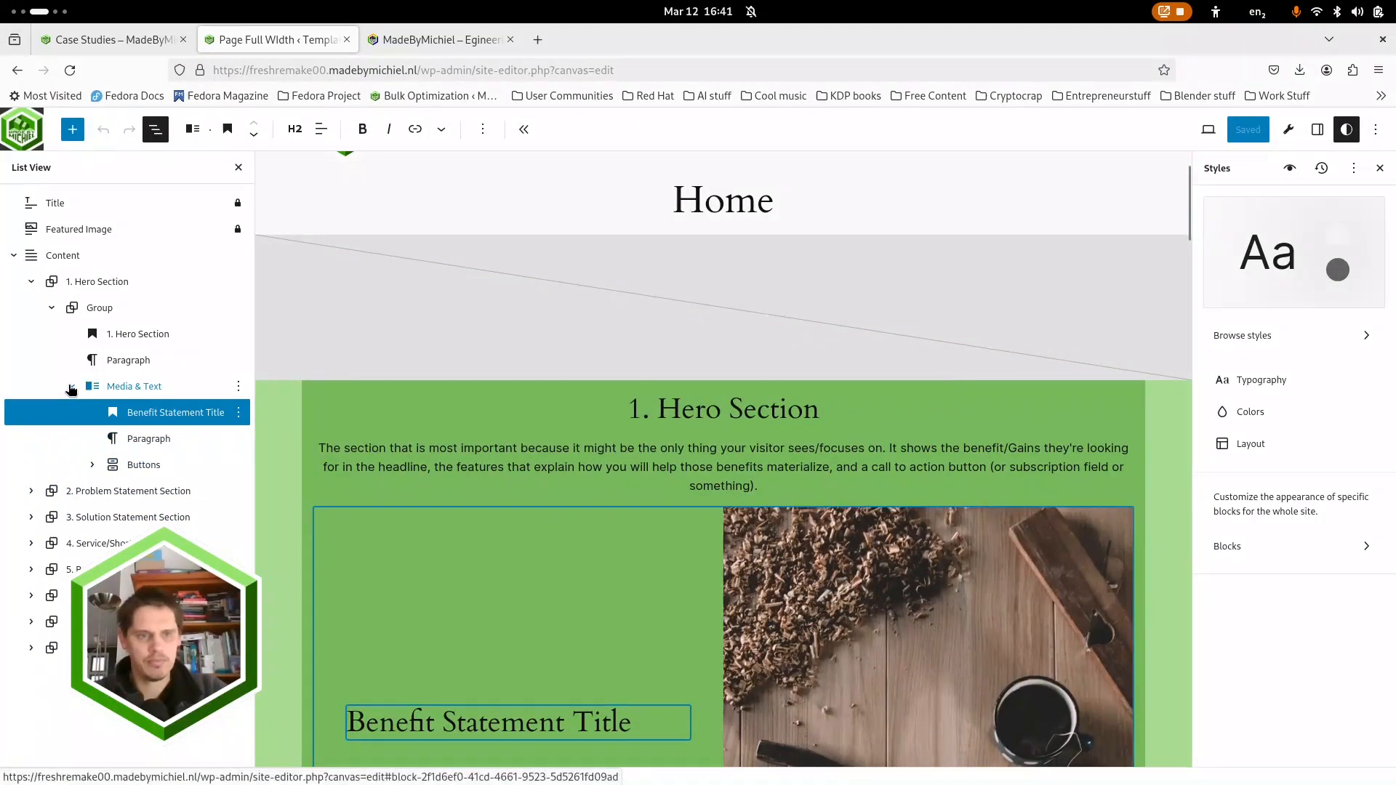
{"action": "left_click", "coordinate": [72, 386]}
{"action": "scroll", "coordinate": [921, 489], "scroll_direction": "up", "scroll_amount": 2}
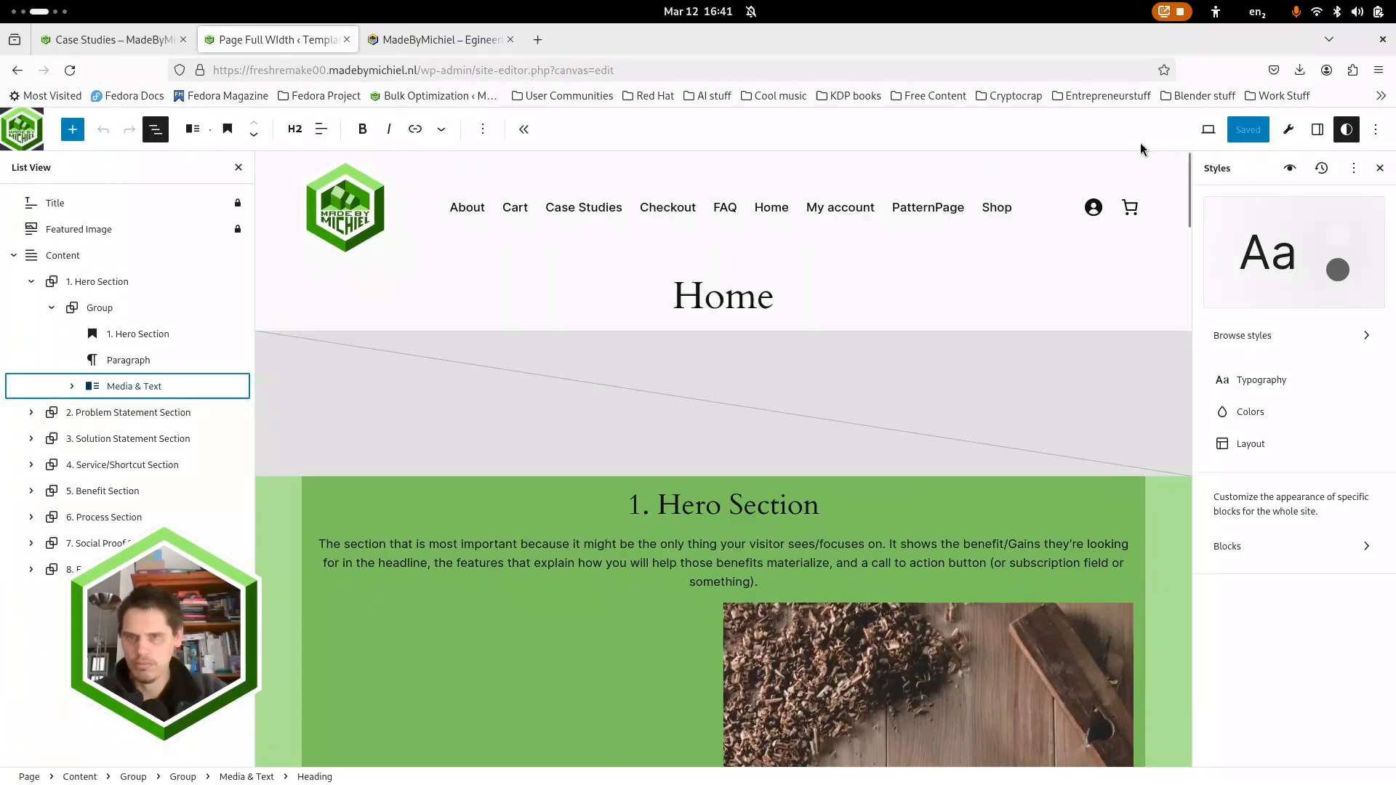
{"action": "scroll", "coordinate": [835, 429], "scroll_direction": "down", "scroll_amount": 4}
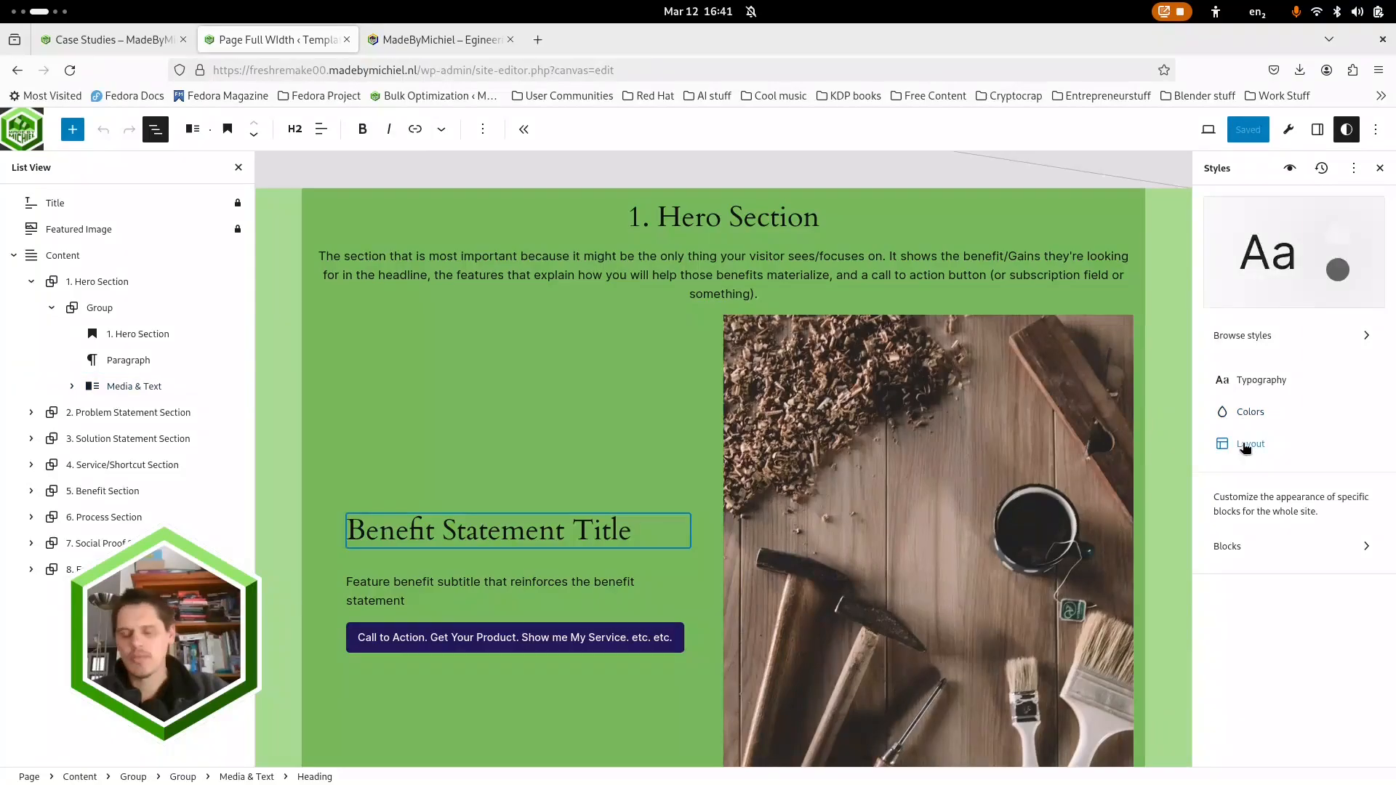
{"action": "left_click", "coordinate": [1249, 444]}
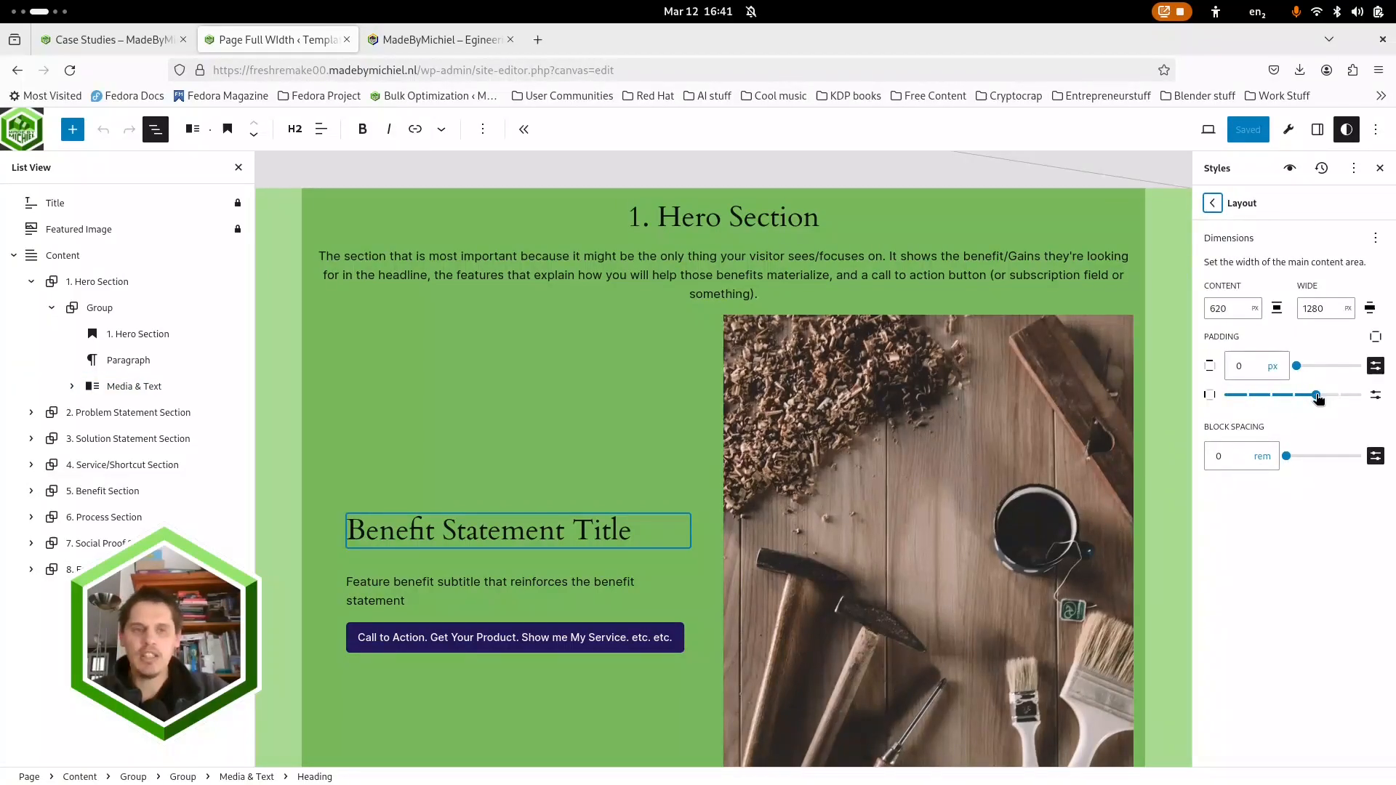
Step: Select the outer 1. Hero Section group, then its inner Group, and view the inner group's width alignment options
{"action": "left_click", "coordinate": [104, 284]}
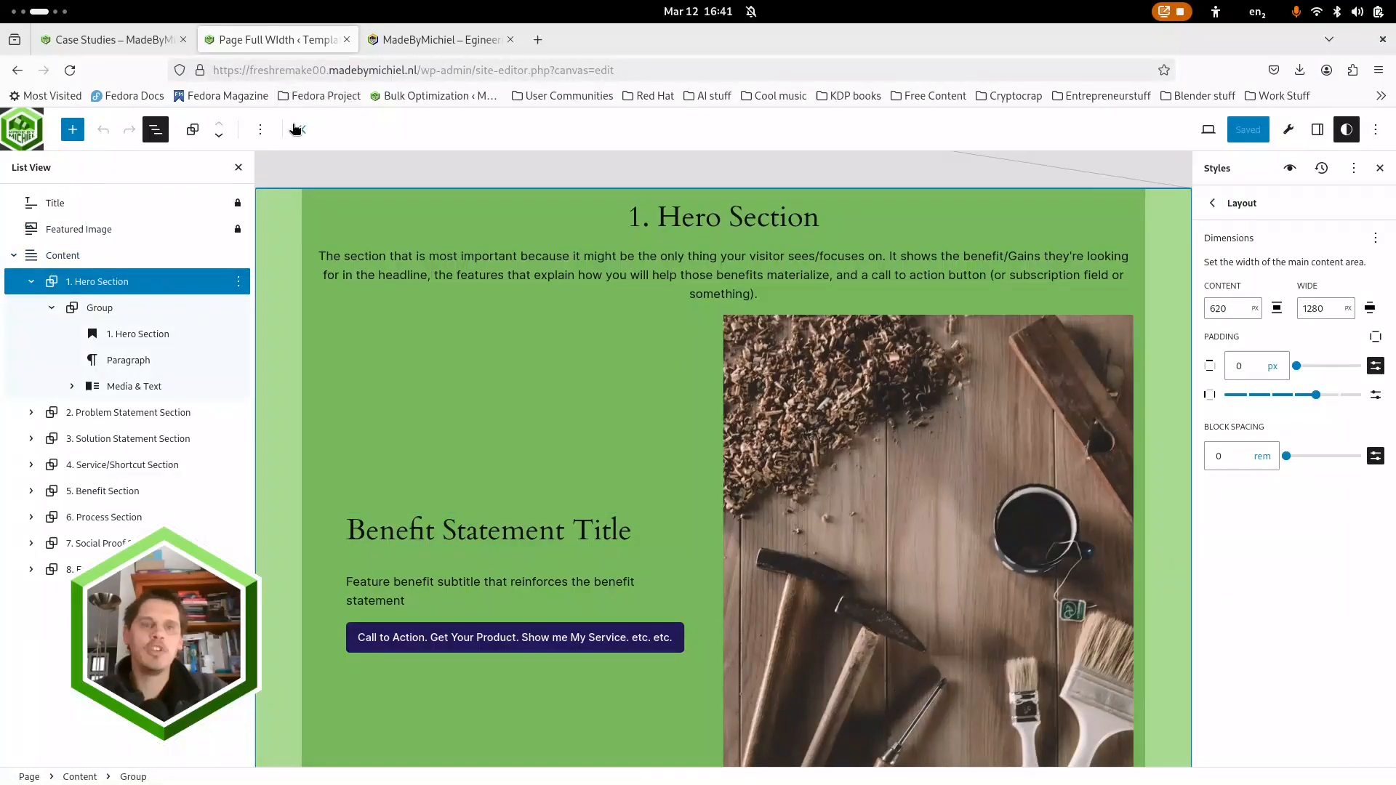
{"action": "left_click", "coordinate": [101, 308]}
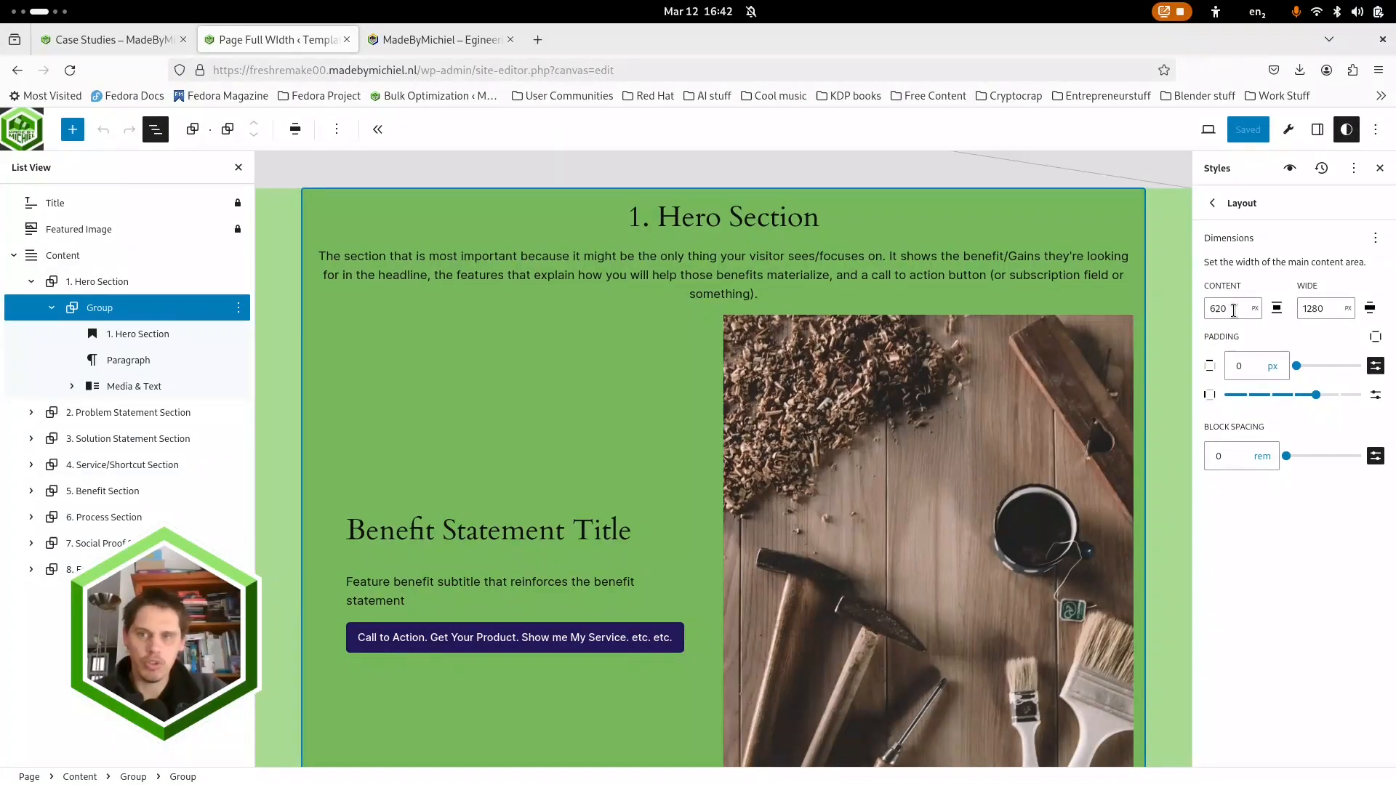
{"action": "left_click", "coordinate": [295, 131]}
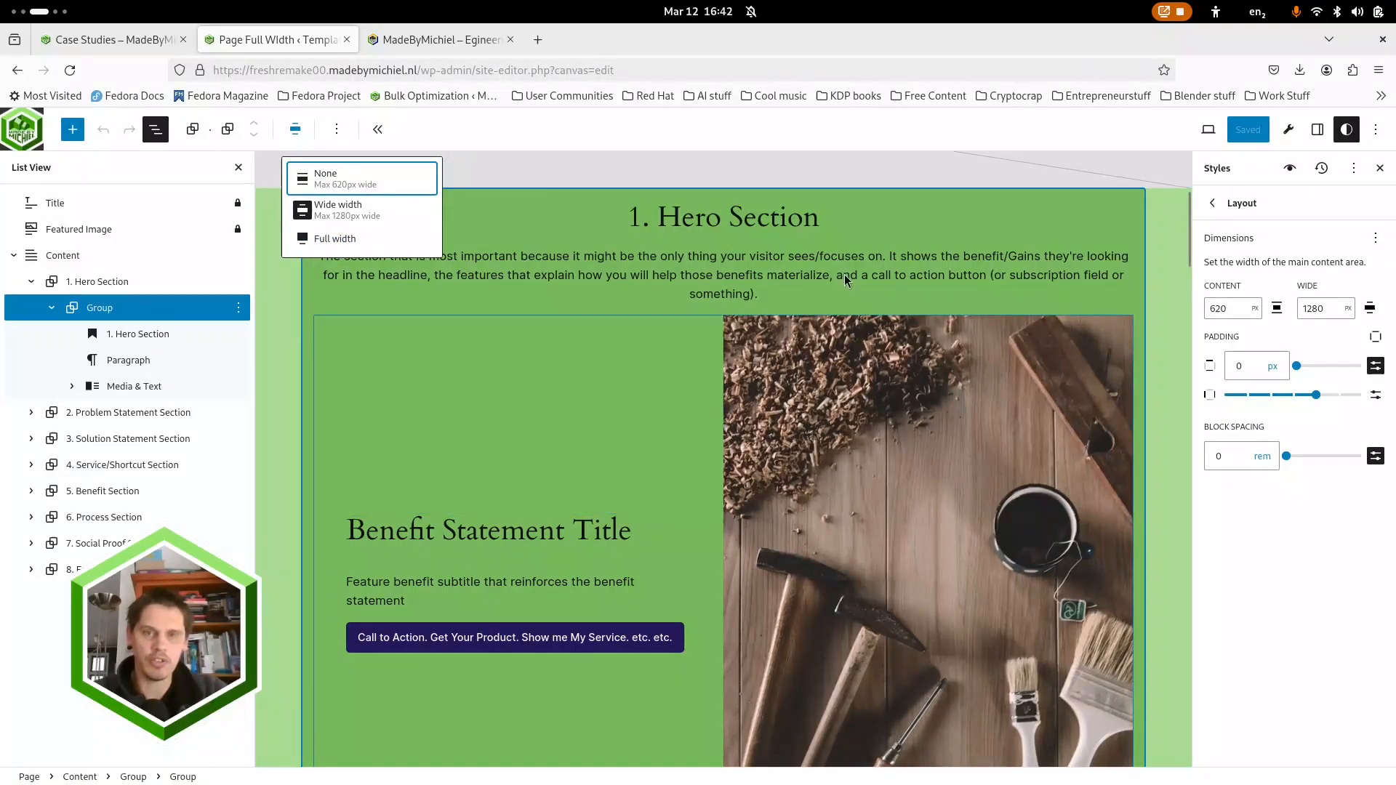
{"action": "left_click", "coordinate": [574, 137]}
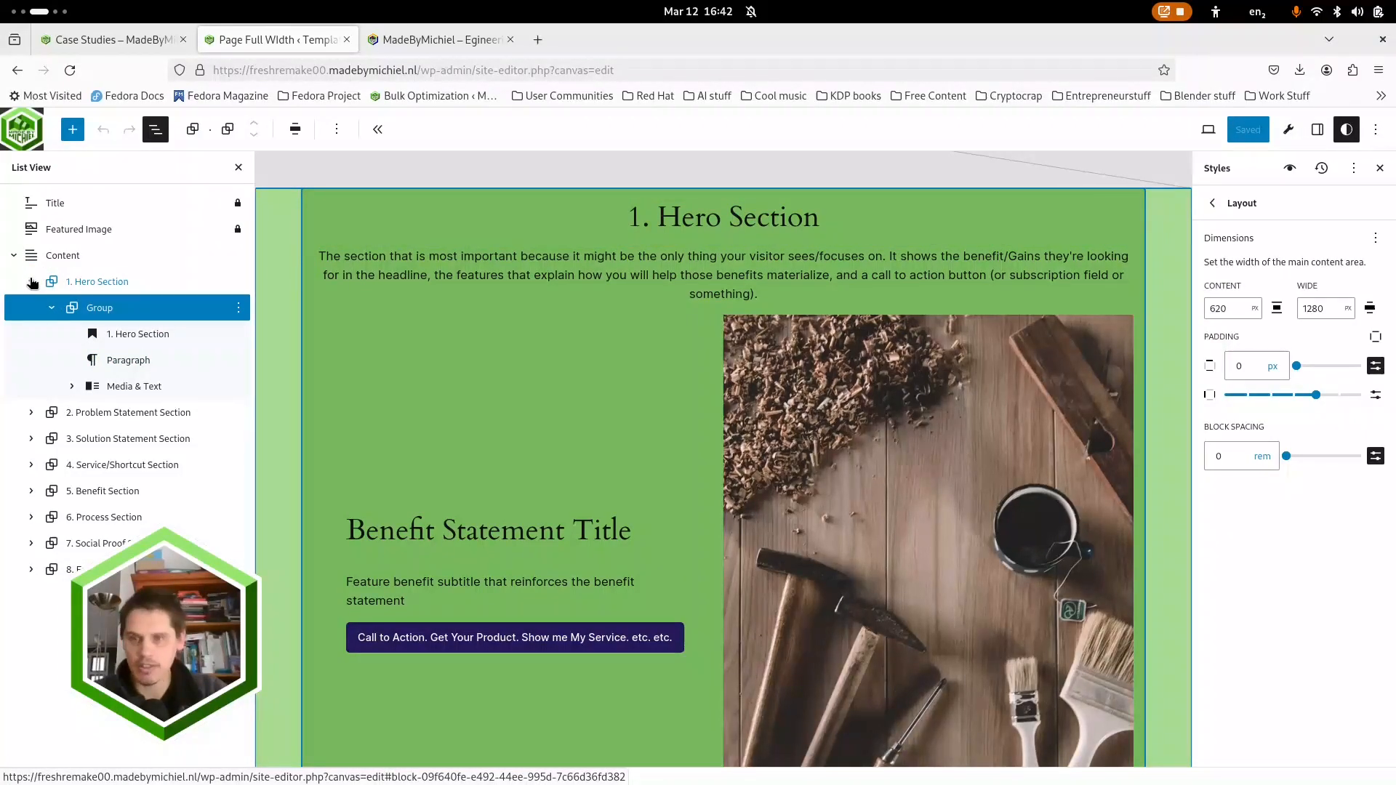
Step: Compare the outer 1. Hero Section group with its inner Group, and review the inner group's None, Wide width and Full width options
{"action": "left_click", "coordinate": [295, 129]}
{"action": "left_click", "coordinate": [97, 289]}
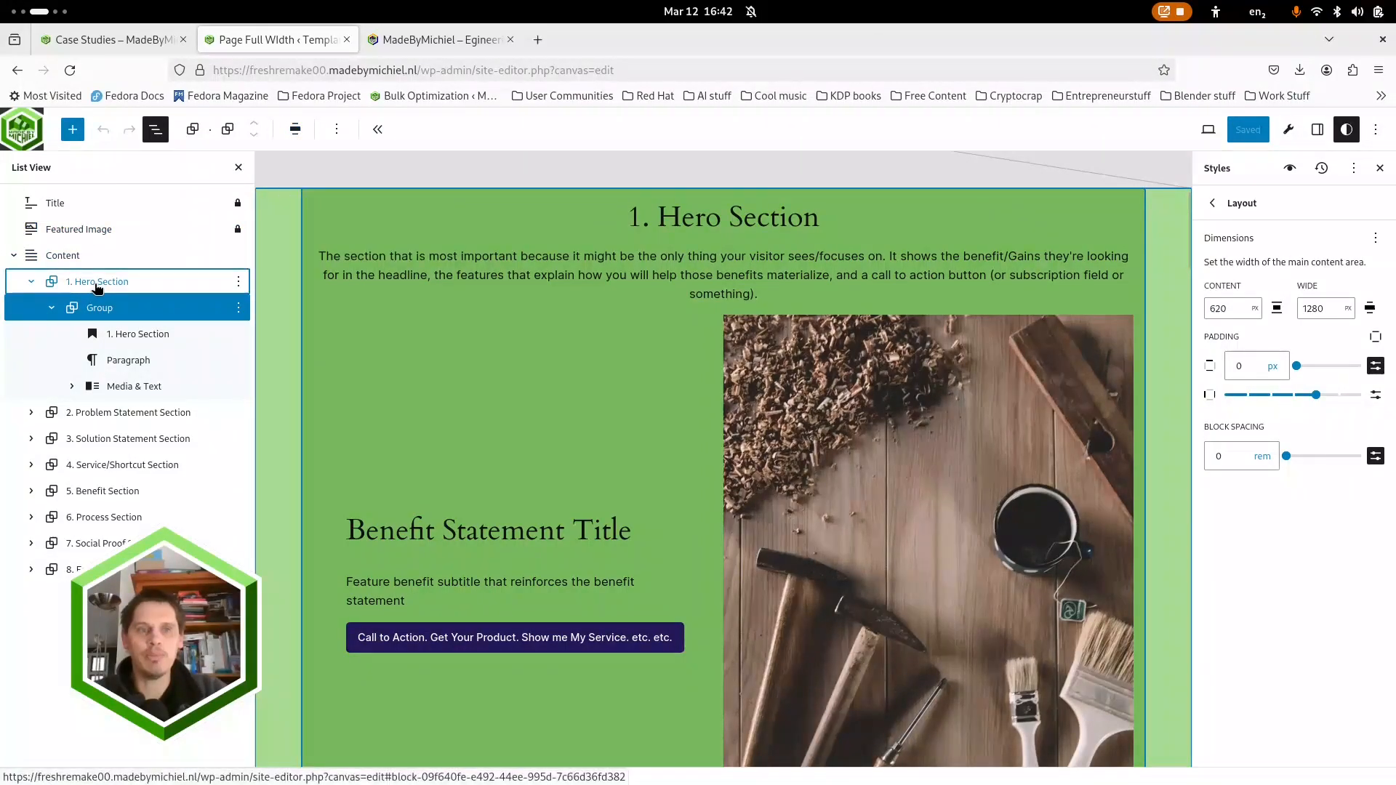
{"action": "left_click", "coordinate": [97, 284]}
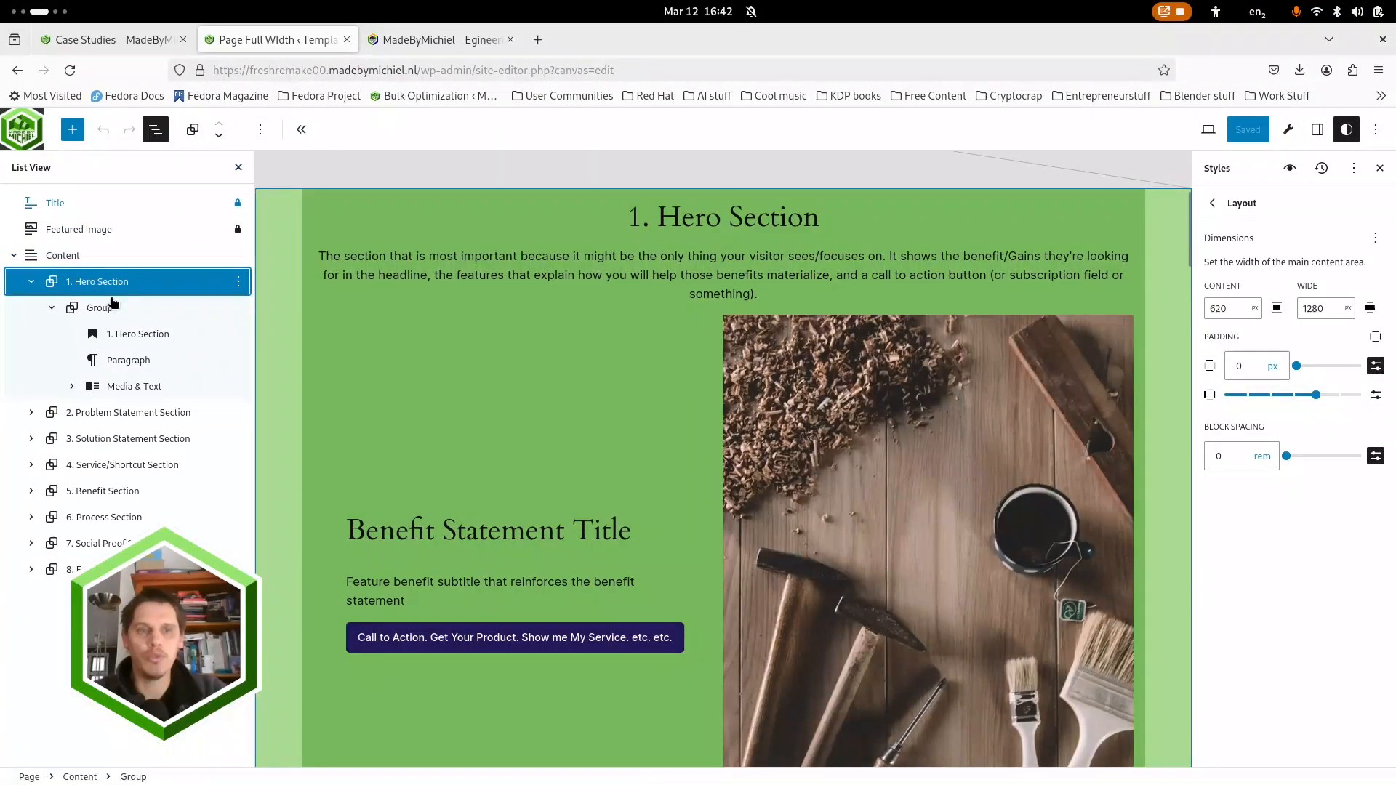
{"action": "left_click", "coordinate": [109, 308]}
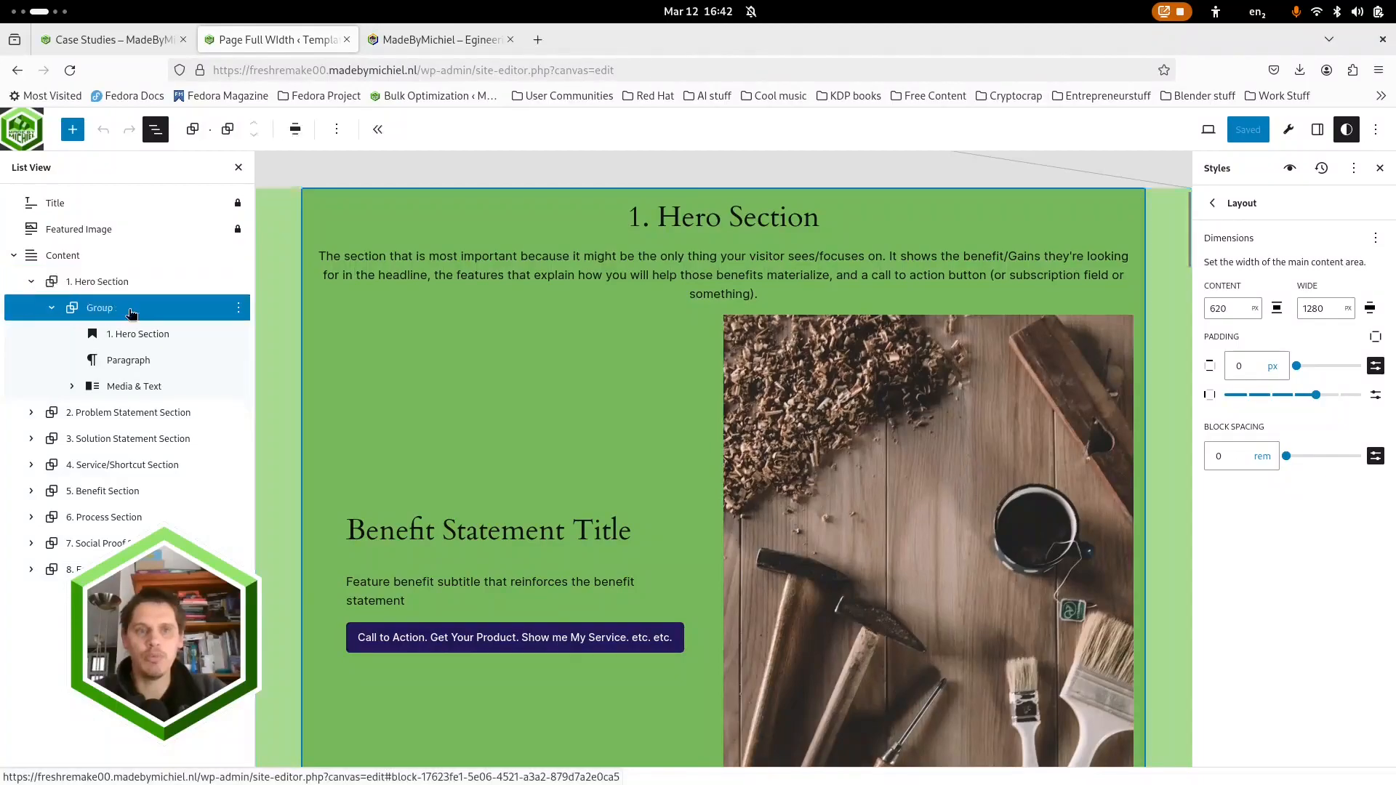
{"action": "left_click", "coordinate": [295, 130]}
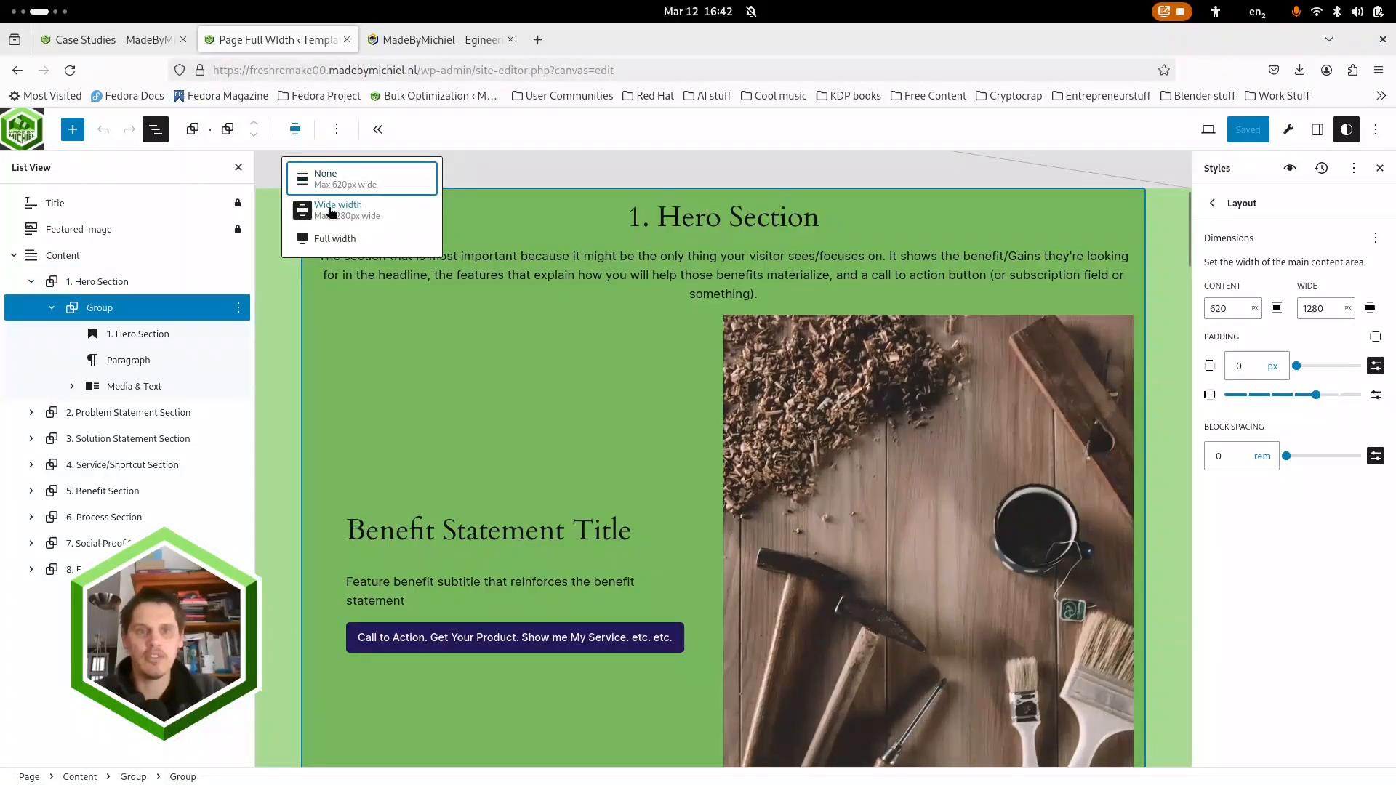
{"action": "left_click", "coordinate": [324, 237]}
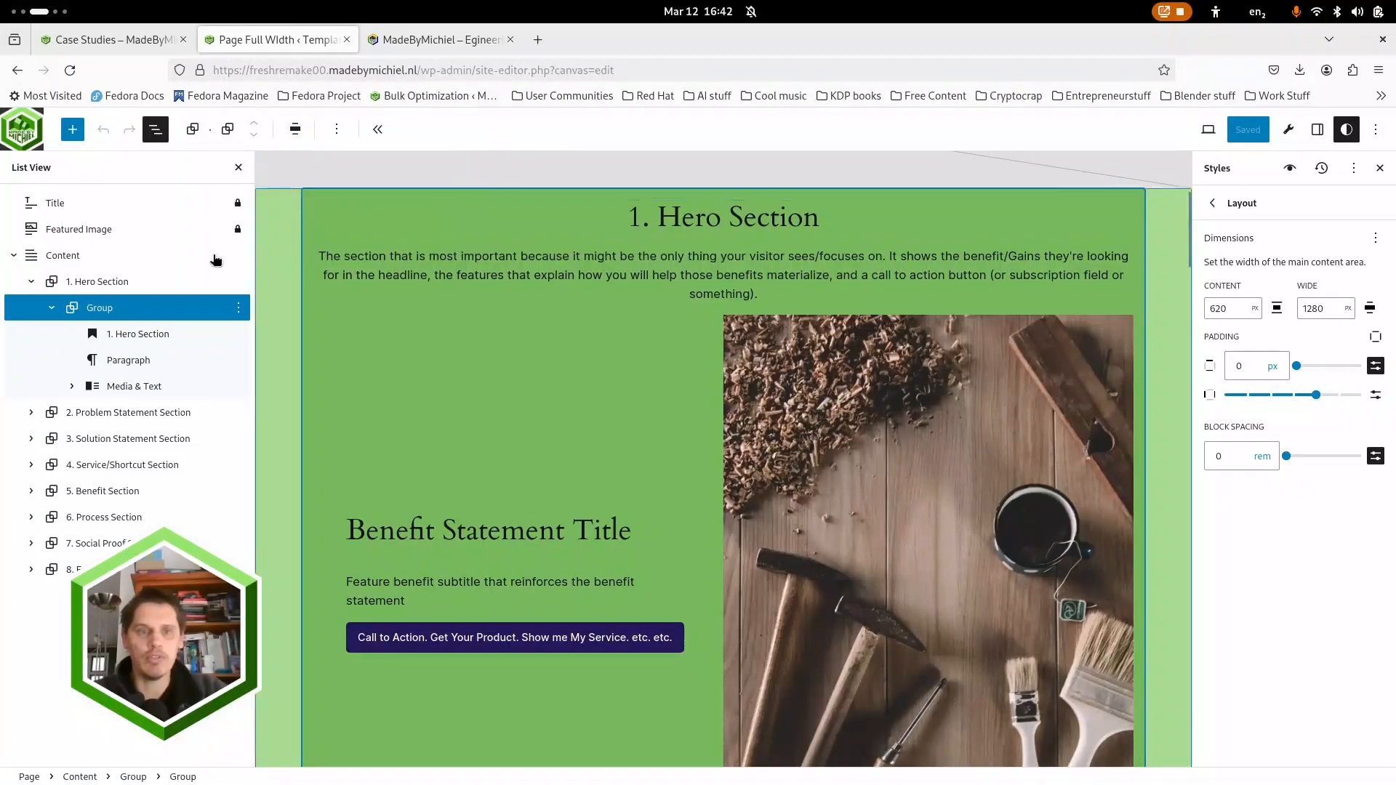
Step: Select the outer 1. Hero Section group and open its block settings to view the Layout options
{"action": "left_click", "coordinate": [100, 284]}
{"action": "left_click", "coordinate": [1322, 129]}
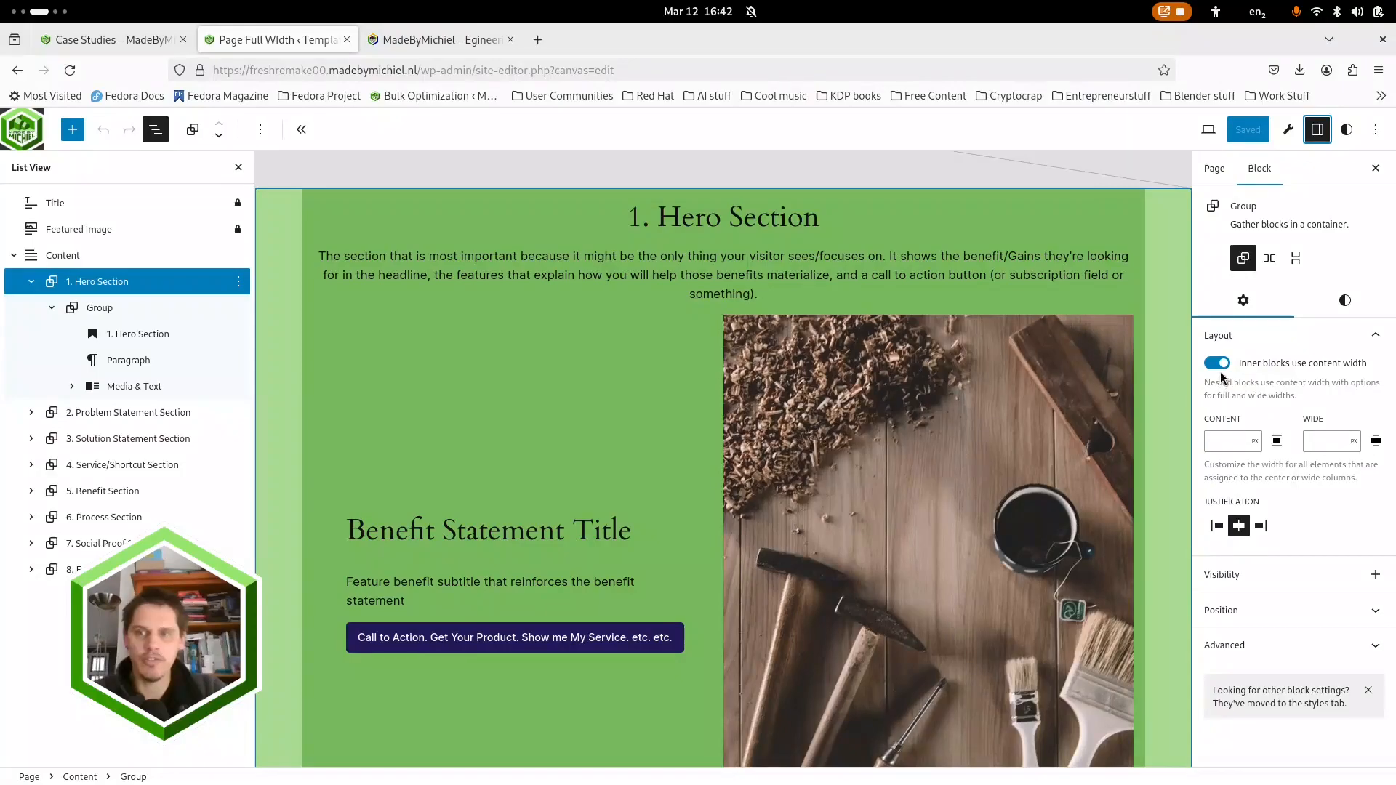
Step: Compare the Layout settings of the outer 1. Hero Section group with those of its inner Group
{"action": "left_click", "coordinate": [101, 309]}
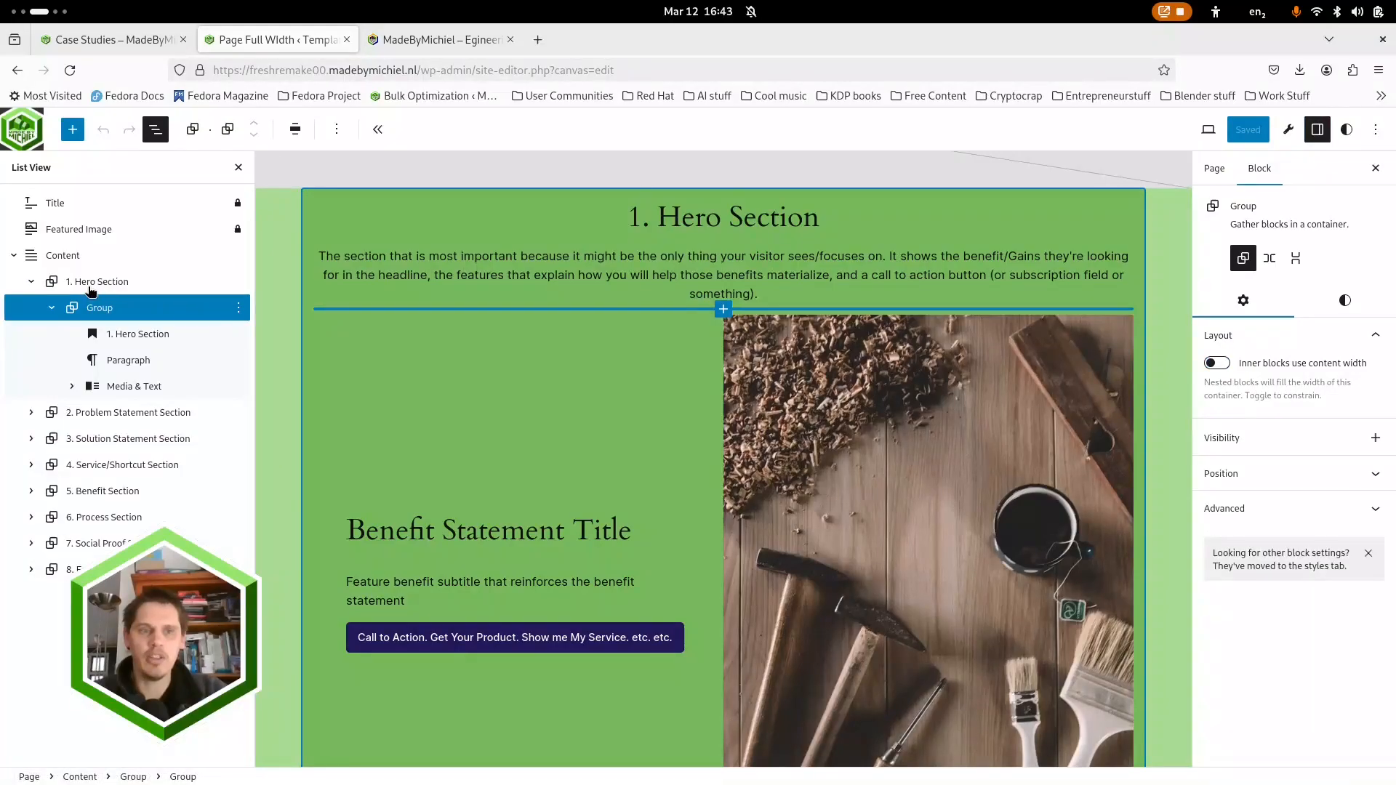
{"action": "left_click", "coordinate": [87, 284]}
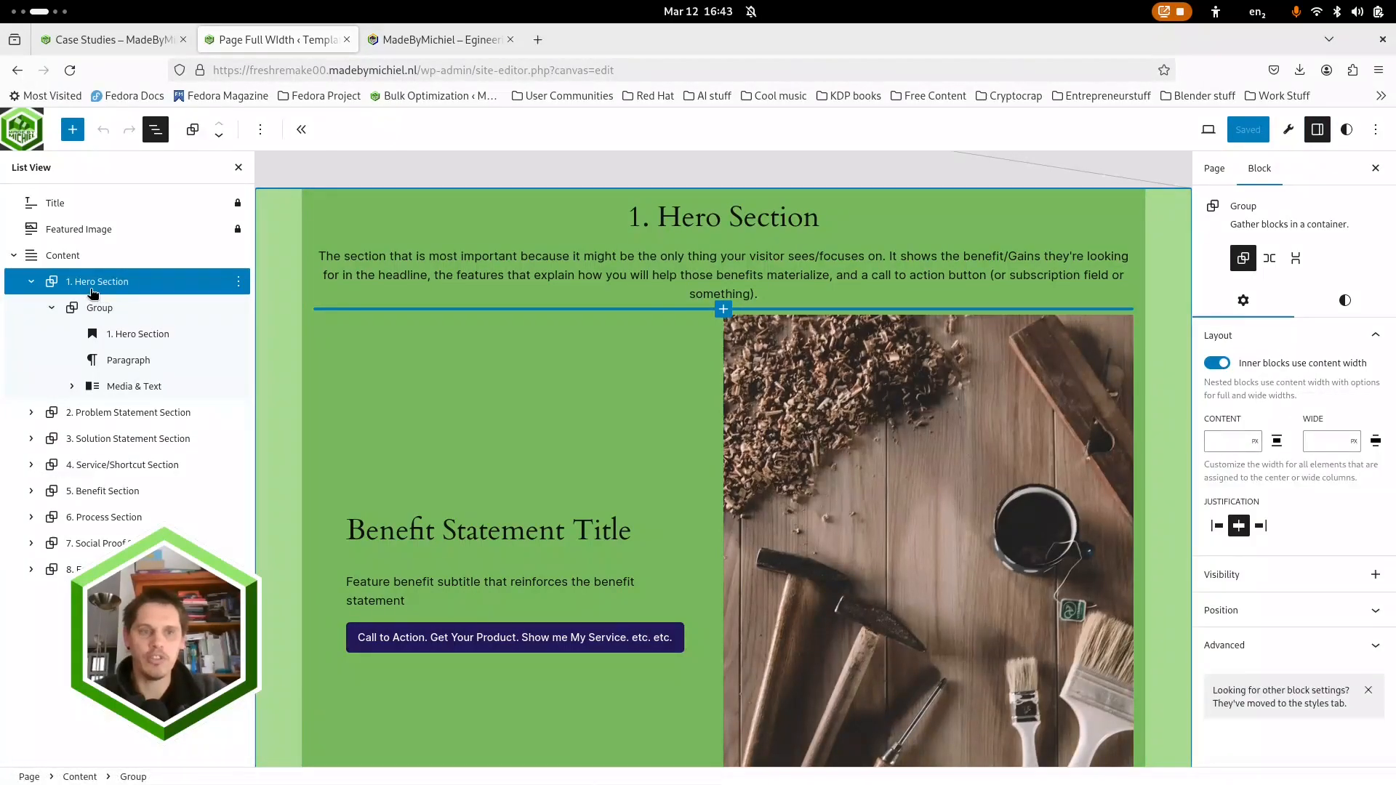
{"action": "left_click", "coordinate": [100, 312]}
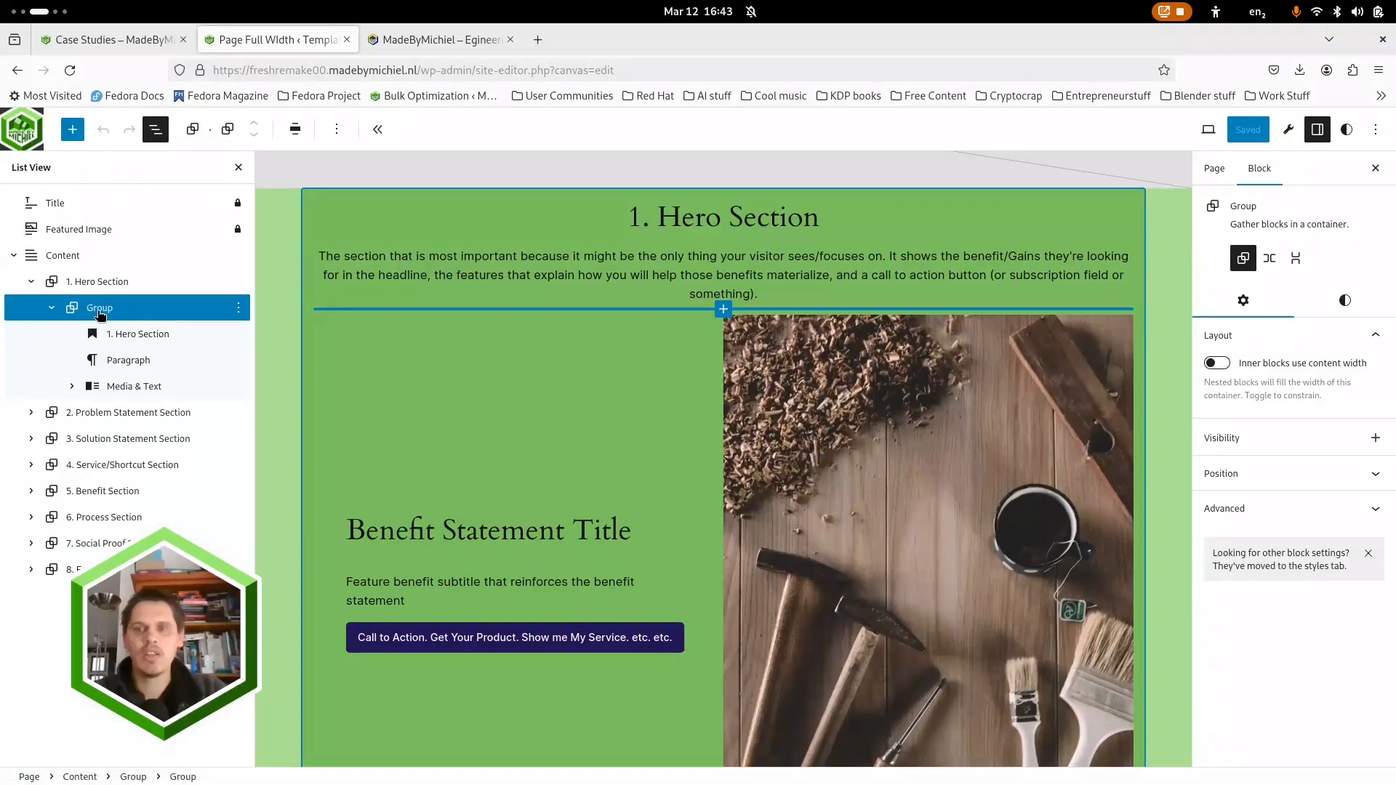
Step: Try the content width option for inner blocks on the hero section's inner Group, leaving it enabled
{"action": "left_click", "coordinate": [1216, 364]}
{"action": "left_click", "coordinate": [1217, 364]}
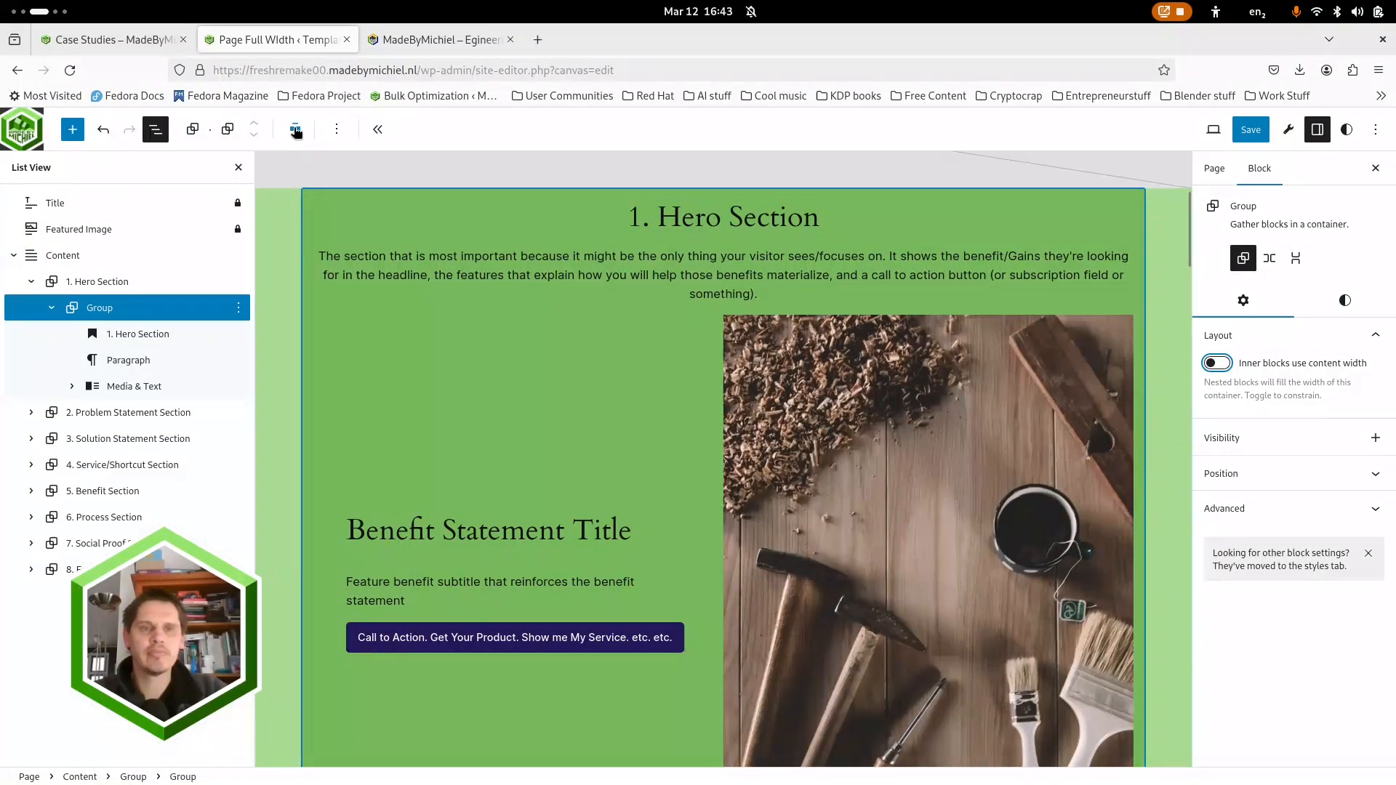
{"action": "left_click", "coordinate": [1218, 363]}
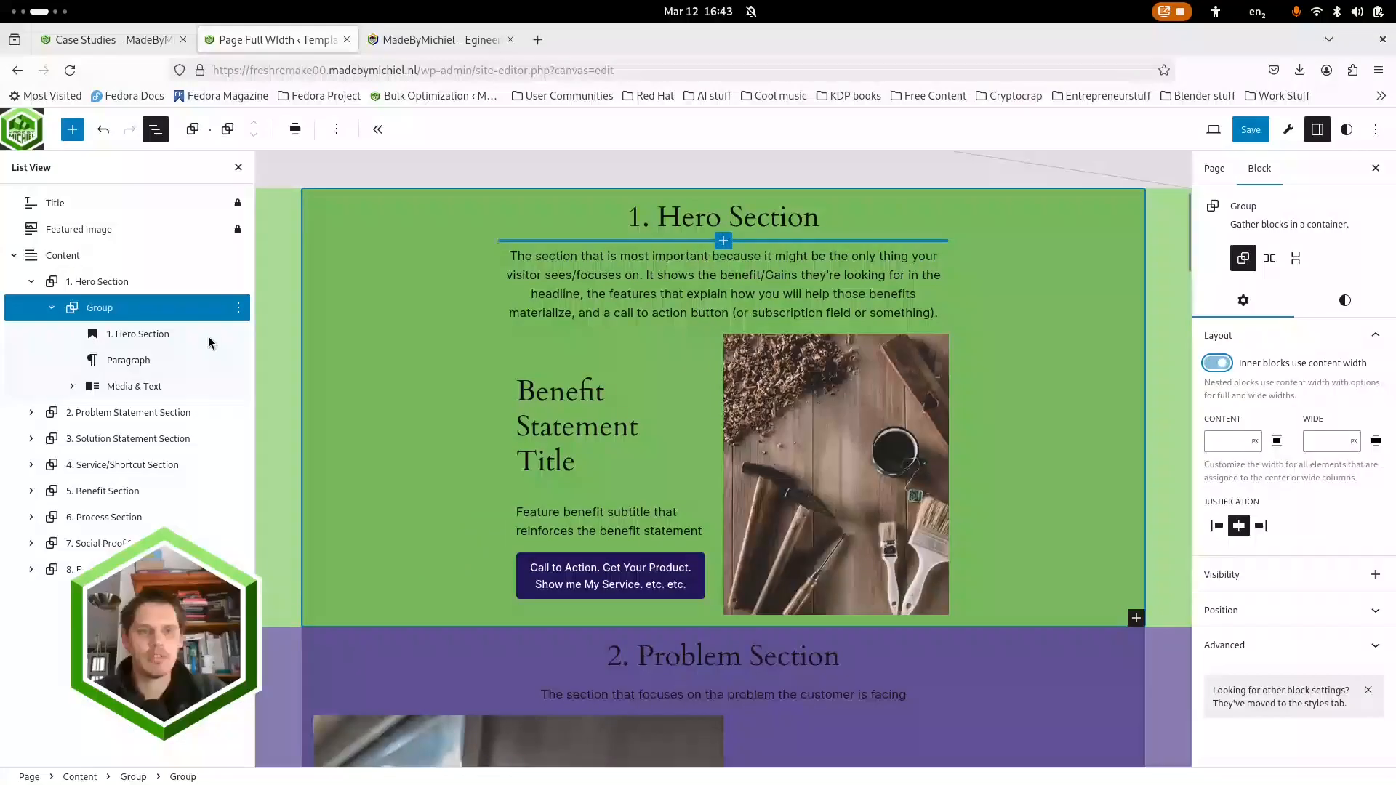
Step: Try the Full width and Wide width alignments on the 1. Hero Section heading, and set it back to None
{"action": "left_click", "coordinate": [217, 334]}
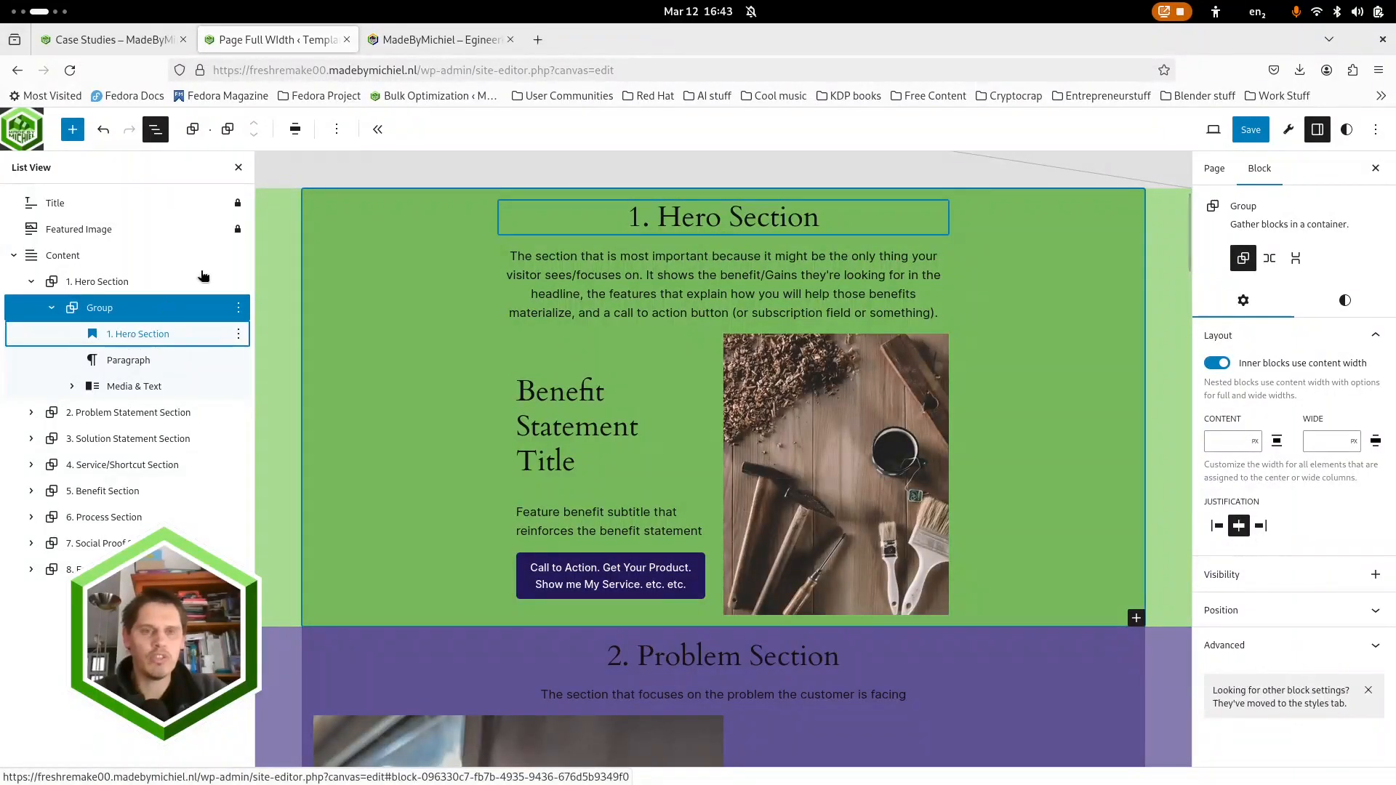
{"action": "left_click", "coordinate": [295, 130]}
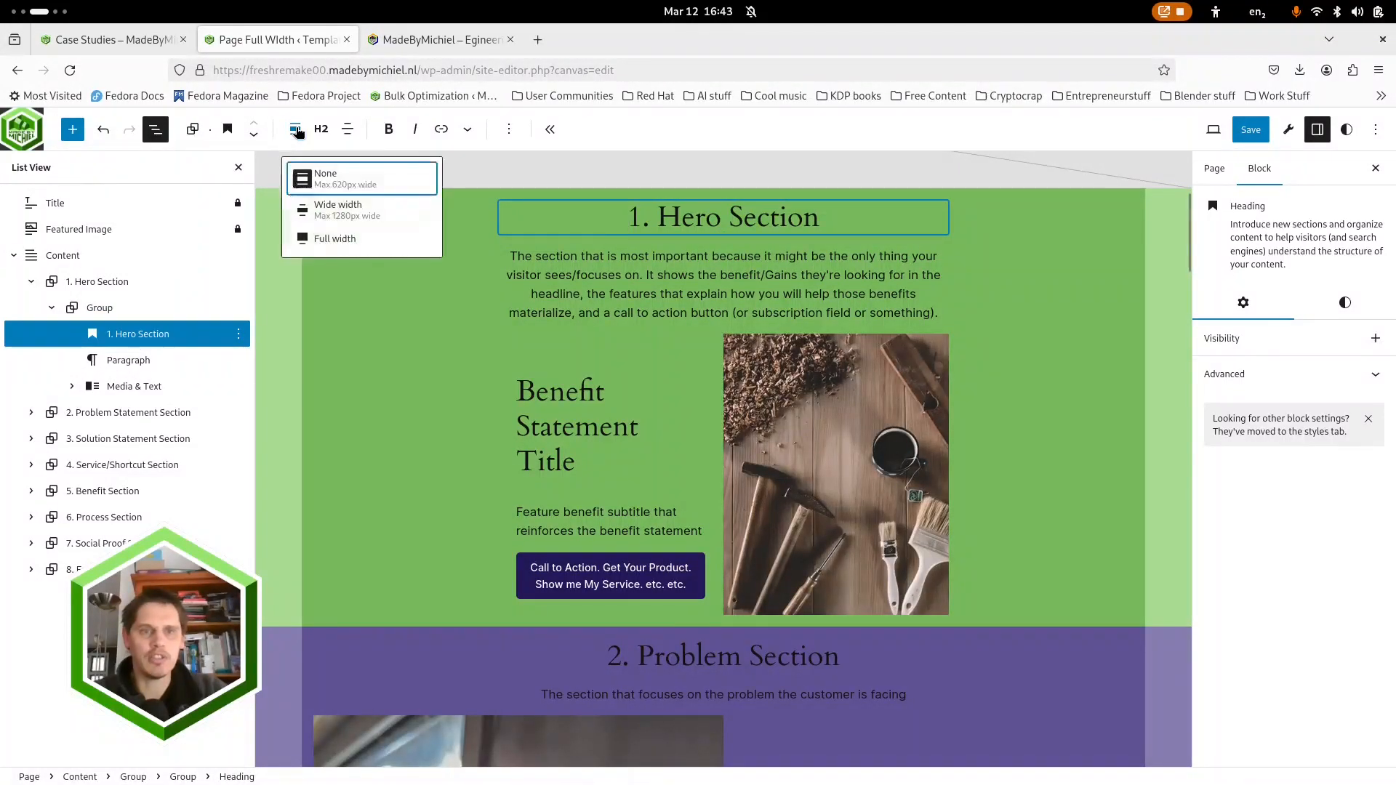
{"action": "left_click", "coordinate": [334, 242]}
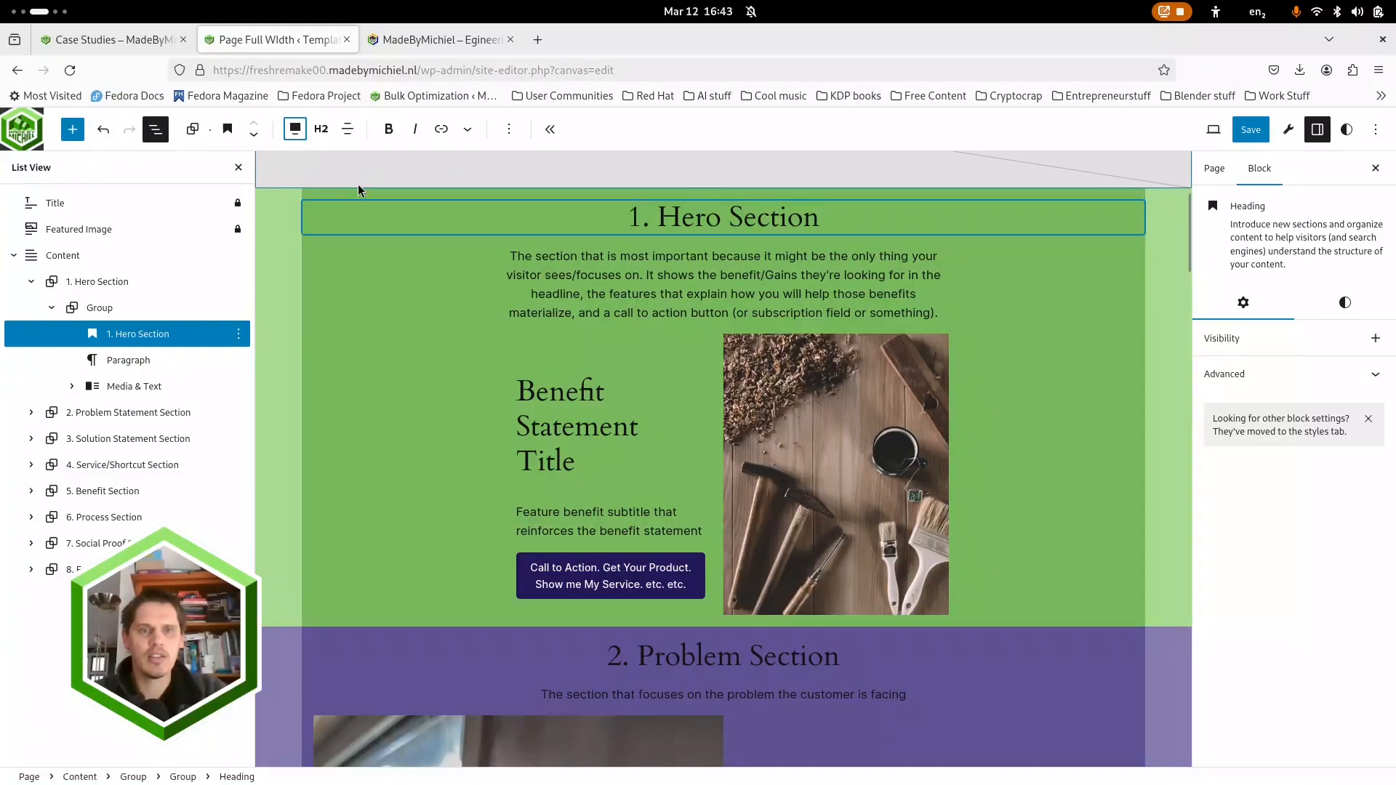
{"action": "left_click", "coordinate": [295, 130]}
{"action": "left_click", "coordinate": [320, 212]}
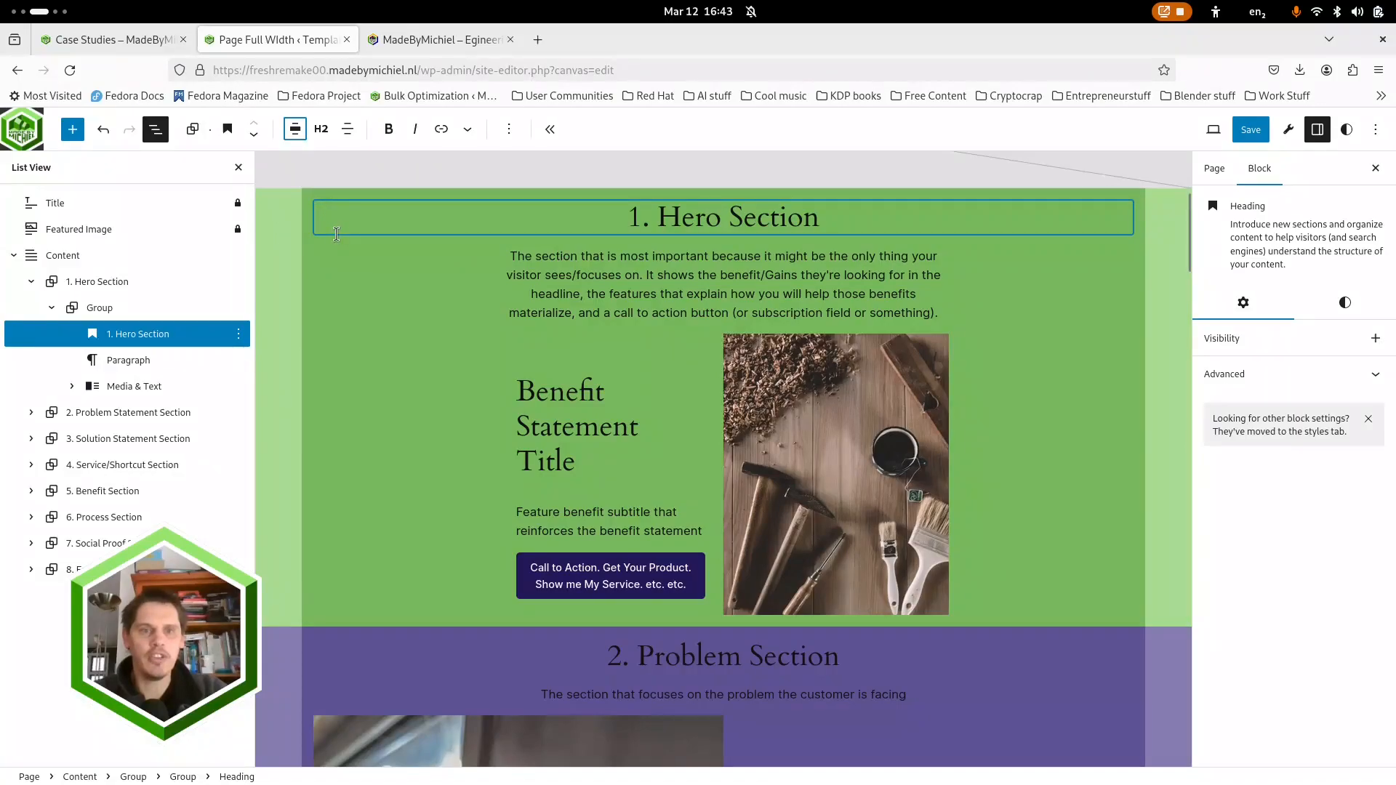
{"action": "left_click", "coordinate": [292, 130]}
{"action": "left_click", "coordinate": [313, 180]}
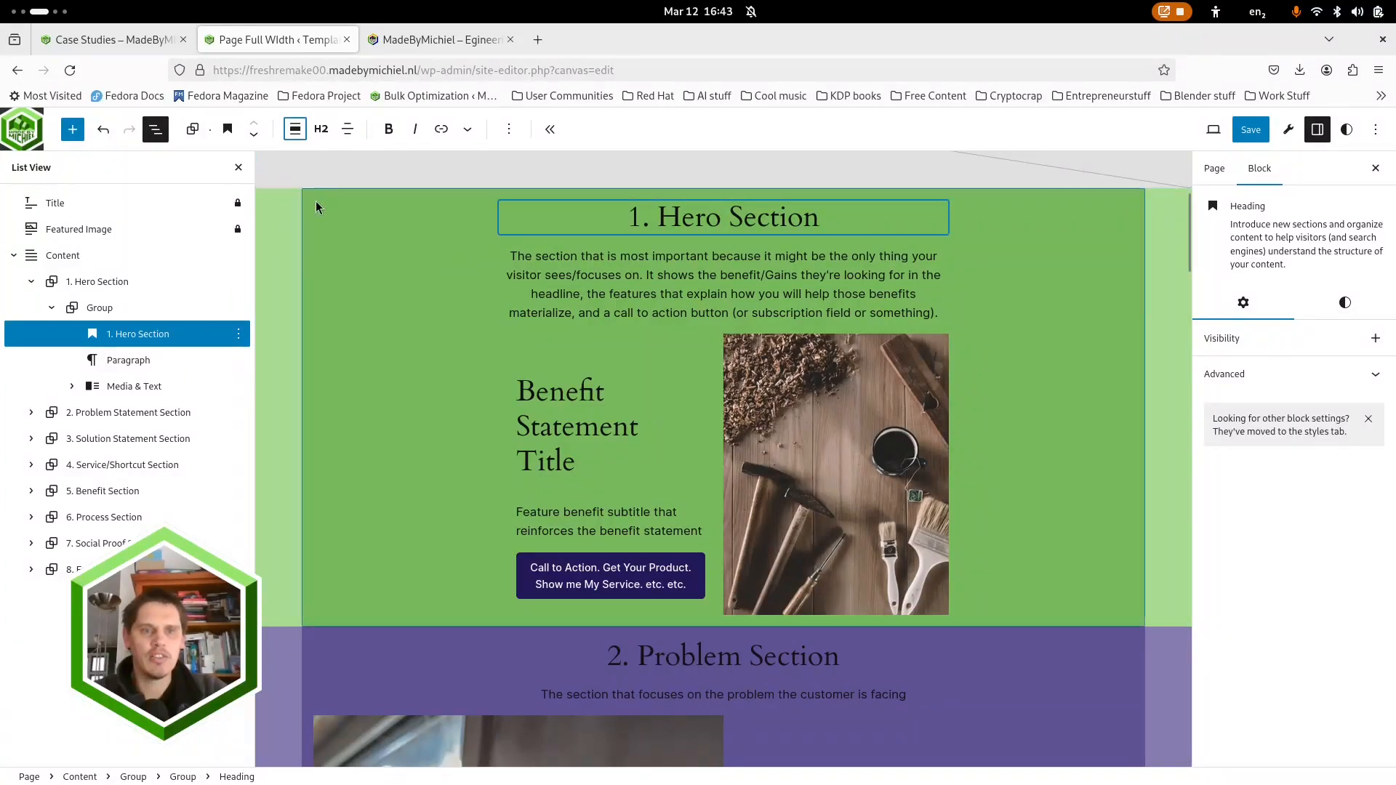
Step: Turn off the content width option for inner blocks on the hero section's inner Group
{"action": "left_click", "coordinate": [116, 309]}
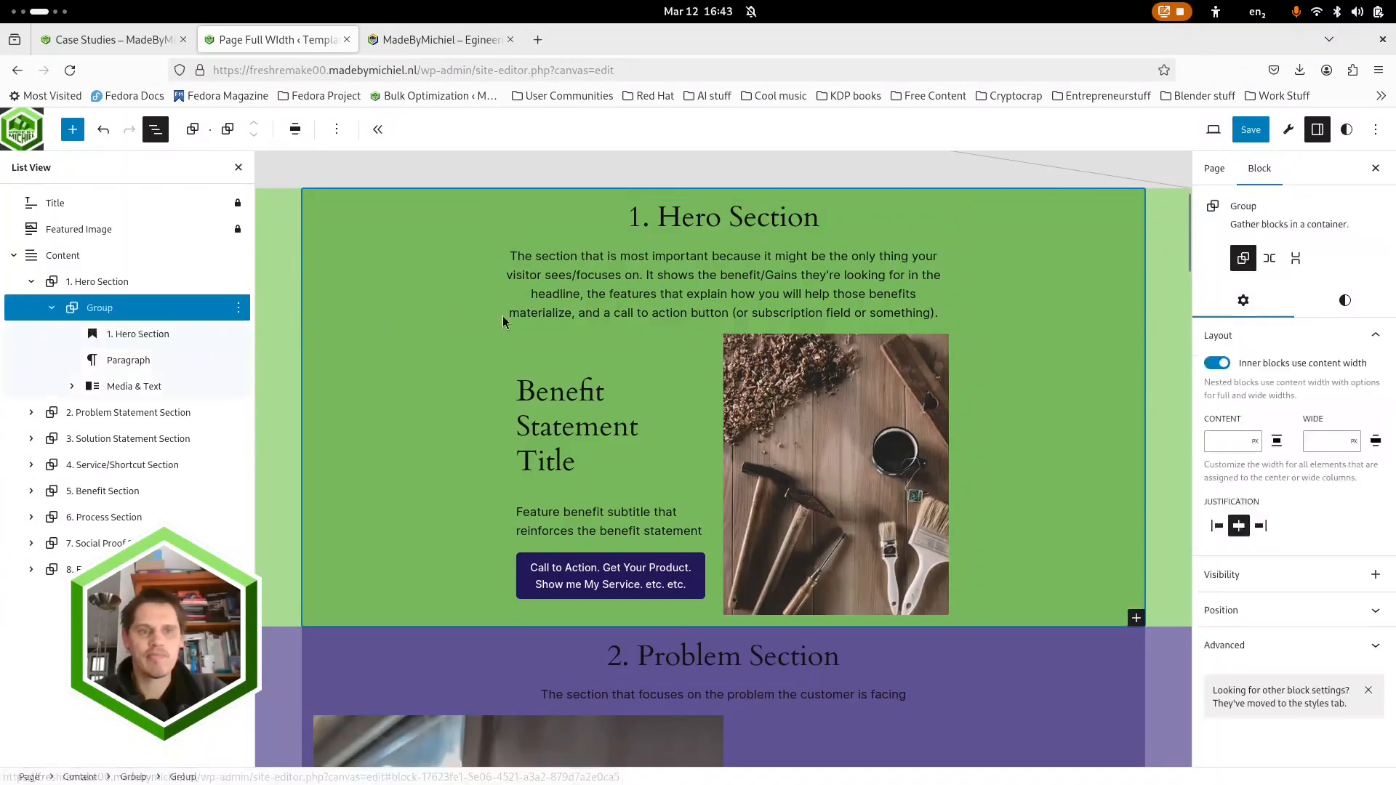
{"action": "left_click", "coordinate": [1213, 363]}
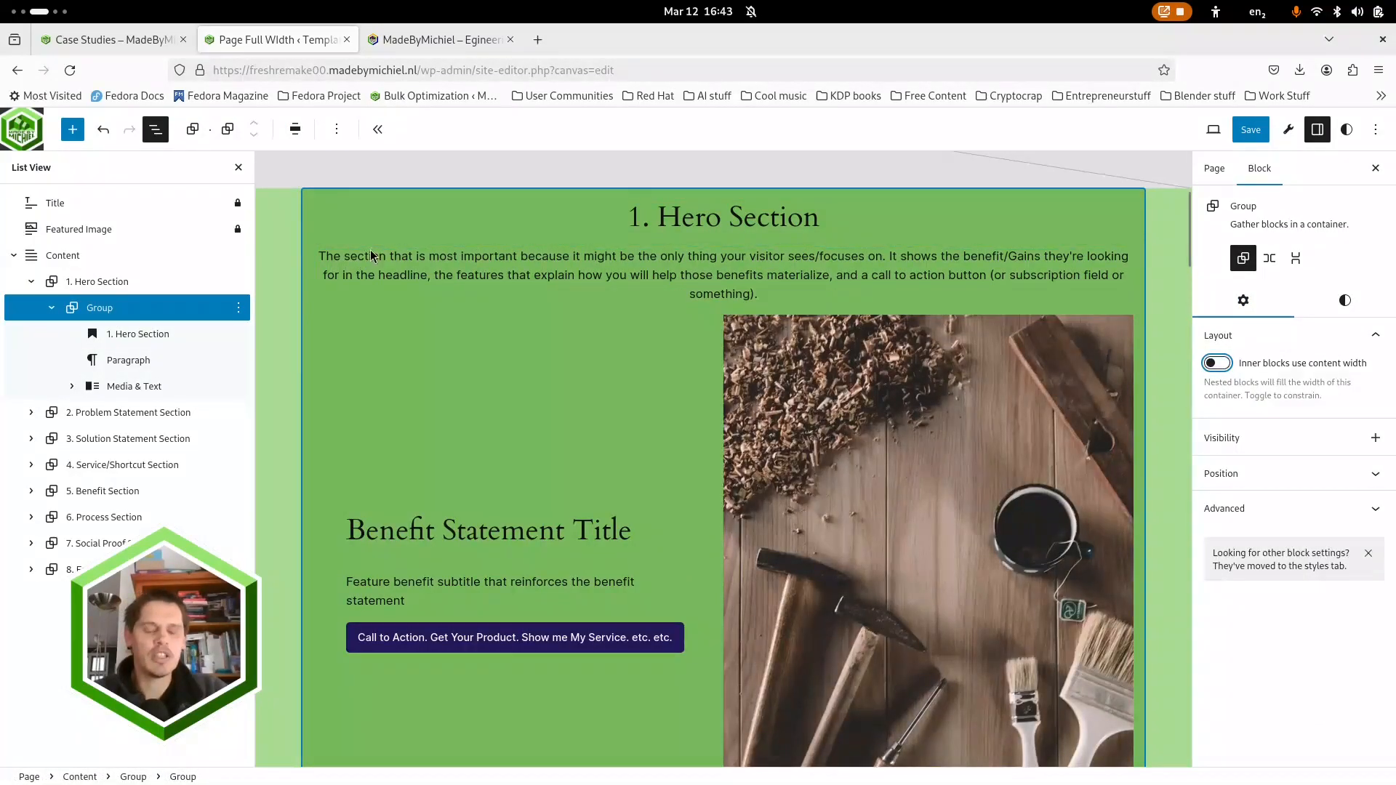
Step: Select the outer hero group and its inner Group, and collapse both in the block structure
{"action": "left_click", "coordinate": [96, 283]}
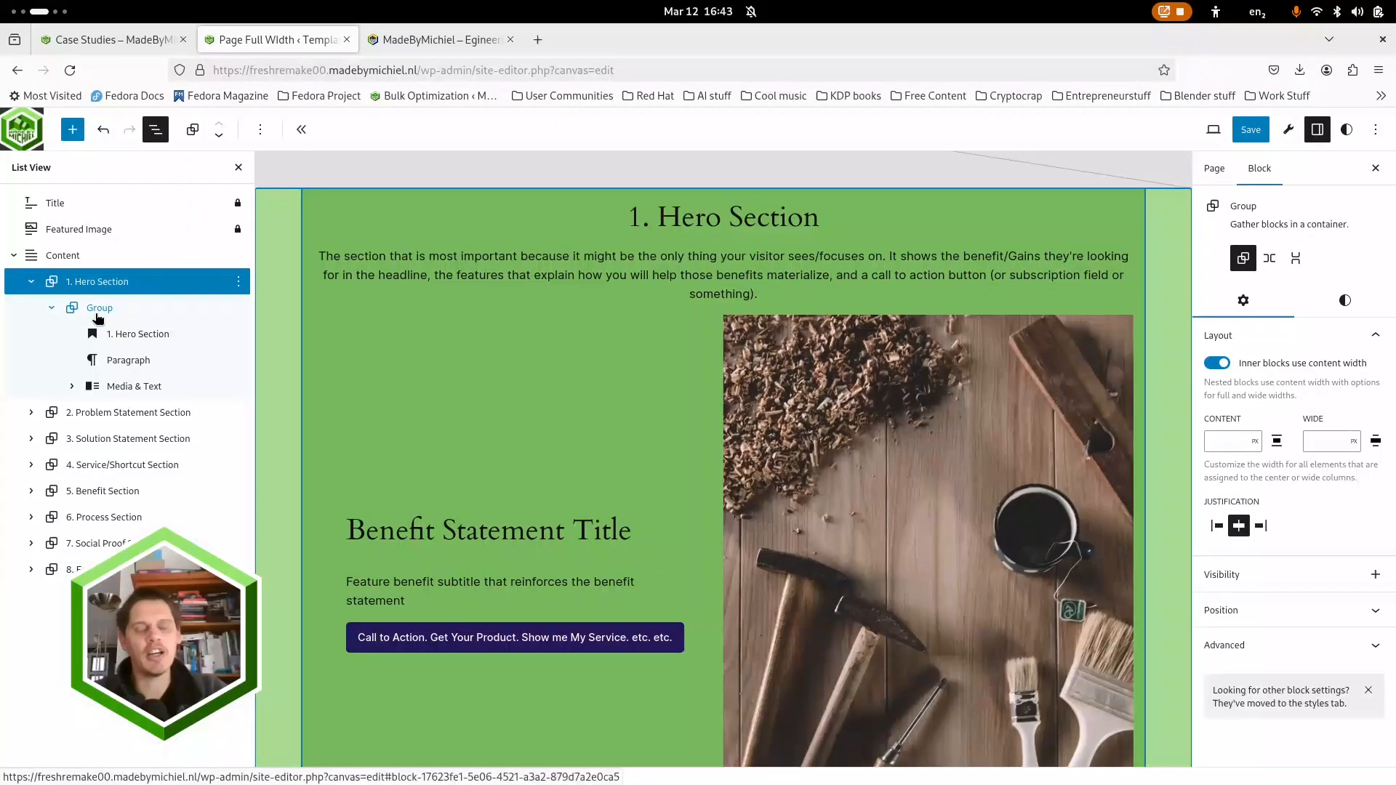
{"action": "left_click", "coordinate": [99, 313]}
{"action": "left_click", "coordinate": [51, 307]}
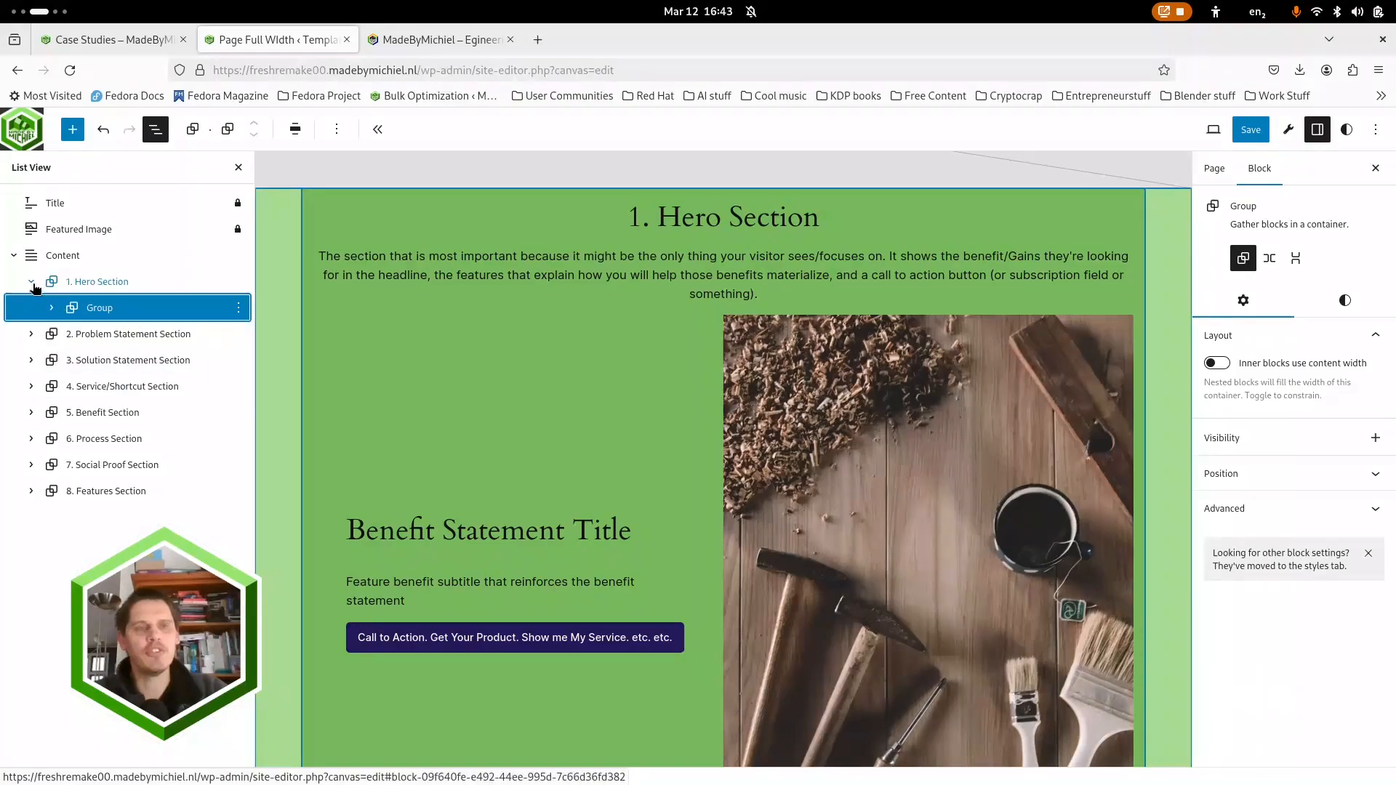
{"action": "left_click", "coordinate": [32, 283]}
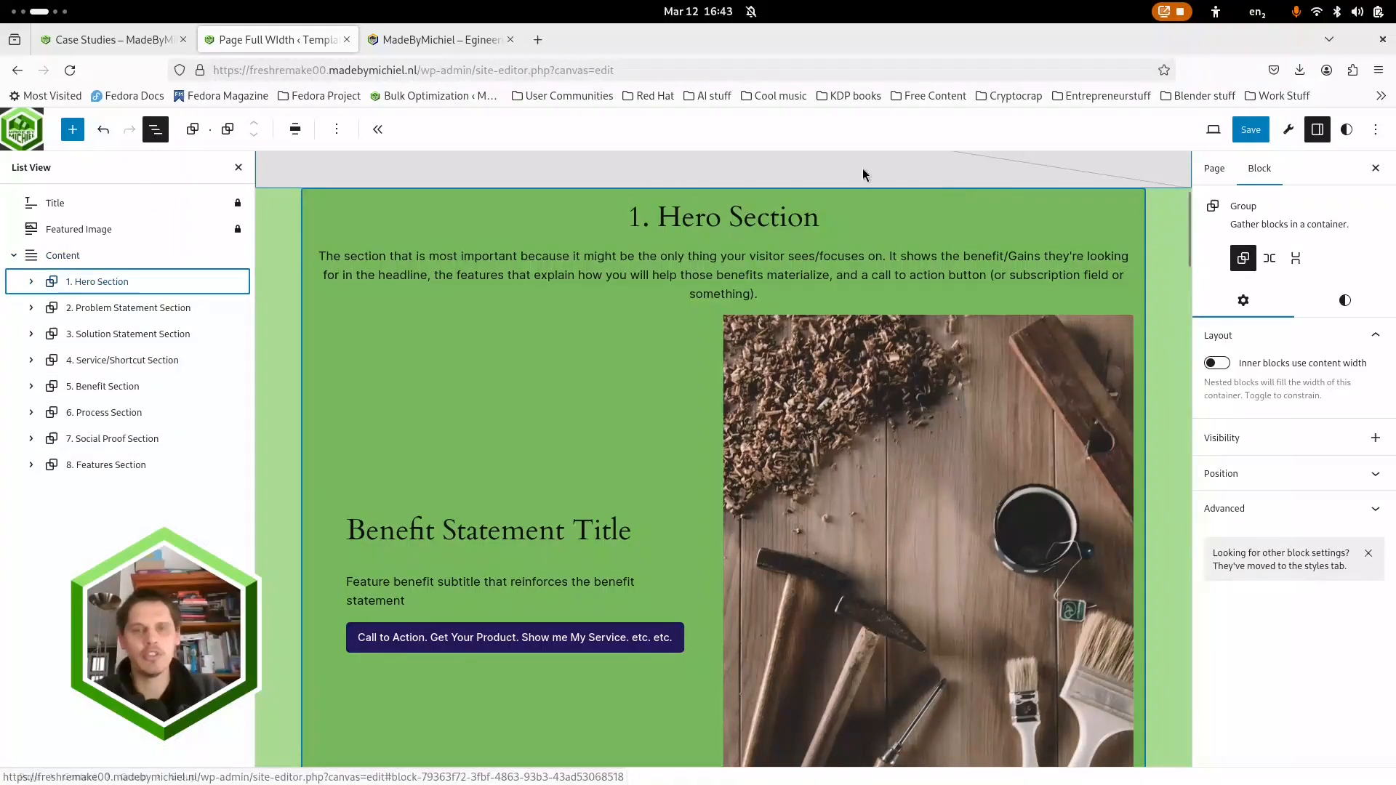
Step: Leave the page canvas and look through the site's list of templates
{"action": "left_click", "coordinate": [18, 131]}
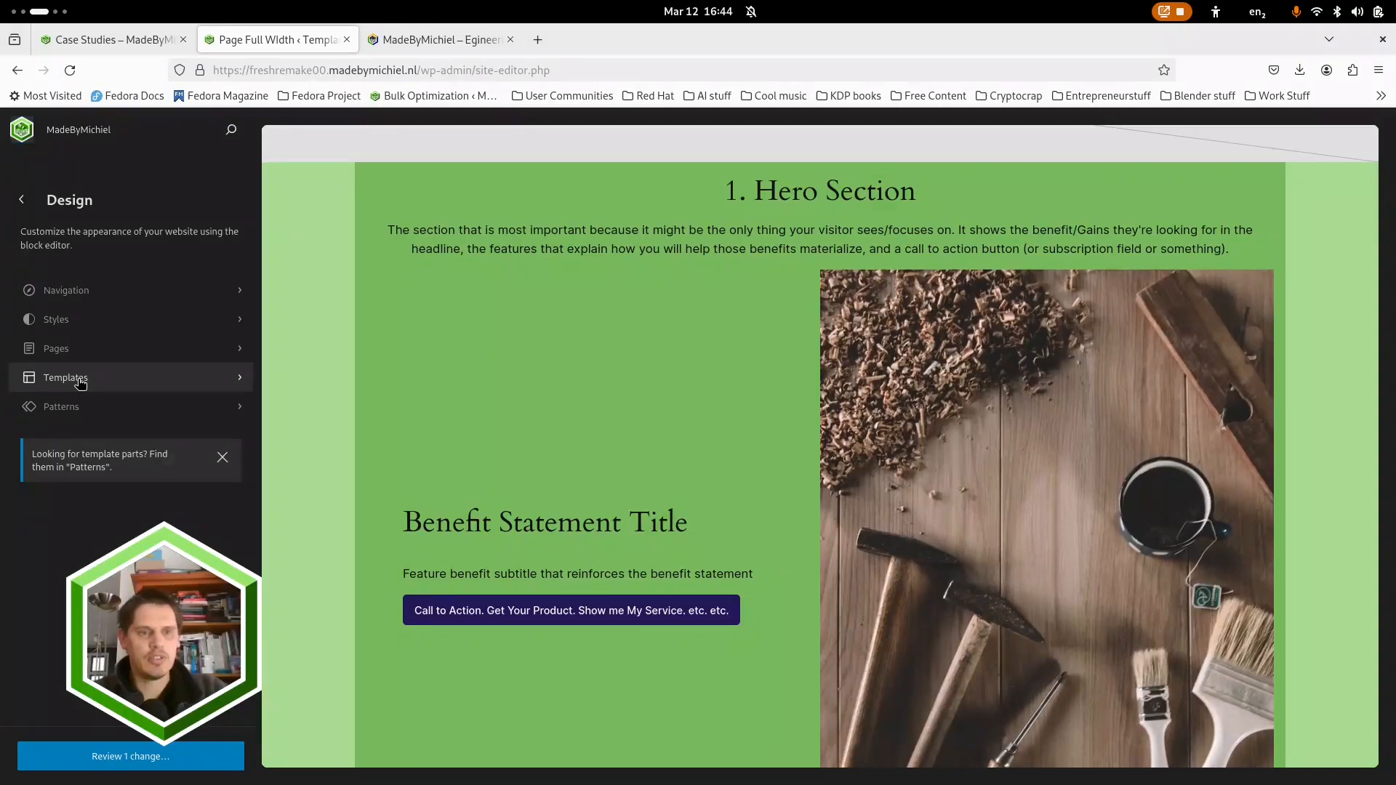
{"action": "left_click", "coordinate": [75, 392]}
{"action": "scroll", "coordinate": [58, 268], "scroll_direction": "down", "scroll_amount": 2}
{"action": "scroll", "coordinate": [45, 264], "scroll_direction": "down", "scroll_amount": 2}
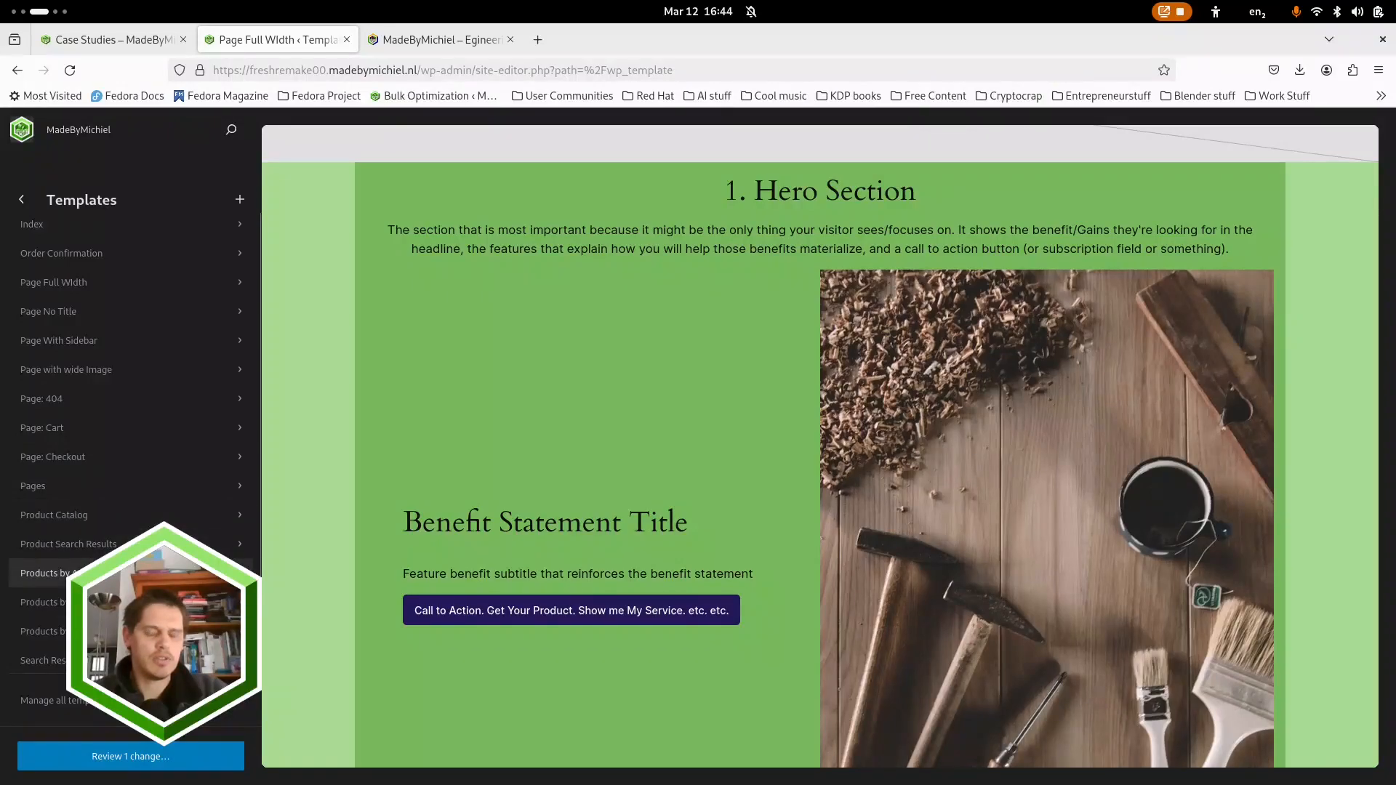
{"action": "scroll", "coordinate": [73, 563], "scroll_direction": "down", "scroll_amount": 2}
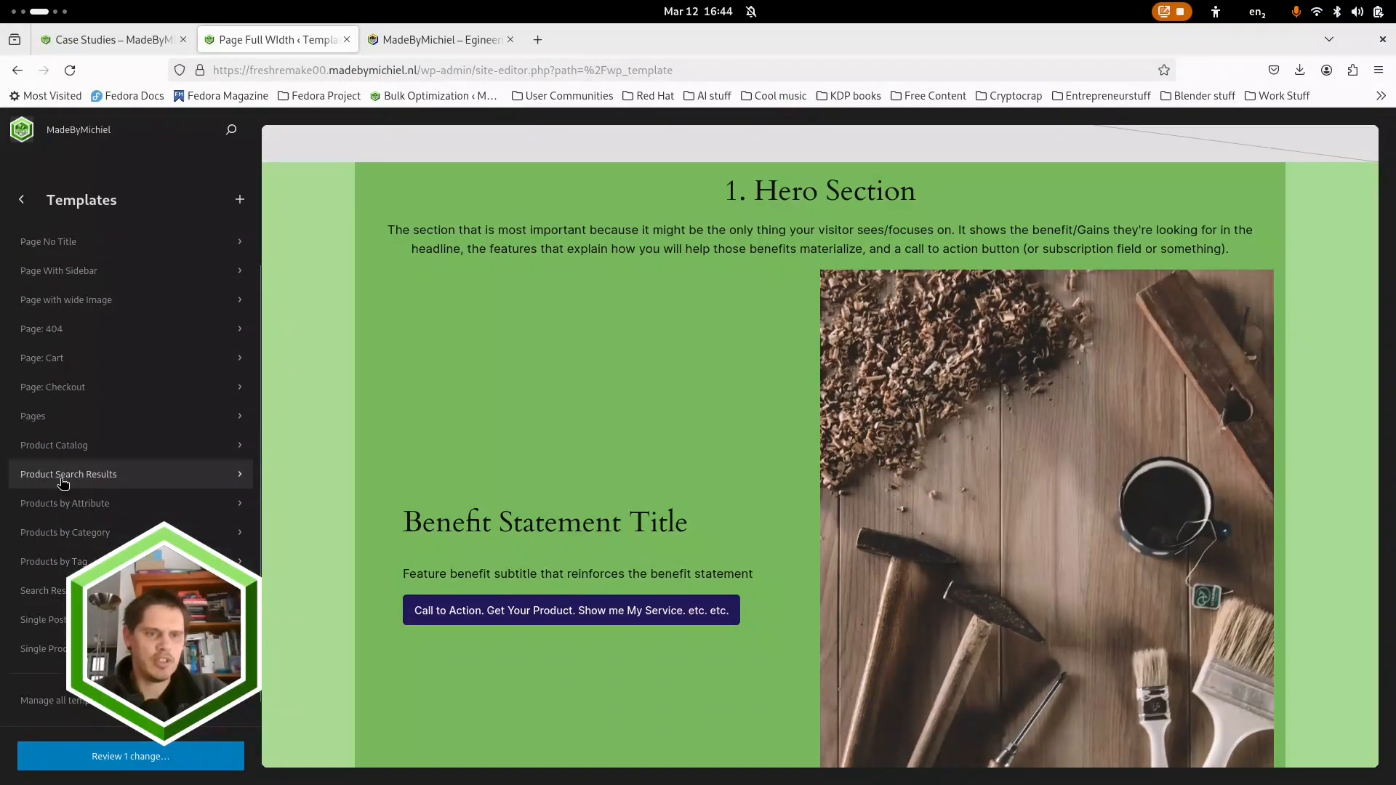
Step: Start adding a template and review the archive, single item and category types it can apply to
{"action": "left_click", "coordinate": [240, 200]}
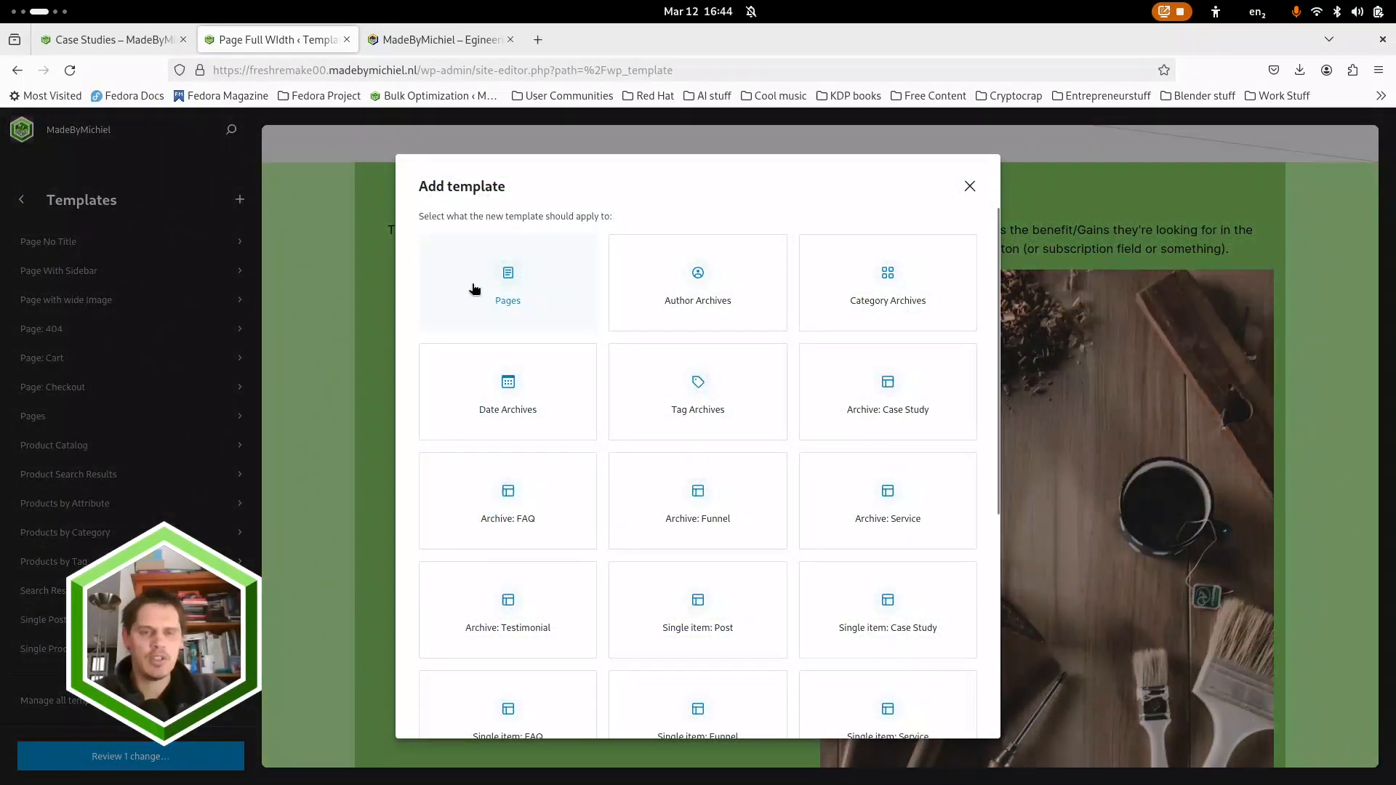
{"action": "scroll", "coordinate": [561, 306], "scroll_direction": "down", "scroll_amount": 1}
{"action": "scroll", "coordinate": [560, 320], "scroll_direction": "down", "scroll_amount": 4}
{"action": "scroll", "coordinate": [499, 282], "scroll_direction": "up", "scroll_amount": 6}
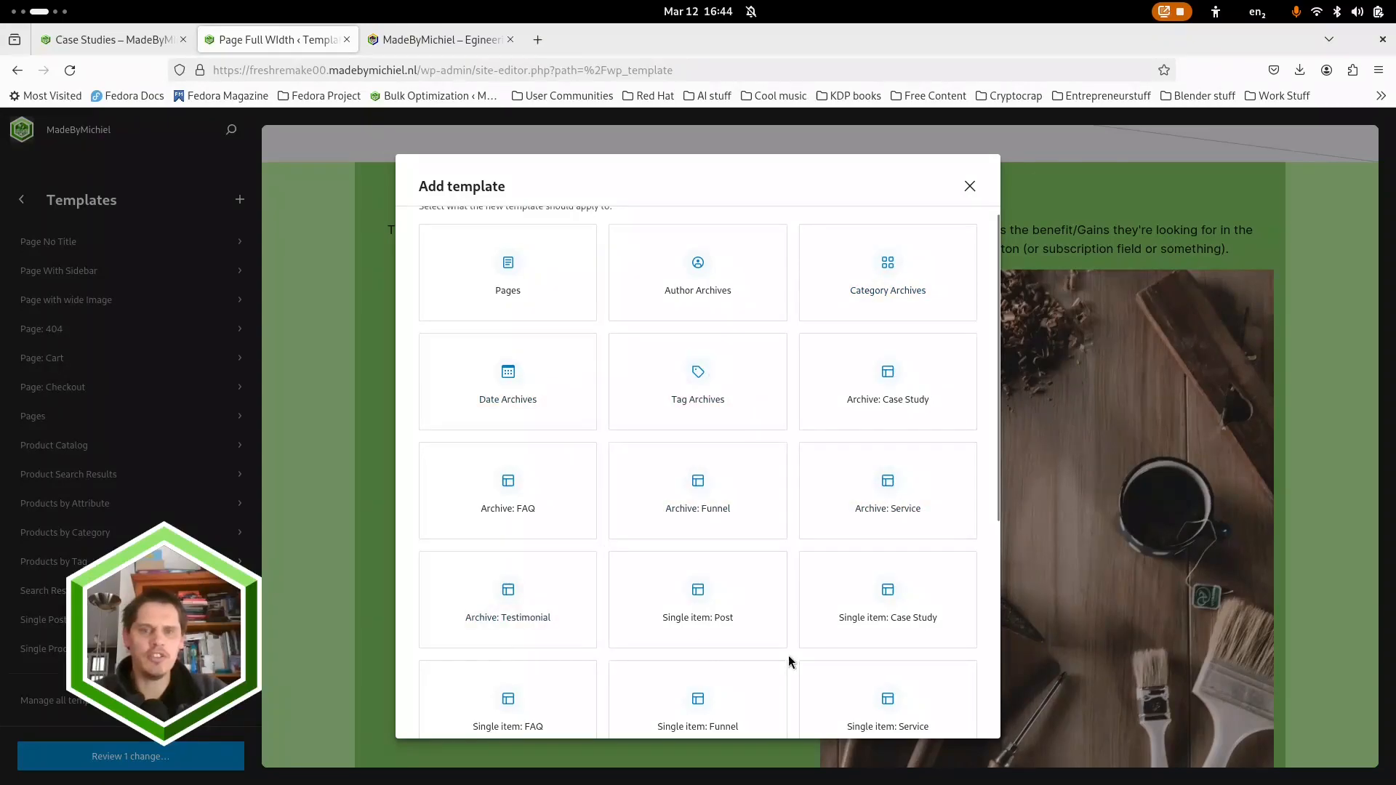
{"action": "scroll", "coordinate": [731, 465], "scroll_direction": "down", "scroll_amount": 5}
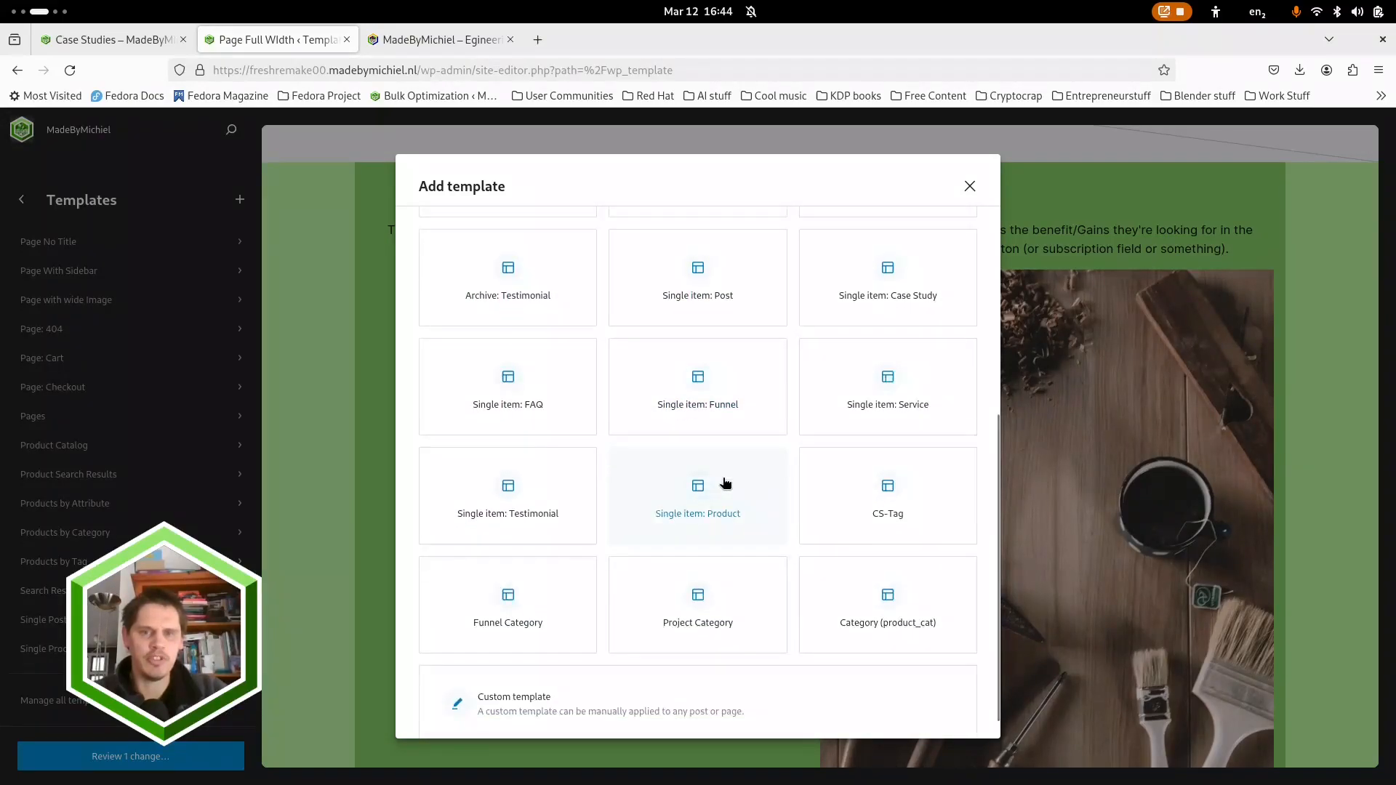
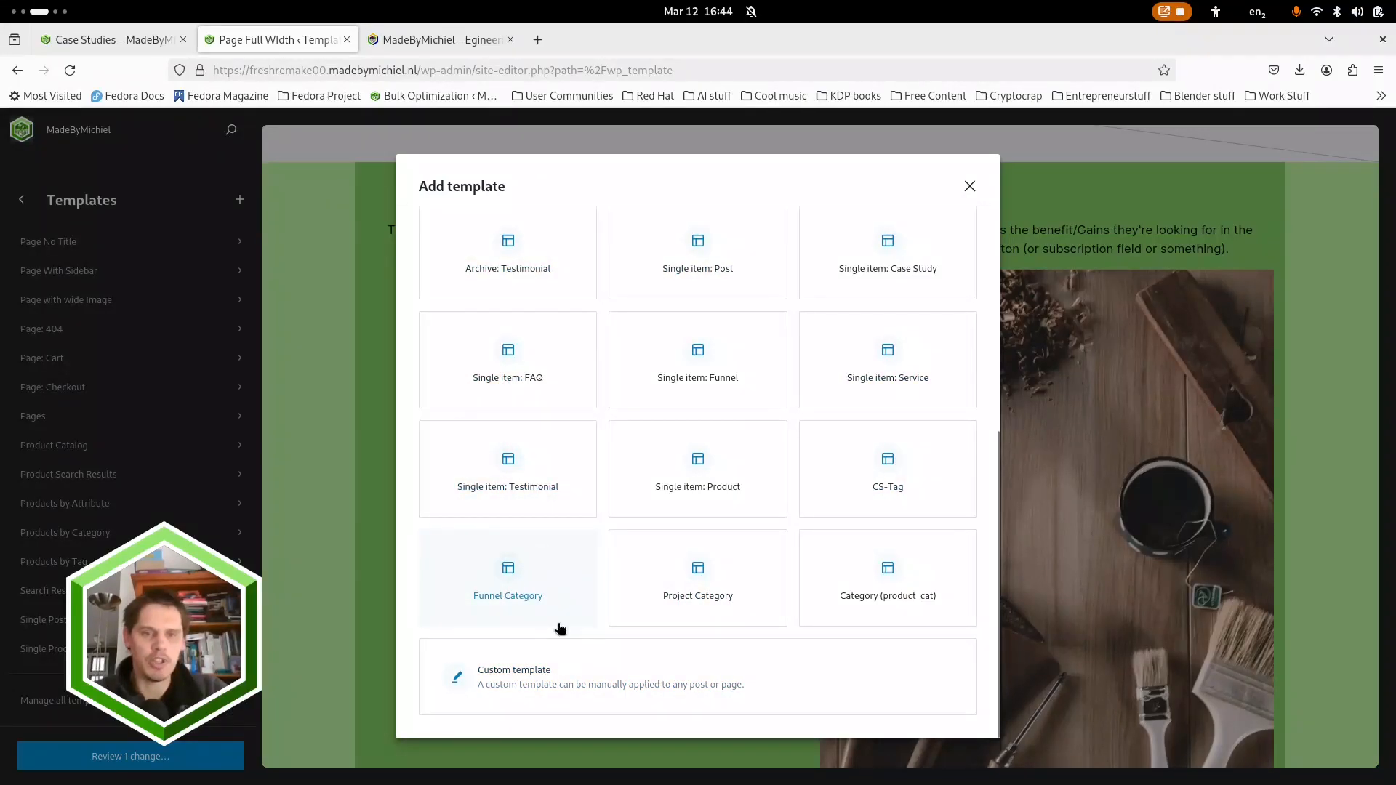
Step: View the naming form for a custom template, cancel it, and look over the existing page templates
{"action": "left_click", "coordinate": [515, 671]}
{"action": "left_click", "coordinate": [676, 235]}
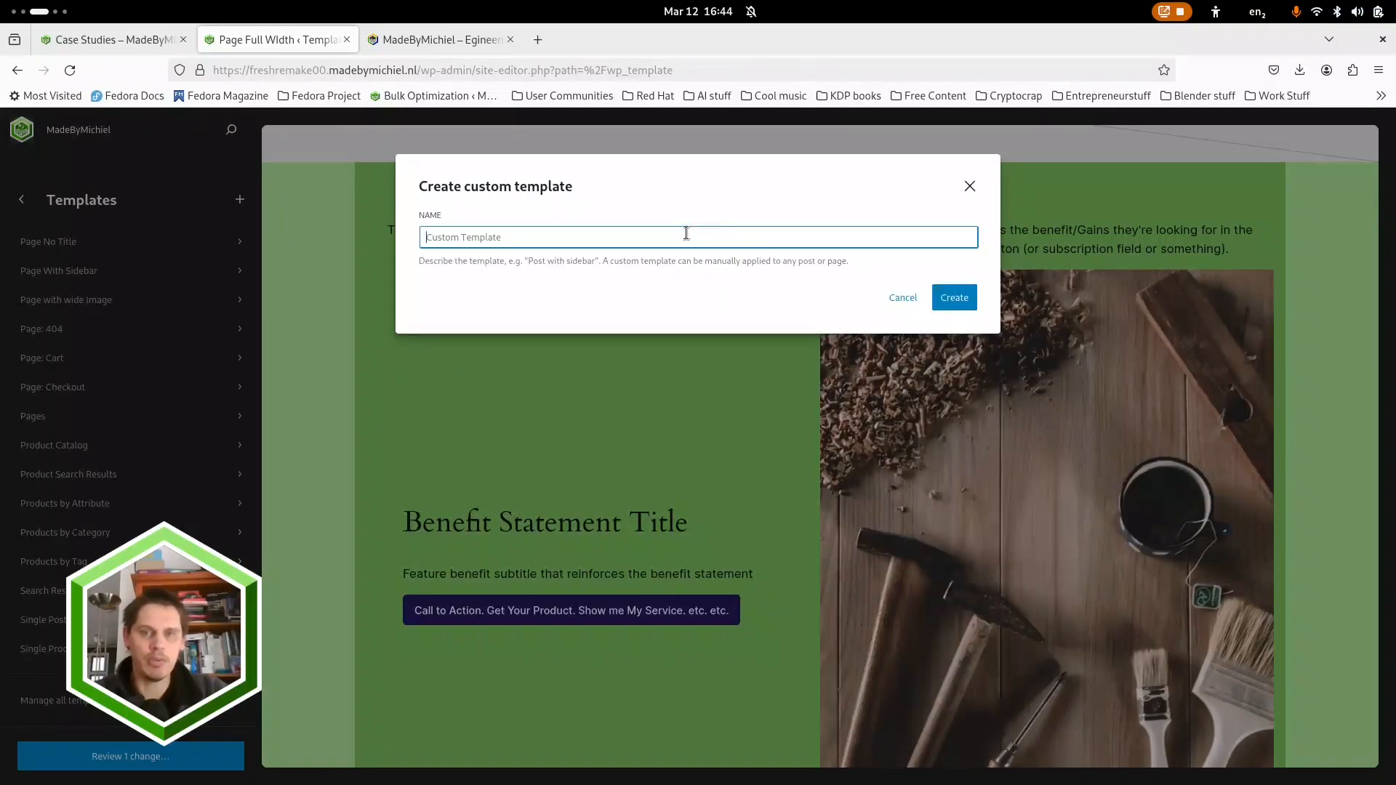
{"action": "left_click", "coordinate": [902, 298]}
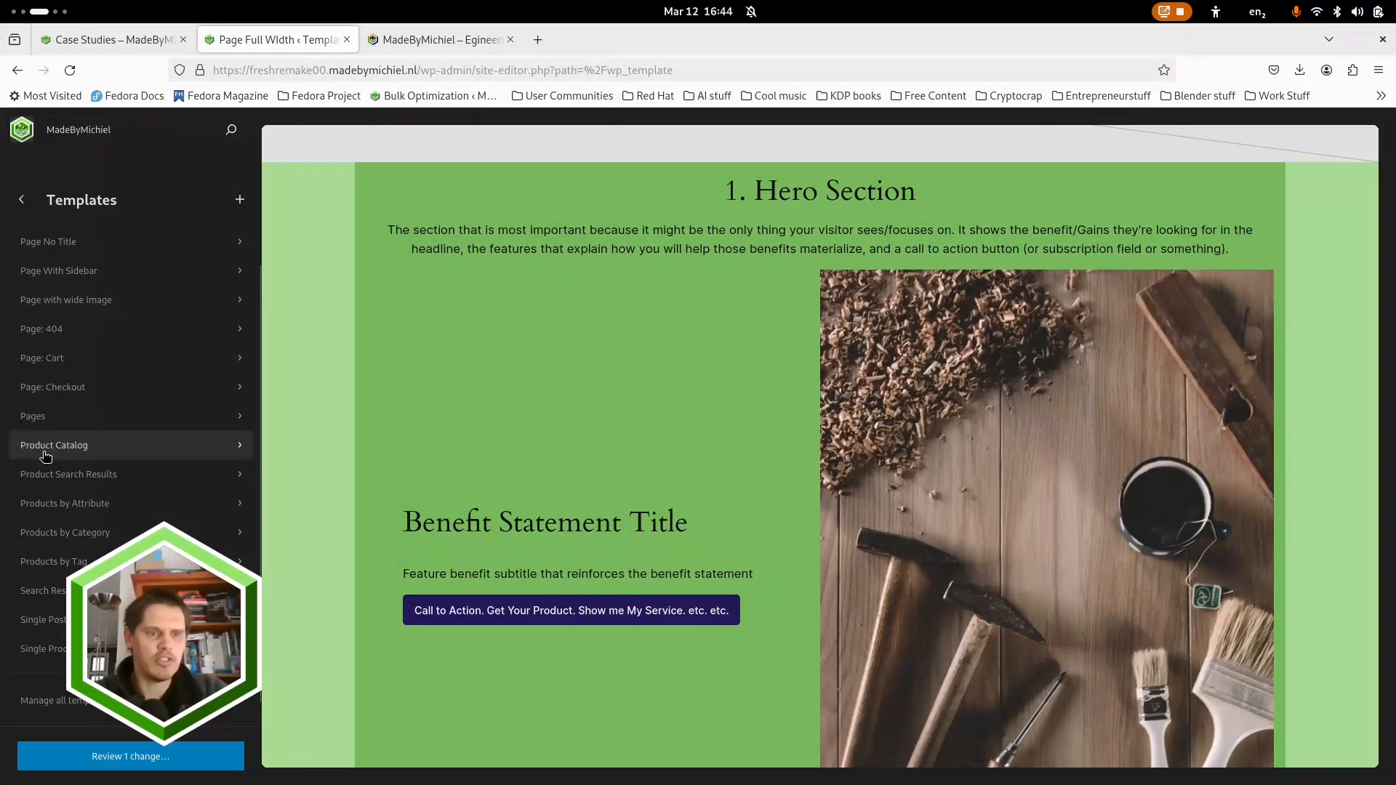
{"action": "scroll", "coordinate": [58, 378], "scroll_direction": "up", "scroll_amount": 5}
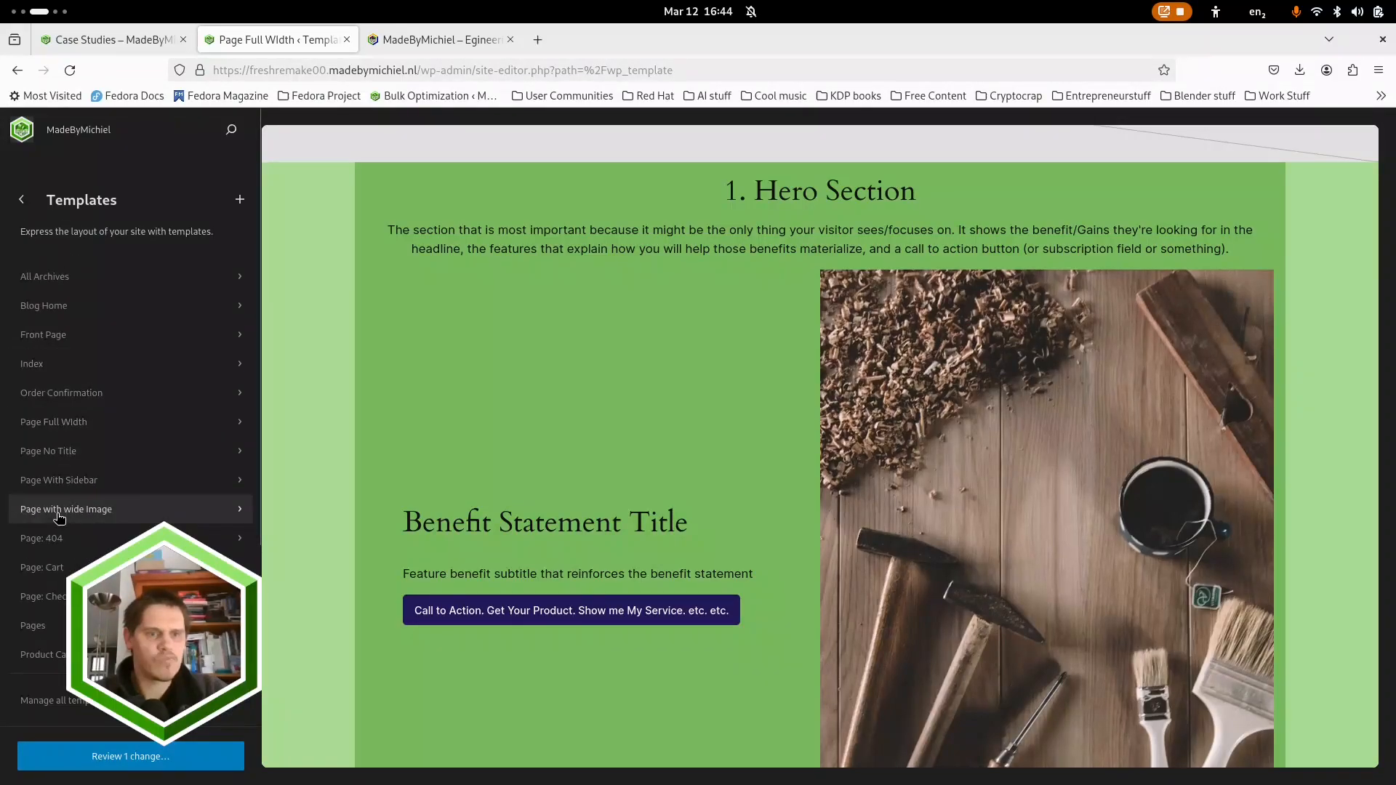
Step: Open the Page Full Width template for editing and examine its nested Group, Featured Image and Content blocks in the list view
{"action": "left_click", "coordinate": [53, 423]}
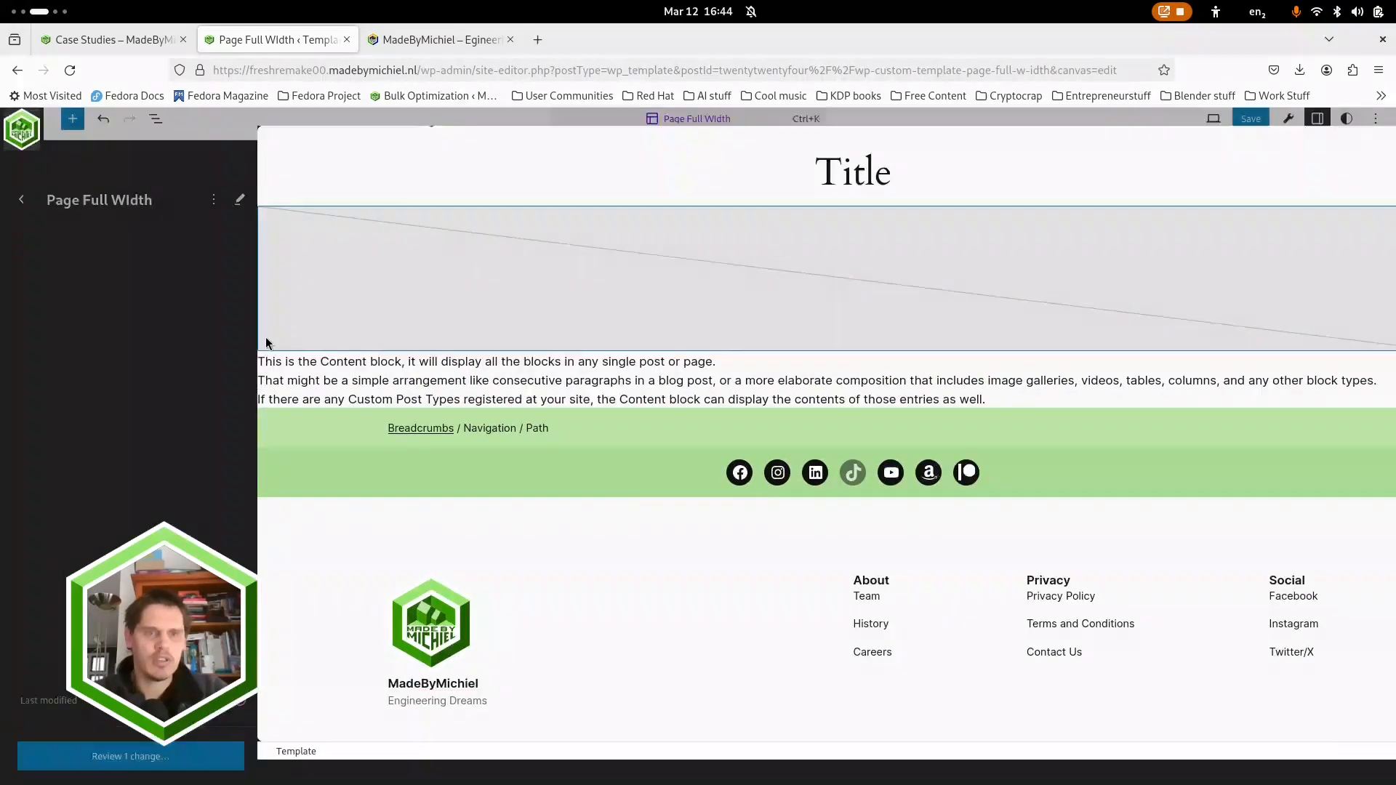
{"action": "left_click", "coordinate": [264, 340]}
{"action": "left_click", "coordinate": [102, 390]}
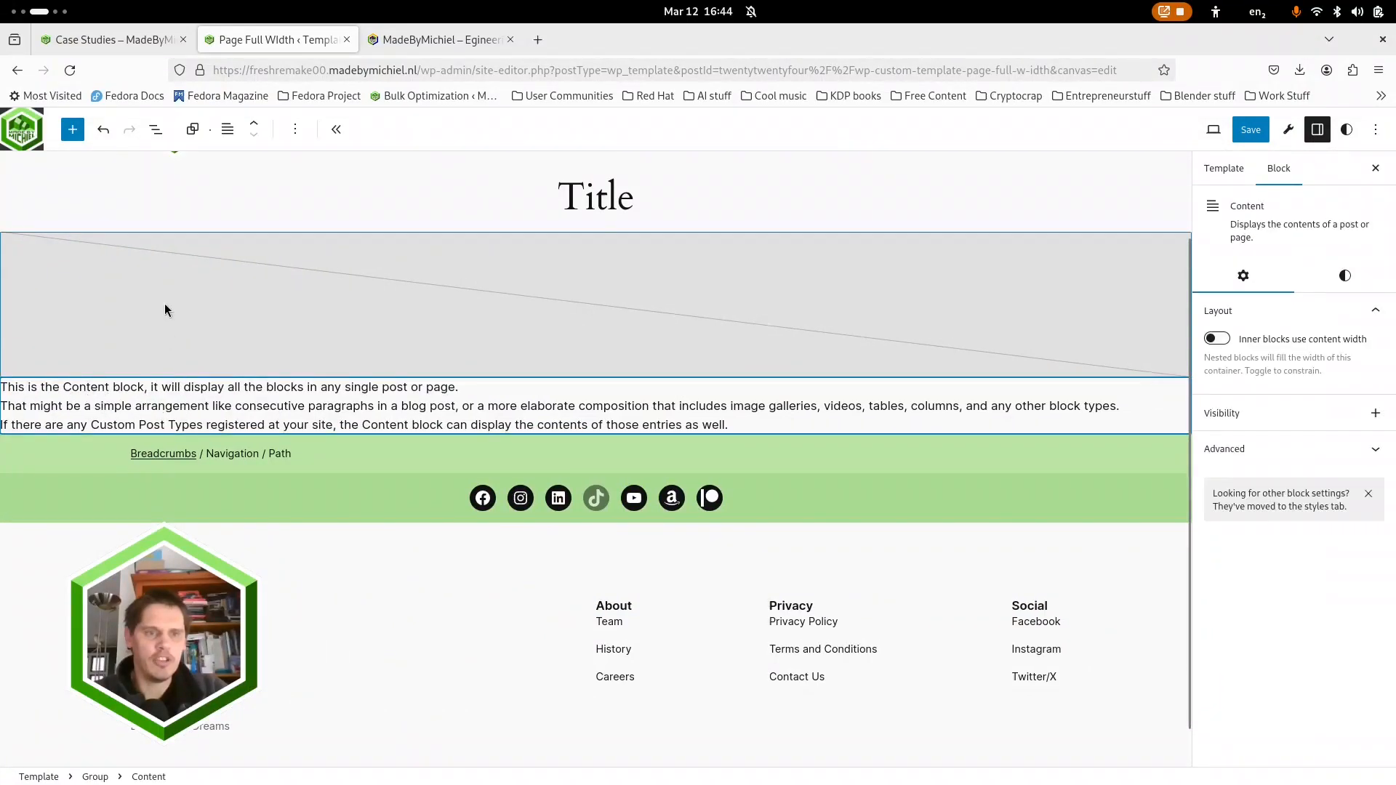
{"action": "left_click", "coordinate": [159, 132]}
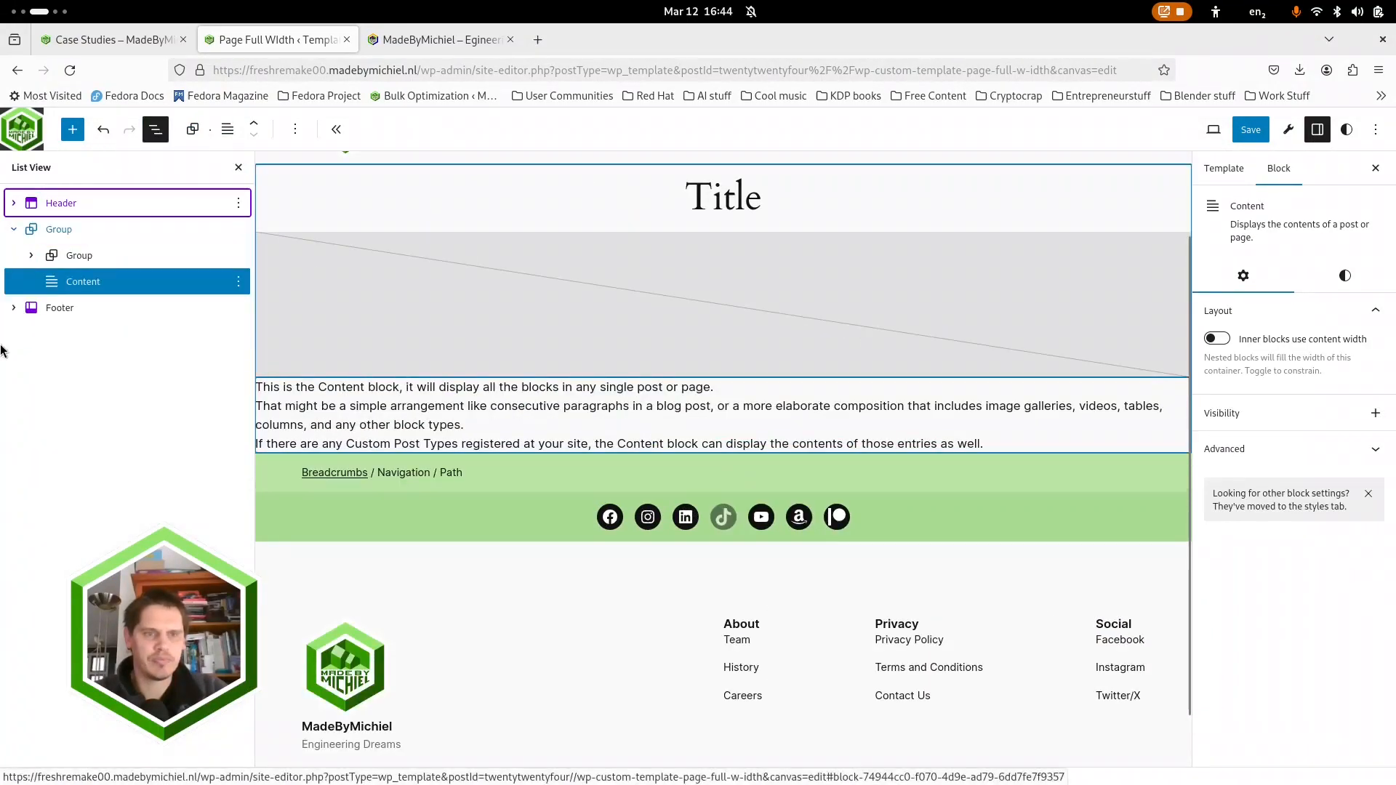
{"action": "left_click", "coordinate": [61, 230]}
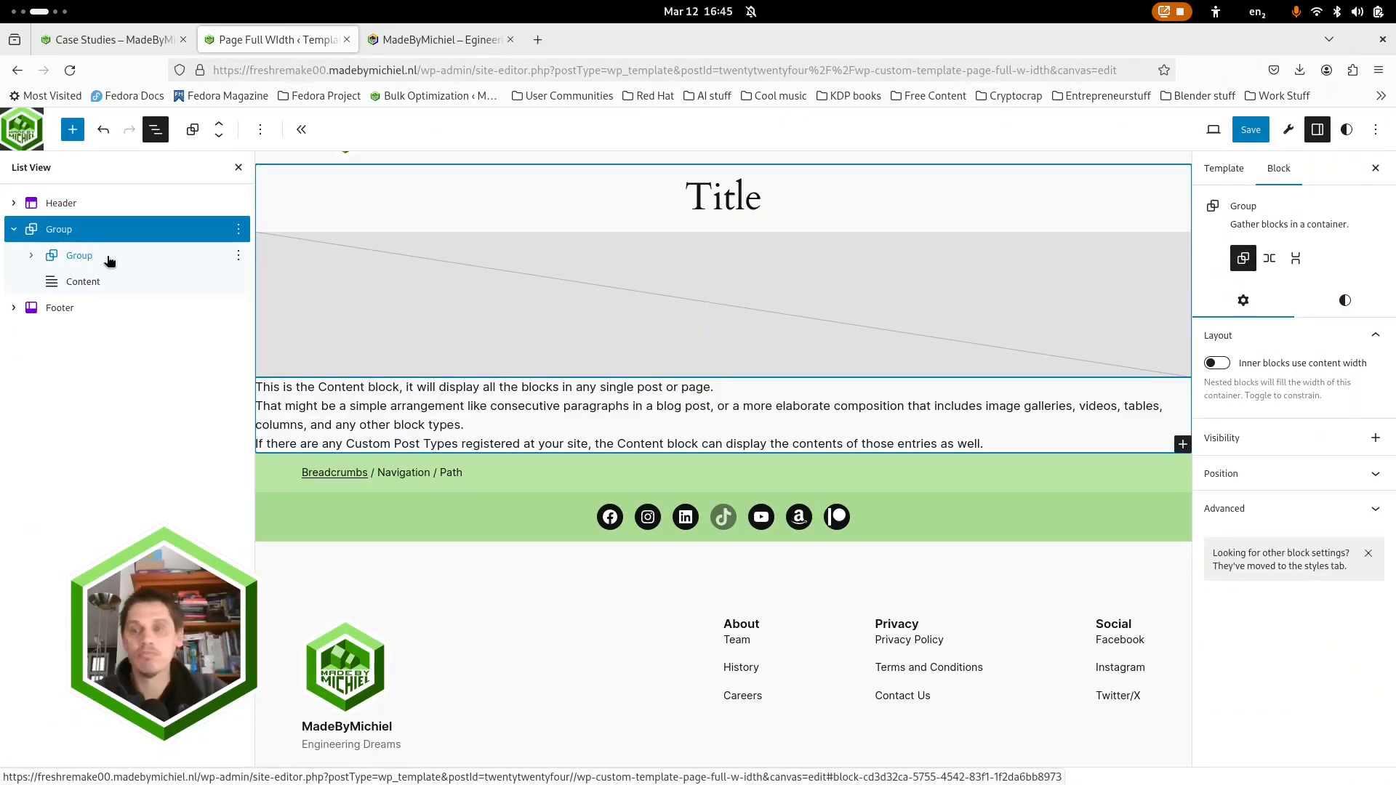
{"action": "left_click", "coordinate": [33, 255]}
{"action": "left_click", "coordinate": [110, 283]}
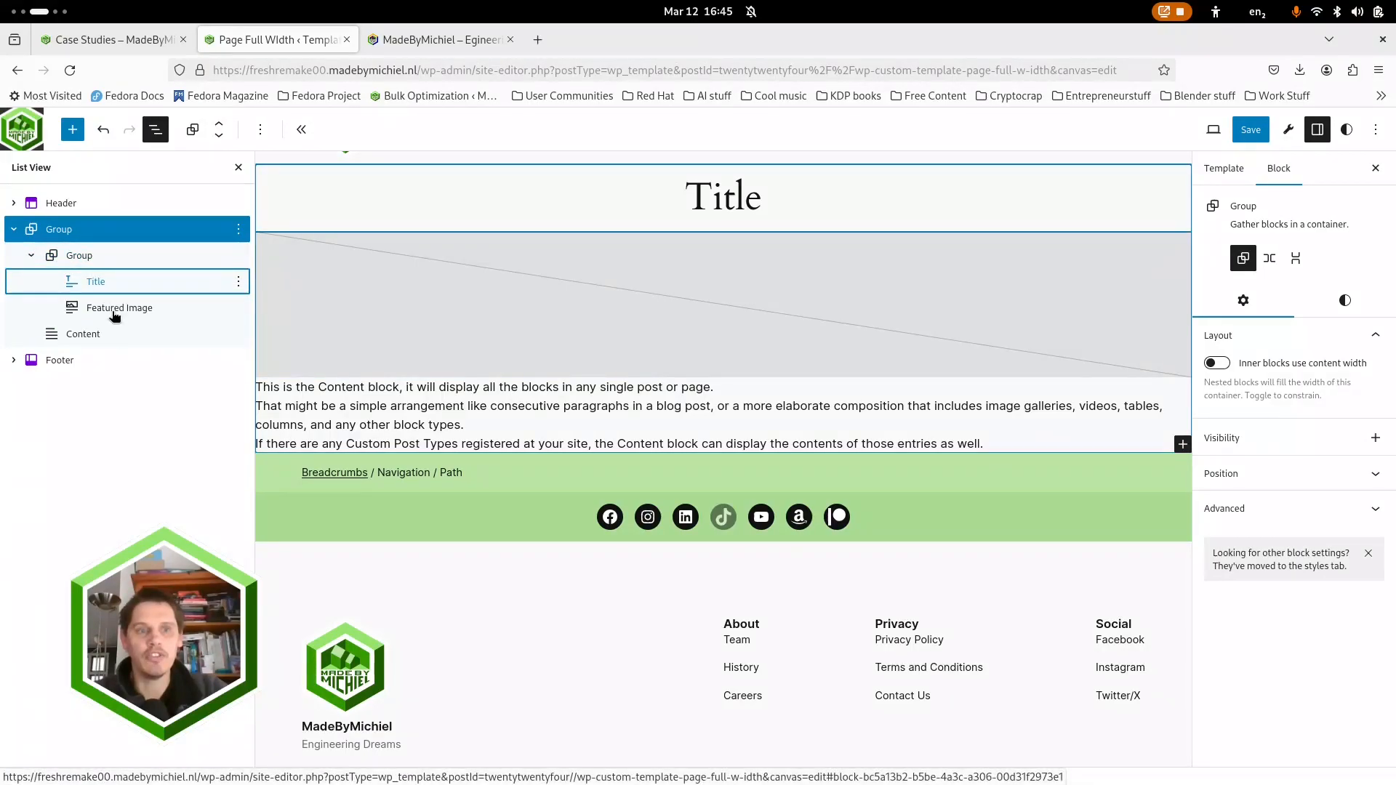
{"action": "left_click", "coordinate": [391, 346]}
{"action": "scroll", "coordinate": [658, 413], "scroll_direction": "up", "scroll_amount": 2}
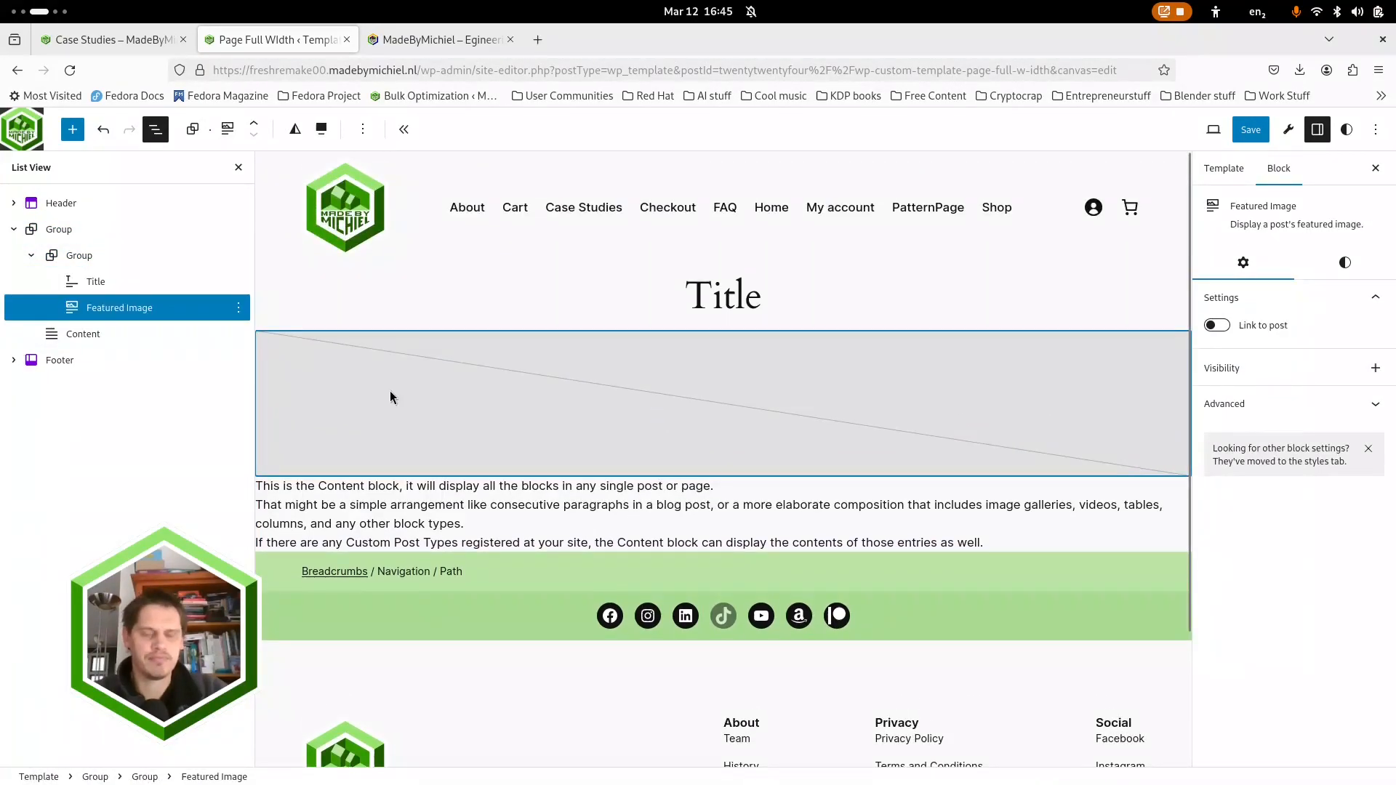
Step: Try making the Content block's inner blocks use content width, and switch that option off again
{"action": "left_click", "coordinate": [80, 334]}
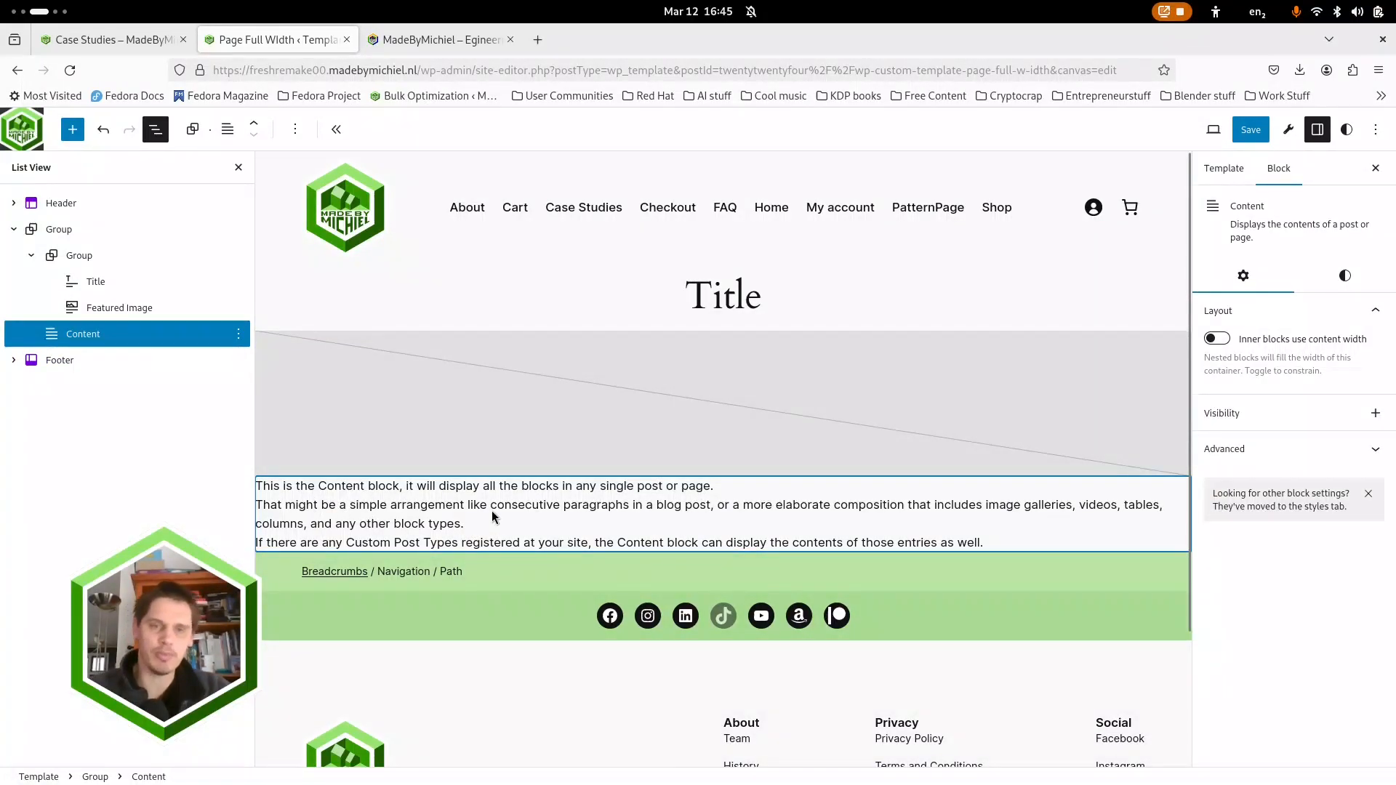
{"action": "left_click", "coordinate": [1216, 339]}
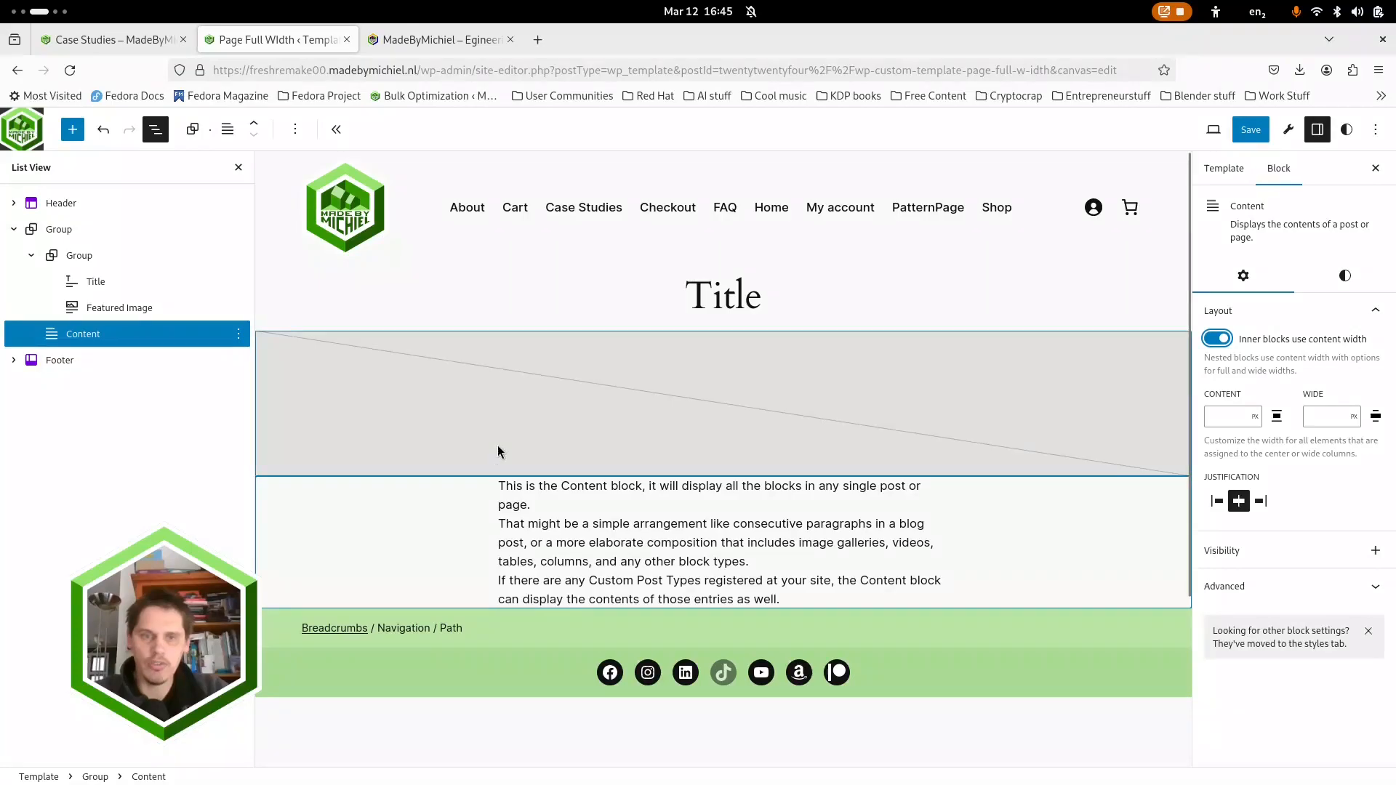
{"action": "left_click", "coordinate": [1219, 342]}
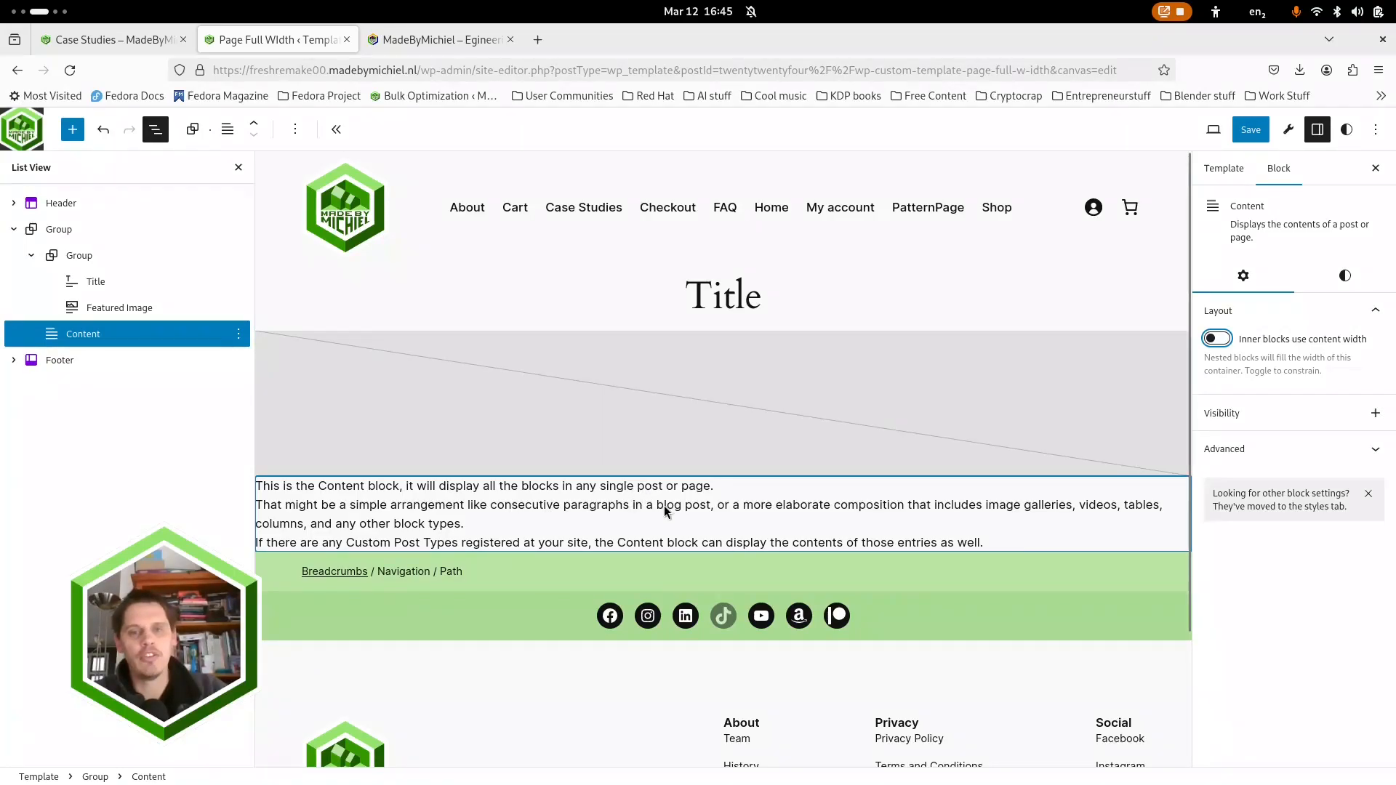
Step: Check the site-wide content and wide width dimensions in the layout styles and collapse the main Group
{"action": "left_click", "coordinate": [1346, 130]}
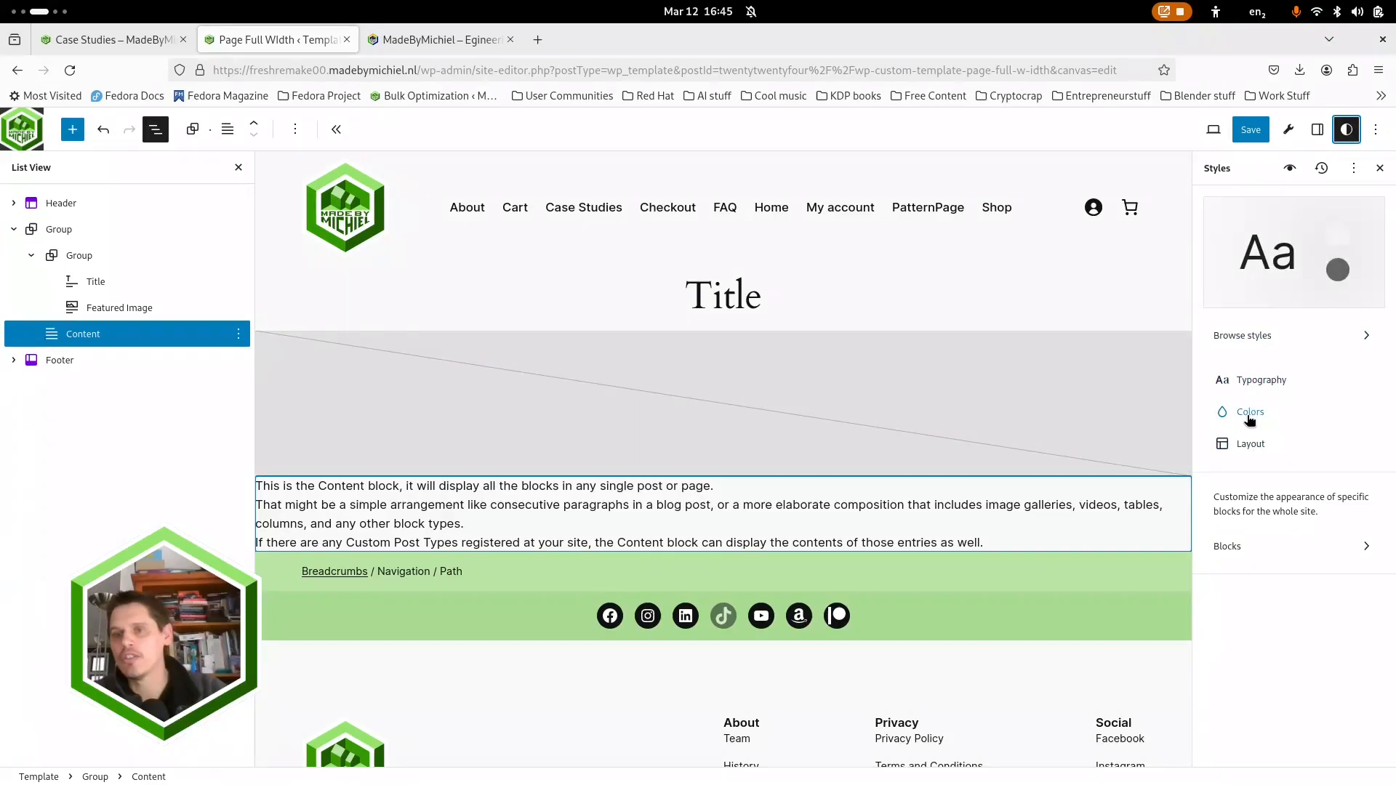
{"action": "left_click", "coordinate": [1251, 446]}
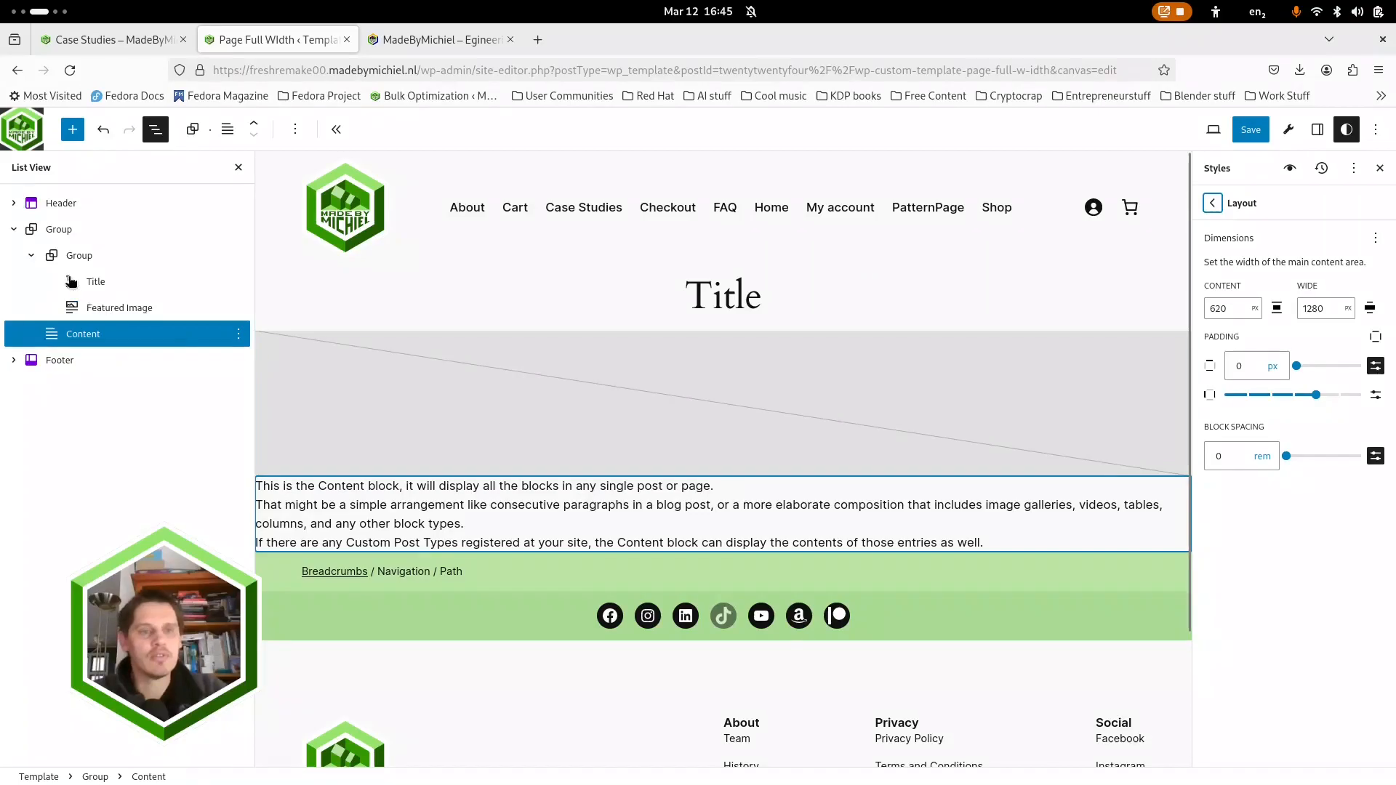
{"action": "left_click", "coordinate": [18, 232]}
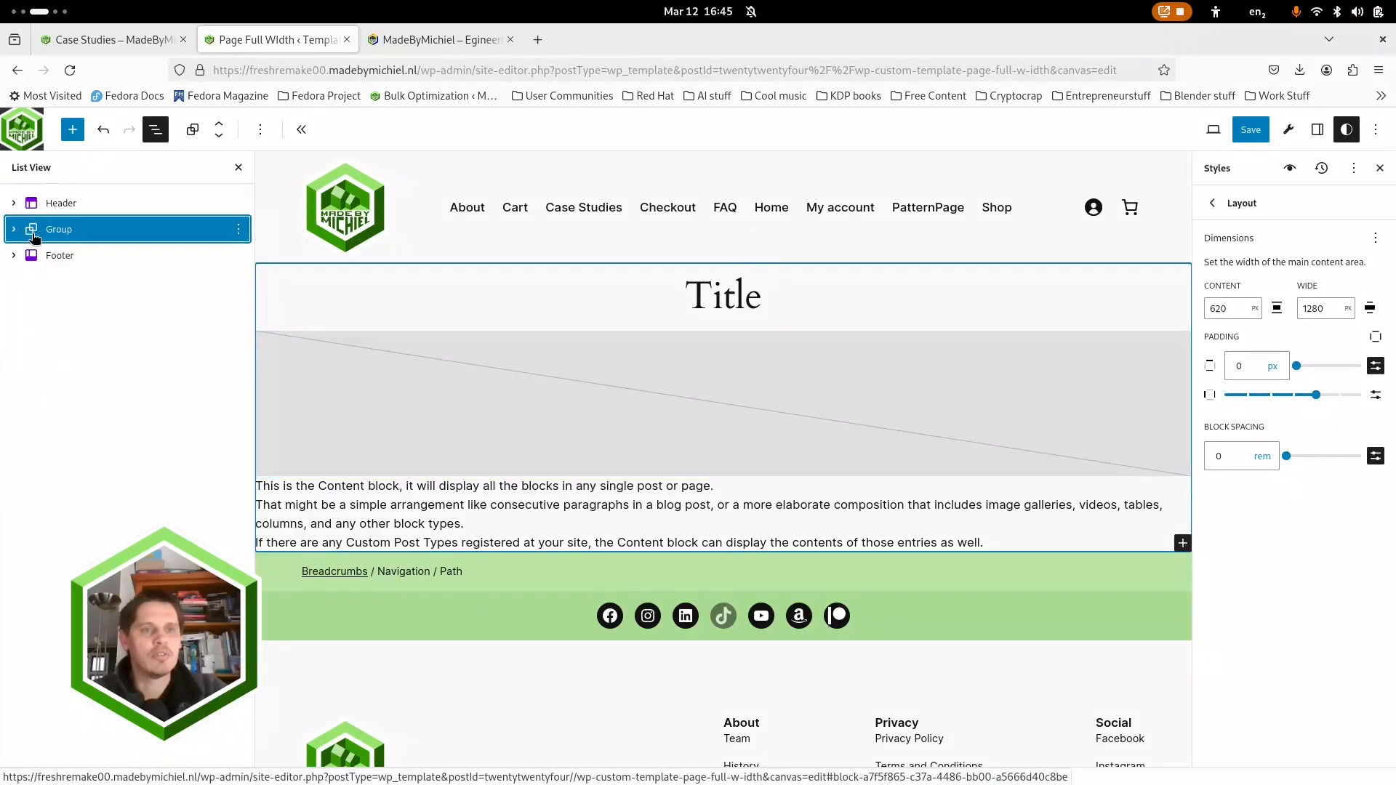
Step: Leave the Page Full Width template and open the Pages template for editing
{"action": "left_click", "coordinate": [9, 139]}
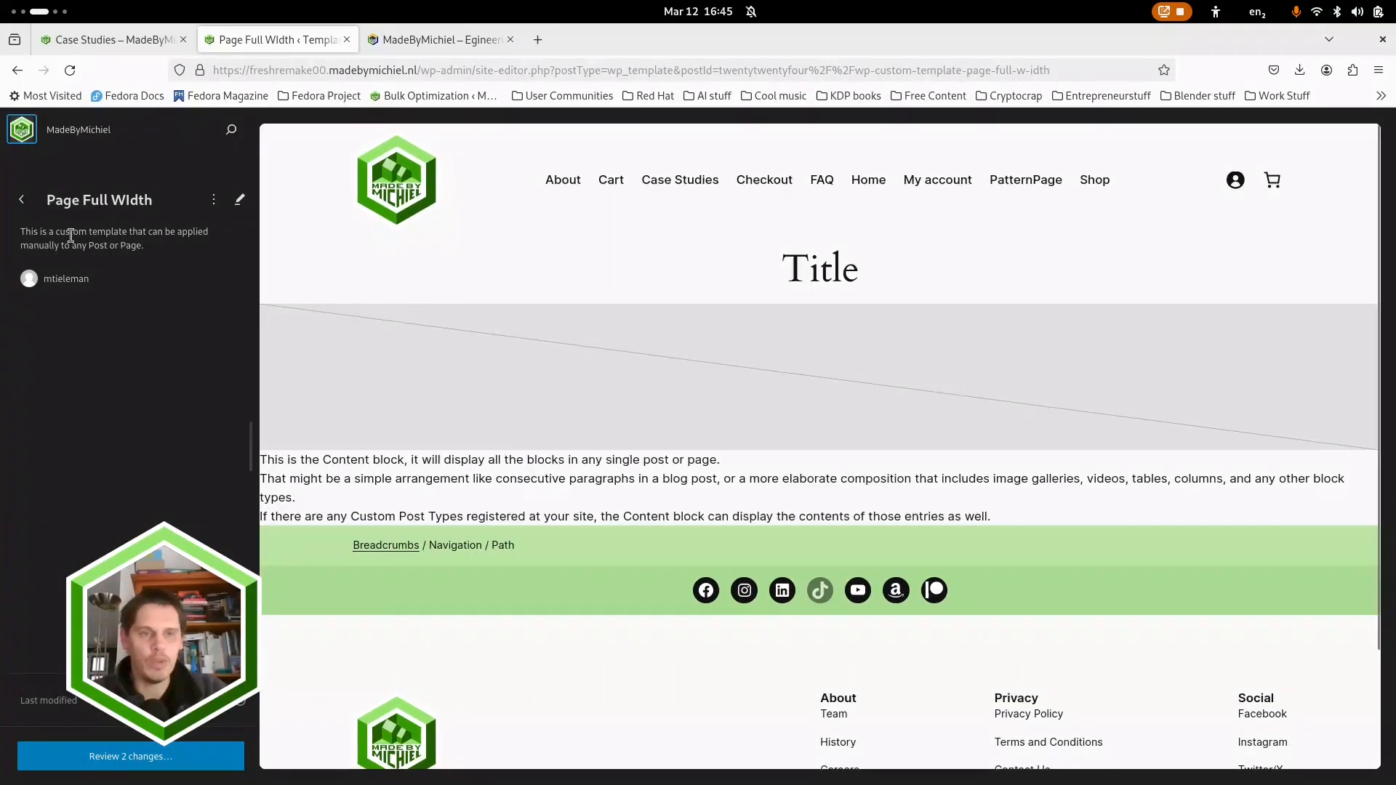
{"action": "left_click", "coordinate": [19, 201]}
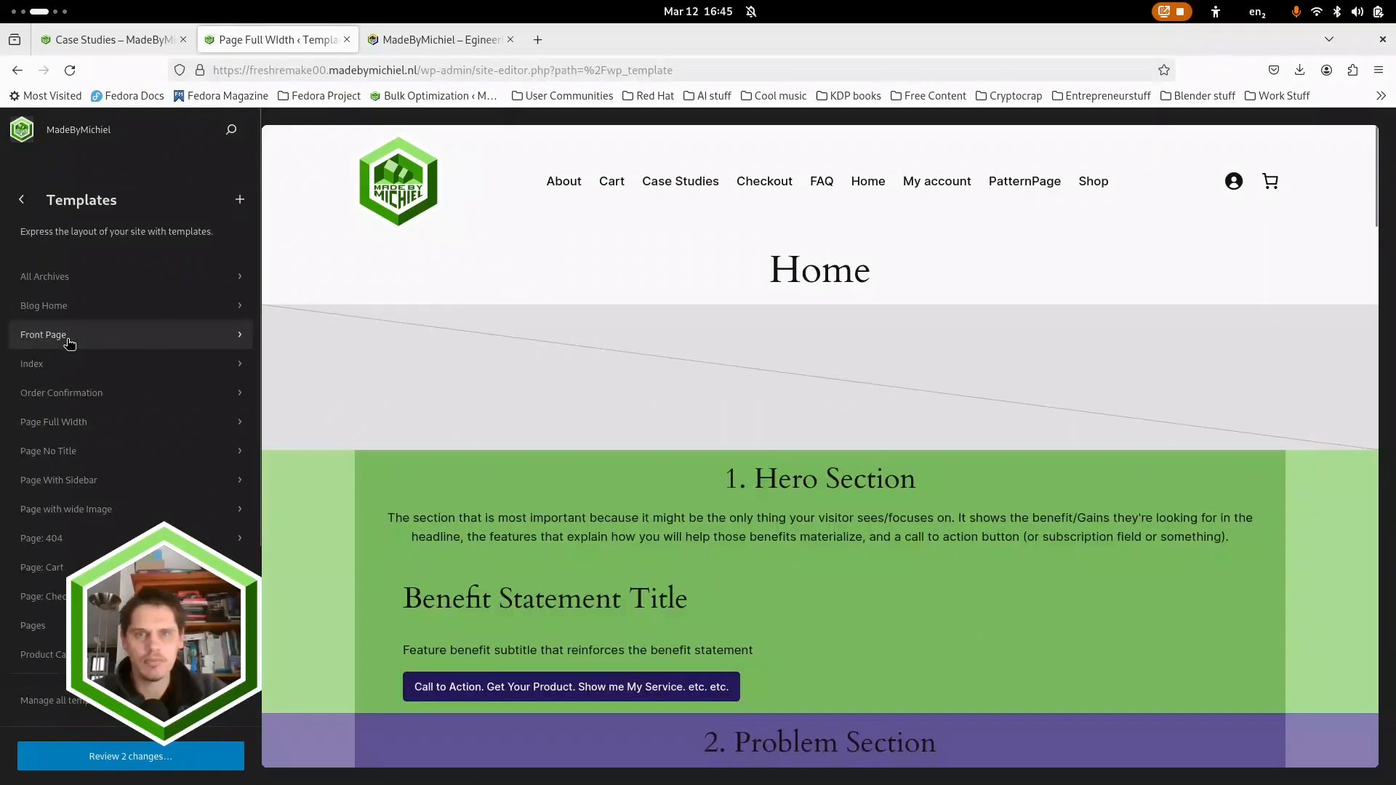
{"action": "left_click", "coordinate": [40, 635]}
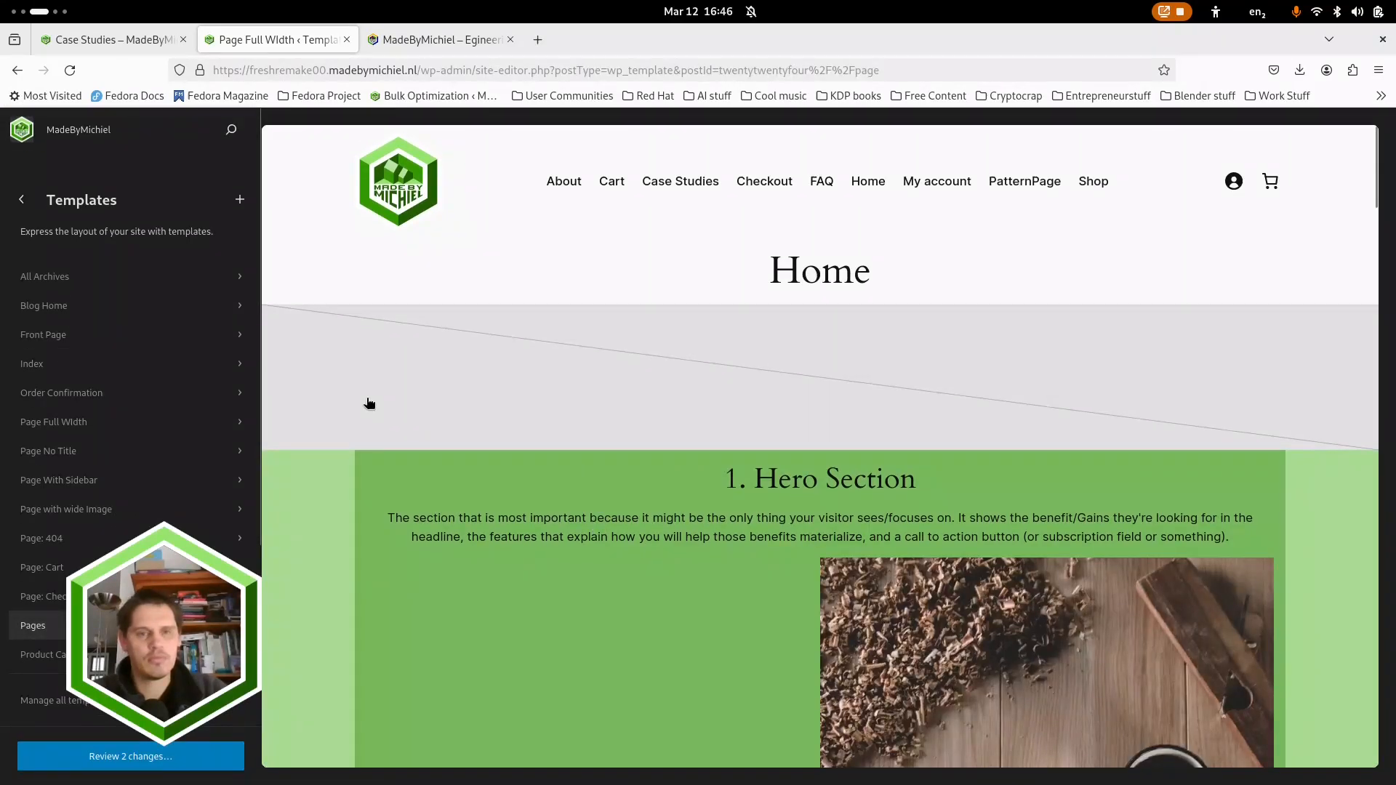
{"action": "scroll", "coordinate": [365, 394], "scroll_direction": "down", "scroll_amount": 10}
{"action": "scroll", "coordinate": [358, 399], "scroll_direction": "up", "scroll_amount": 3}
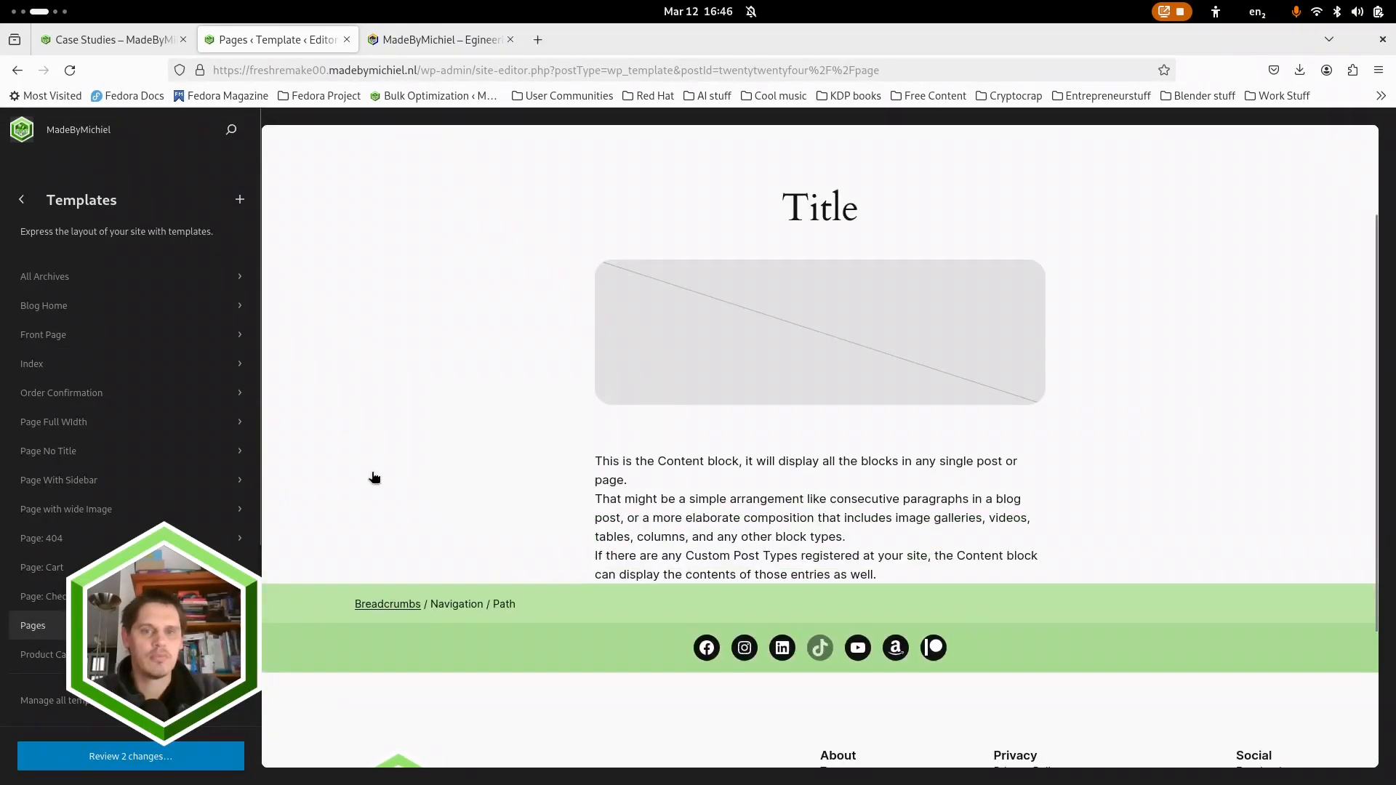
{"action": "left_click", "coordinate": [379, 406]}
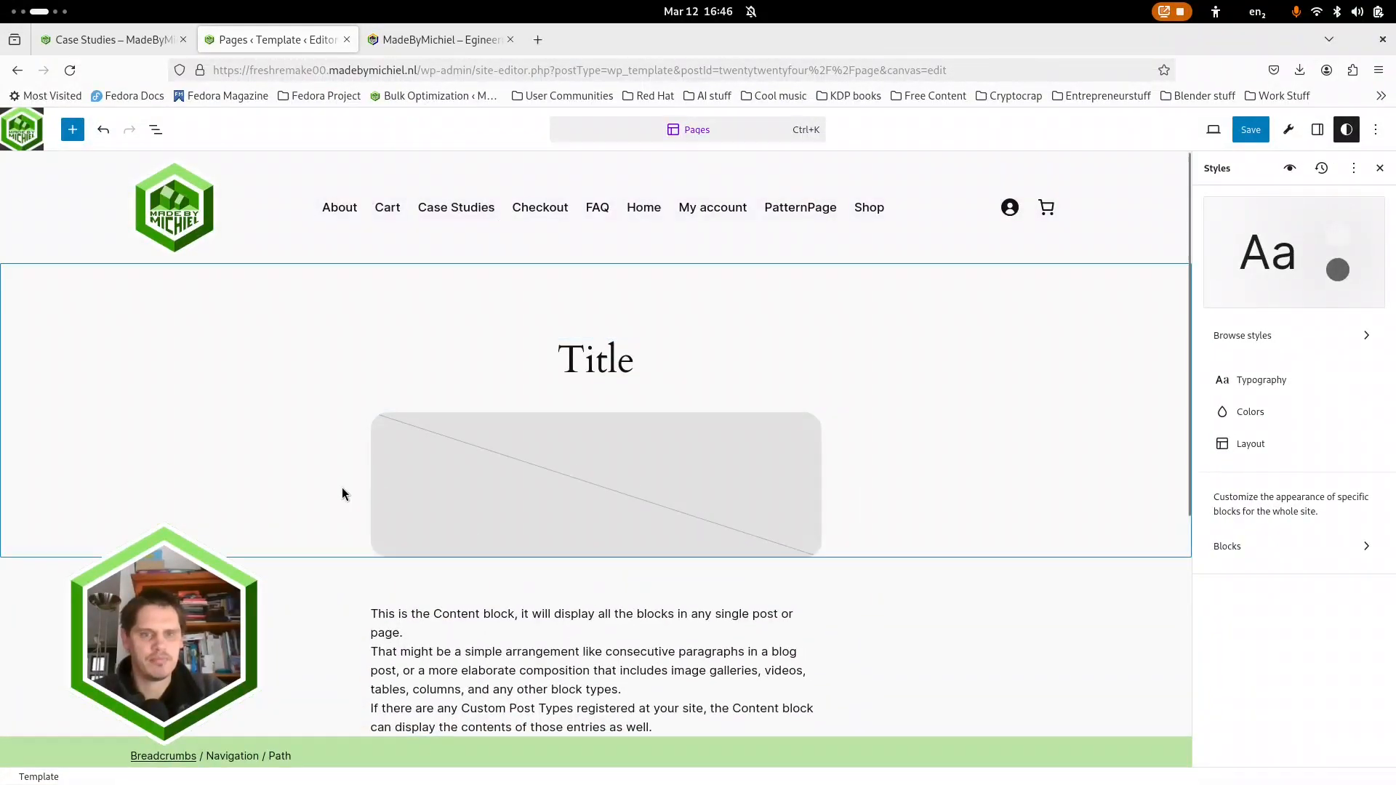
Step: Show the Pages template's block structure and examine its Content block
{"action": "left_click", "coordinate": [155, 129]}
{"action": "left_click", "coordinate": [577, 652]}
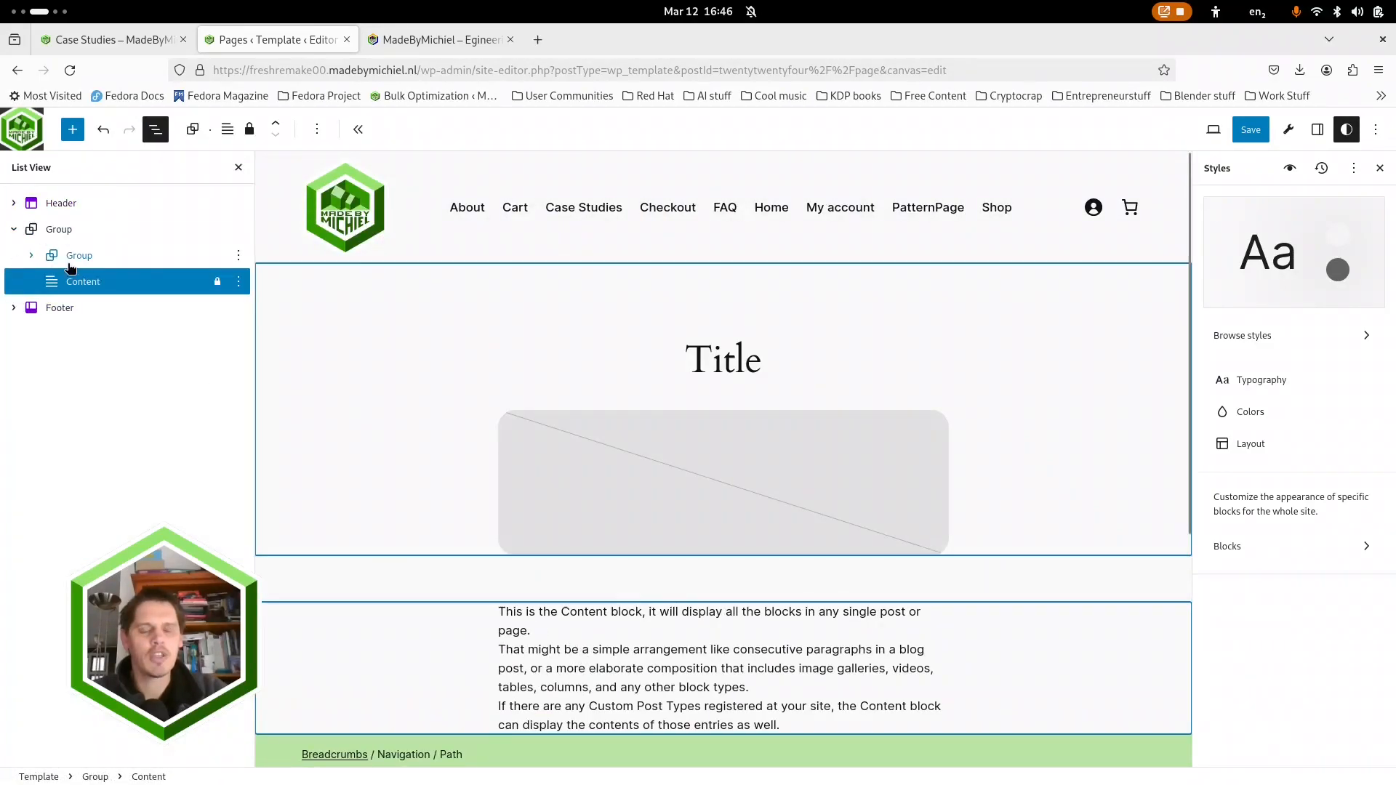
{"action": "scroll", "coordinate": [560, 616], "scroll_direction": "down", "scroll_amount": 1}
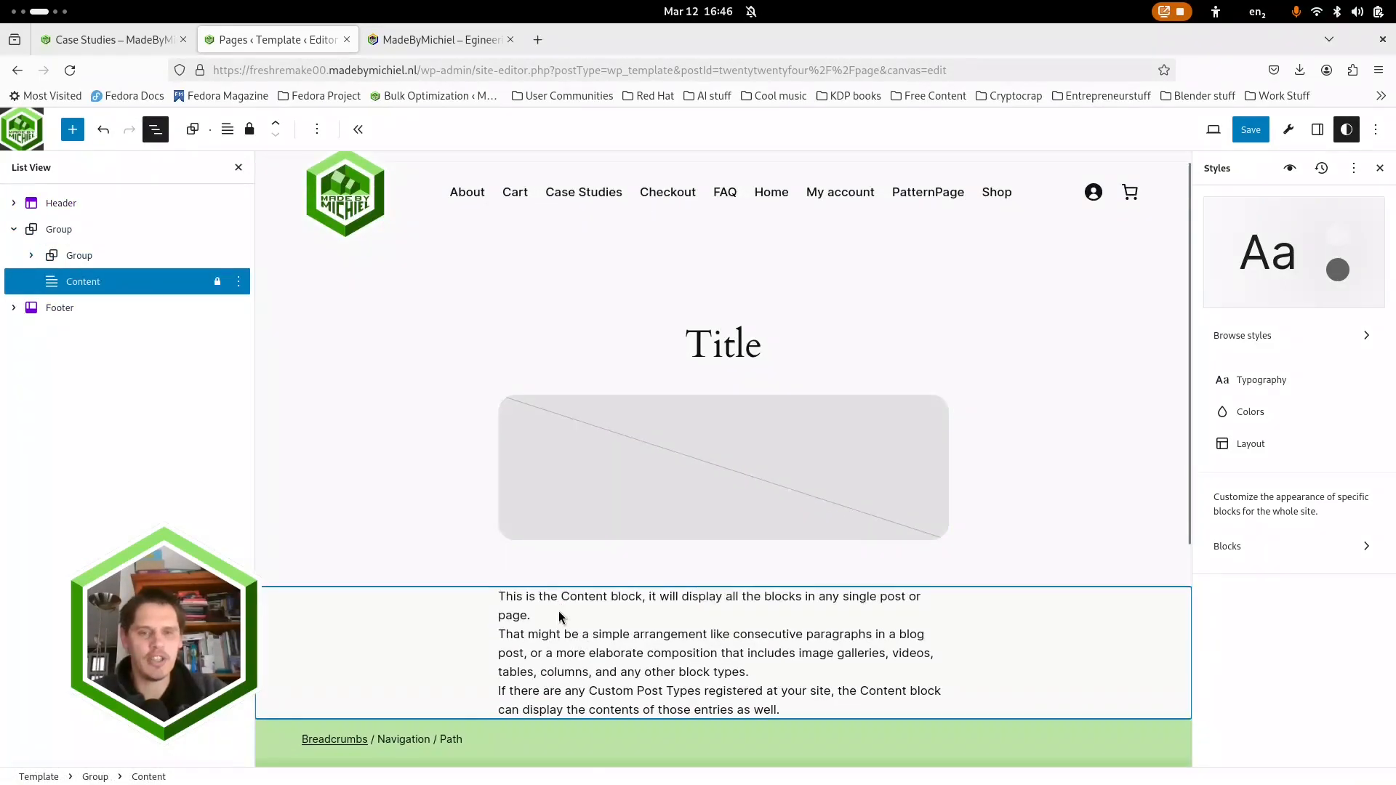
{"action": "scroll", "coordinate": [559, 616], "scroll_direction": "down", "scroll_amount": 2}
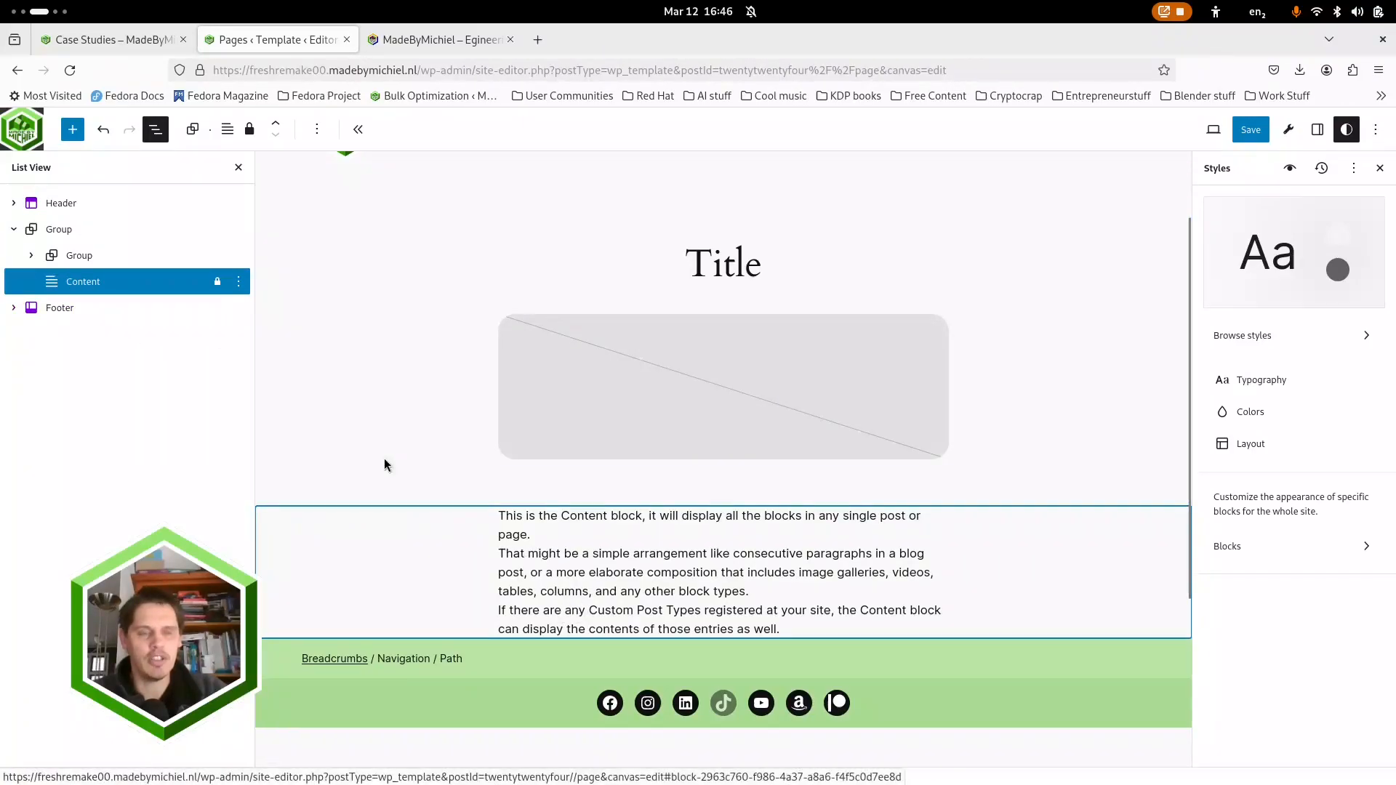
{"action": "scroll", "coordinate": [383, 461], "scroll_direction": "up", "scroll_amount": 2}
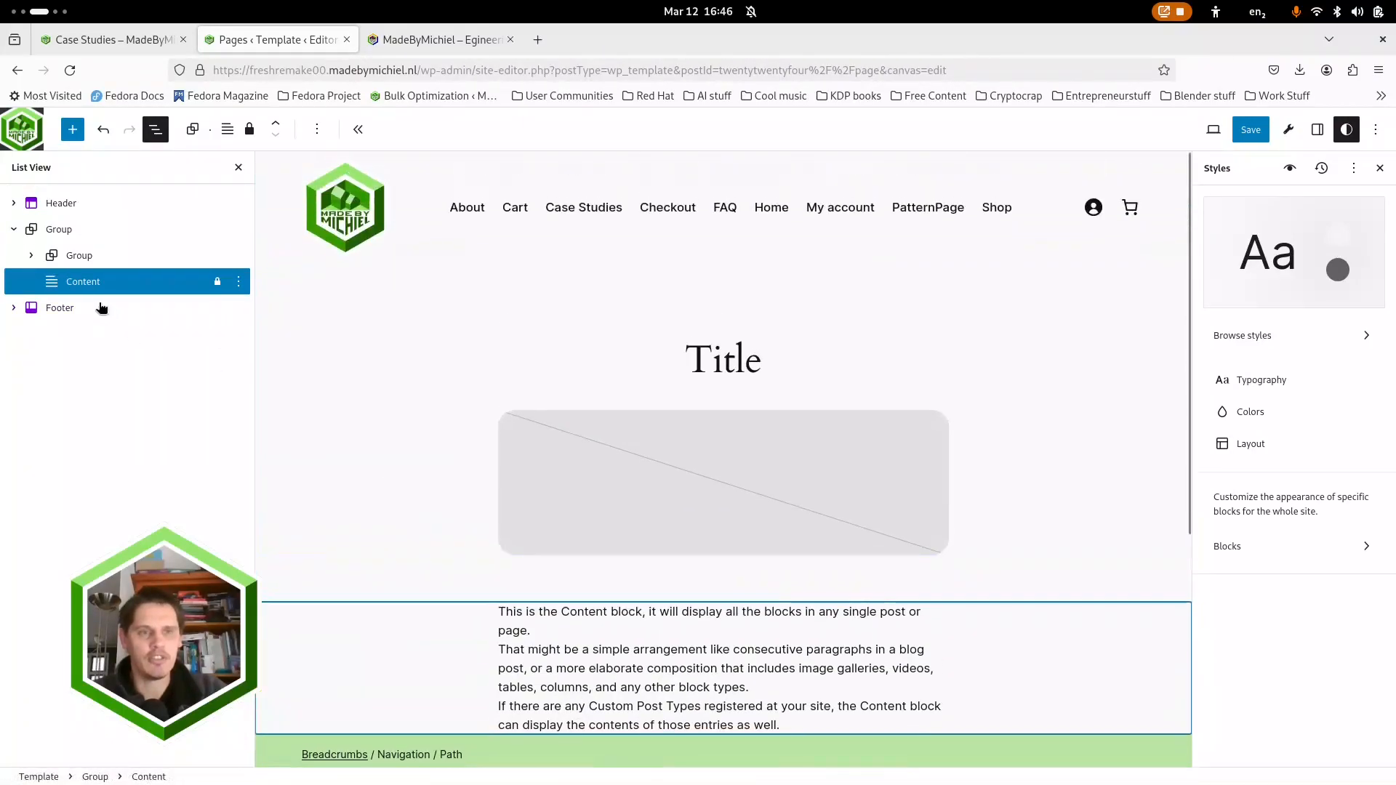
Step: Make the inner blocks of the Pages template's outer Group use content width
{"action": "left_click", "coordinate": [61, 230]}
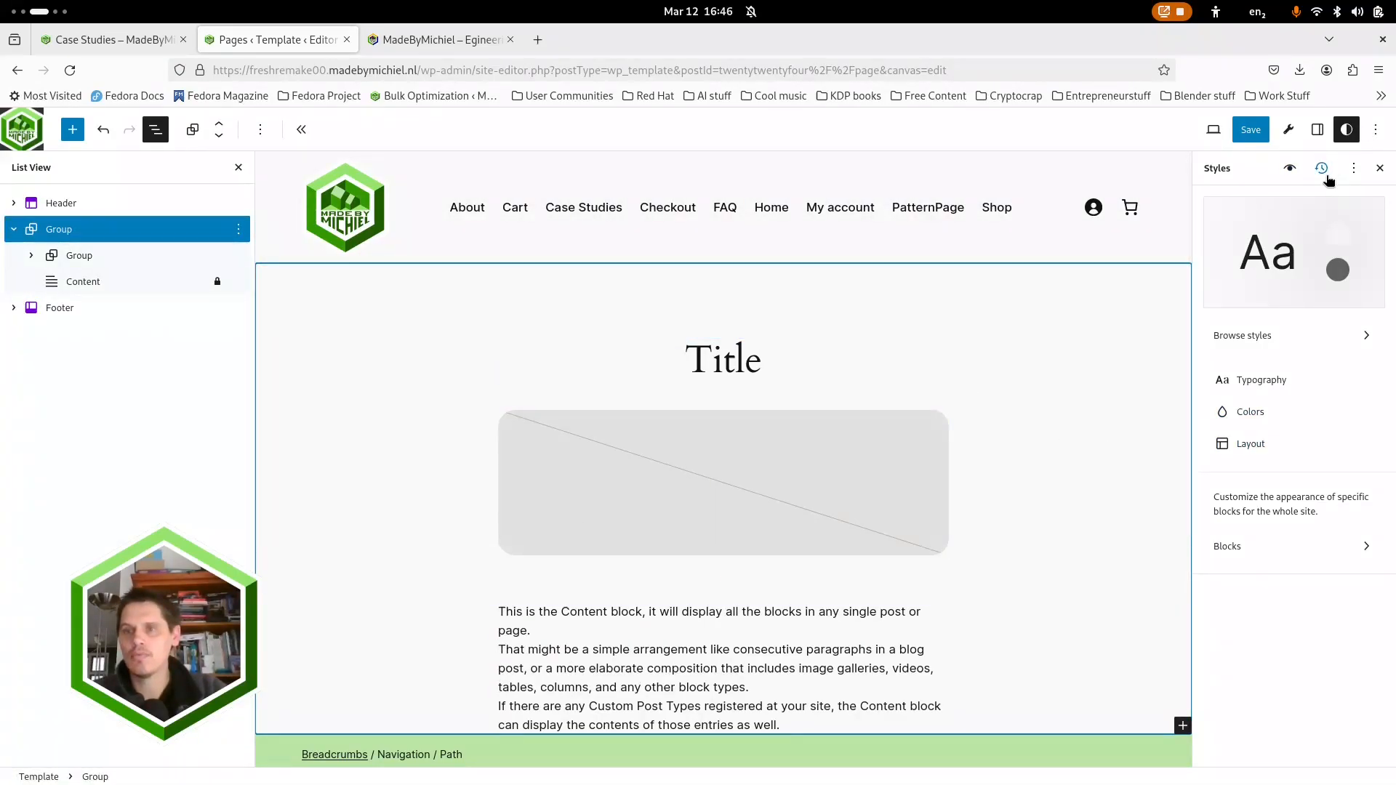
{"action": "left_click", "coordinate": [1249, 444]}
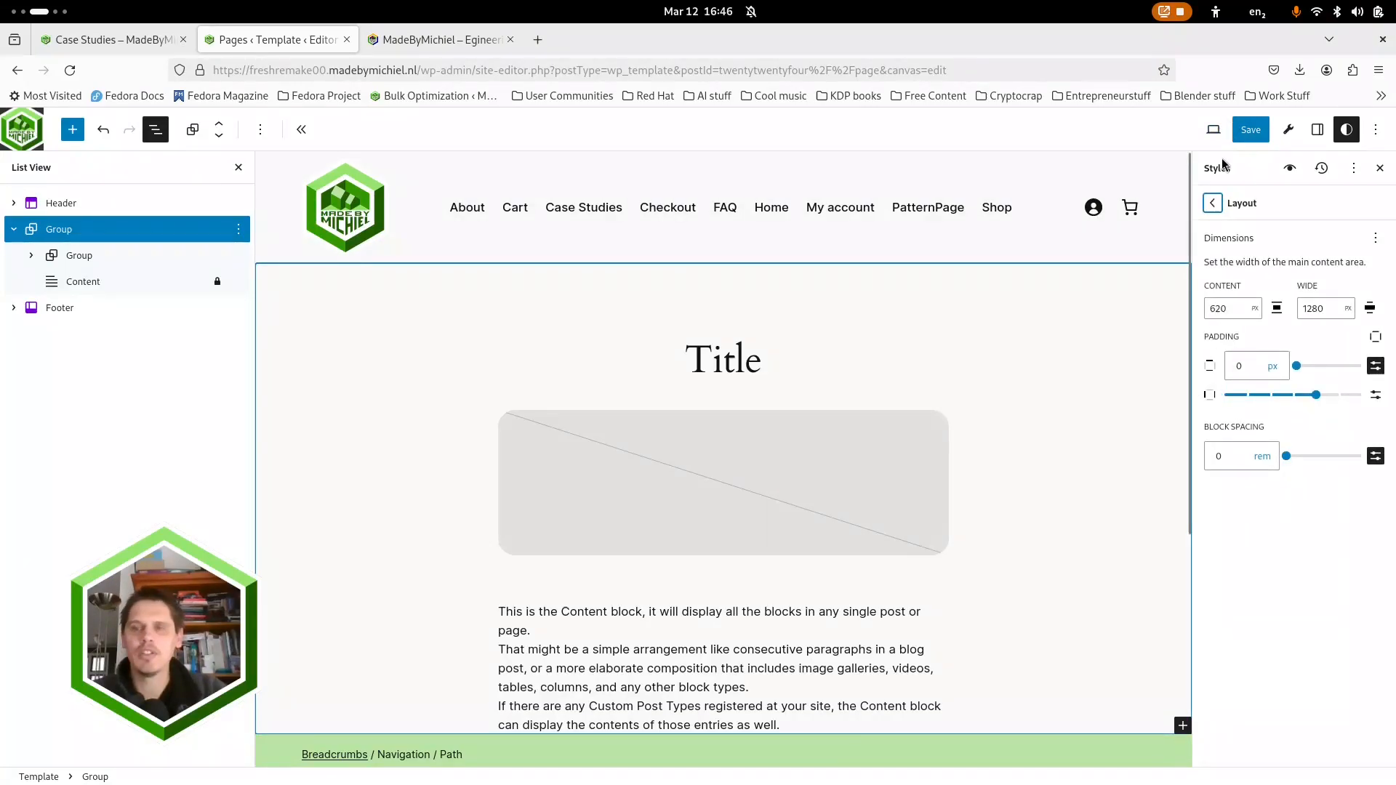
{"action": "left_click", "coordinate": [1315, 129]}
{"action": "left_click", "coordinate": [85, 282]}
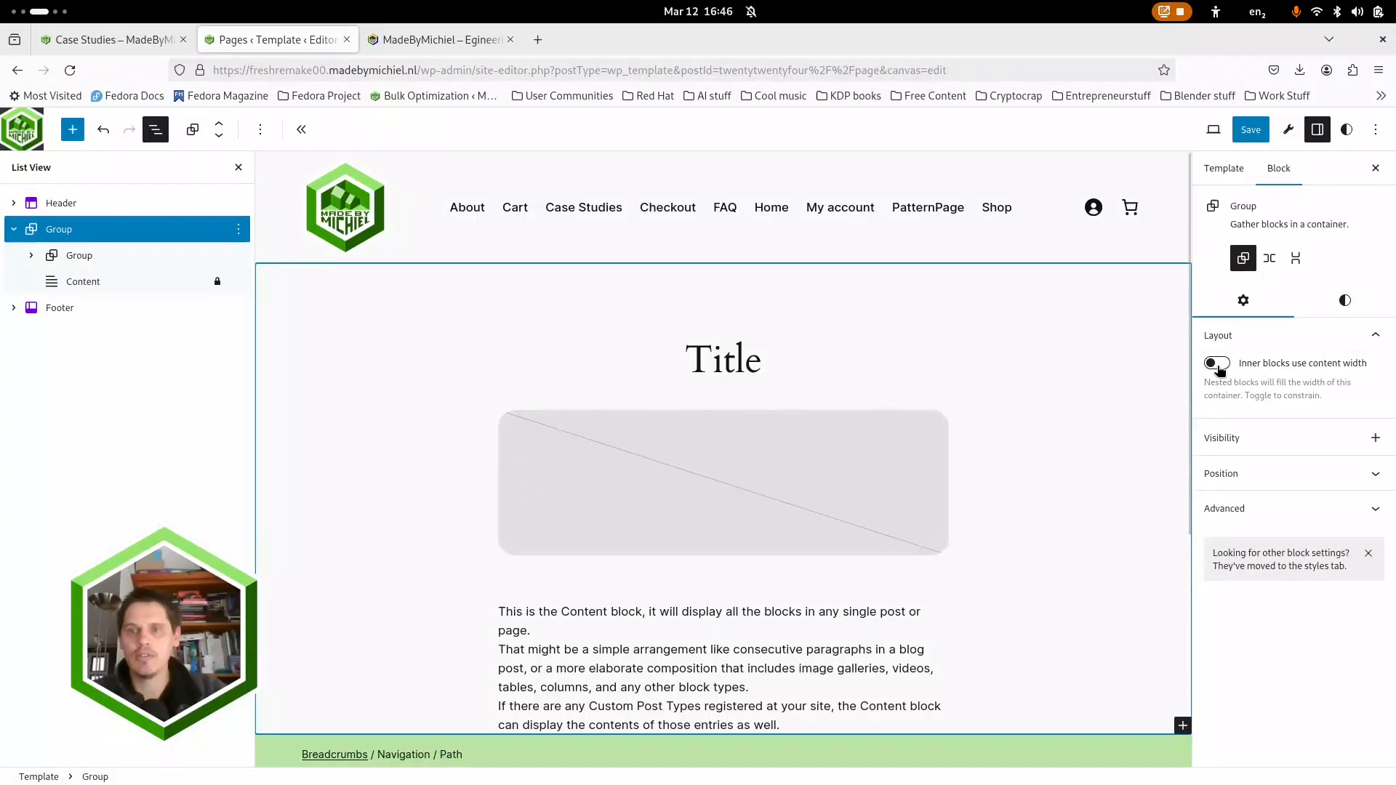
{"action": "left_click", "coordinate": [1218, 365]}
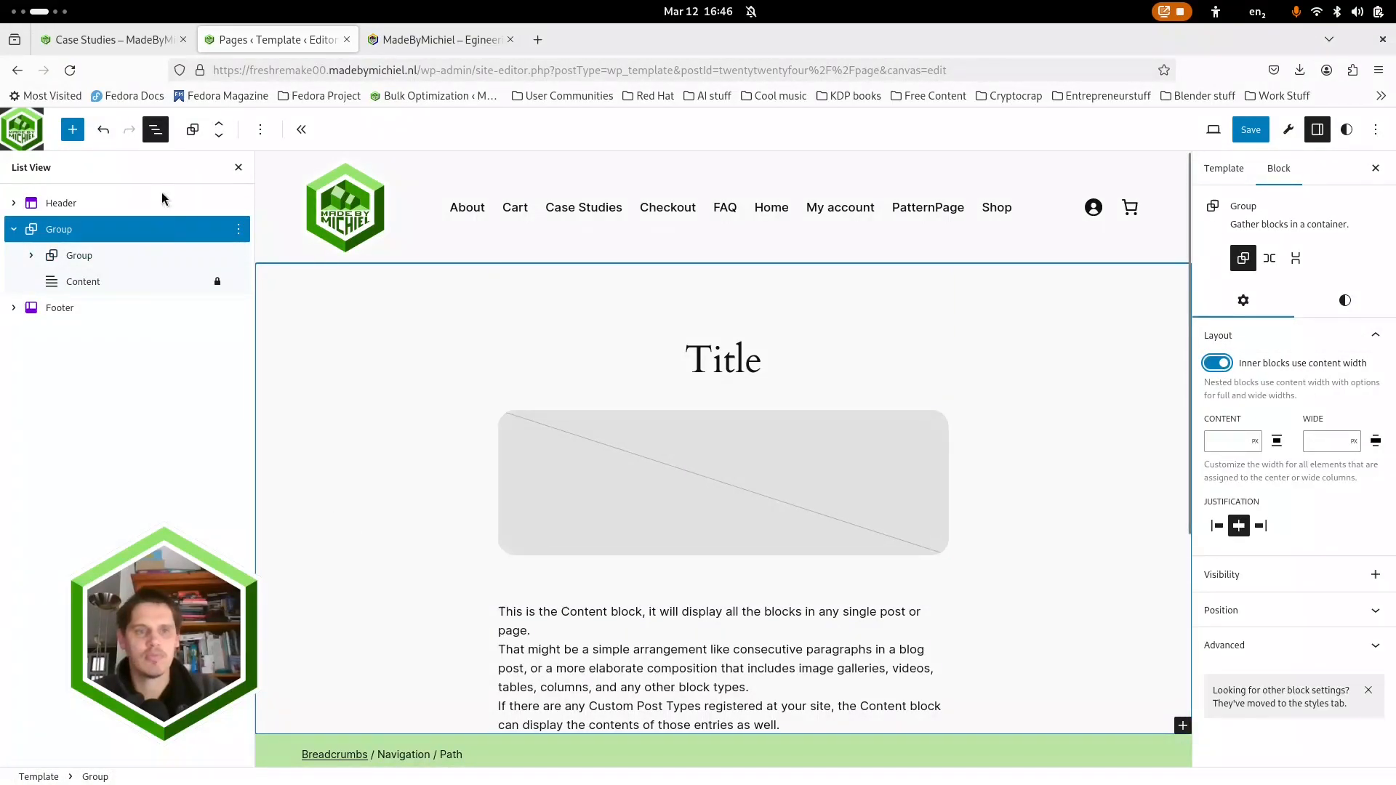
Step: Align the Content block inside the outer Group to Wide width
{"action": "left_click", "coordinate": [108, 281]}
{"action": "left_click", "coordinate": [313, 130]}
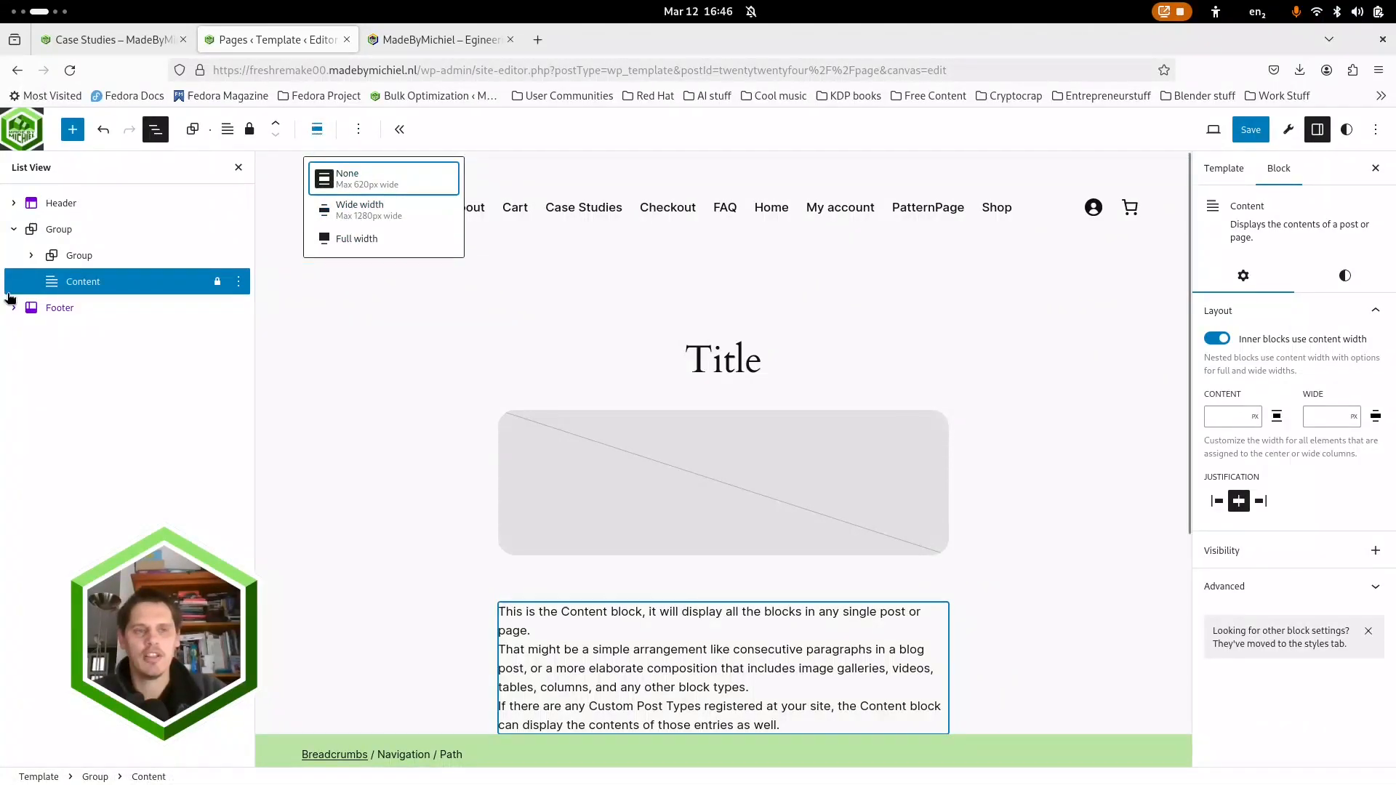
{"action": "left_click", "coordinate": [58, 230]}
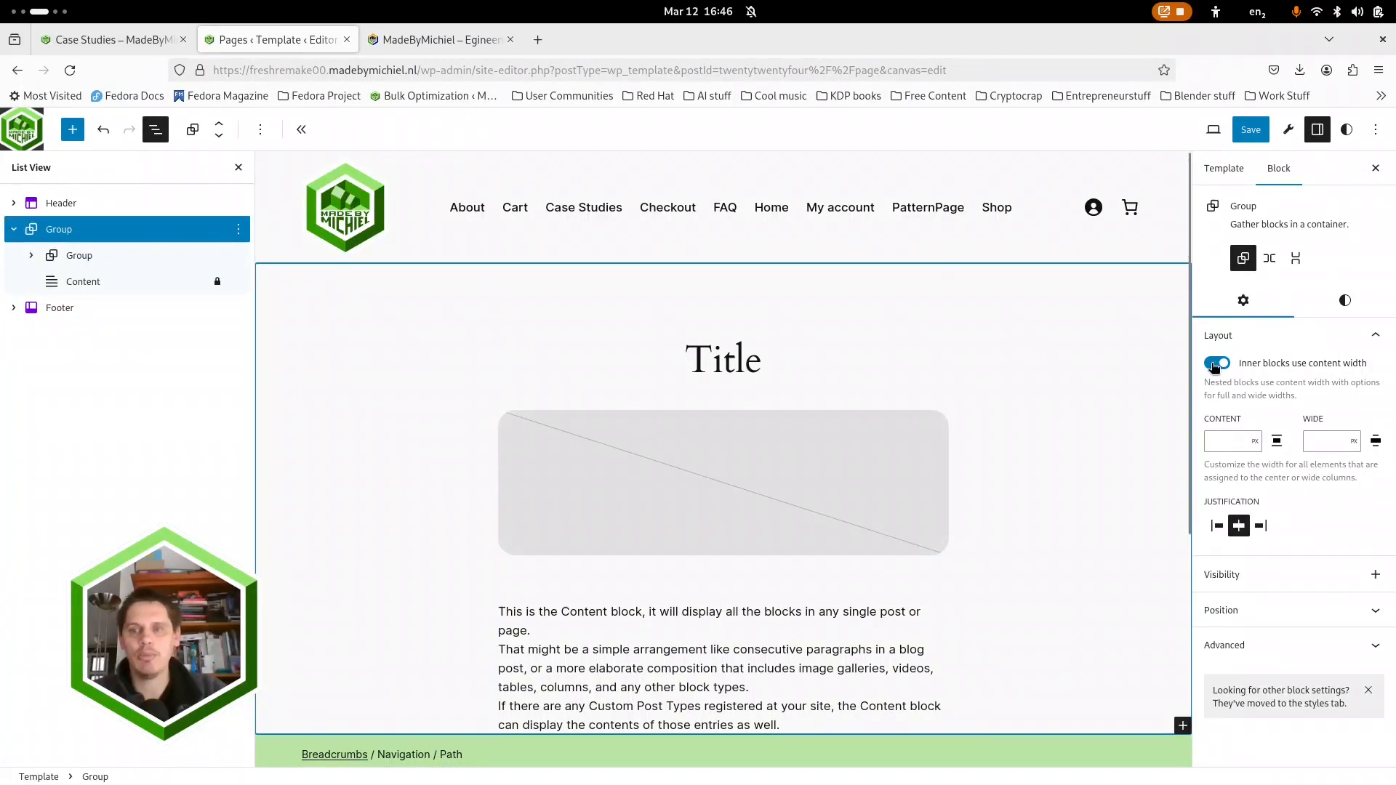
{"action": "left_click", "coordinate": [78, 283]}
{"action": "left_click", "coordinate": [319, 128]}
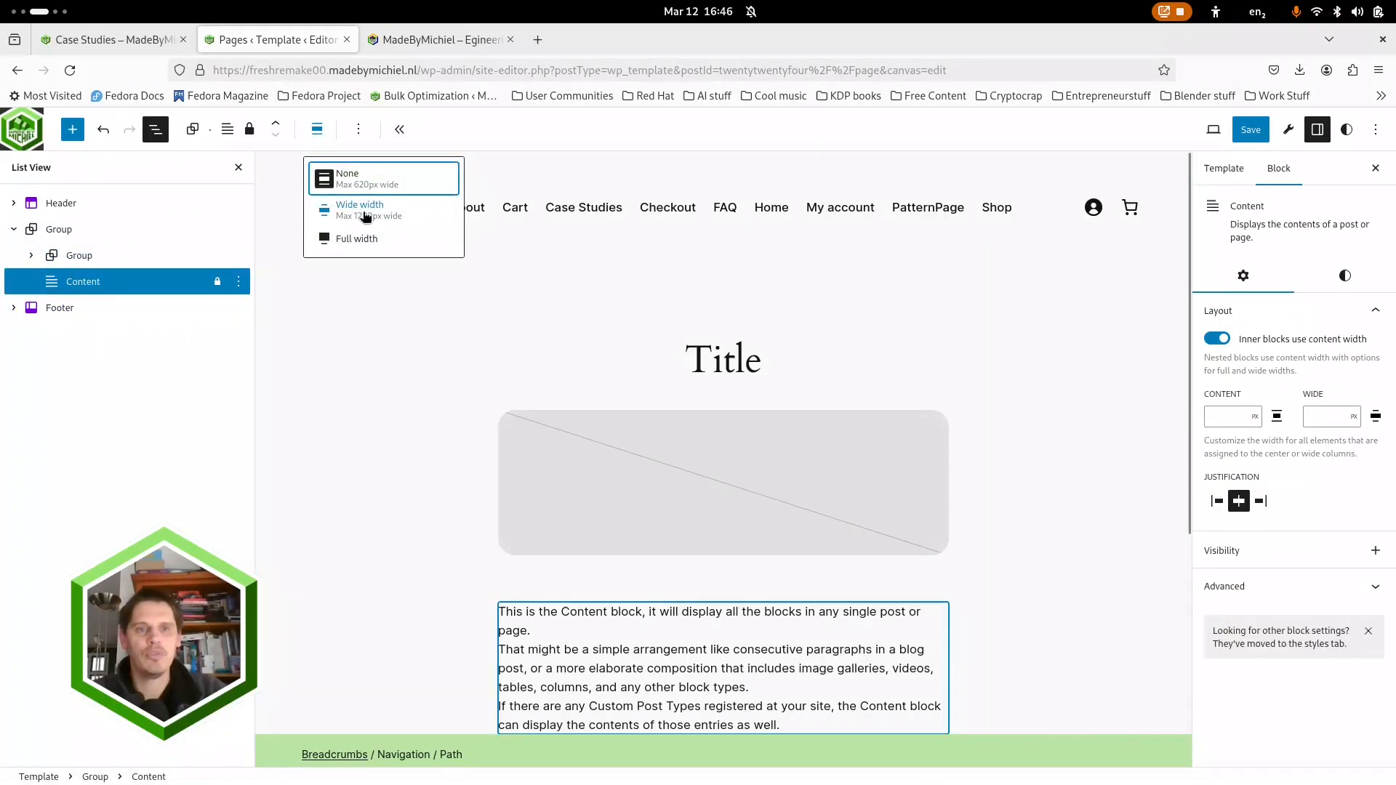
{"action": "left_click", "coordinate": [360, 217]}
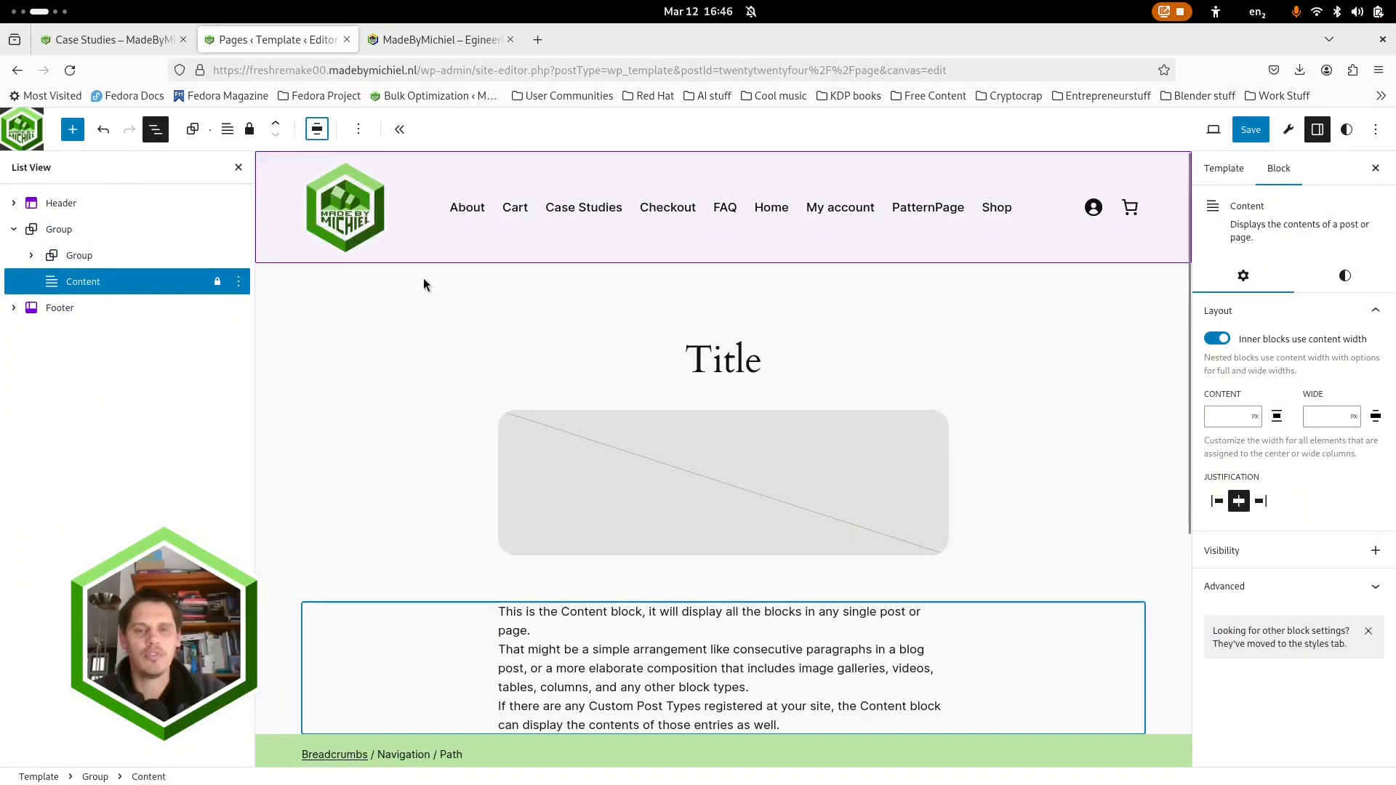
Step: Align the inner Group holding the title and featured image to Wide width
{"action": "left_click", "coordinate": [586, 477]}
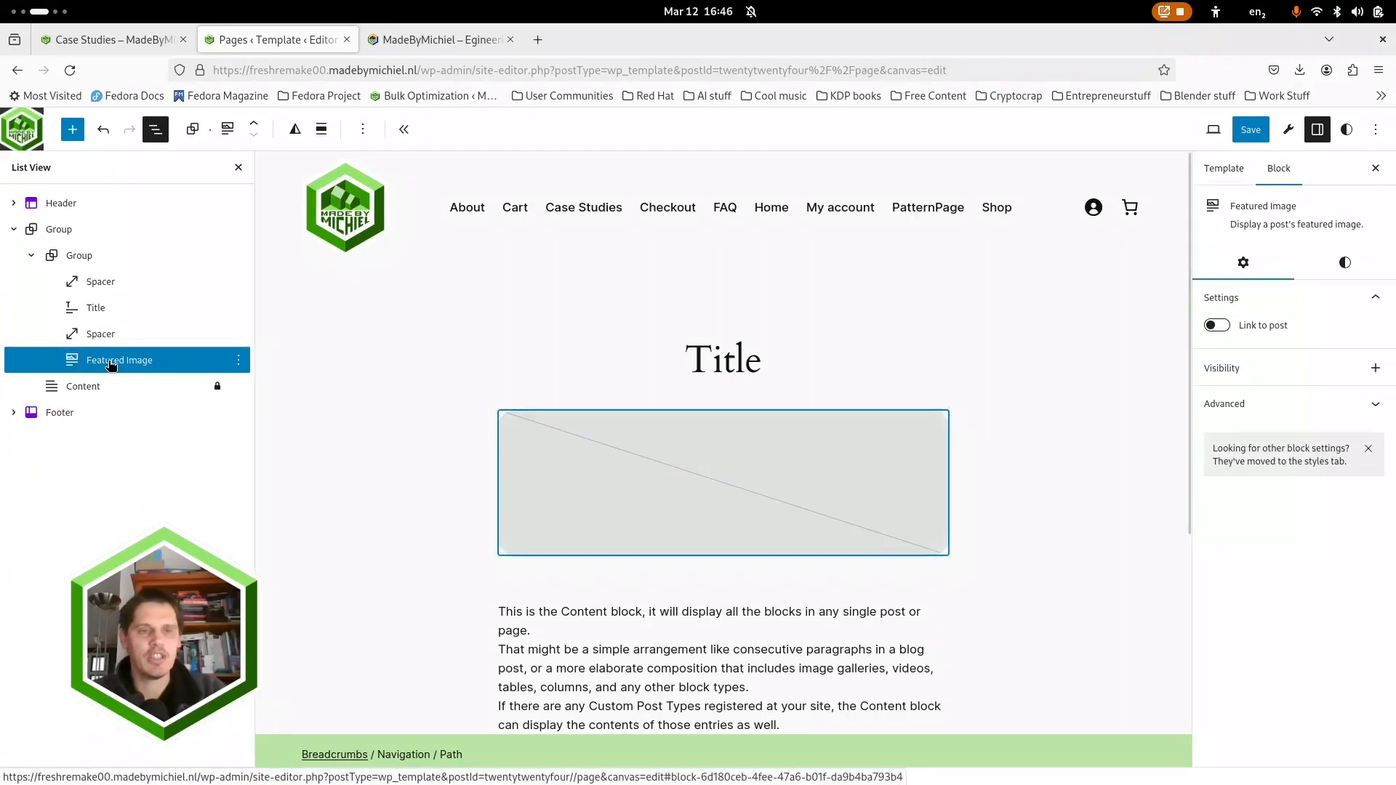
{"action": "left_click", "coordinate": [85, 256]}
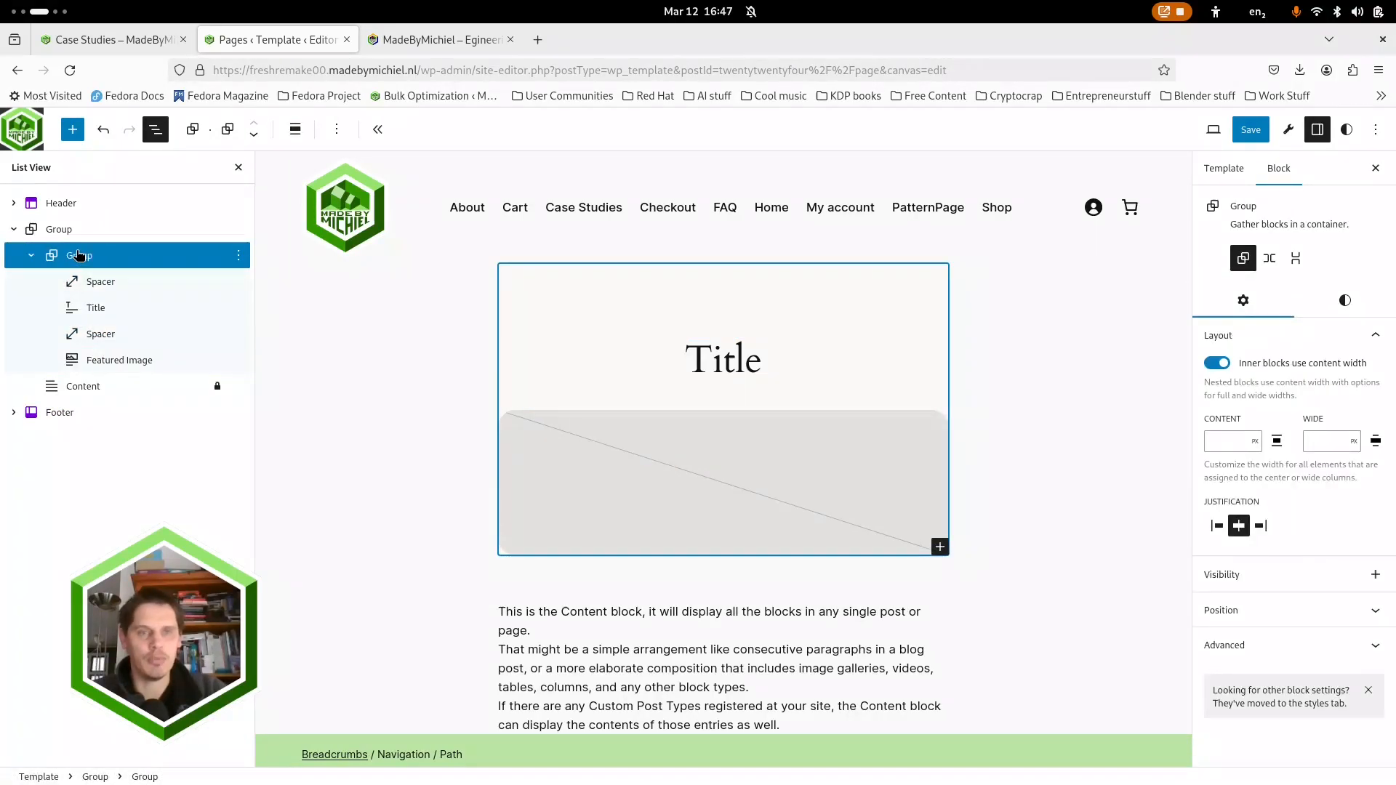
{"action": "left_click", "coordinate": [302, 137]}
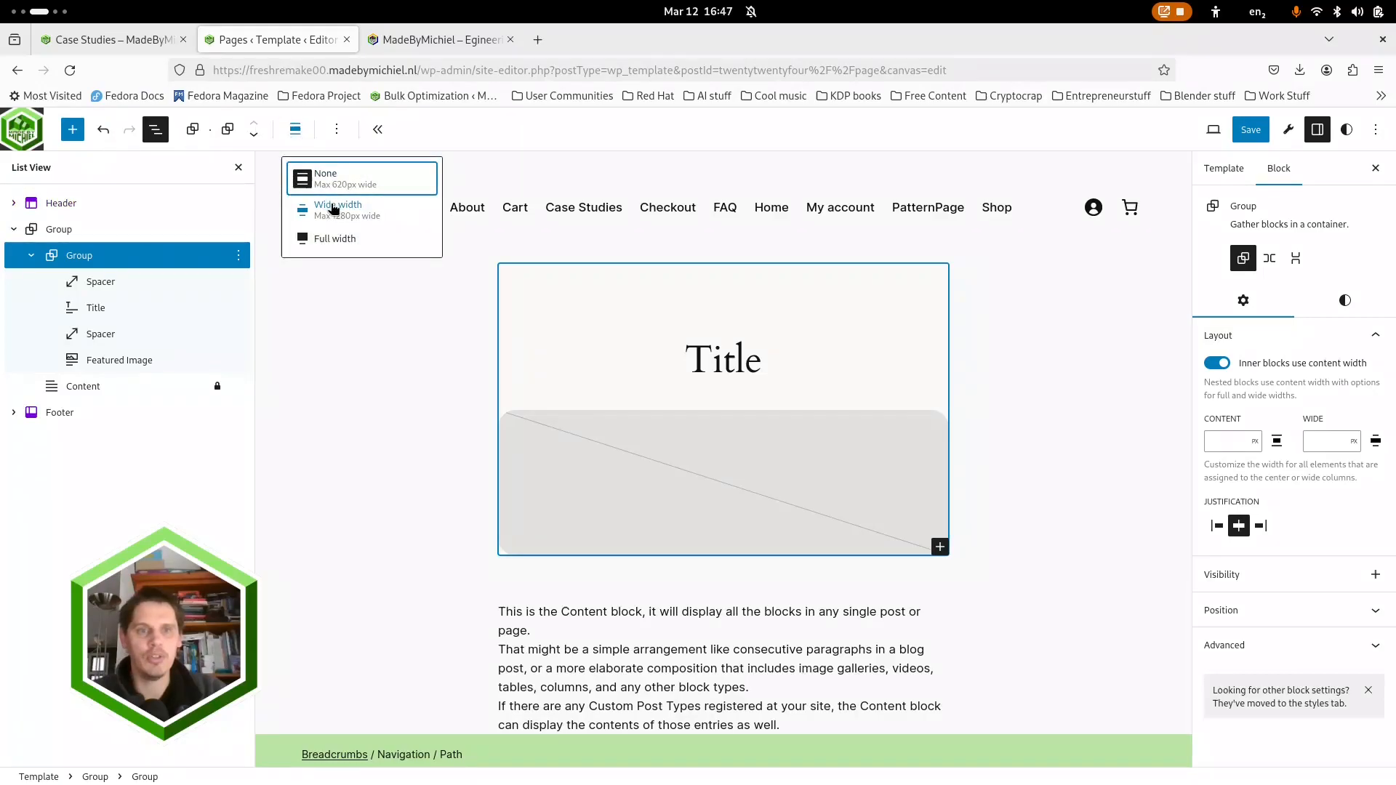
{"action": "left_click", "coordinate": [332, 211]}
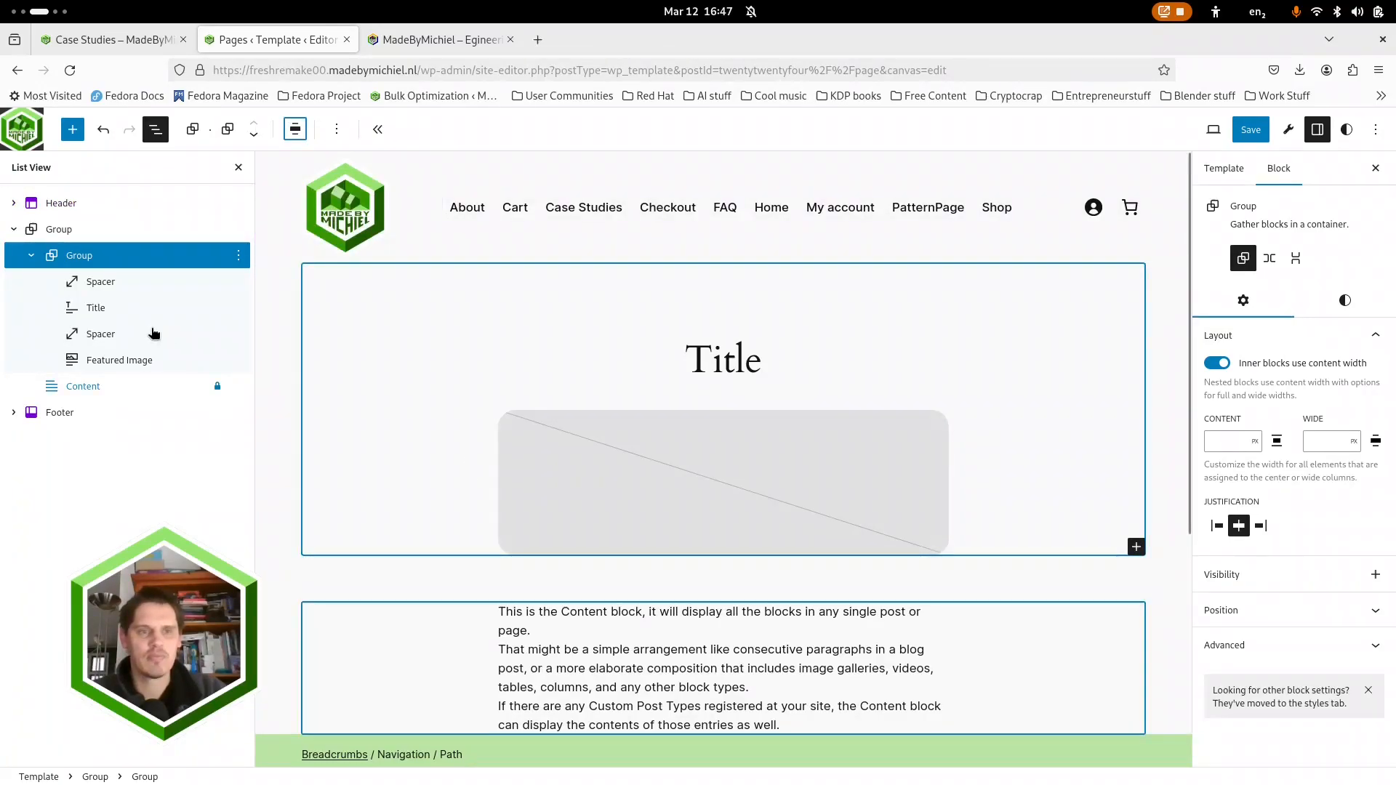
Step: Turn off content width for the inner blocks of the Group holding the title and featured image
{"action": "left_click", "coordinate": [107, 367]}
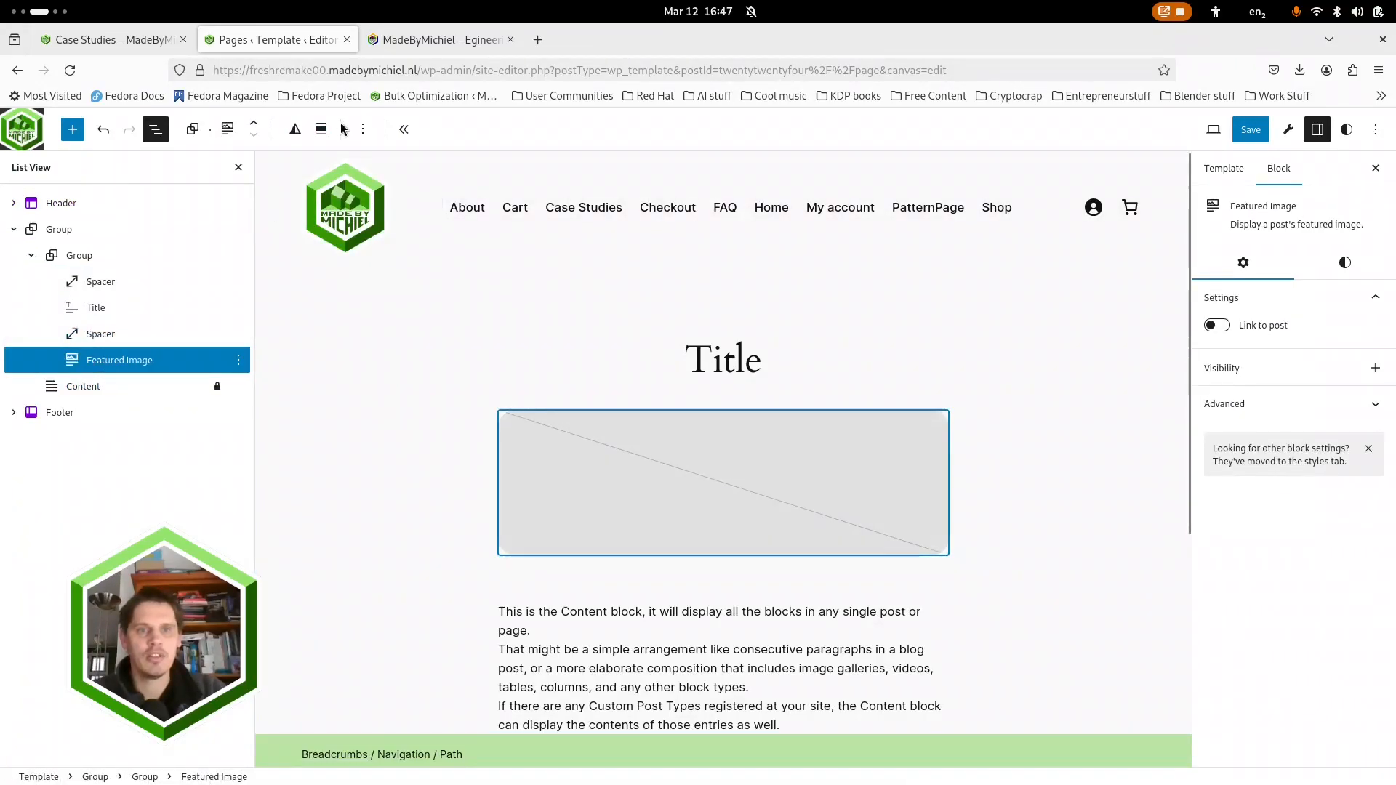
{"action": "left_click", "coordinate": [79, 258]}
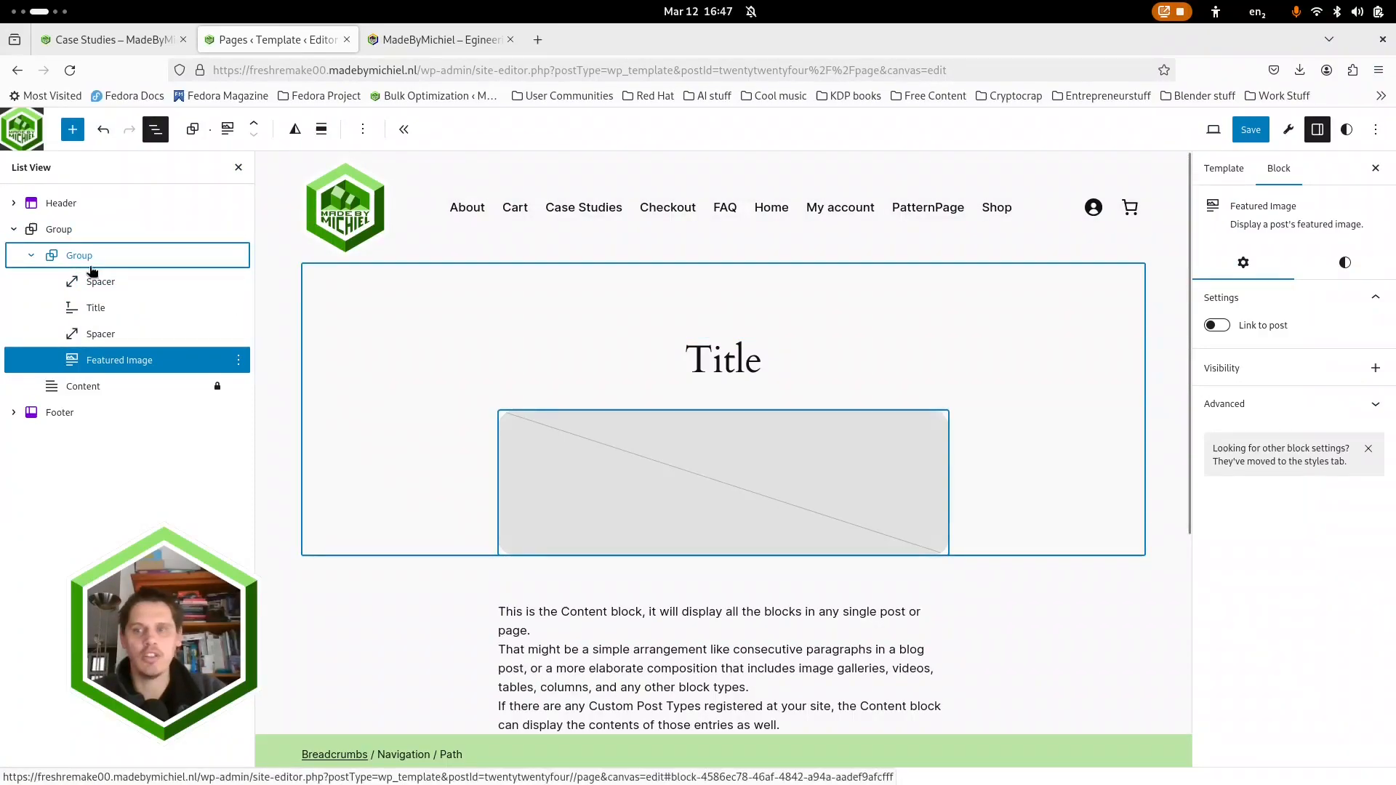
{"action": "left_click", "coordinate": [1219, 361]}
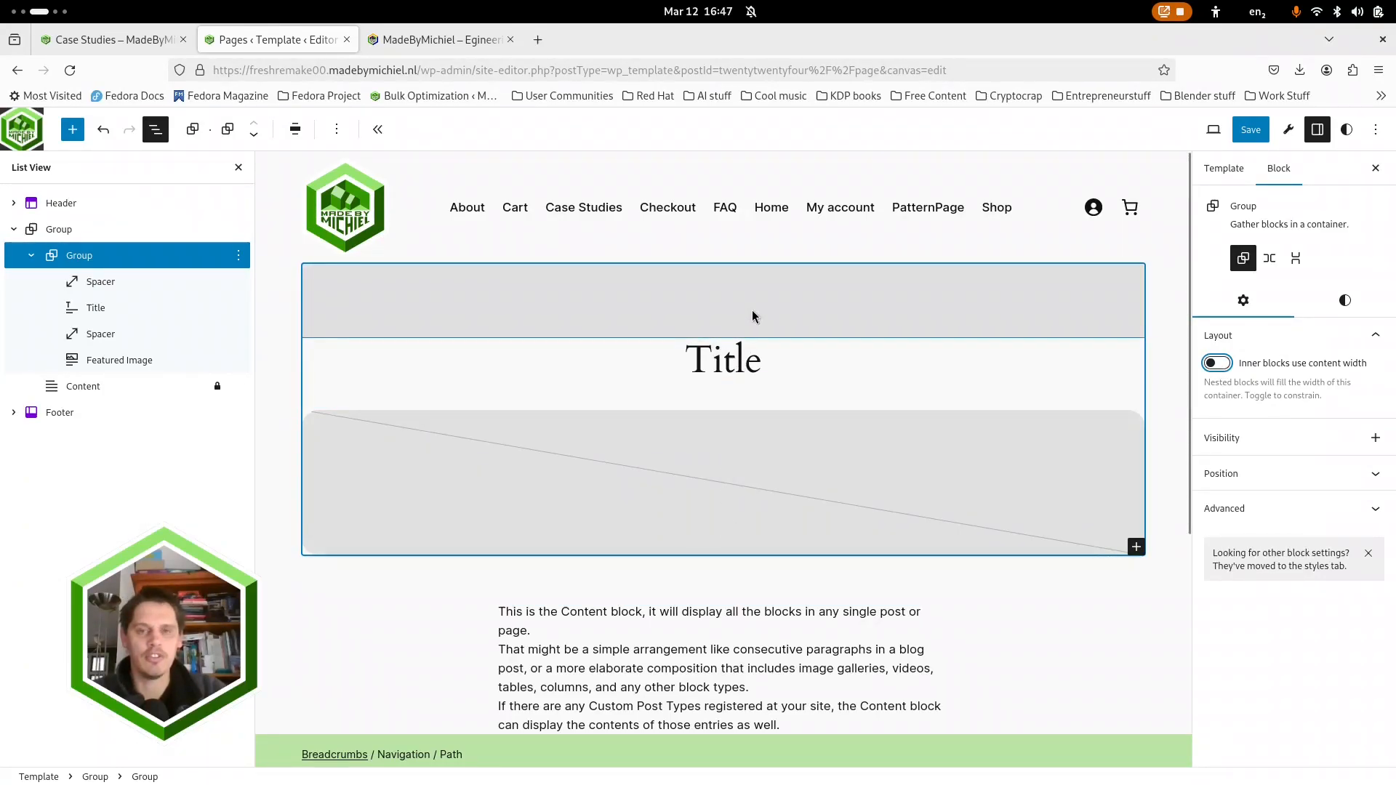
Step: Examine the lower Spacer in the inner Group and the Group's padding, margin and block spacing styles
{"action": "left_click", "coordinate": [95, 336]}
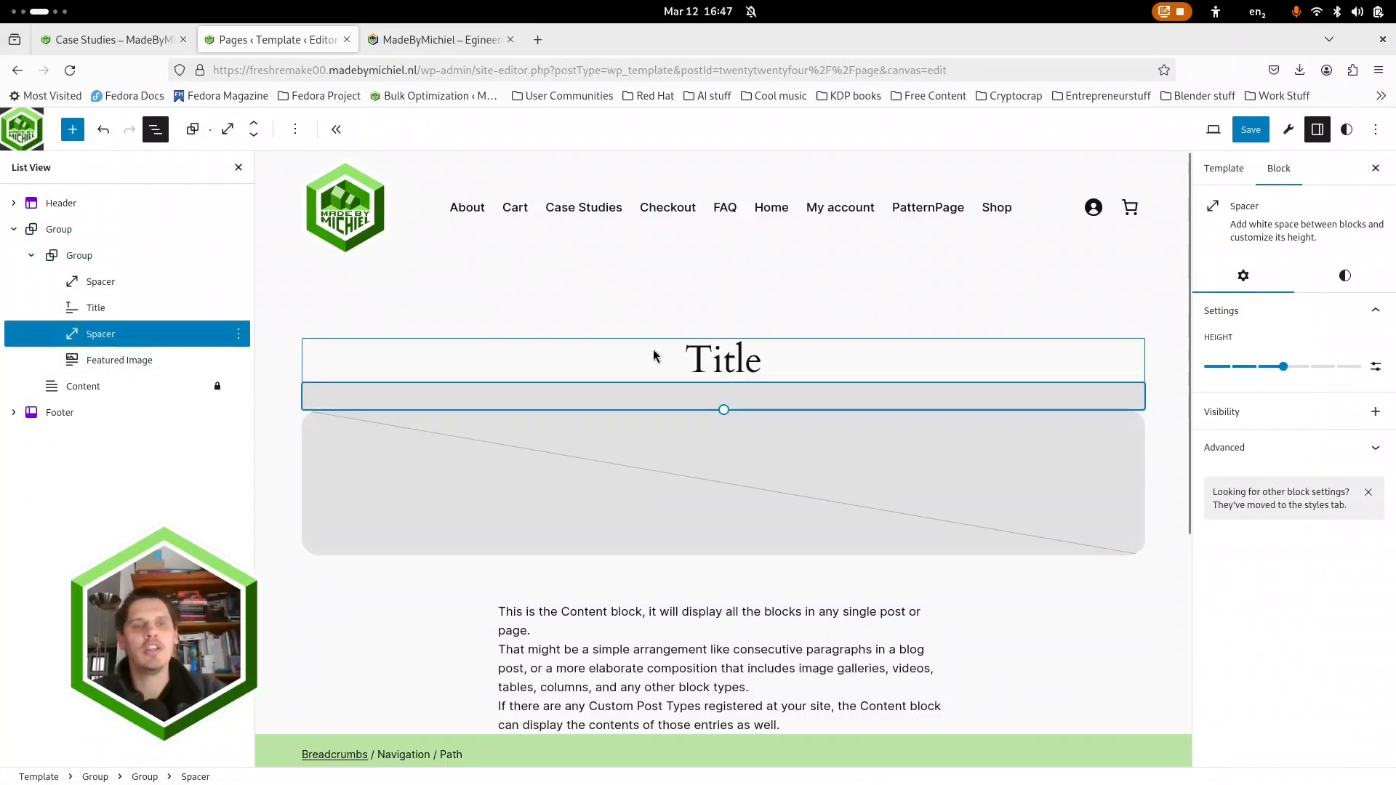
{"action": "left_click", "coordinate": [124, 263]}
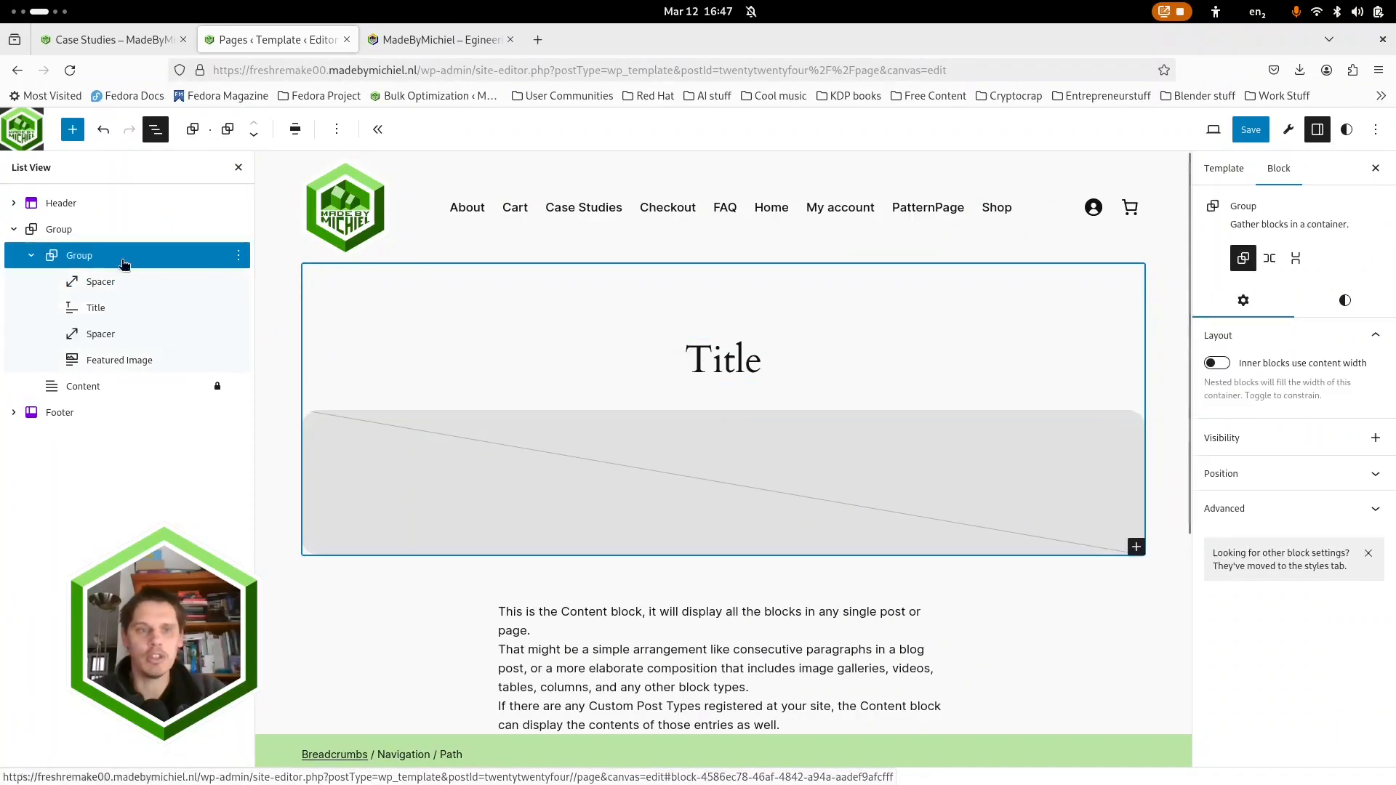
{"action": "left_click", "coordinate": [1344, 300]}
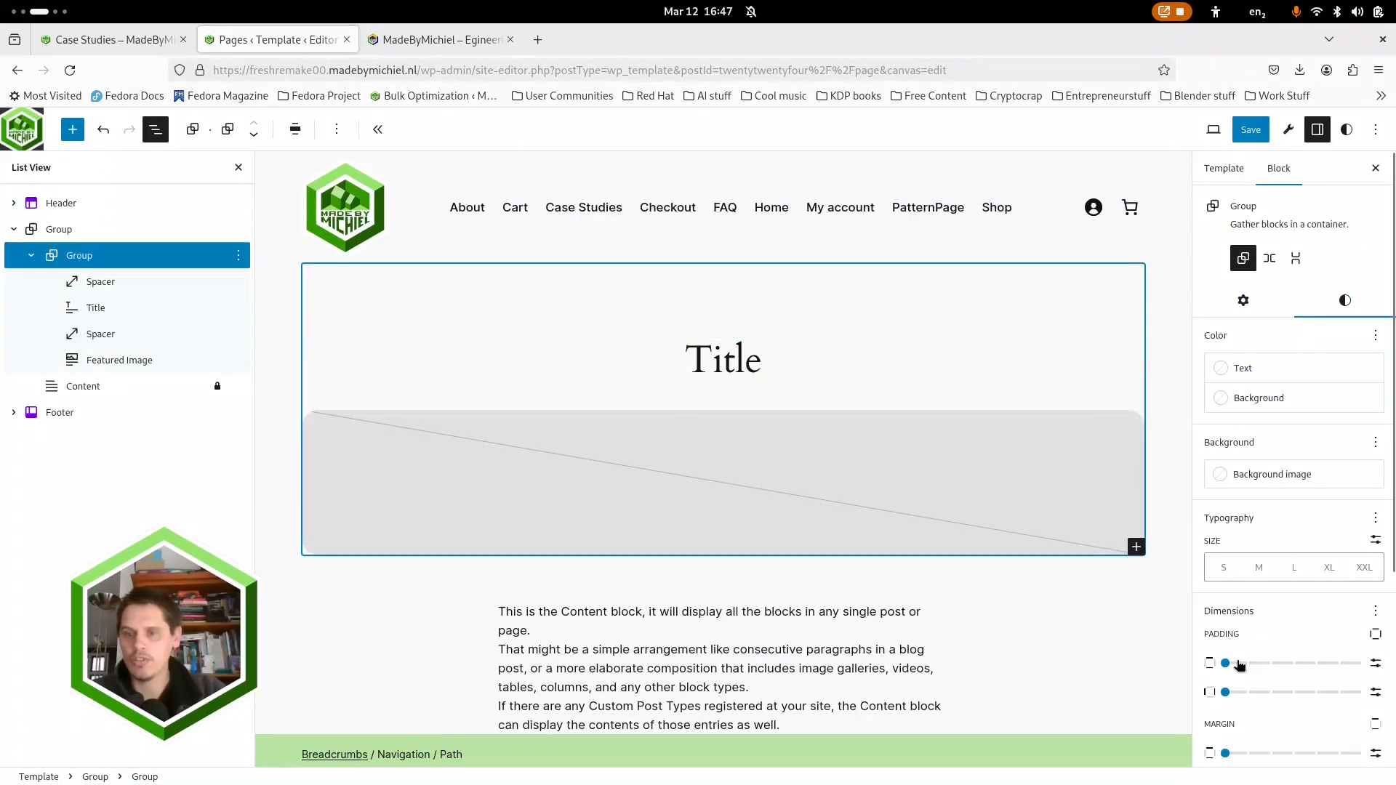
{"action": "scroll", "coordinate": [1240, 657], "scroll_direction": "down", "scroll_amount": 5}
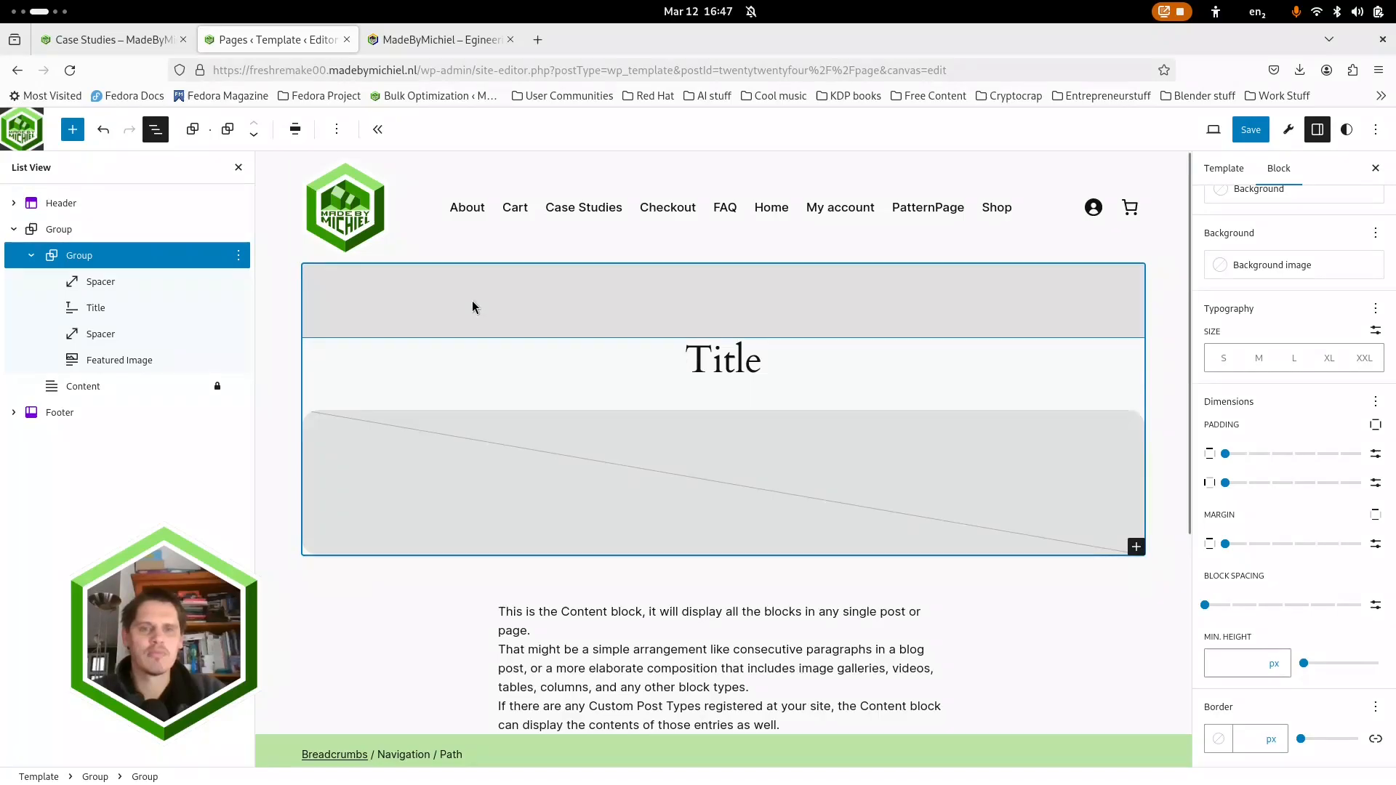
Step: Save the Pages template and exit the site editor to the WordPress dashboard
{"action": "left_click", "coordinate": [1241, 131]}
{"action": "left_click", "coordinate": [1250, 129]}
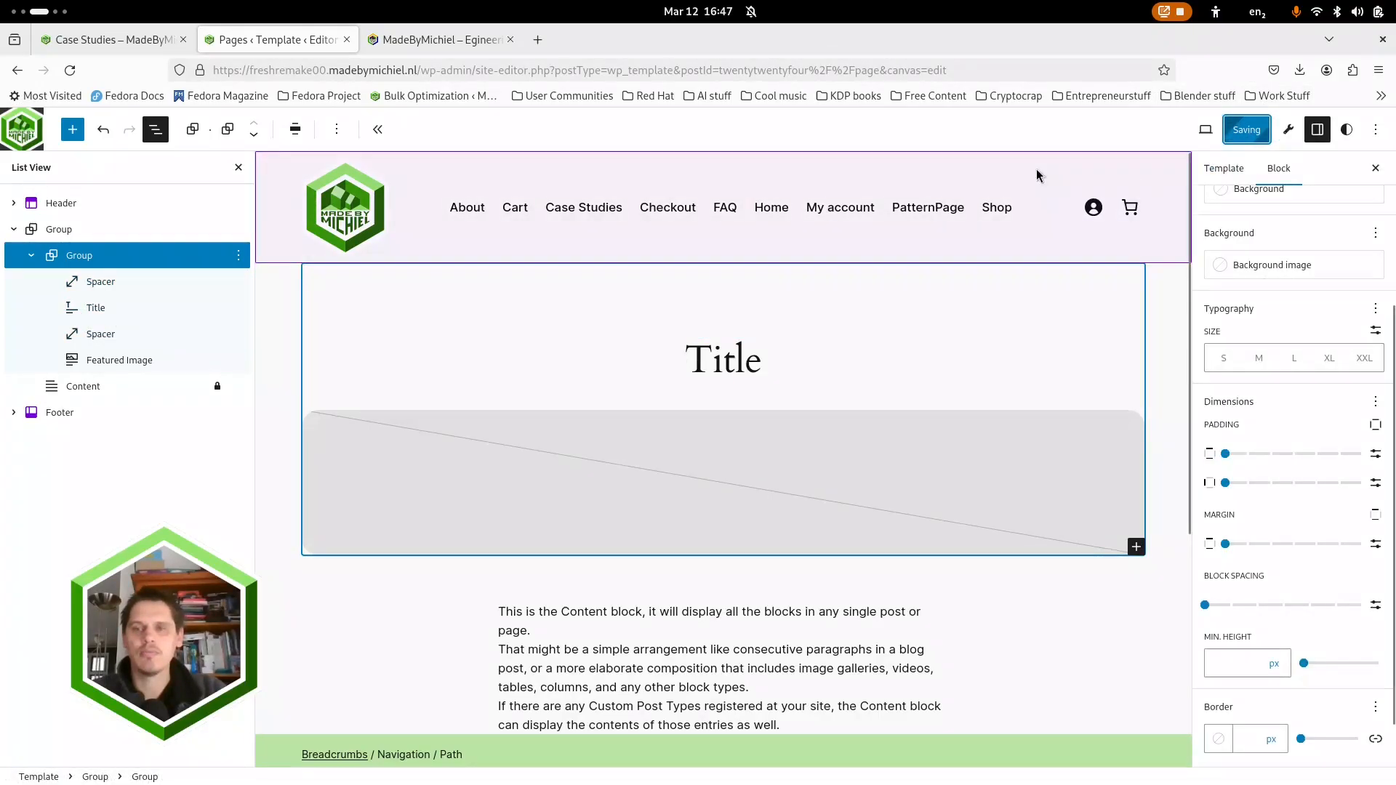
{"action": "left_click", "coordinate": [22, 131]}
{"action": "left_click", "coordinate": [26, 200]}
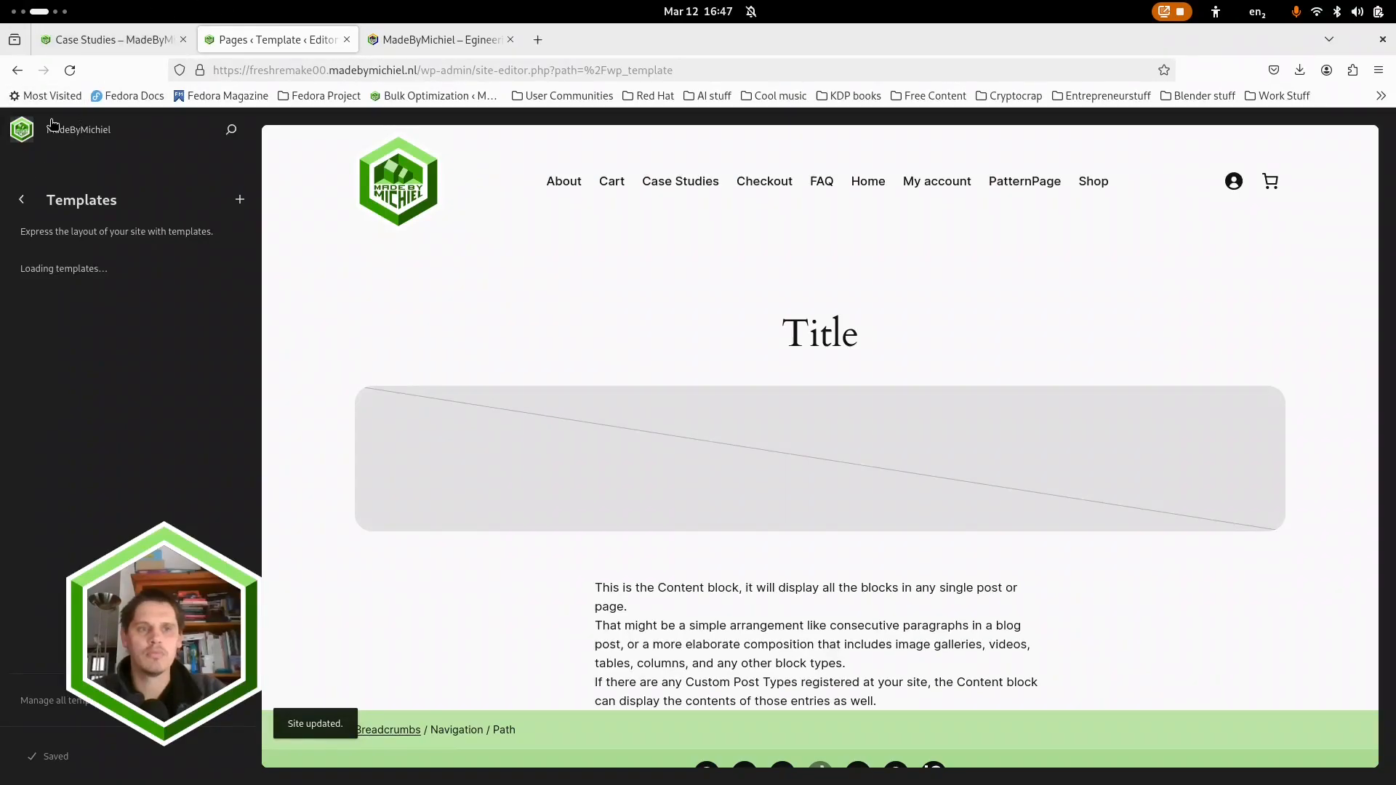
{"action": "left_click", "coordinate": [23, 133]}
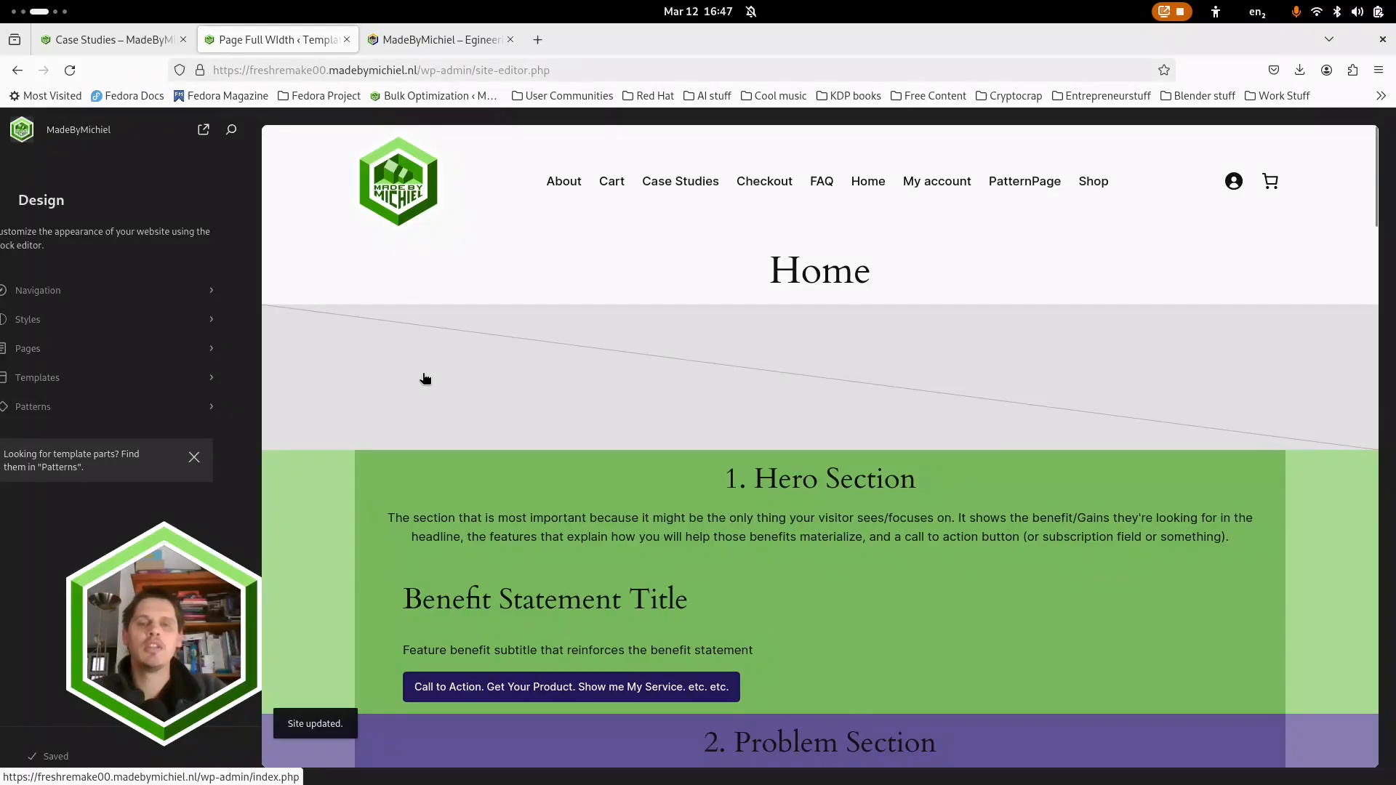
{"action": "left_click", "coordinate": [23, 131]}
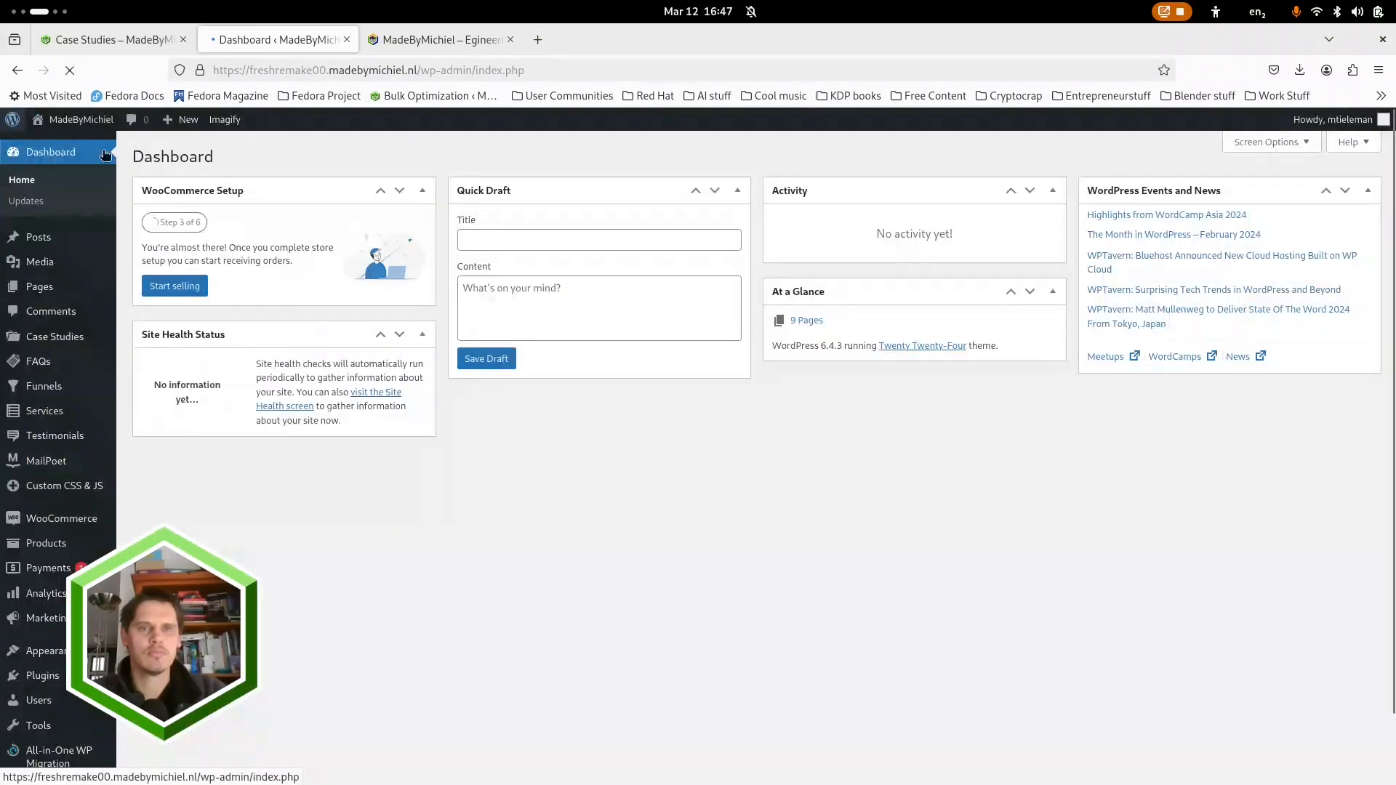
Step: View the live site's About page and examine the width of its sections
{"action": "left_click", "coordinate": [12, 119]}
{"action": "left_click", "coordinate": [64, 119]}
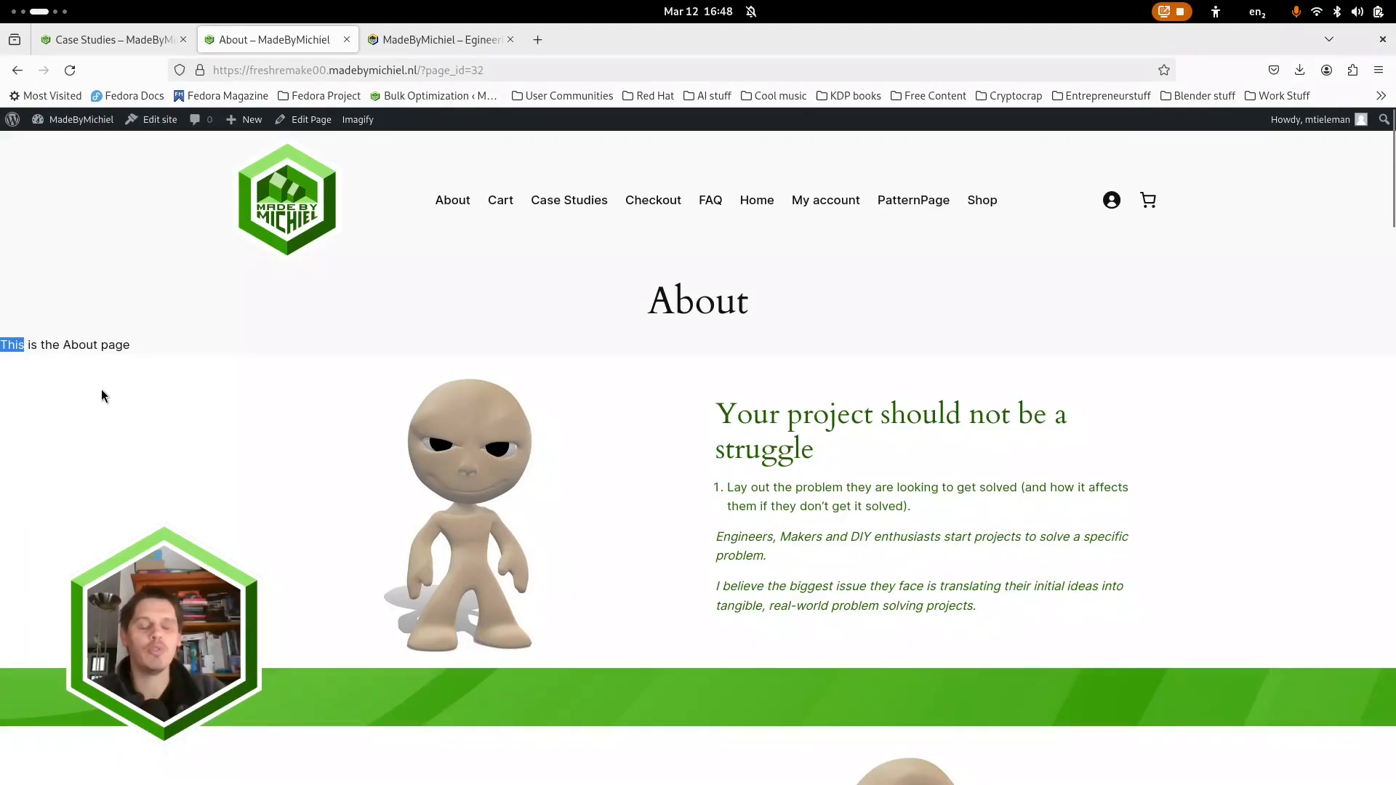
{"action": "scroll", "coordinate": [100, 392], "scroll_direction": "down", "scroll_amount": 3}
{"action": "scroll", "coordinate": [94, 392], "scroll_direction": "down", "scroll_amount": 5}
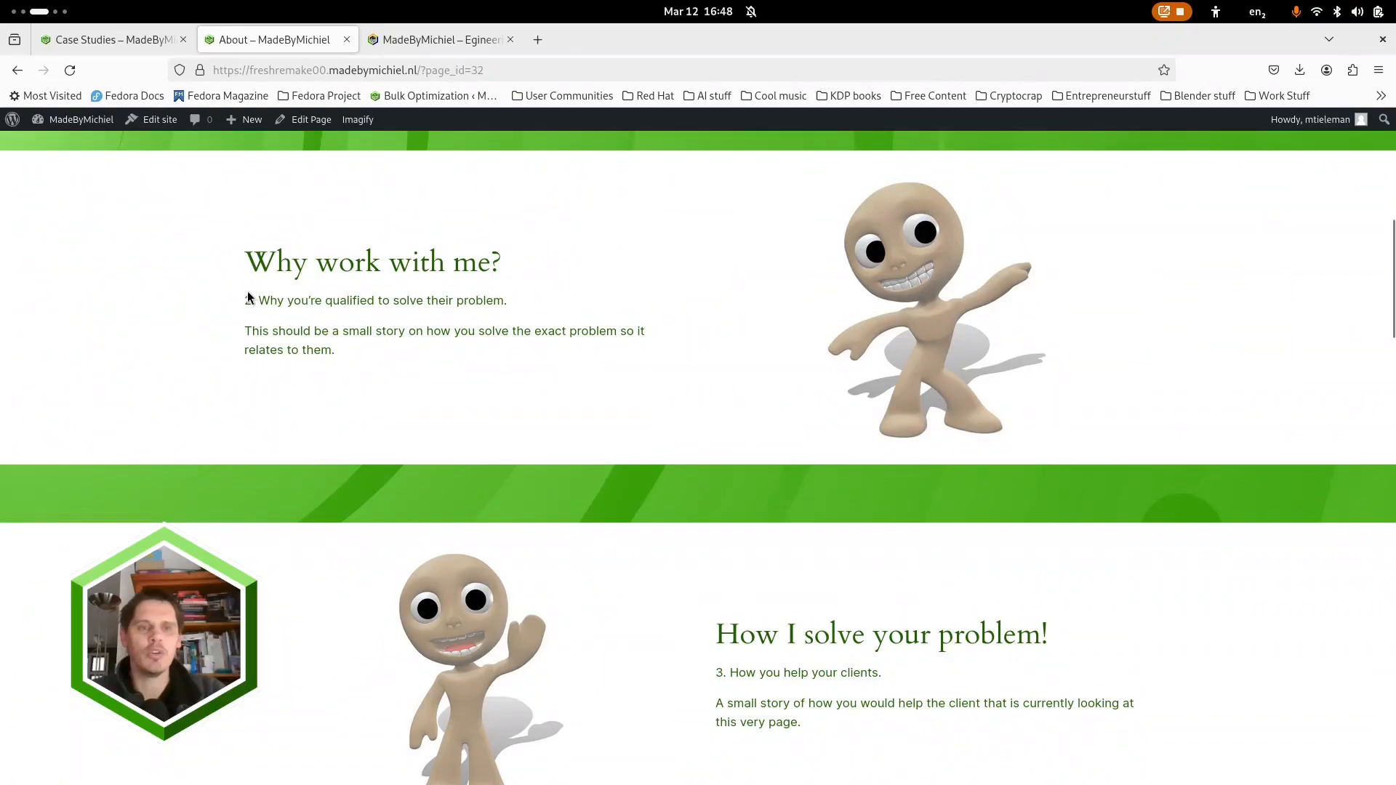
{"action": "scroll", "coordinate": [254, 349], "scroll_direction": "up", "scroll_amount": 3}
{"action": "scroll", "coordinate": [259, 366], "scroll_direction": "up", "scroll_amount": 4}
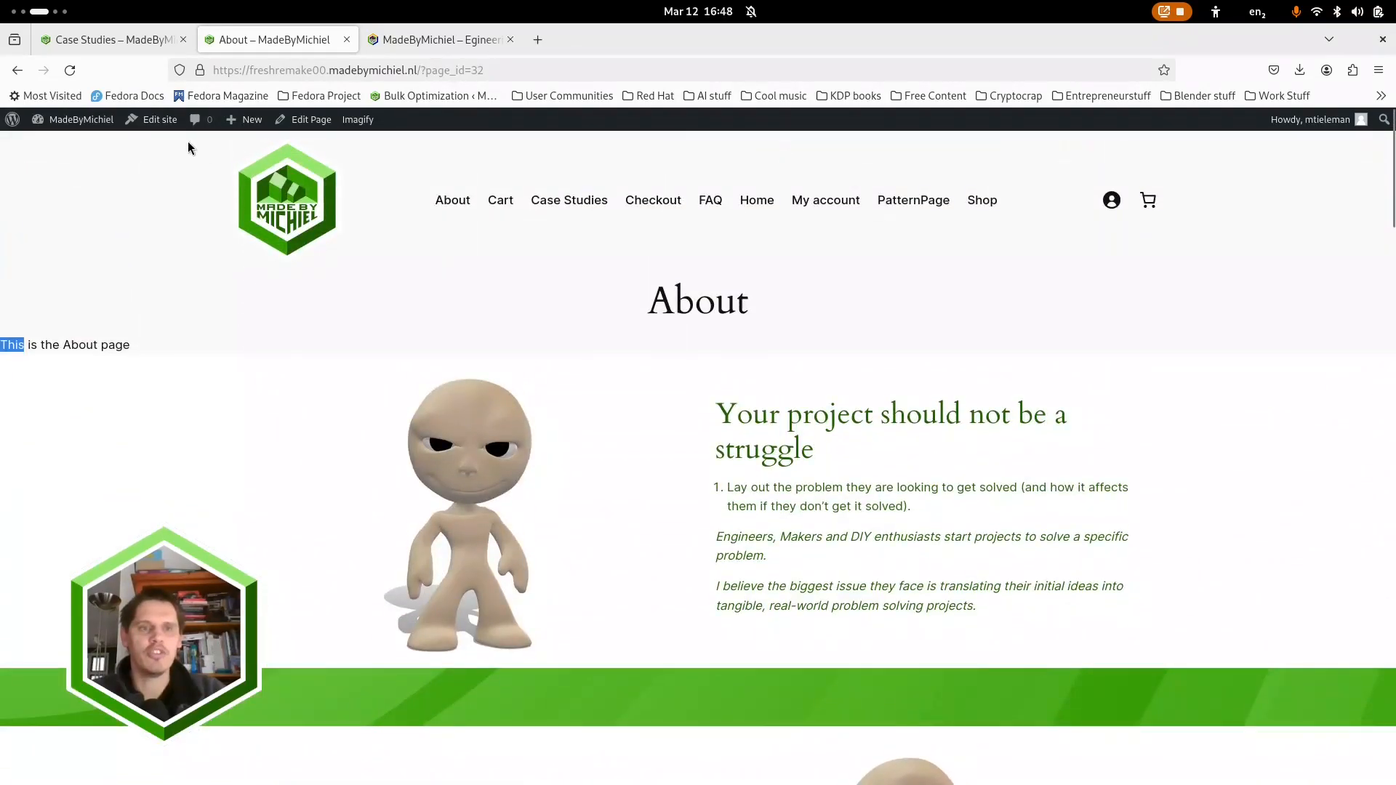
Step: Open the About page for editing, show its block structure and inspect the Client's Problem Section's layout and advanced settings
{"action": "left_click", "coordinate": [304, 123]}
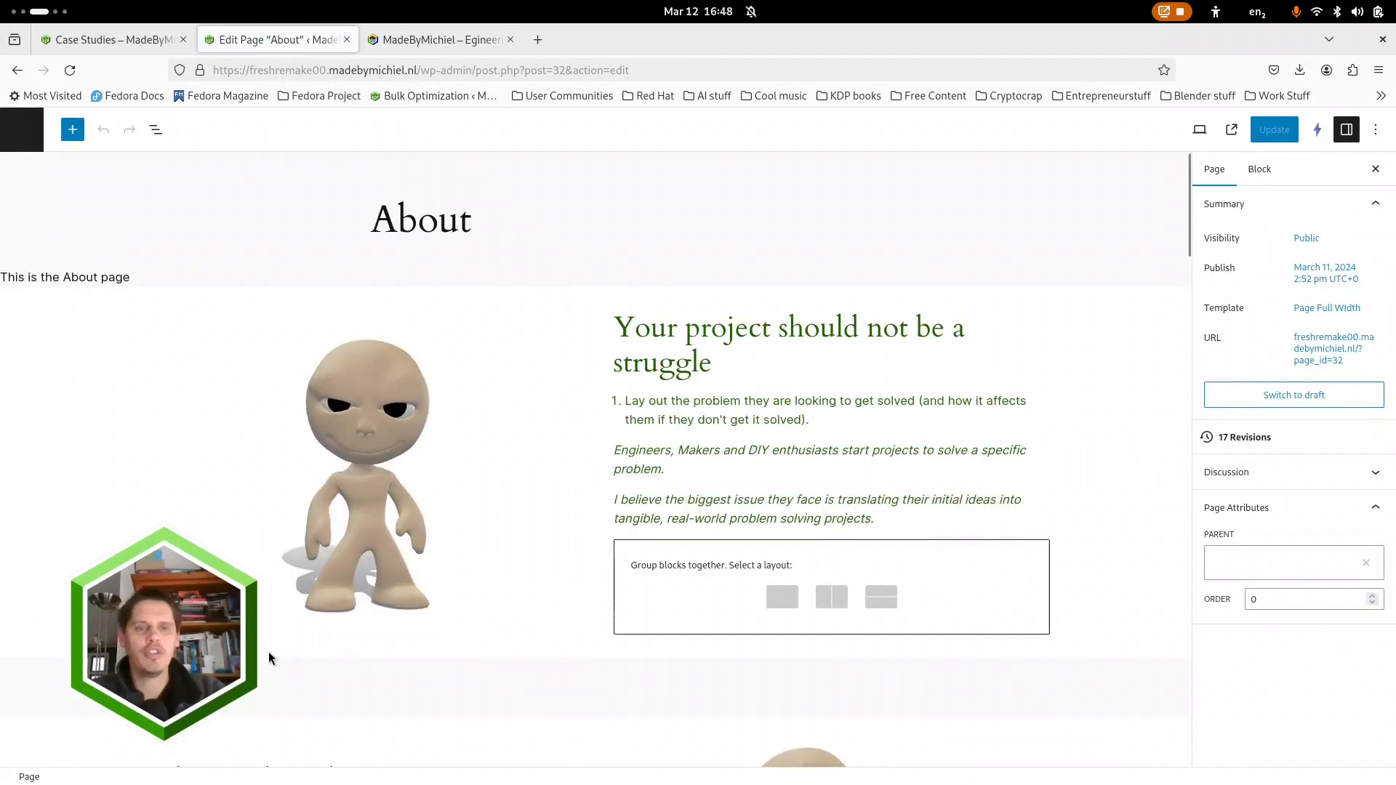
{"action": "left_click", "coordinate": [155, 130]}
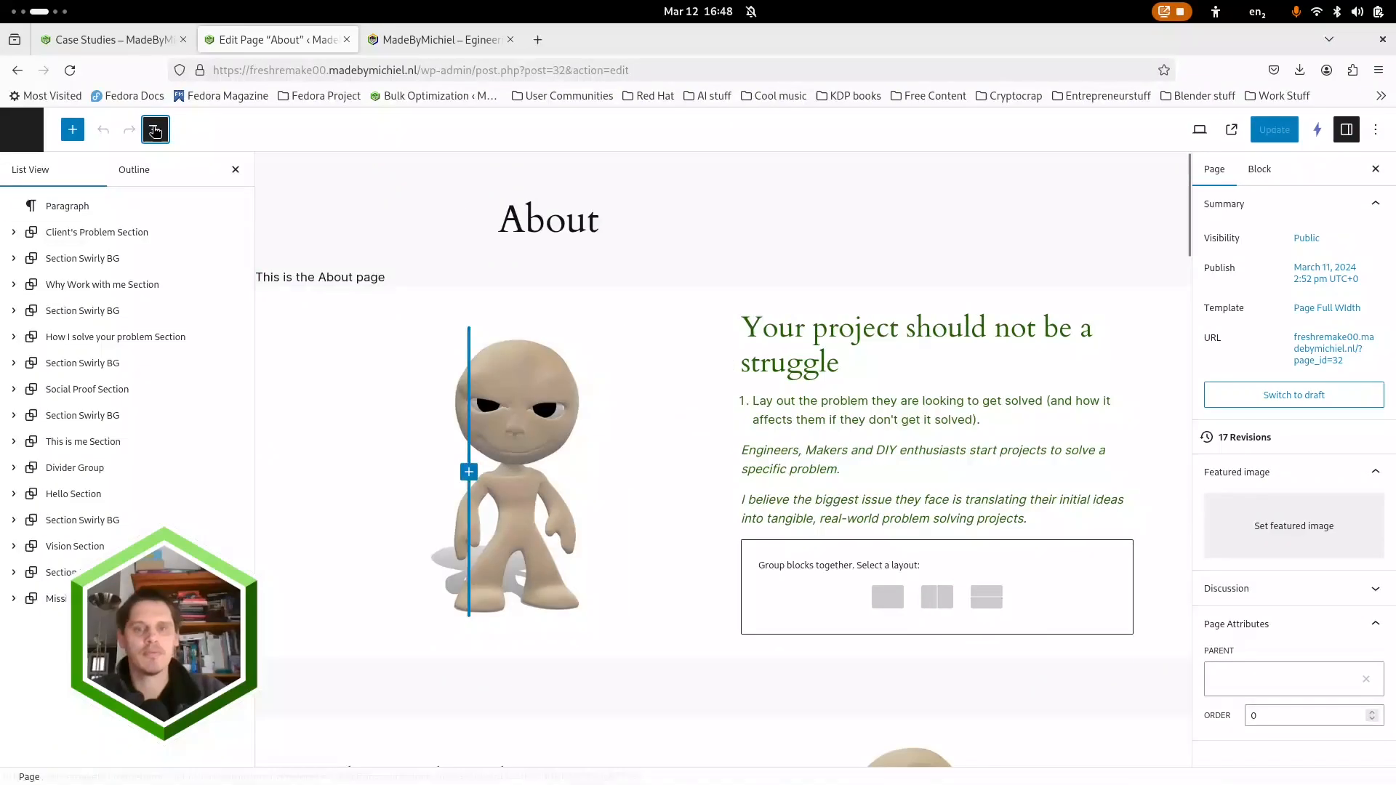
{"action": "left_click", "coordinate": [82, 234]}
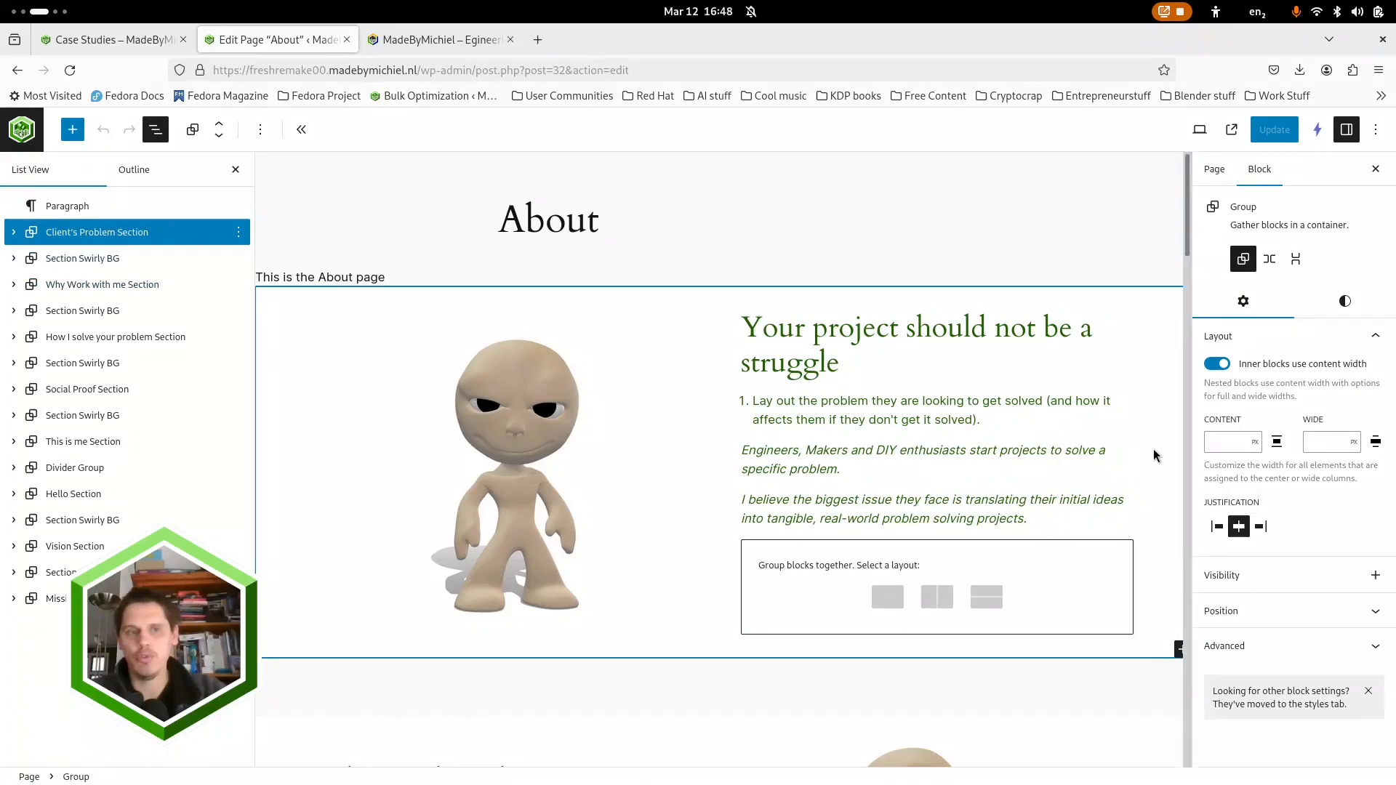
{"action": "left_click", "coordinate": [1221, 653]}
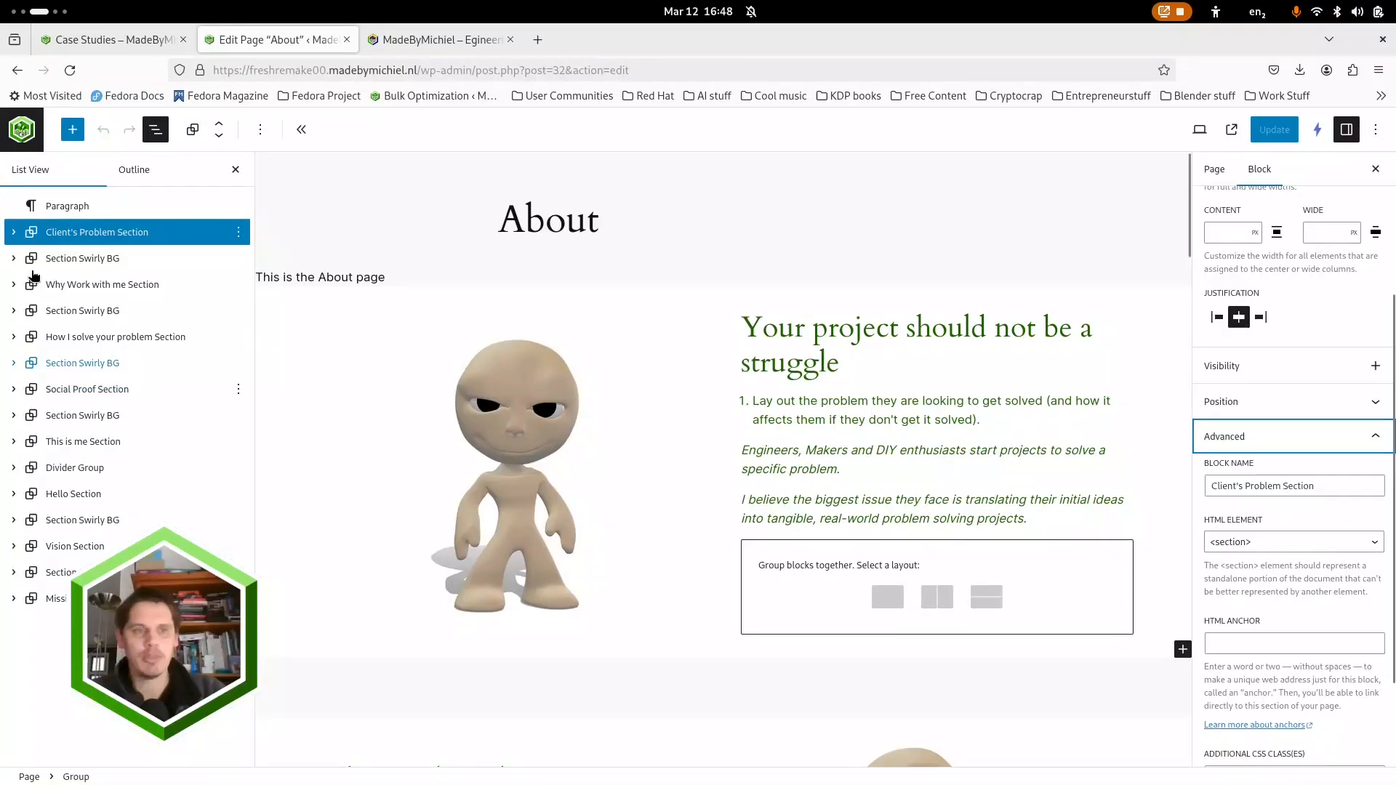
Step: Inspect the width alignment options of the Columns block inside the Client's Problem Section
{"action": "left_click", "coordinate": [13, 232]}
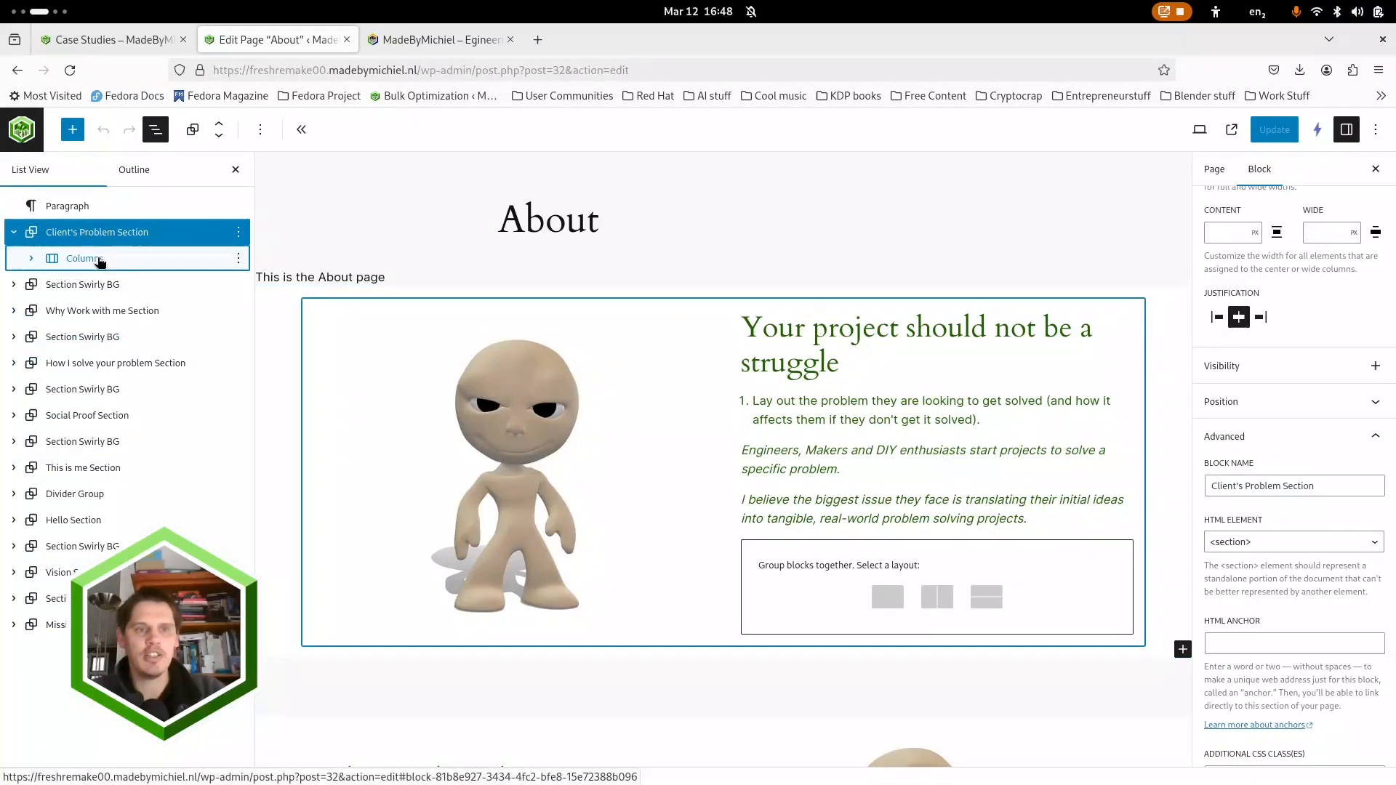
{"action": "left_click", "coordinate": [29, 265]}
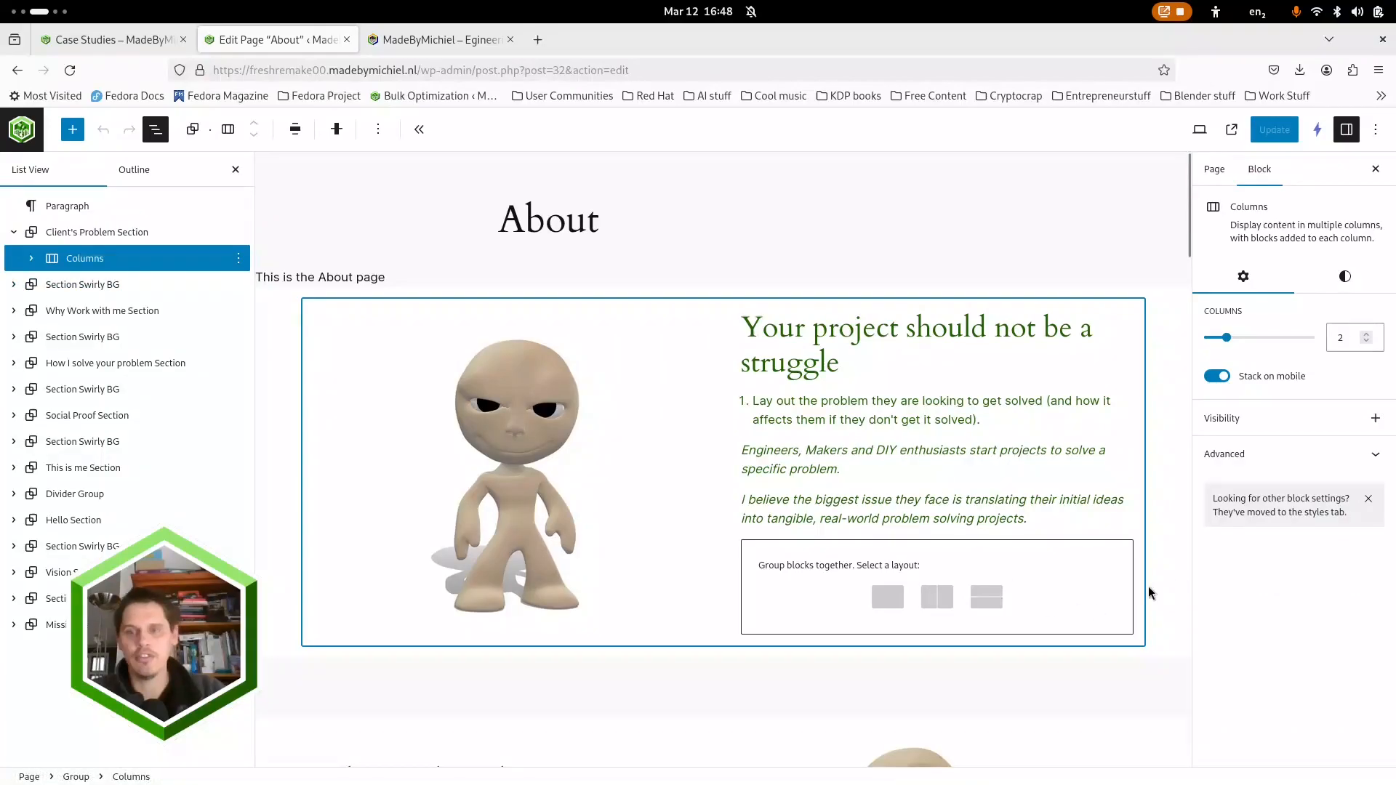
{"action": "left_click", "coordinate": [294, 129]}
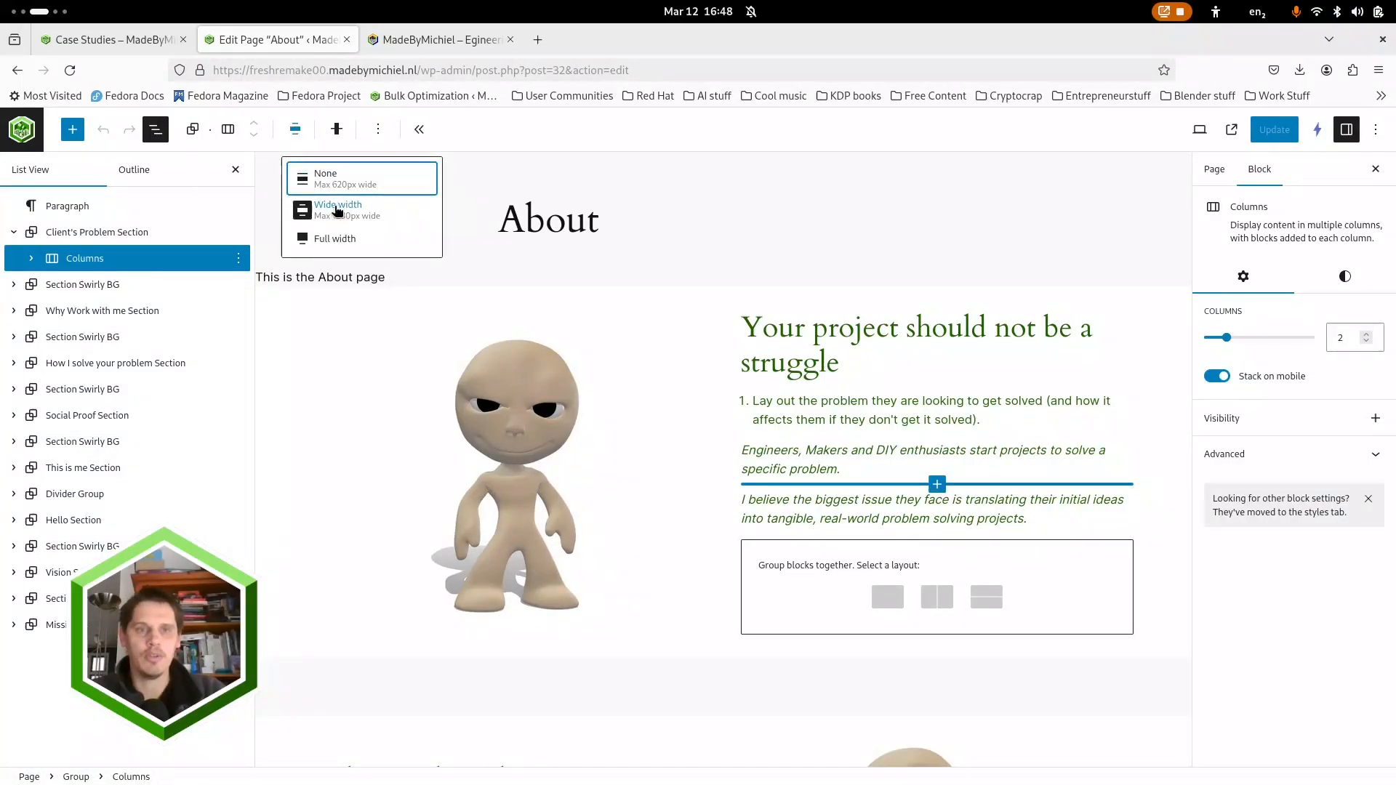
{"action": "left_click", "coordinate": [649, 121]}
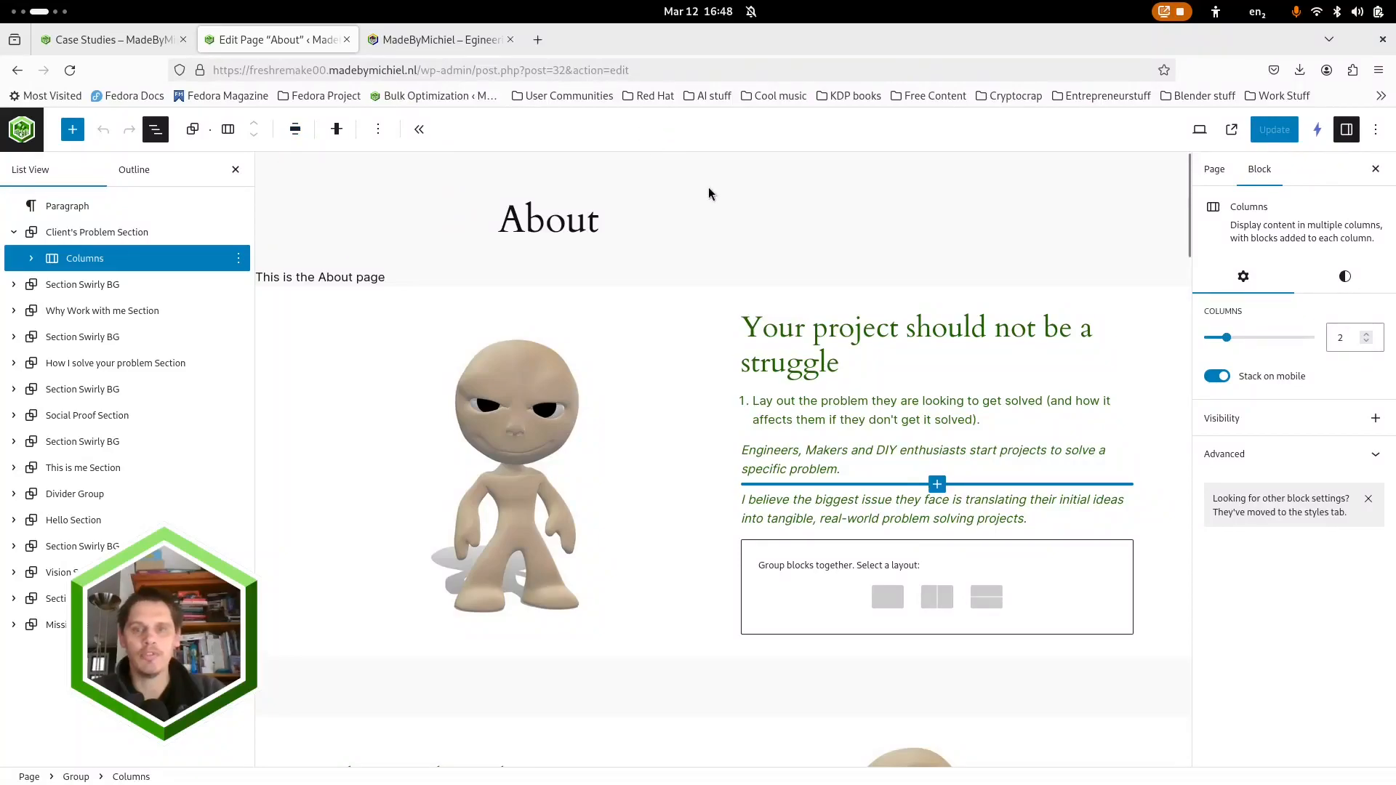
Step: Expand both columns and the Column Card's header and body to examine their nested blocks
{"action": "left_click", "coordinate": [31, 258]}
{"action": "left_click", "coordinate": [52, 285]}
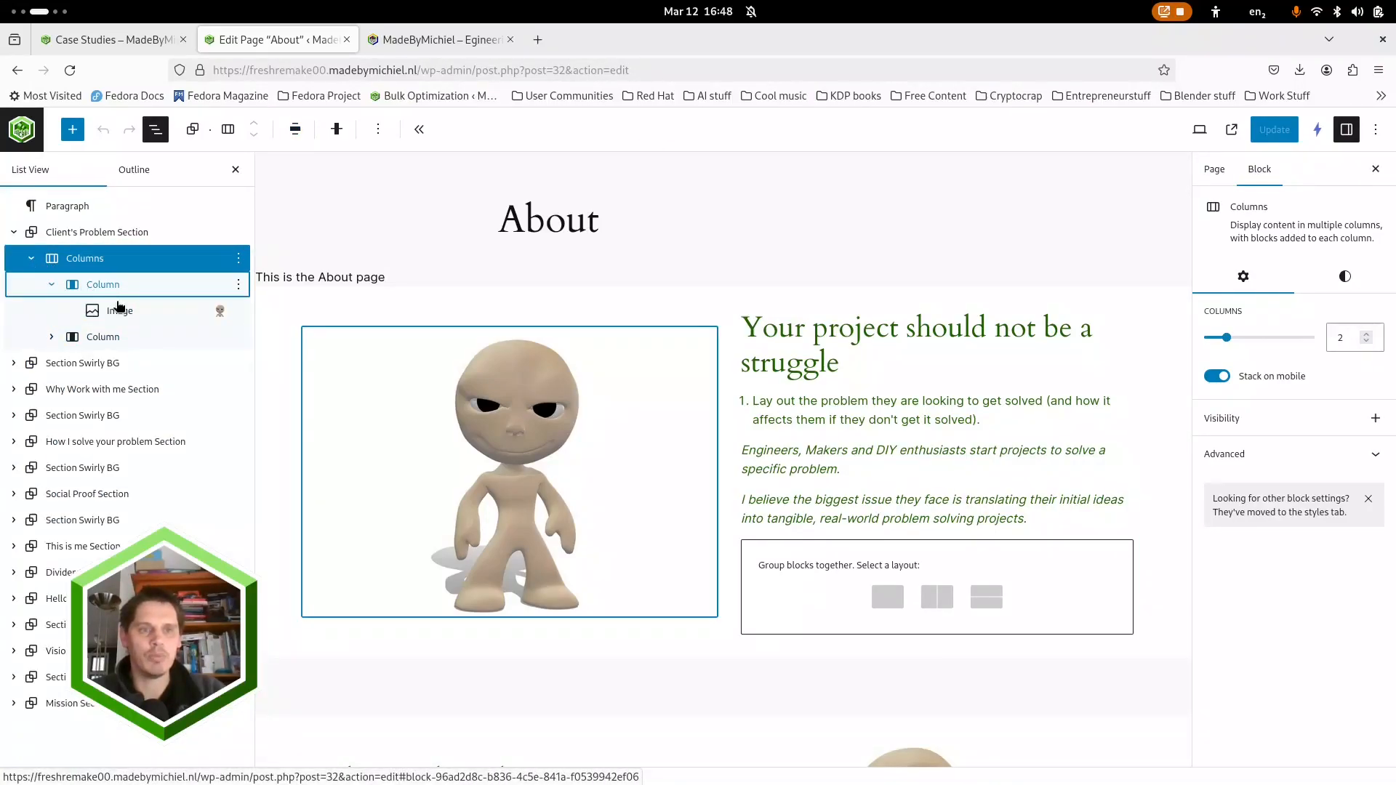
{"action": "left_click", "coordinate": [52, 337]}
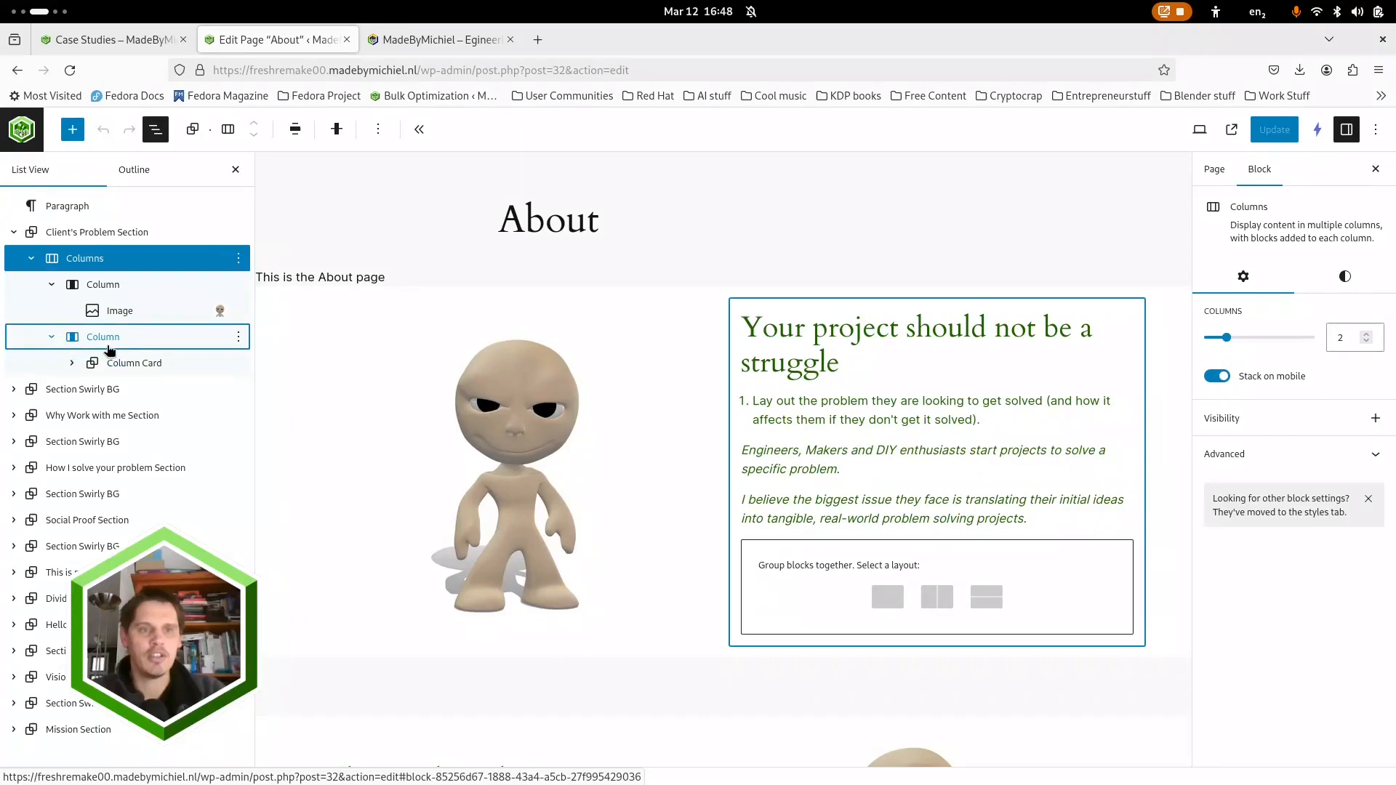
{"action": "left_click", "coordinate": [73, 363]}
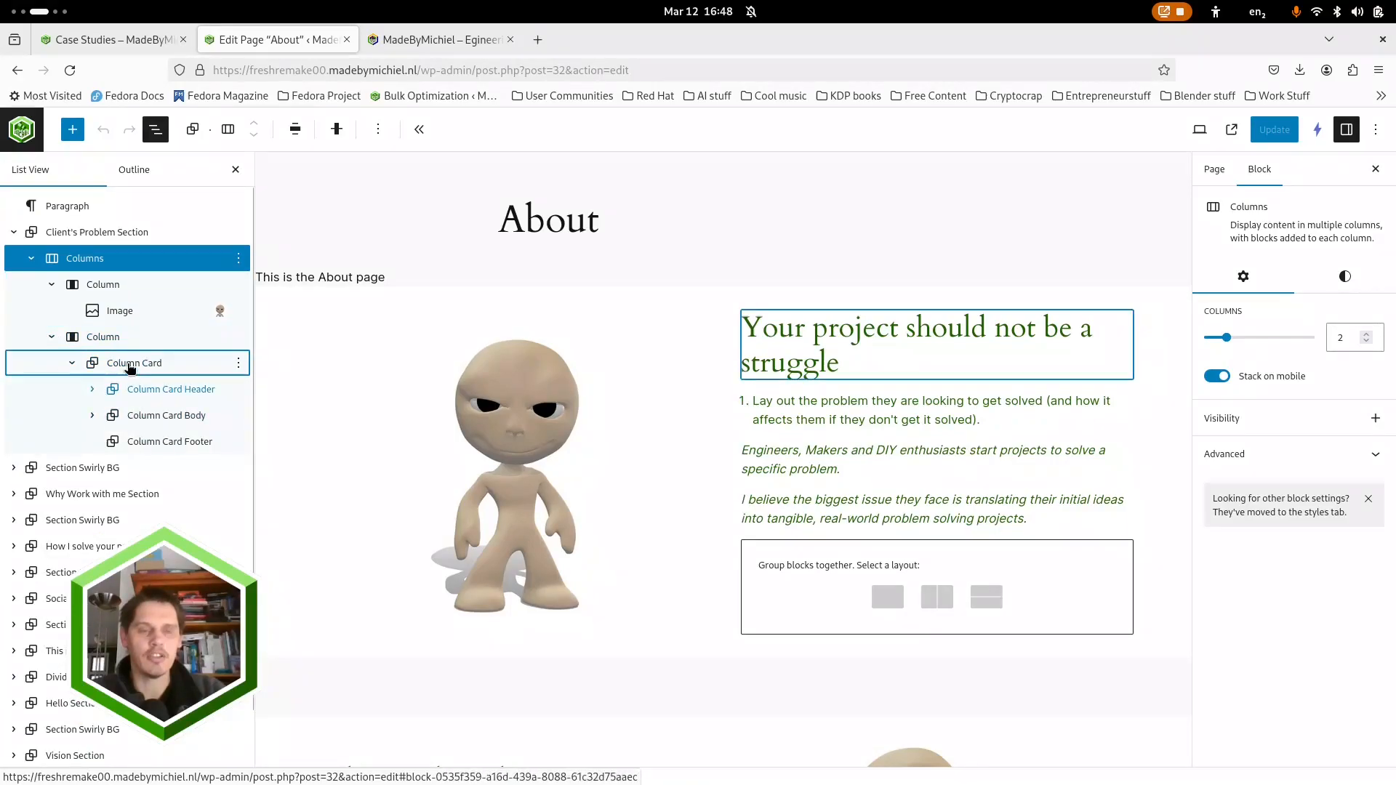
{"action": "left_click", "coordinate": [91, 389]}
{"action": "left_click", "coordinate": [91, 441]}
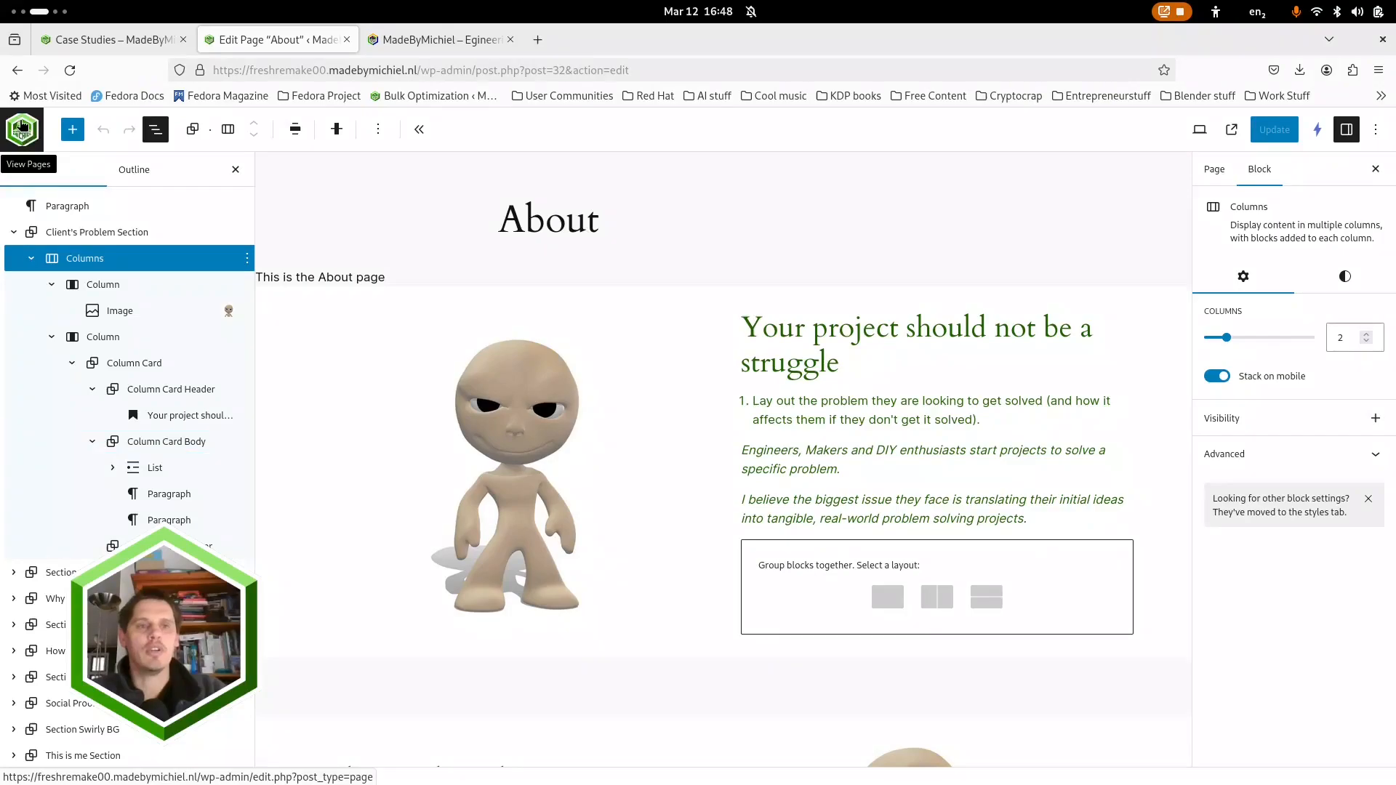
Step: Leave the page editor and review the full layout of the live About page
{"action": "middle_click", "coordinate": [21, 132]}
{"action": "left_click", "coordinate": [343, 41]}
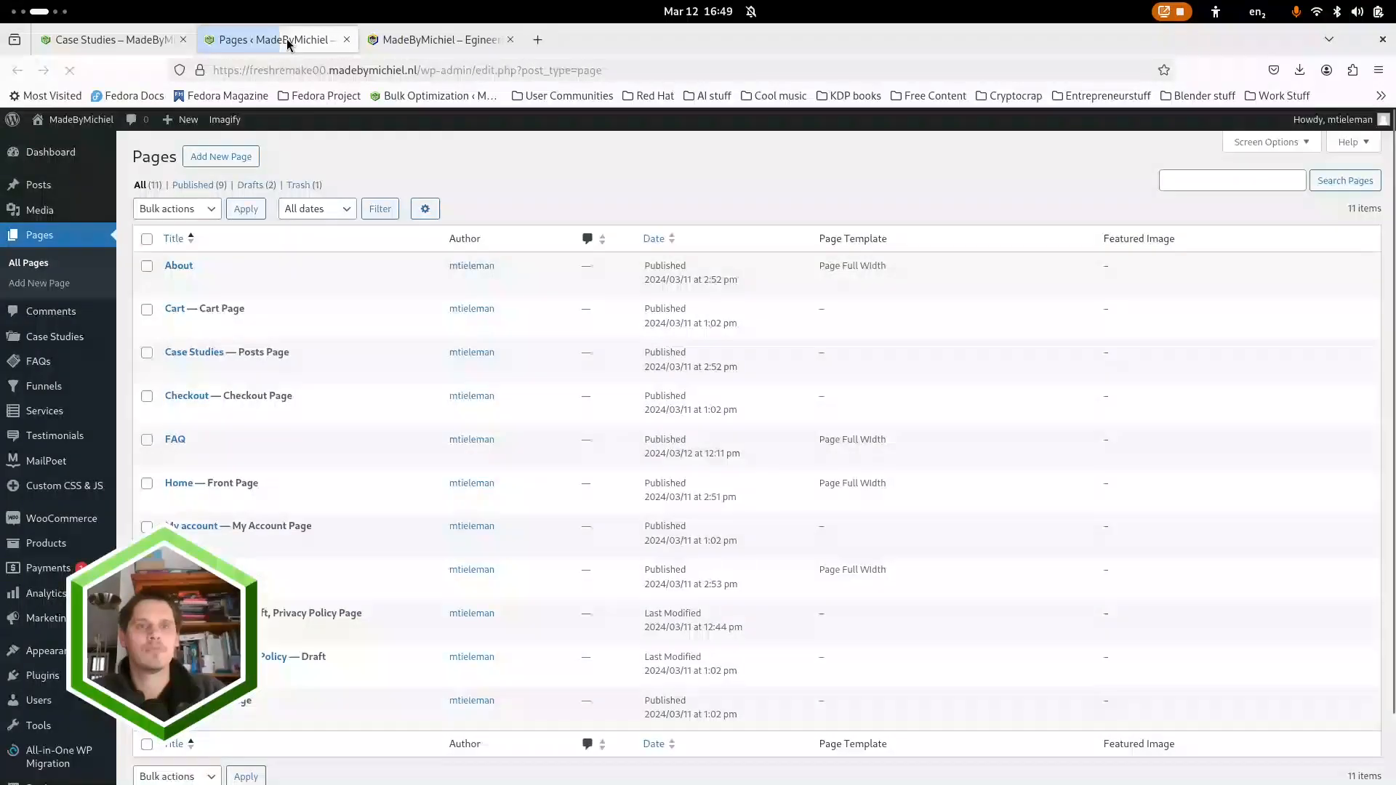
{"action": "mouse_move", "coordinate": [95, 122]}
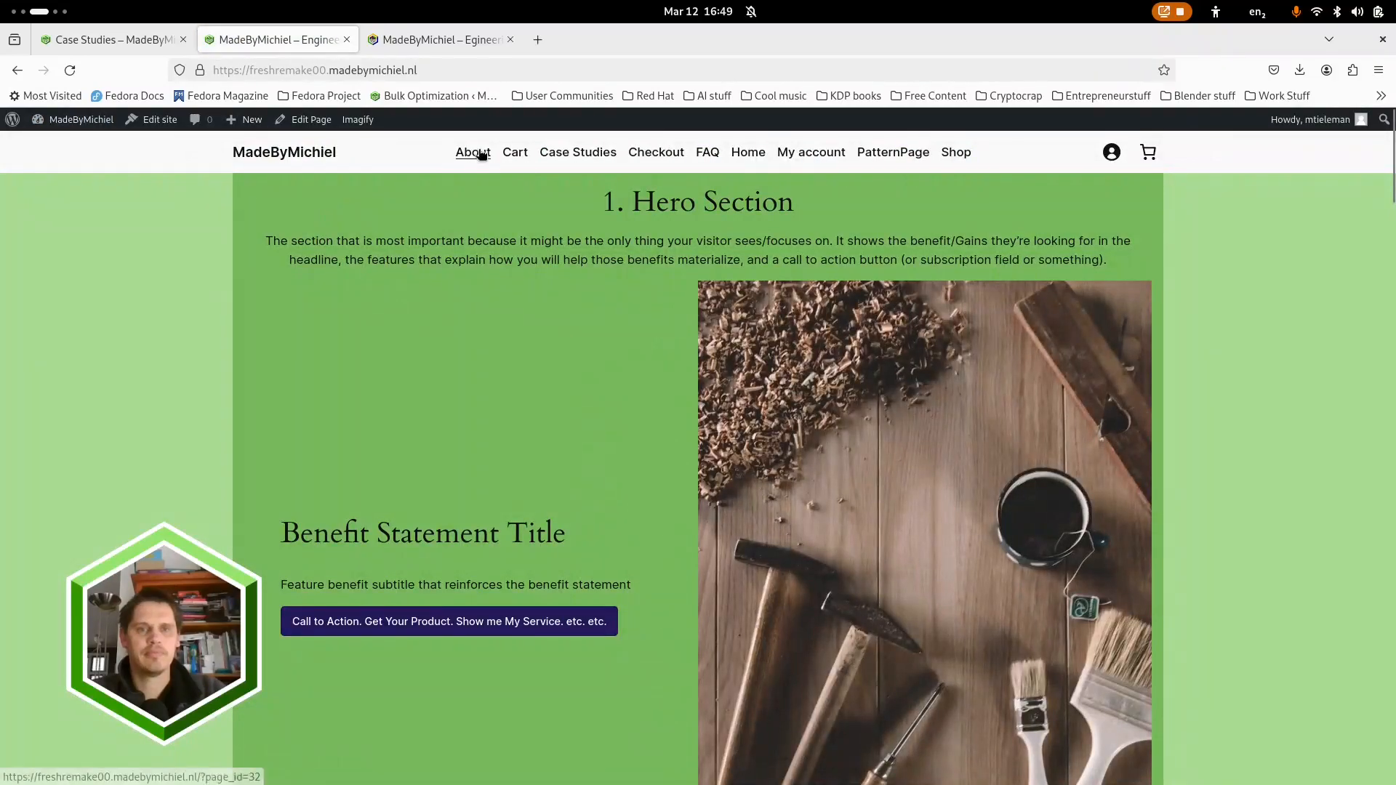
{"action": "left_click", "coordinate": [481, 154]}
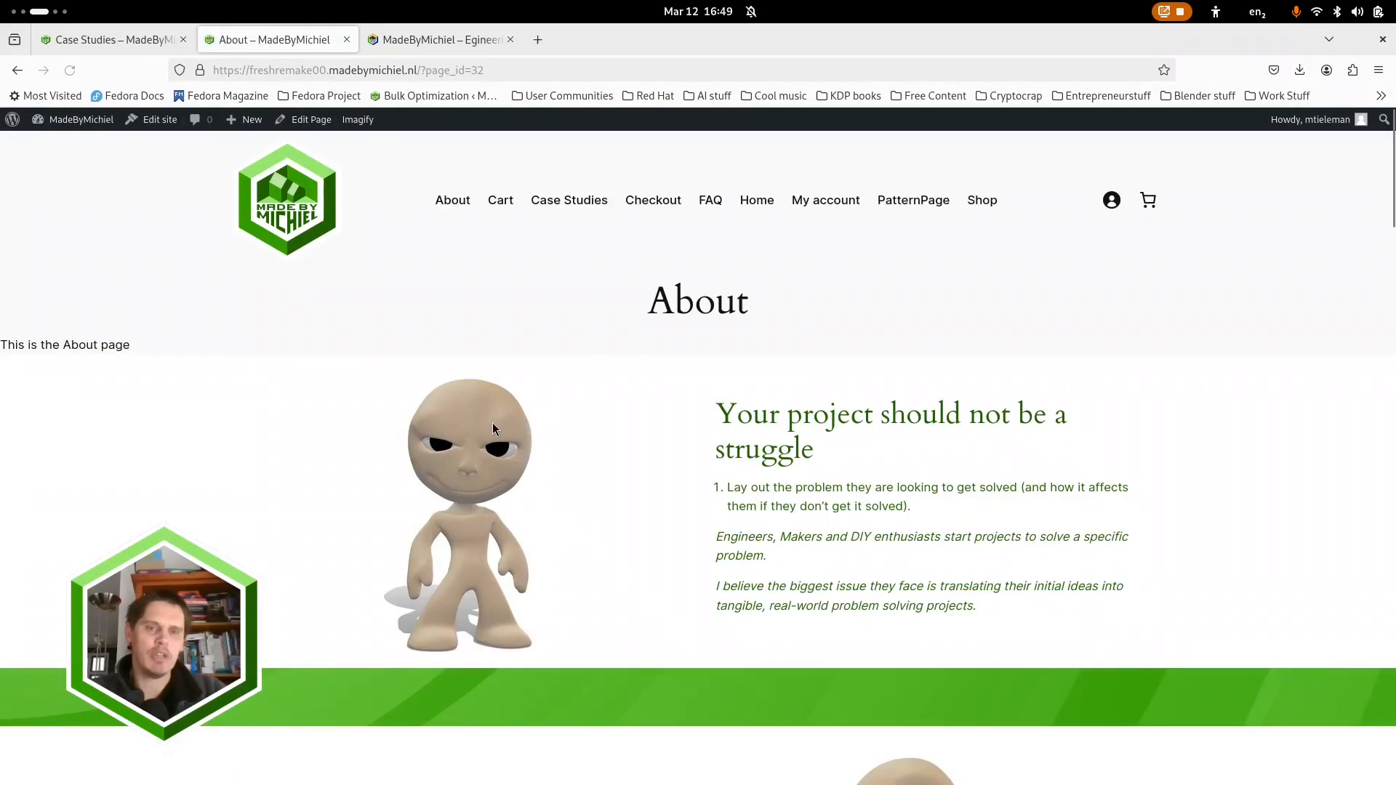
{"action": "scroll", "coordinate": [847, 447], "scroll_direction": "down", "scroll_amount": 10}
{"action": "scroll", "coordinate": [848, 465], "scroll_direction": "down", "scroll_amount": 8}
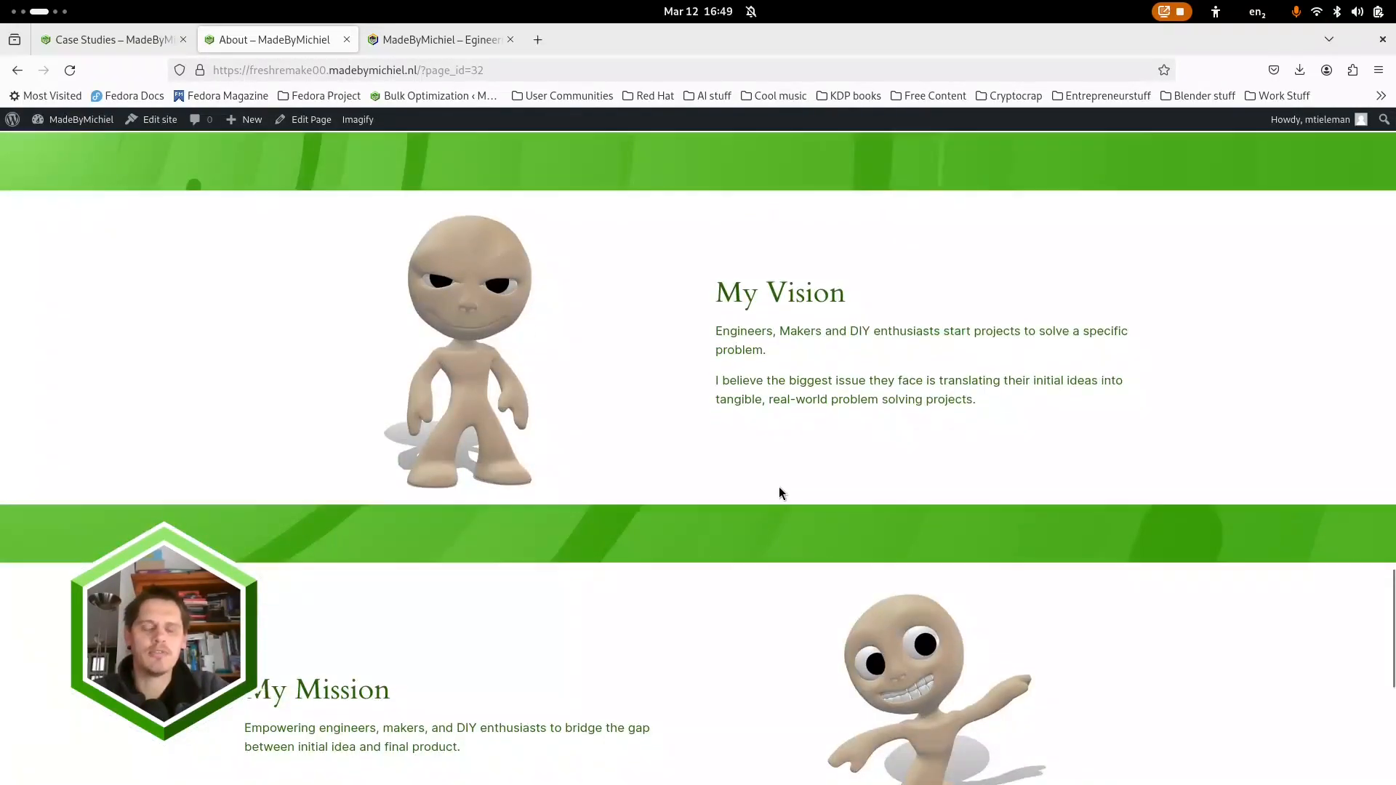
{"action": "scroll", "coordinate": [779, 485], "scroll_direction": "up", "scroll_amount": 15}
{"action": "scroll", "coordinate": [772, 496], "scroll_direction": "up", "scroll_amount": 10}
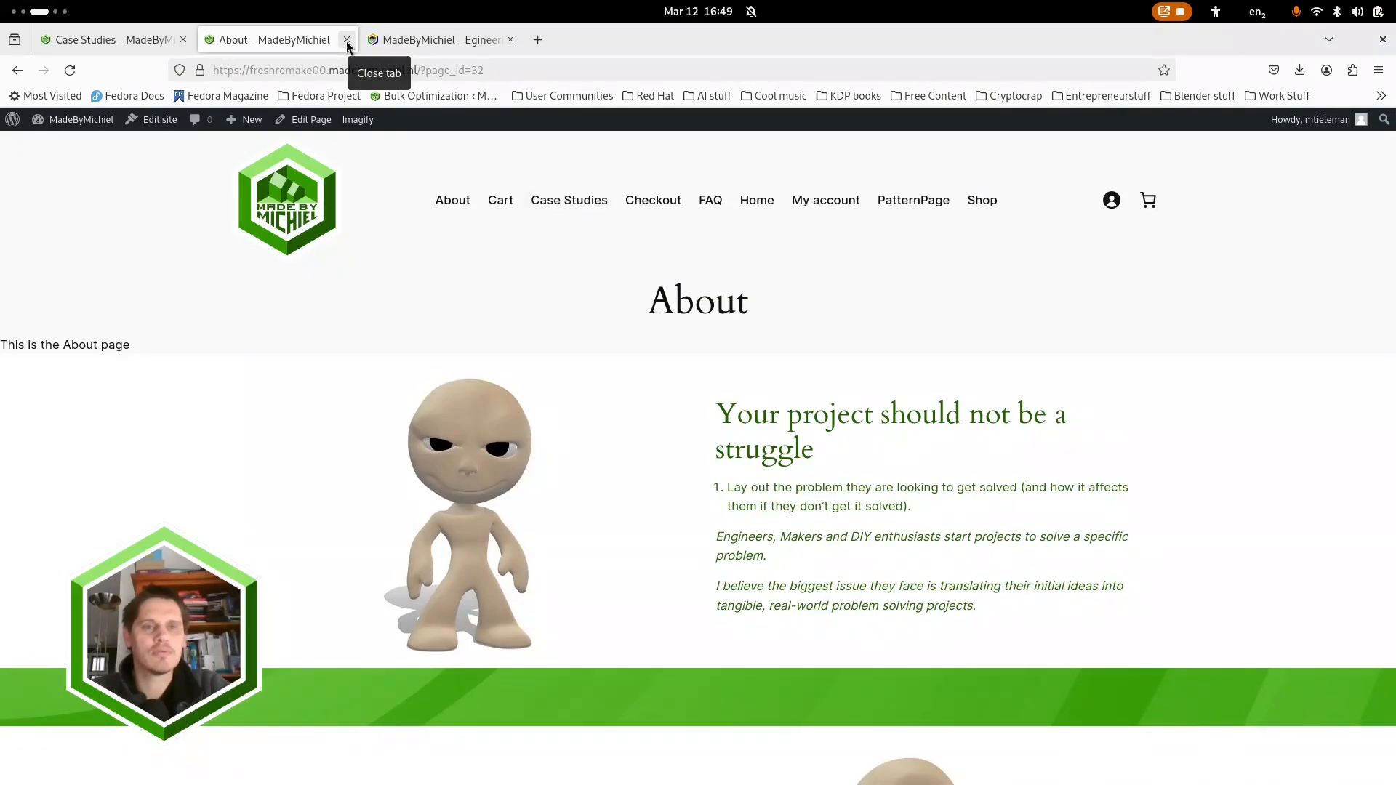
Step: Return to the WordPress dashboard and open the list of all Funnels
{"action": "mouse_move", "coordinate": [73, 129]}
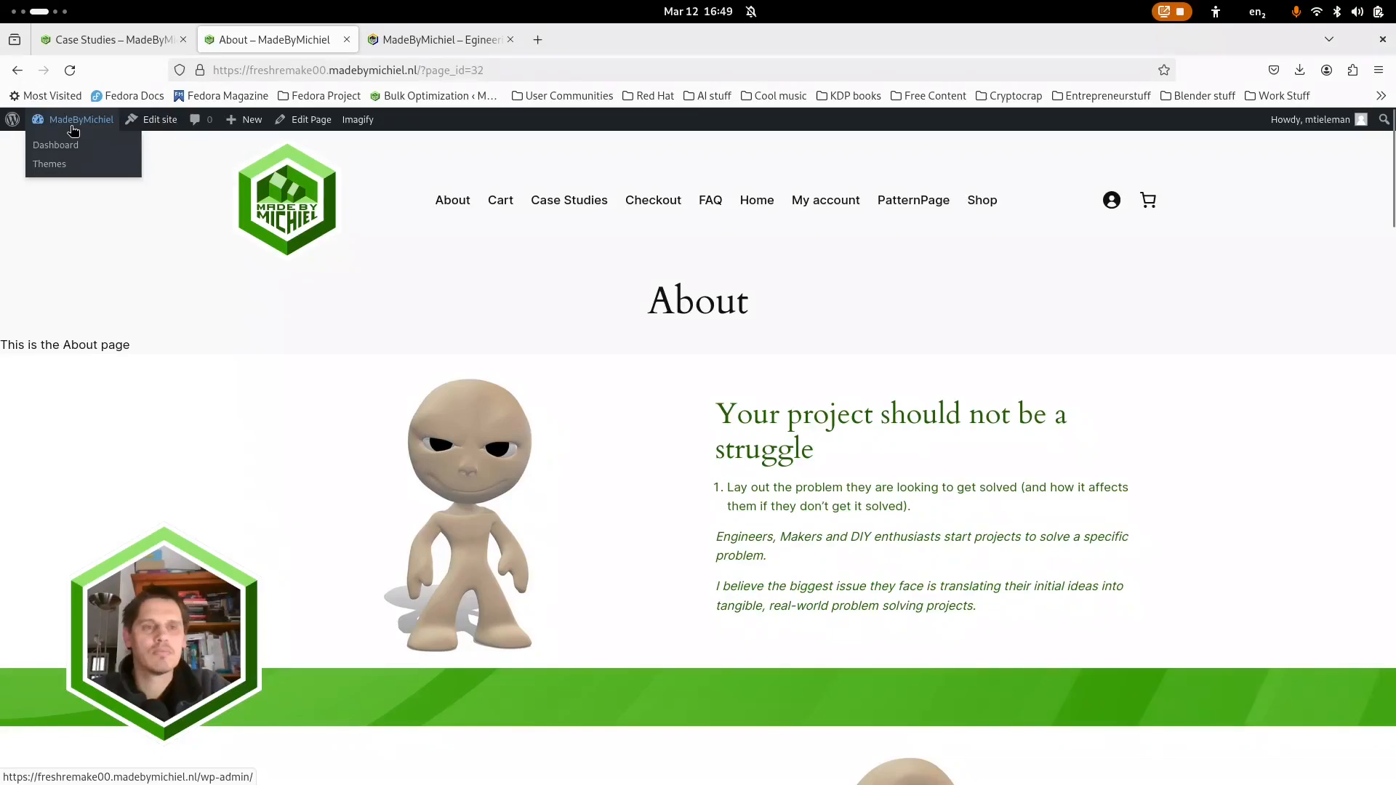
{"action": "left_click", "coordinate": [68, 148]}
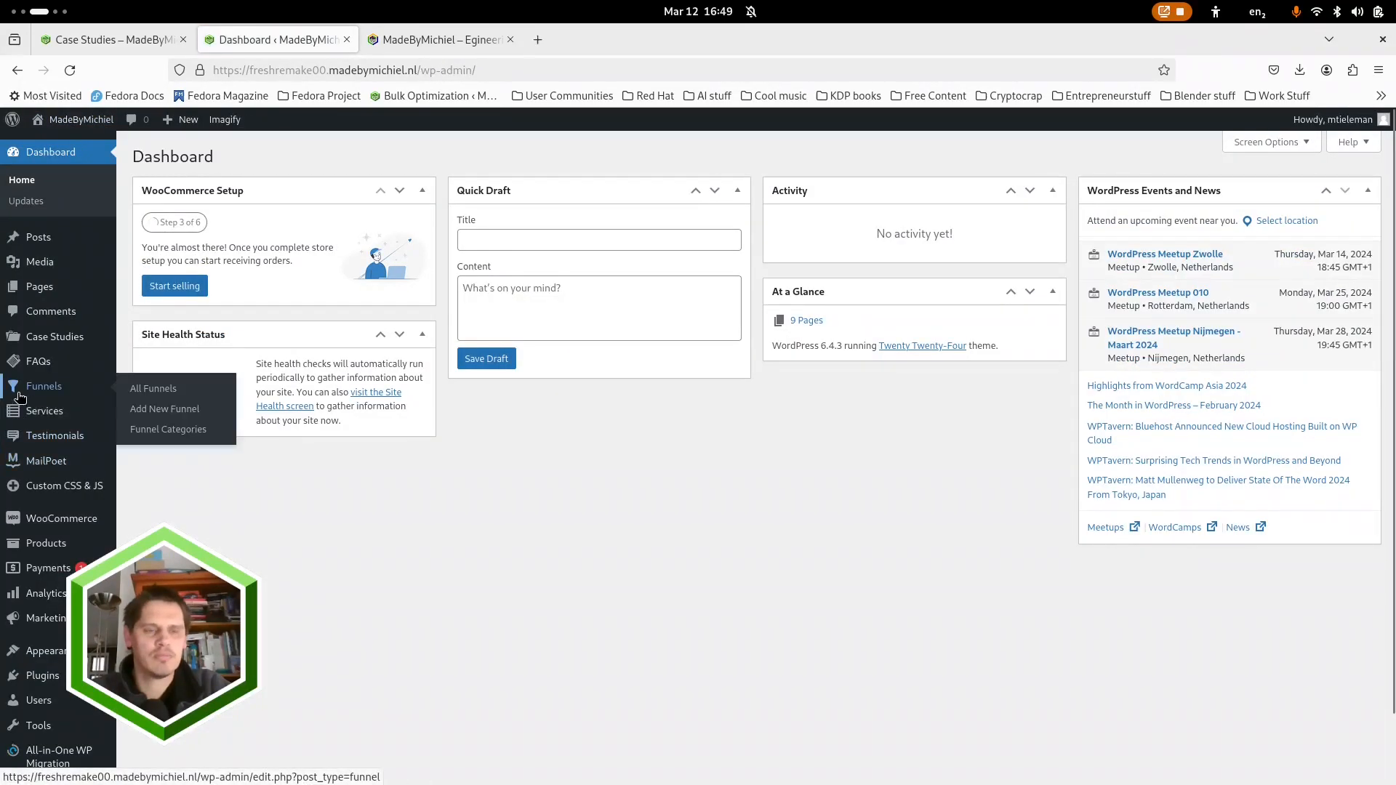
{"action": "mouse_move", "coordinate": [37, 391]}
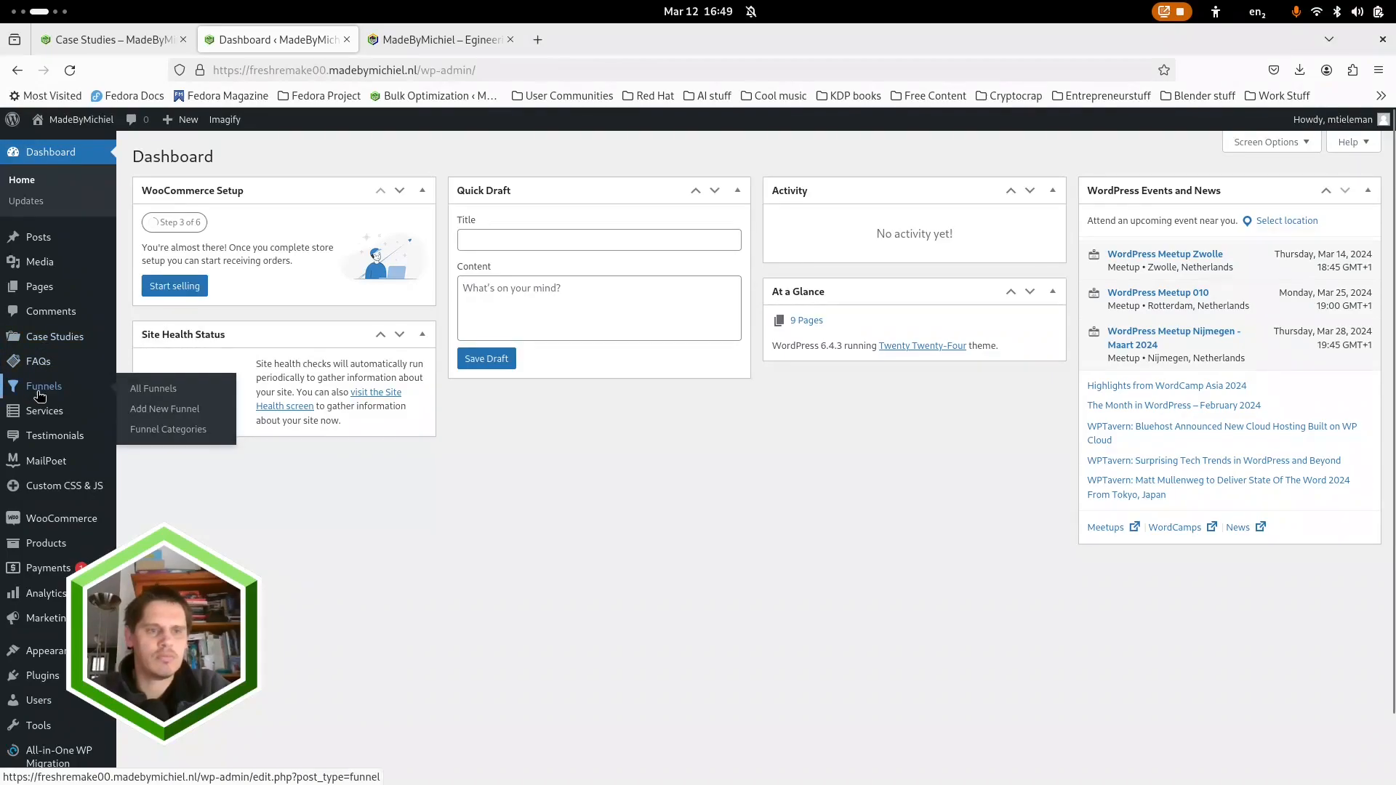
{"action": "left_click", "coordinate": [38, 393]}
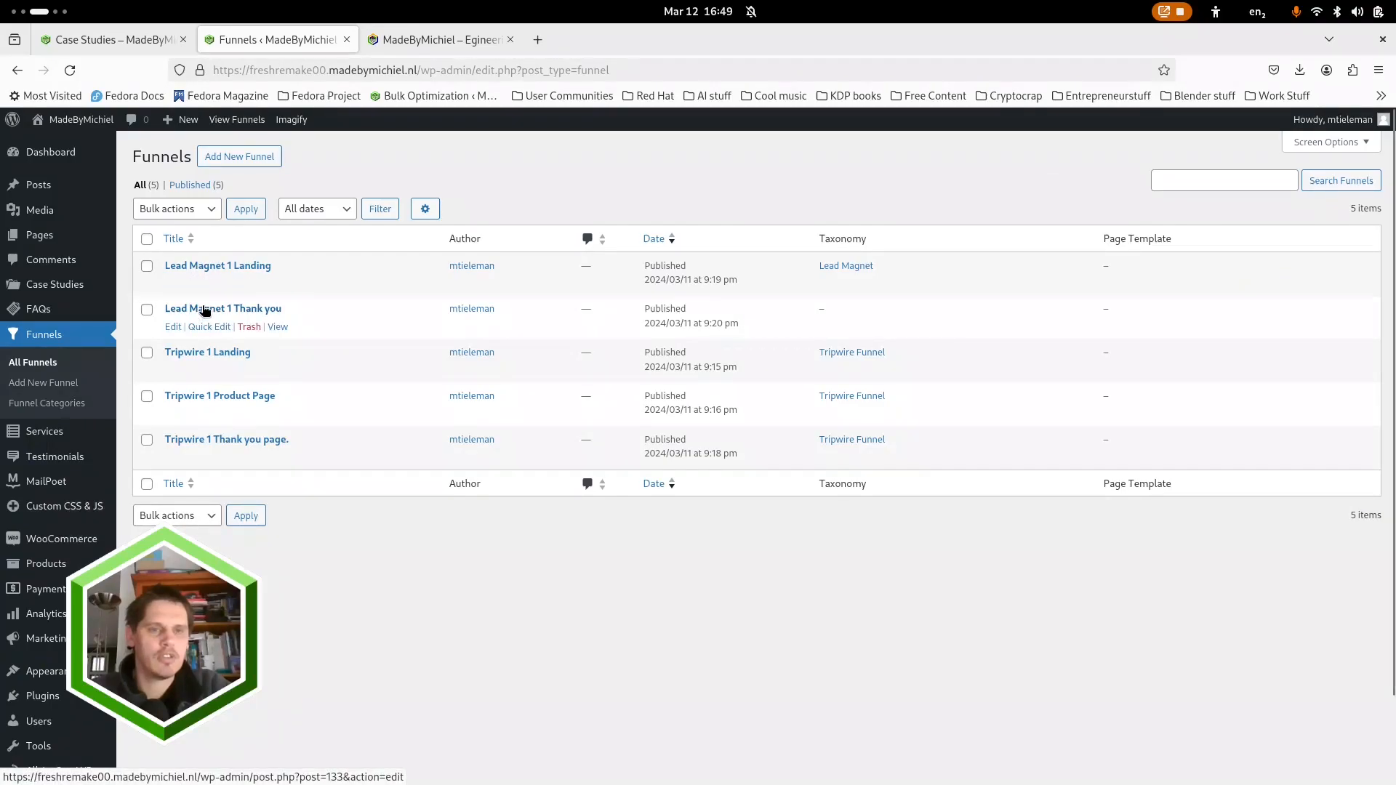
Step: Open the Media Library and look through the images in the Placeholders folder
{"action": "scroll", "coordinate": [63, 449], "scroll_direction": "down", "scroll_amount": 2}
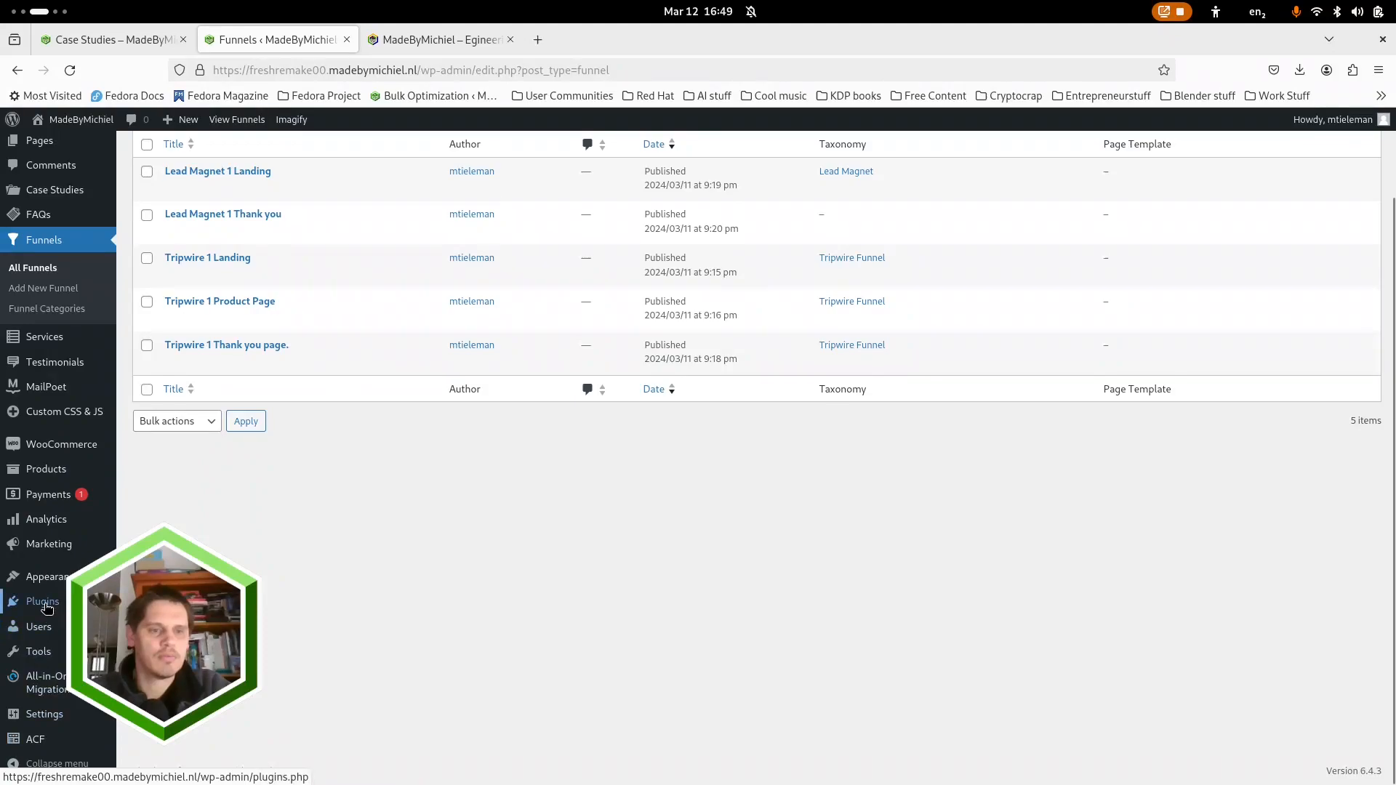
{"action": "mouse_move", "coordinate": [34, 719]}
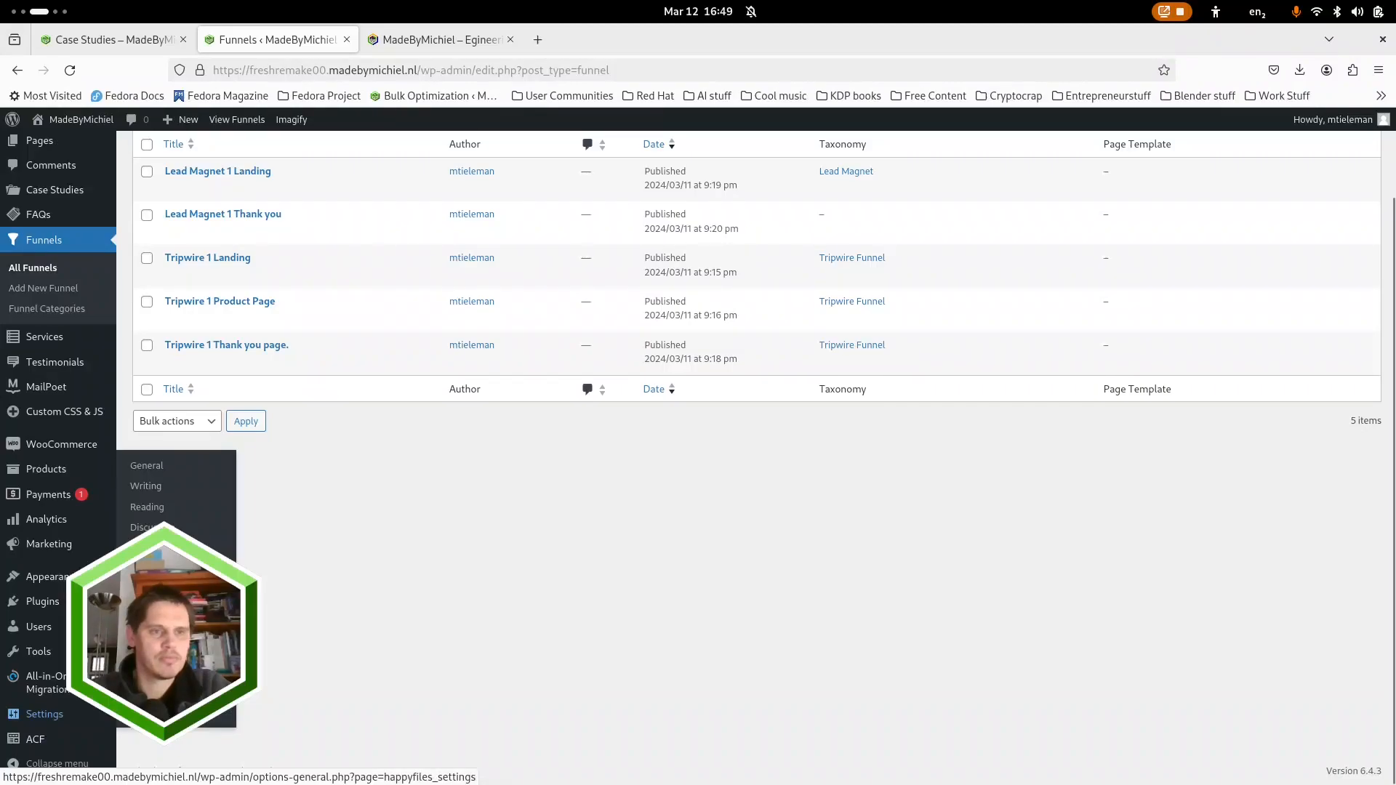
{"action": "scroll", "coordinate": [44, 364], "scroll_direction": "up", "scroll_amount": 2}
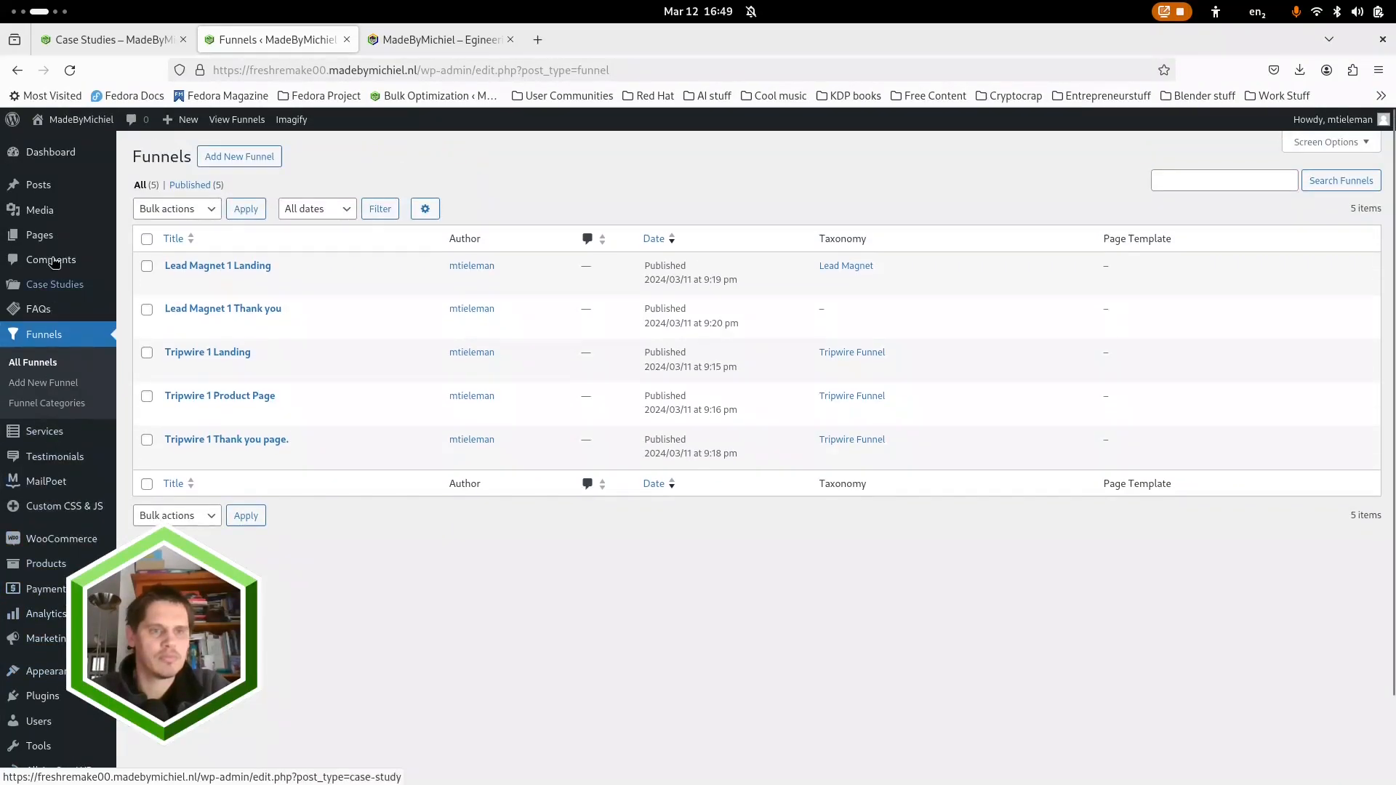
{"action": "left_click", "coordinate": [48, 219]}
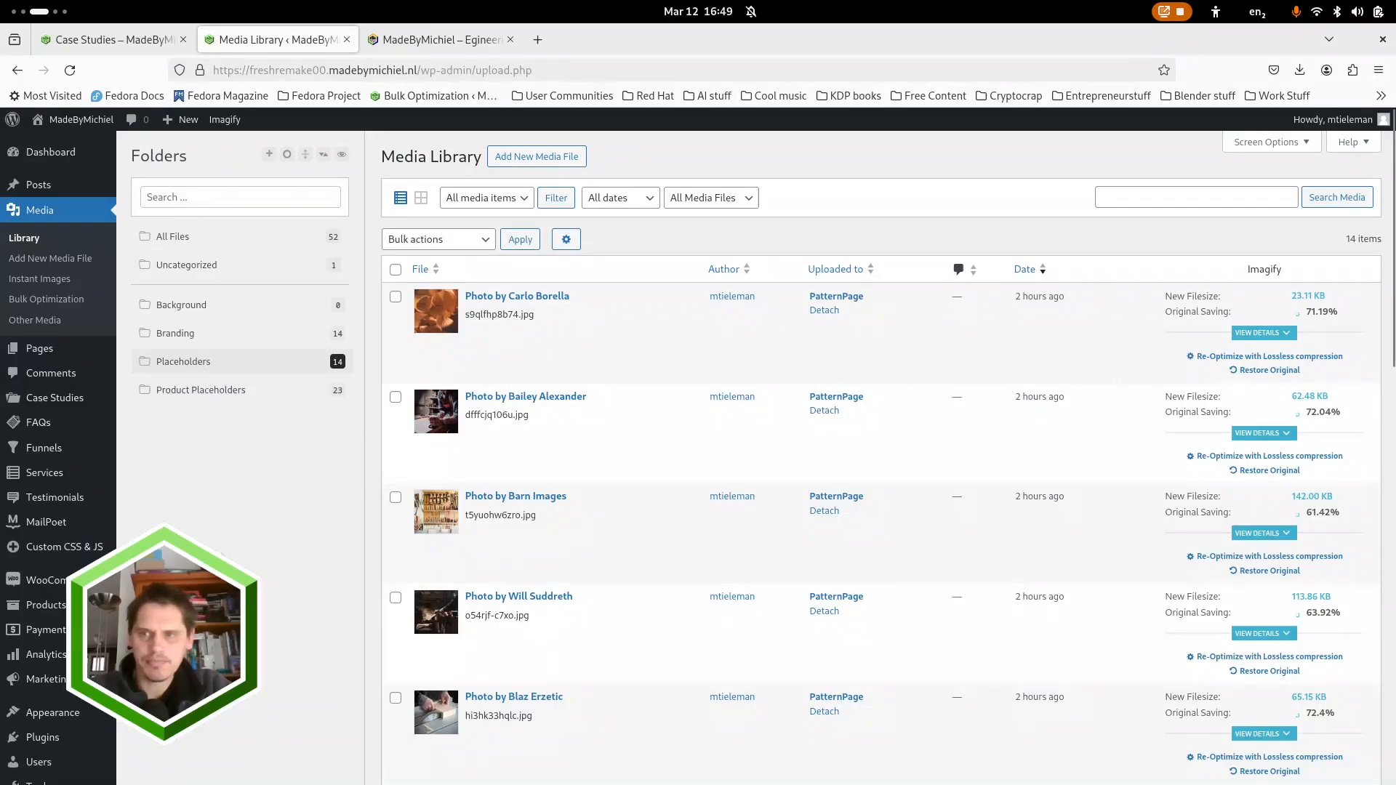
{"action": "scroll", "coordinate": [273, 535], "scroll_direction": "down", "scroll_amount": 10}
{"action": "scroll", "coordinate": [317, 559], "scroll_direction": "up", "scroll_amount": 10}
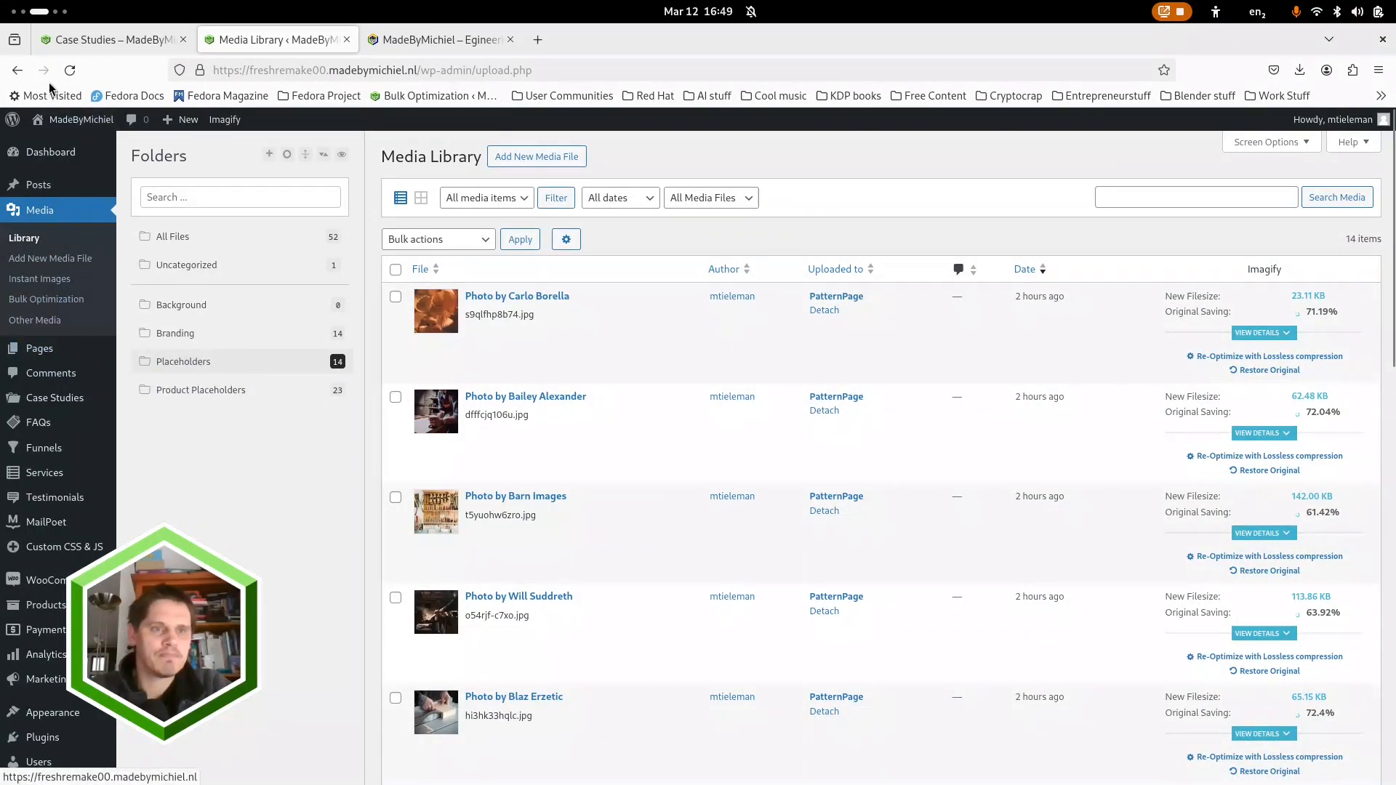
Step: Visit the live site and review the case study card sections on the PatternPage
{"action": "mouse_move", "coordinate": [60, 128]}
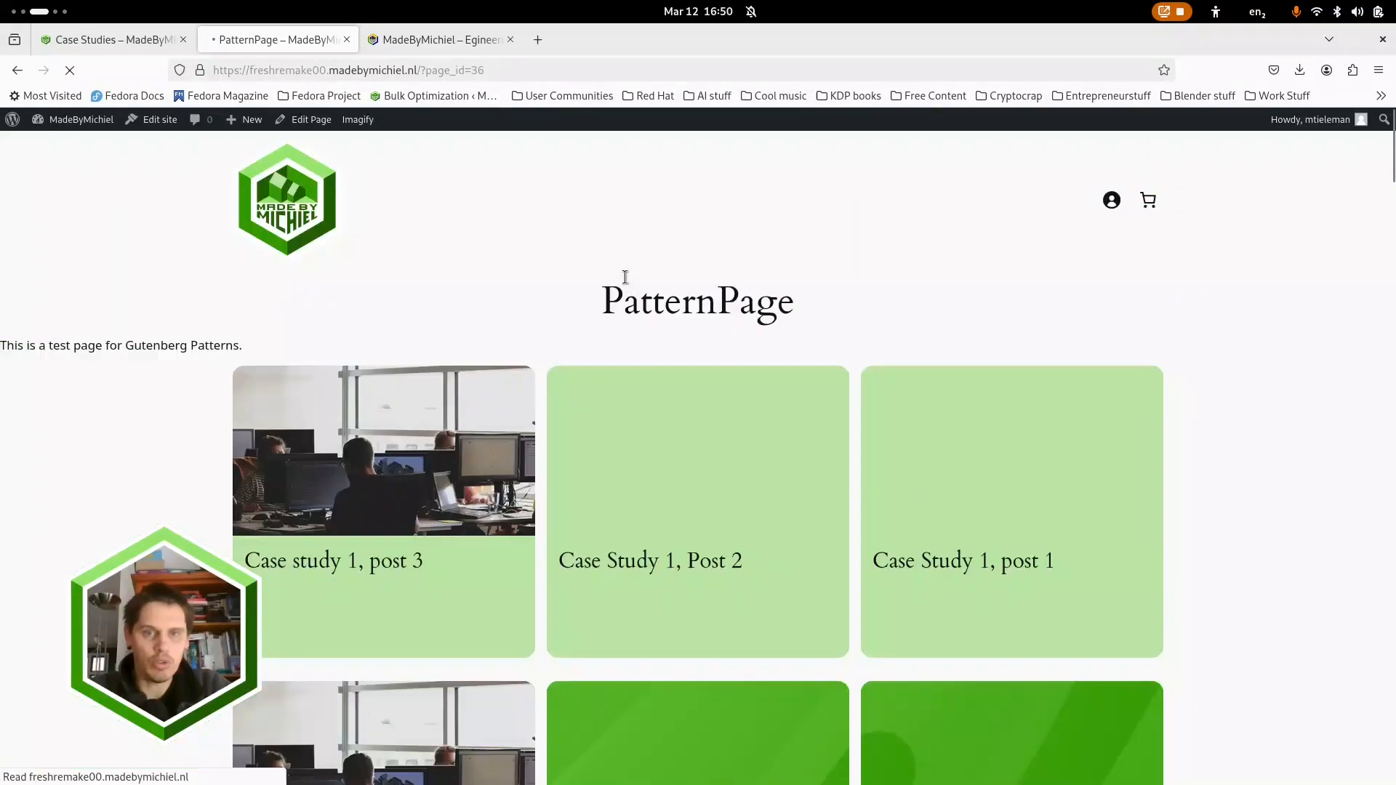
{"action": "scroll", "coordinate": [508, 459], "scroll_direction": "down", "scroll_amount": 1}
{"action": "scroll", "coordinate": [508, 460], "scroll_direction": "down", "scroll_amount": 2}
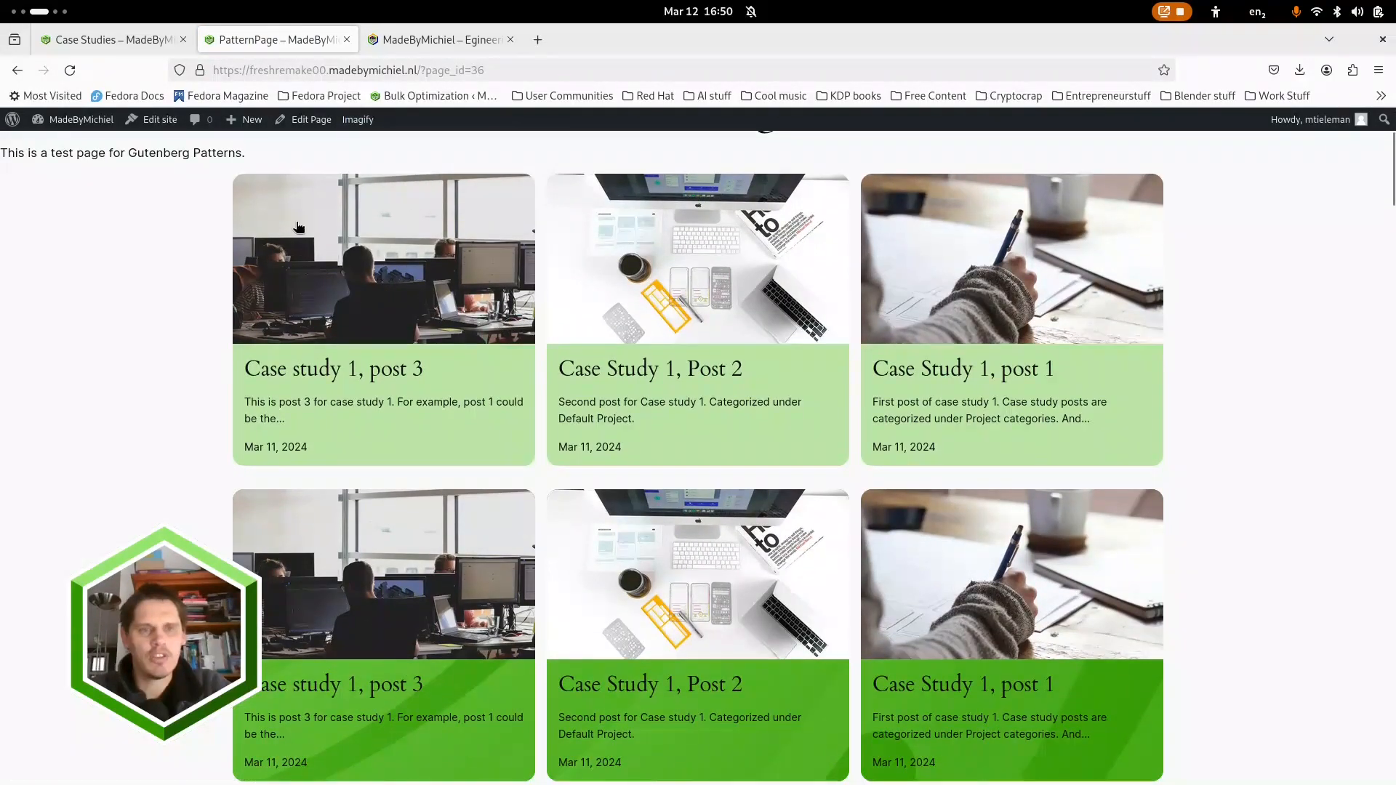
{"action": "left_click", "coordinate": [147, 127]}
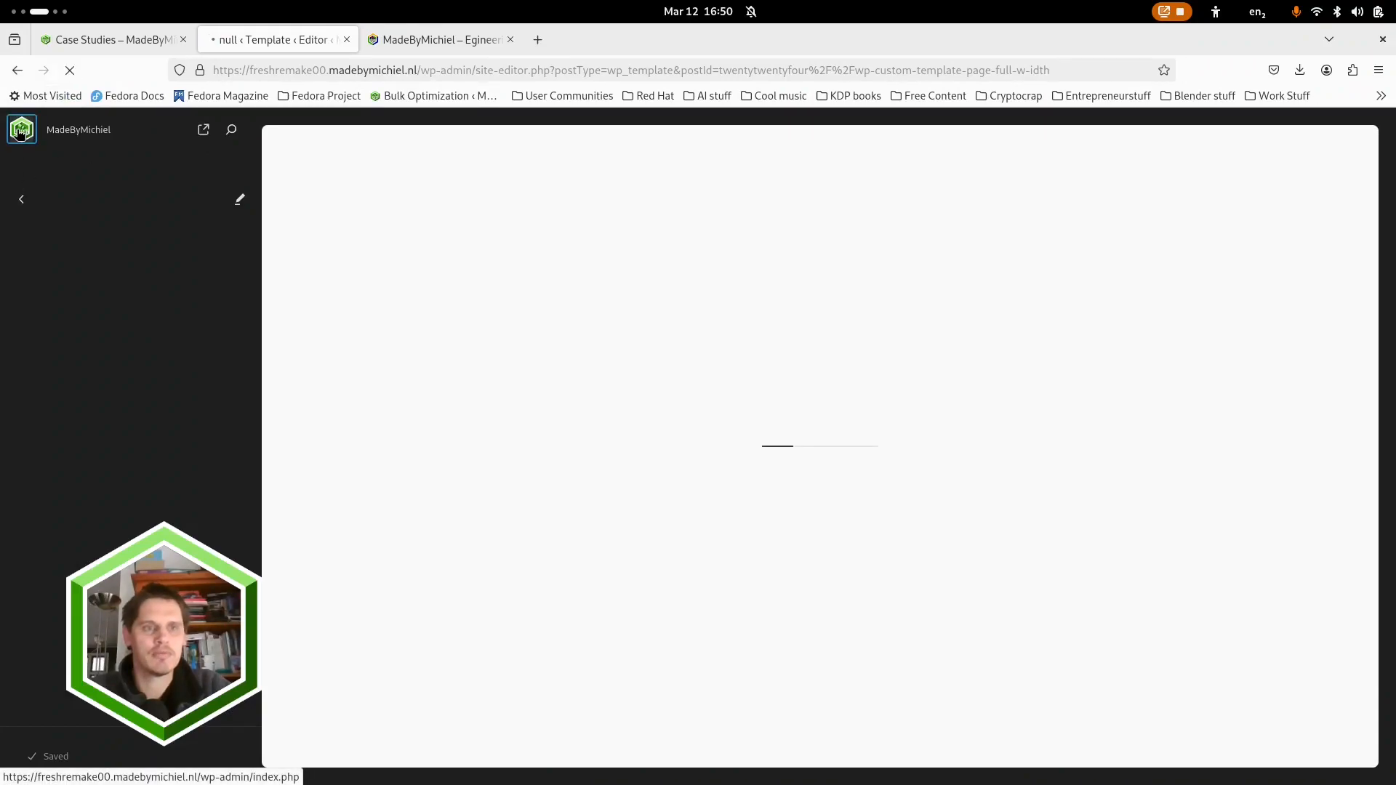
{"action": "left_click", "coordinate": [22, 133]}
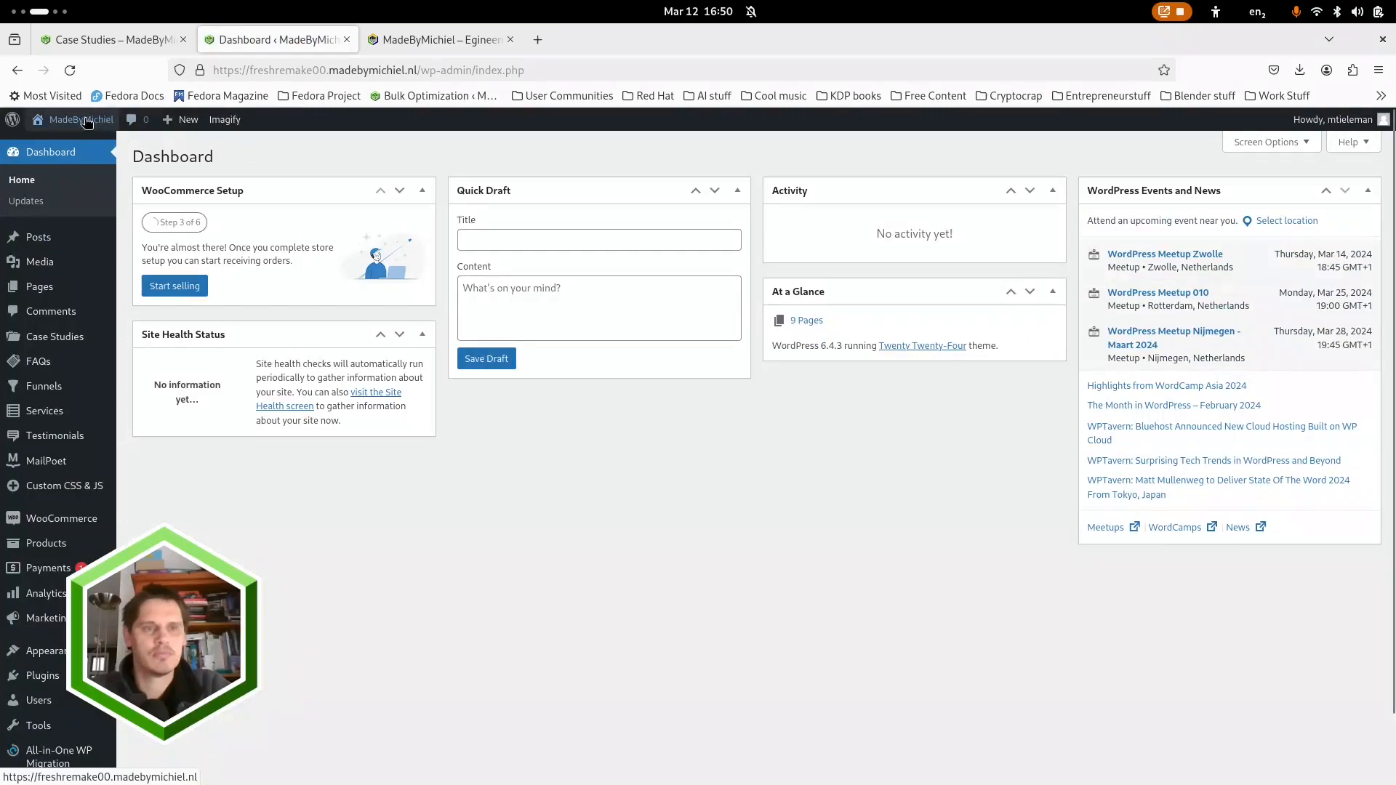
{"action": "mouse_move", "coordinate": [73, 123]}
{"action": "left_click", "coordinate": [58, 146]}
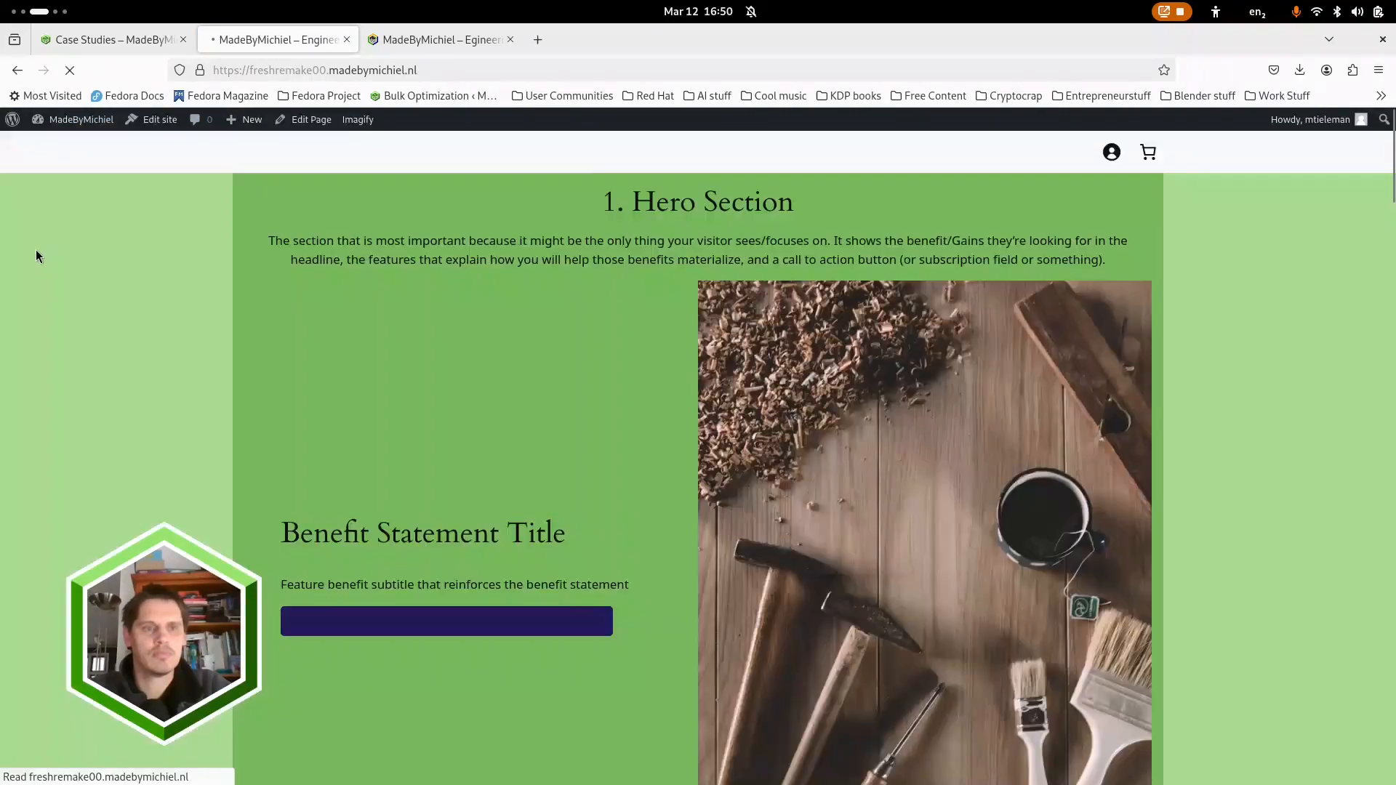
{"action": "left_click", "coordinate": [873, 153]}
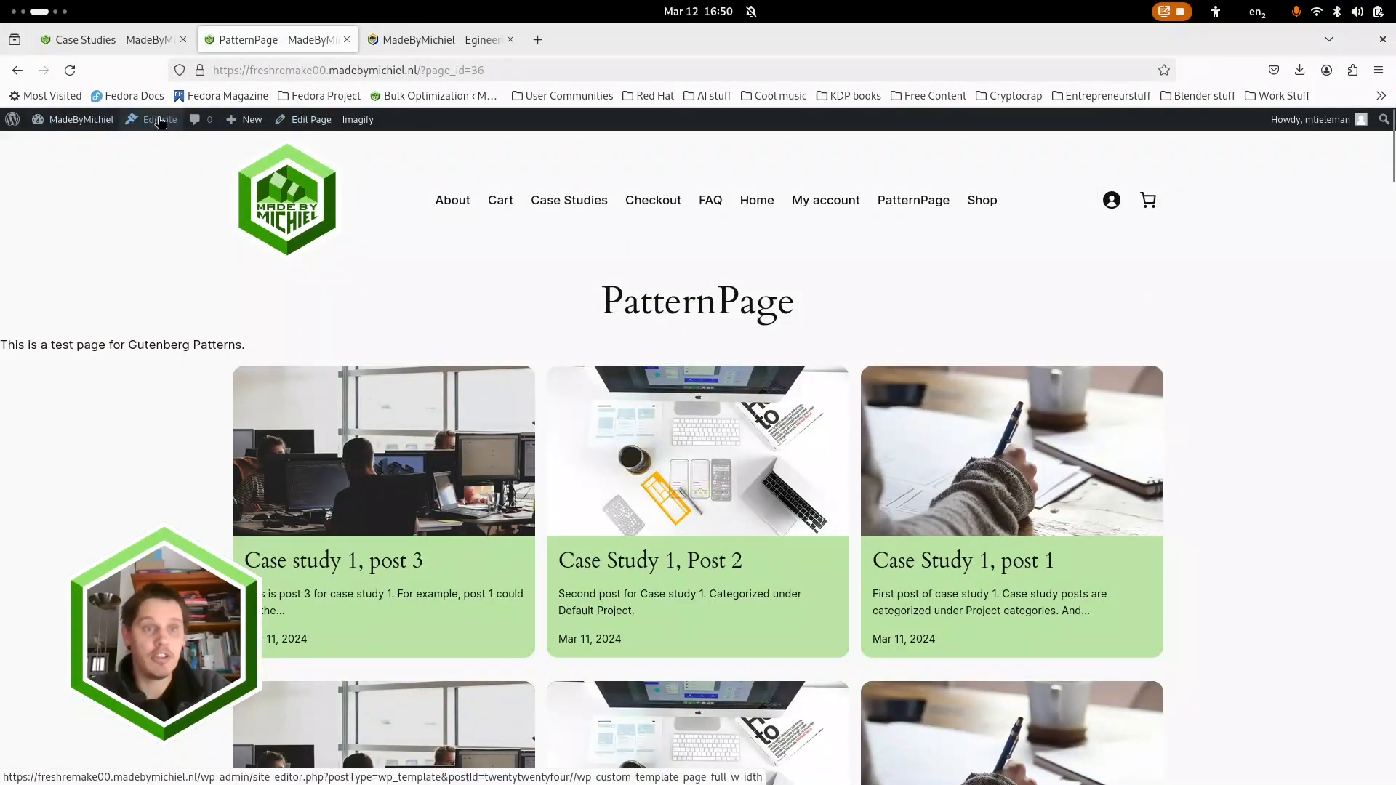
Step: Open PatternPage for editing in a new tab, viewing the existing madebymichiel.nl home page while it loads
{"action": "middle_click", "coordinate": [310, 122]}
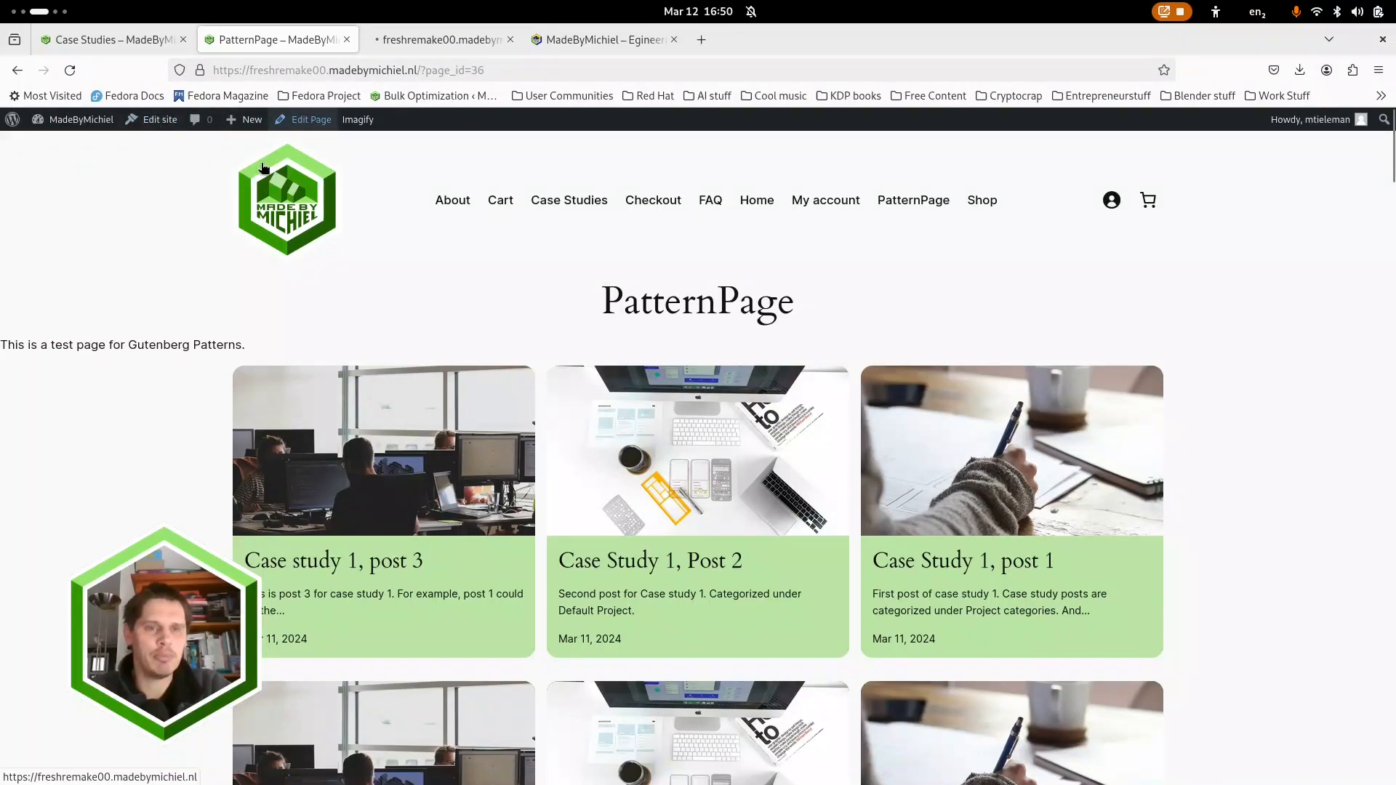
{"action": "left_click", "coordinate": [422, 41]}
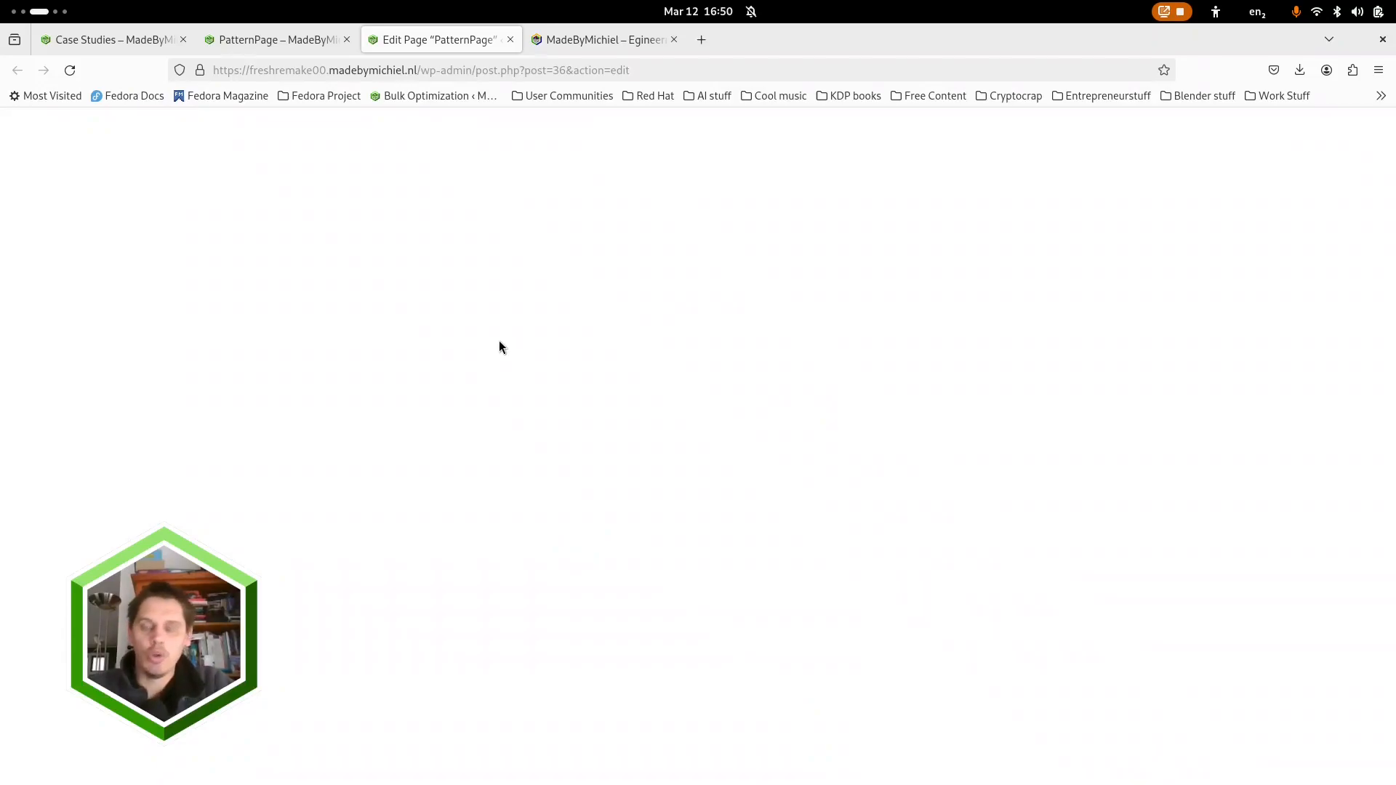
{"action": "left_click", "coordinate": [572, 39]}
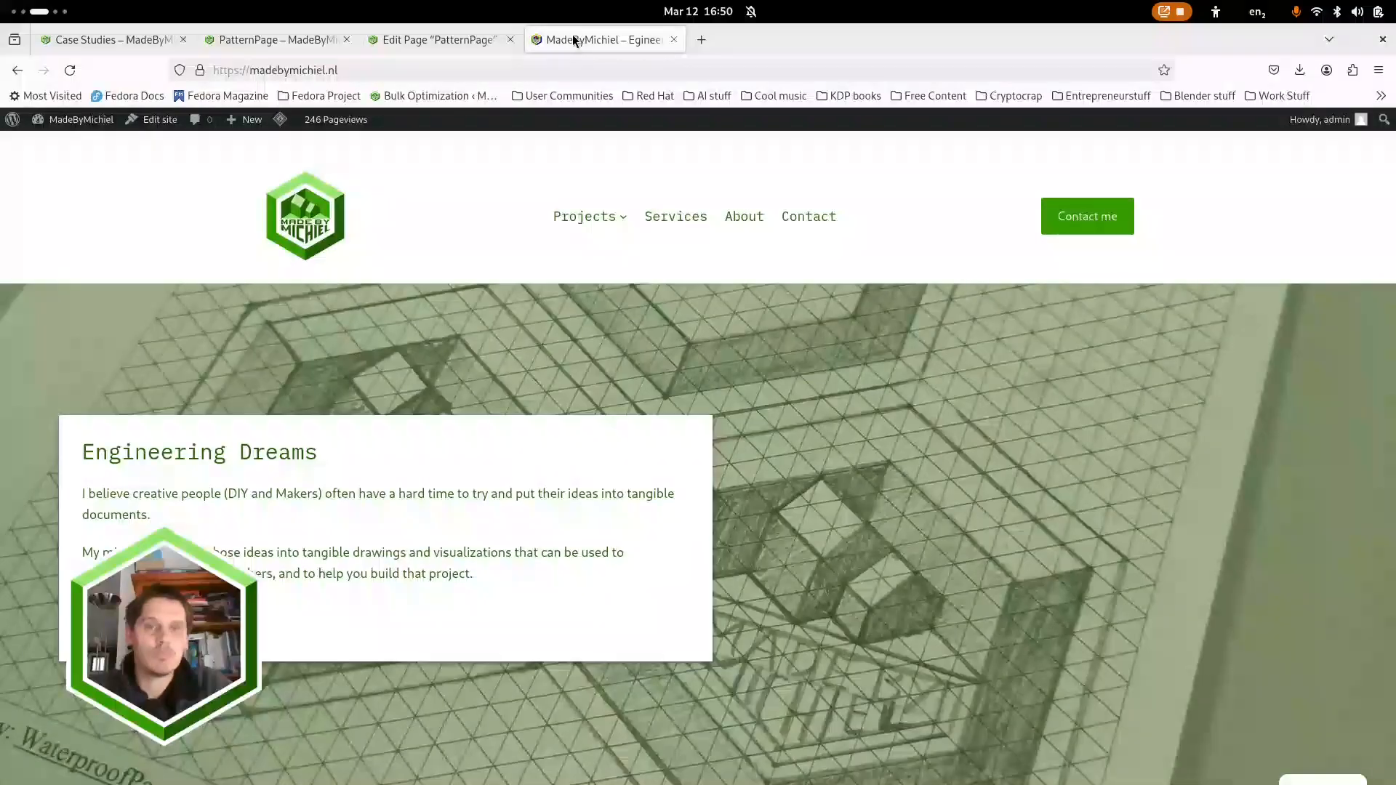
{"action": "scroll", "coordinate": [791, 526], "scroll_direction": "down", "scroll_amount": 5}
{"action": "scroll", "coordinate": [791, 526], "scroll_direction": "up", "scroll_amount": 5}
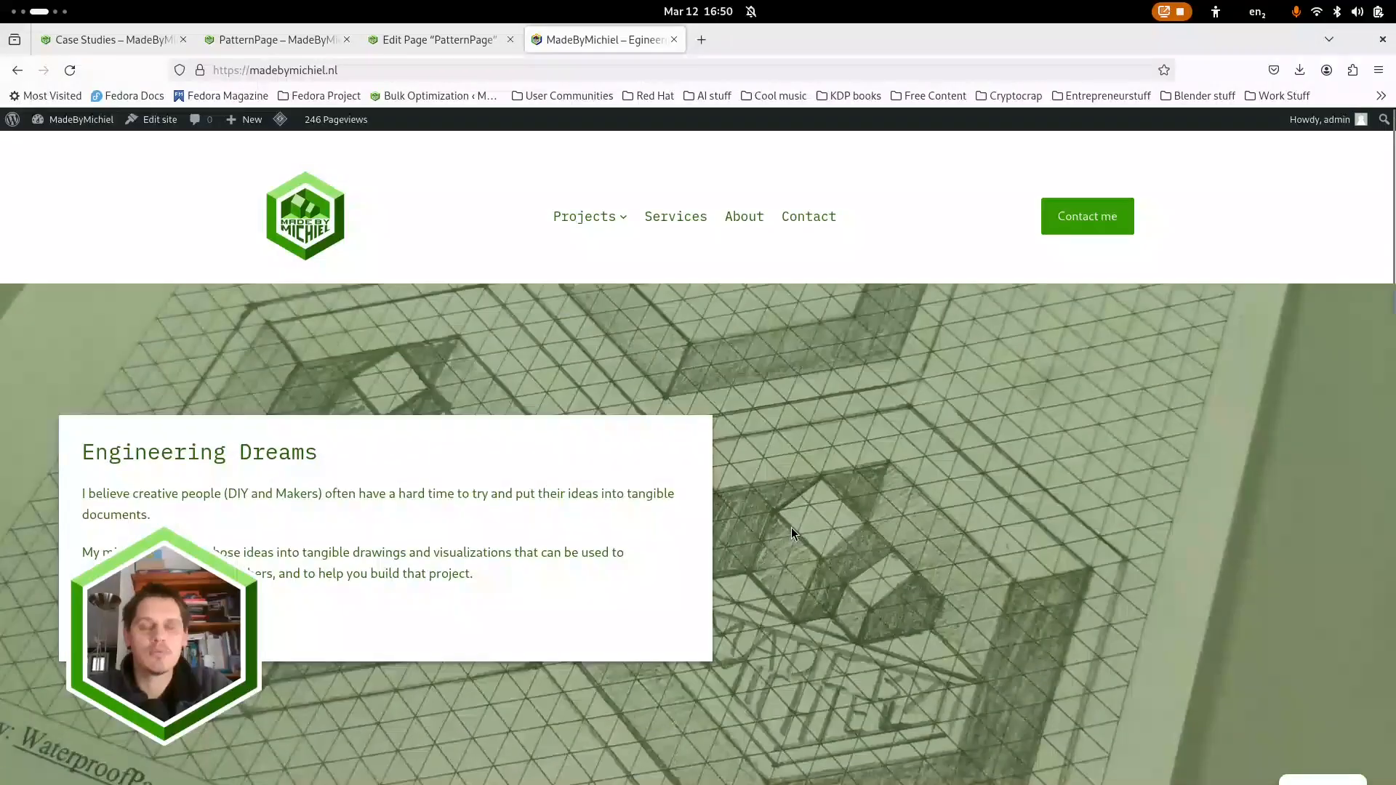
{"action": "left_click", "coordinate": [426, 38]}
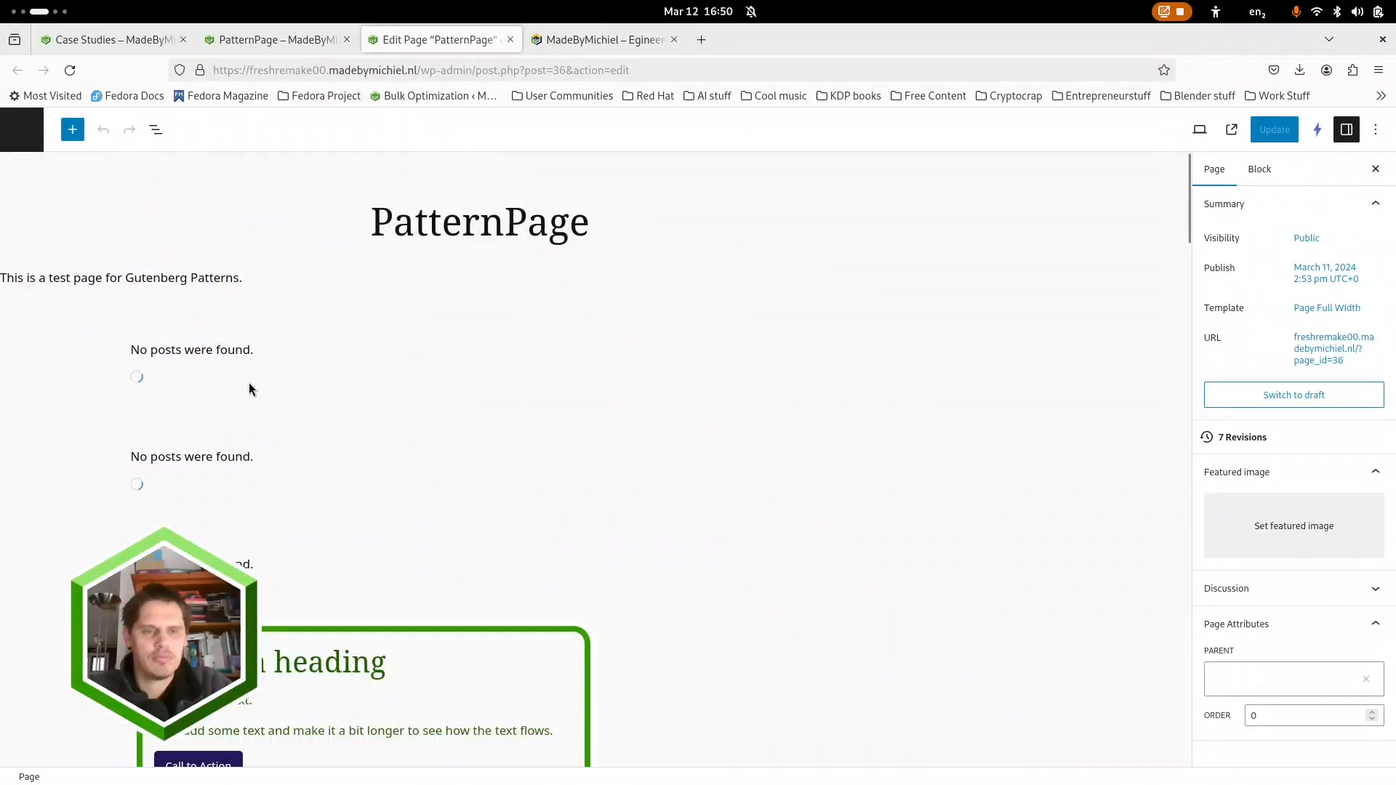
Step: Expand Section full image card and its Query Loop in the block structure and inspect the section group's style settings
{"action": "left_click", "coordinate": [154, 131]}
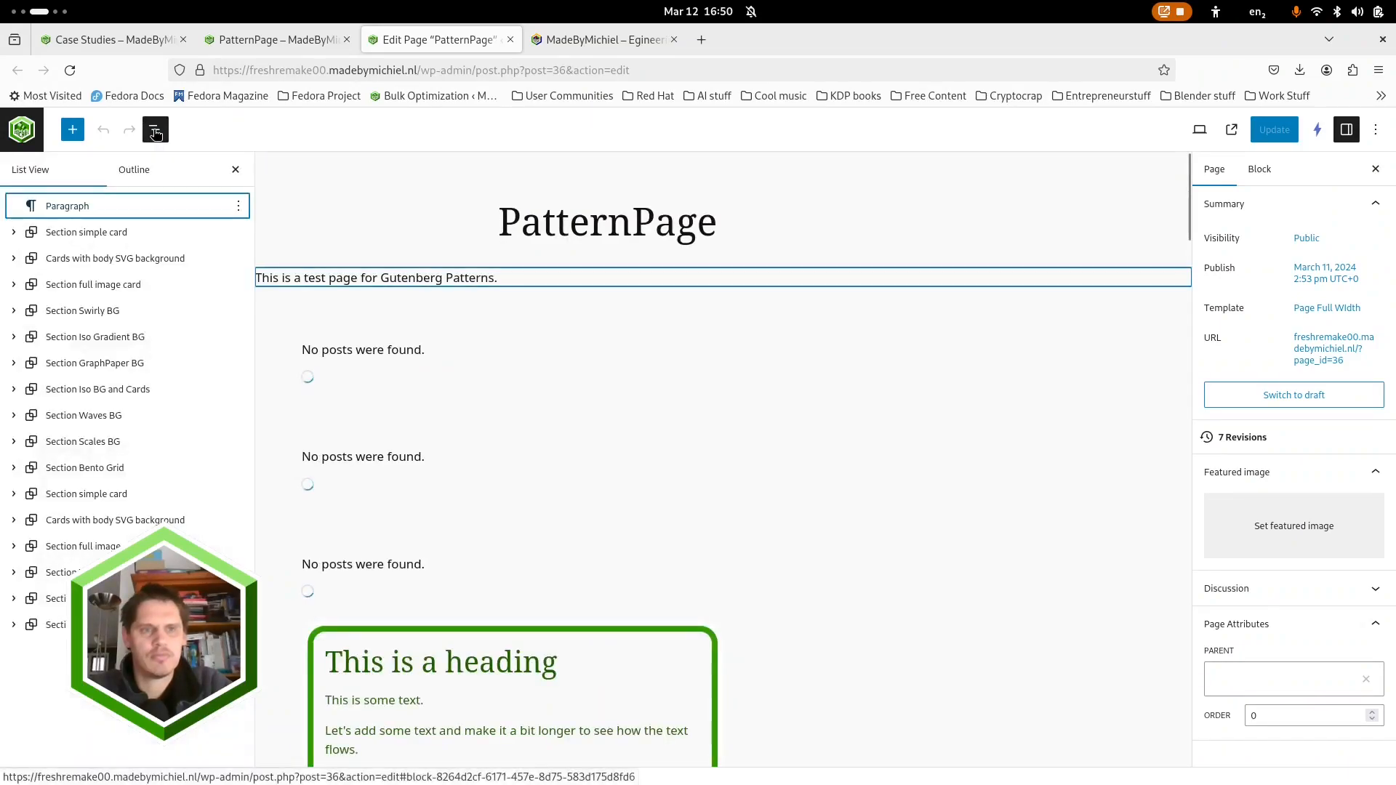
{"action": "left_click", "coordinate": [6, 287]}
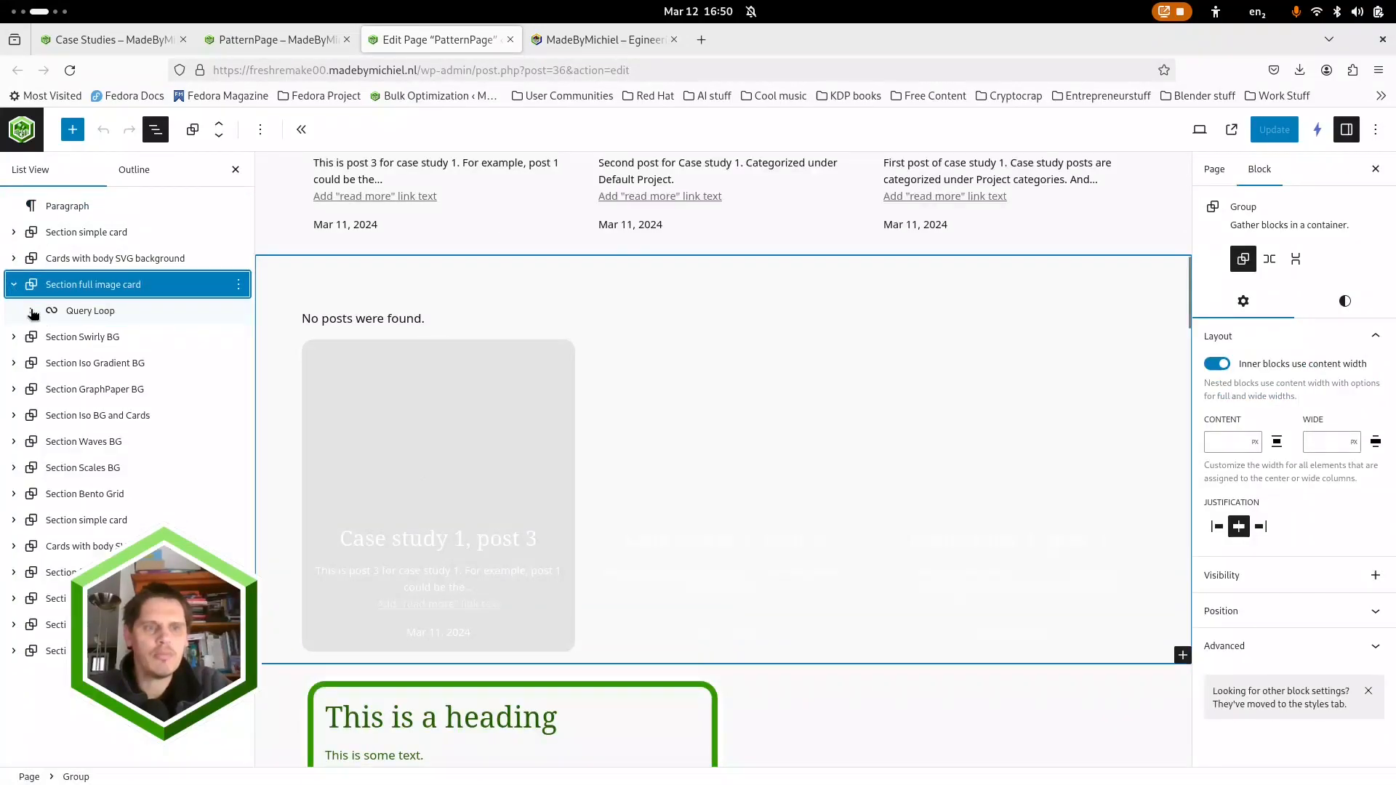
{"action": "left_click", "coordinate": [29, 311]}
{"action": "left_click", "coordinate": [77, 285]}
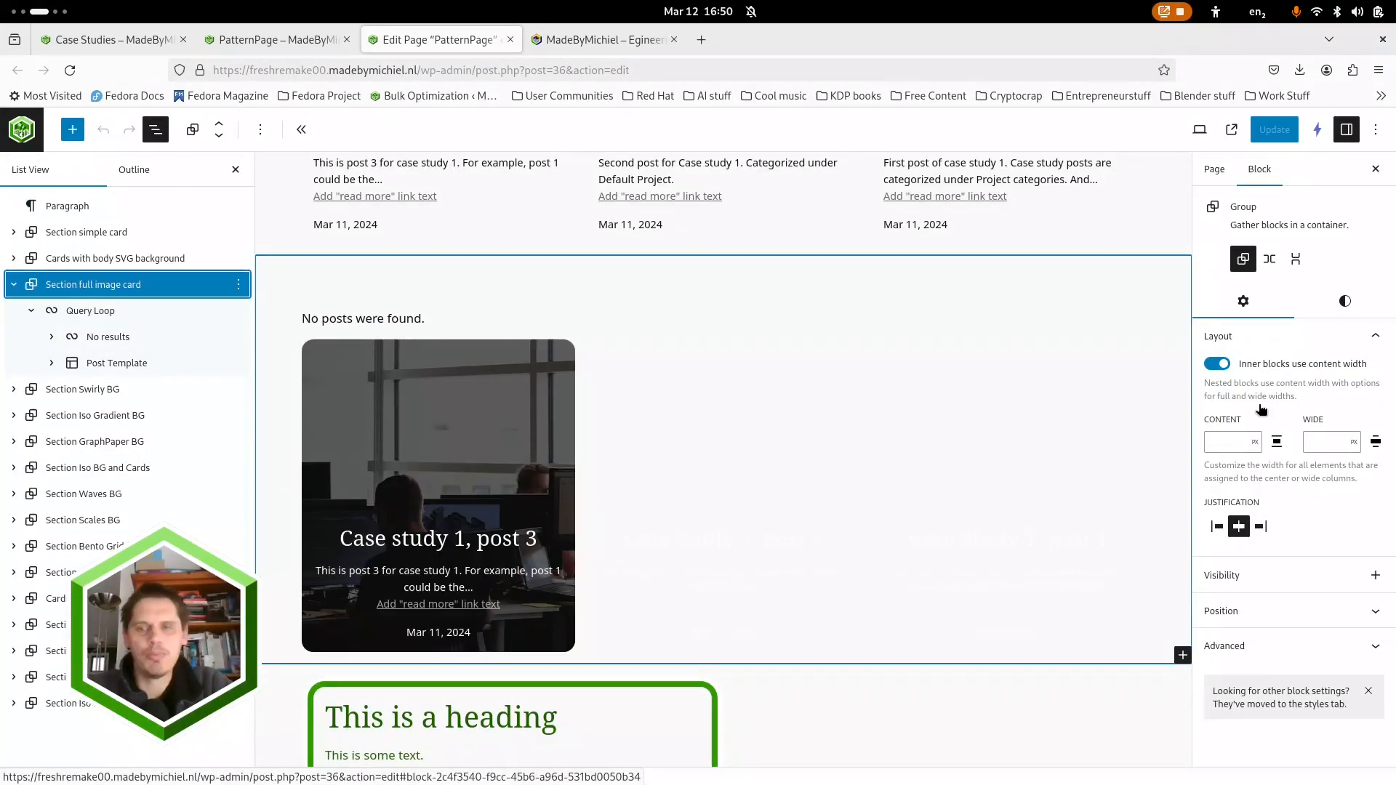
{"action": "left_click", "coordinate": [1342, 301]}
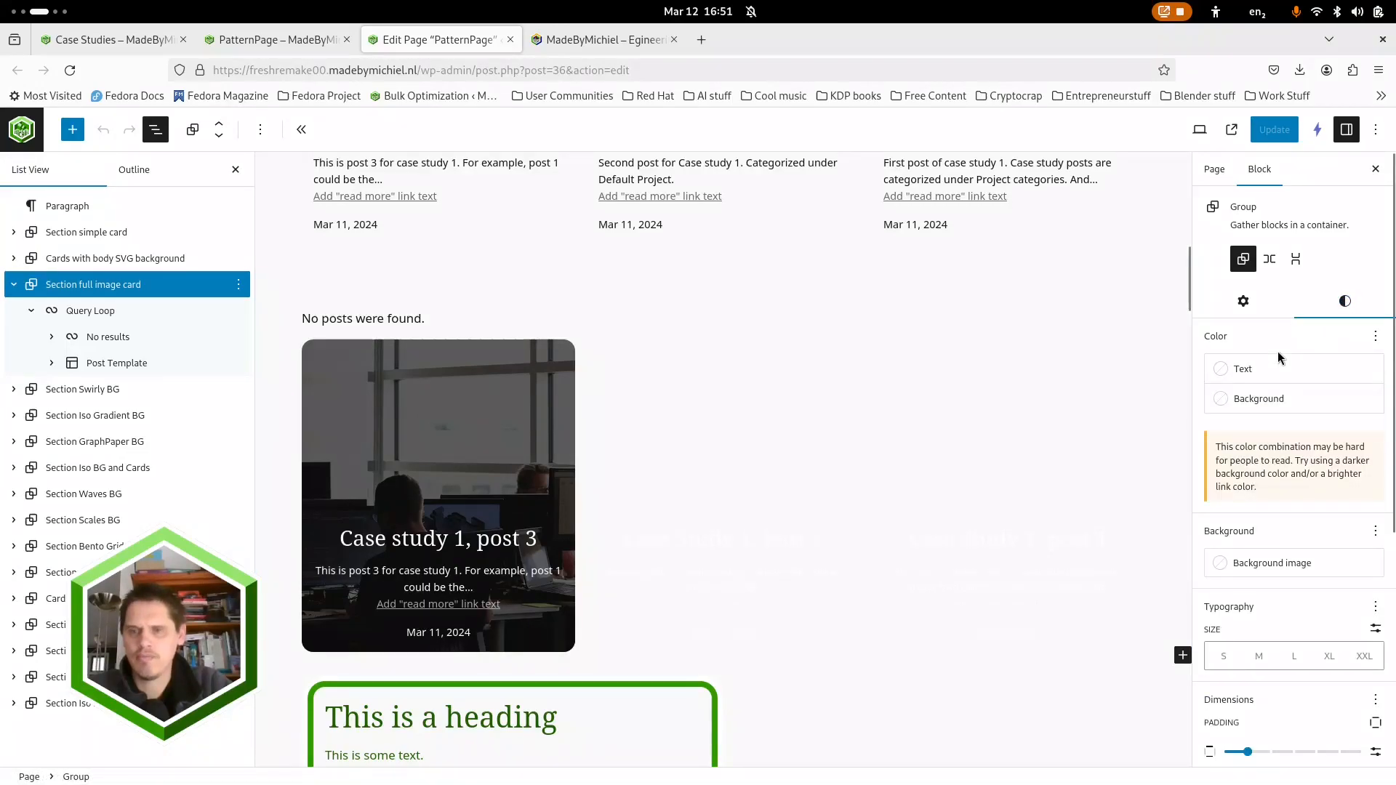
{"action": "scroll", "coordinate": [1297, 737], "scroll_direction": "down", "scroll_amount": 3}
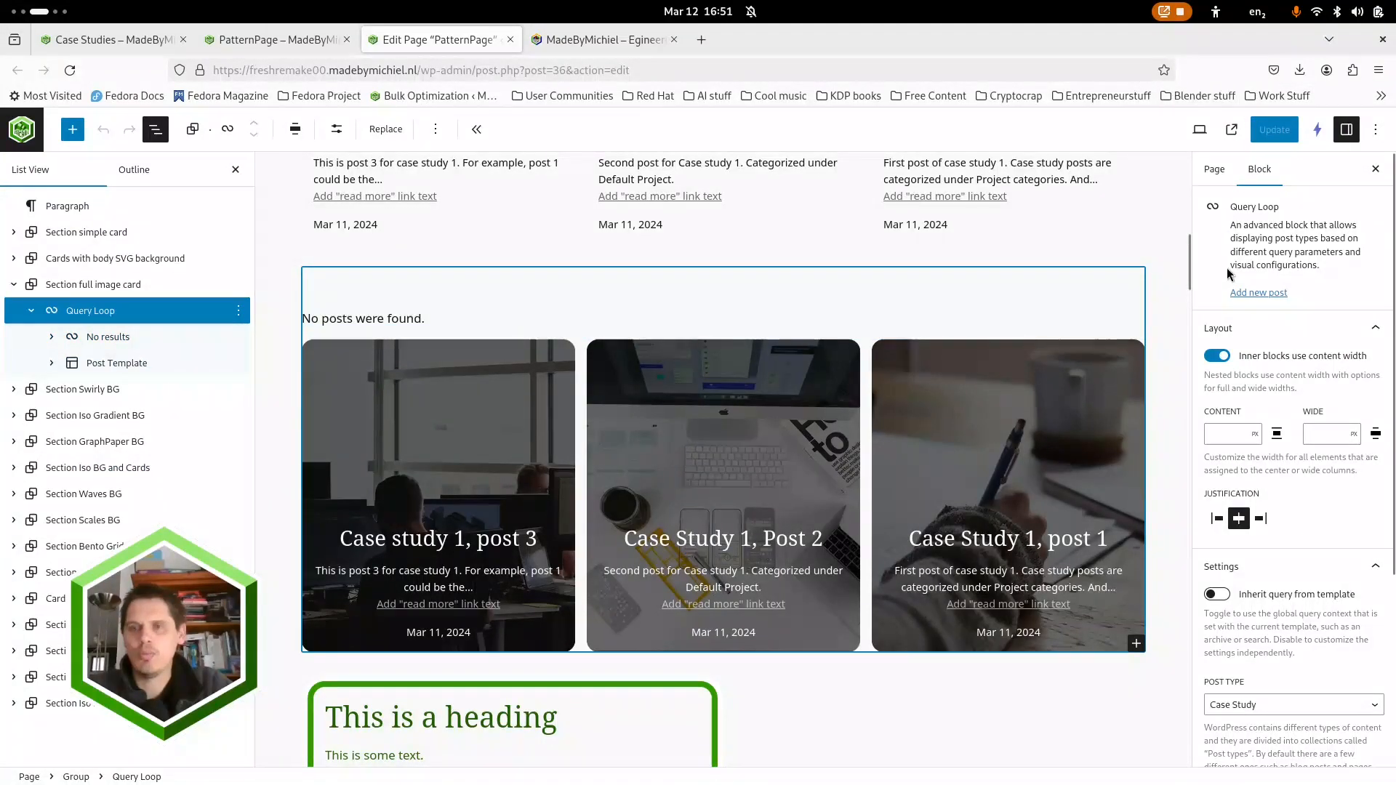
Step: Examine the page settings and the Query Loop's layout and query settings, expanding its Post Template
{"action": "left_click", "coordinate": [1221, 177]}
{"action": "scroll", "coordinate": [1291, 506], "scroll_direction": "down", "scroll_amount": 1}
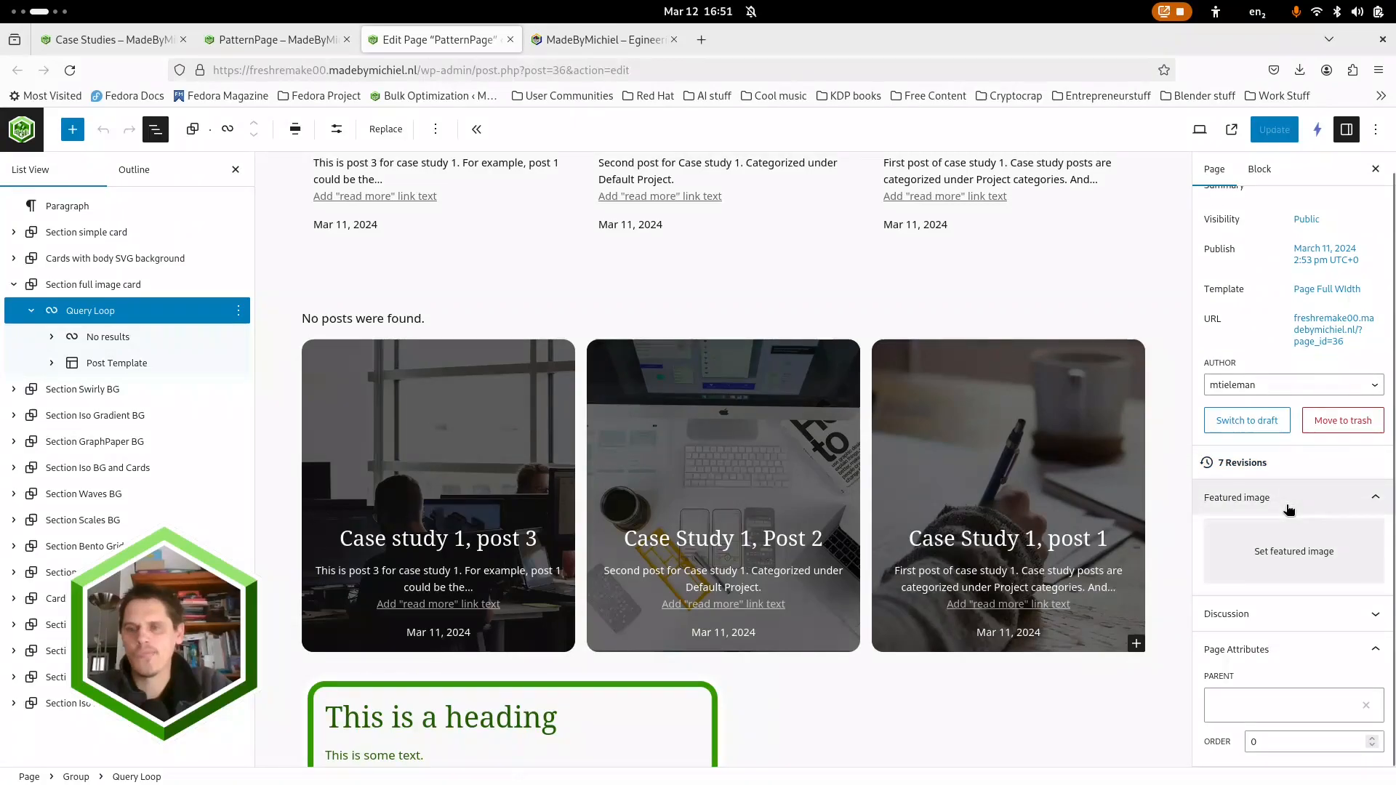
{"action": "left_click", "coordinate": [108, 337]}
{"action": "left_click", "coordinate": [119, 365]}
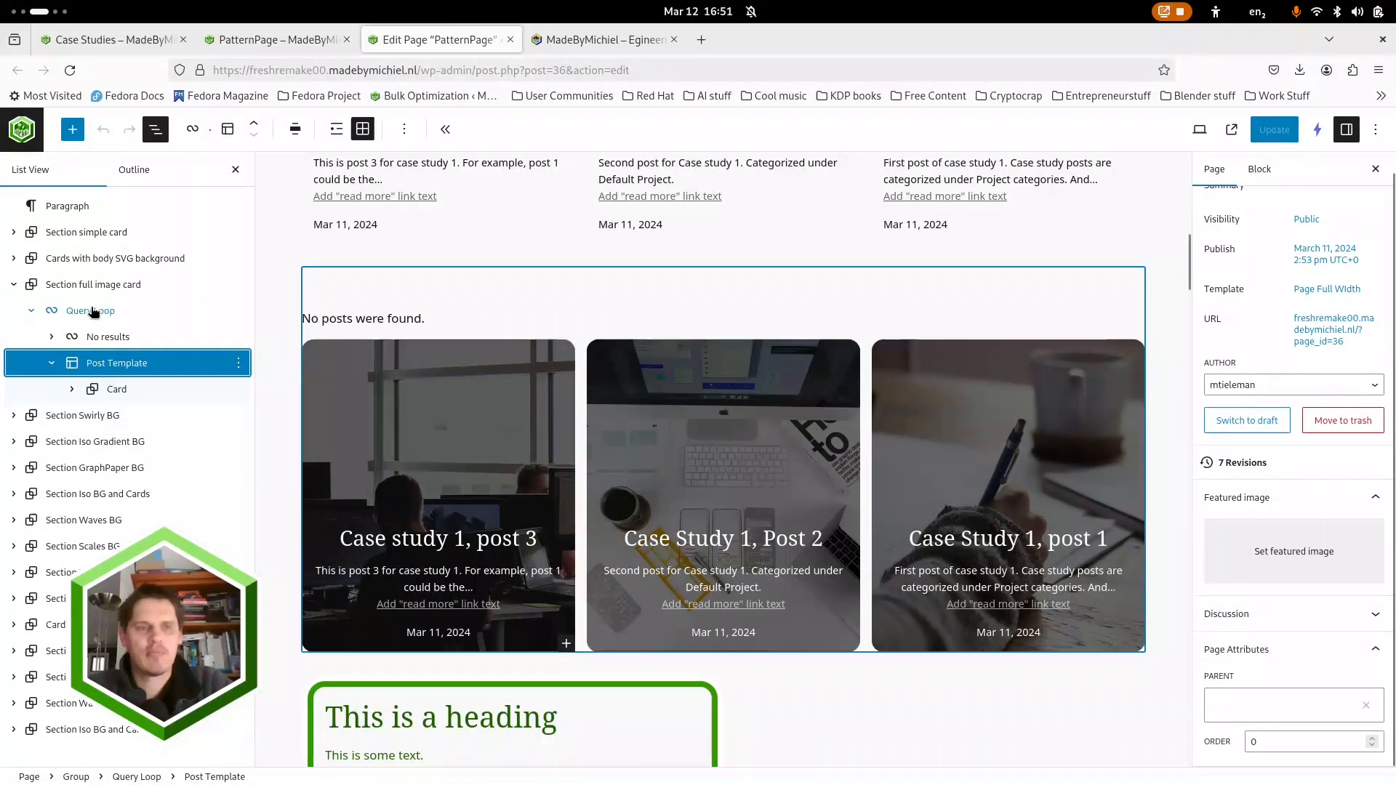
{"action": "left_click", "coordinate": [98, 313]}
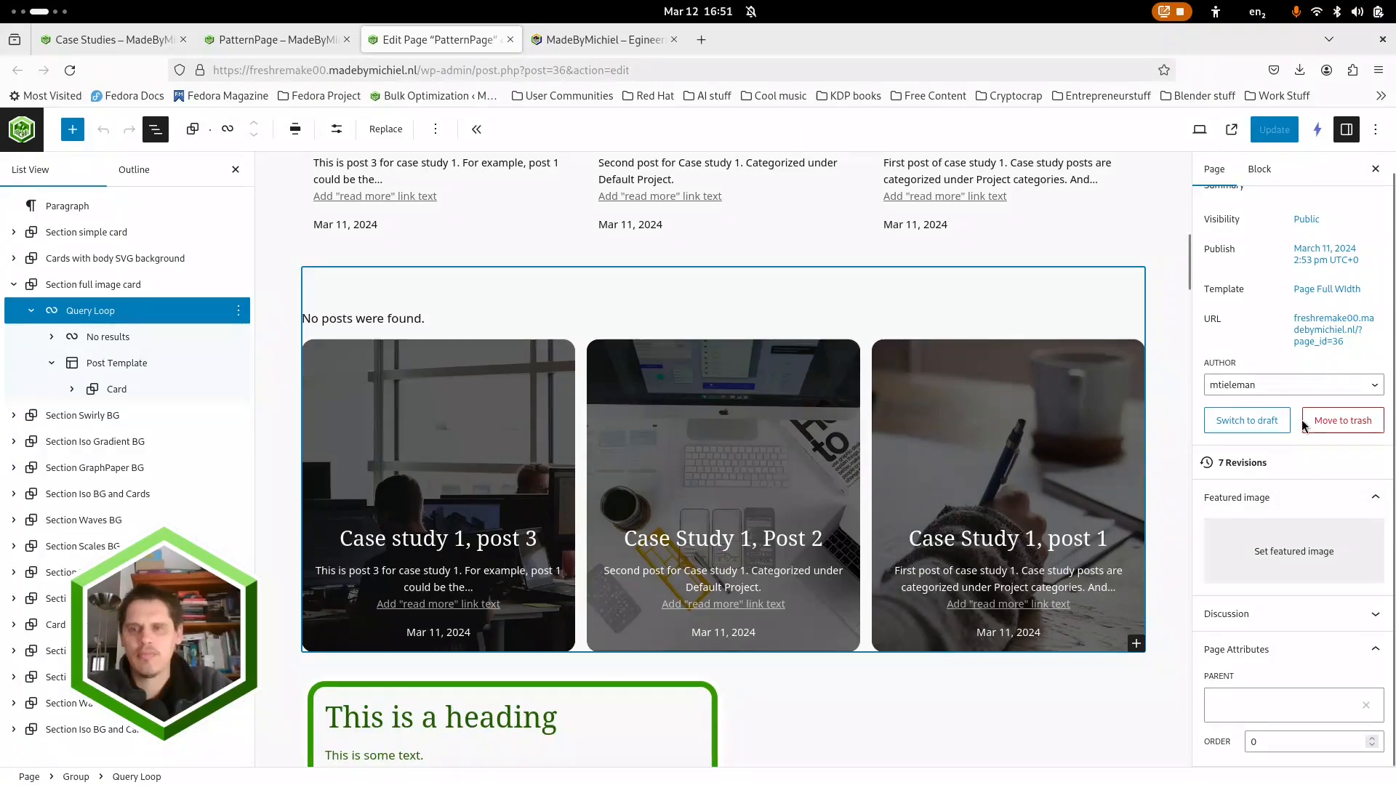
{"action": "scroll", "coordinate": [1312, 640], "scroll_direction": "up", "scroll_amount": 1}
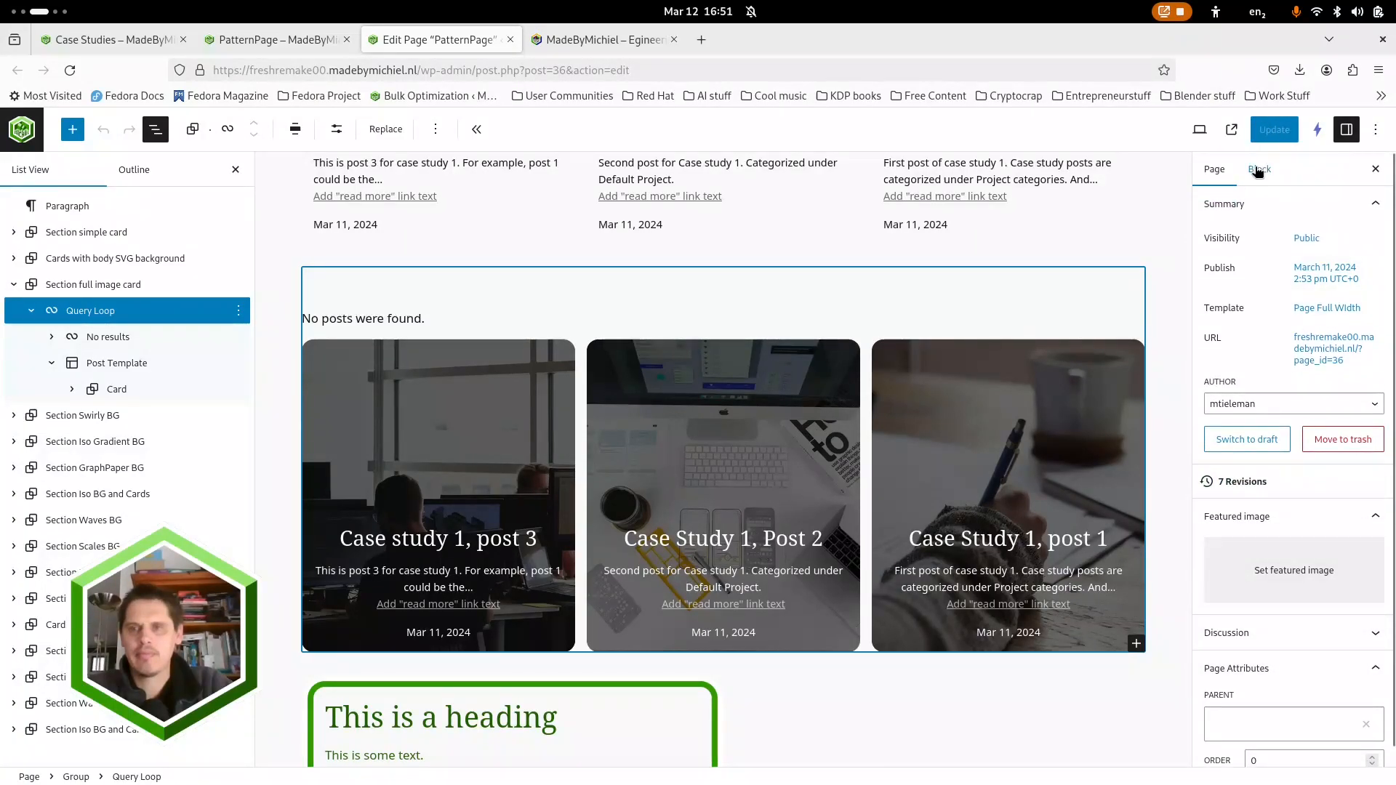
{"action": "left_click", "coordinate": [1258, 170]}
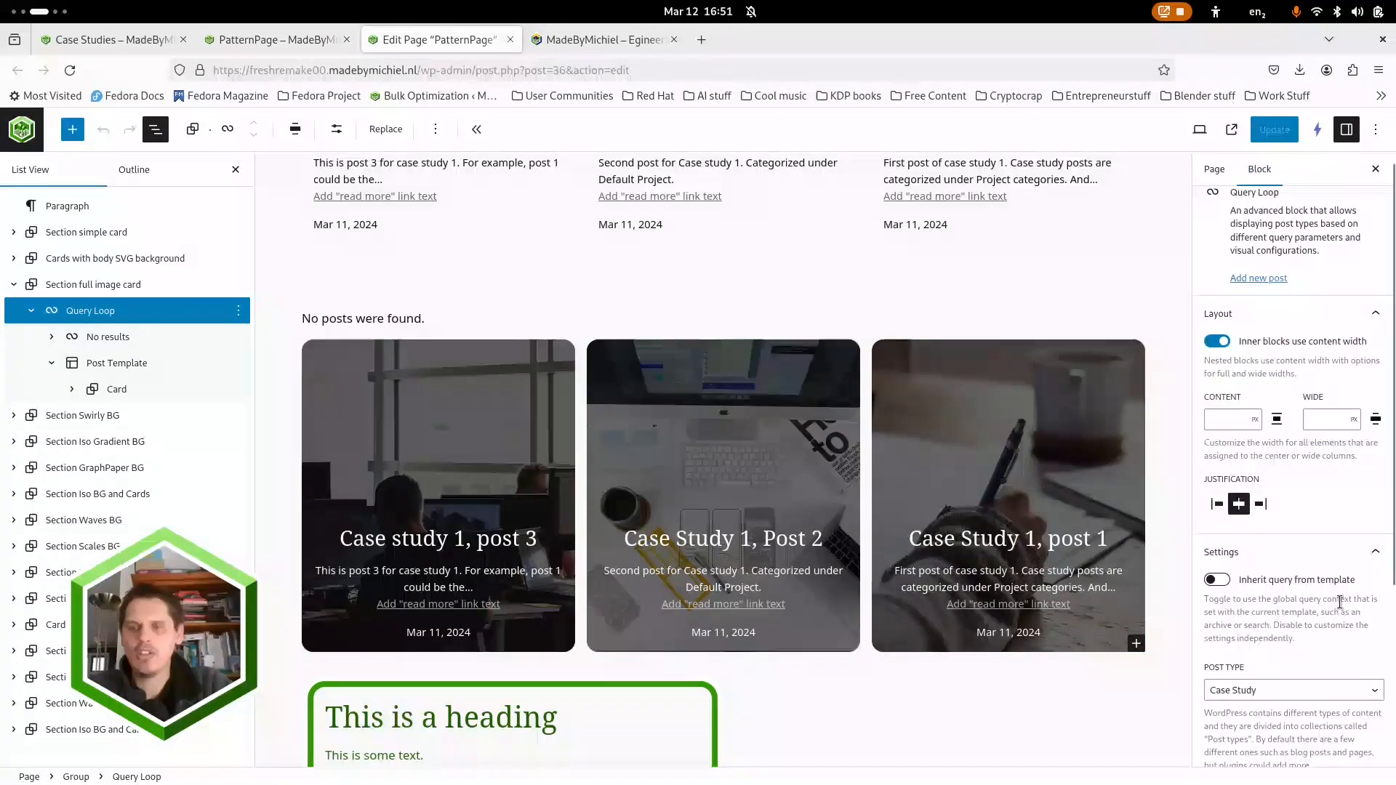
{"action": "scroll", "coordinate": [1340, 603], "scroll_direction": "down", "scroll_amount": 5}
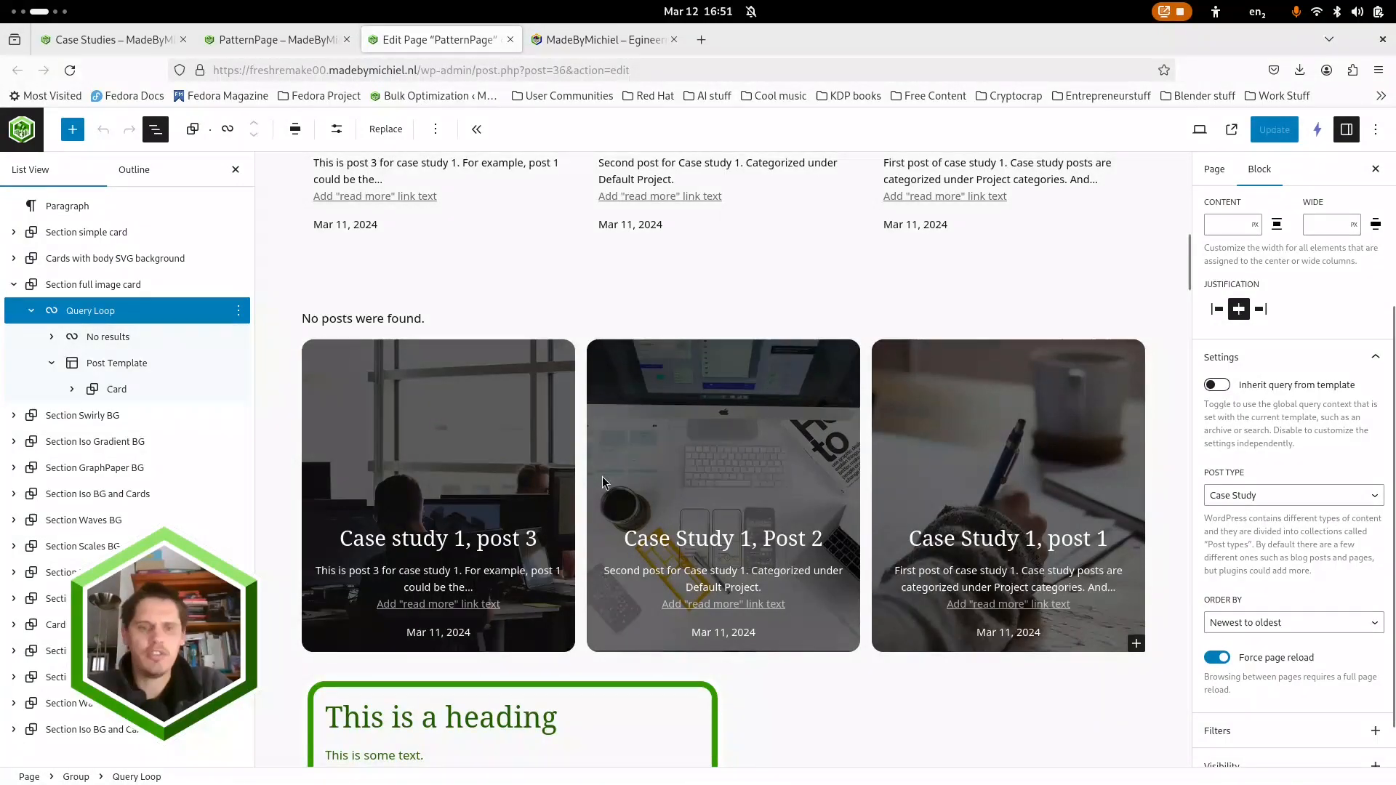
Step: Expand the Card, Cover and Row blocks inside the Post Template to examine the full image card's structure
{"action": "scroll", "coordinate": [601, 477], "scroll_direction": "down", "scroll_amount": 6}
{"action": "scroll", "coordinate": [519, 404], "scroll_direction": "down", "scroll_amount": 1}
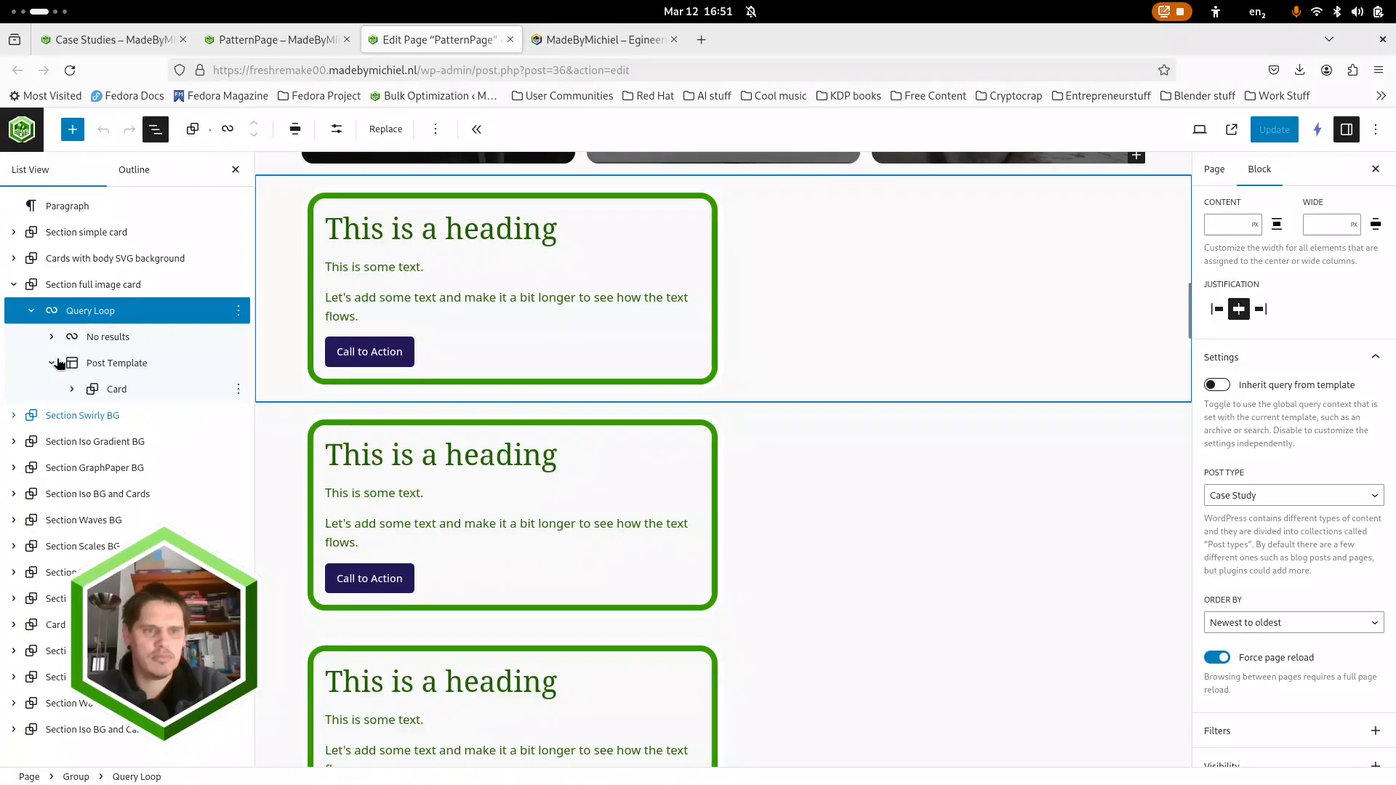
{"action": "left_click", "coordinate": [72, 393]}
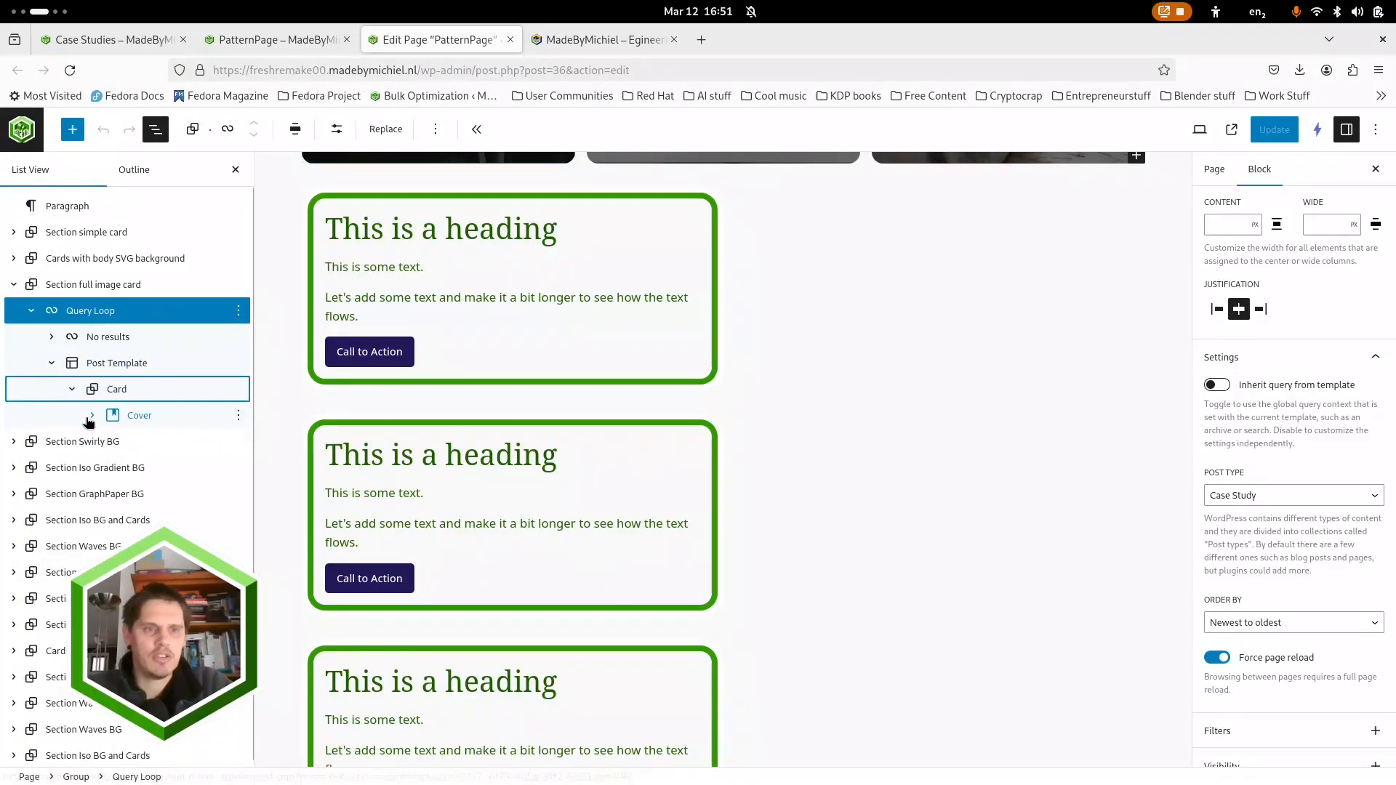
{"action": "left_click", "coordinate": [92, 415]}
{"action": "scroll", "coordinate": [666, 414], "scroll_direction": "up", "scroll_amount": 6}
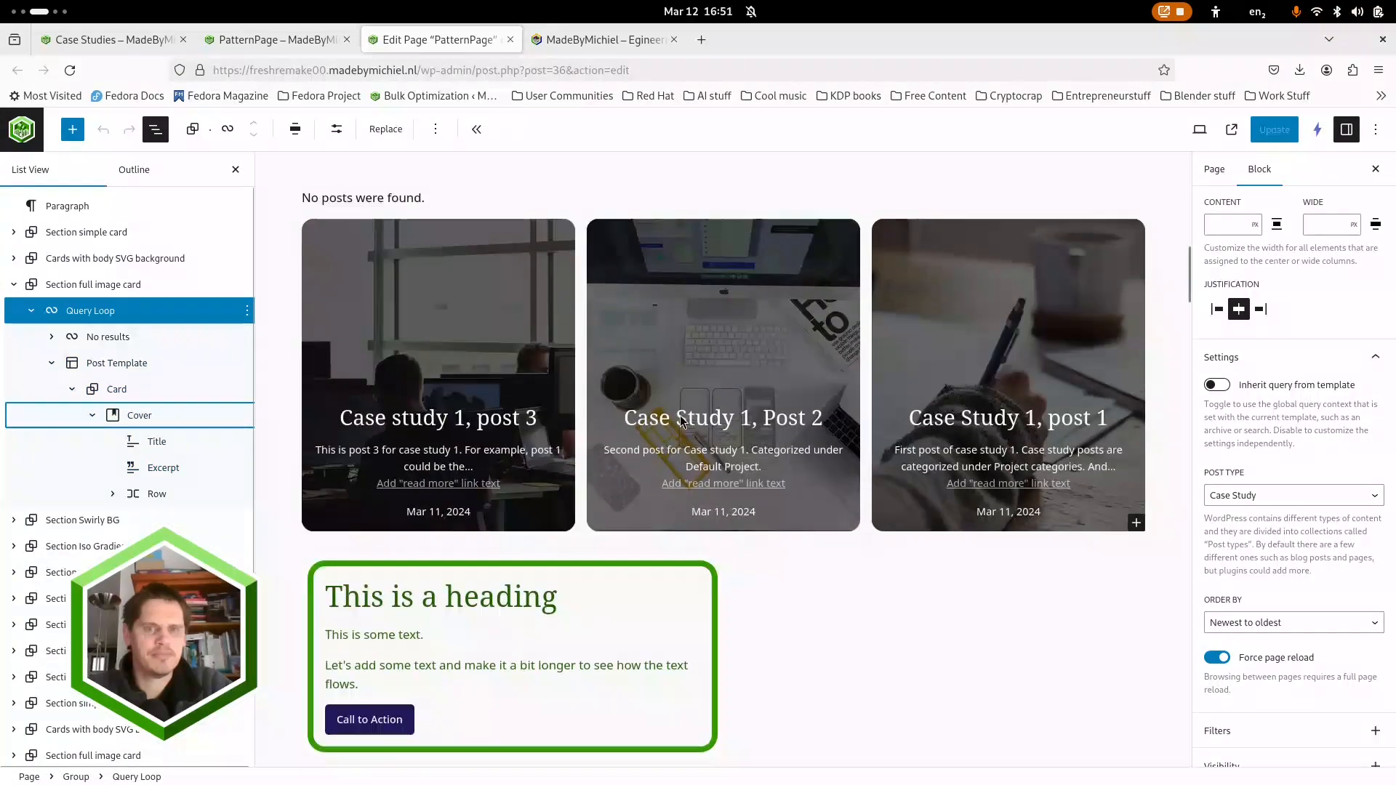
{"action": "left_click", "coordinate": [138, 415]}
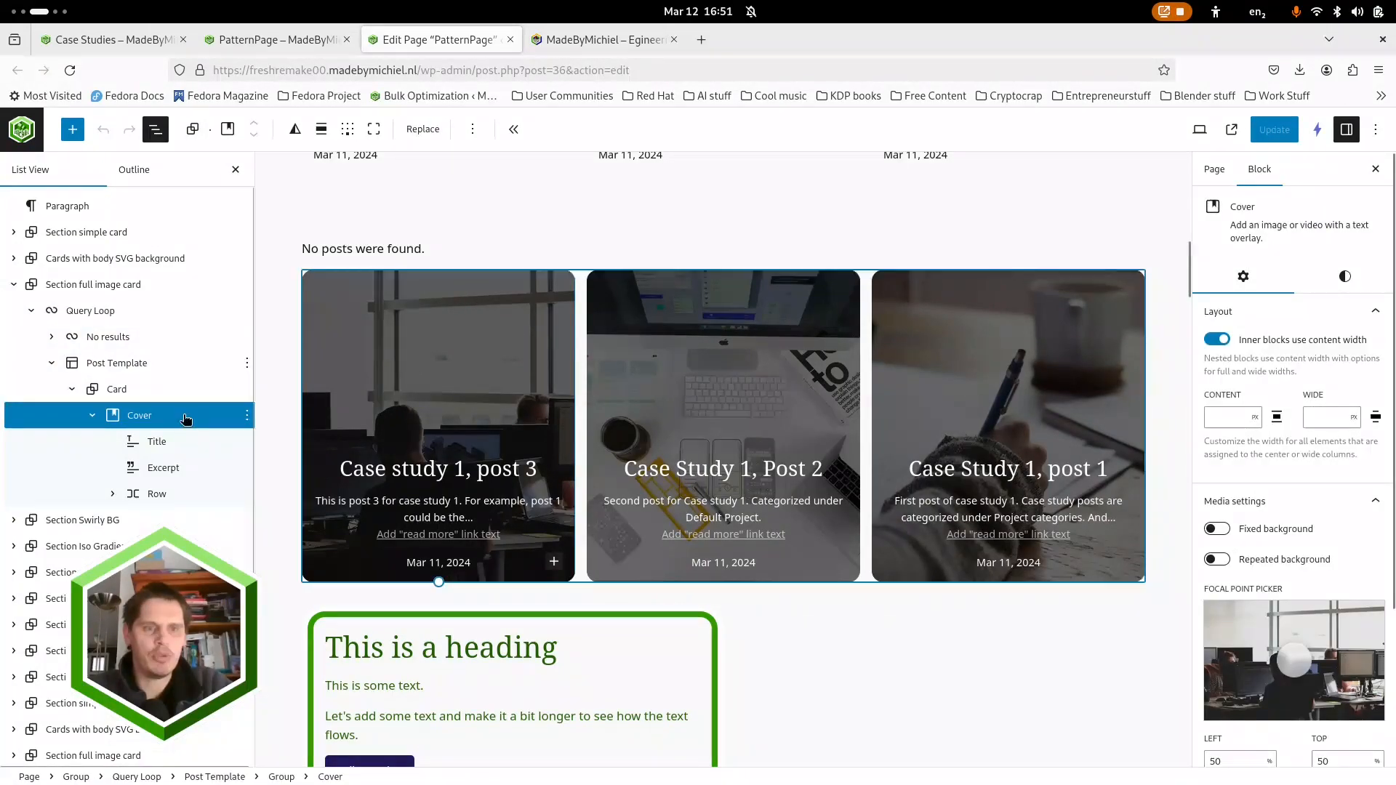
{"action": "left_click", "coordinate": [113, 494]}
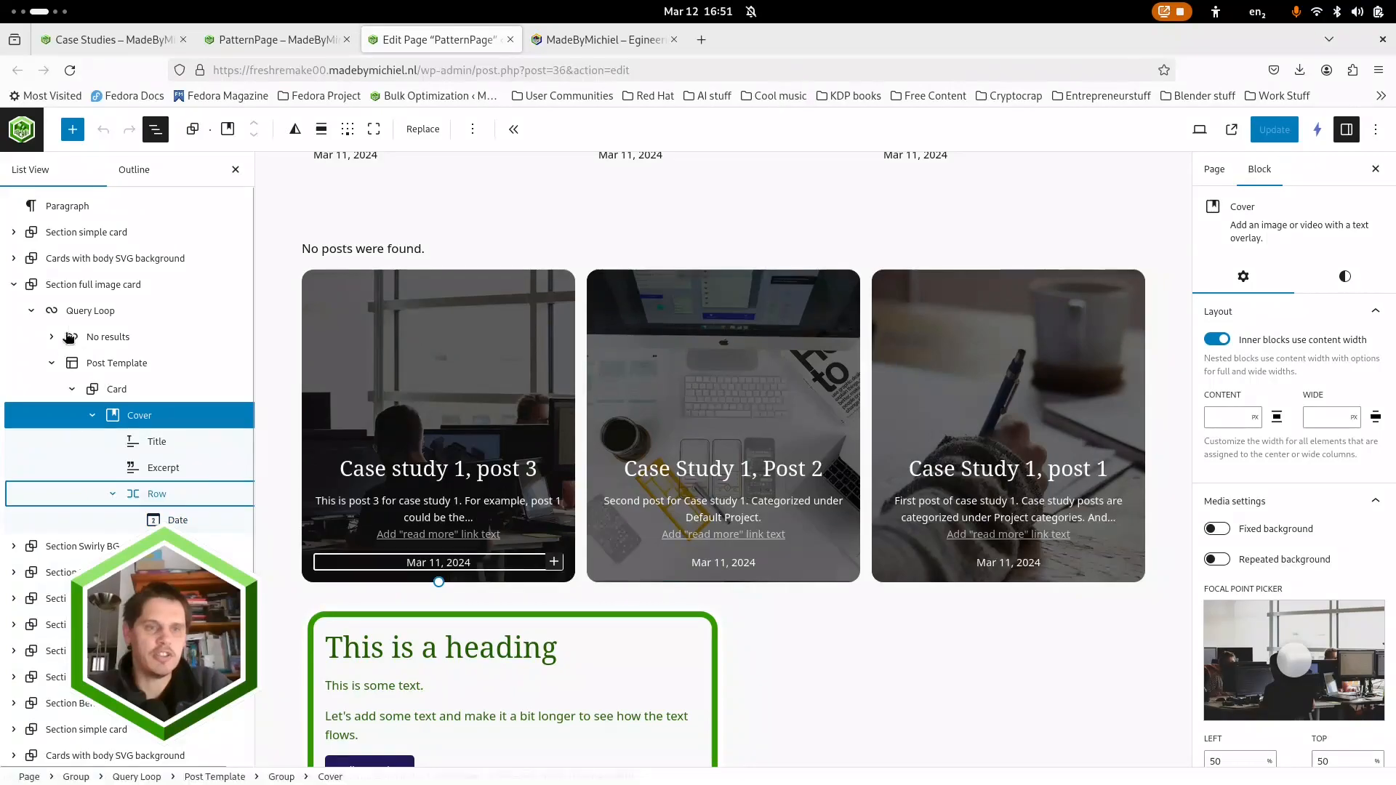
Step: Expand the first Section Waves BG and its Columns, Column and Column Card Border to examine the Column Card group
{"action": "scroll", "coordinate": [73, 436], "scroll_direction": "down", "scroll_amount": 3}
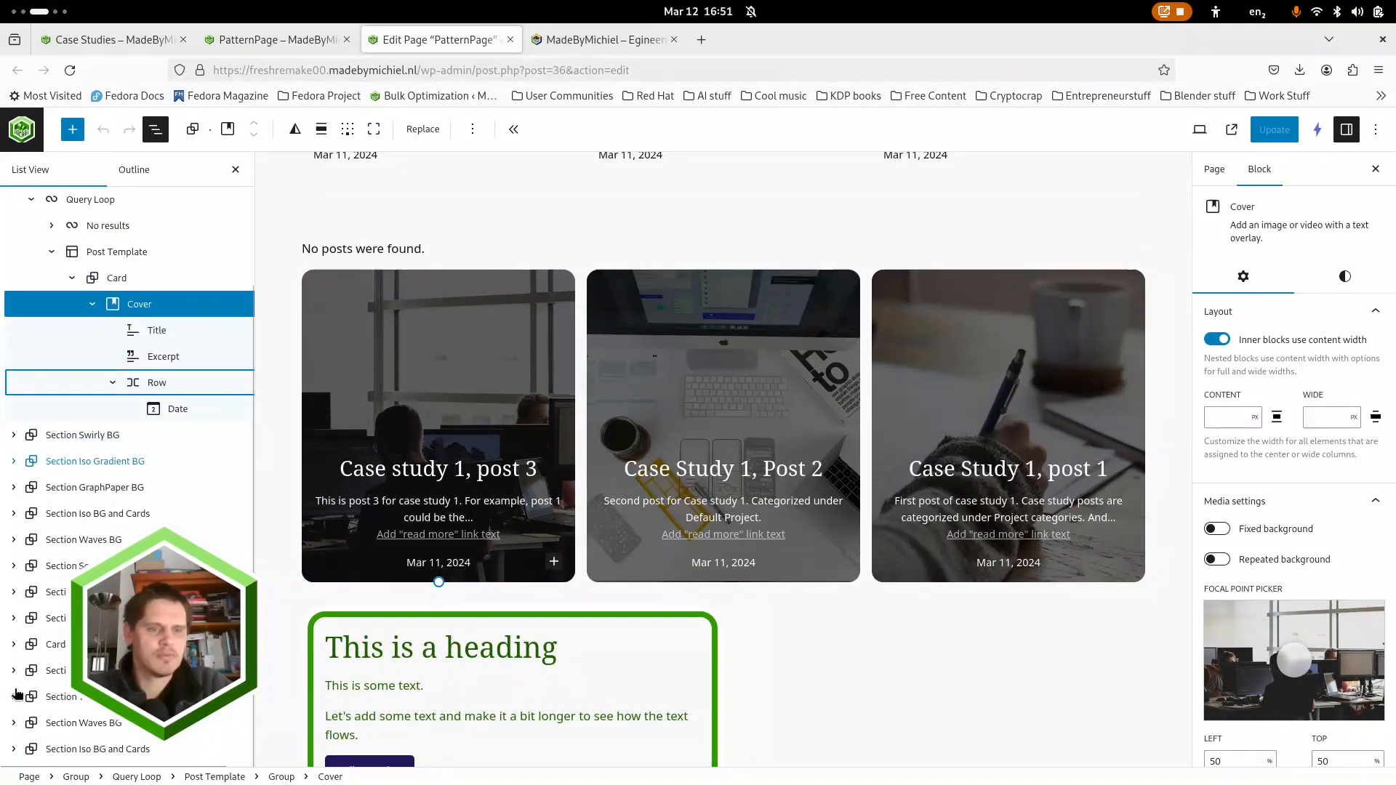
{"action": "left_click", "coordinate": [16, 561]}
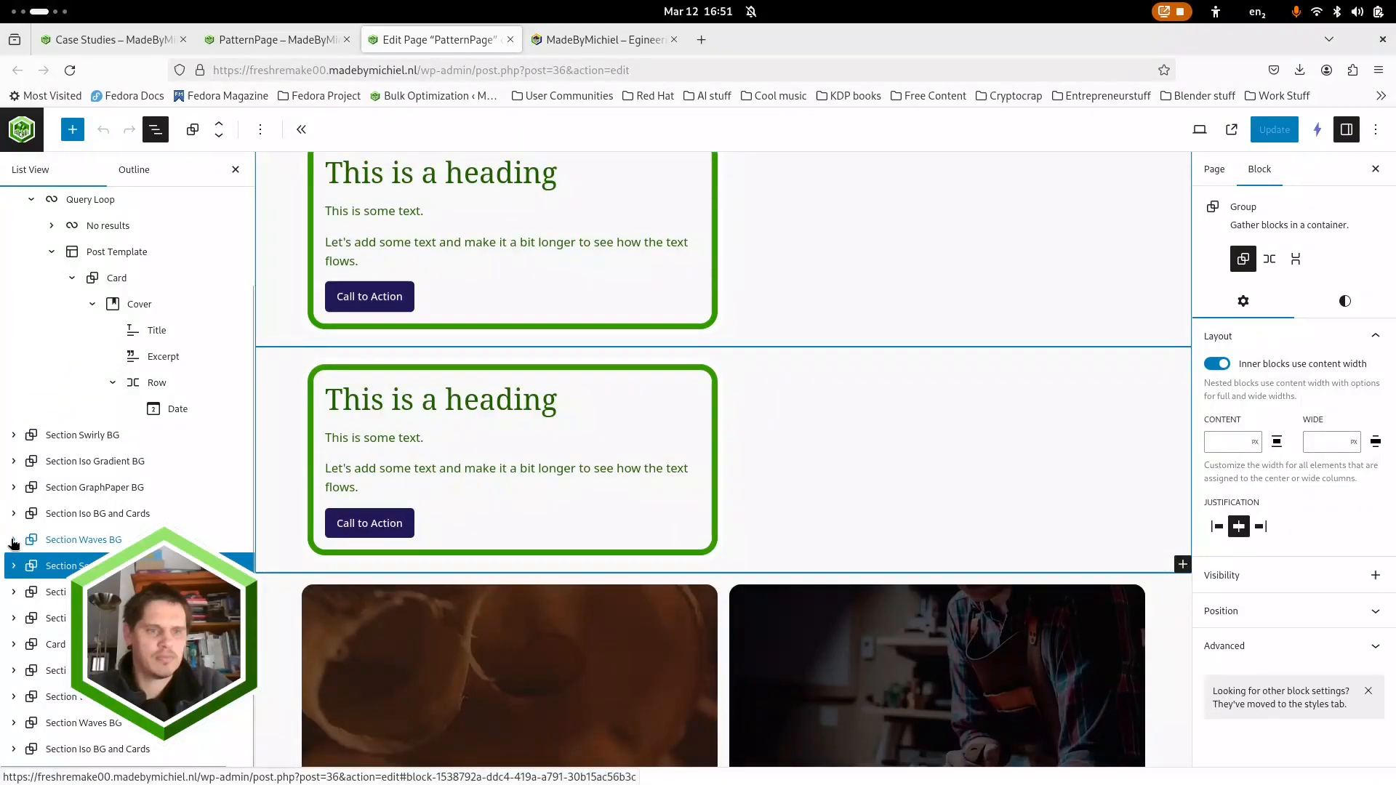
{"action": "left_click", "coordinate": [14, 539]}
{"action": "left_click", "coordinate": [33, 568]}
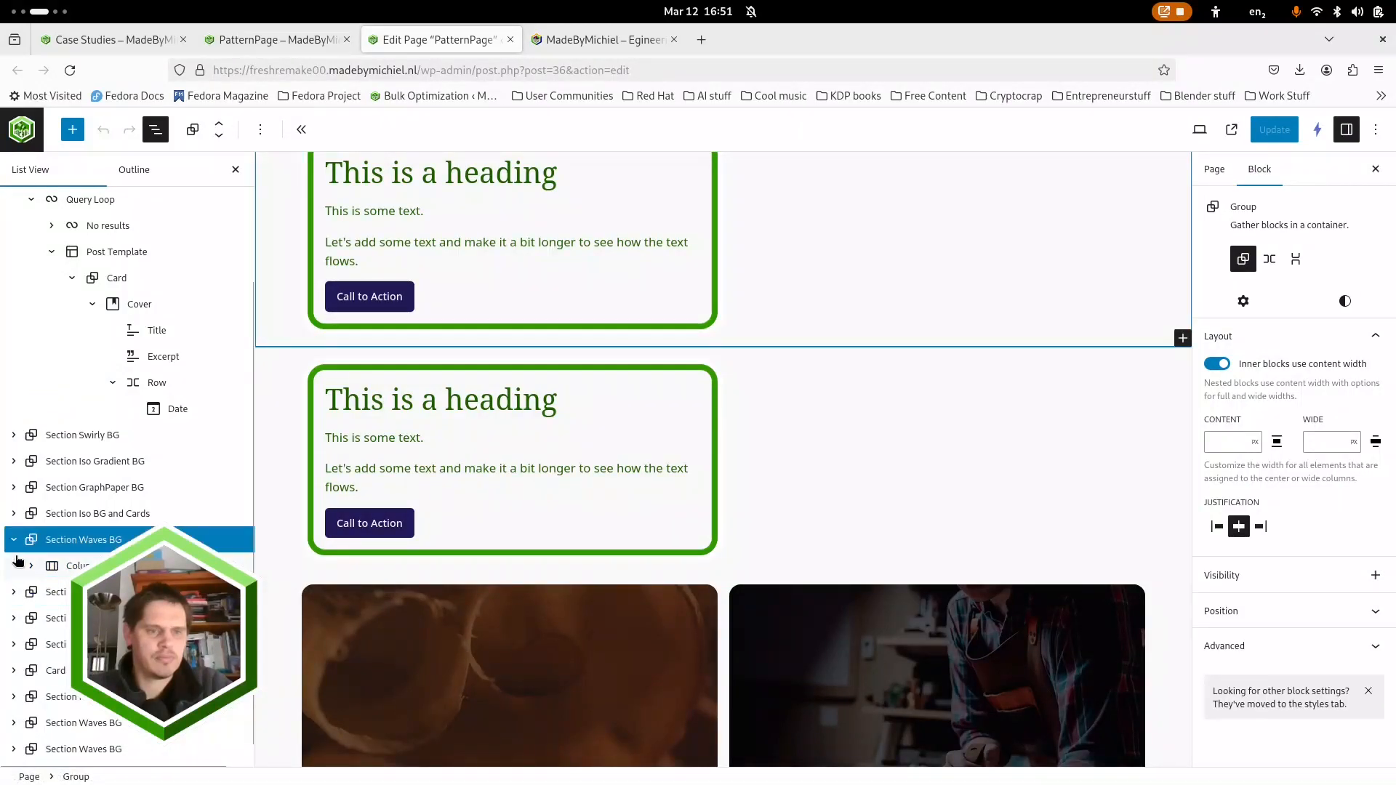
{"action": "left_click", "coordinate": [51, 591]}
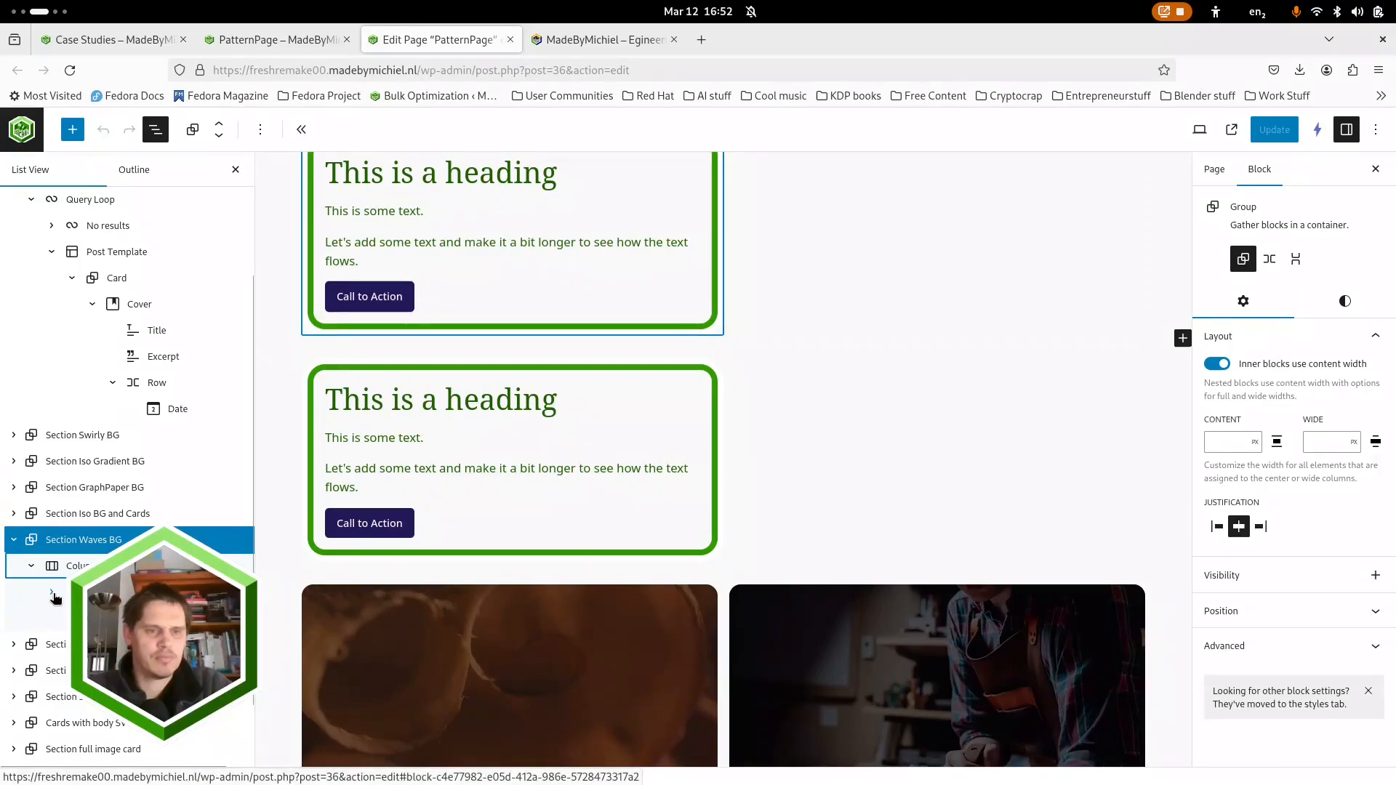
{"action": "left_click", "coordinate": [95, 618]}
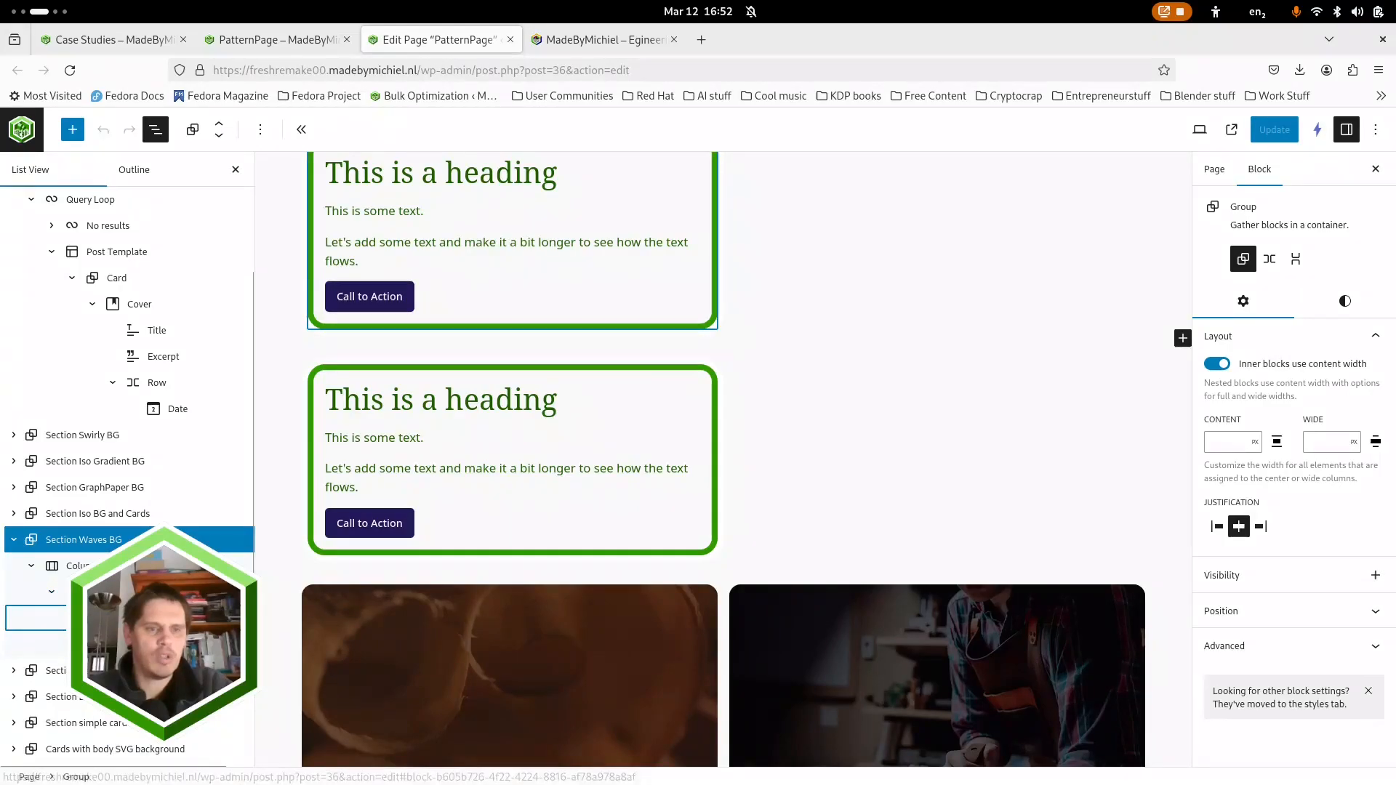
{"action": "left_click", "coordinate": [72, 618]}
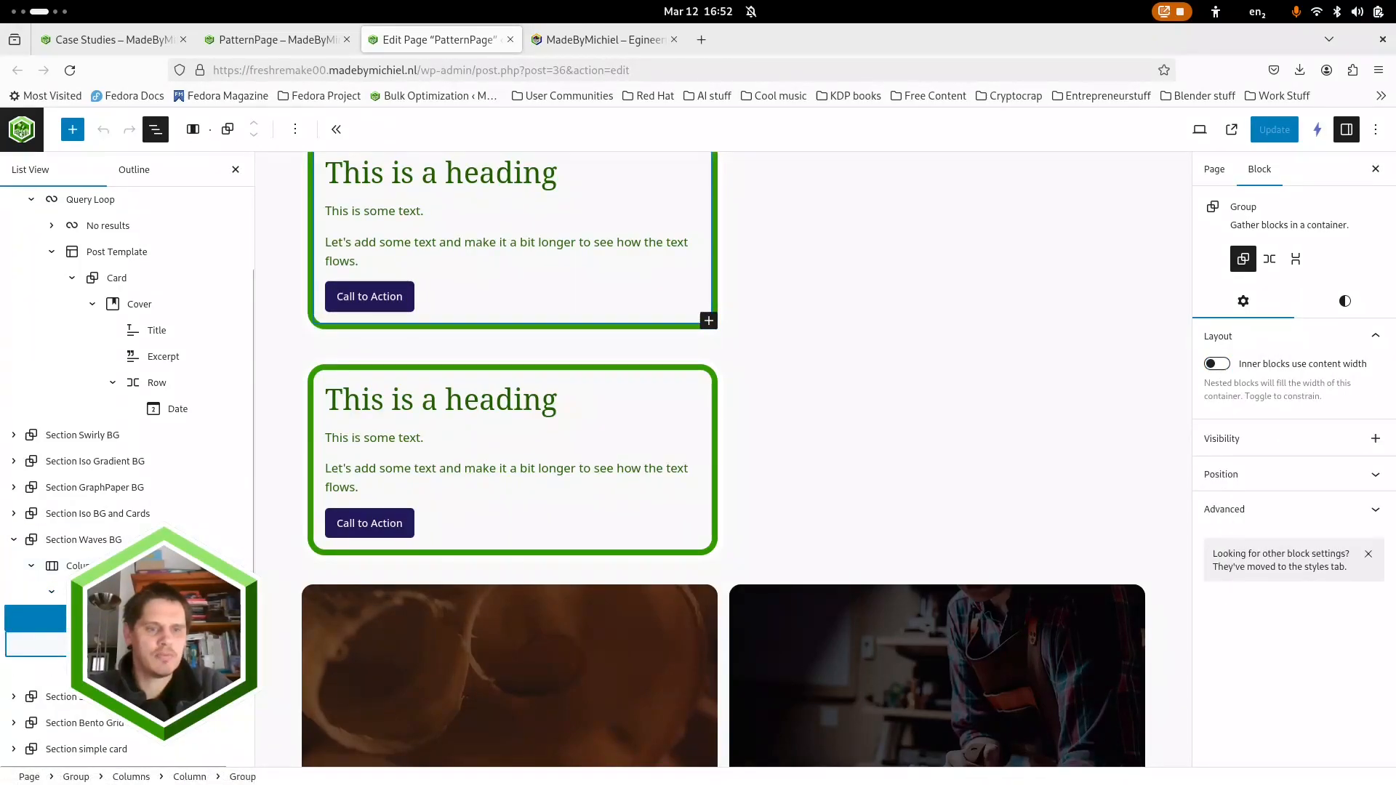
{"action": "left_click", "coordinate": [1216, 364]}
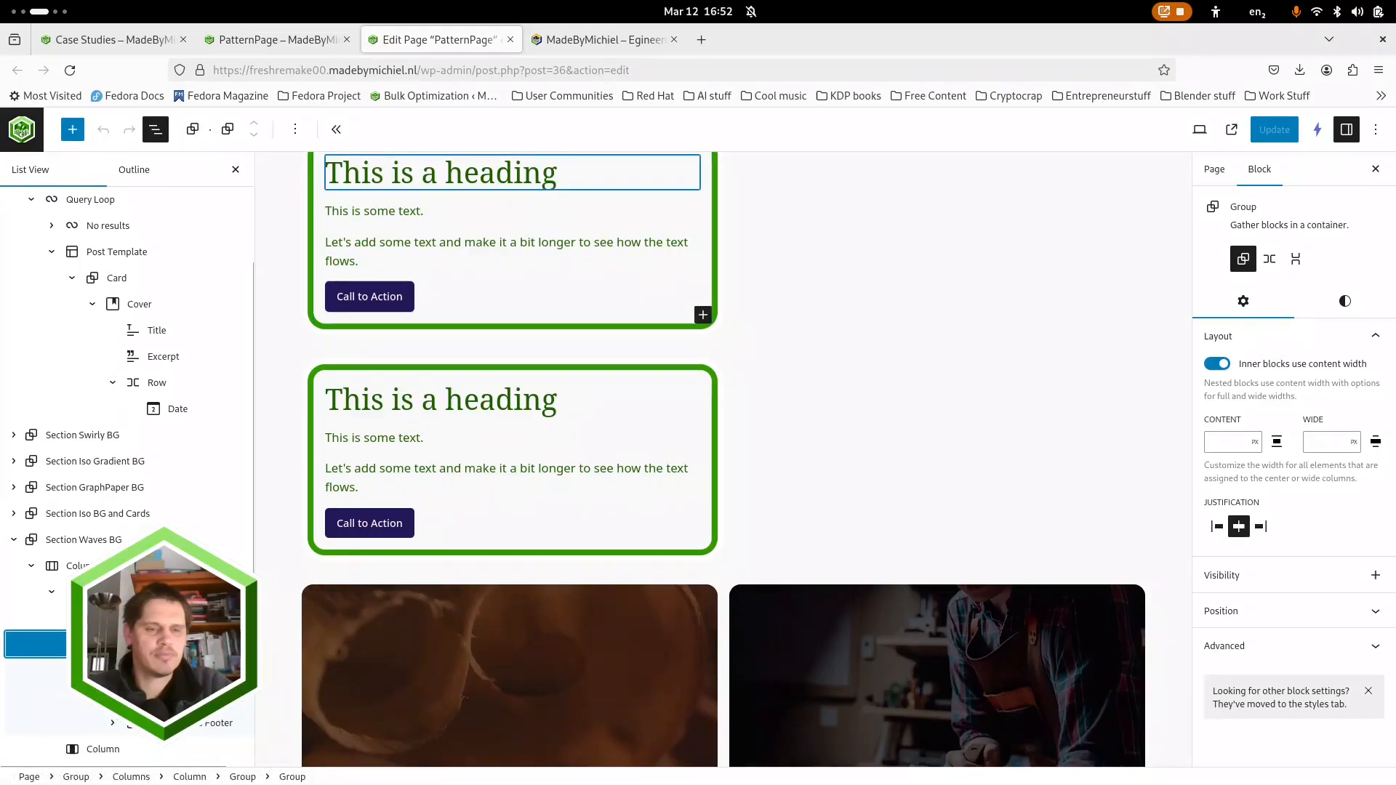
Step: Expand the Column Card's header, body and footer groups to examine the blocks each contains
{"action": "left_click", "coordinate": [113, 513]}
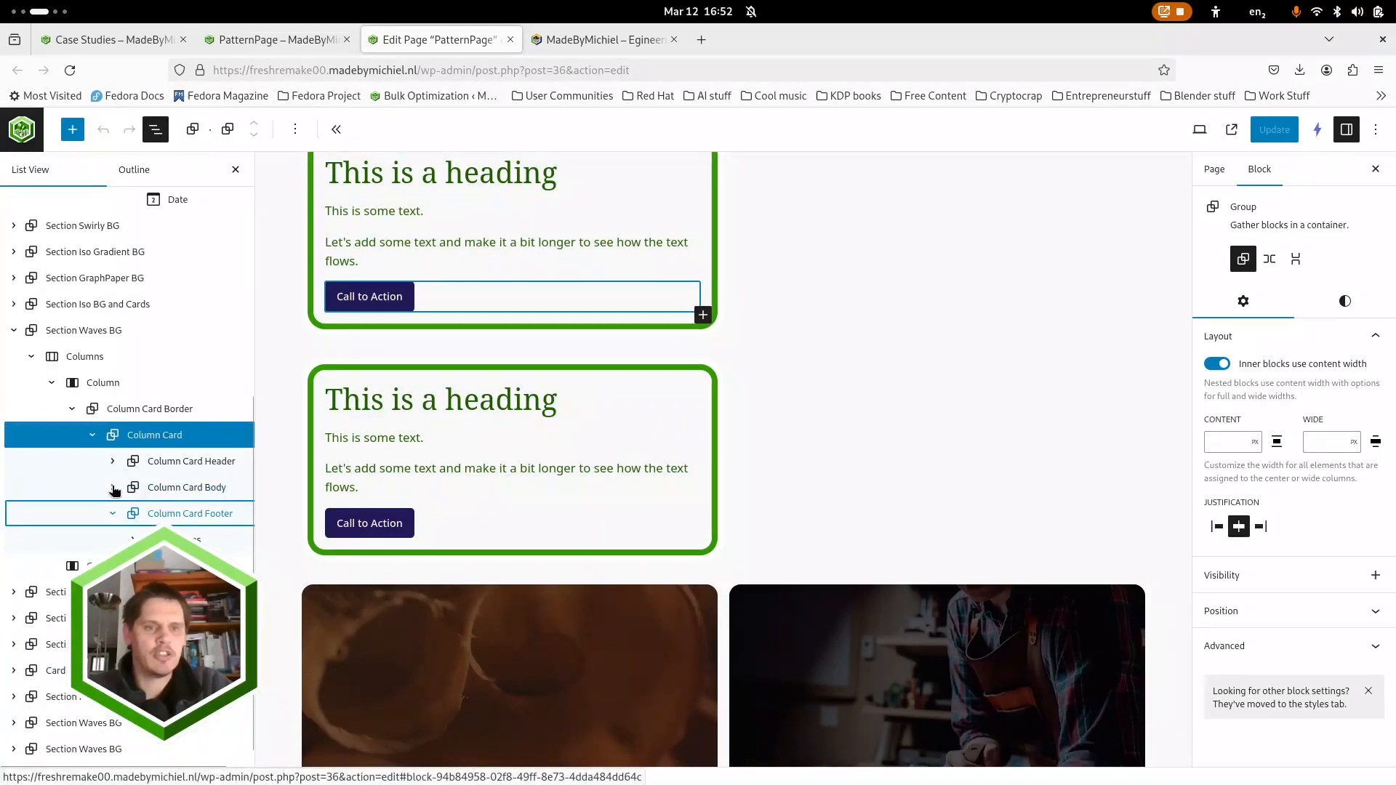
{"action": "left_click", "coordinate": [113, 487]}
{"action": "left_click", "coordinate": [113, 461]}
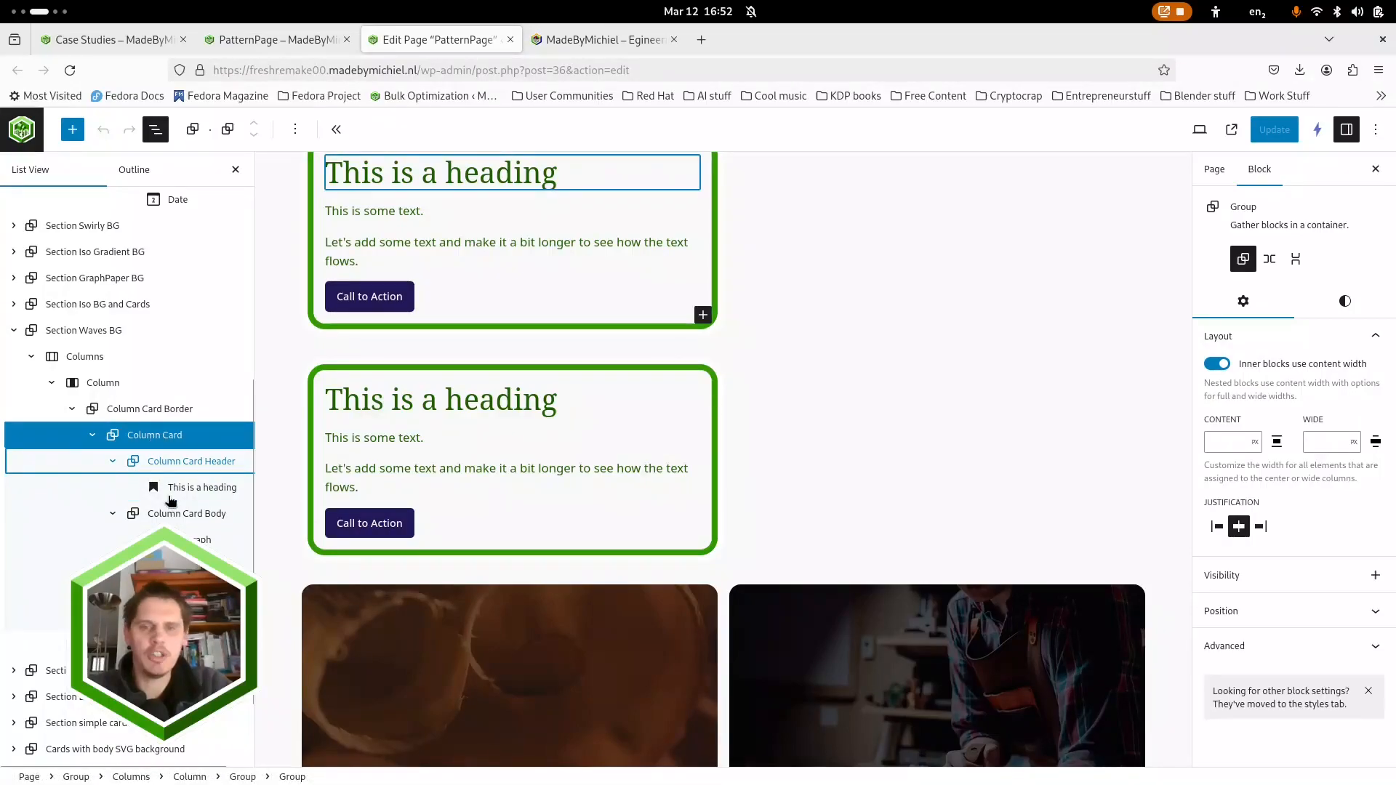
{"action": "scroll", "coordinate": [190, 536], "scroll_direction": "down", "scroll_amount": 3}
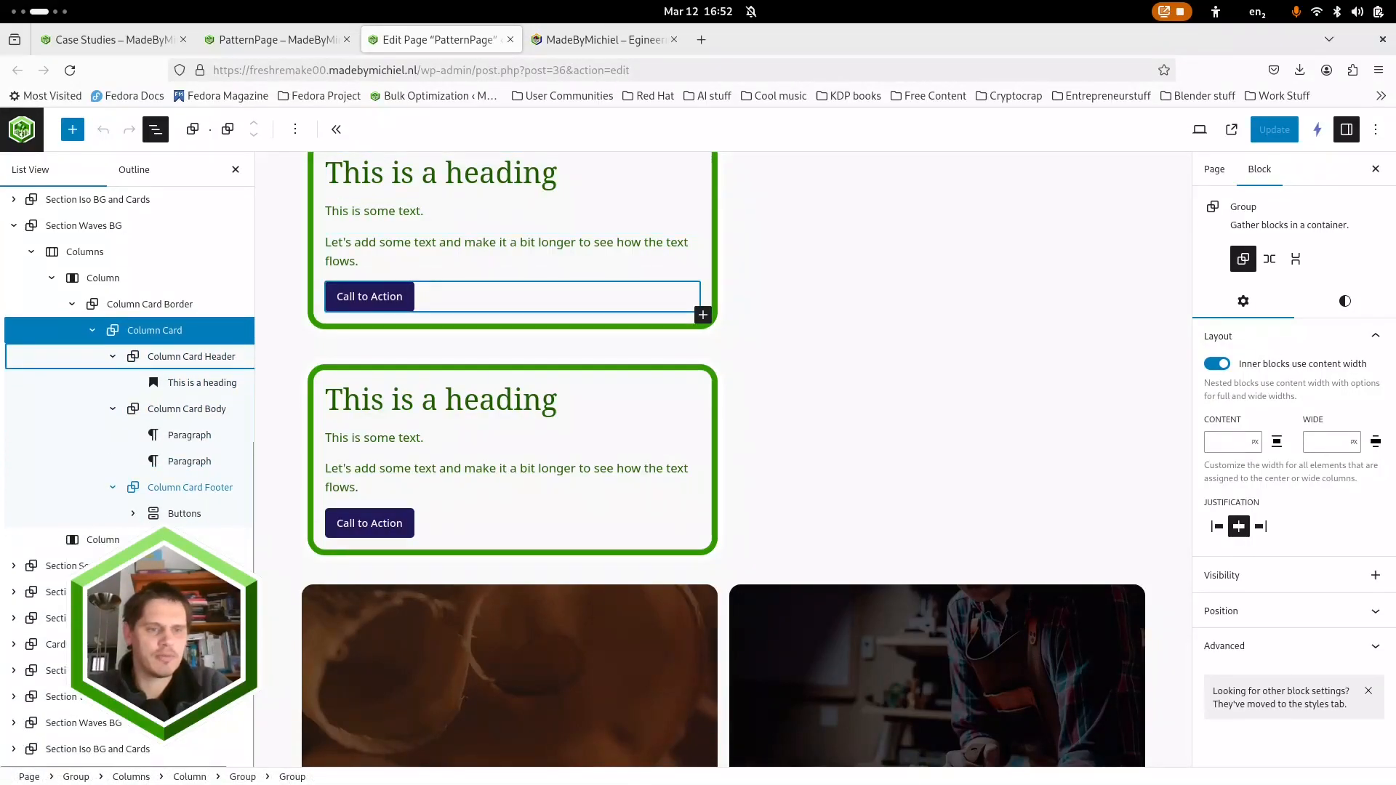
Step: Examine Section Bento Grid on the canvas and expand its three Columns blocks and the first column's nested blocks
{"action": "scroll", "coordinate": [906, 536], "scroll_direction": "down", "scroll_amount": 10}
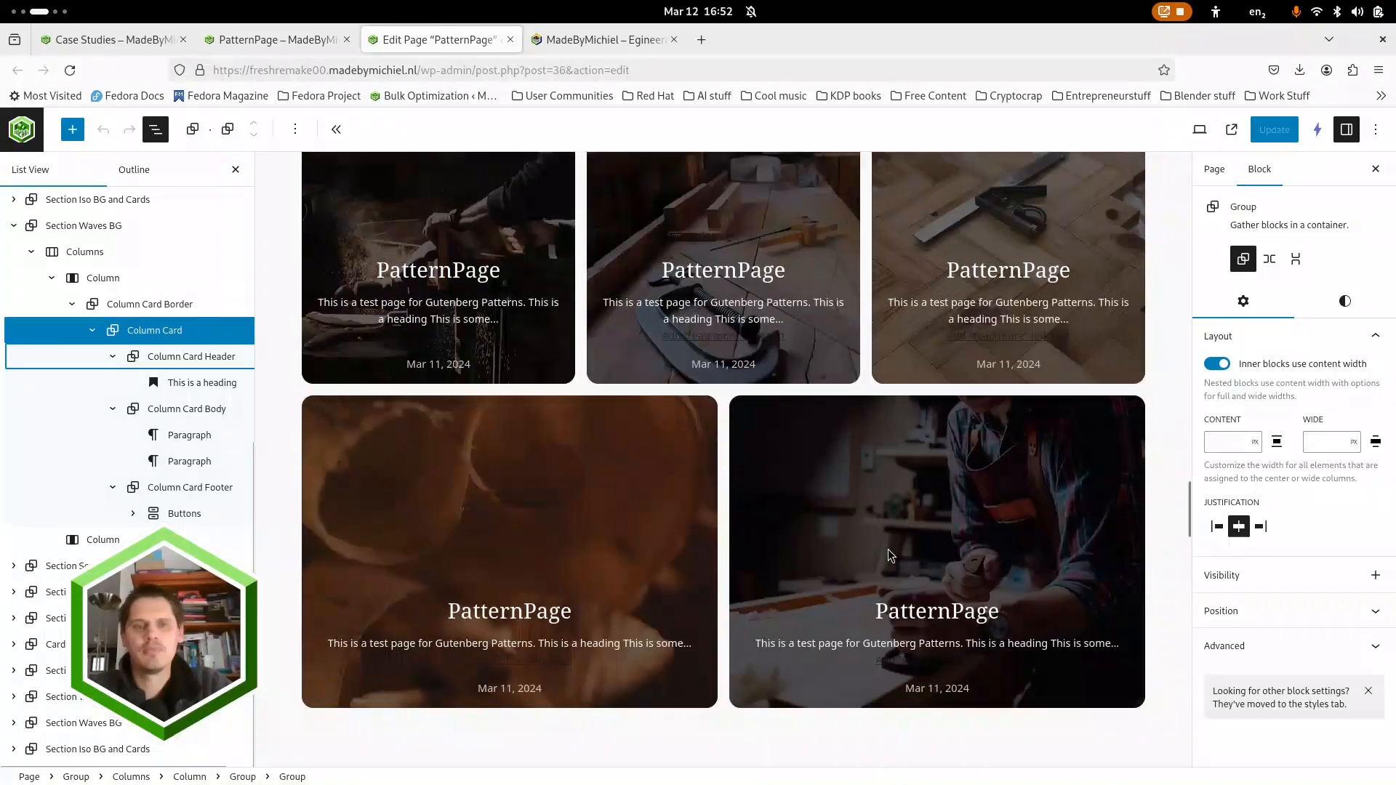
{"action": "scroll", "coordinate": [888, 551], "scroll_direction": "up", "scroll_amount": 2}
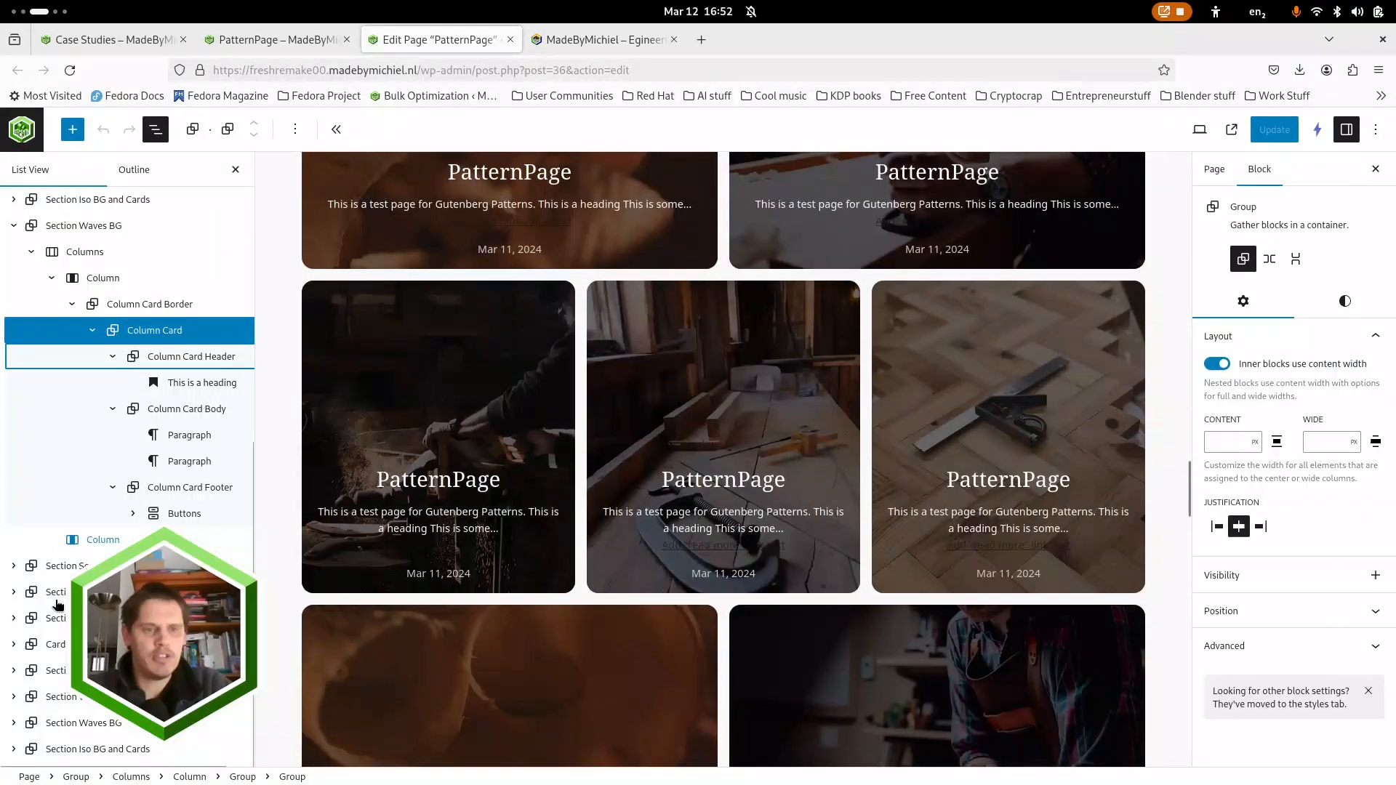
{"action": "left_click", "coordinate": [11, 594]}
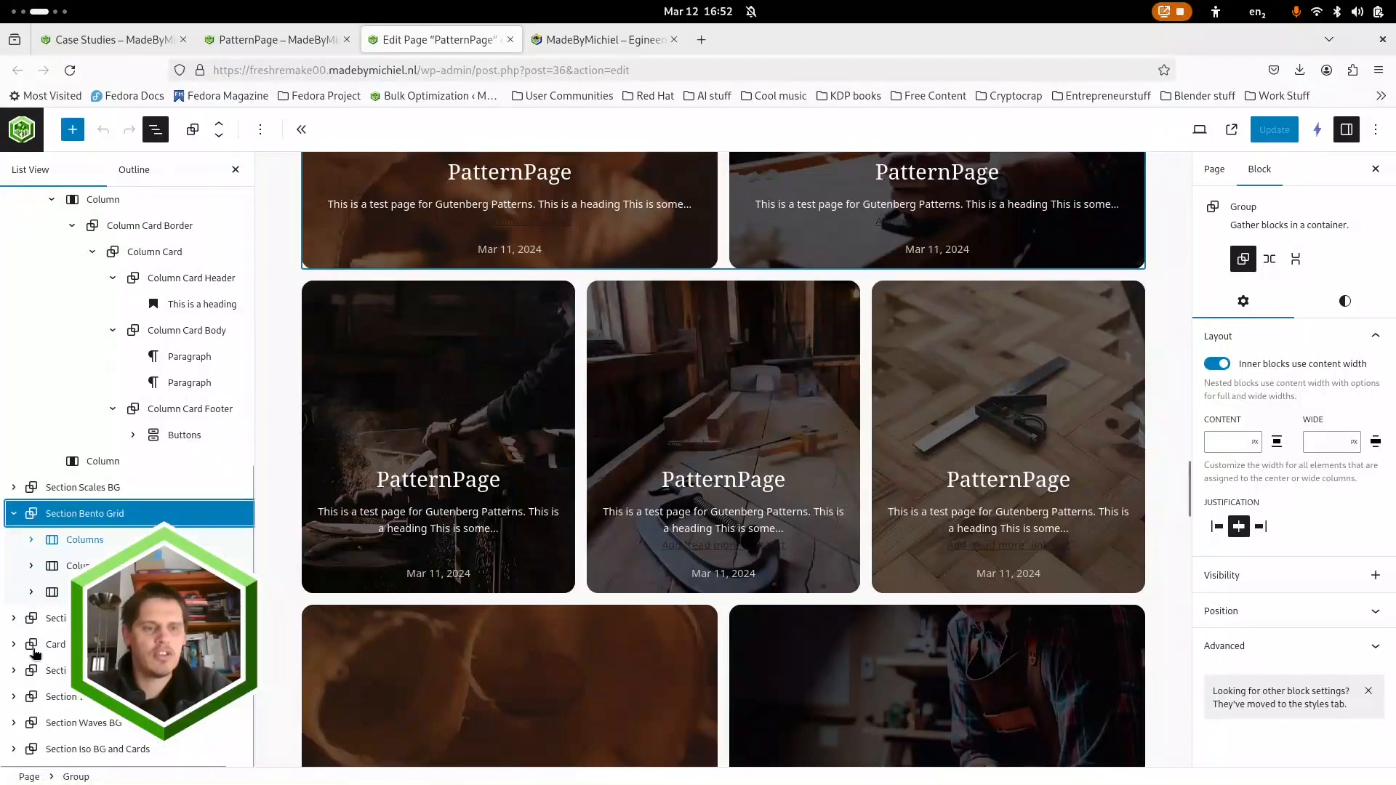
{"action": "left_click", "coordinate": [31, 591]}
{"action": "left_click", "coordinate": [30, 565]}
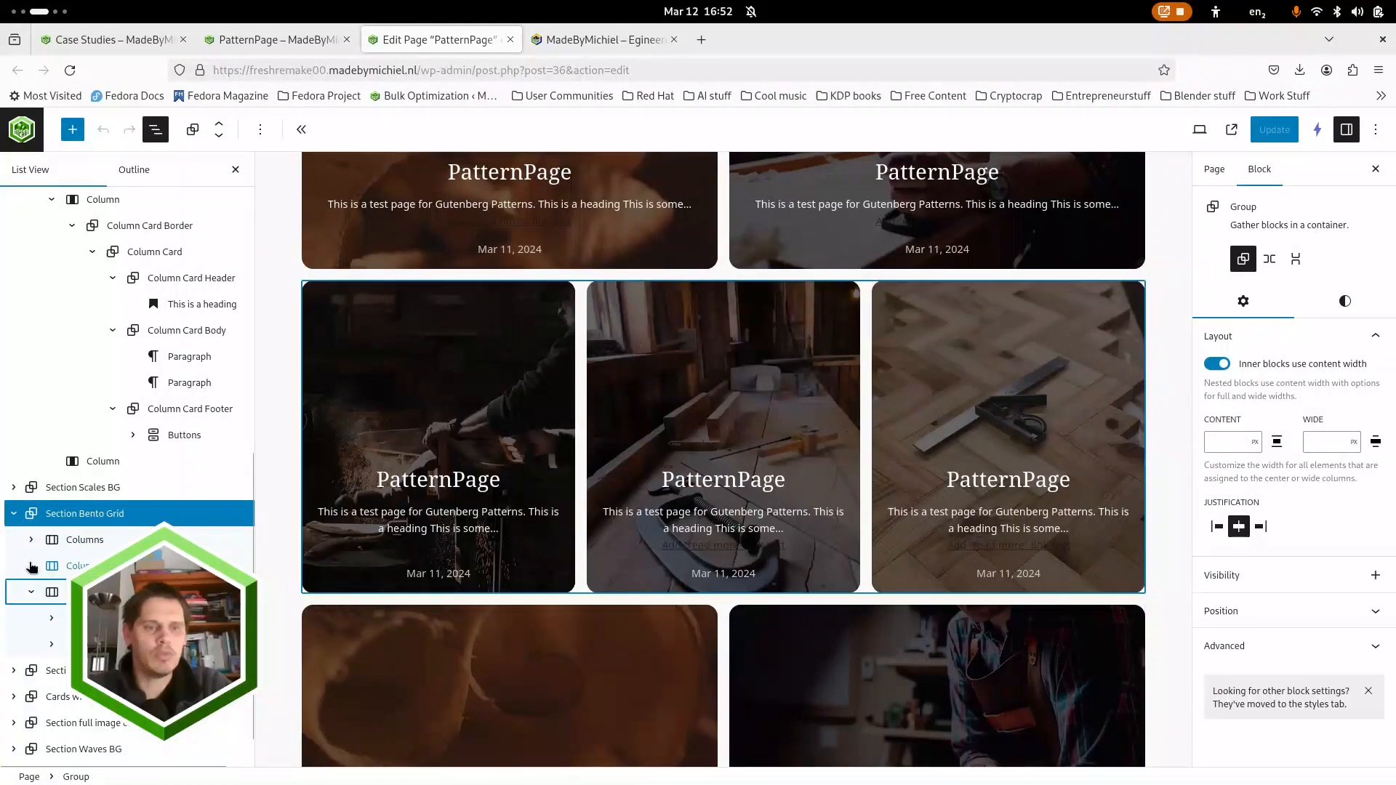
{"action": "left_click", "coordinate": [32, 540]}
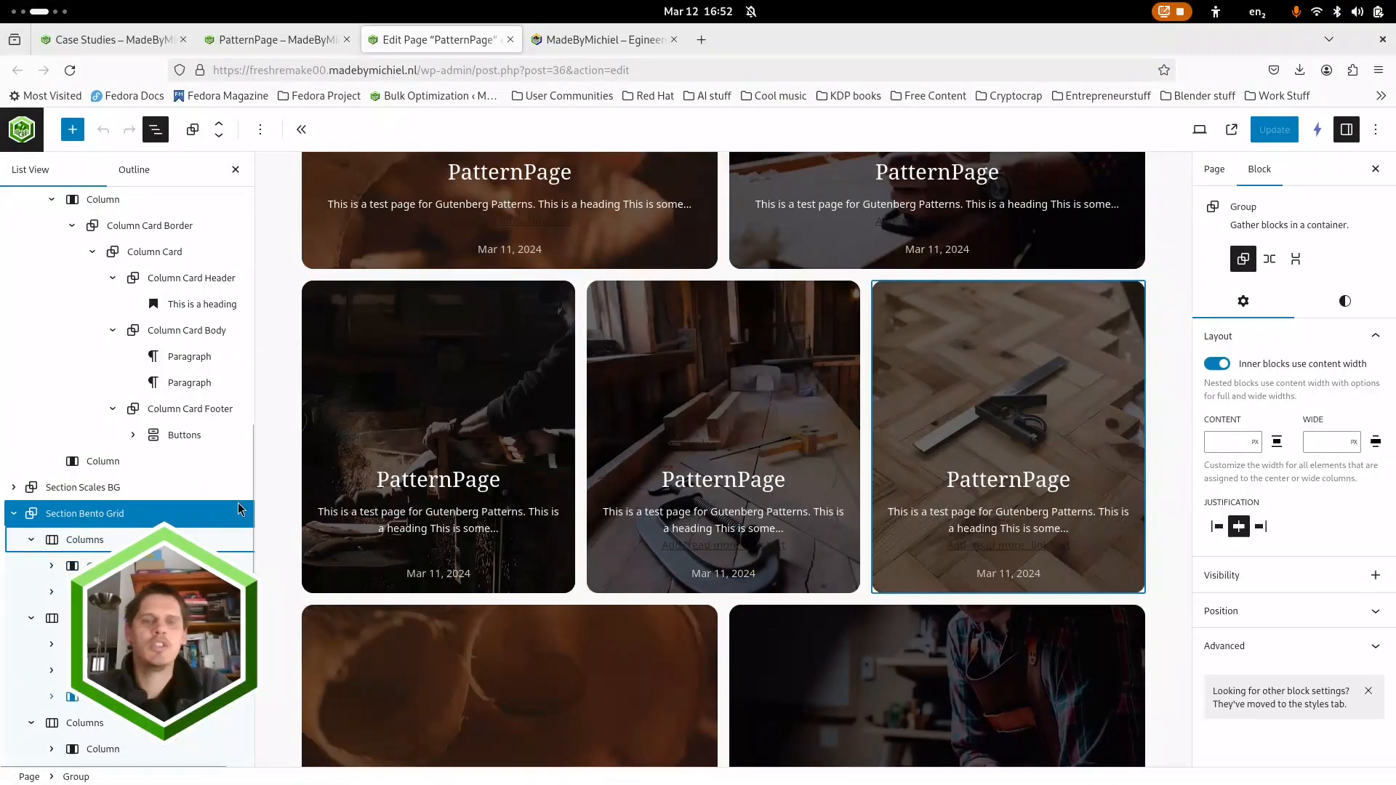
{"action": "left_click", "coordinate": [52, 566]}
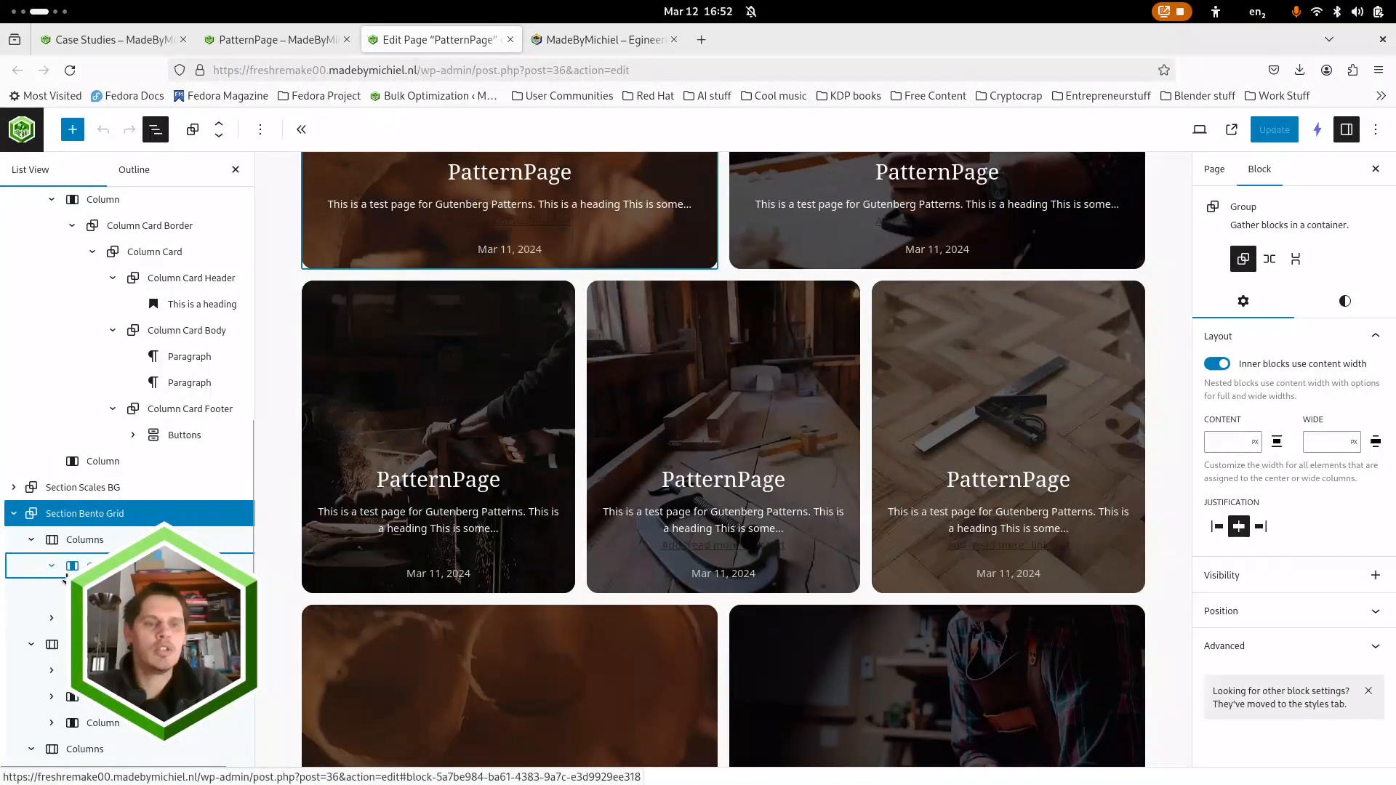
{"action": "left_click", "coordinate": [72, 592]}
{"action": "left_click", "coordinate": [92, 617]}
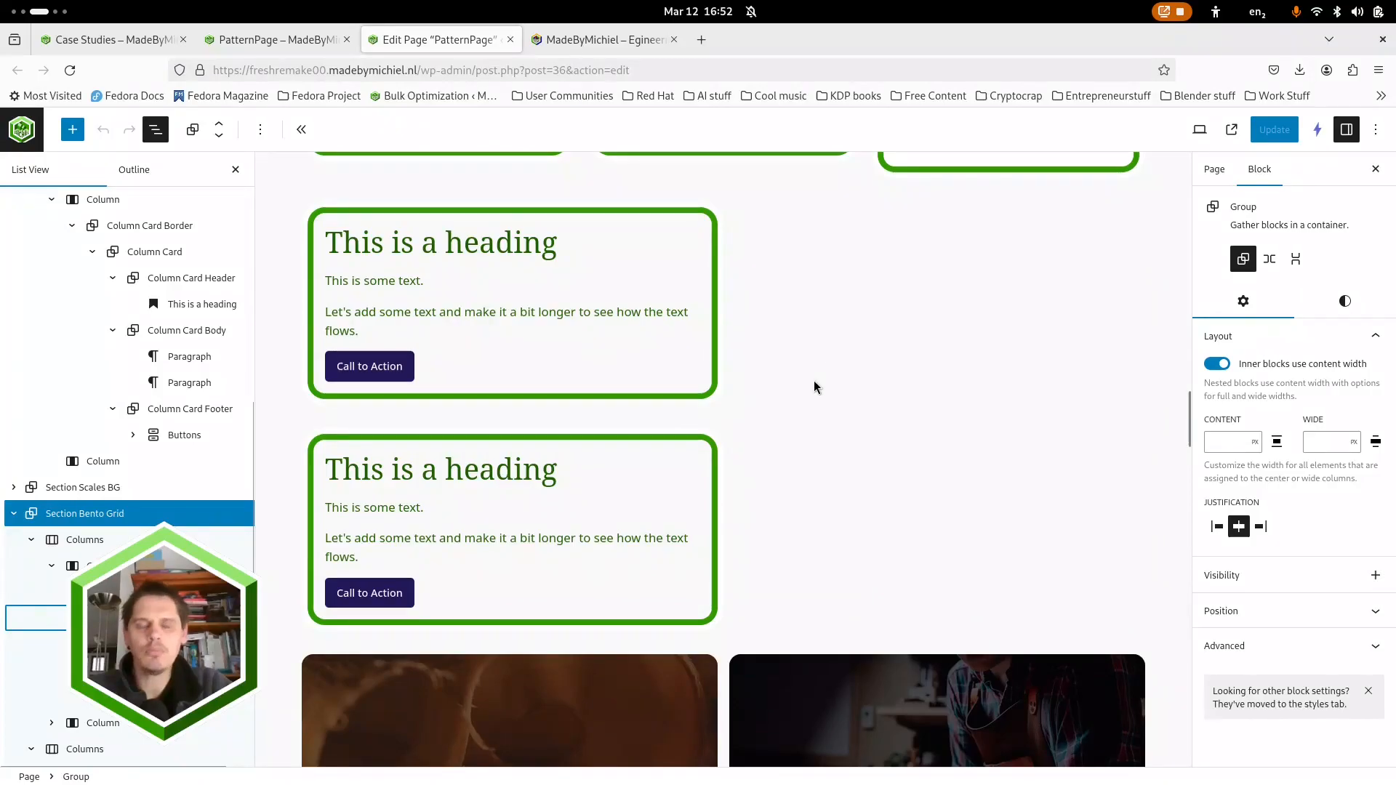
Step: Insert an Image block into the empty column of the Section Waves BG just above Section Iso BG and Cards
{"action": "left_click", "coordinate": [836, 383]}
{"action": "scroll", "coordinate": [827, 384], "scroll_direction": "down", "scroll_amount": 5}
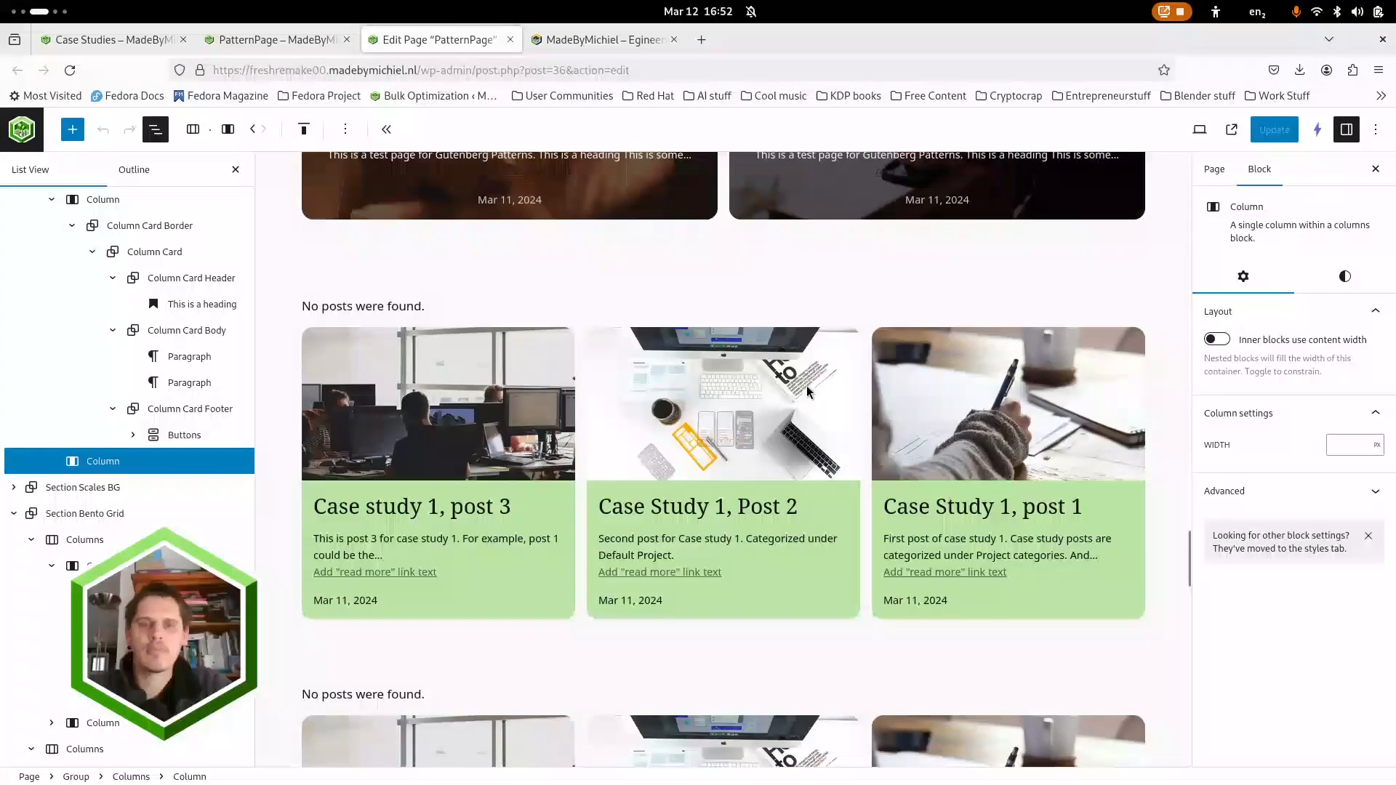
{"action": "scroll", "coordinate": [805, 385], "scroll_direction": "down", "scroll_amount": 2}
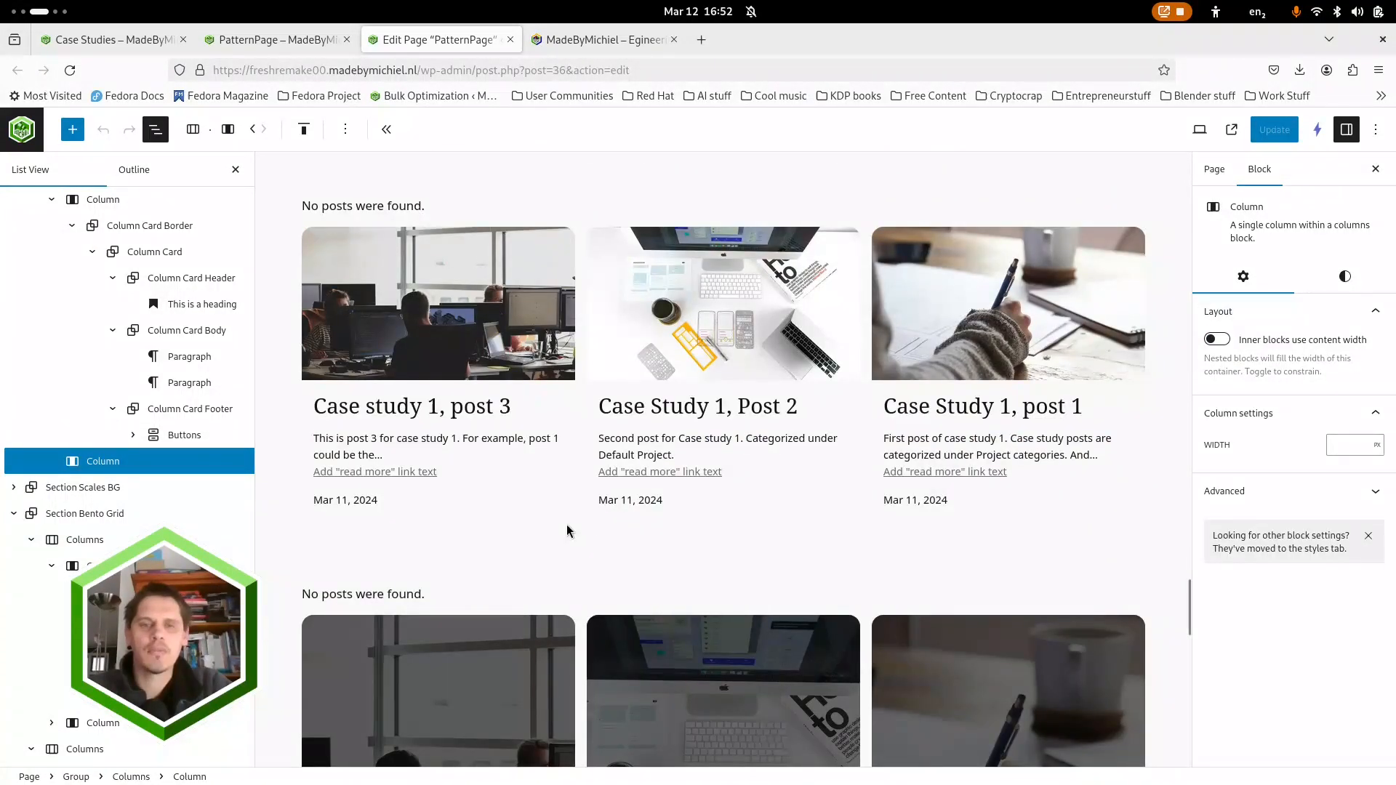
{"action": "scroll", "coordinate": [572, 509], "scroll_direction": "down", "scroll_amount": 4}
{"action": "scroll", "coordinate": [641, 637], "scroll_direction": "down", "scroll_amount": 5}
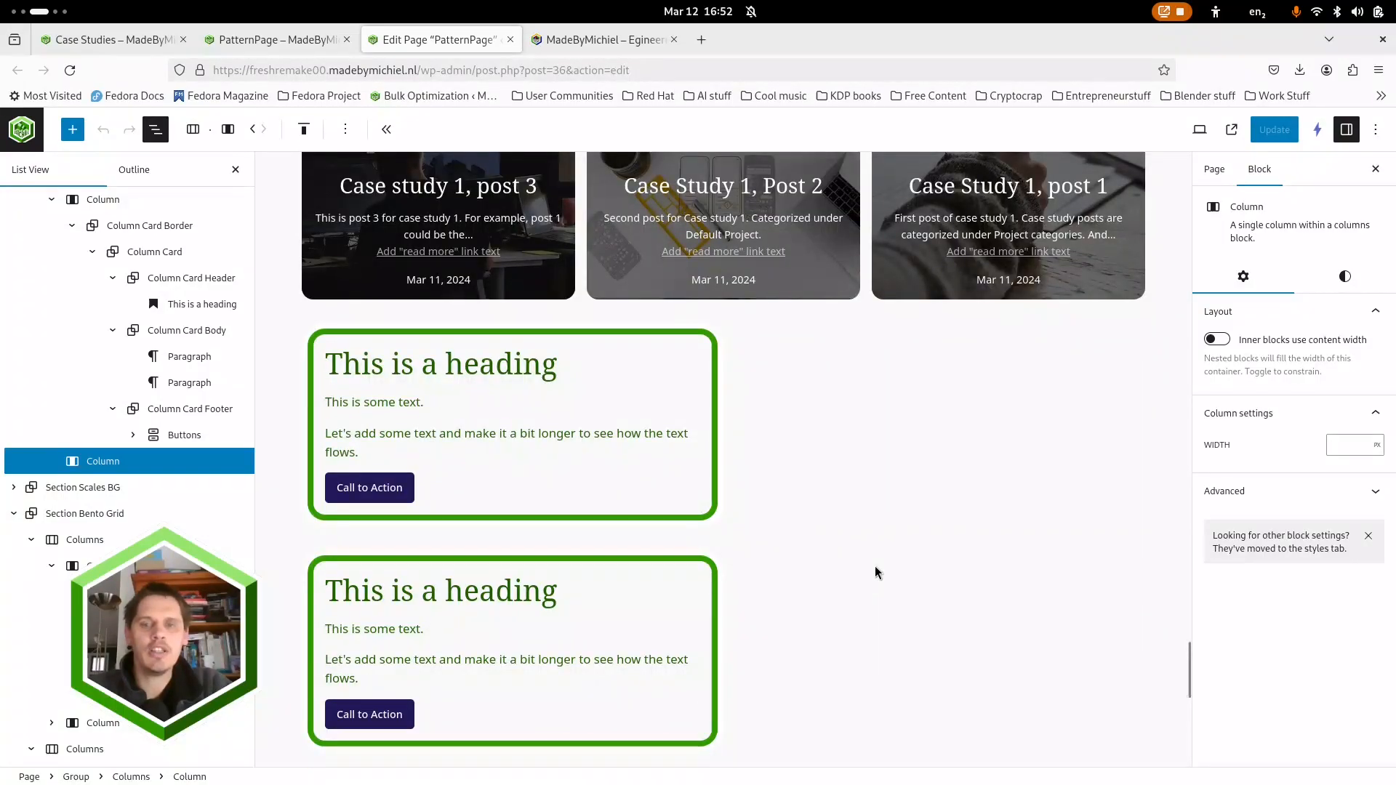
{"action": "left_click", "coordinate": [873, 650]}
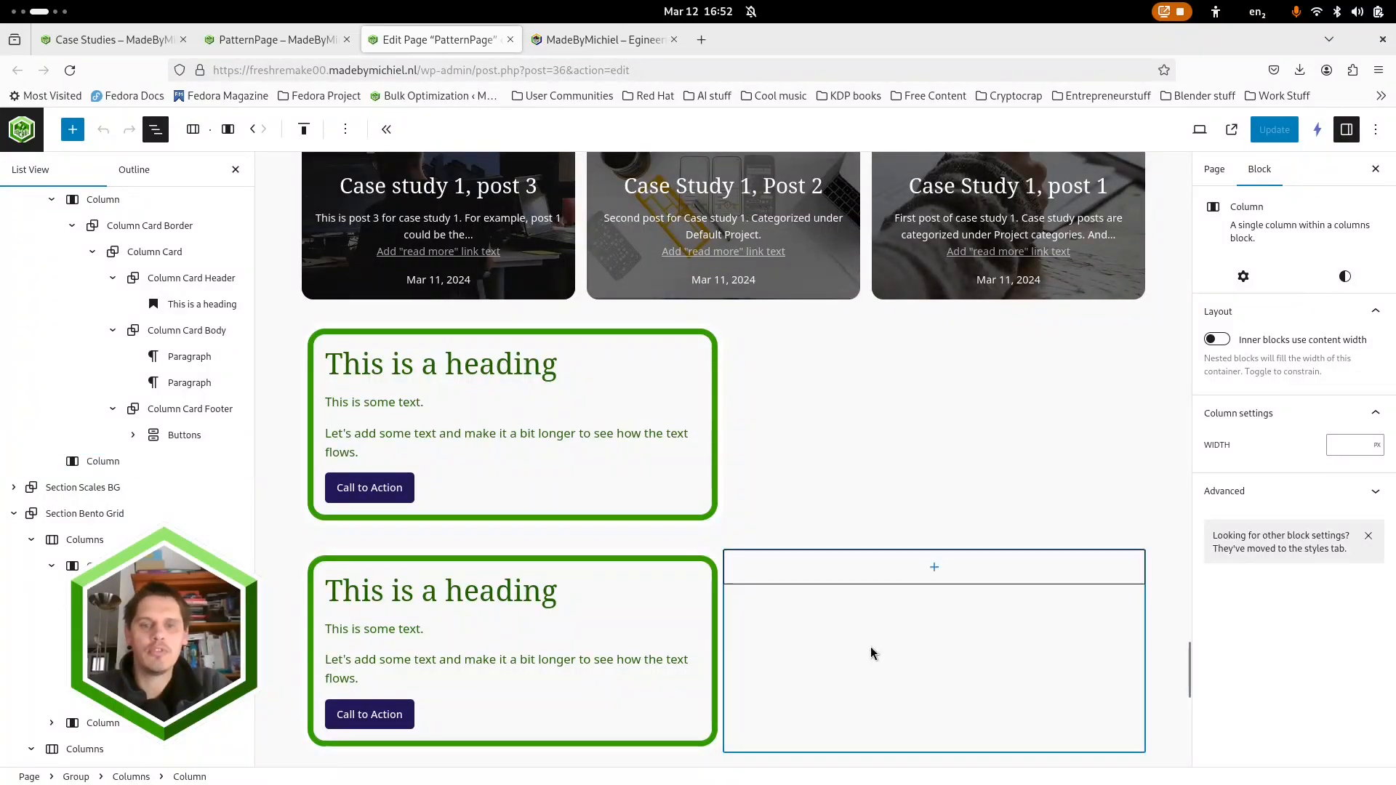
{"action": "left_click", "coordinate": [938, 568]}
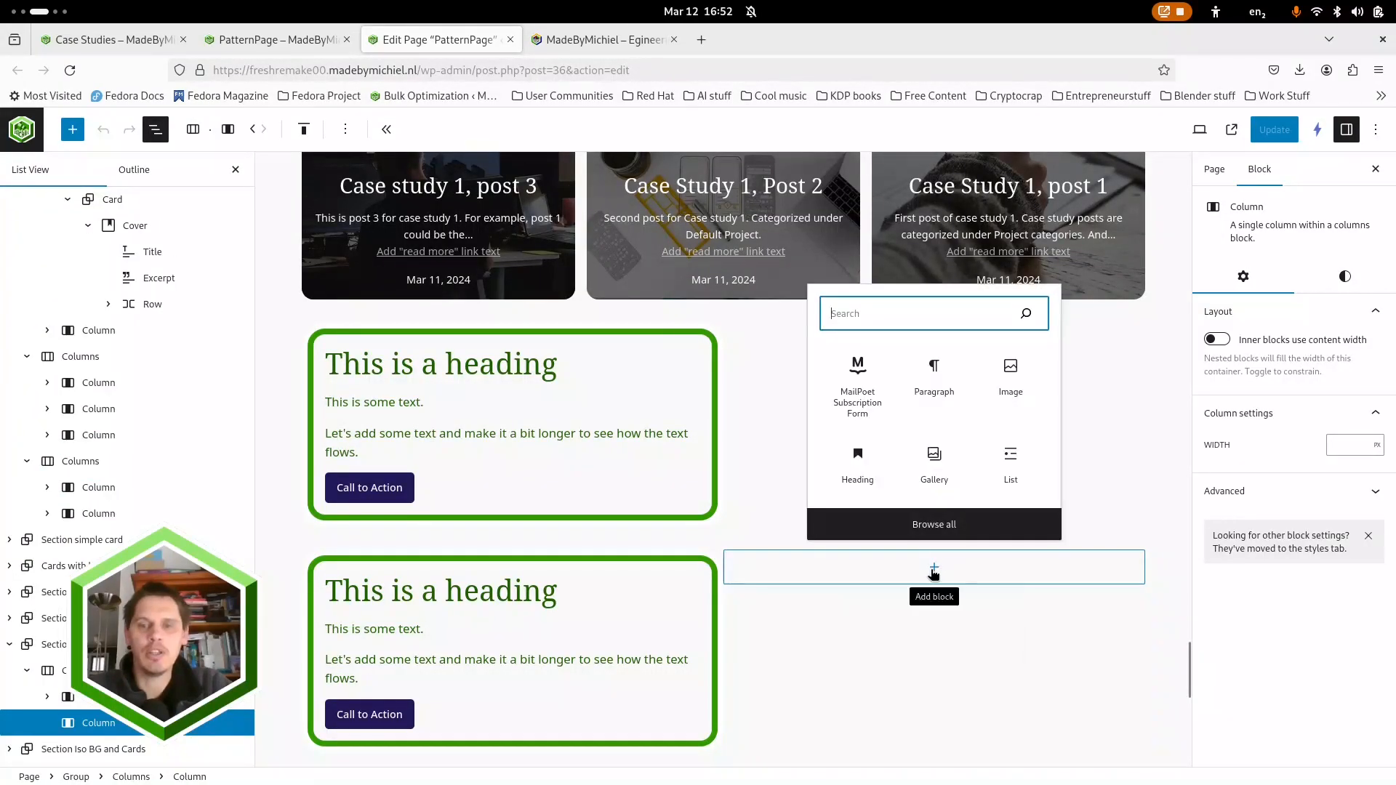
{"action": "left_click", "coordinate": [1010, 368]}
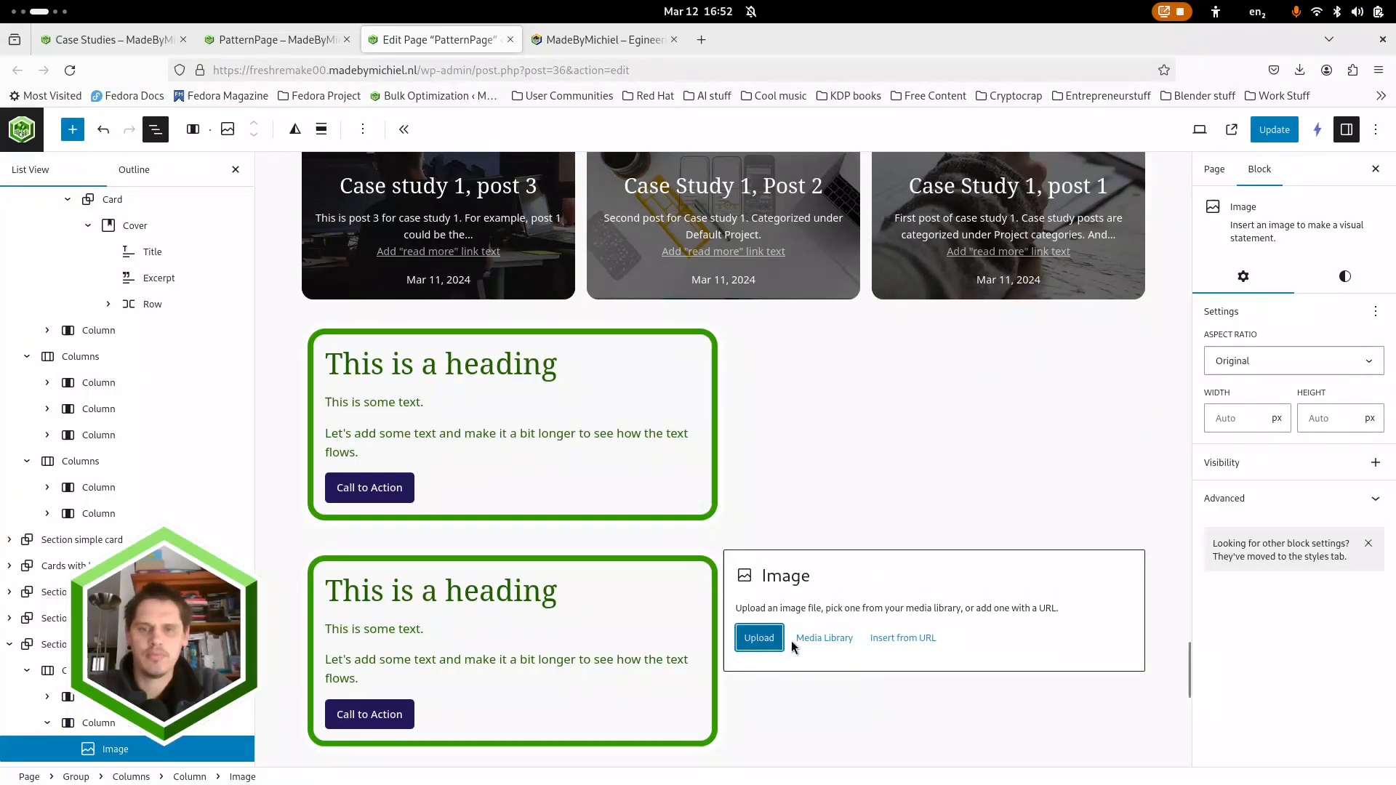
Step: Choose the Image block's source from the media library and search Unsplash through Instant Images for "welding"
{"action": "left_click", "coordinate": [820, 639]}
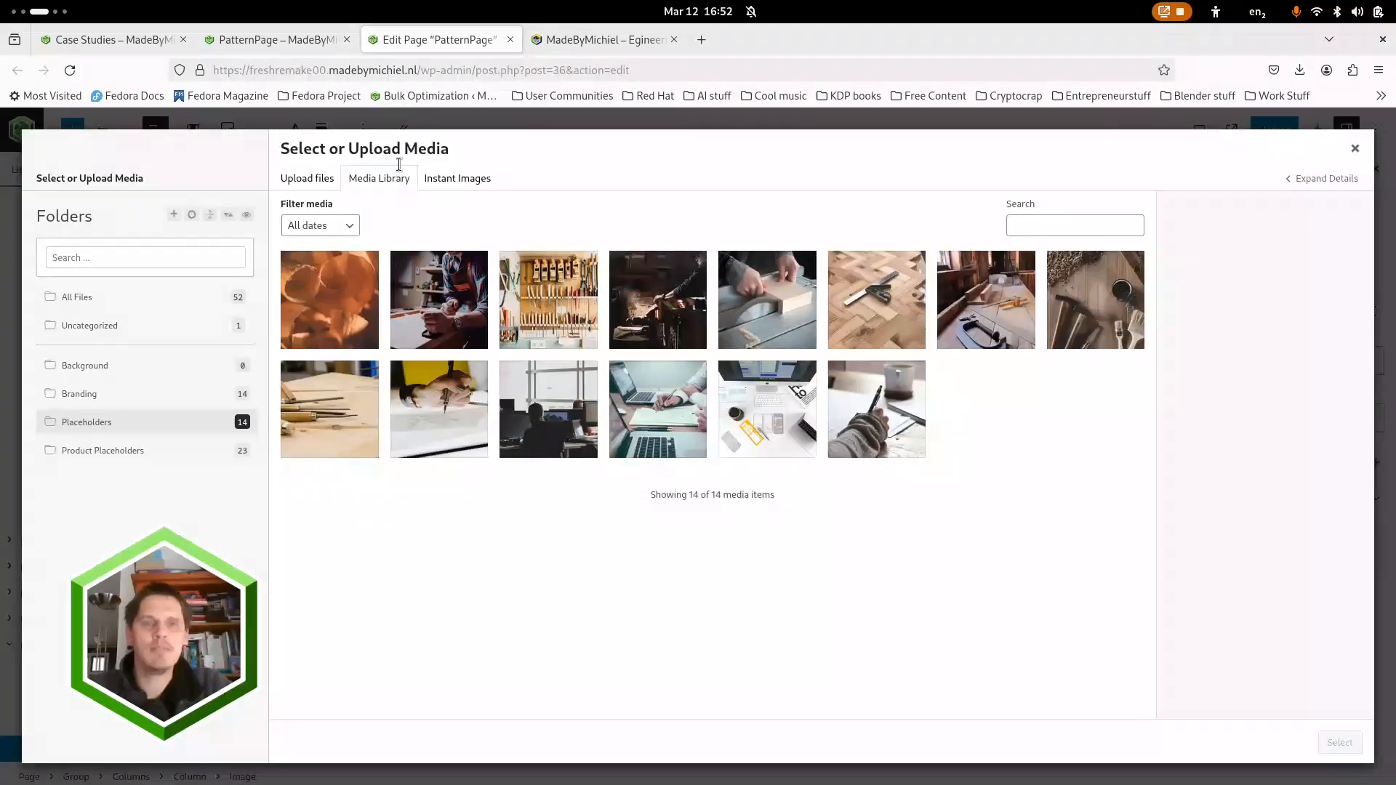
{"action": "left_click", "coordinate": [458, 180]}
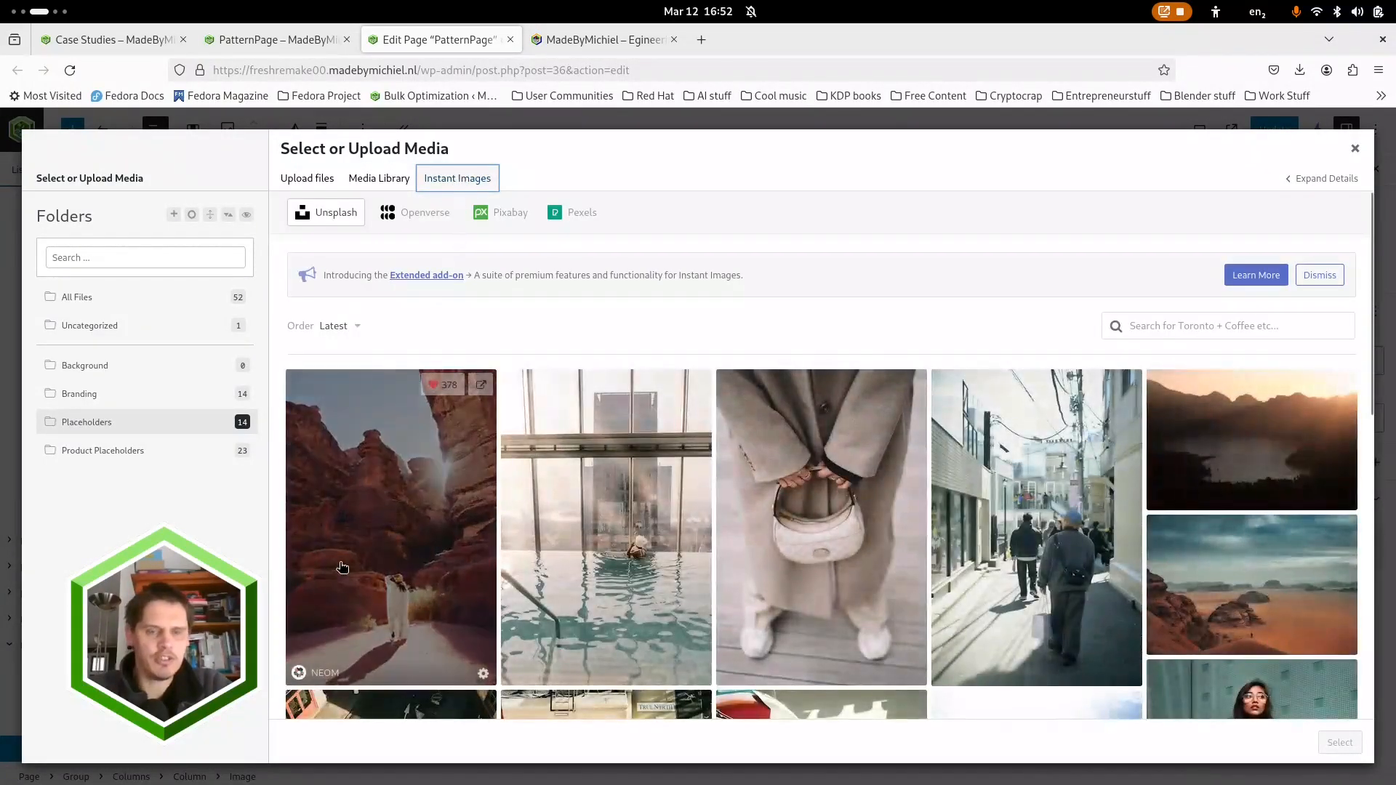
{"action": "left_click", "coordinate": [1187, 325]}
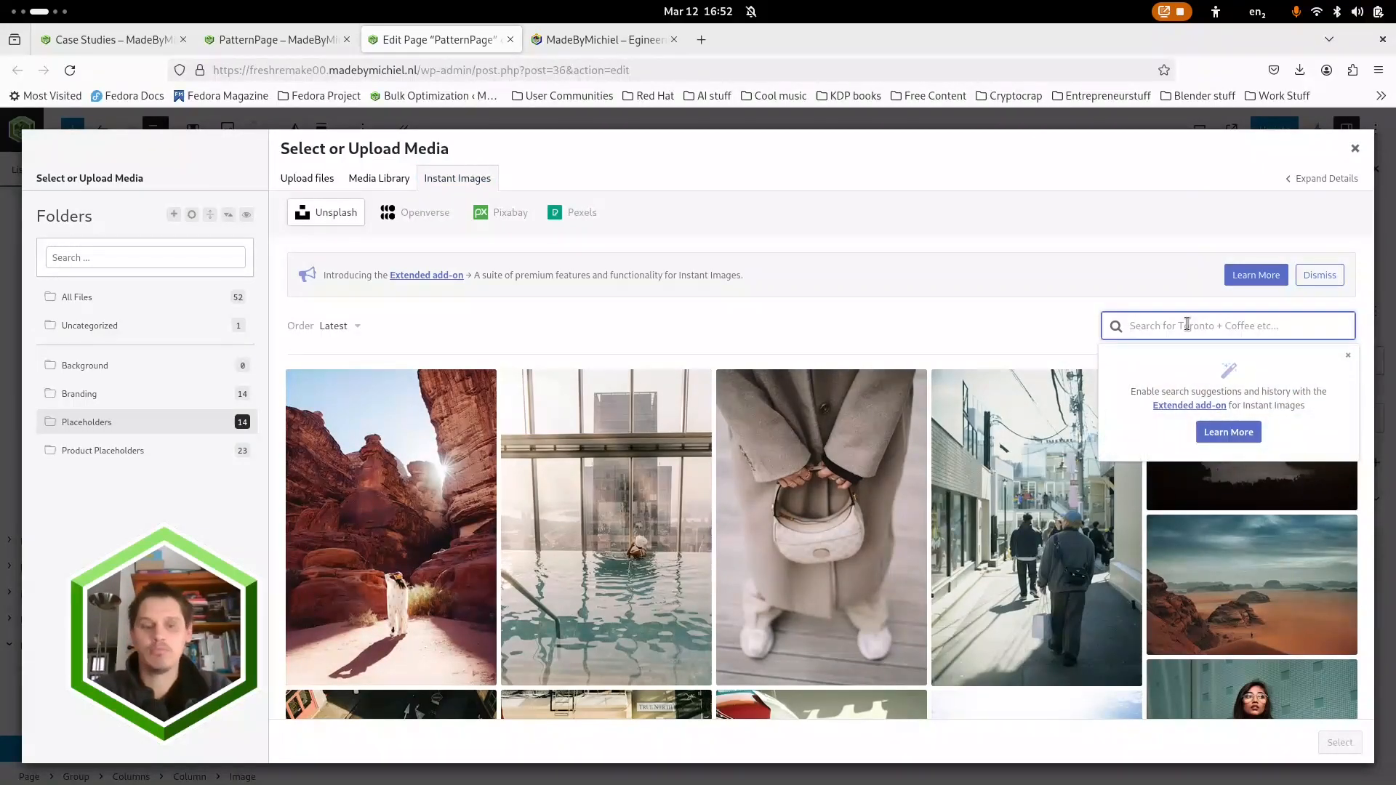
{"action": "type", "text": "welding"}
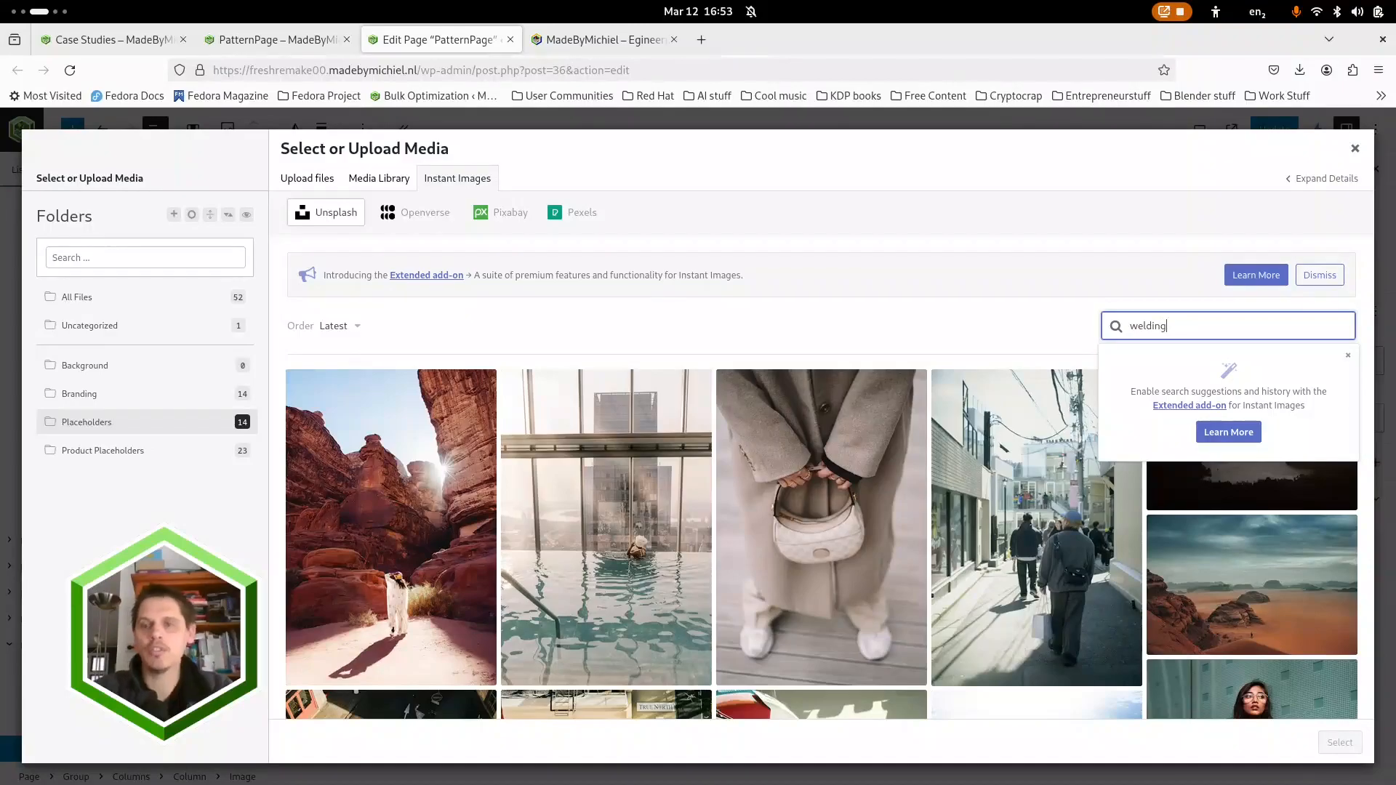
{"action": "key", "text": "Return"}
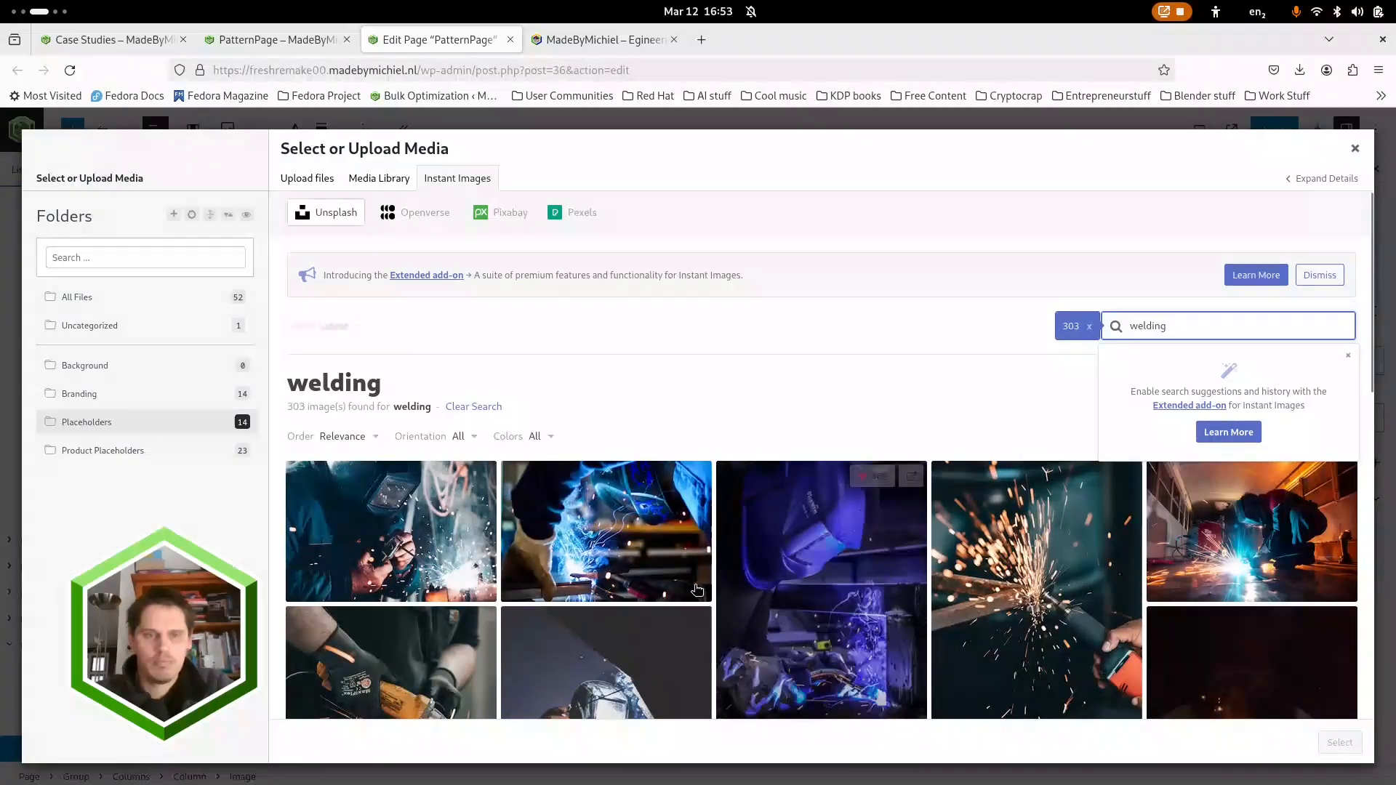
Step: Upload several welding photos from the Unsplash results, including the standing welder, the glowing spark burst and the bending welder in a T-shirt
{"action": "scroll", "coordinate": [803, 441], "scroll_direction": "down", "scroll_amount": 3}
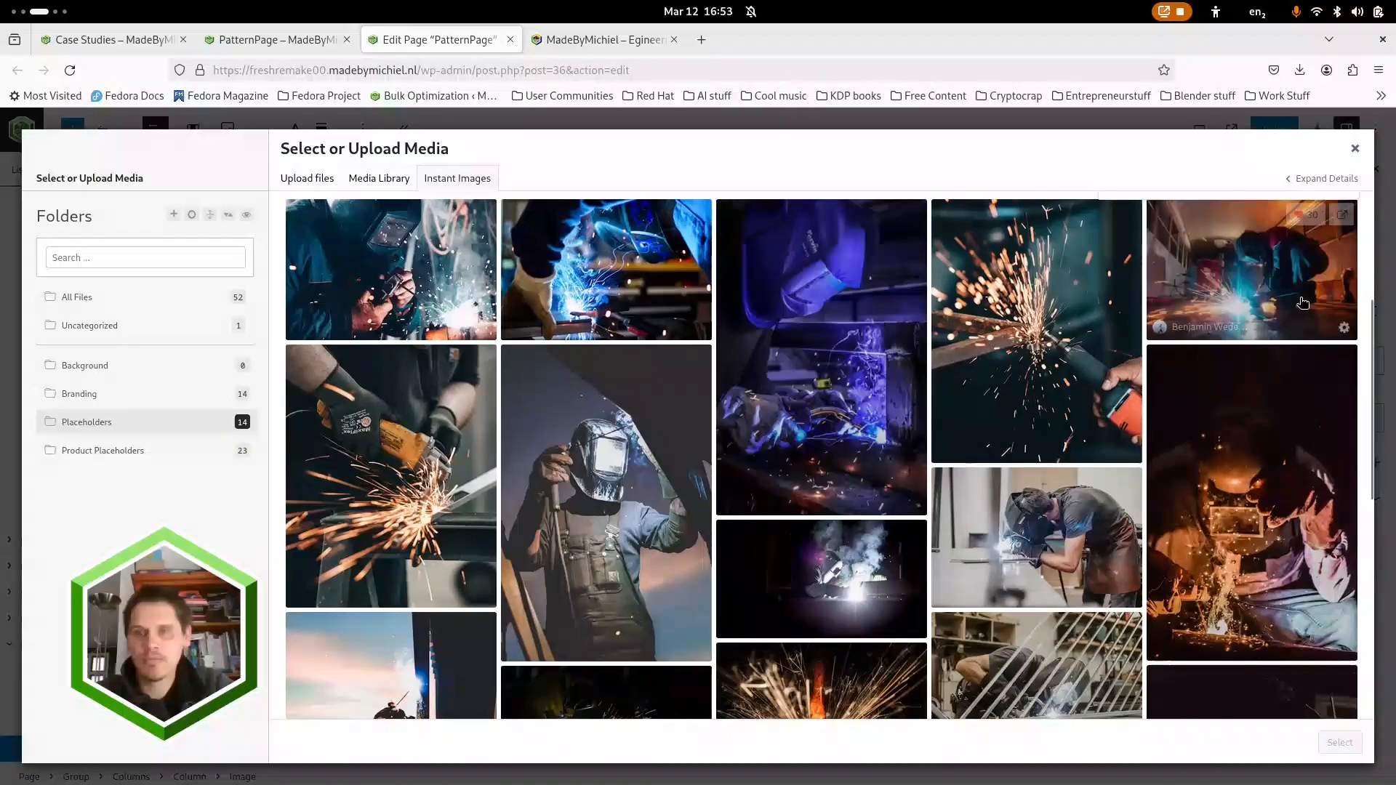
{"action": "scroll", "coordinate": [684, 454], "scroll_direction": "down", "scroll_amount": 1}
{"action": "scroll", "coordinate": [683, 454], "scroll_direction": "down", "scroll_amount": 1}
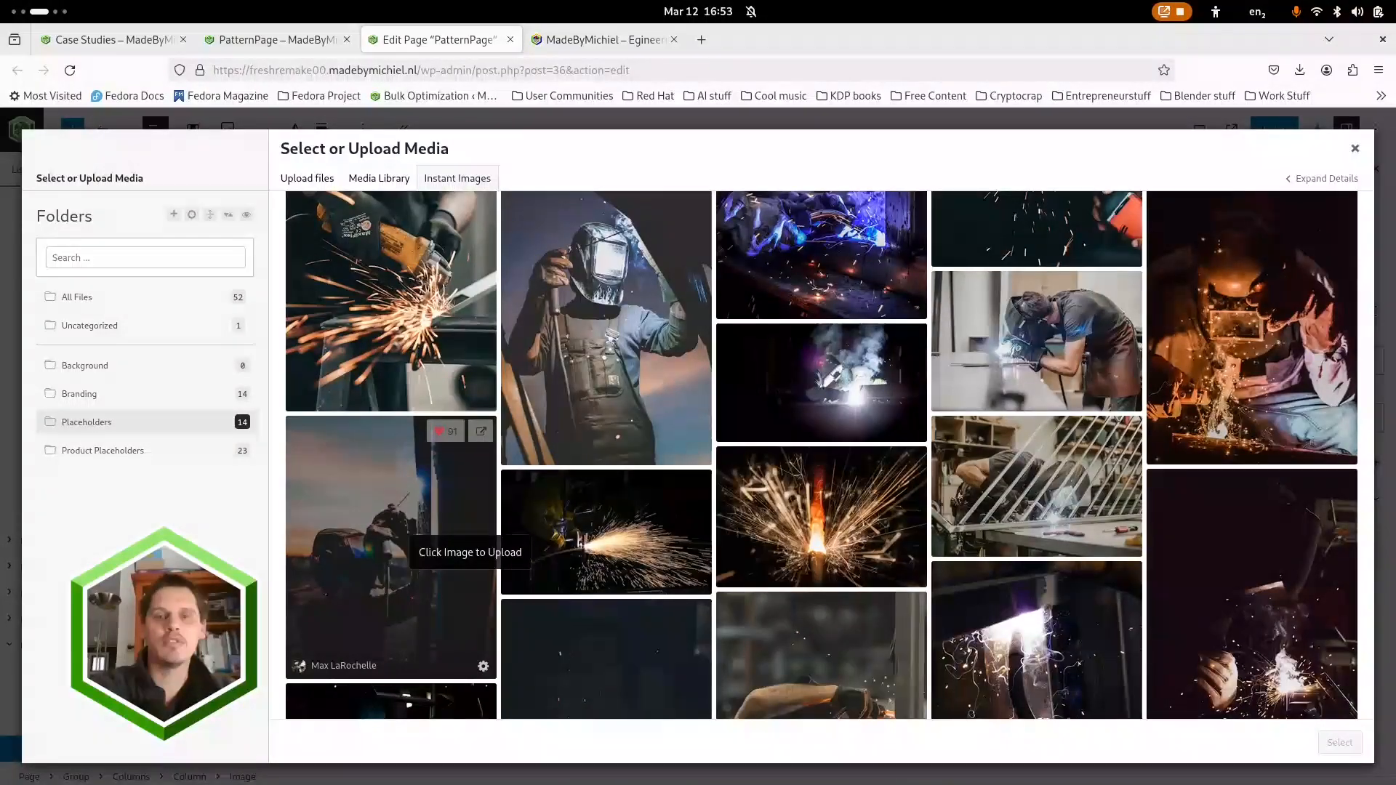
{"action": "left_click", "coordinate": [408, 549]}
{"action": "left_click", "coordinate": [606, 306]}
{"action": "left_click", "coordinate": [821, 516]}
{"action": "left_click", "coordinate": [1036, 341]}
{"action": "left_click", "coordinate": [821, 384]}
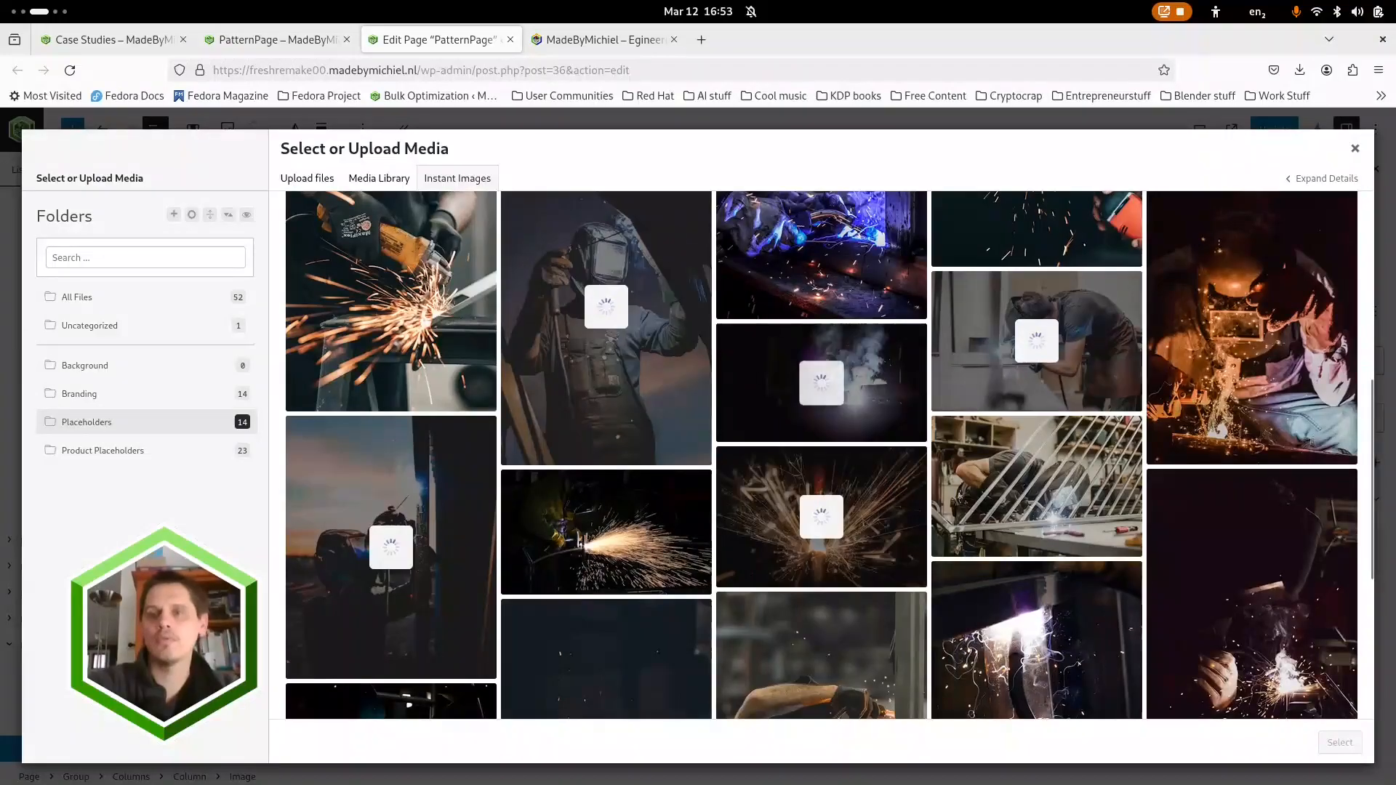
{"action": "left_click", "coordinate": [1252, 331]}
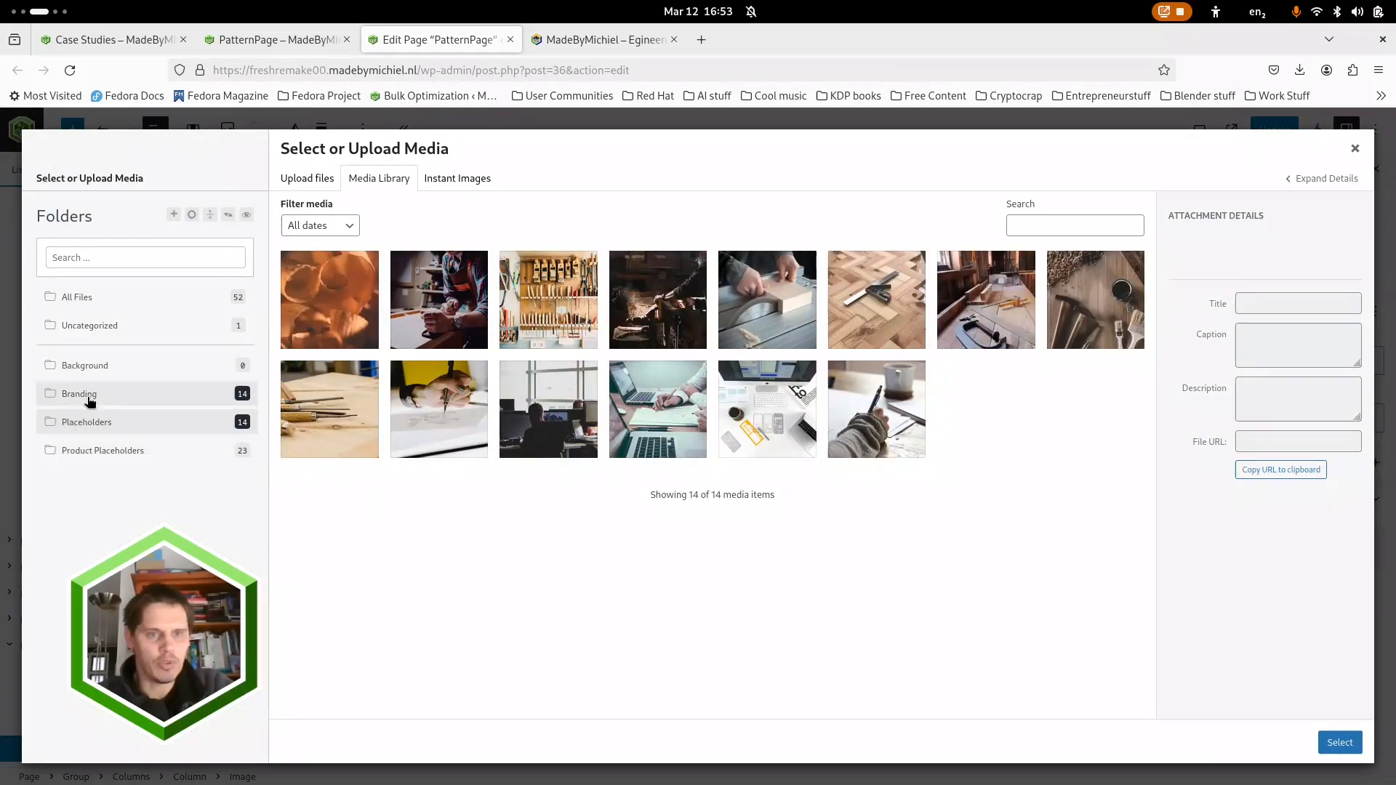
Step: Look through the Branding, Placeholders and Product Placeholders folders in the media library
{"action": "left_click", "coordinate": [85, 396]}
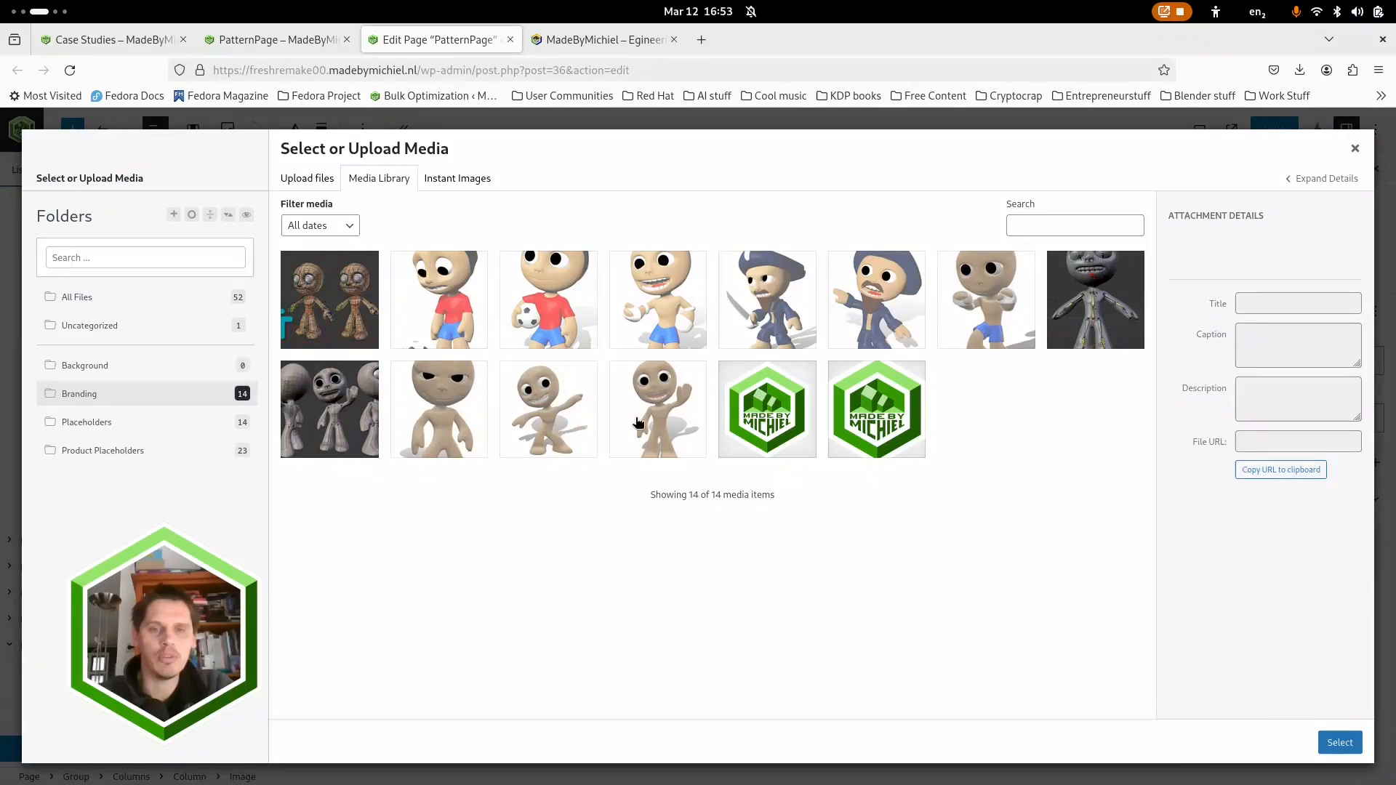
{"action": "left_click", "coordinate": [85, 427]}
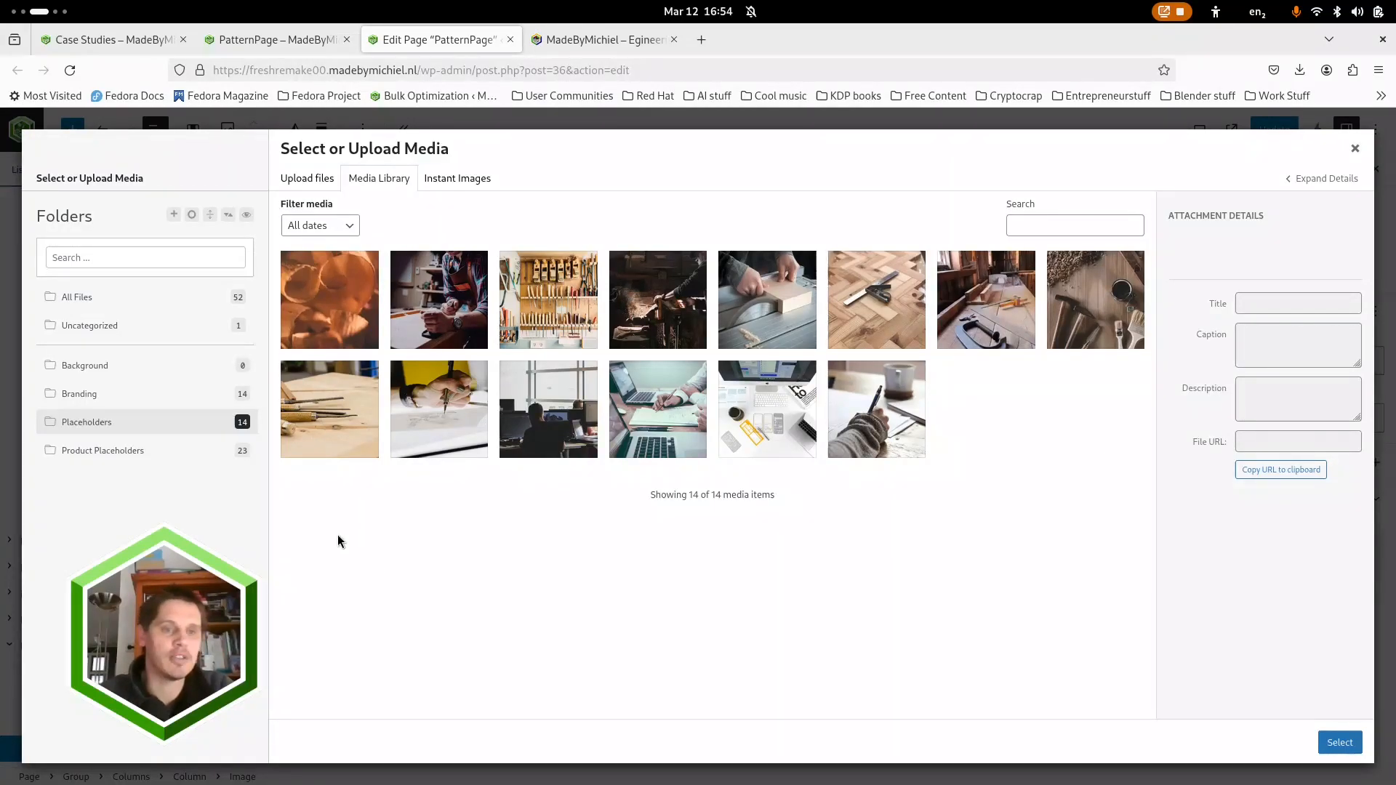
{"action": "left_click", "coordinate": [98, 451]}
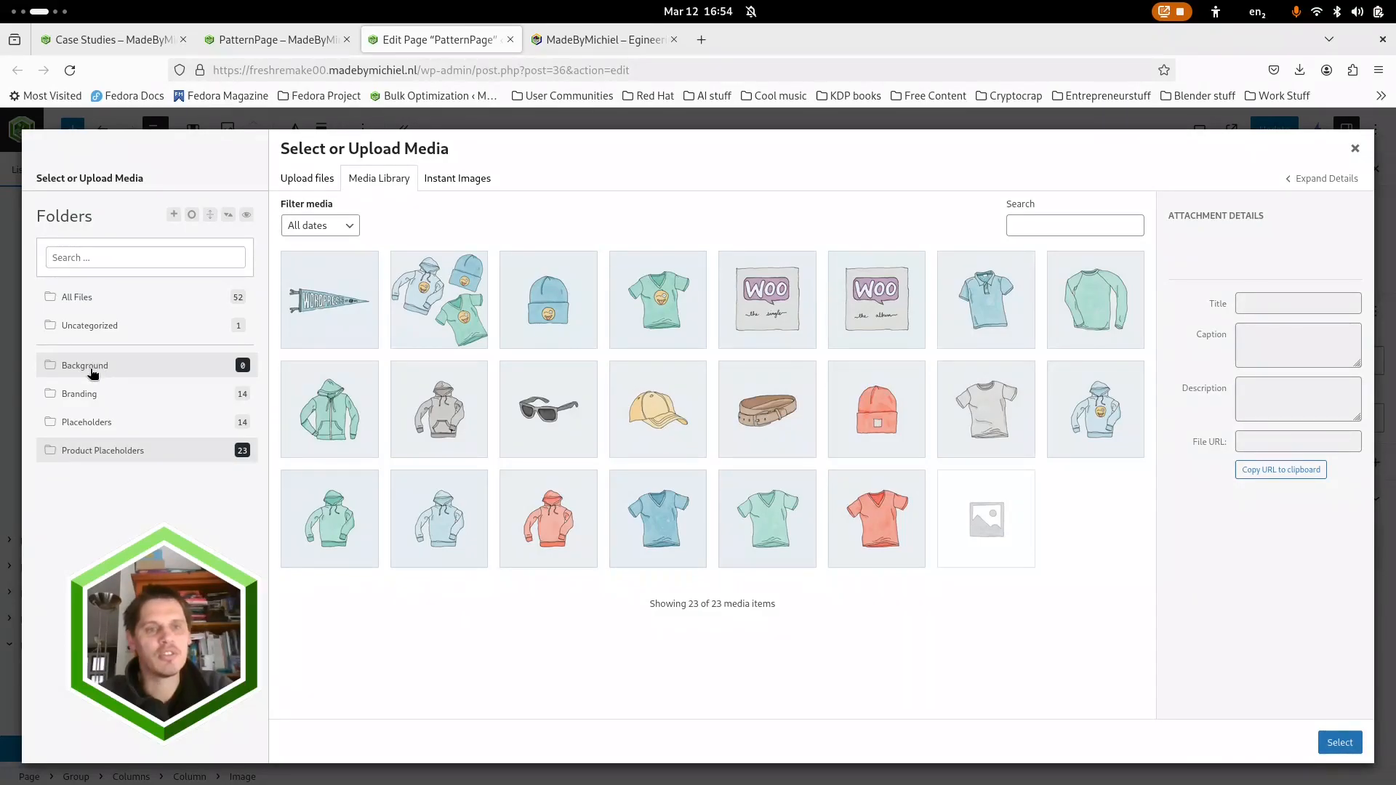
Step: Move the six newly uploaded welding photos from the Uncategorized folder into the Placeholders folder
{"action": "left_click", "coordinate": [84, 297]}
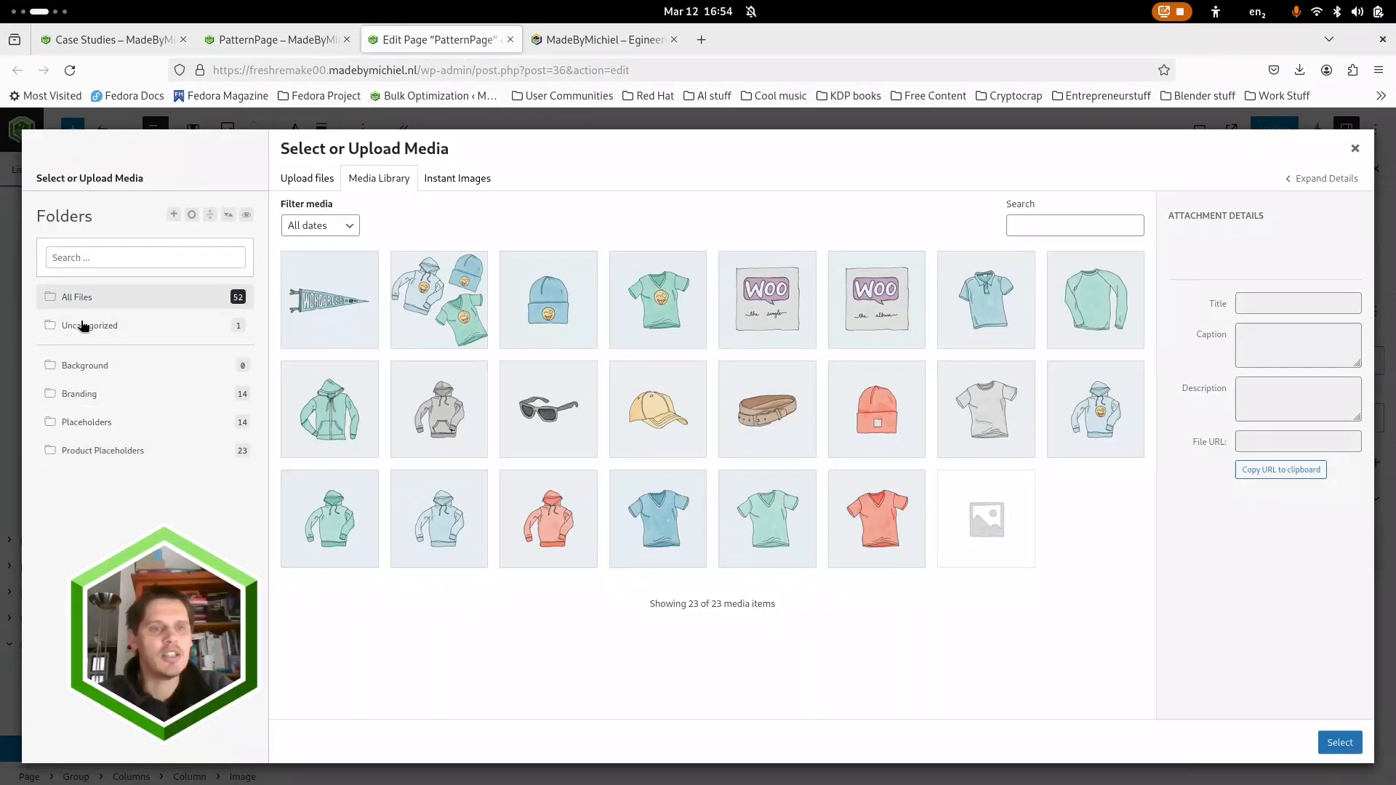
{"action": "left_click", "coordinate": [92, 327]}
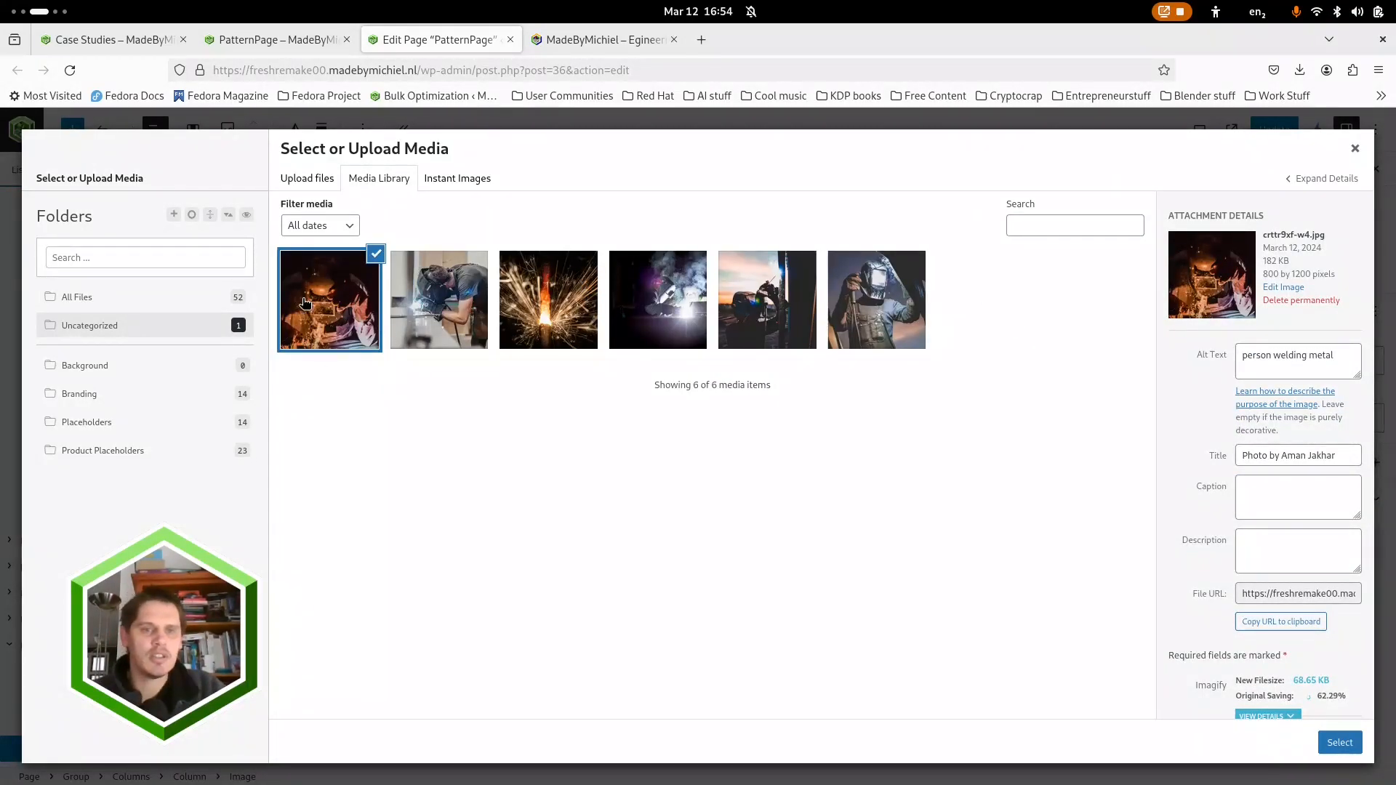
{"action": "left_click", "coordinate": [902, 304]}
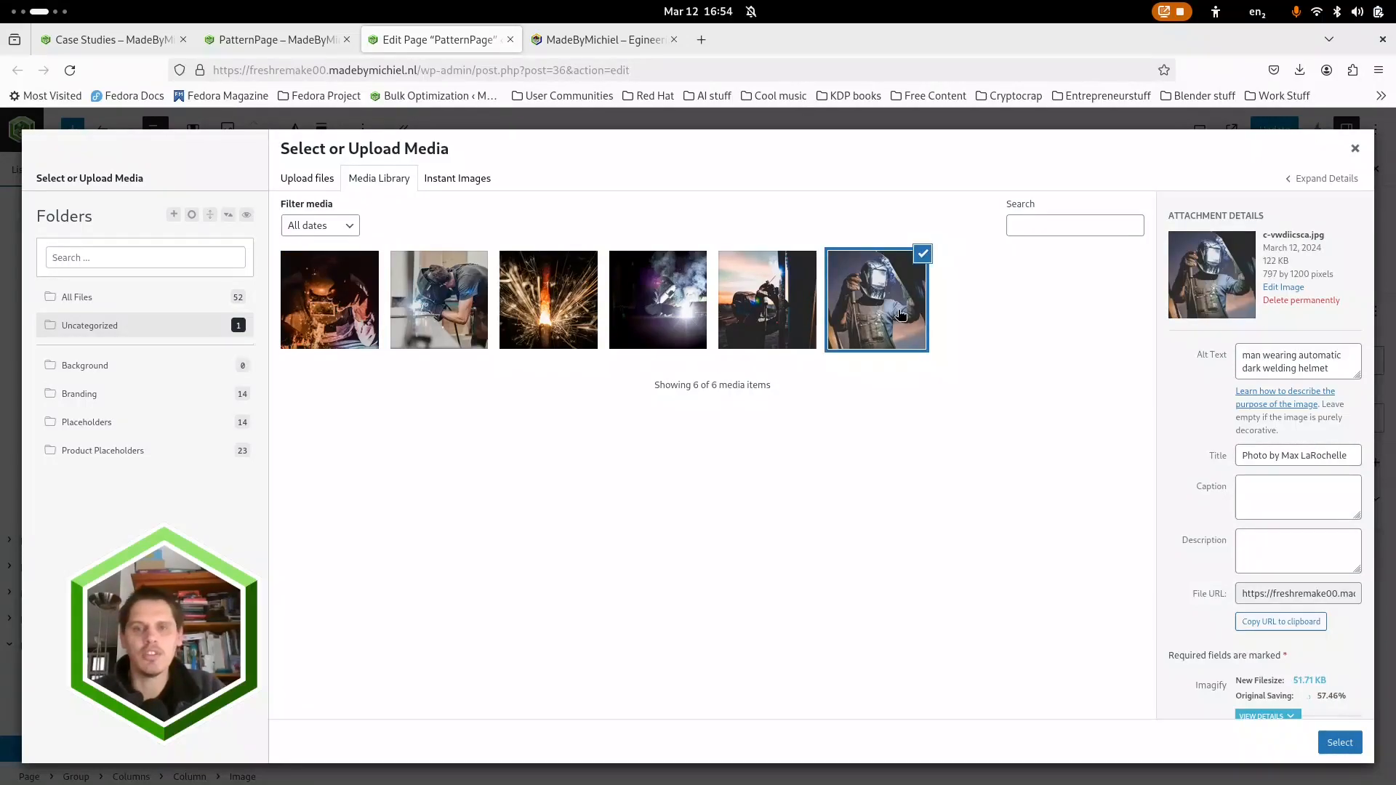
{"action": "left_click", "coordinate": [320, 314]}
{"action": "left_click_drag", "start_coordinate": [320, 314], "coordinate": [87, 425]}
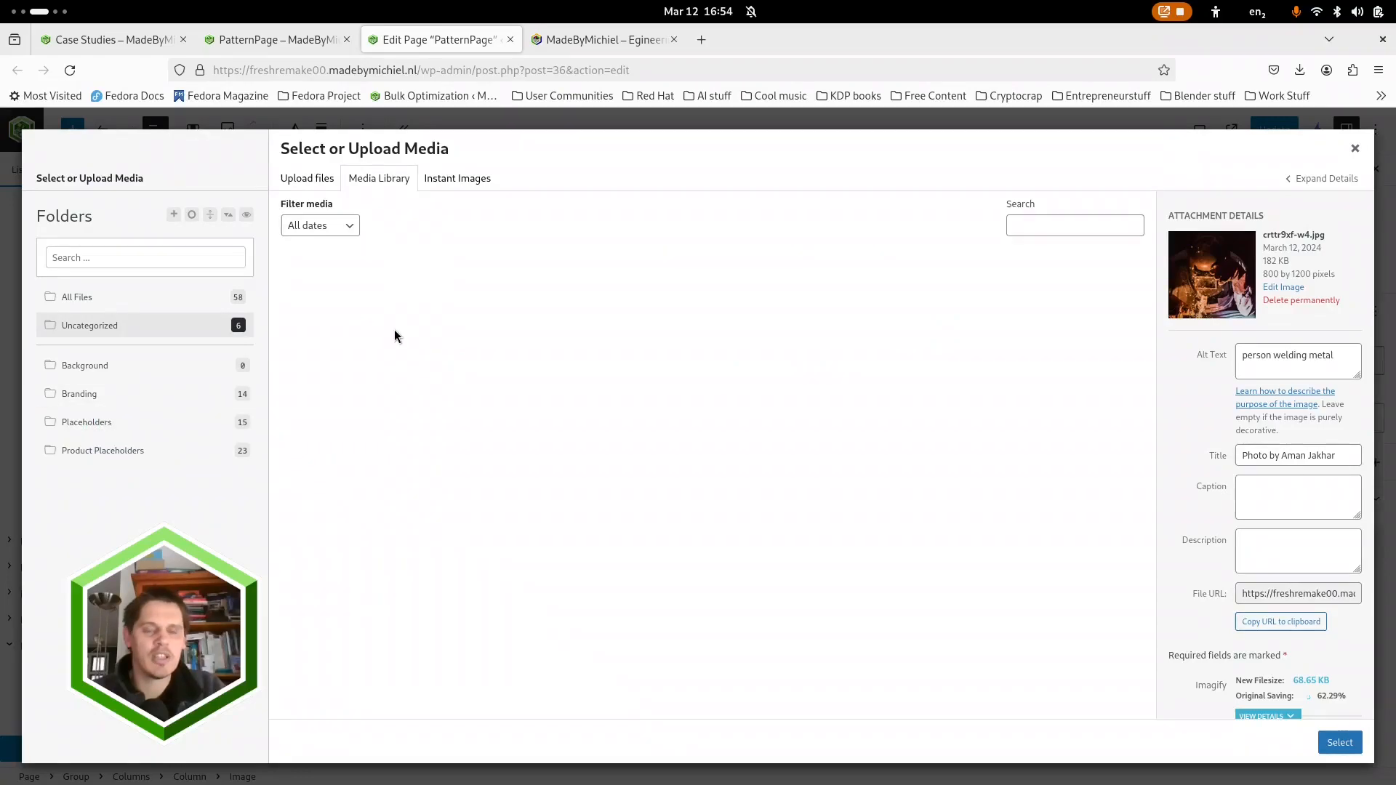
{"action": "left_click_drag", "start_coordinate": [344, 304], "coordinate": [86, 422]}
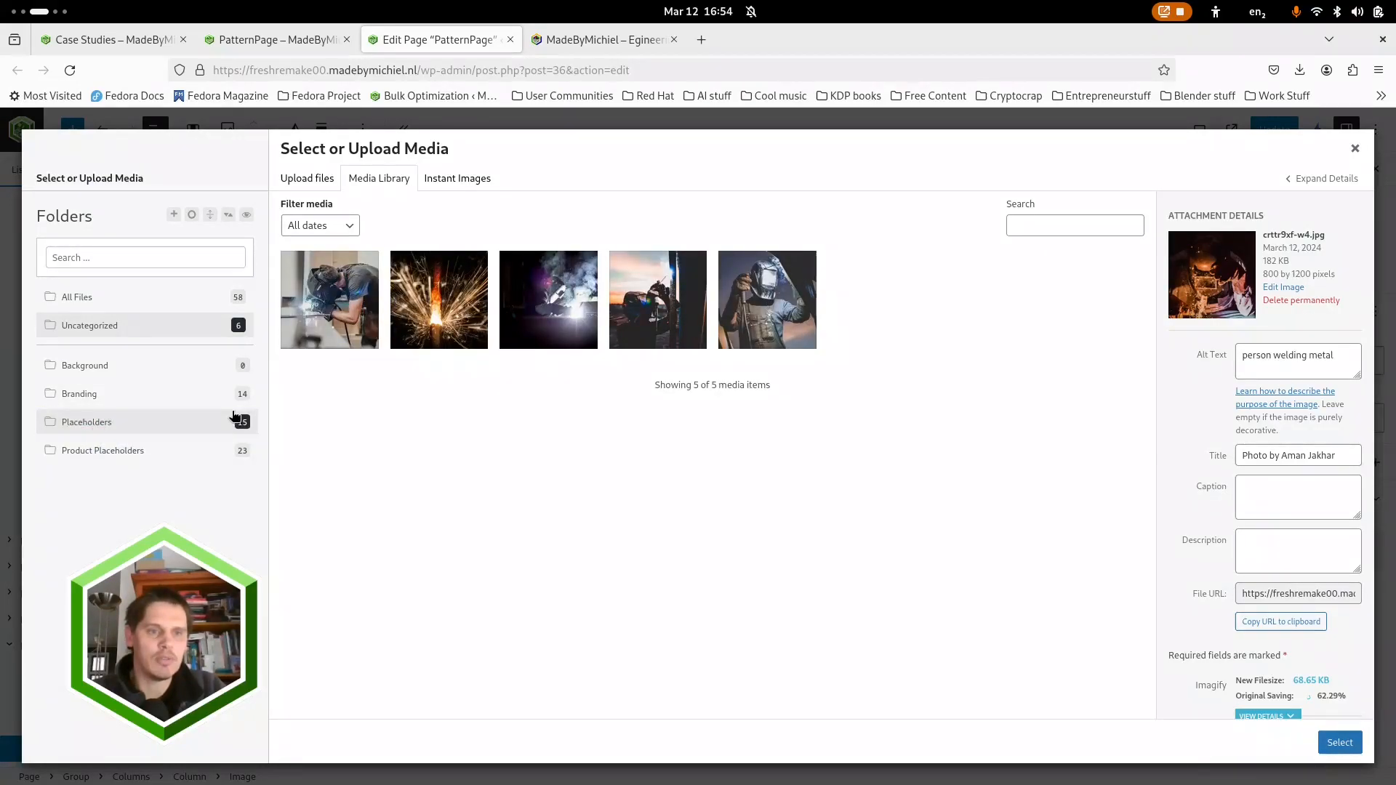
{"action": "left_click_drag", "start_coordinate": [334, 302], "coordinate": [88, 423]}
{"action": "left_click_drag", "start_coordinate": [339, 300], "coordinate": [93, 422]}
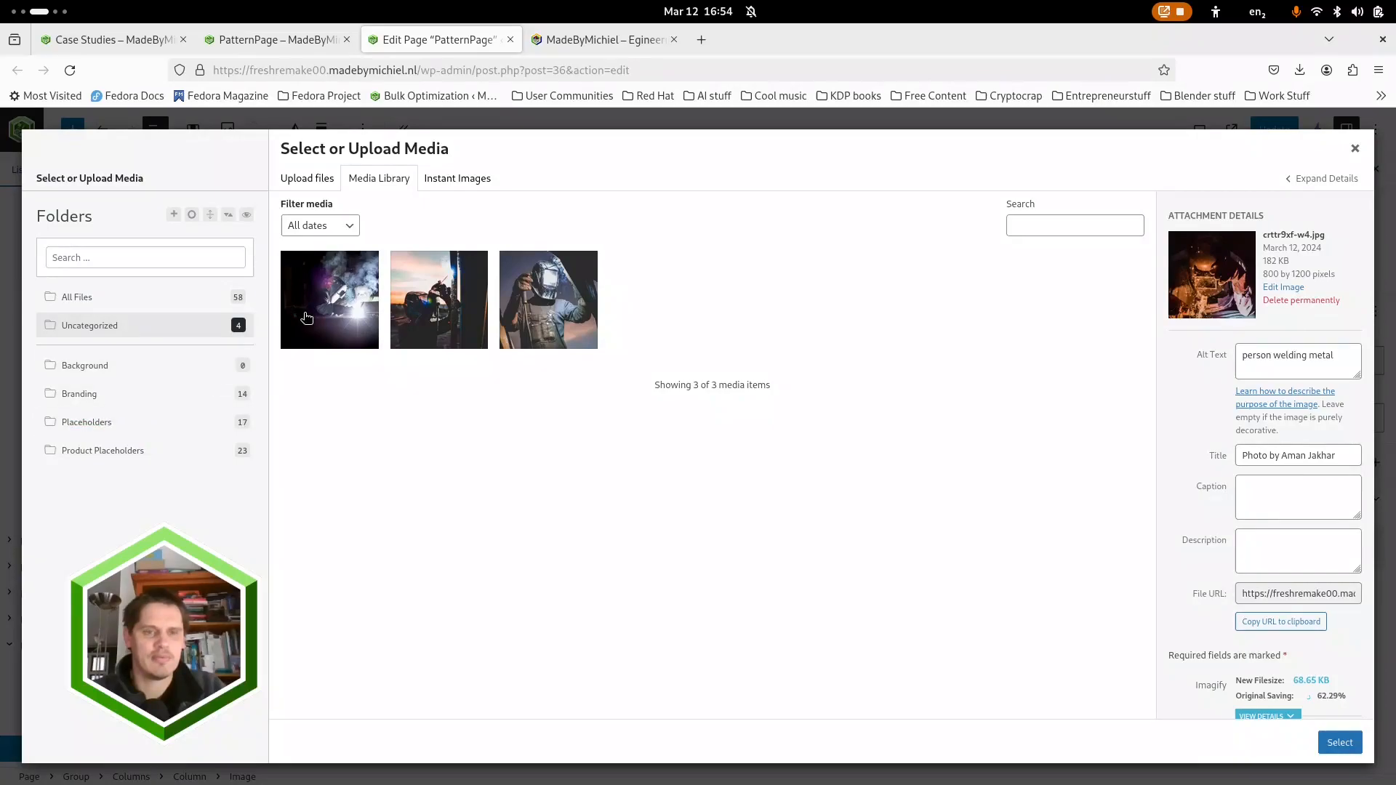
{"action": "left_click_drag", "start_coordinate": [338, 300], "coordinate": [99, 421]}
{"action": "left_click_drag", "start_coordinate": [333, 298], "coordinate": [106, 425]}
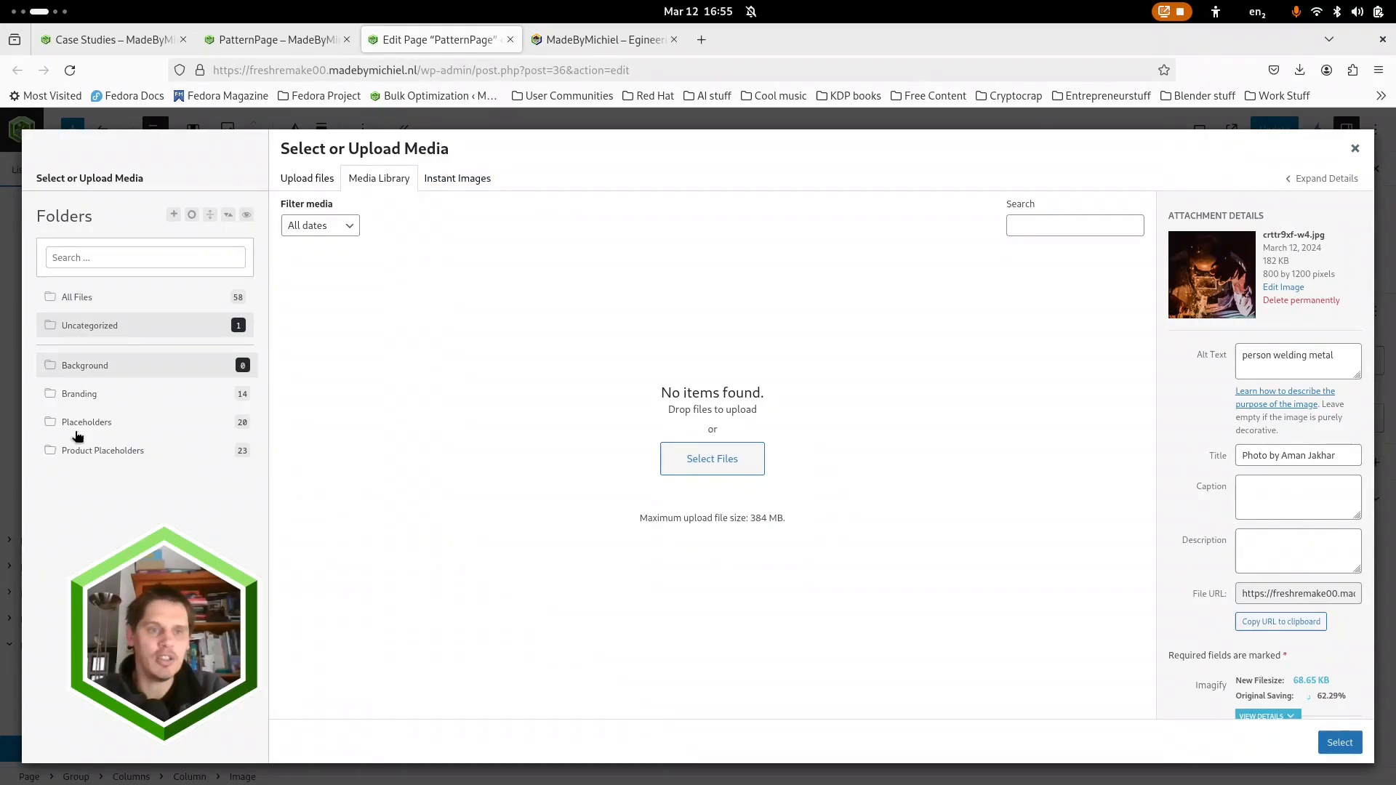
Step: Leave the media library without choosing an image and delete the empty Image block from its column
{"action": "left_click", "coordinate": [1354, 147]}
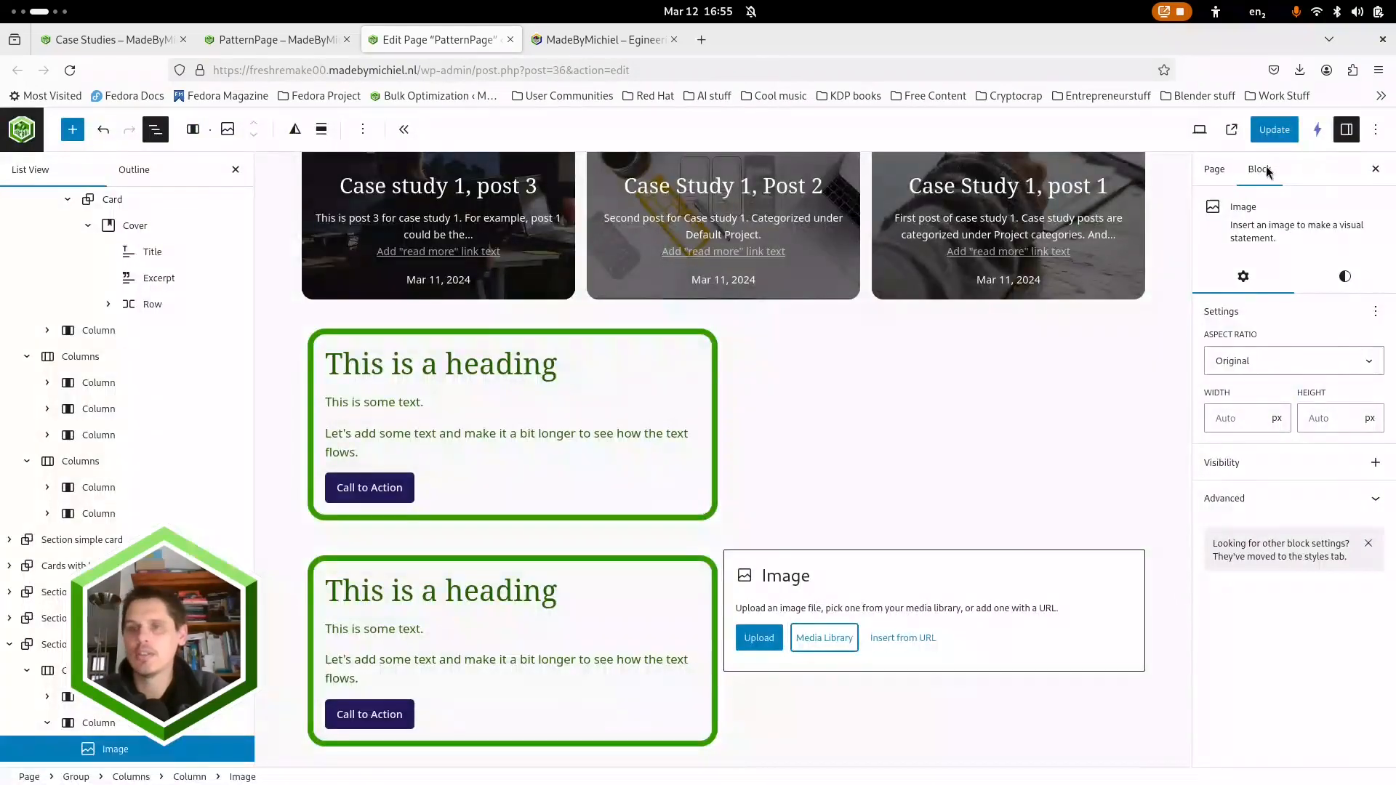
{"action": "left_click", "coordinate": [999, 584]}
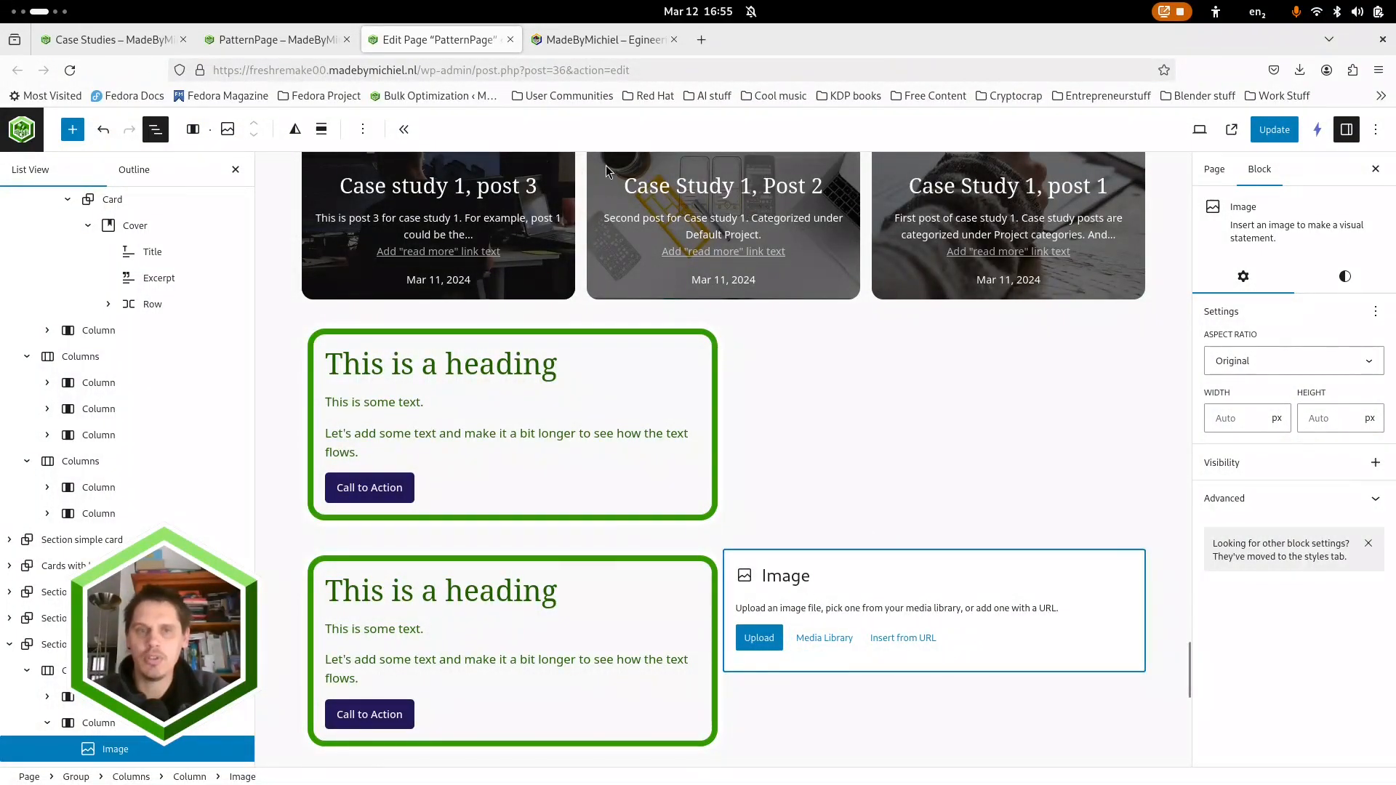
{"action": "left_click", "coordinate": [364, 130]}
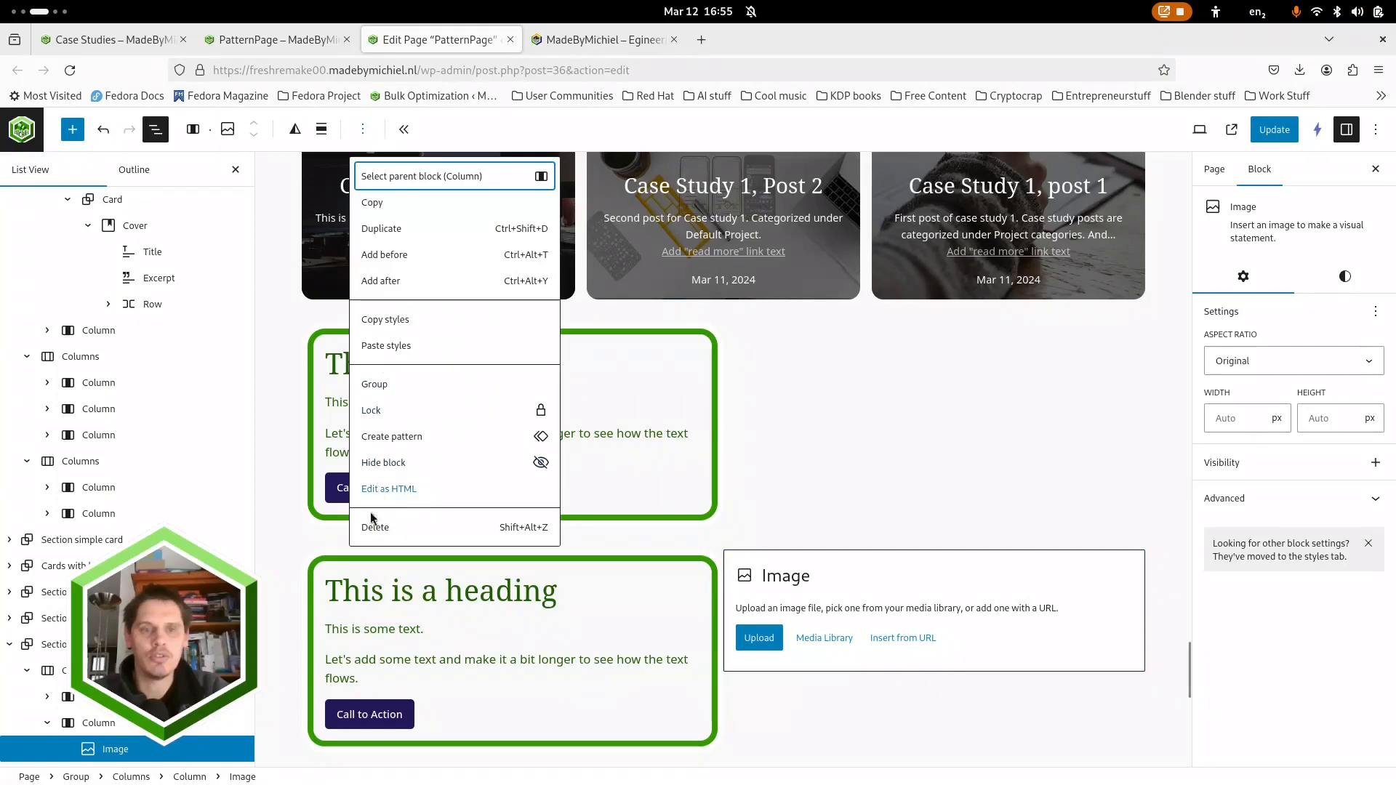
{"action": "left_click", "coordinate": [423, 536]}
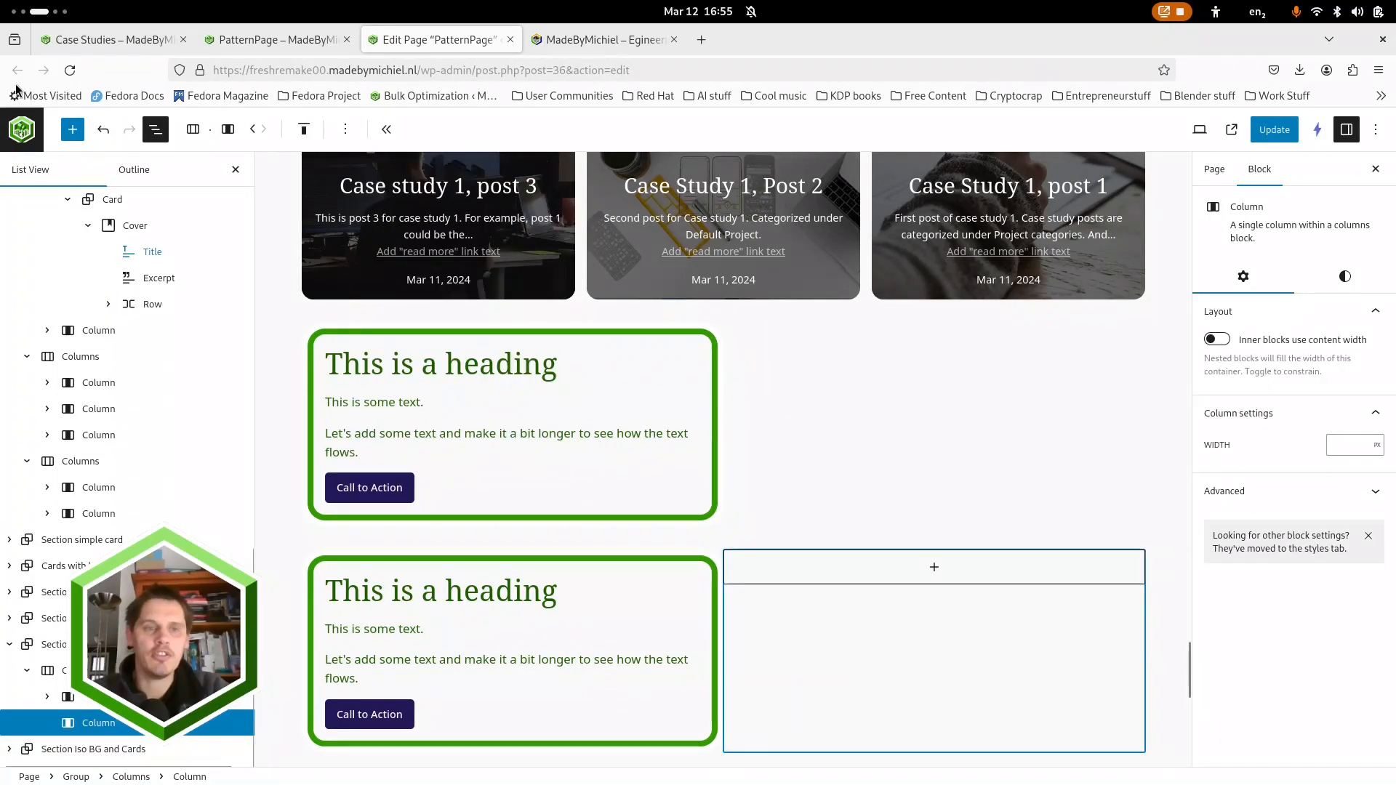
Step: Leave PatternPage's editor without saving and open the Page Full Width template for editing from the live page
{"action": "left_click", "coordinate": [22, 133]}
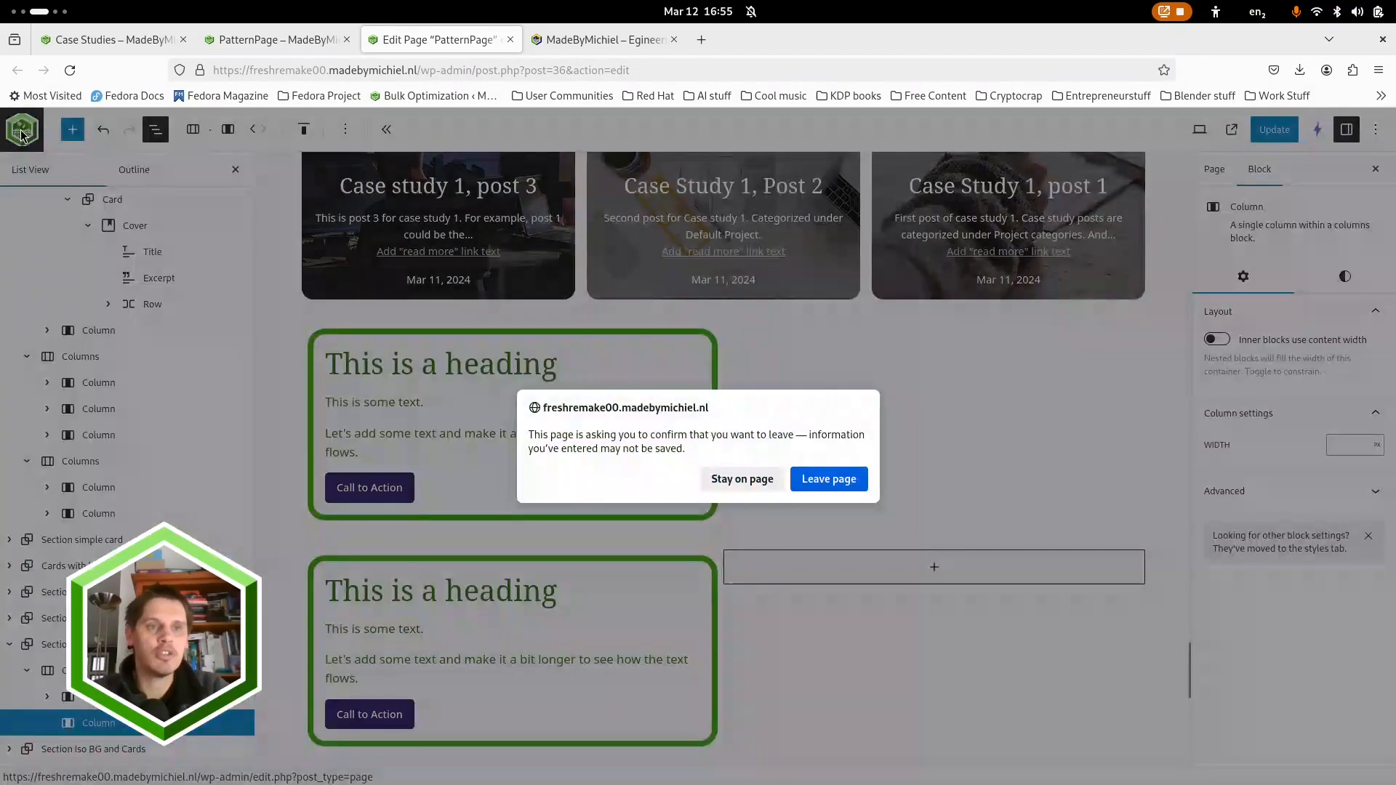
{"action": "left_click", "coordinate": [828, 478]}
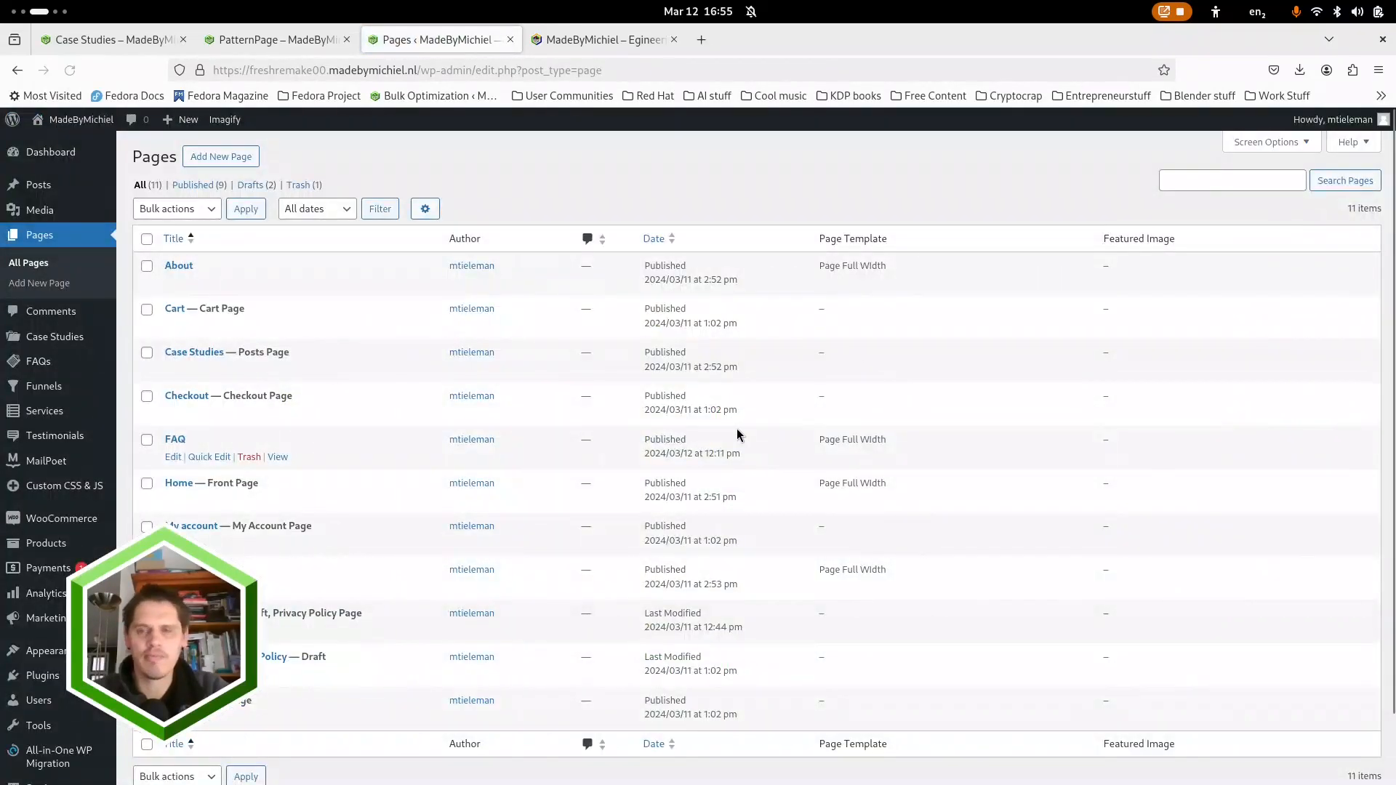
{"action": "left_click", "coordinate": [273, 41]}
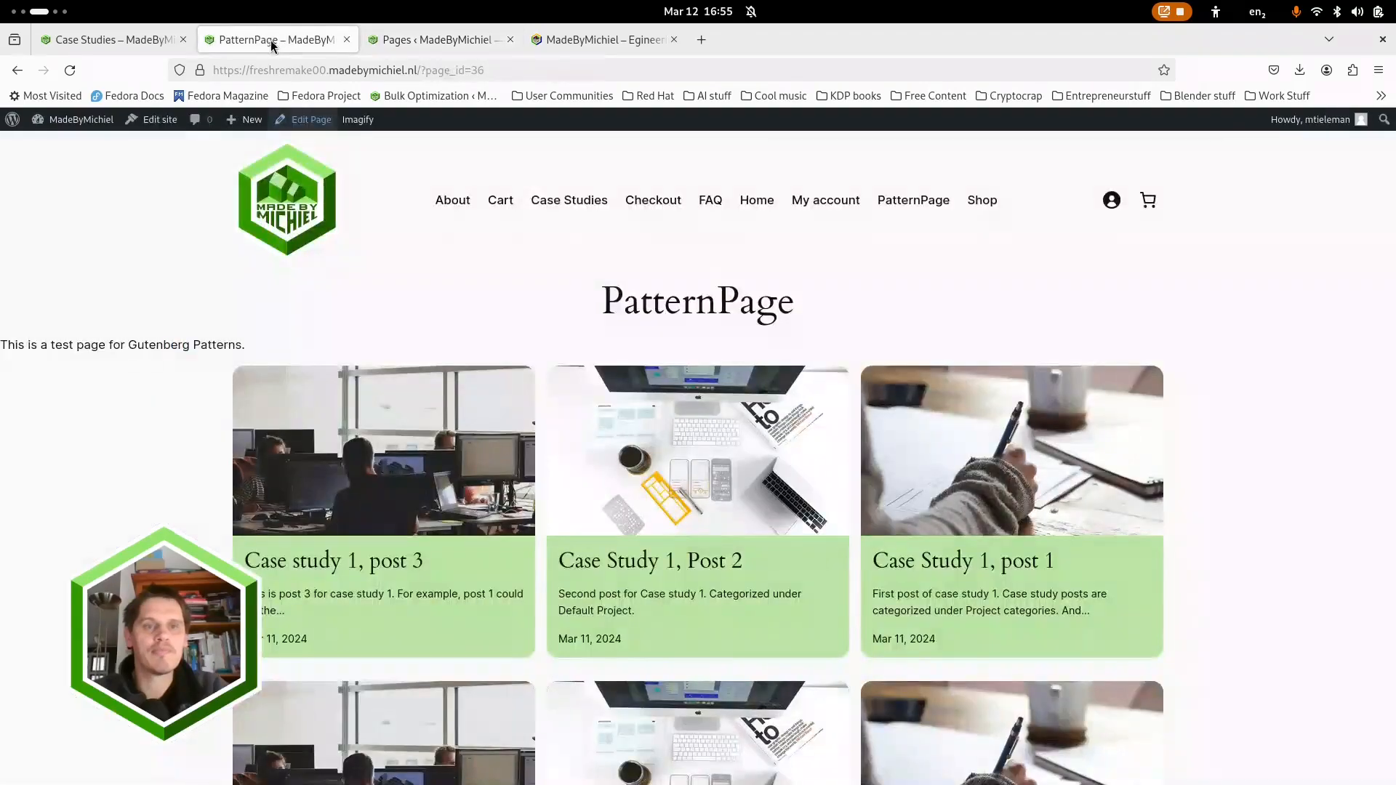
{"action": "left_click", "coordinate": [156, 121]}
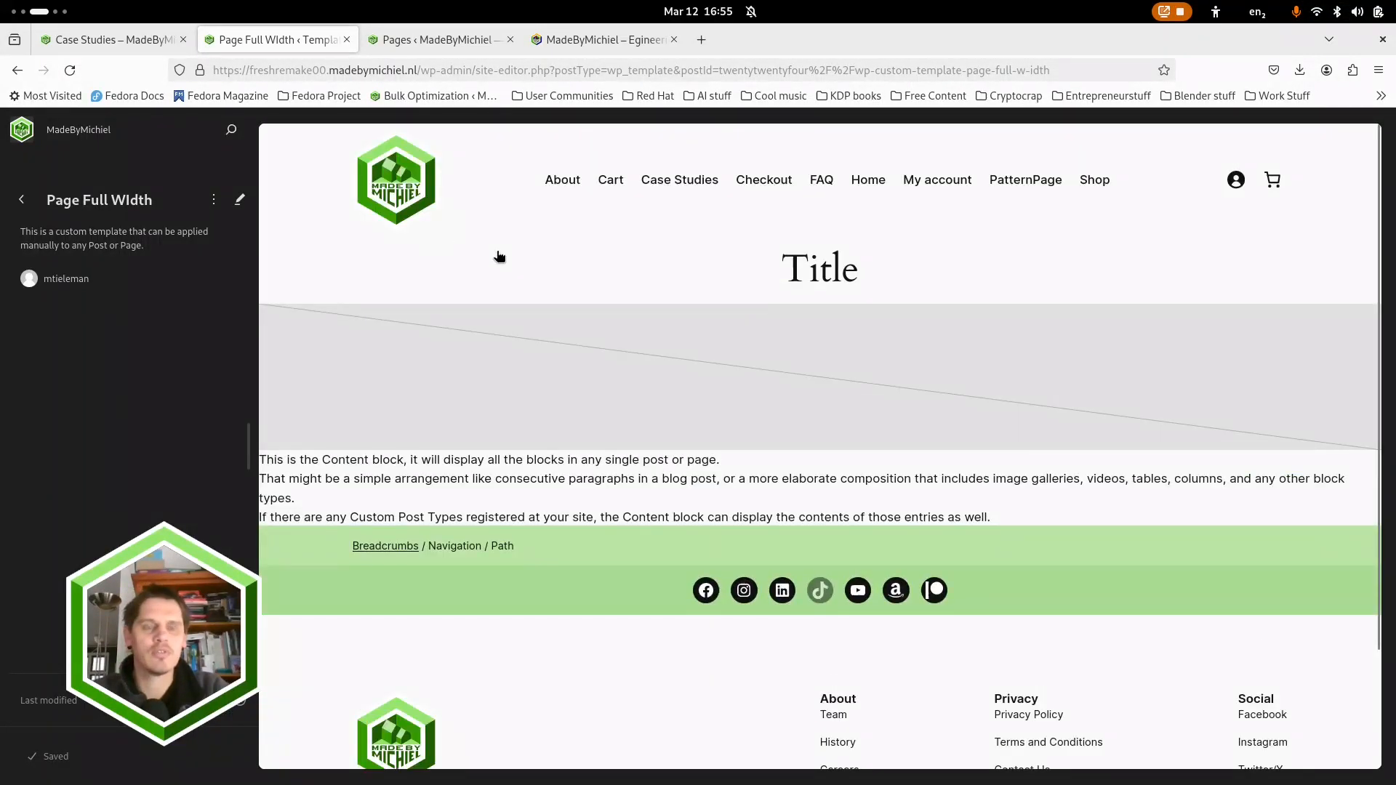
{"action": "left_click", "coordinate": [512, 269]}
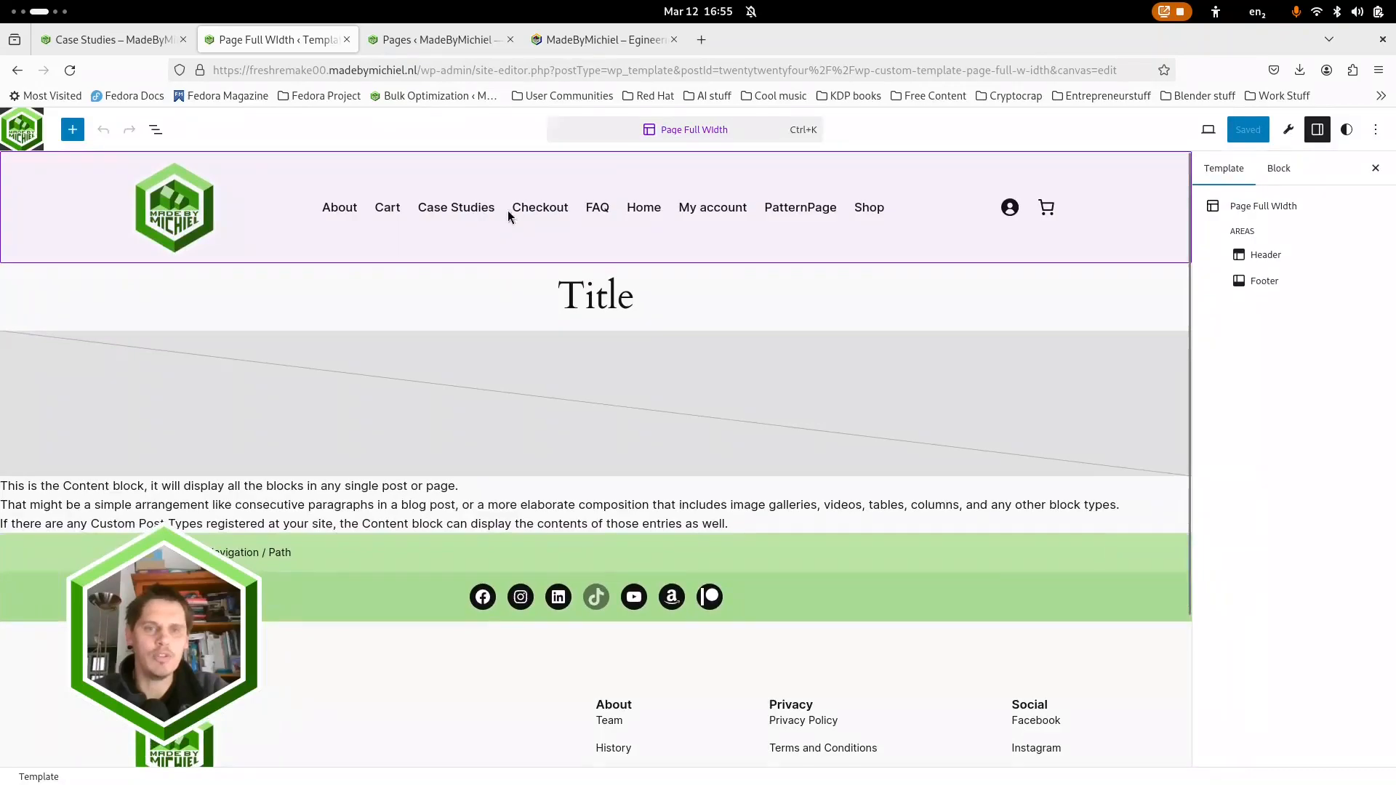
Step: Examine the template's block structure inside Header and Footer, and view the Header template part on its own before returning
{"action": "left_click", "coordinate": [156, 130]}
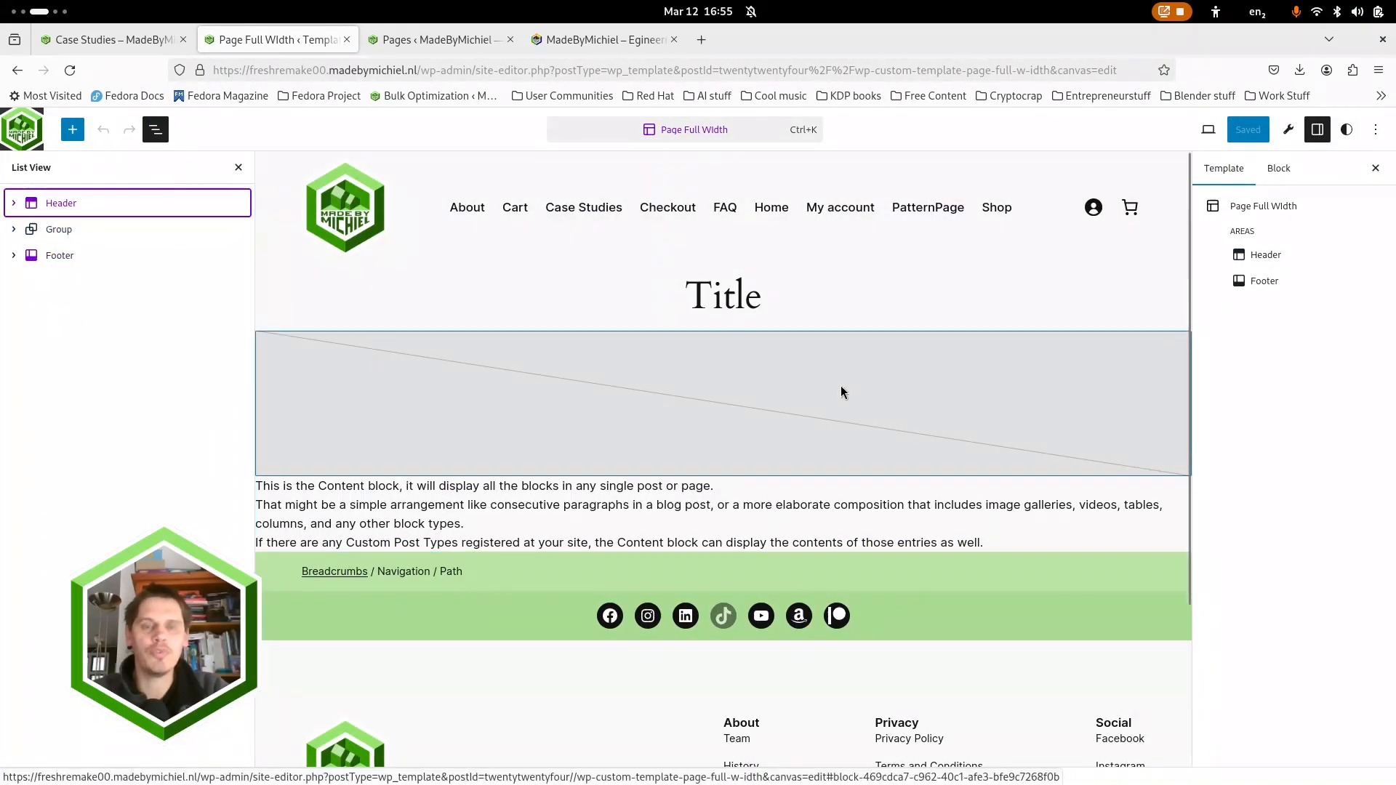
{"action": "left_click", "coordinate": [13, 204]}
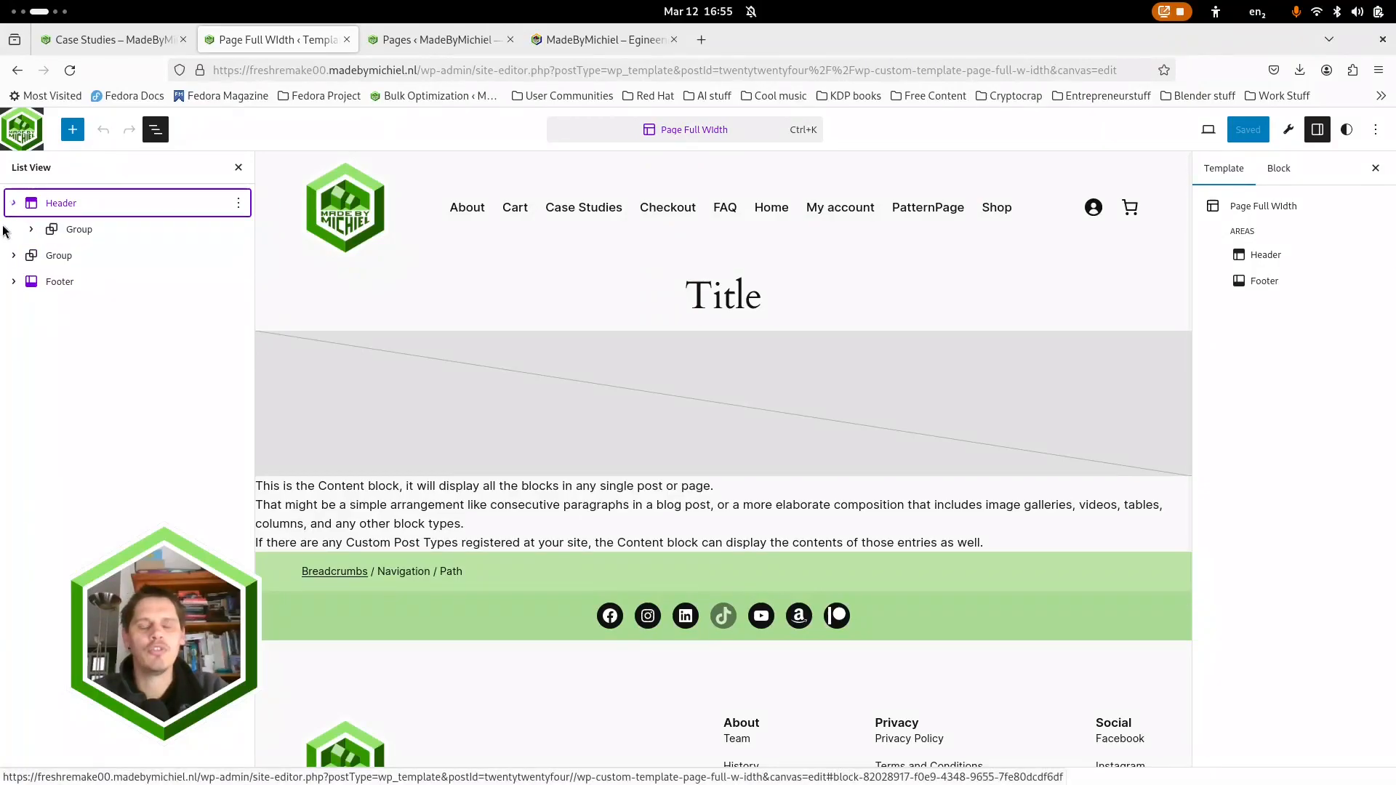
{"action": "left_click", "coordinate": [13, 282]}
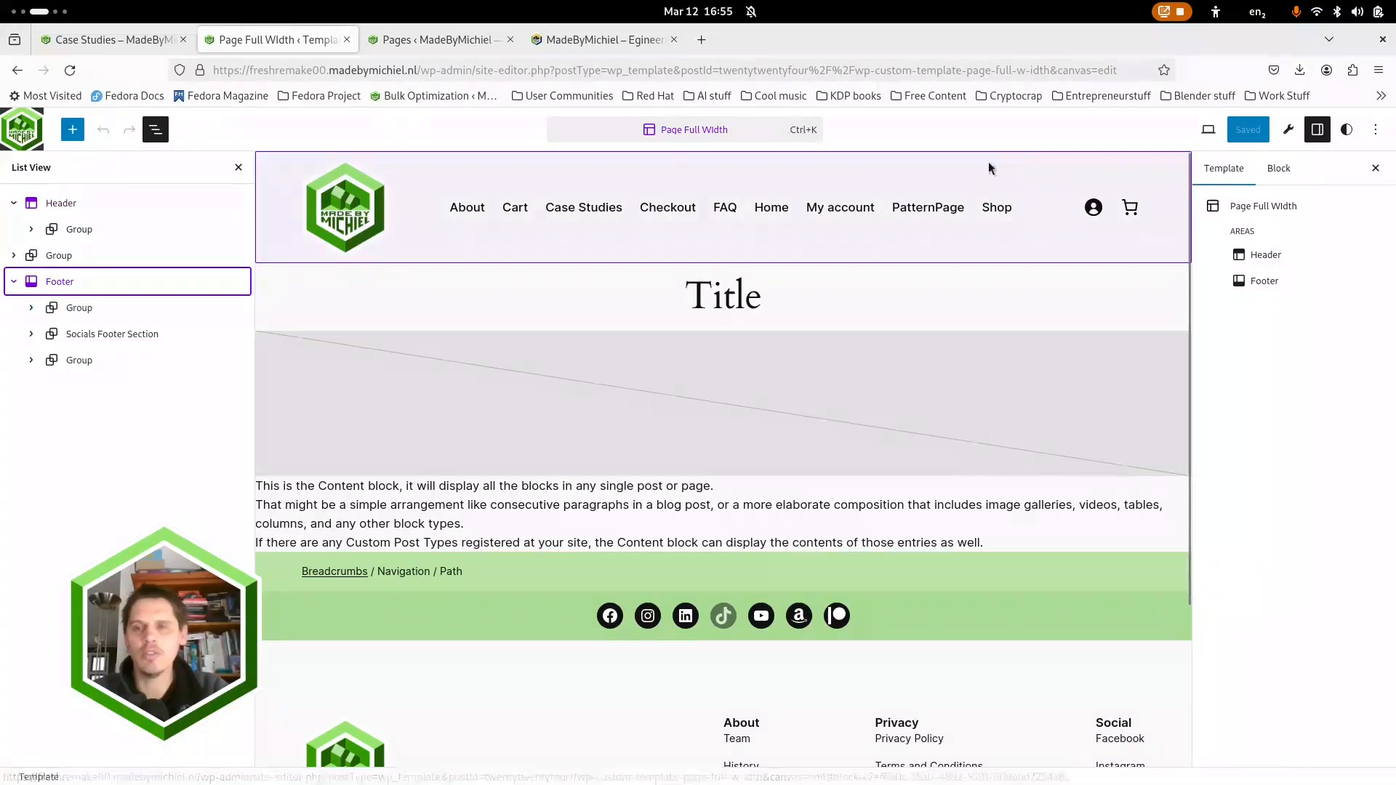
{"action": "left_click", "coordinate": [87, 212]}
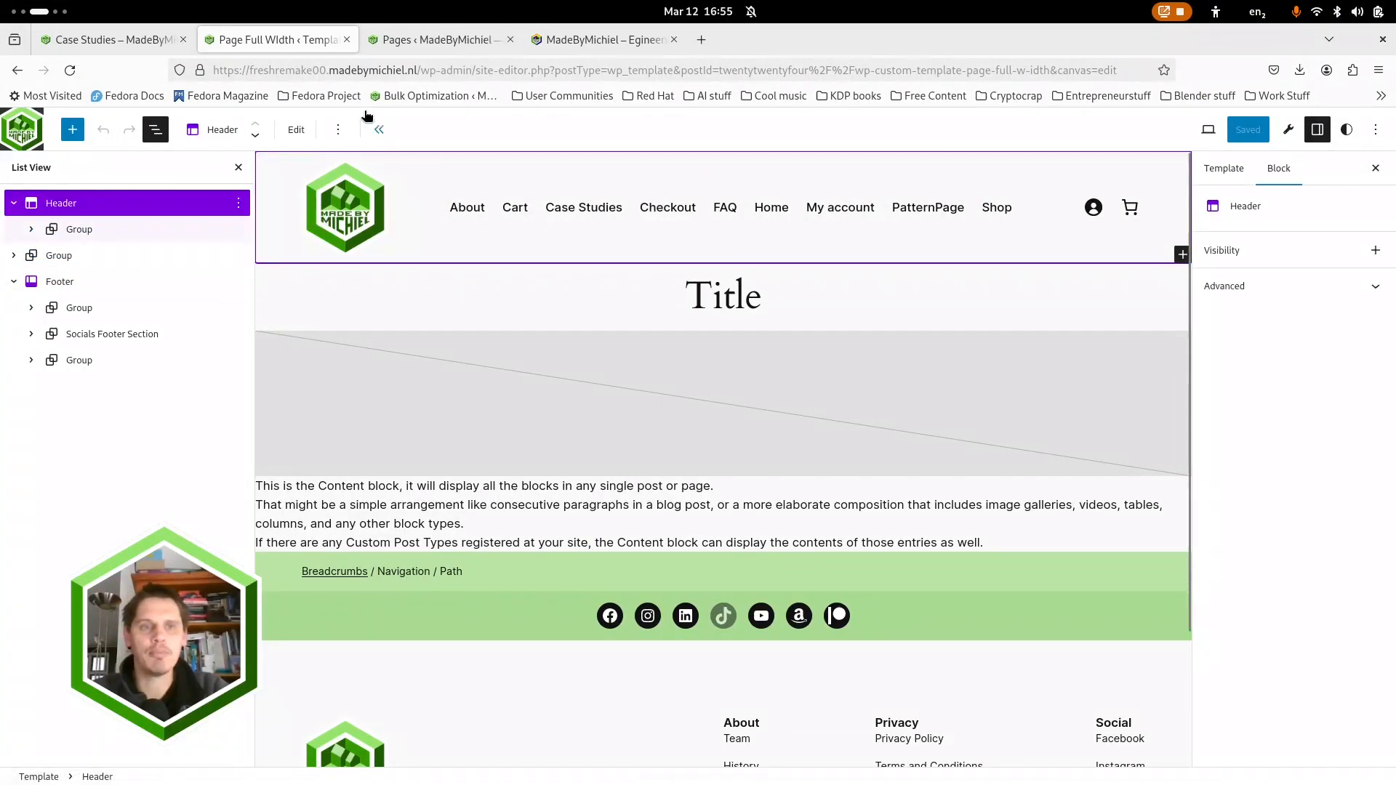
{"action": "left_click", "coordinate": [297, 134]}
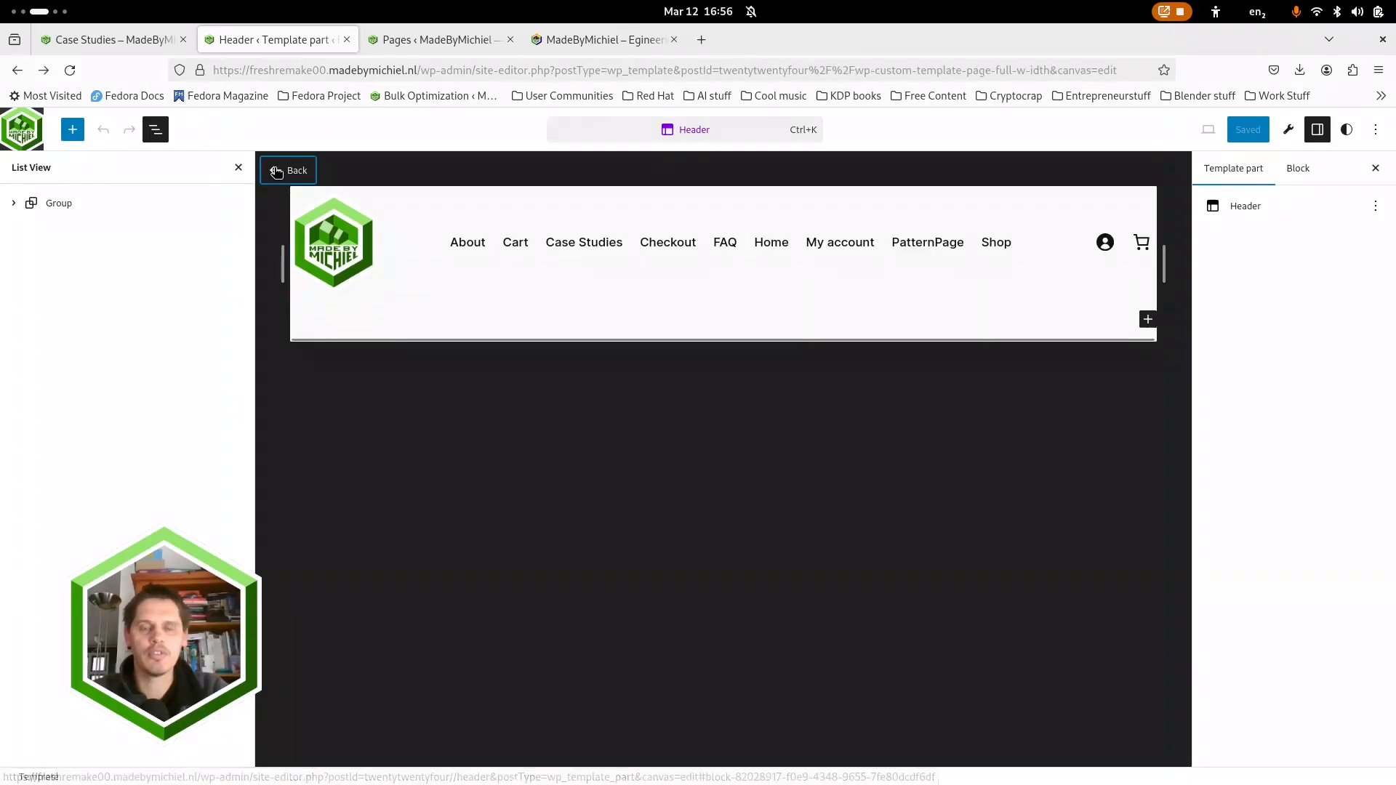
{"action": "left_click", "coordinate": [276, 171]}
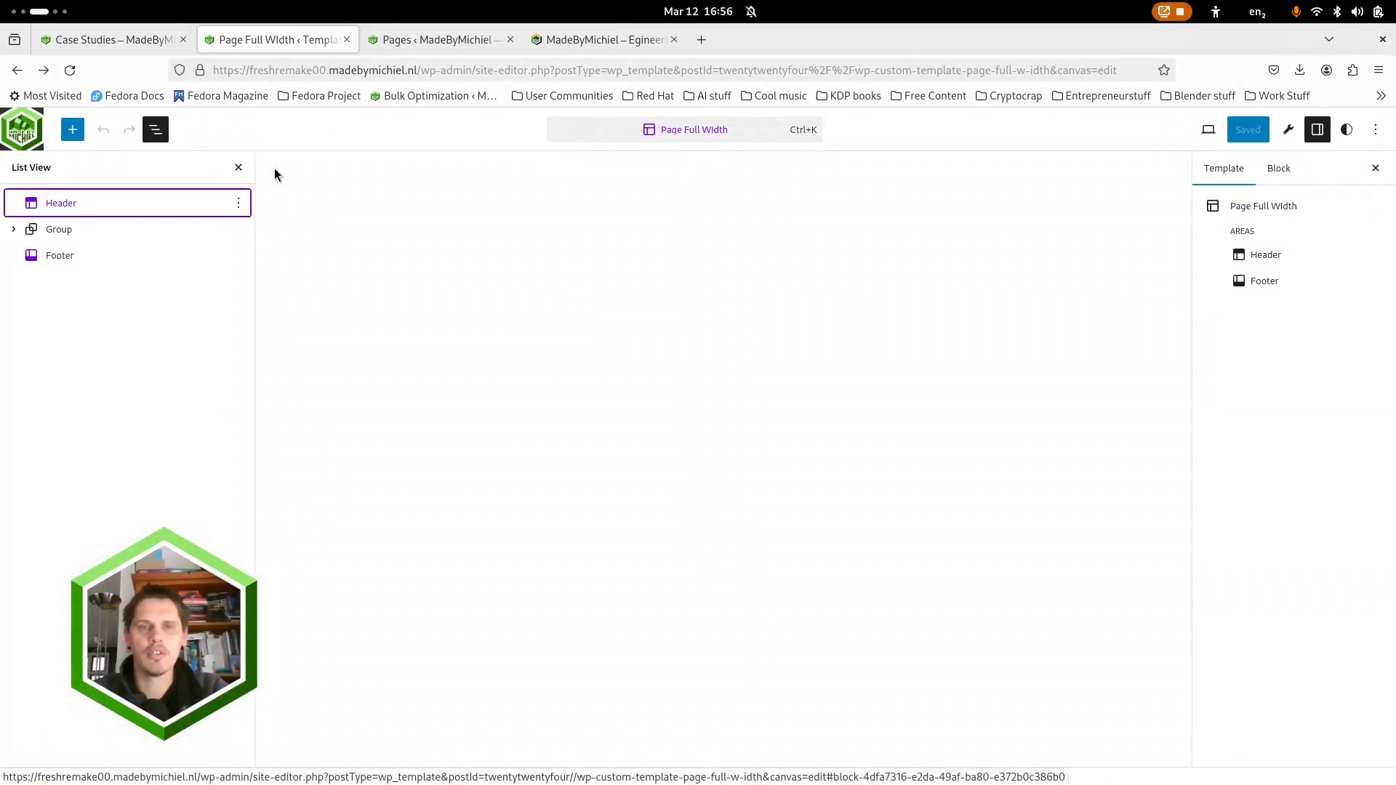
Step: Look over the existing template parts and patterns offered as Header replacements without choosing one
{"action": "left_click", "coordinate": [239, 205]}
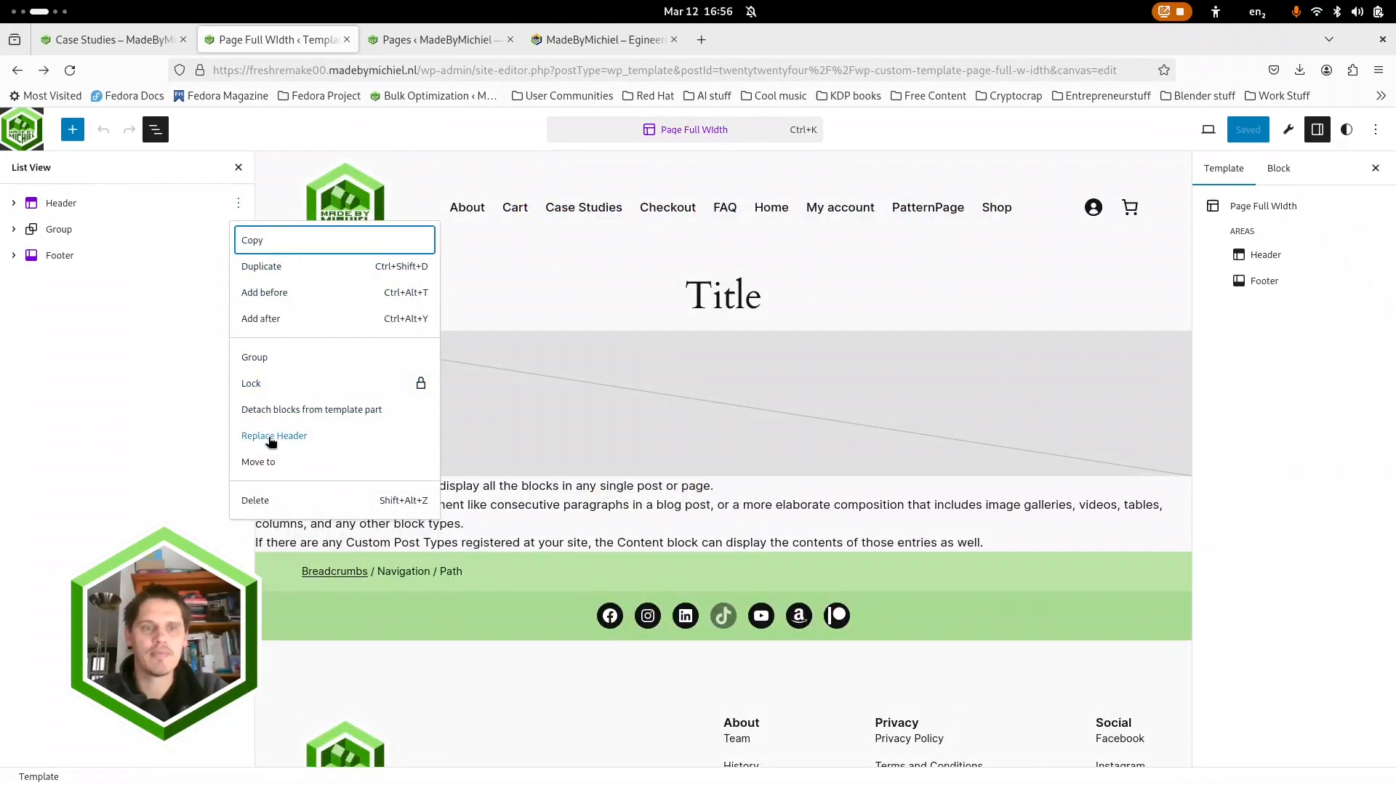
{"action": "left_click", "coordinate": [280, 436]}
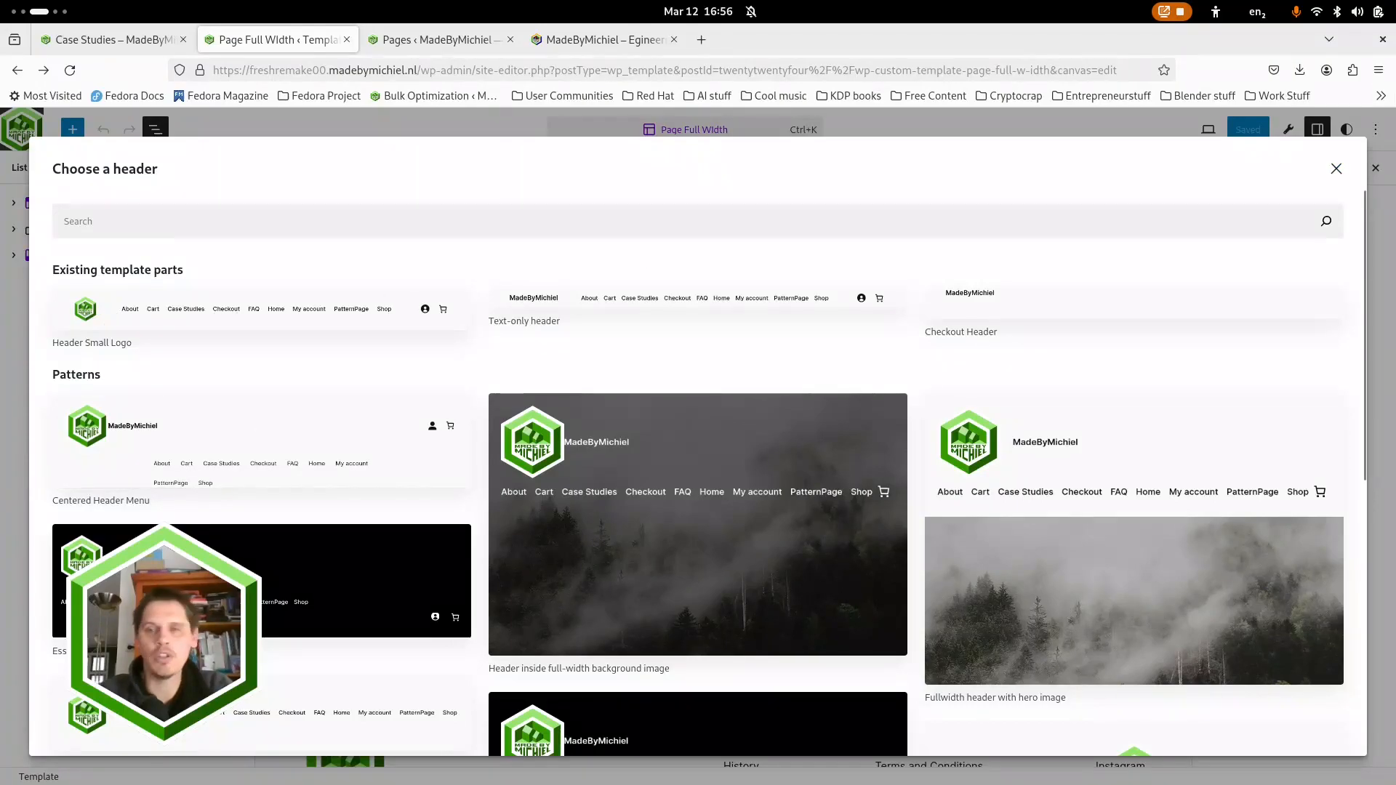
{"action": "left_click", "coordinate": [1337, 169]}
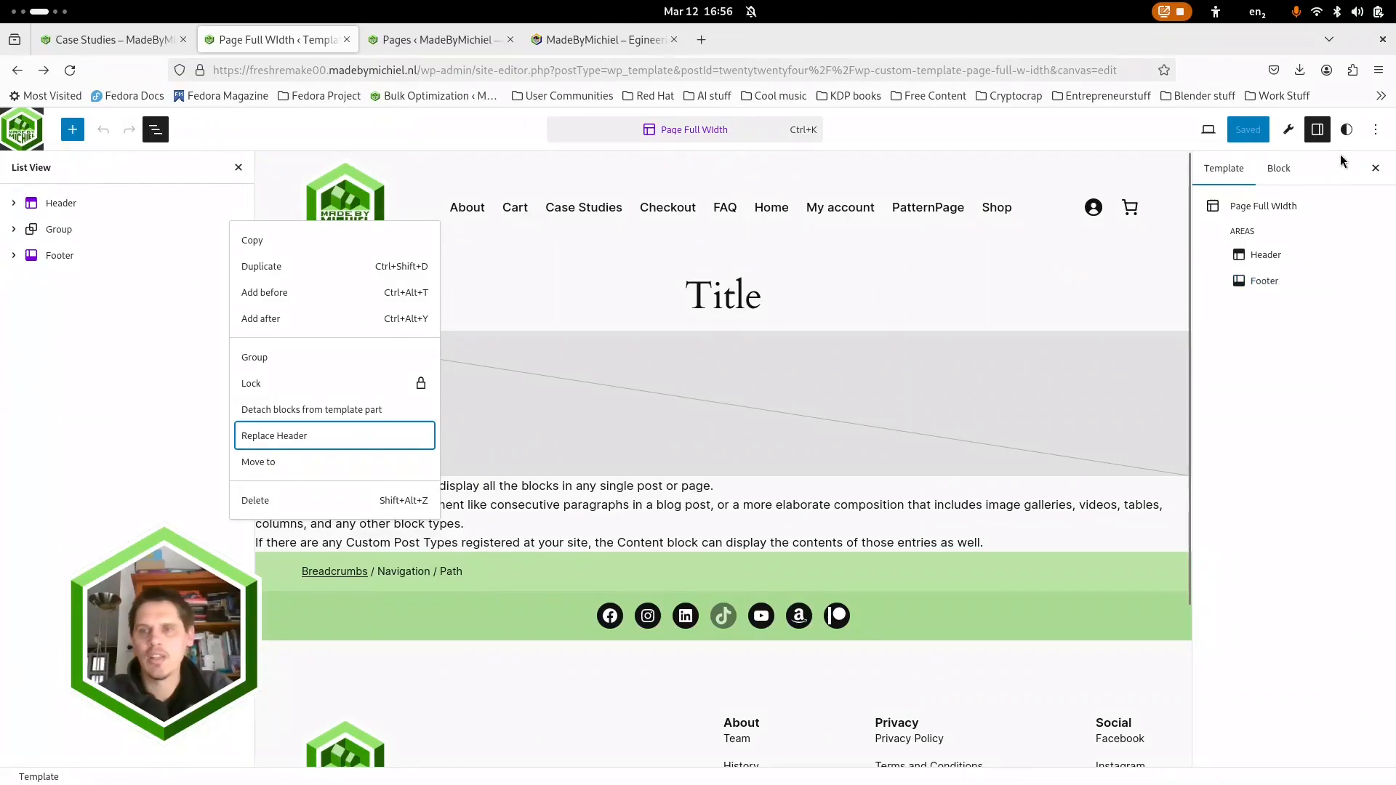
Step: View the site's solid colour palette in the global styles, including the options for theme colours
{"action": "left_click", "coordinate": [1346, 130]}
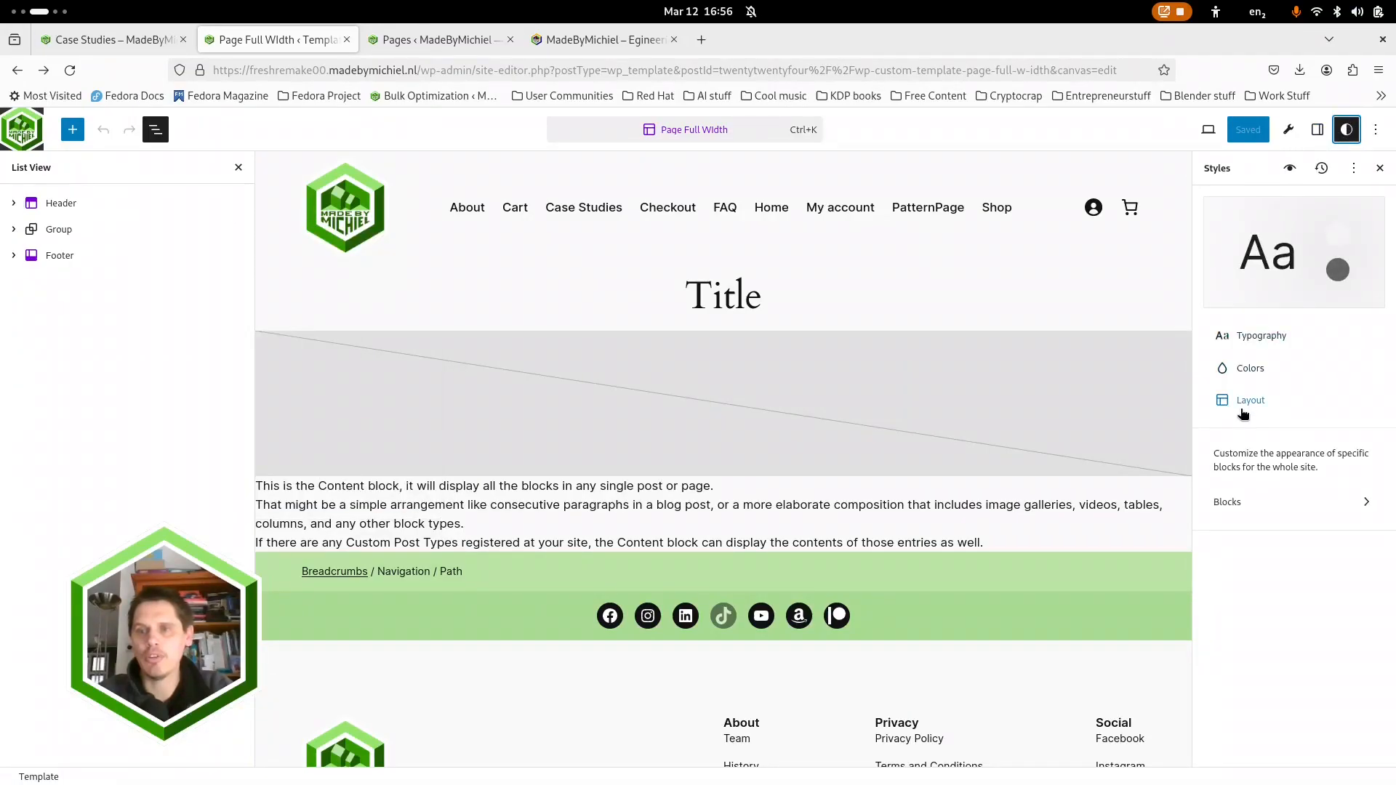
{"action": "left_click", "coordinate": [1246, 416]}
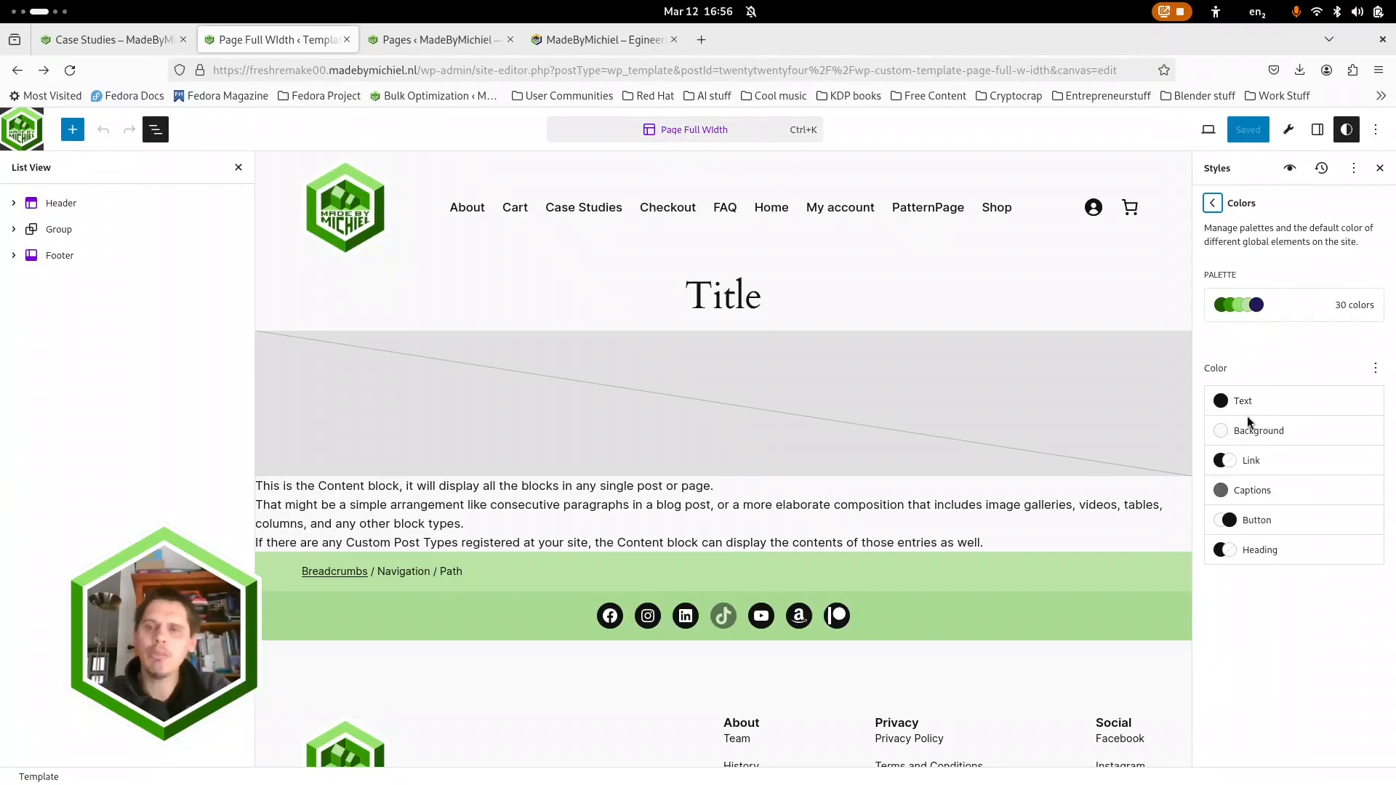
{"action": "left_click", "coordinate": [1321, 311]}
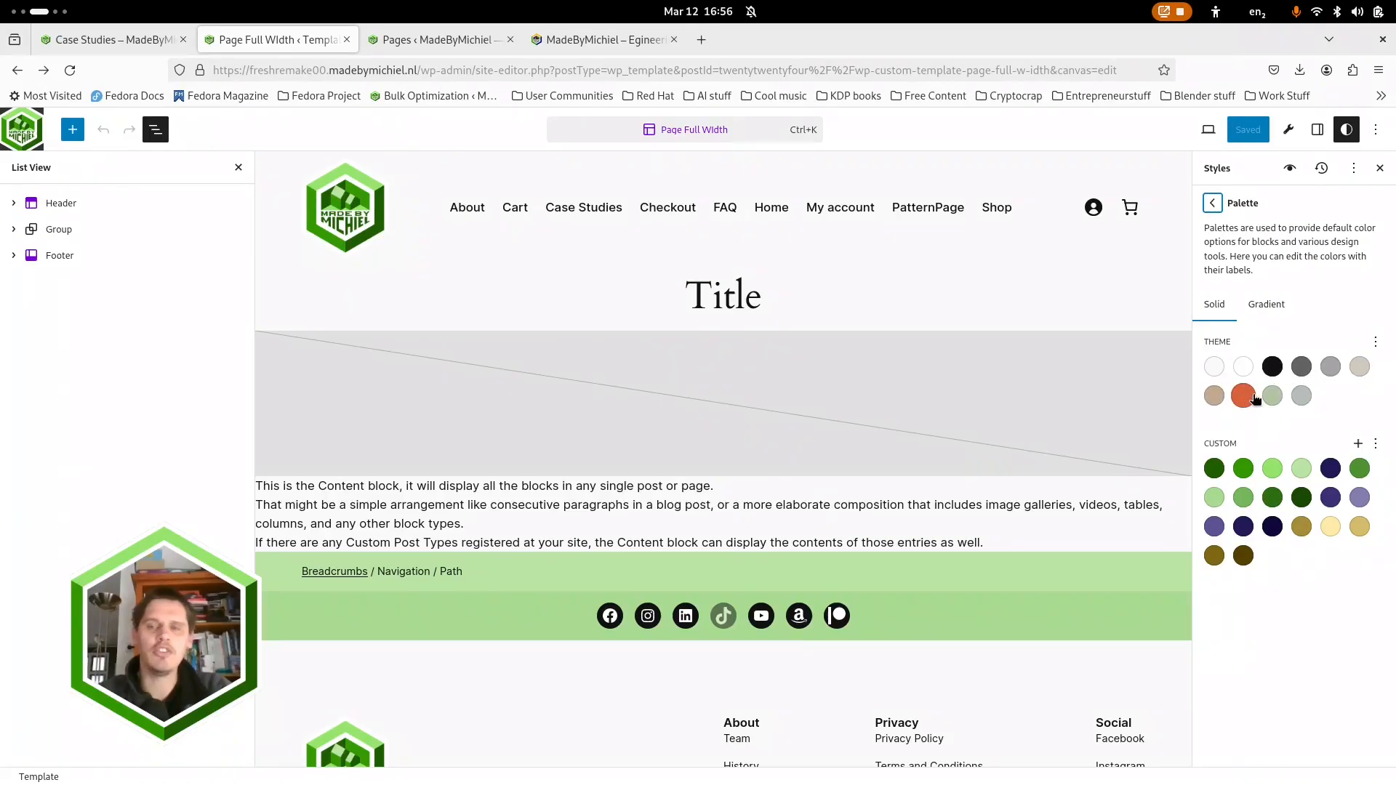
{"action": "left_click", "coordinate": [1376, 343]}
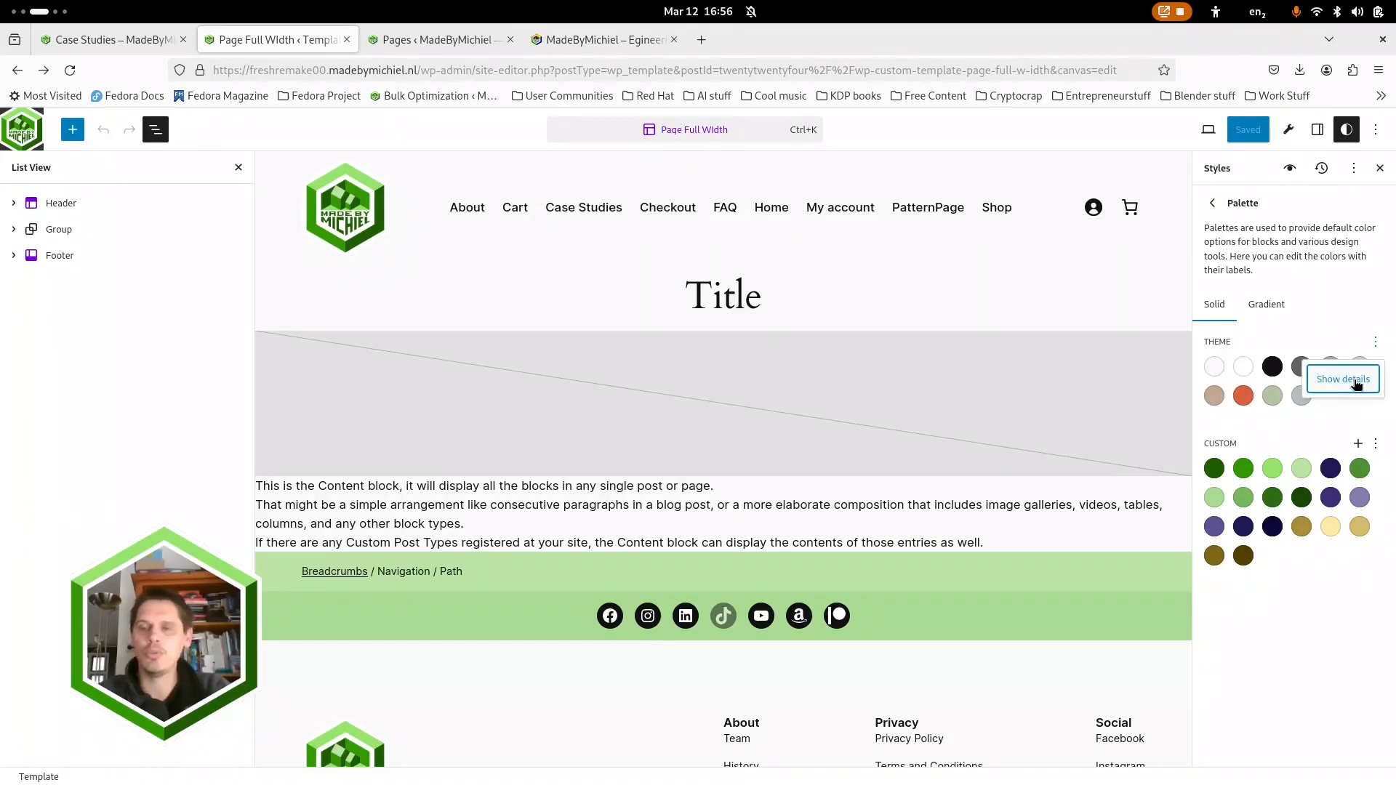
Step: Try shifting the orange theme colour to a blue hue, and reset the theme colours to their defaults
{"action": "left_click", "coordinate": [1243, 396]}
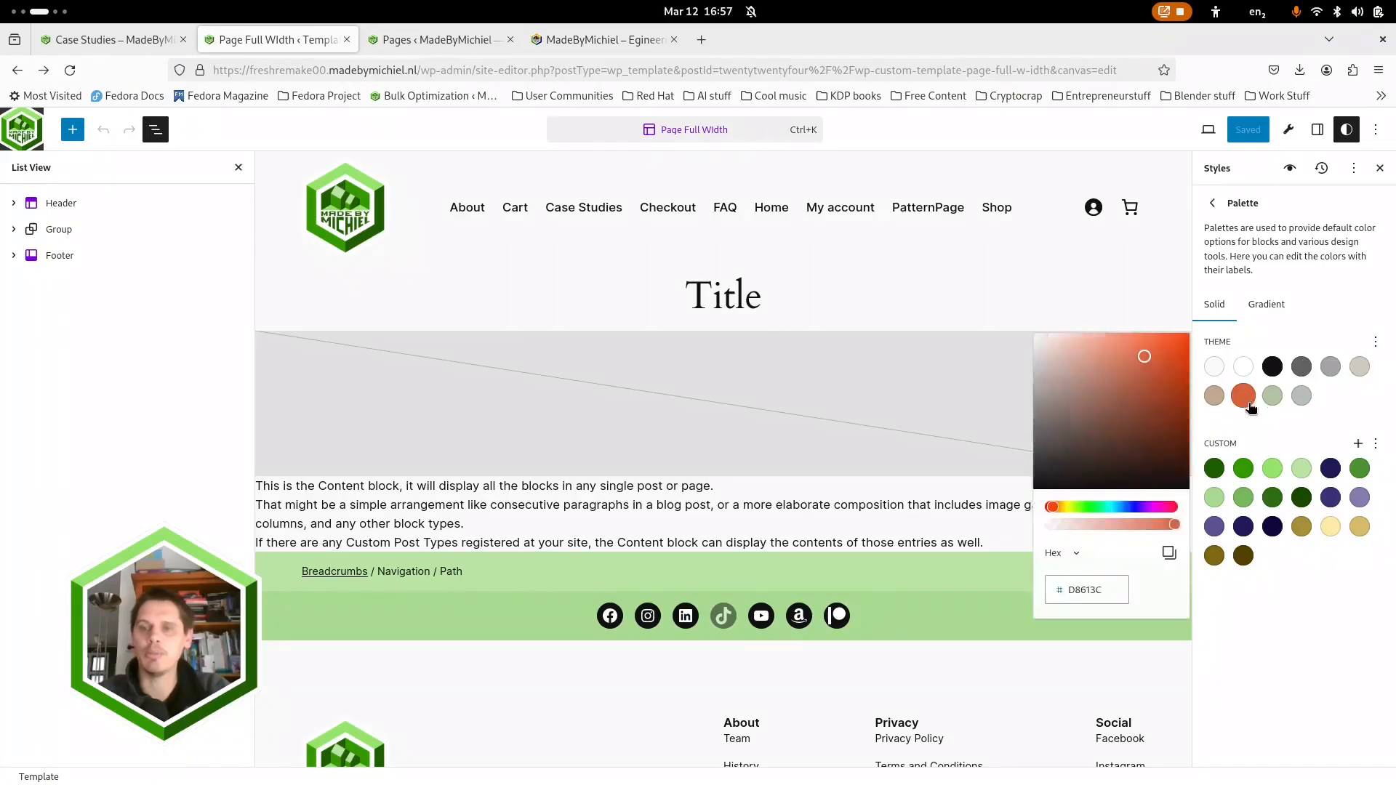
{"action": "left_click", "coordinate": [1140, 512]}
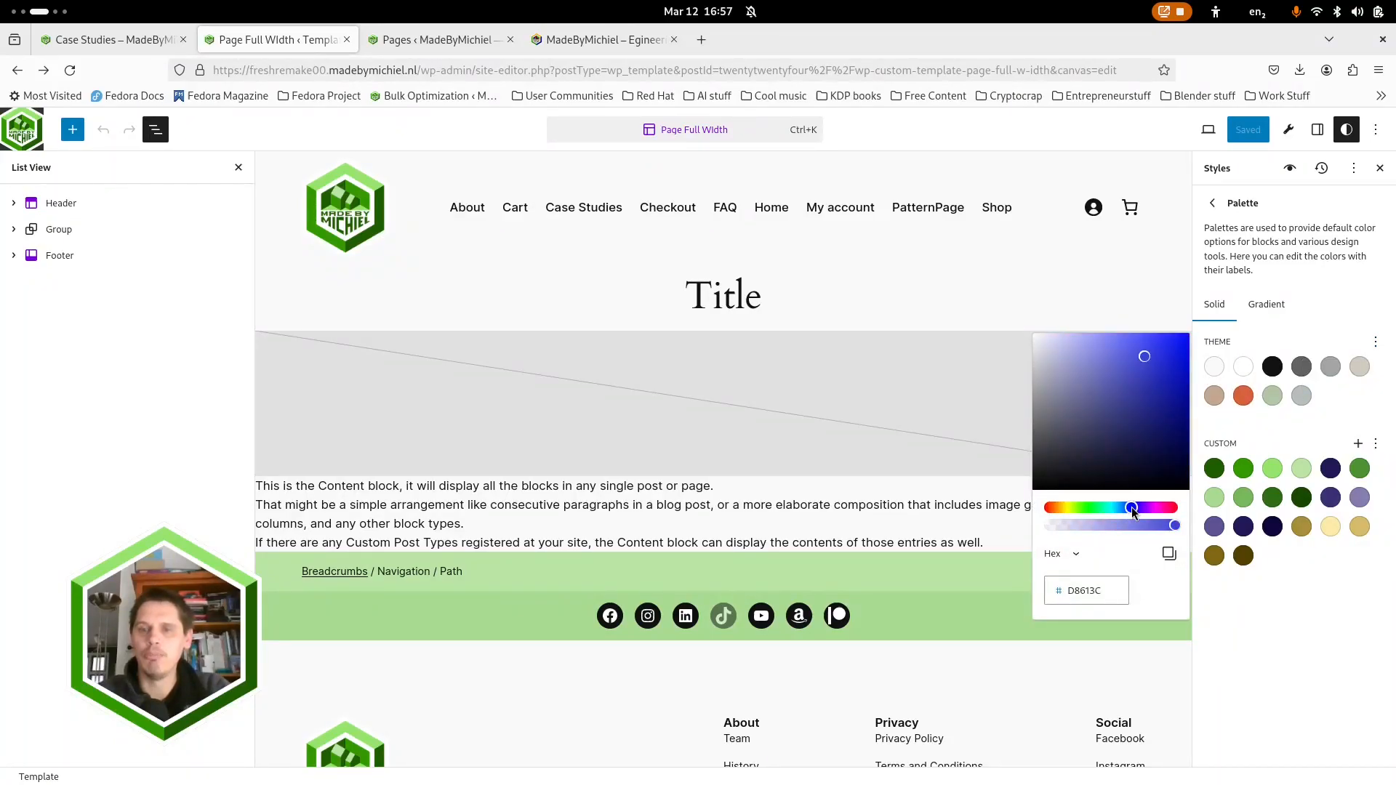
{"action": "left_click", "coordinate": [1362, 421]}
{"action": "left_click", "coordinate": [1375, 341]}
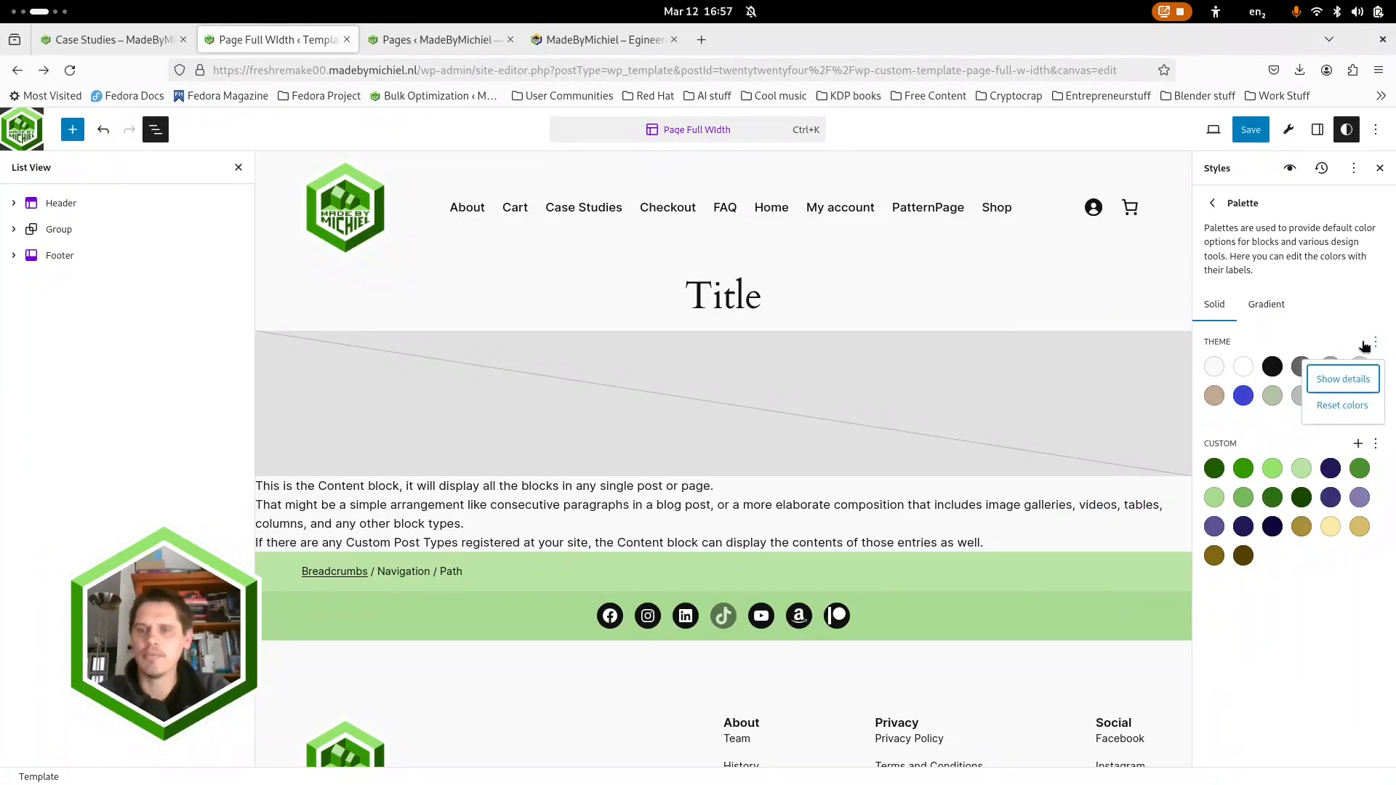
{"action": "left_click", "coordinate": [1343, 405]}
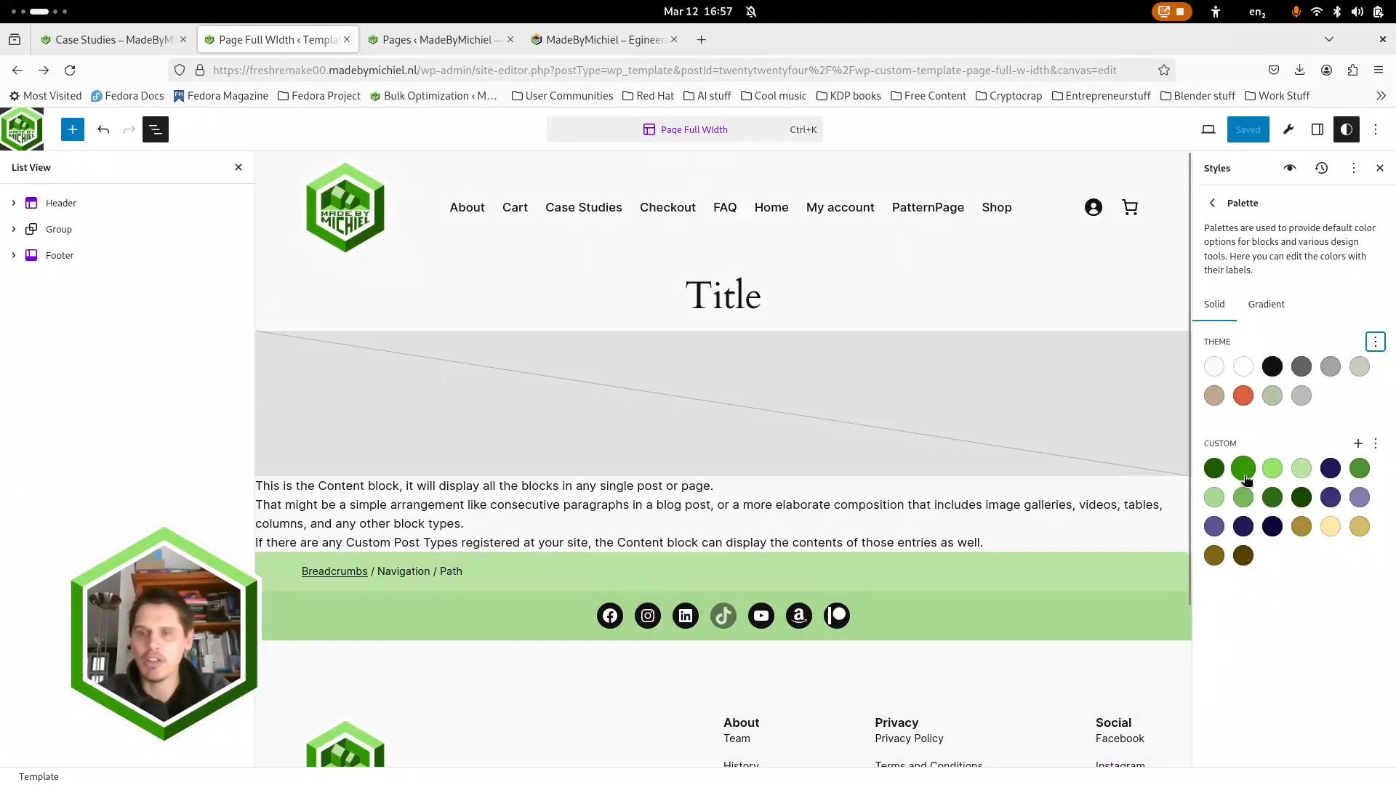
Step: Show the custom palette colours as a detailed list with their names
{"action": "left_click", "coordinate": [1375, 444]}
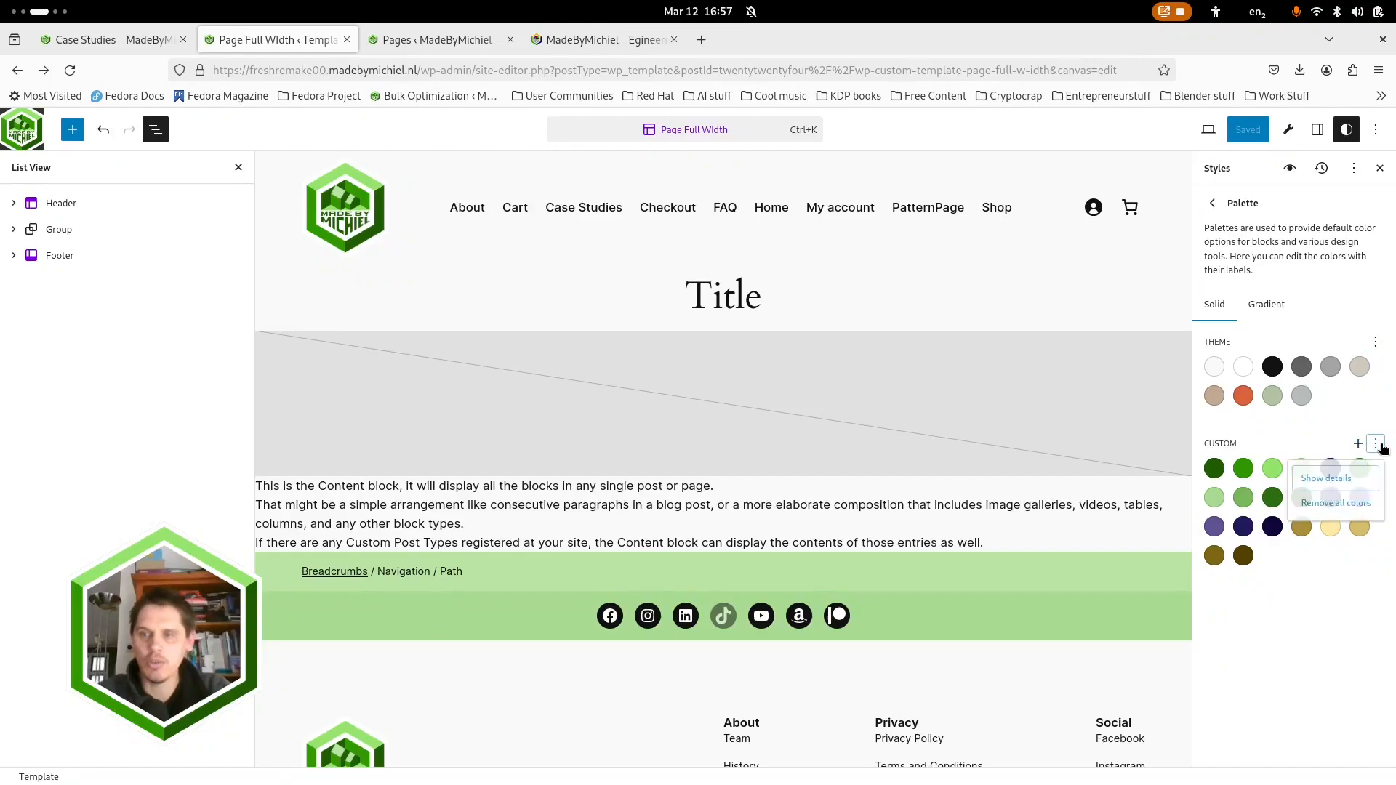
{"action": "left_click", "coordinate": [1327, 479]}
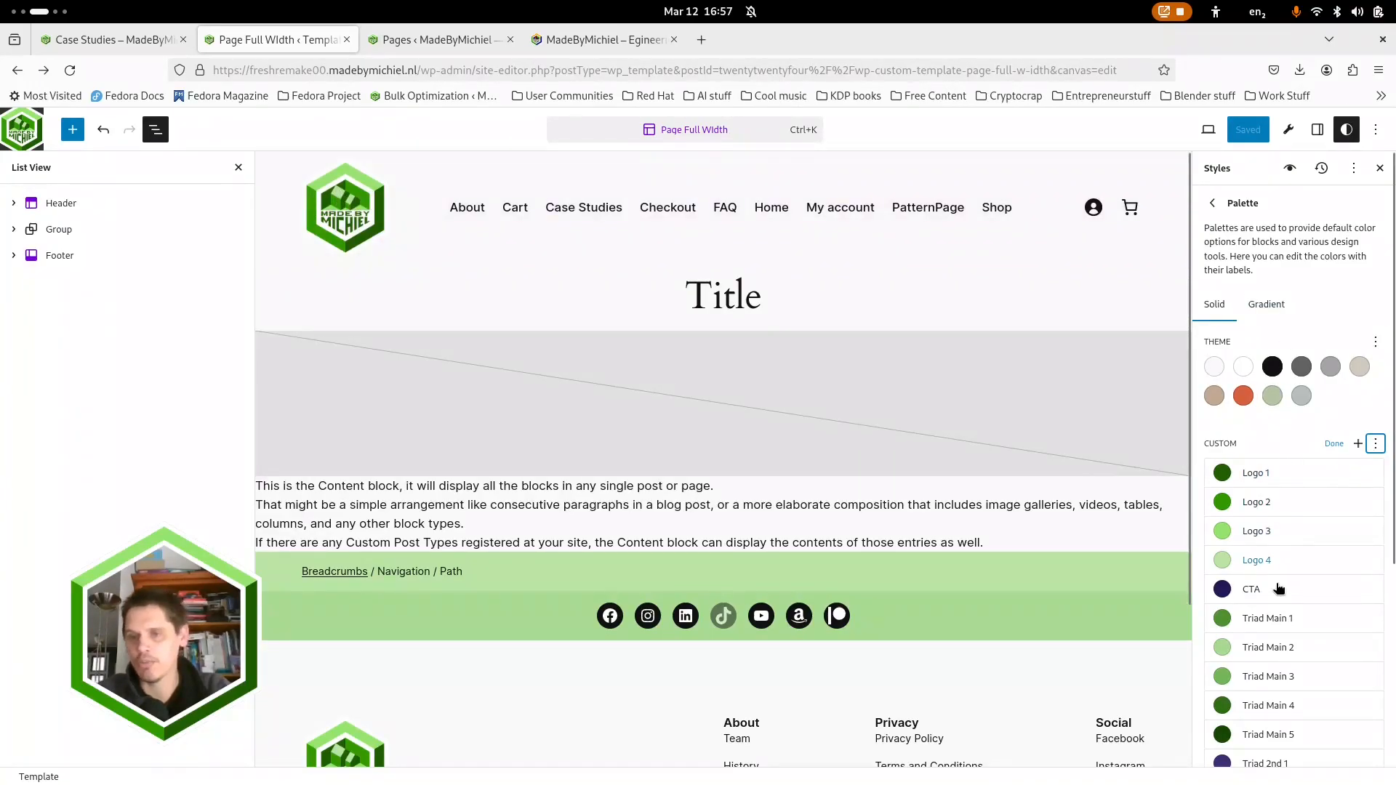
Step: Look through the named logo, CTA and triad colours in the custom palette
{"action": "scroll", "coordinate": [1261, 567], "scroll_direction": "down", "scroll_amount": 2}
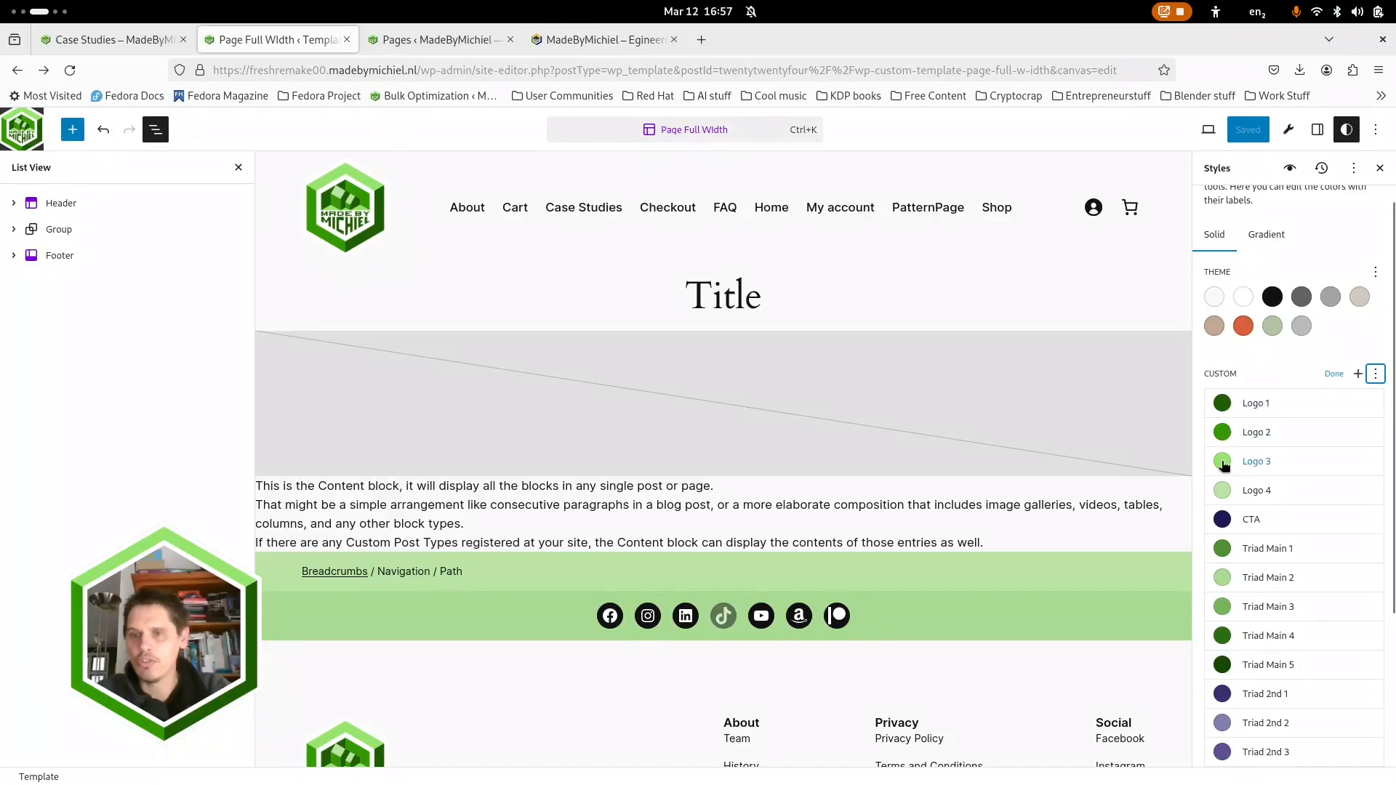
{"action": "scroll", "coordinate": [1145, 654], "scroll_direction": "down", "scroll_amount": 3}
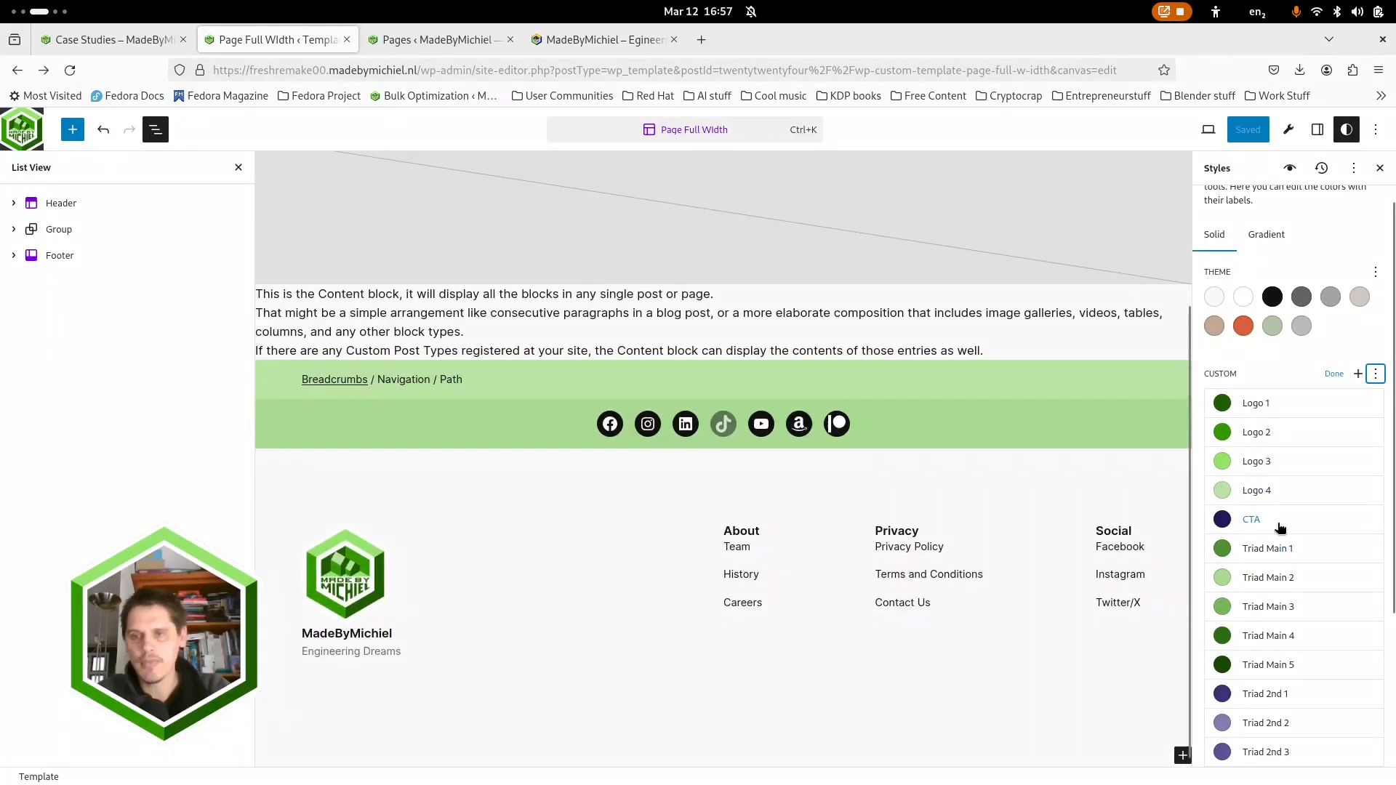
{"action": "scroll", "coordinate": [503, 629], "scroll_direction": "up", "scroll_amount": 3}
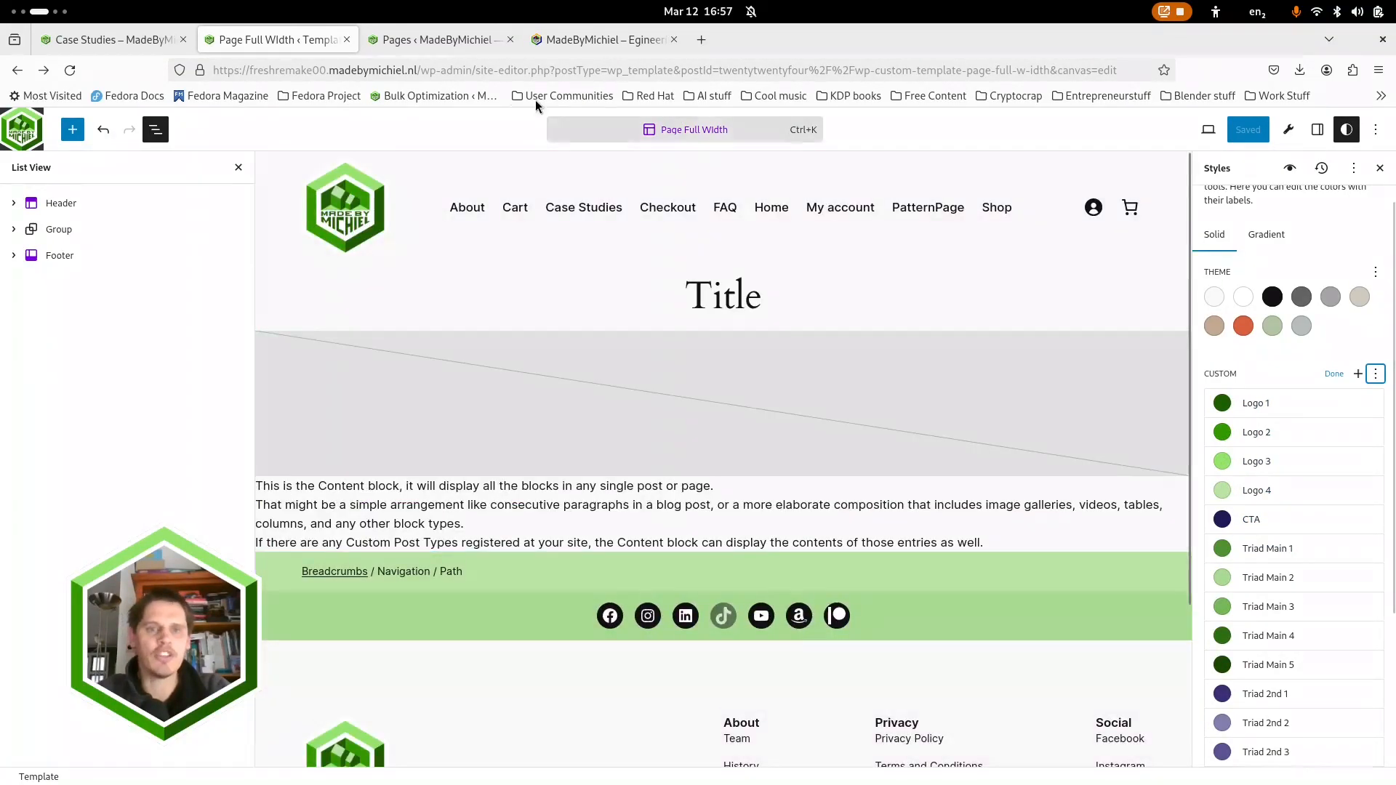
Step: Open the live site's home page and look at the colours of its Hero and Problem sections
{"action": "left_click", "coordinate": [400, 39]}
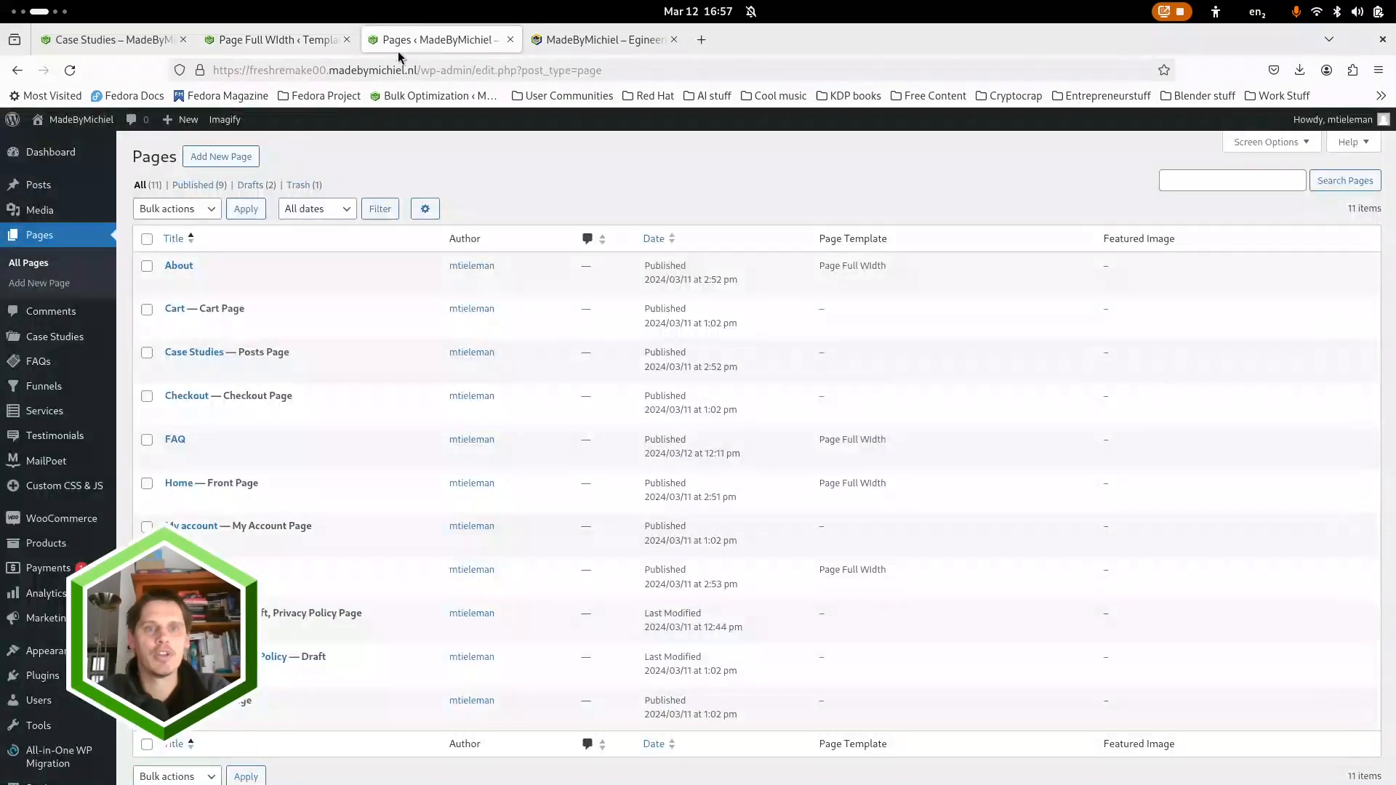
{"action": "left_click", "coordinate": [75, 121]}
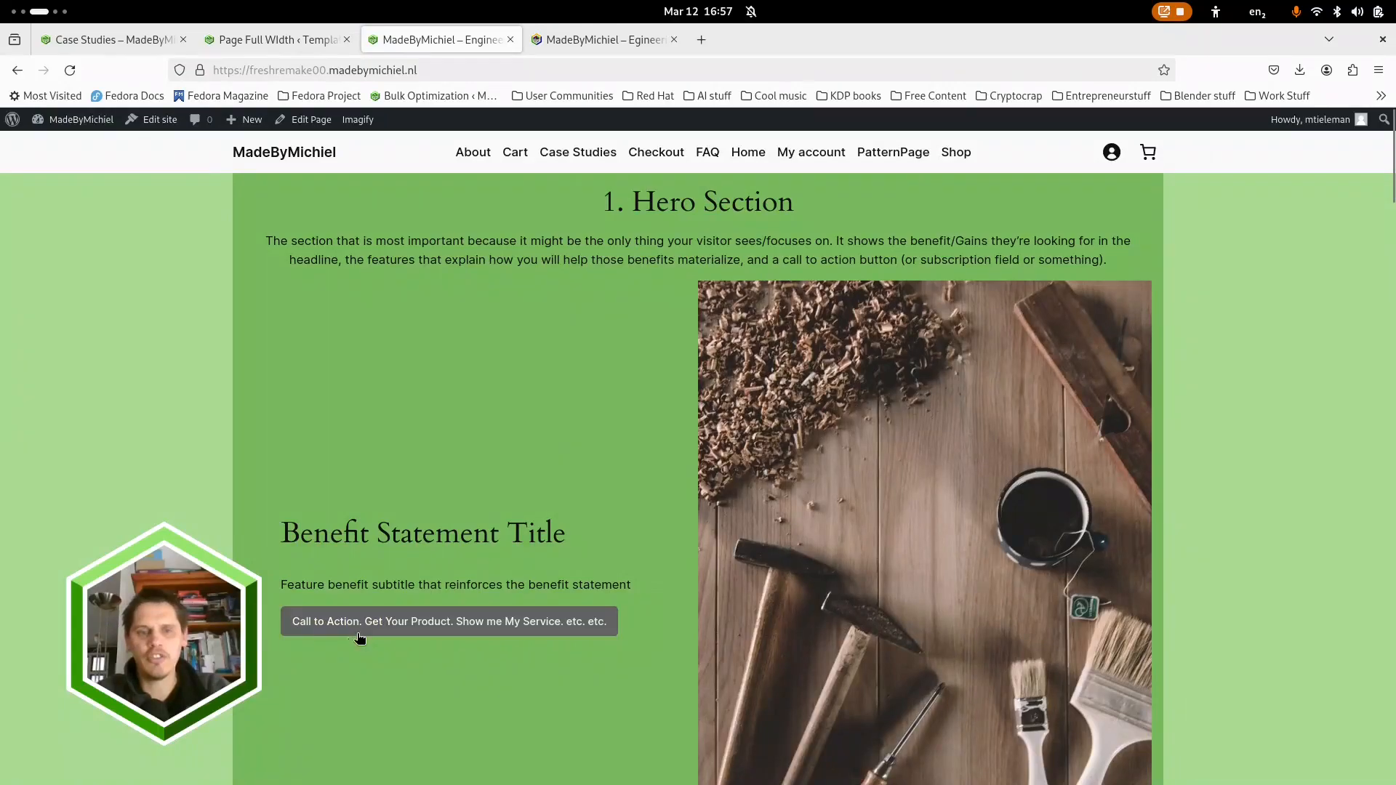
{"action": "scroll", "coordinate": [626, 618], "scroll_direction": "down", "scroll_amount": 3}
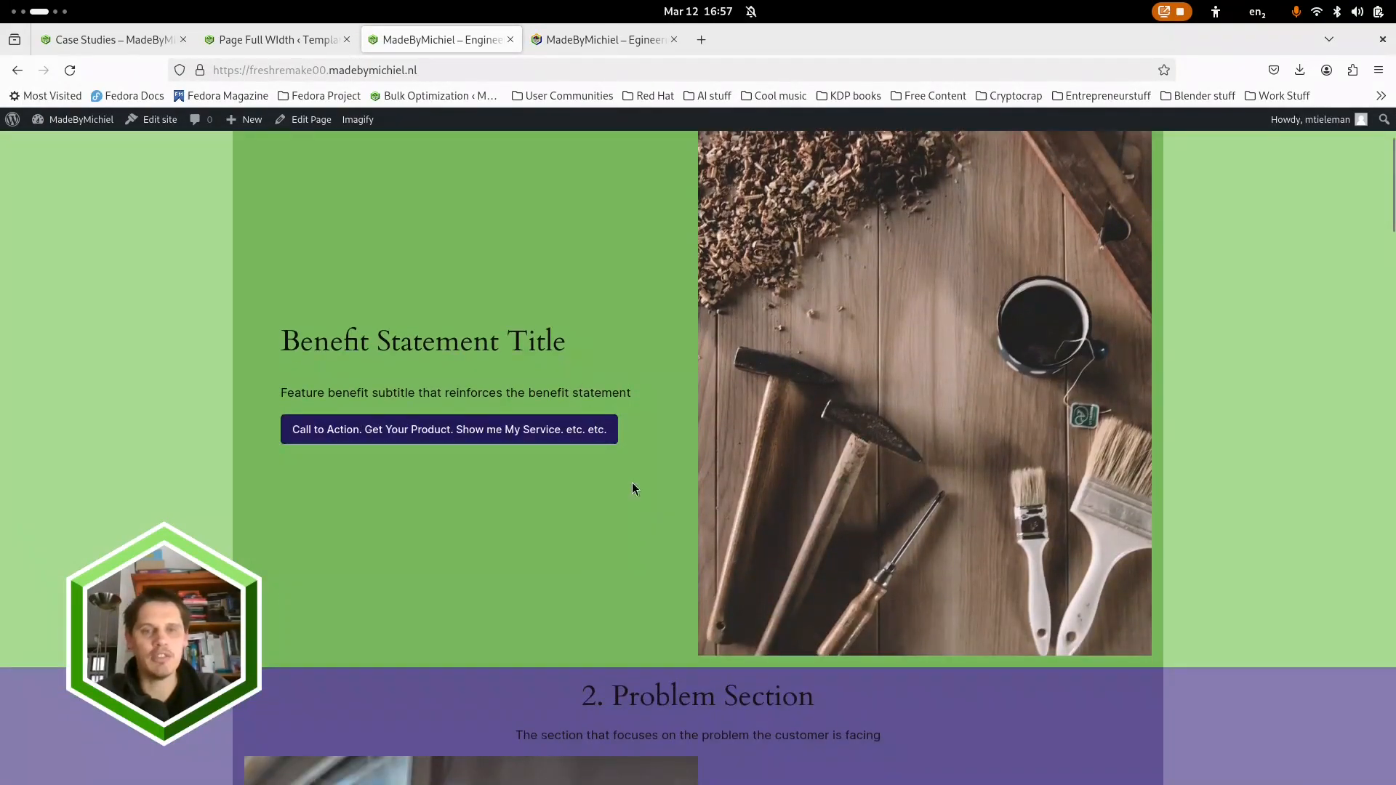
{"action": "scroll", "coordinate": [633, 483], "scroll_direction": "down", "scroll_amount": 5}
{"action": "scroll", "coordinate": [633, 487], "scroll_direction": "up", "scroll_amount": 6}
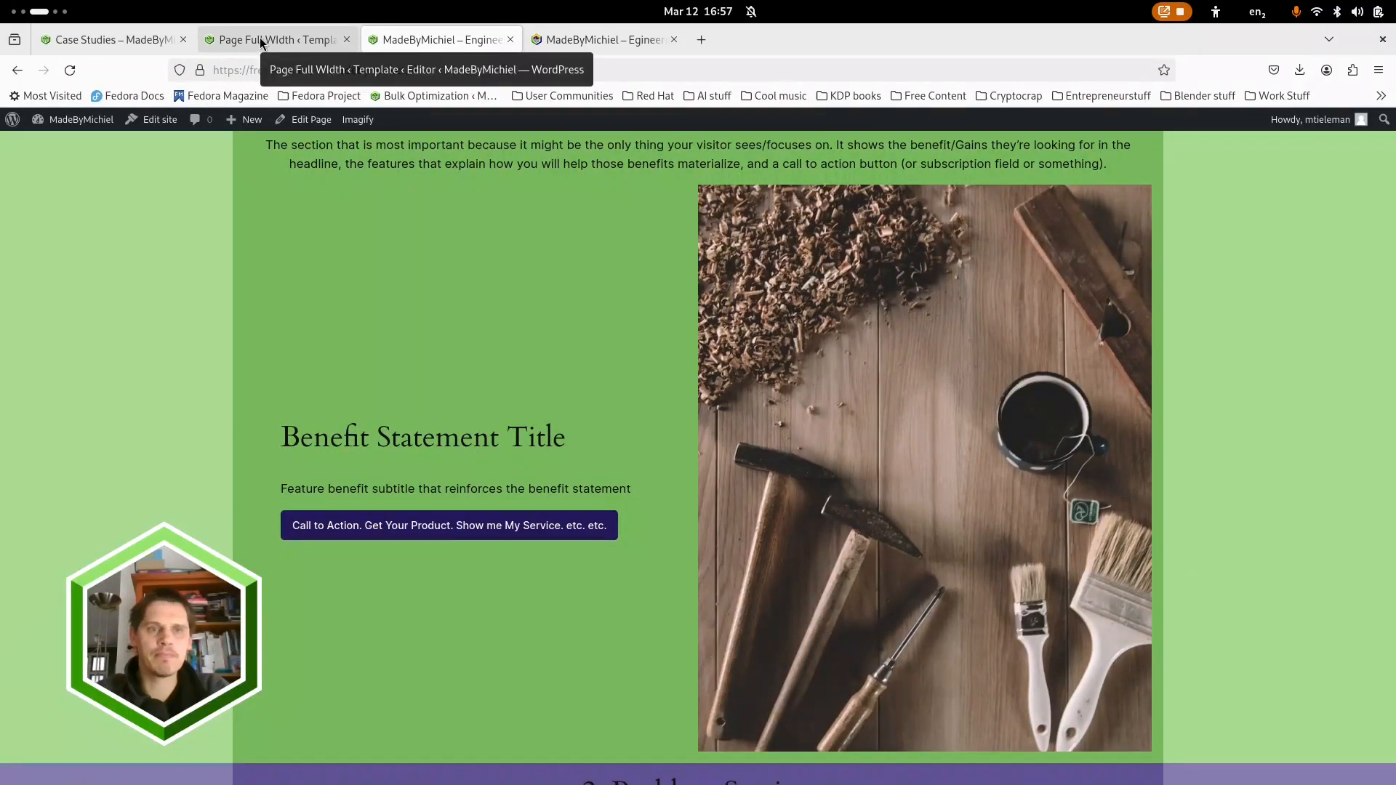
Step: Switch to the Paletton window, view the triad colour wheel, and return to the site's browser window
{"action": "key", "text": "super"}
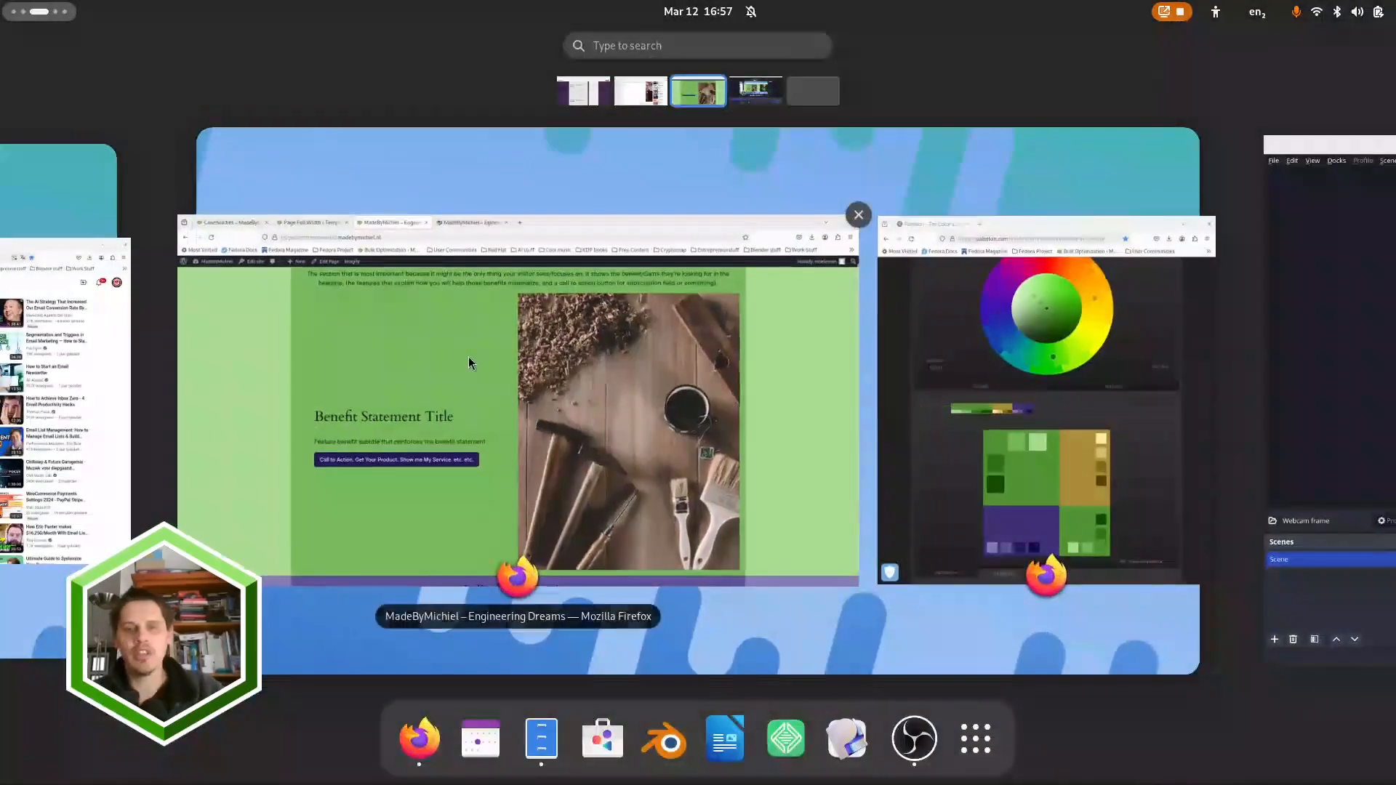
{"action": "left_click", "coordinate": [1031, 356]}
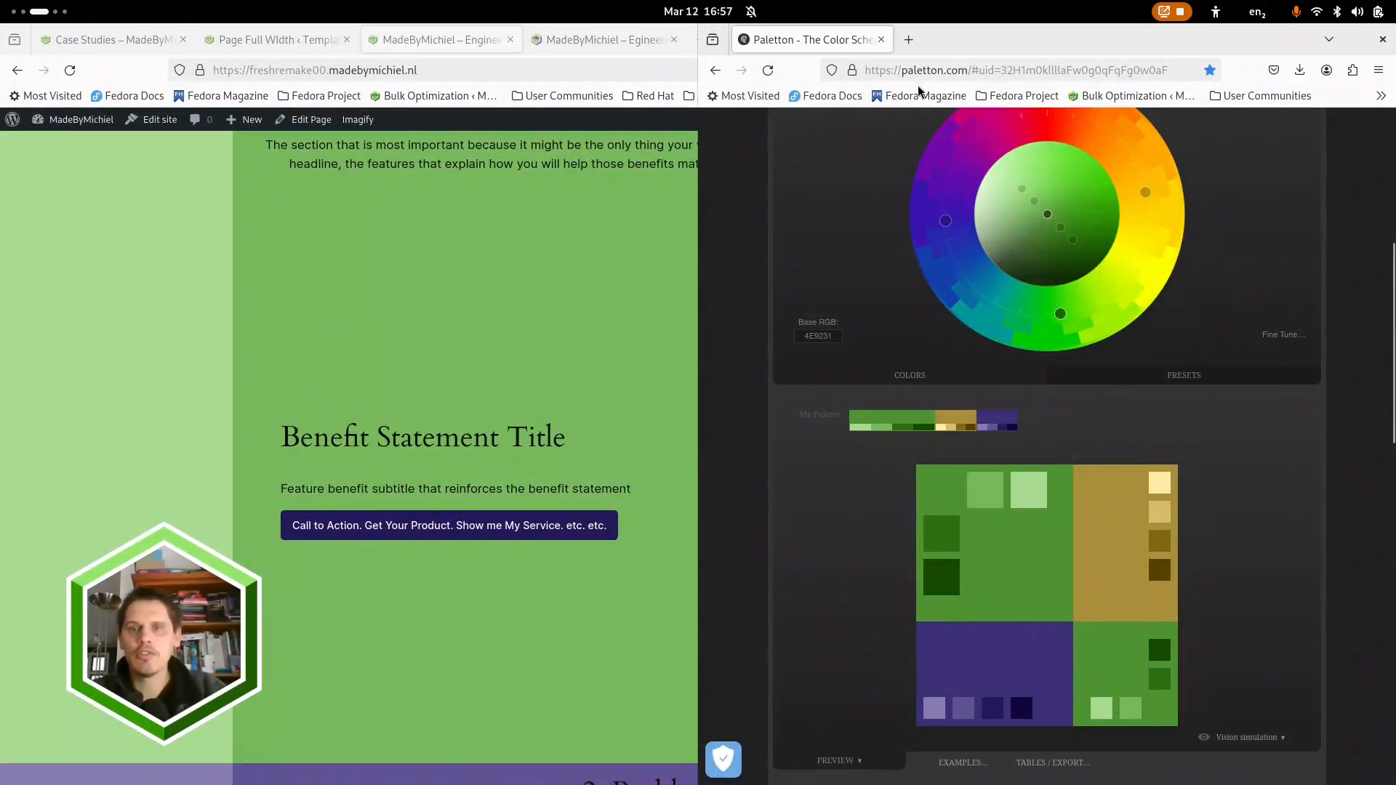
{"action": "scroll", "coordinate": [1184, 587], "scroll_direction": "up", "scroll_amount": 5}
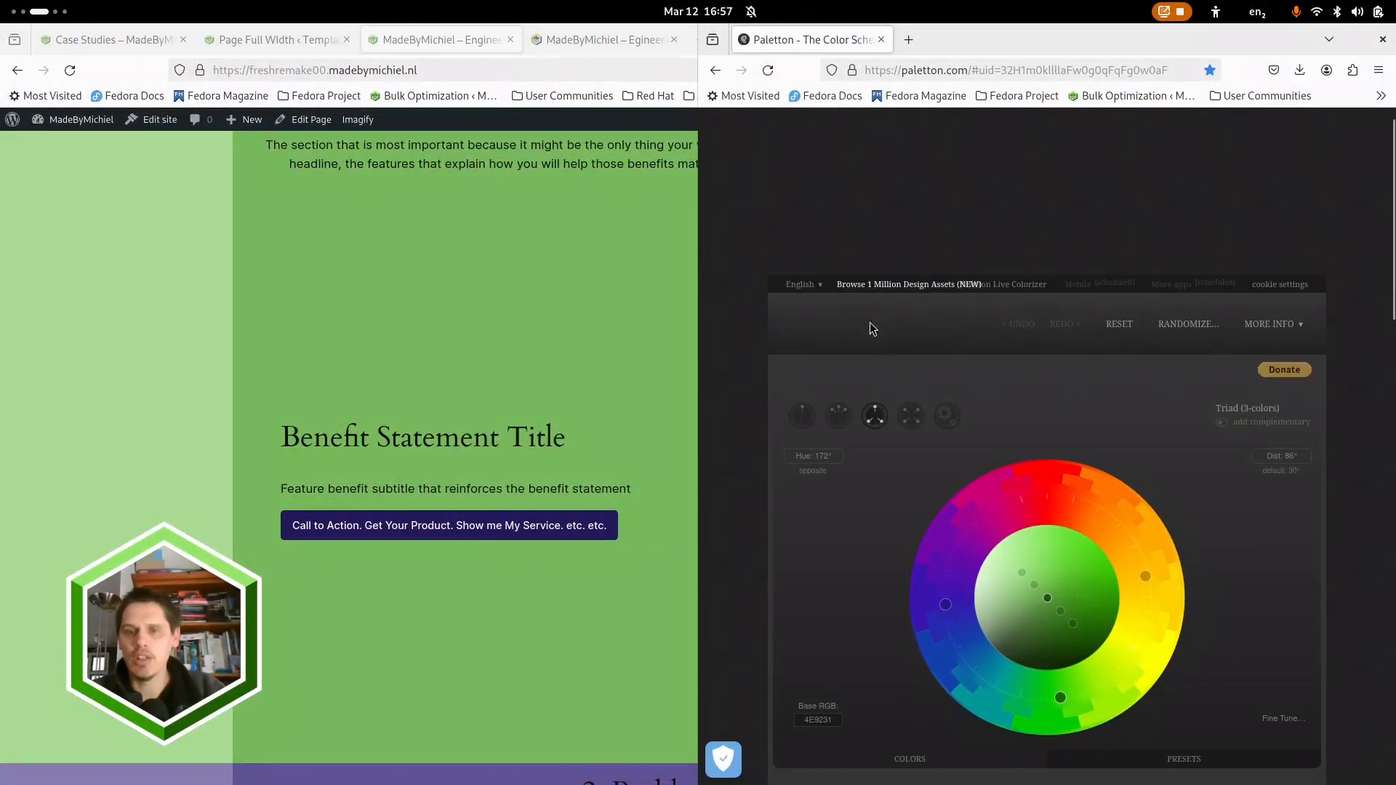
{"action": "scroll", "coordinate": [1211, 563], "scroll_direction": "down", "scroll_amount": 3}
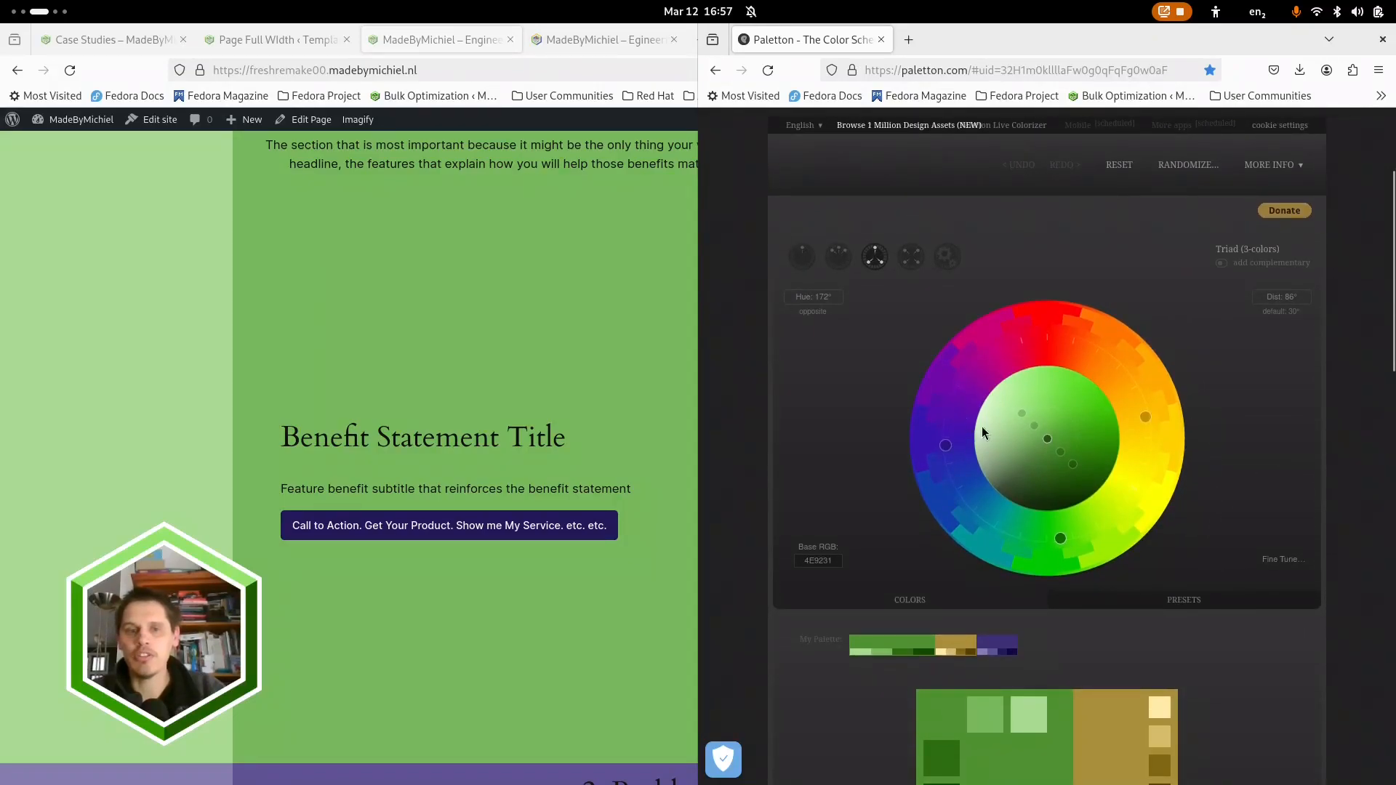
{"action": "scroll", "coordinate": [1233, 424], "scroll_direction": "up", "scroll_amount": 2}
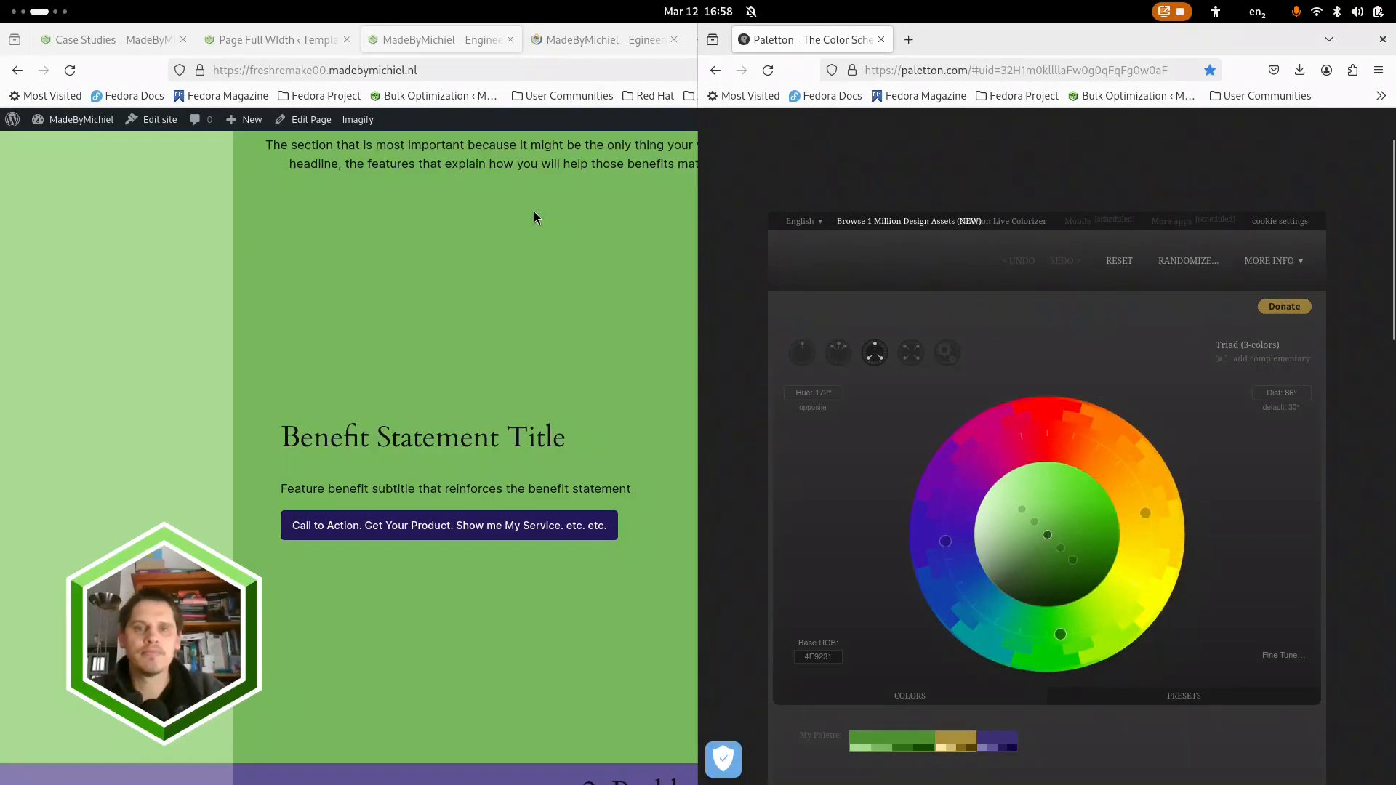
{"action": "key", "text": "super+Up"}
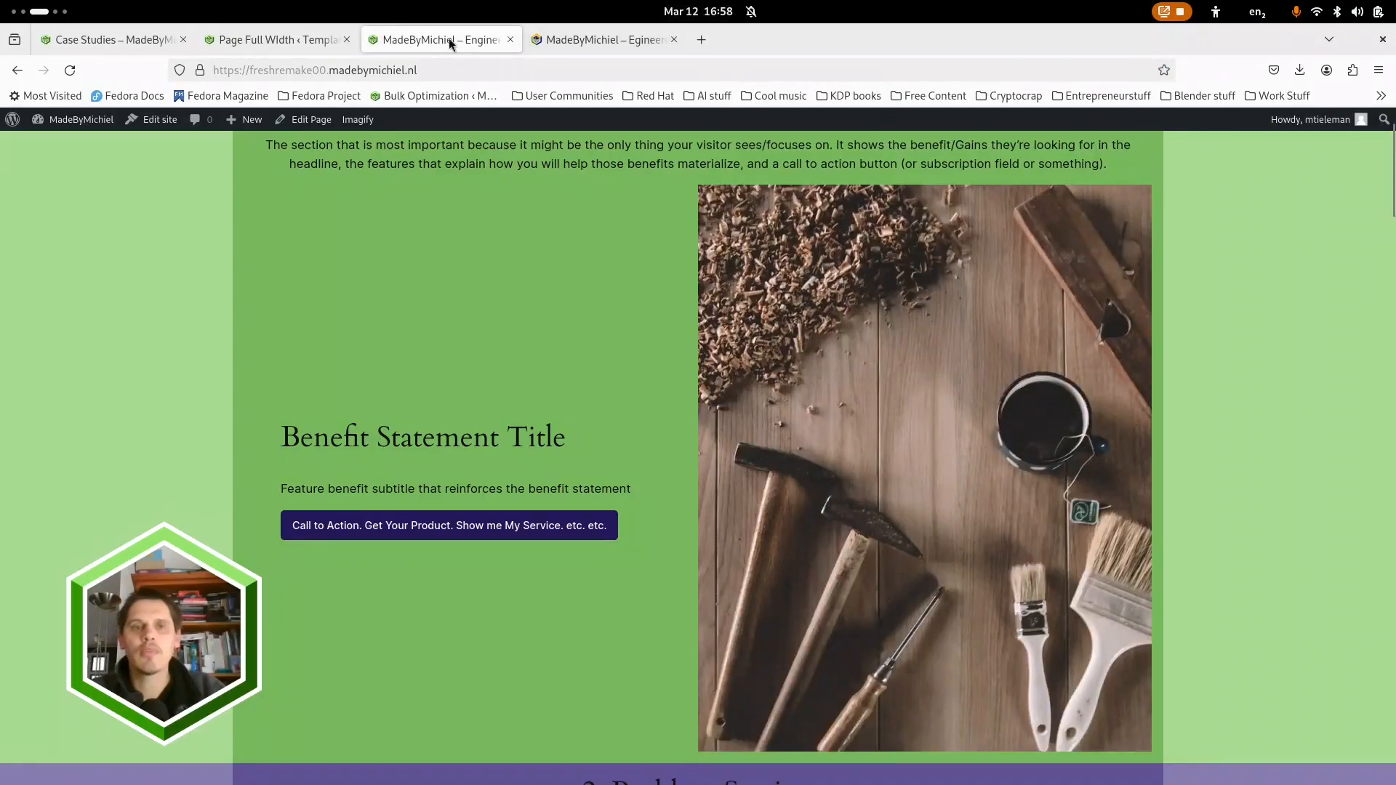
Step: Compare the Triad colours in the Page Full Width template's custom palette with the scheme swatches in Paletton
{"action": "left_click", "coordinate": [243, 39]}
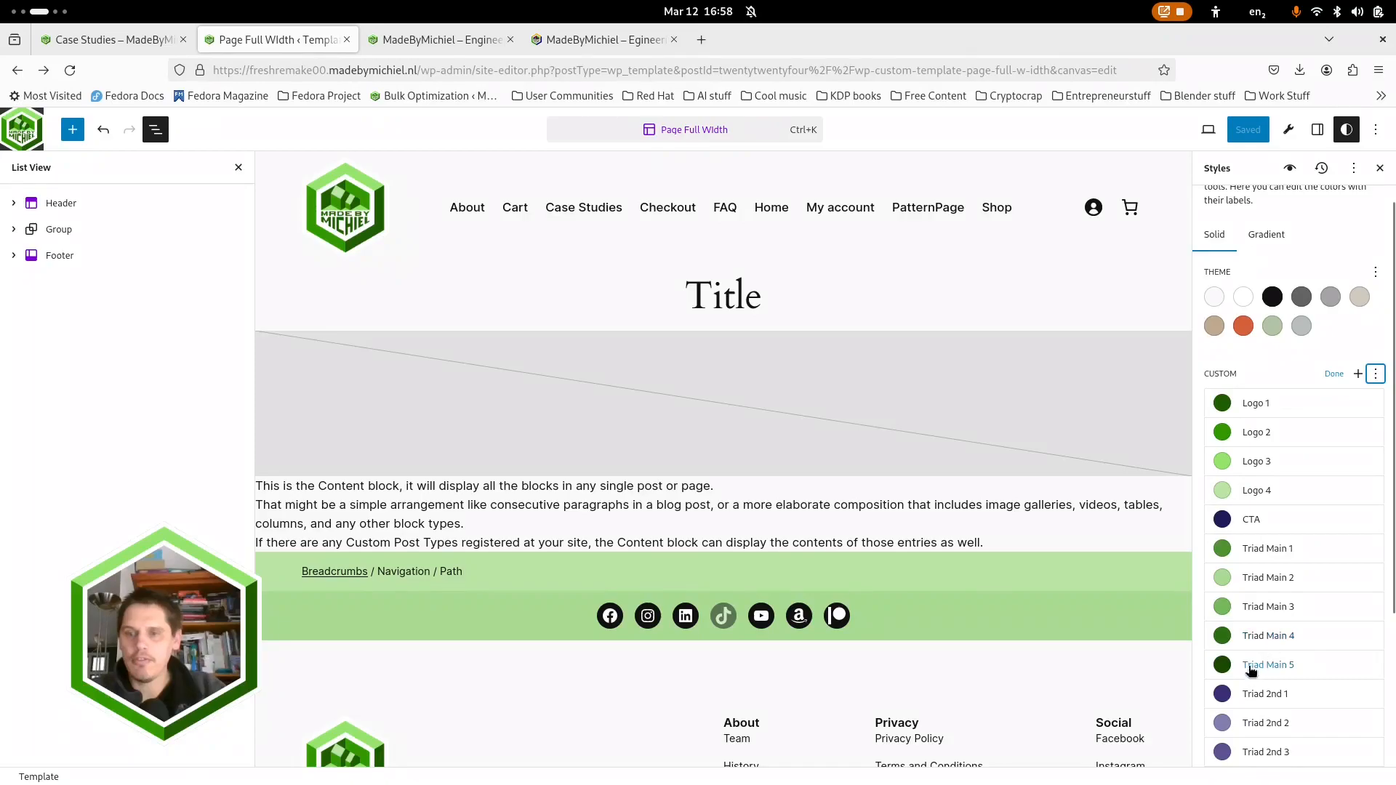
{"action": "scroll", "coordinate": [1298, 574], "scroll_direction": "down", "scroll_amount": 5}
{"action": "key", "text": "super"}
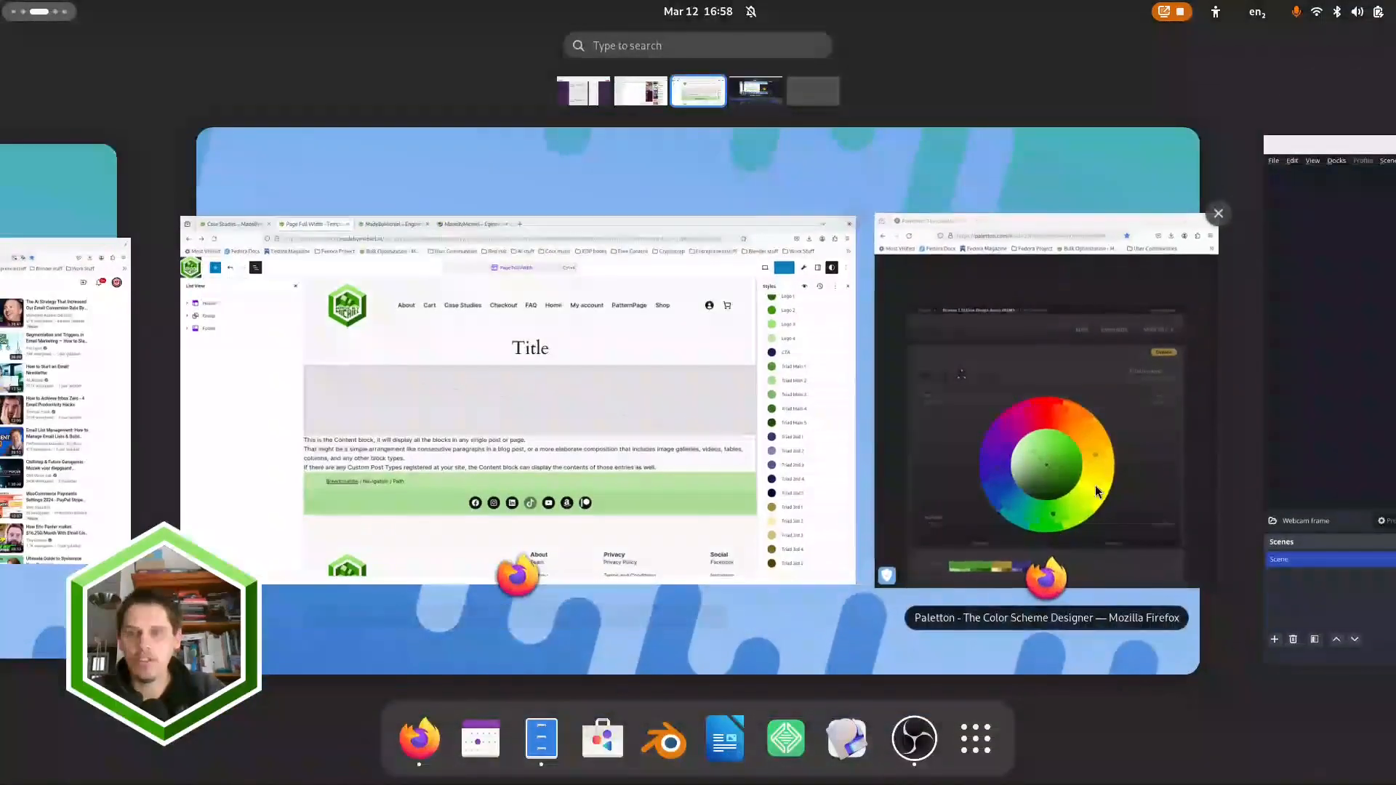
{"action": "left_click", "coordinate": [1109, 448]}
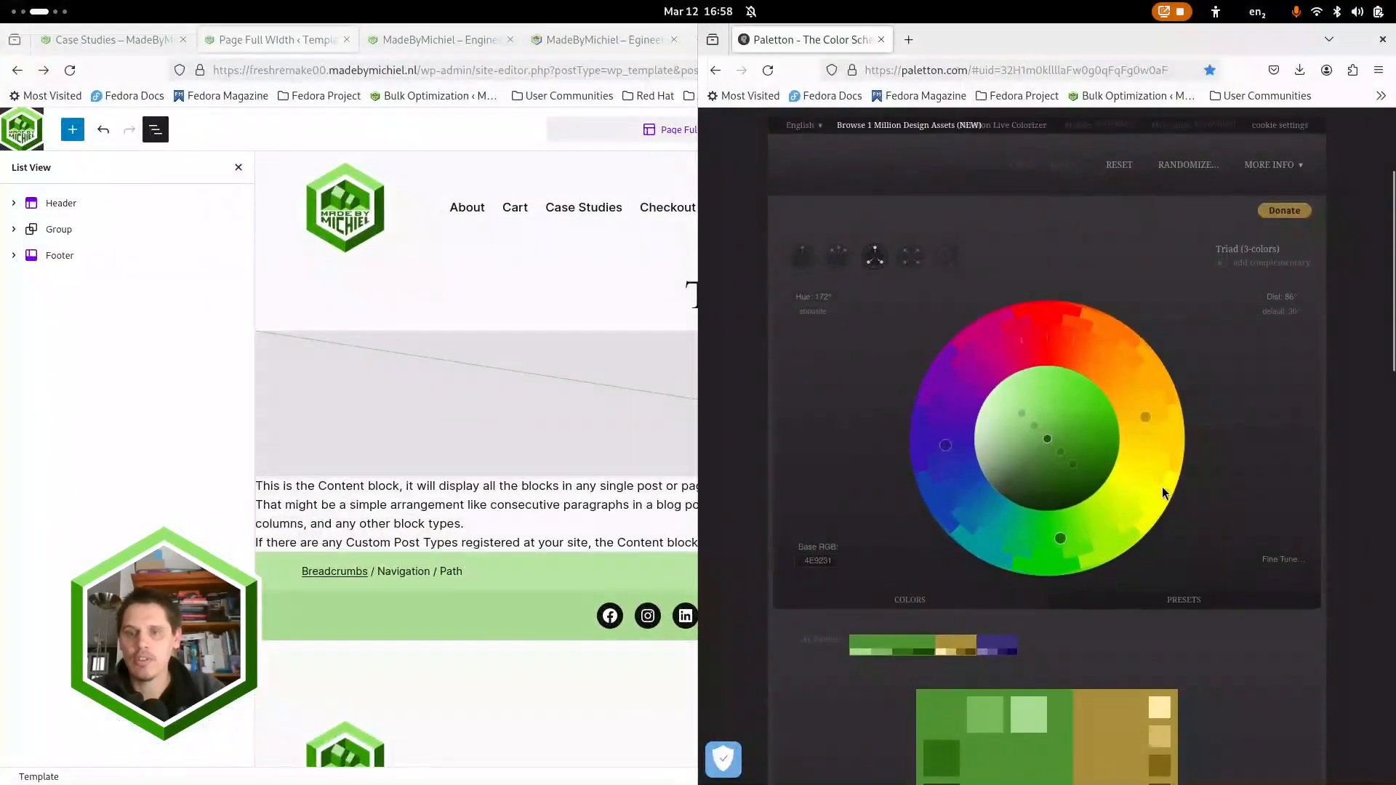
{"action": "scroll", "coordinate": [945, 655], "scroll_direction": "down", "scroll_amount": 3}
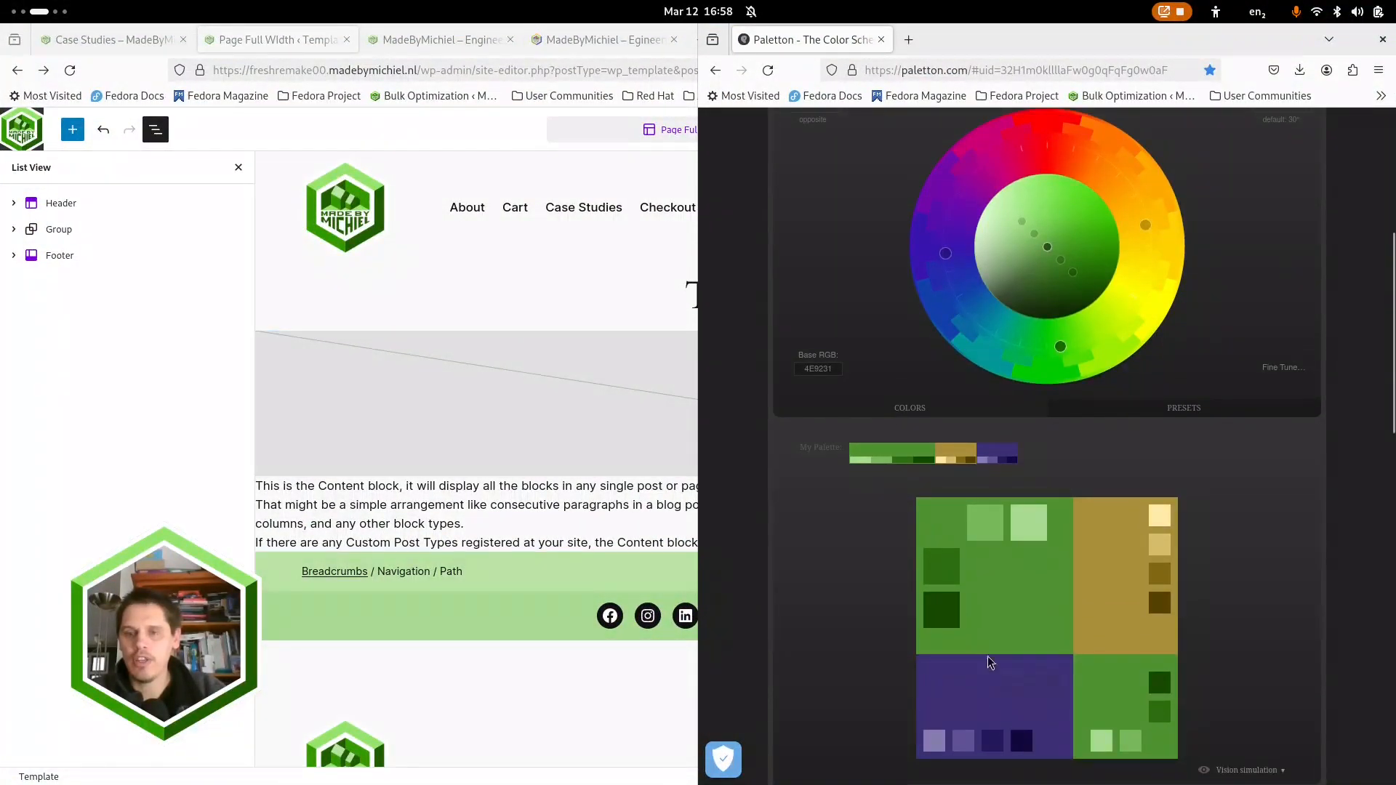
{"action": "scroll", "coordinate": [1258, 467], "scroll_direction": "down", "scroll_amount": 3}
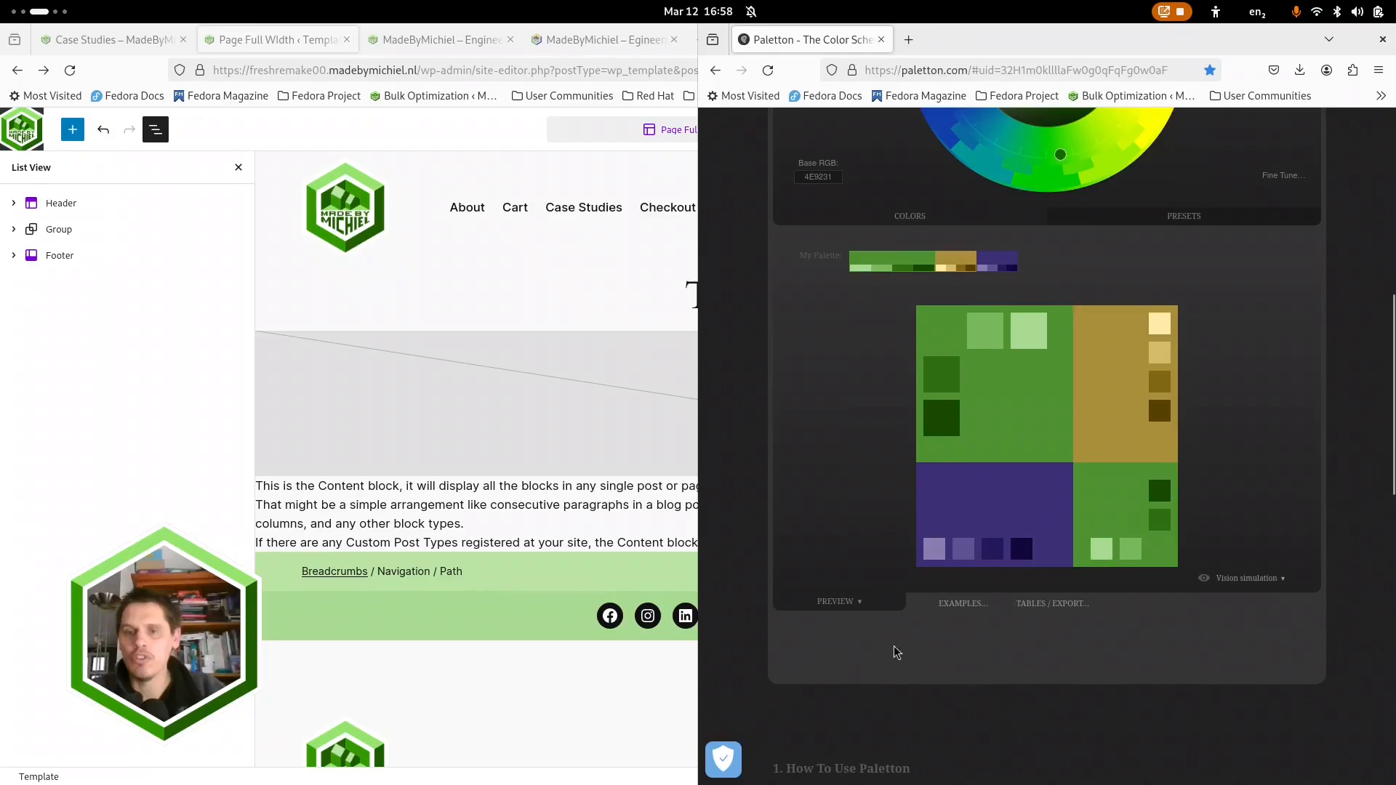
{"action": "scroll", "coordinate": [836, 532], "scroll_direction": "up", "scroll_amount": 3}
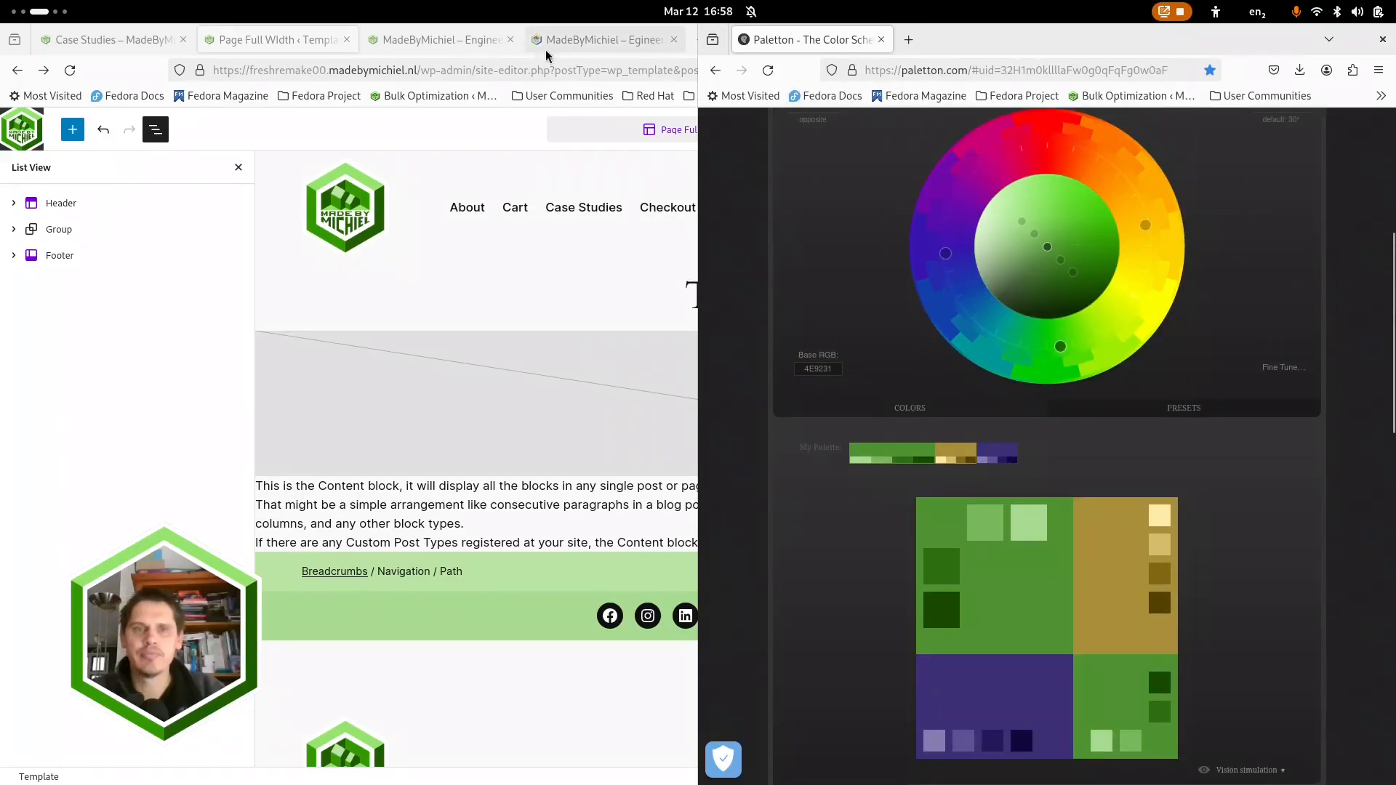
Step: Return to the site editor, review the custom palette from Logo 1 to Triad 3rd 5, and close its detailed list
{"action": "left_click", "coordinate": [491, 251]}
{"action": "left_click", "coordinate": [491, 262]}
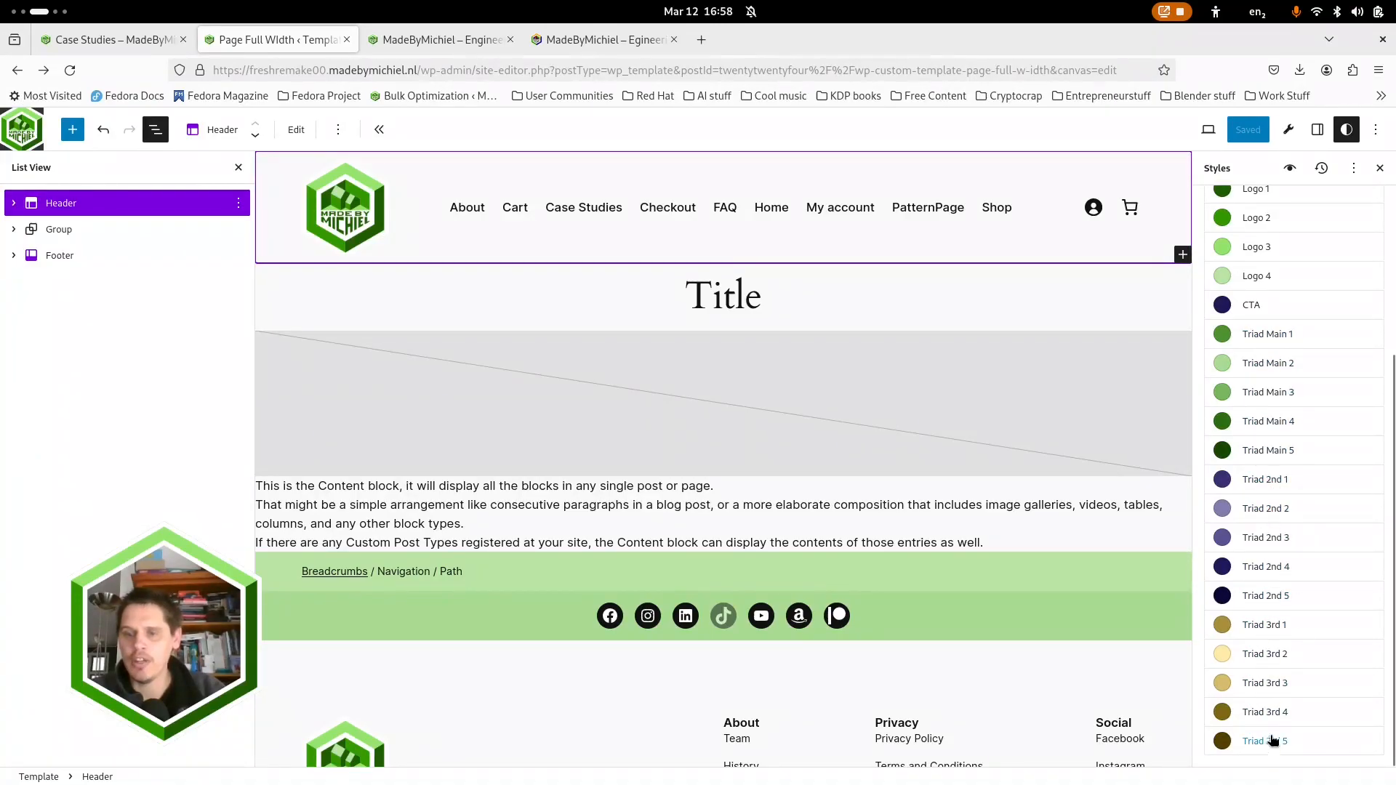
{"action": "scroll", "coordinate": [1287, 571], "scroll_direction": "up", "scroll_amount": 1}
{"action": "scroll", "coordinate": [1281, 561], "scroll_direction": "up", "scroll_amount": 2}
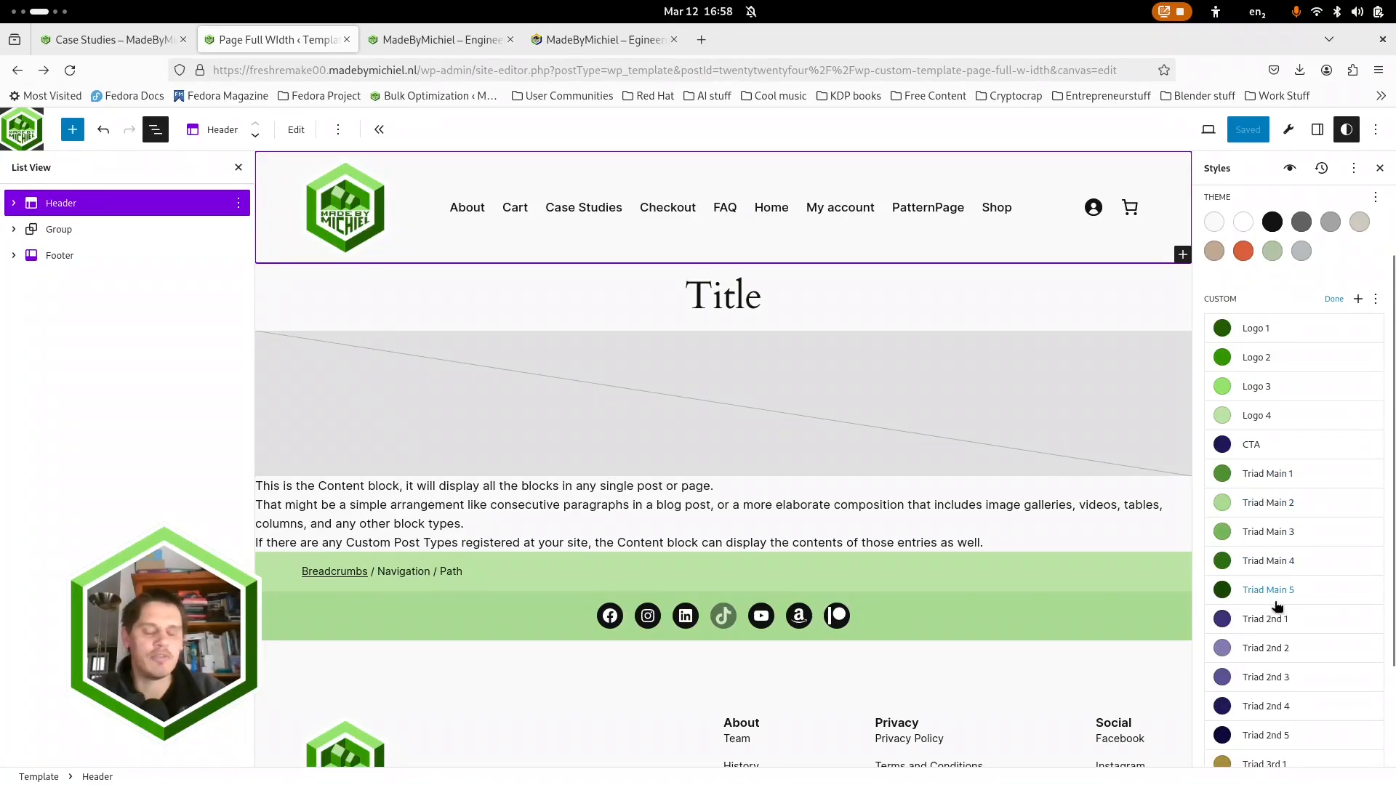
{"action": "scroll", "coordinate": [1292, 608], "scroll_direction": "down", "scroll_amount": 3}
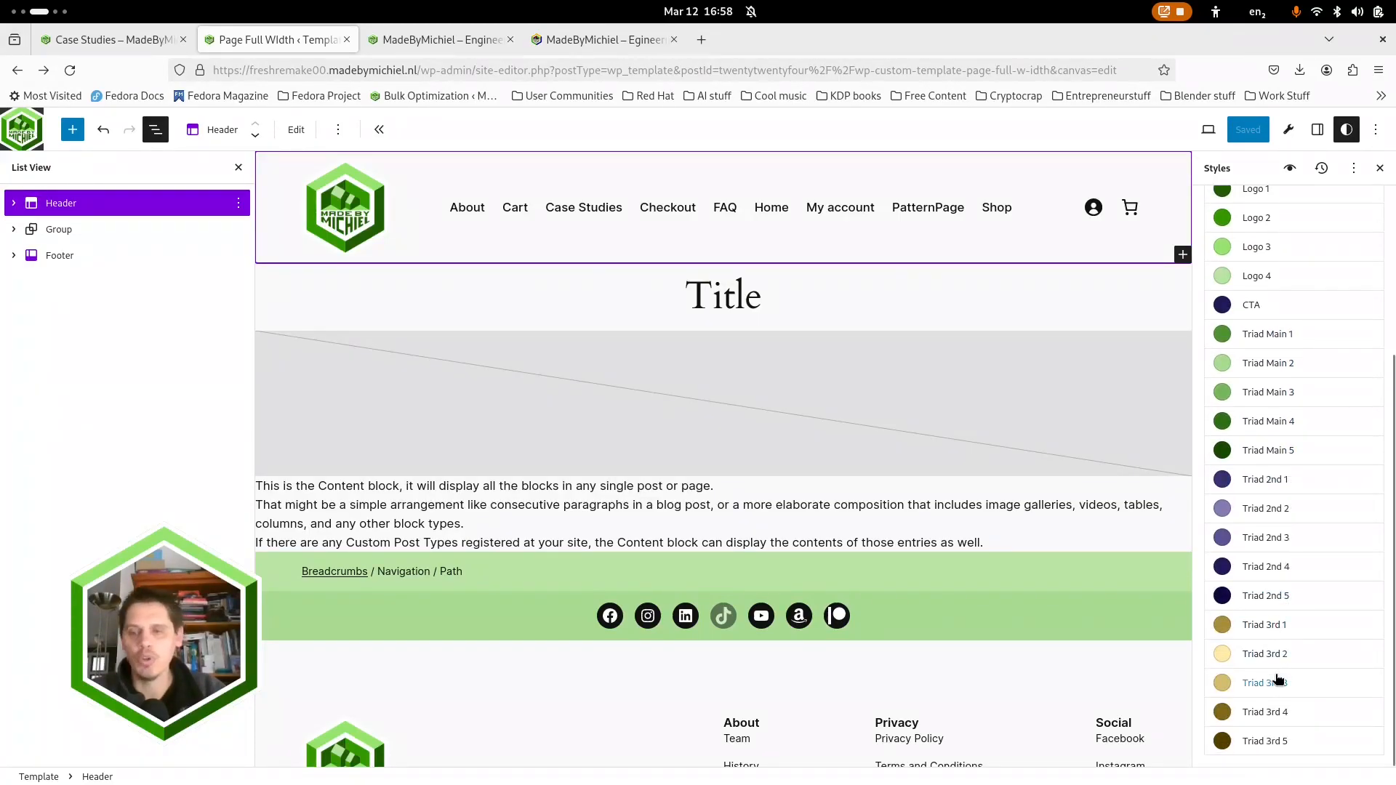
{"action": "scroll", "coordinate": [1283, 691], "scroll_direction": "up", "scroll_amount": 3}
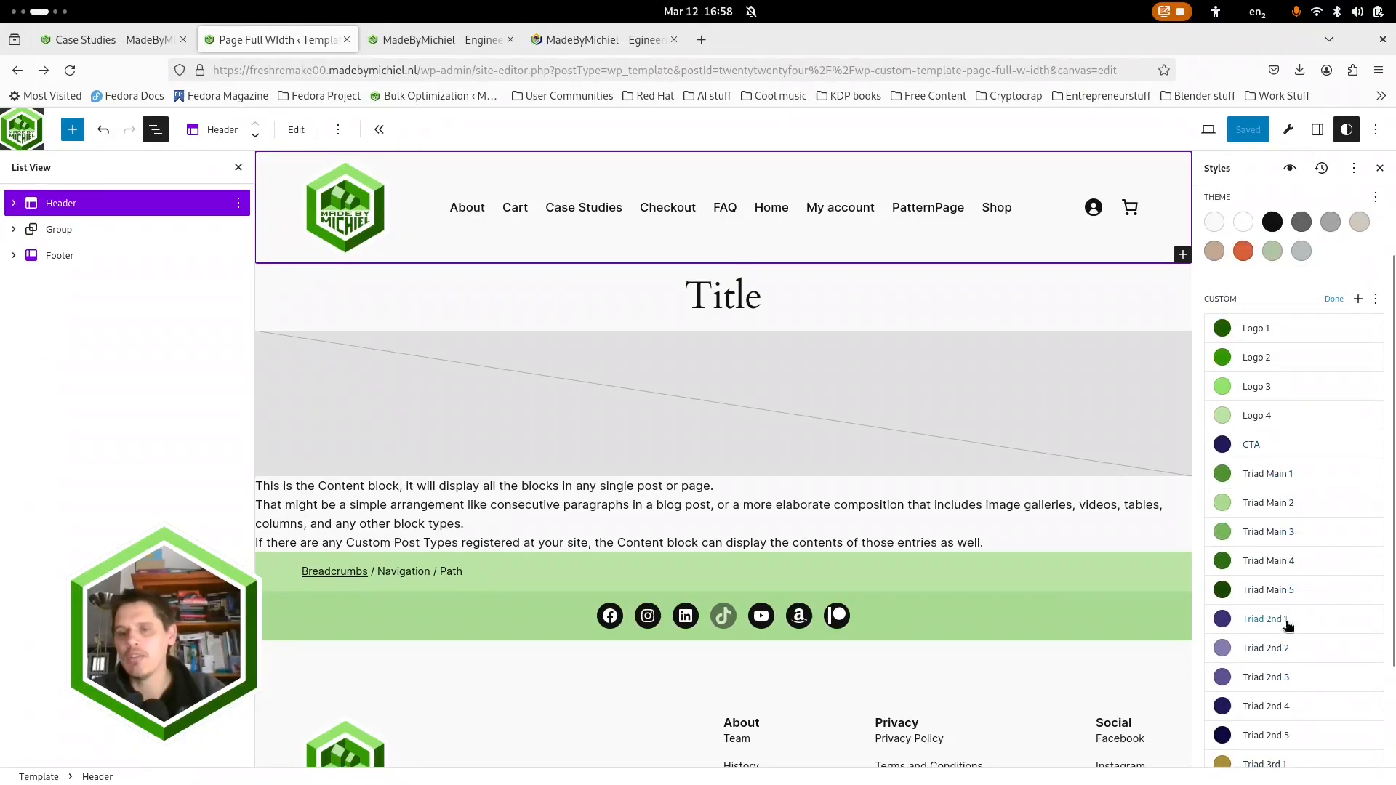
{"action": "scroll", "coordinate": [1272, 546], "scroll_direction": "down", "scroll_amount": 3}
{"action": "scroll", "coordinate": [1294, 502], "scroll_direction": "up", "scroll_amount": 6}
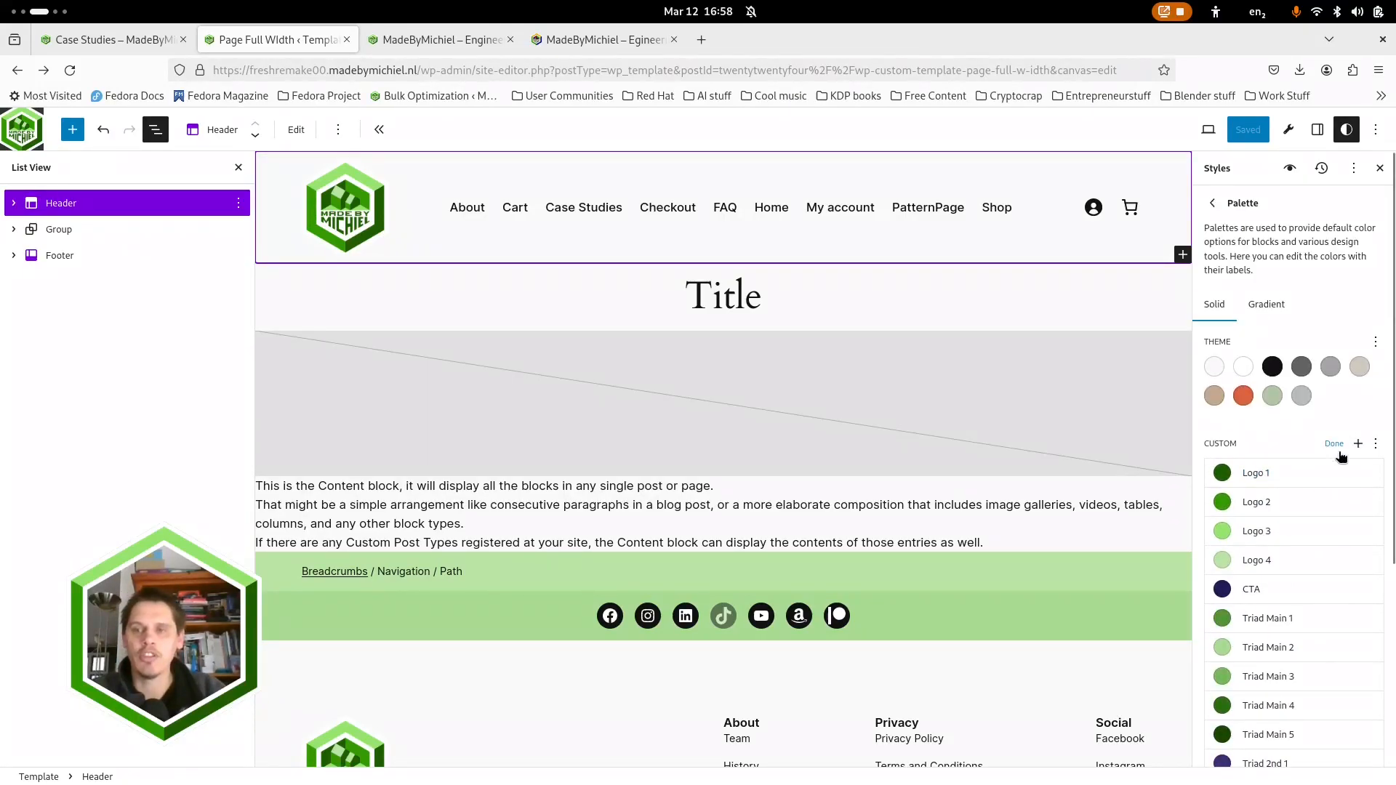
{"action": "left_click", "coordinate": [1333, 444]}
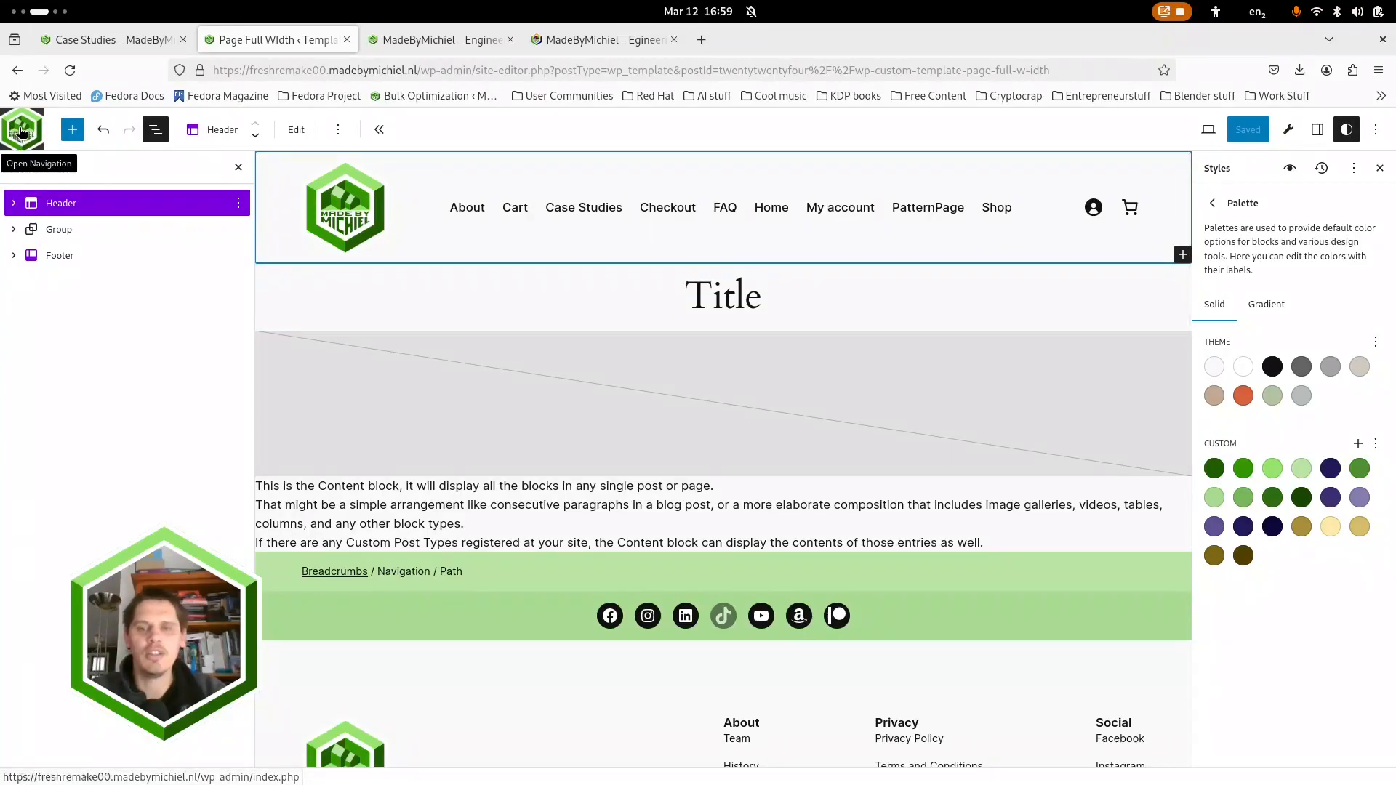
Step: Leave the template editor for the dashboard and look through the home page's Problem, Solution and Services sections
{"action": "left_click", "coordinate": [22, 132]}
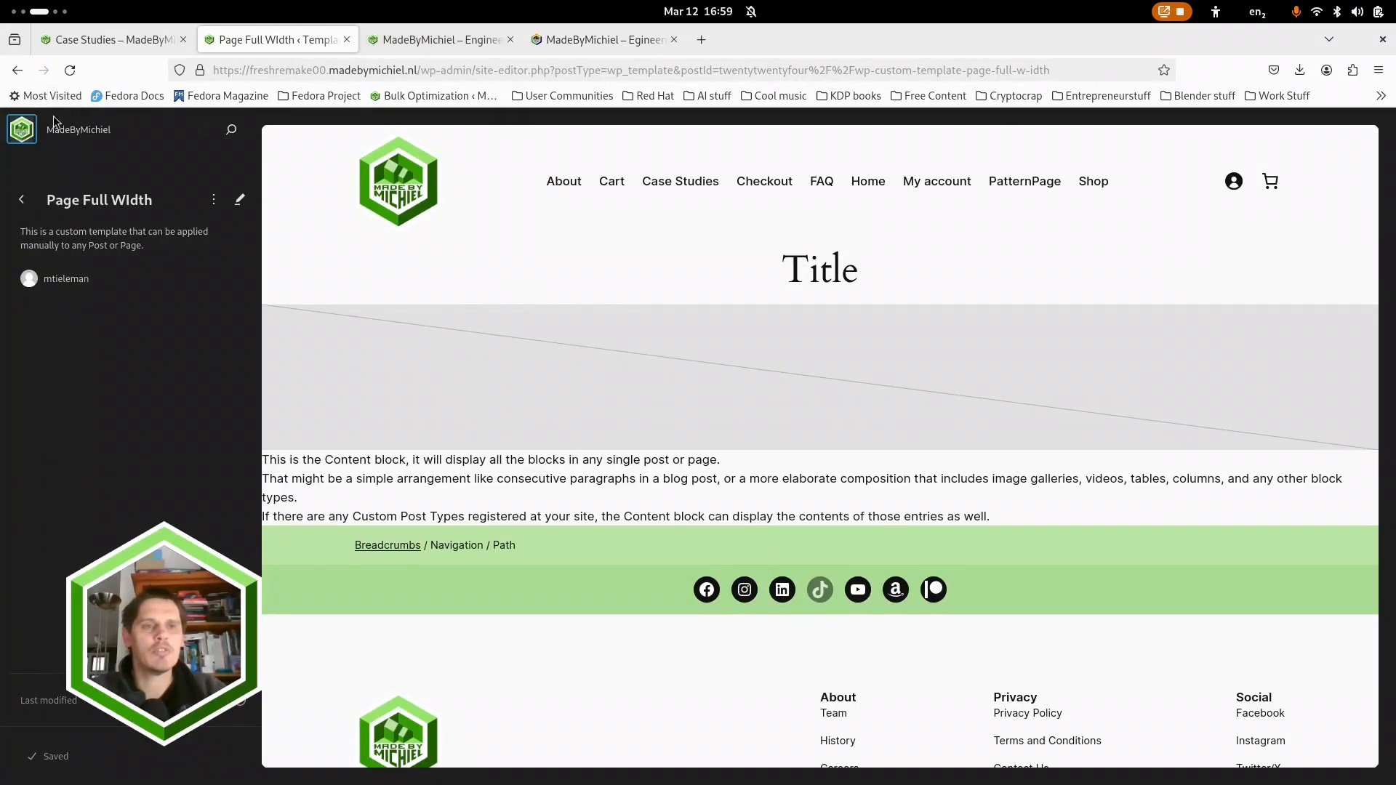
{"action": "left_click", "coordinate": [22, 129]}
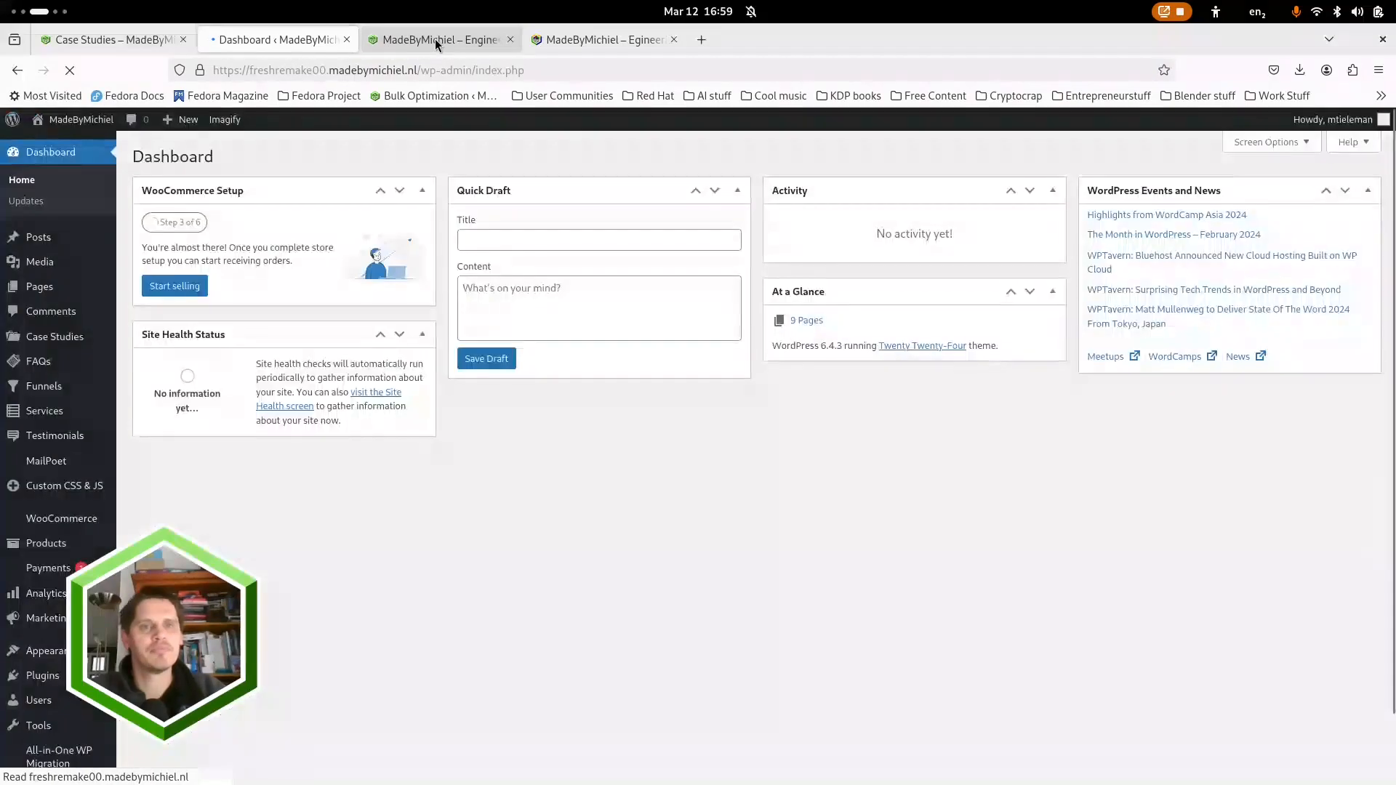
{"action": "left_click", "coordinate": [434, 38]}
{"action": "scroll", "coordinate": [599, 475], "scroll_direction": "down", "scroll_amount": 7}
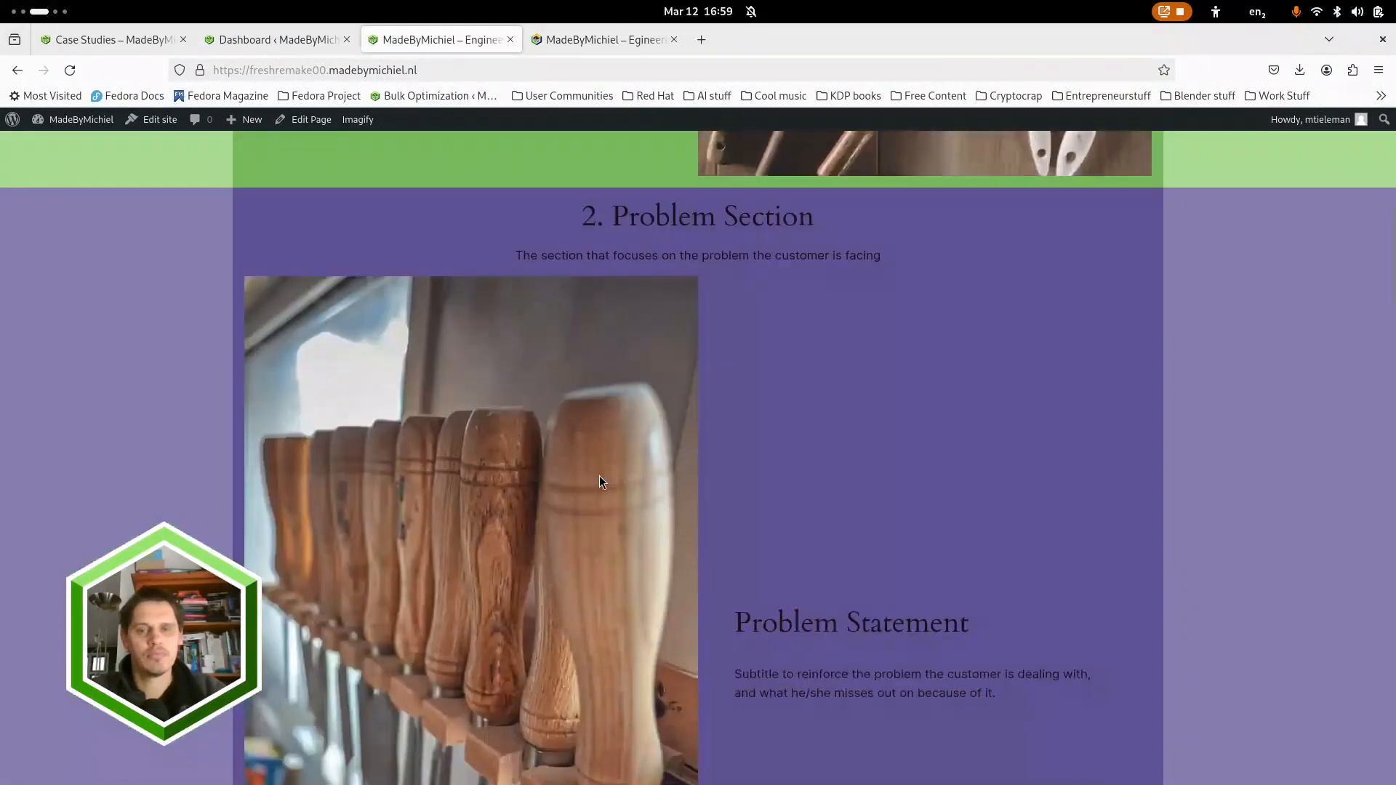
{"action": "scroll", "coordinate": [599, 482], "scroll_direction": "down", "scroll_amount": 10}
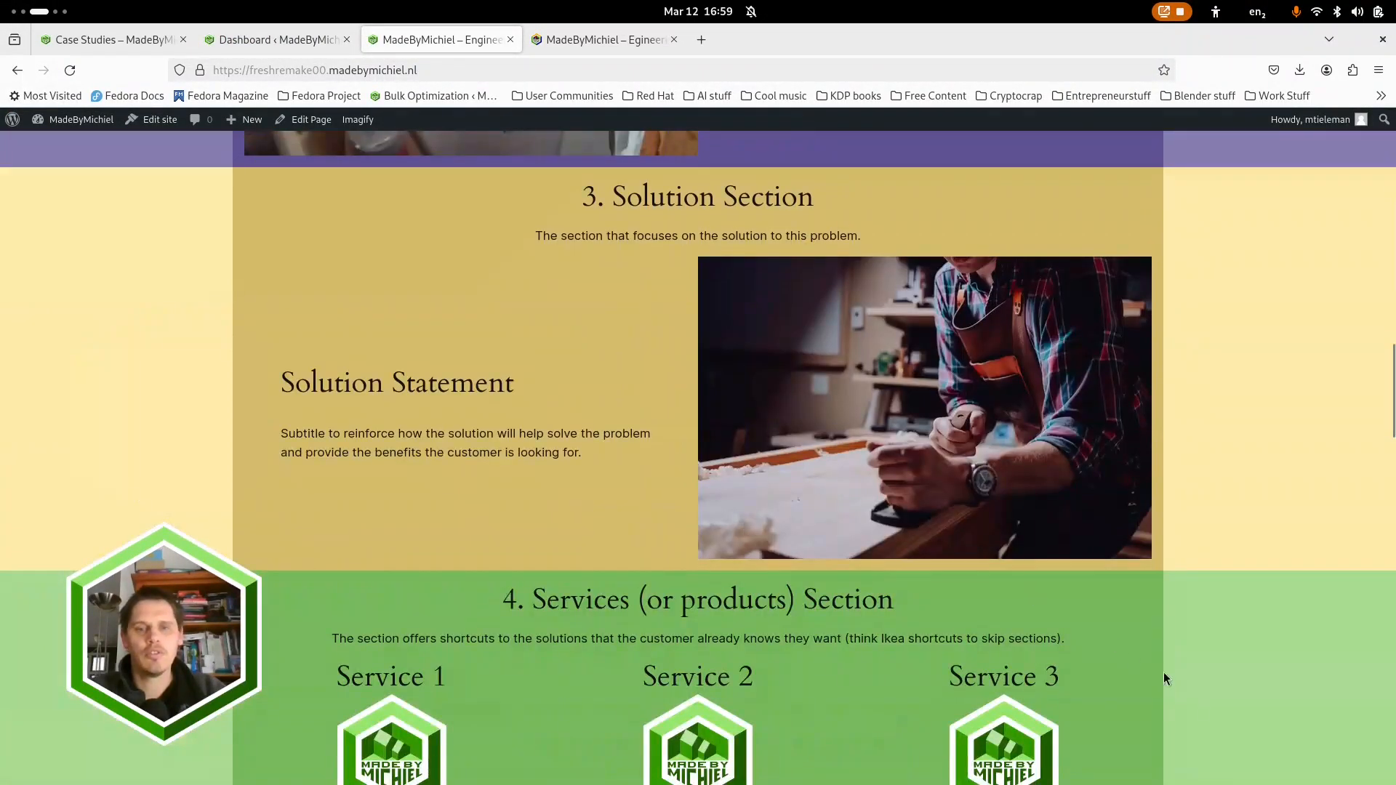
{"action": "left_click", "coordinate": [1191, 690]}
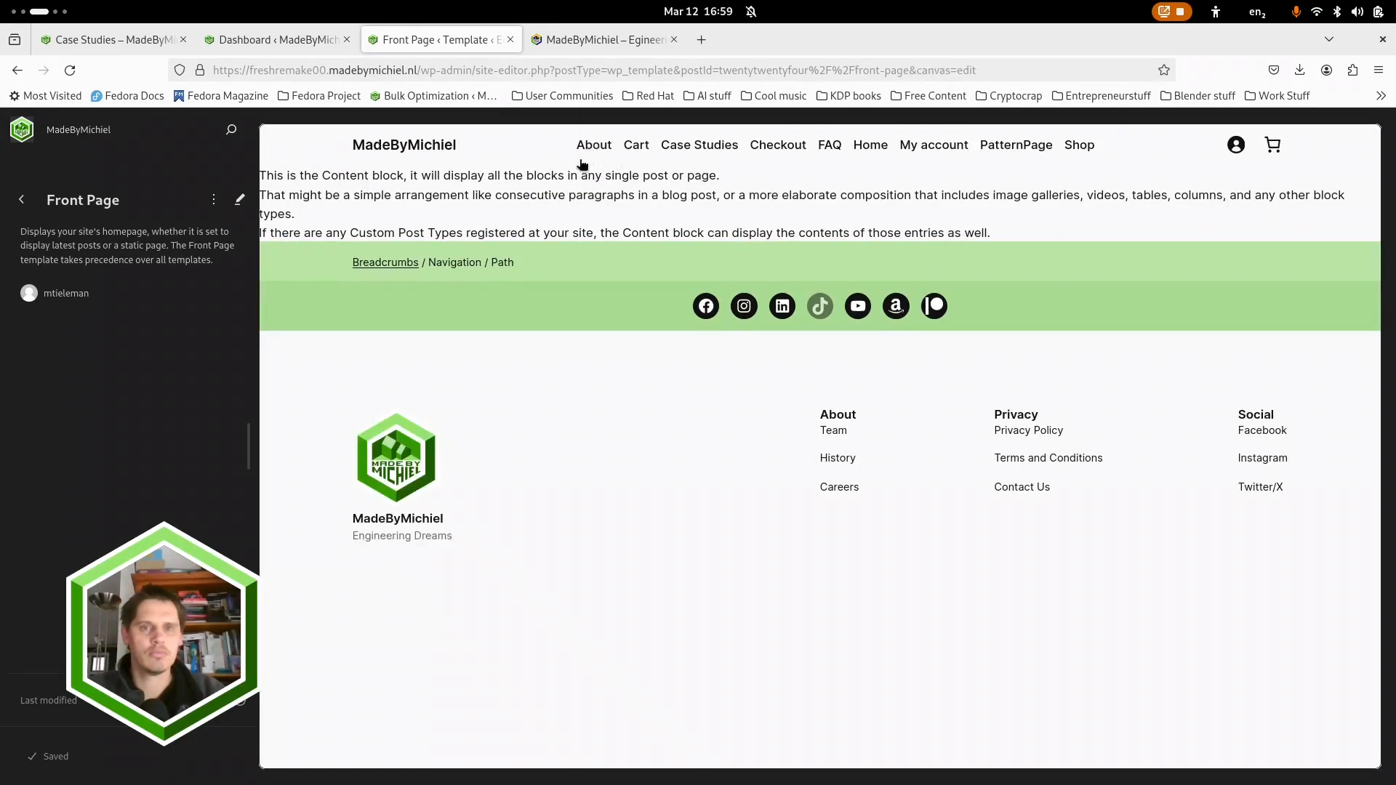
Step: Open the navigation menu in the Front Page template's header for separate editing, with the block list view shown
{"action": "left_click", "coordinate": [594, 148]}
{"action": "left_click", "coordinate": [436, 180]}
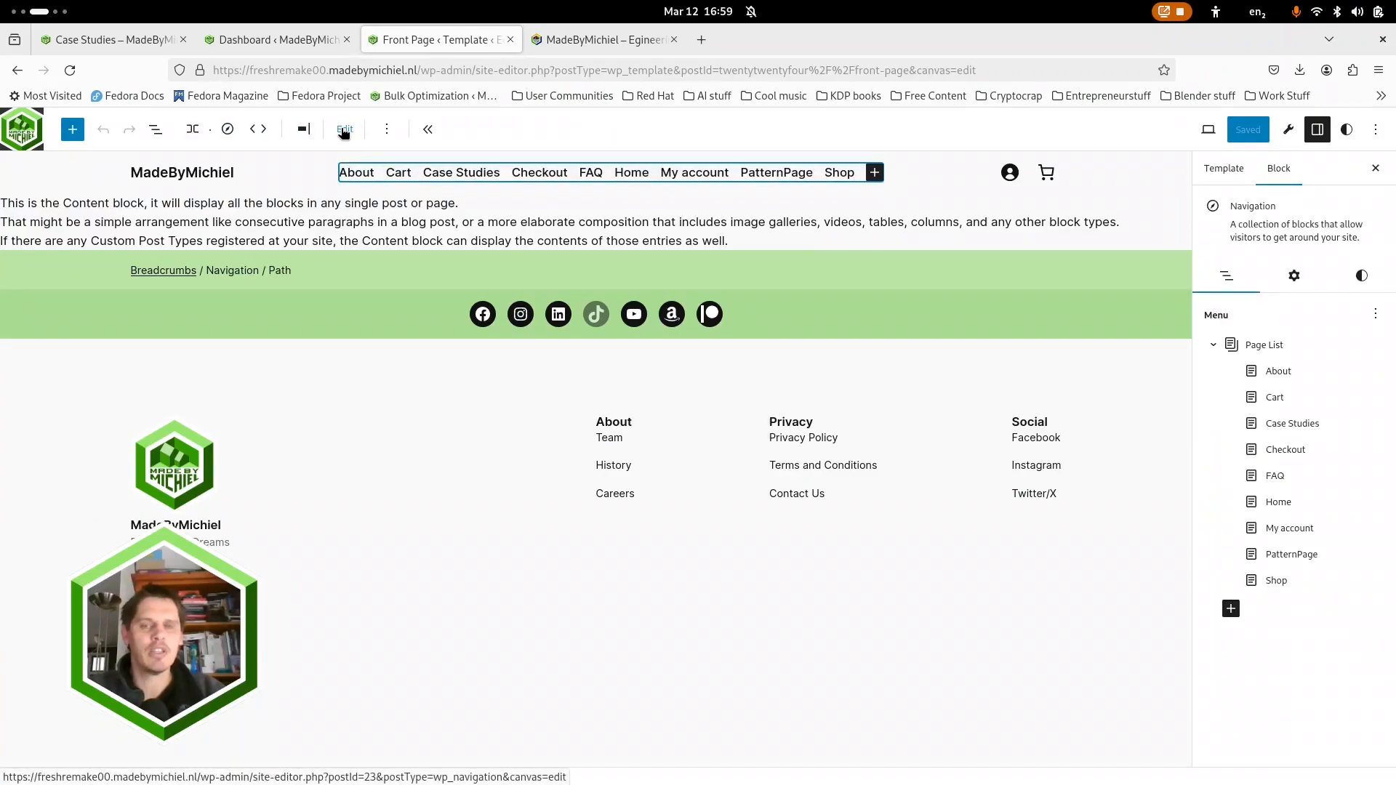
{"action": "left_click", "coordinate": [344, 131]}
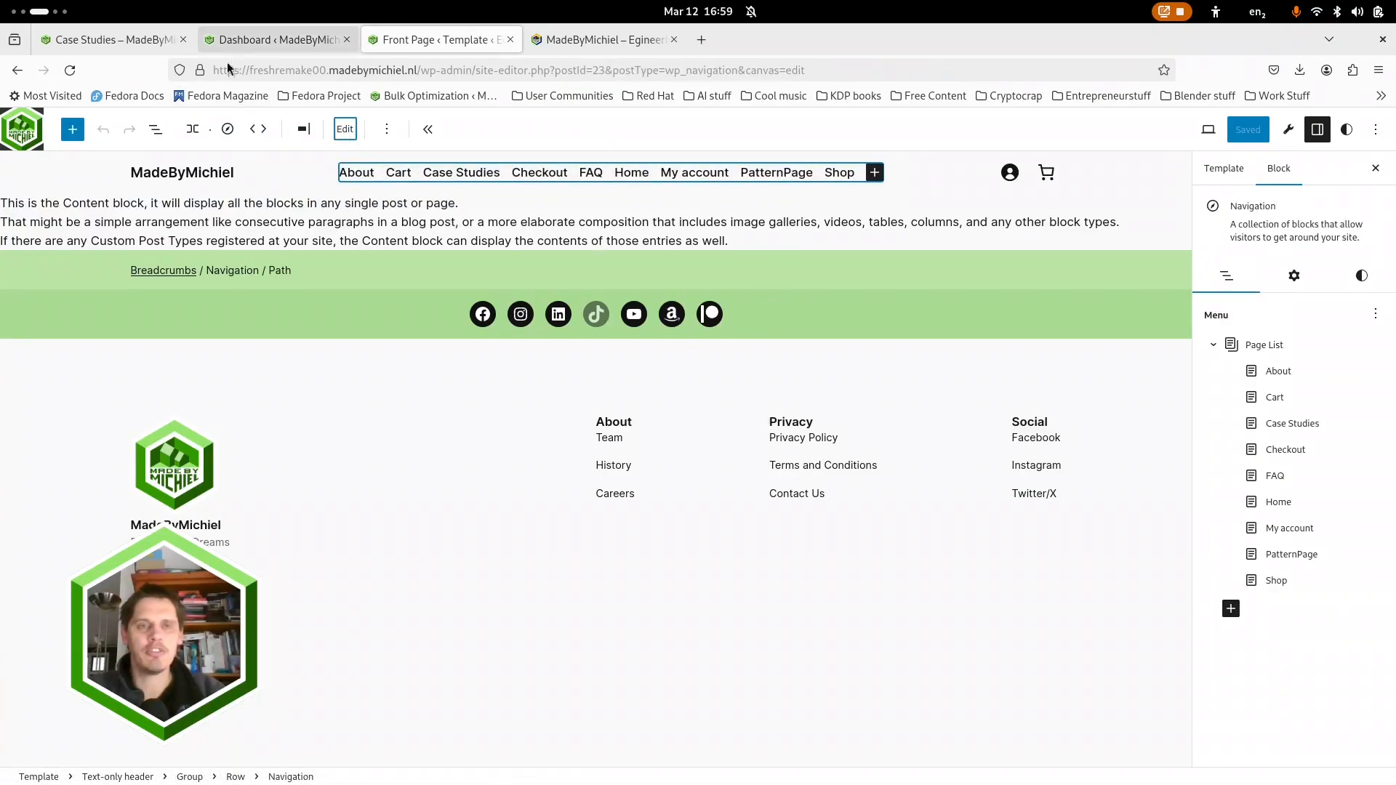
{"action": "left_click", "coordinate": [155, 129]}
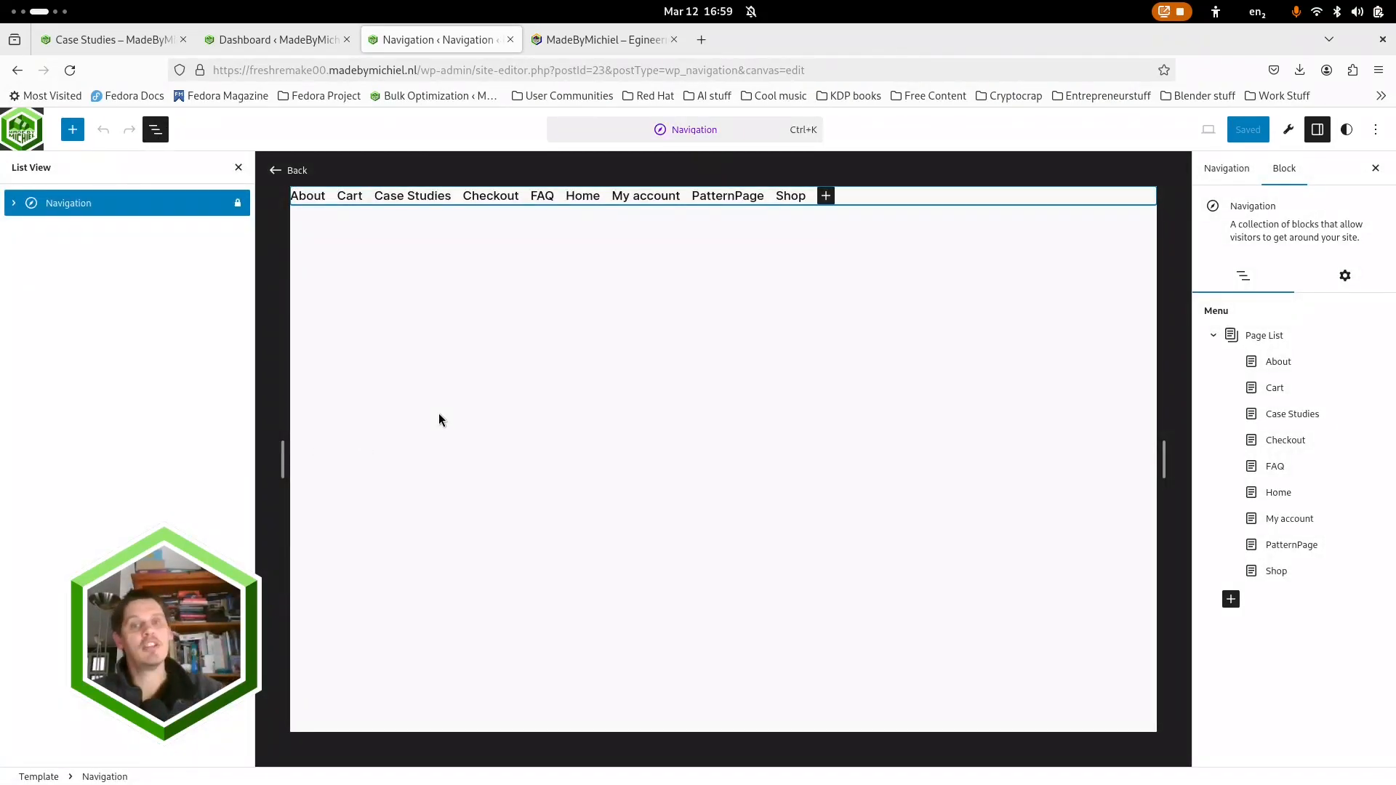
{"action": "left_click", "coordinate": [13, 204]}
Step: Return to the Front Page template and detach the synced Page List inside the Text-only header's navigation
{"action": "left_click", "coordinate": [275, 170]}
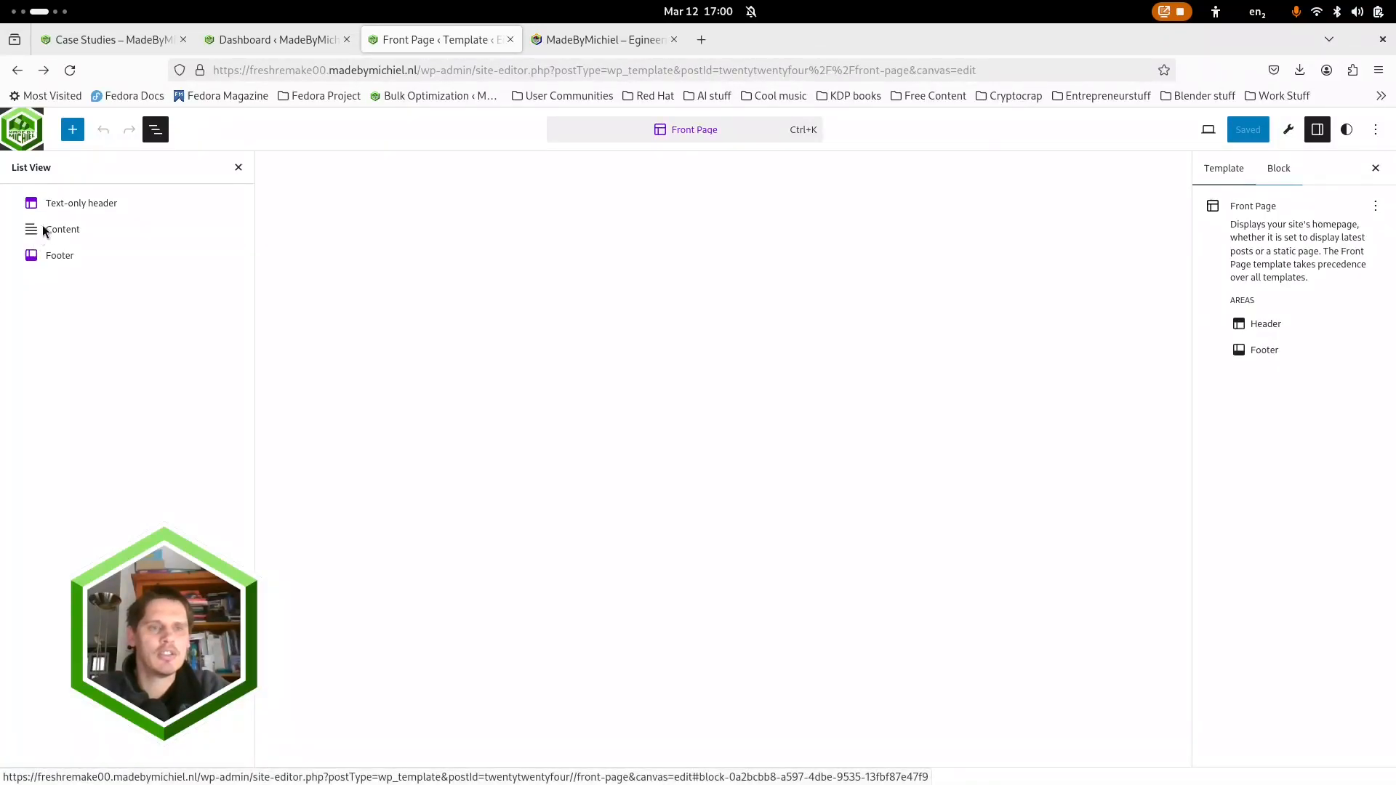
{"action": "left_click", "coordinate": [94, 204]}
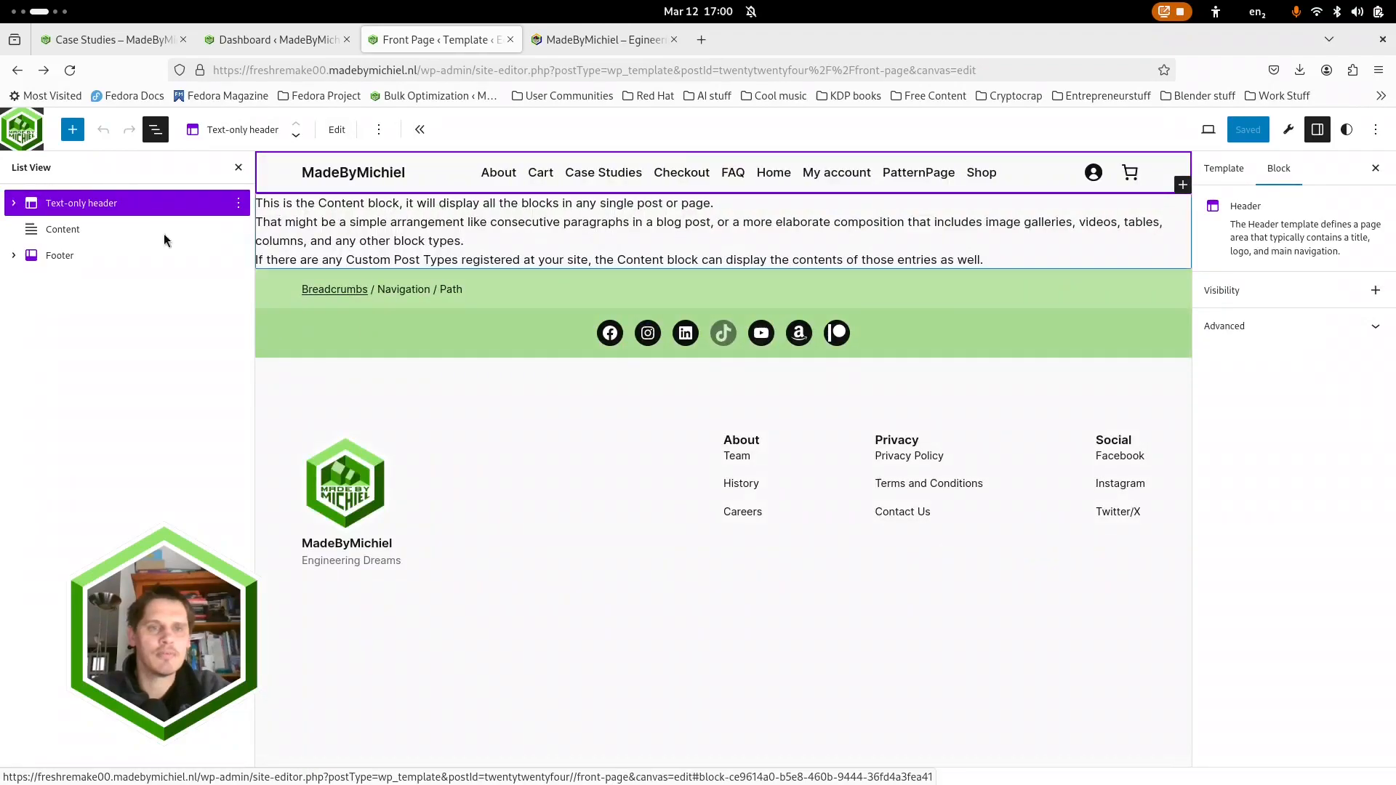
{"action": "left_click", "coordinate": [13, 203]}
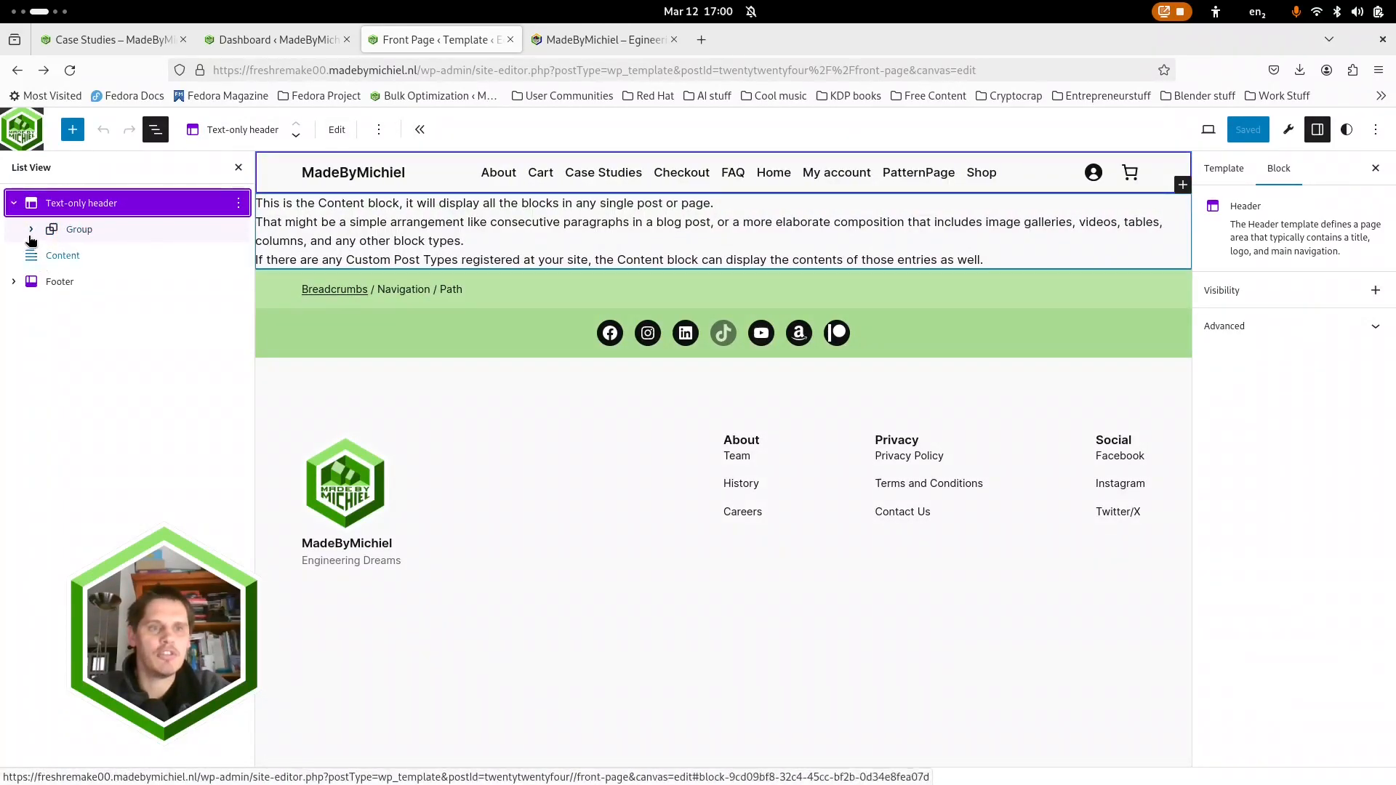
{"action": "left_click", "coordinate": [31, 230]}
{"action": "left_click", "coordinate": [51, 256]}
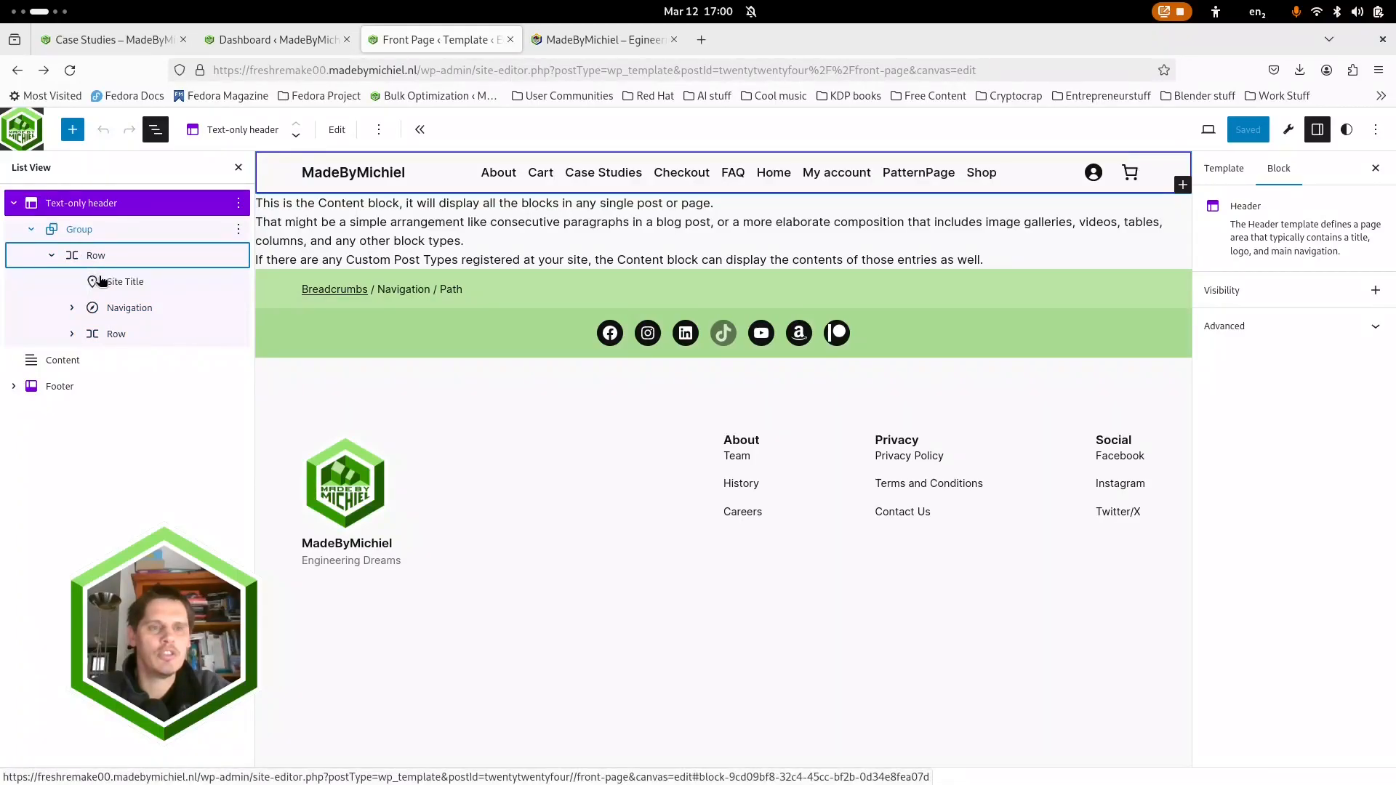
{"action": "left_click", "coordinate": [71, 307]}
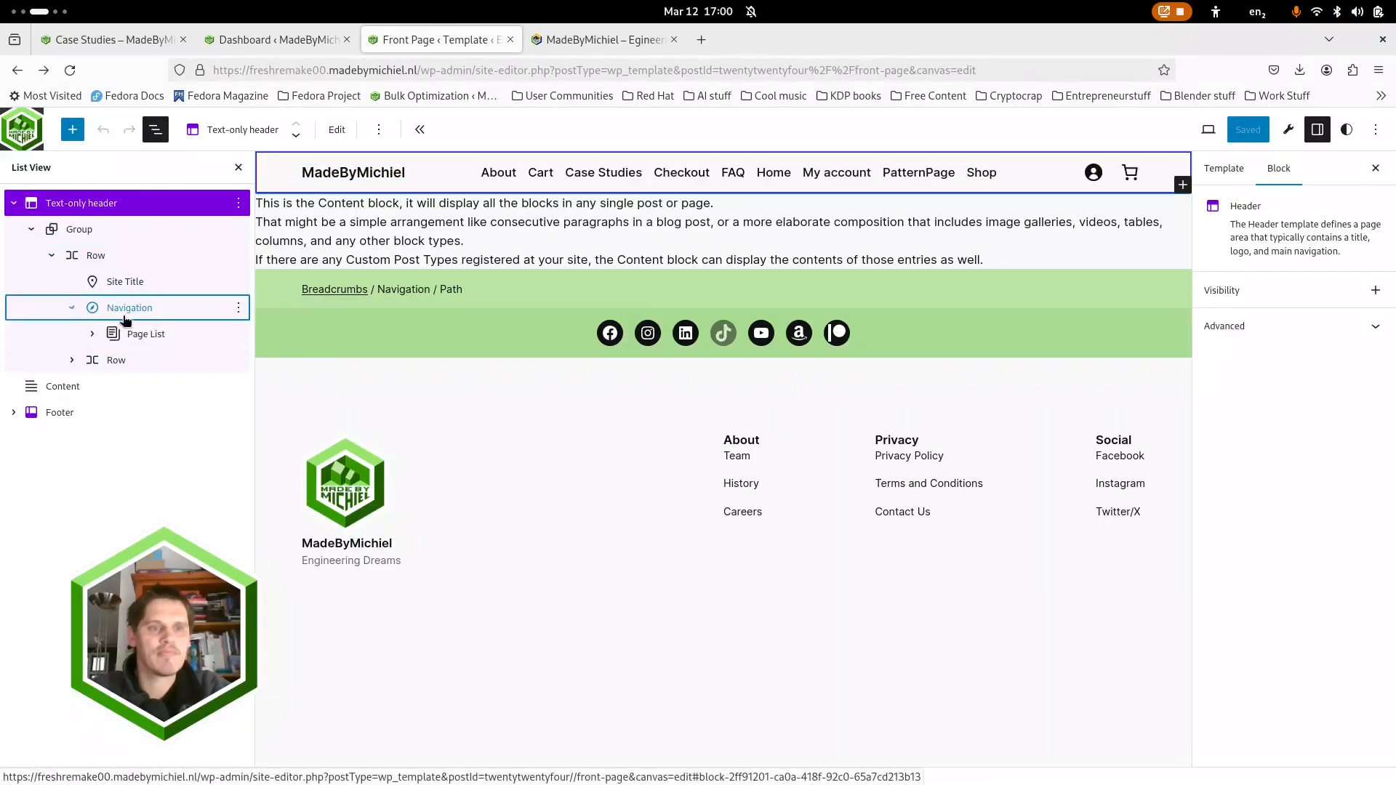
{"action": "left_click", "coordinate": [90, 335]}
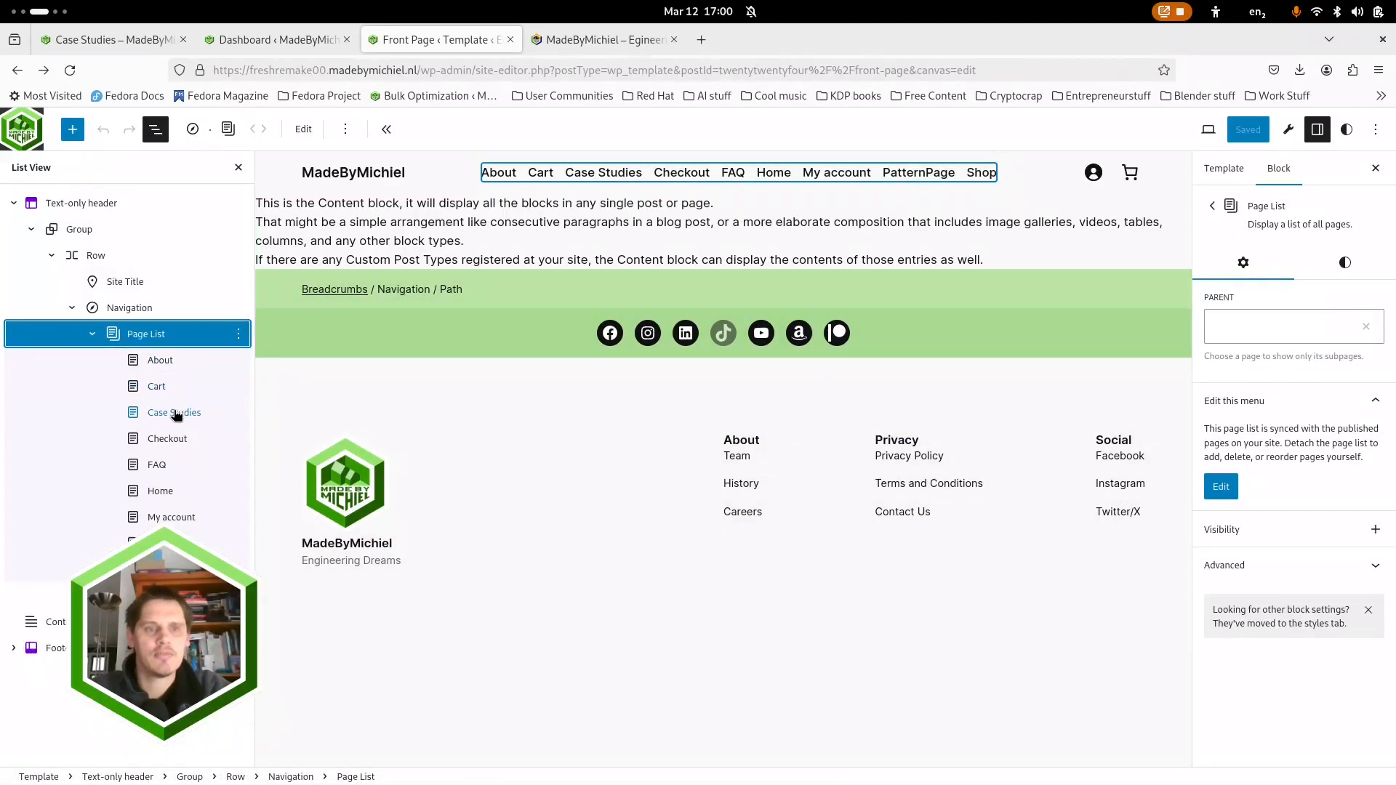
{"action": "left_click", "coordinate": [175, 415]}
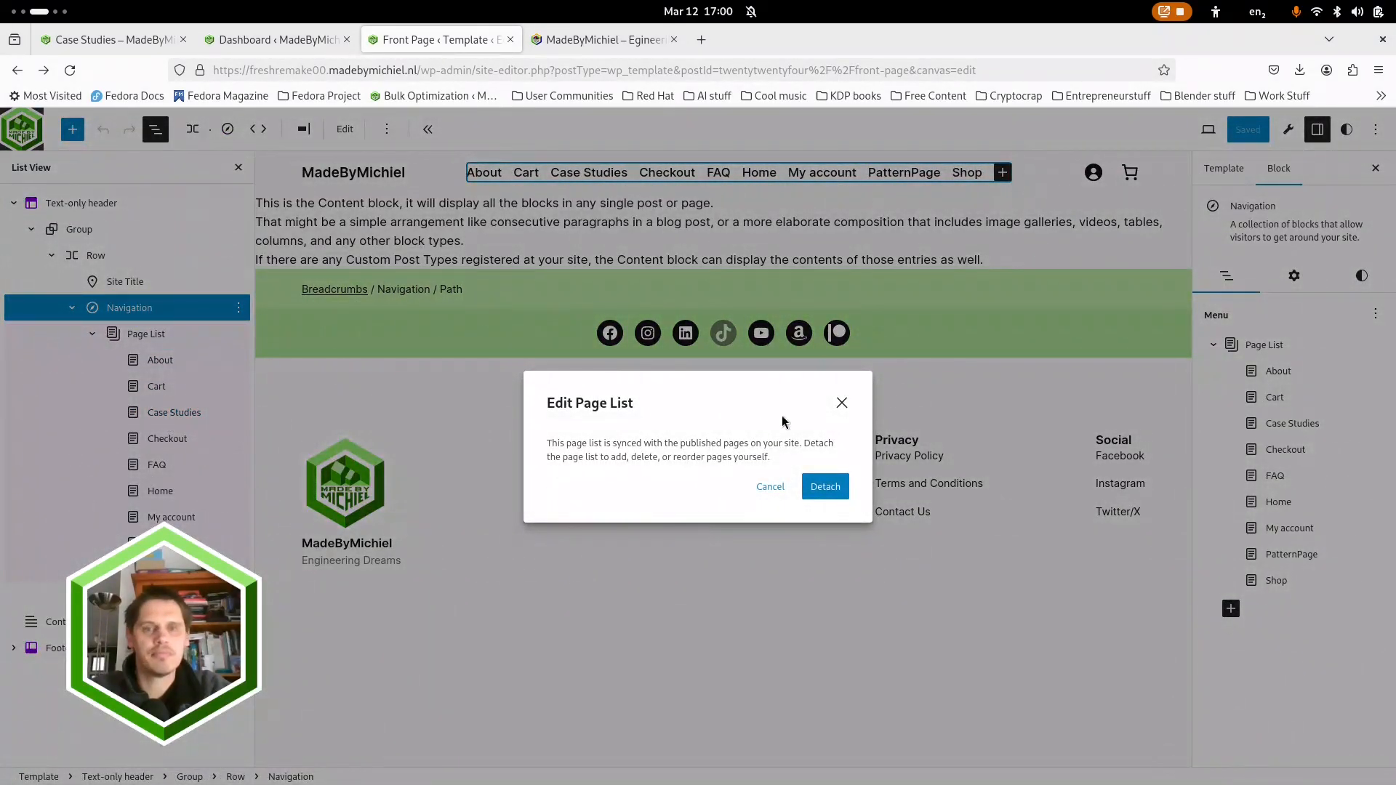
{"action": "left_click", "coordinate": [815, 496]}
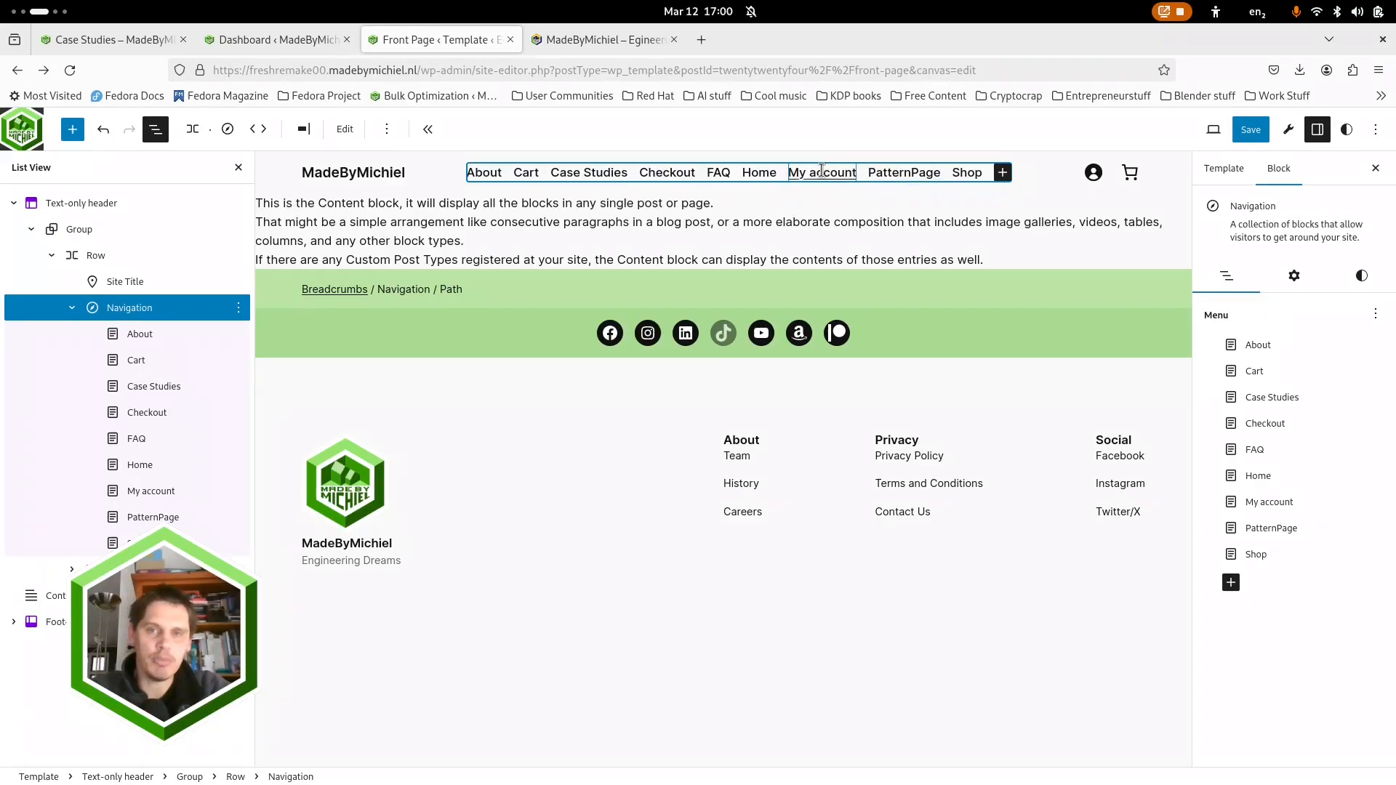
Step: Delete the My account and Home links from the header navigation
{"action": "left_click", "coordinate": [131, 492]}
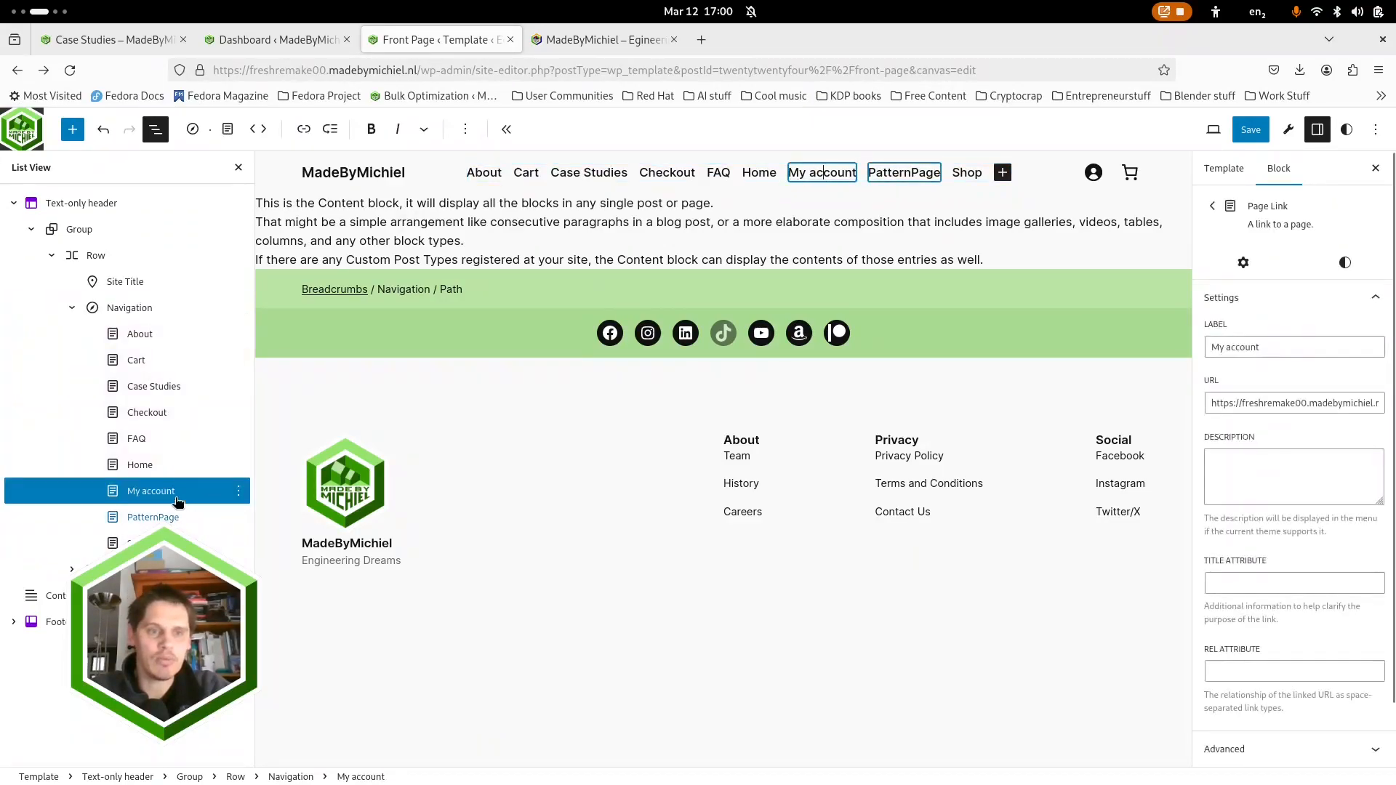
{"action": "left_click", "coordinate": [238, 492]}
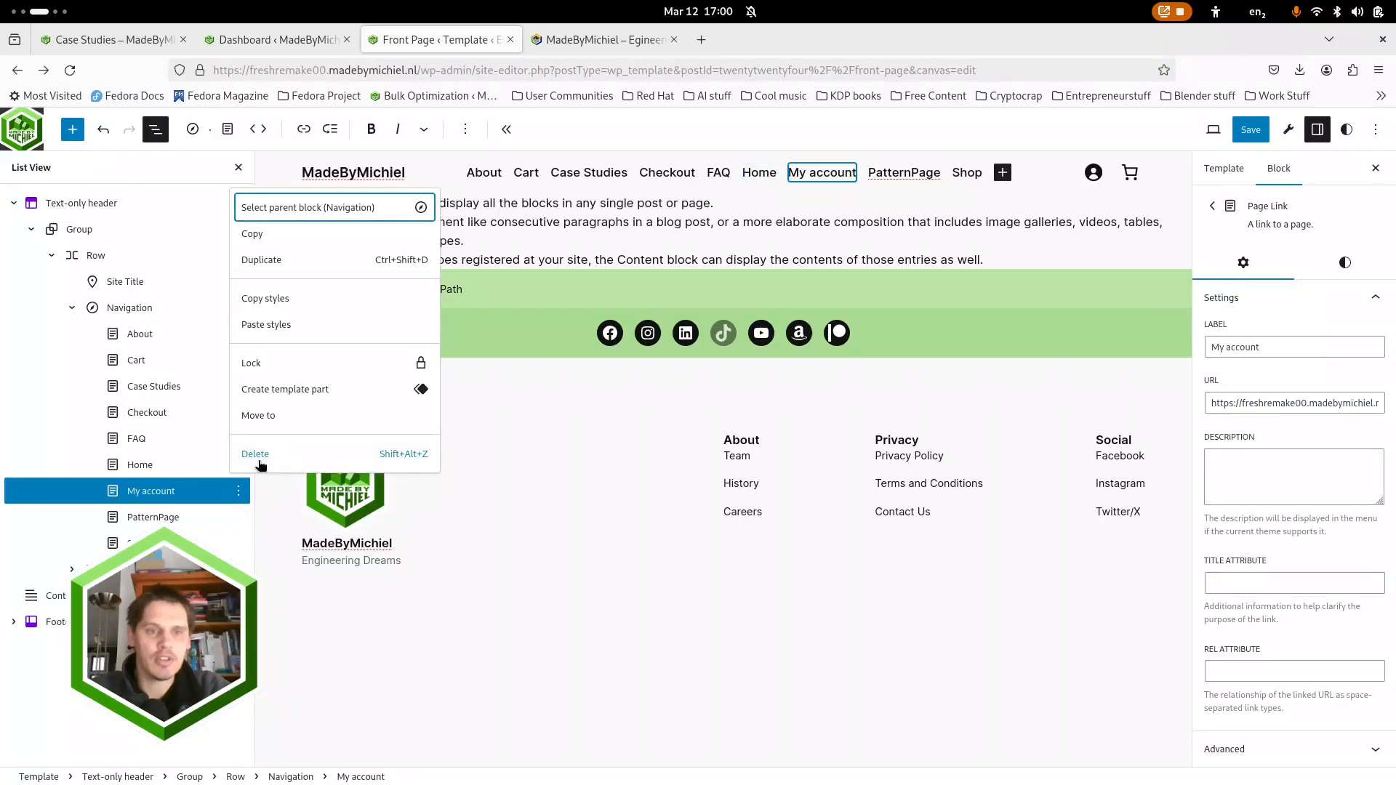
{"action": "left_click", "coordinate": [255, 455]}
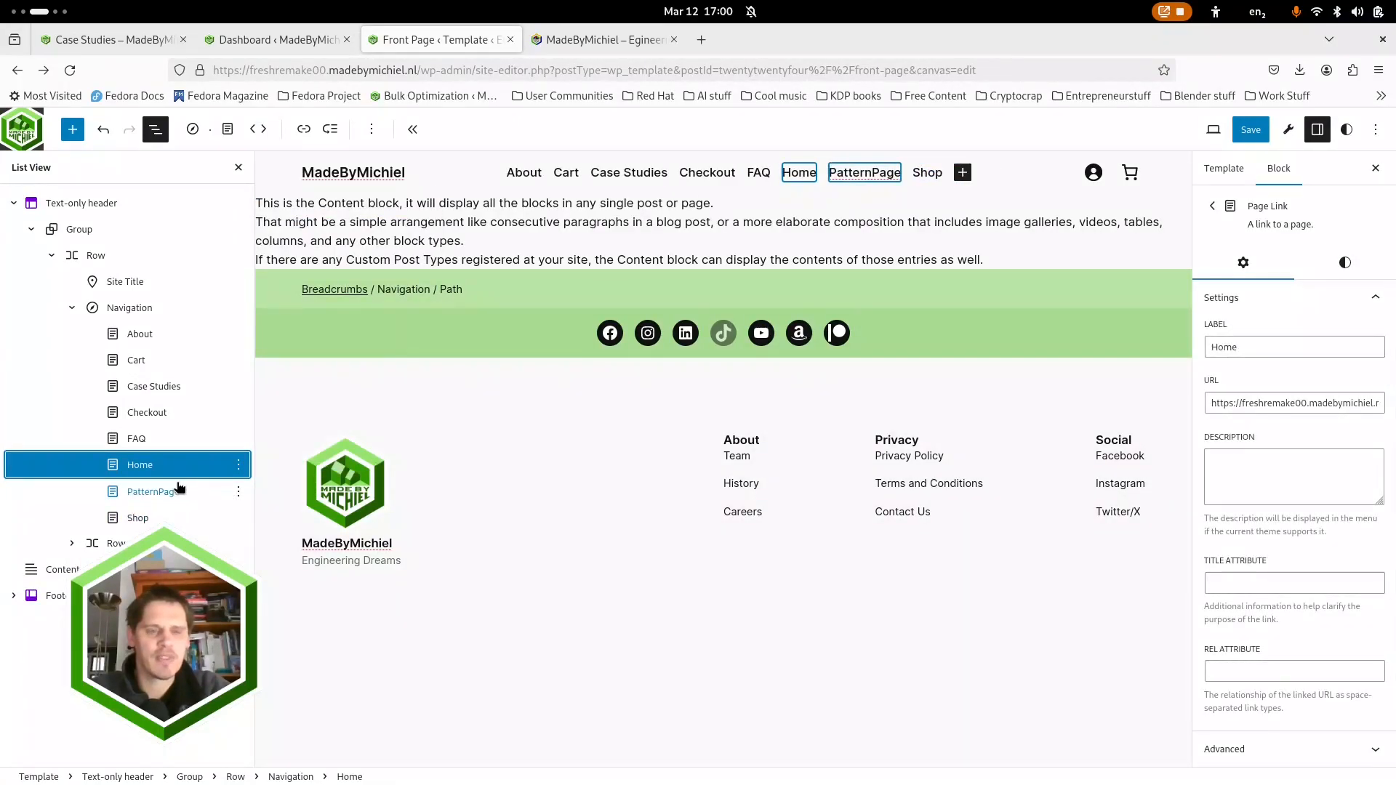
{"action": "left_click", "coordinate": [239, 465]}
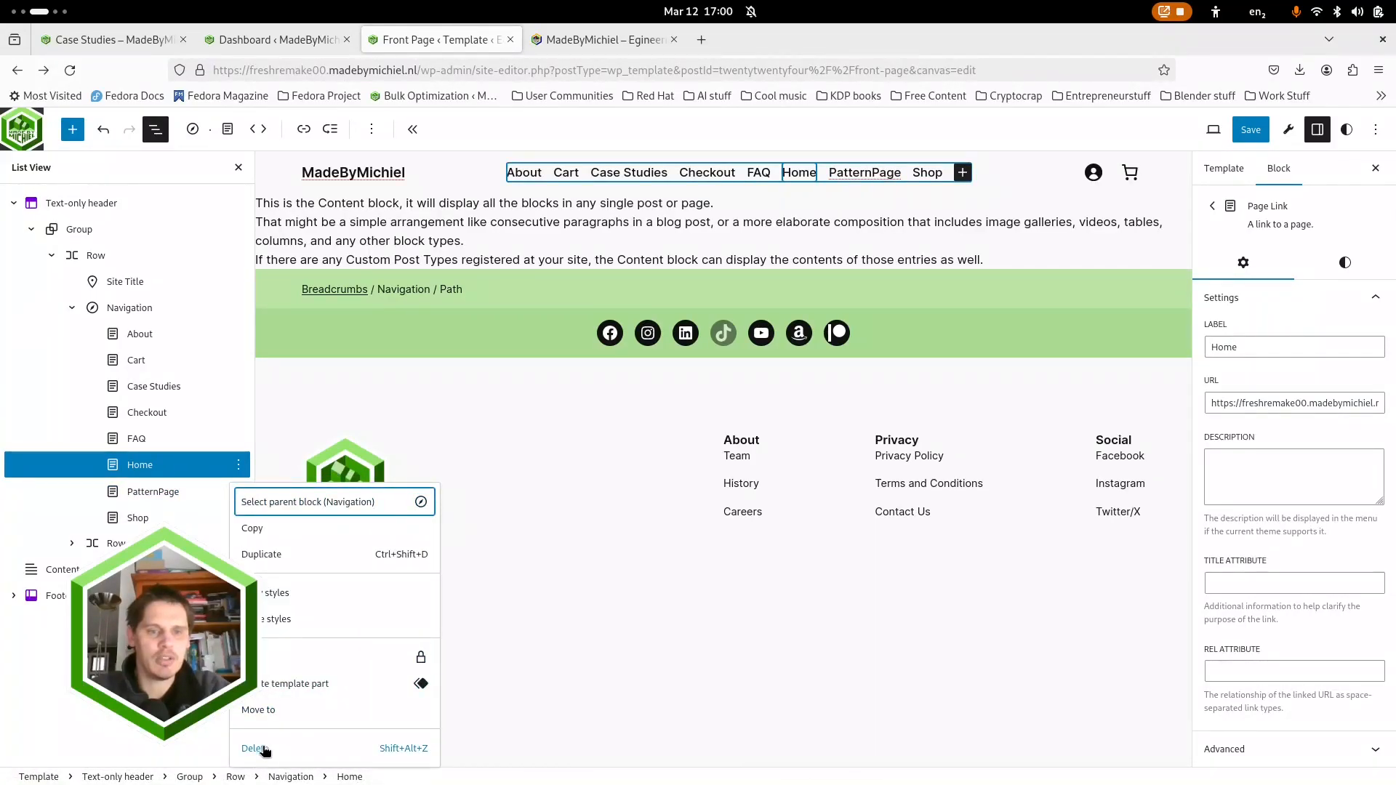
{"action": "left_click", "coordinate": [265, 746]}
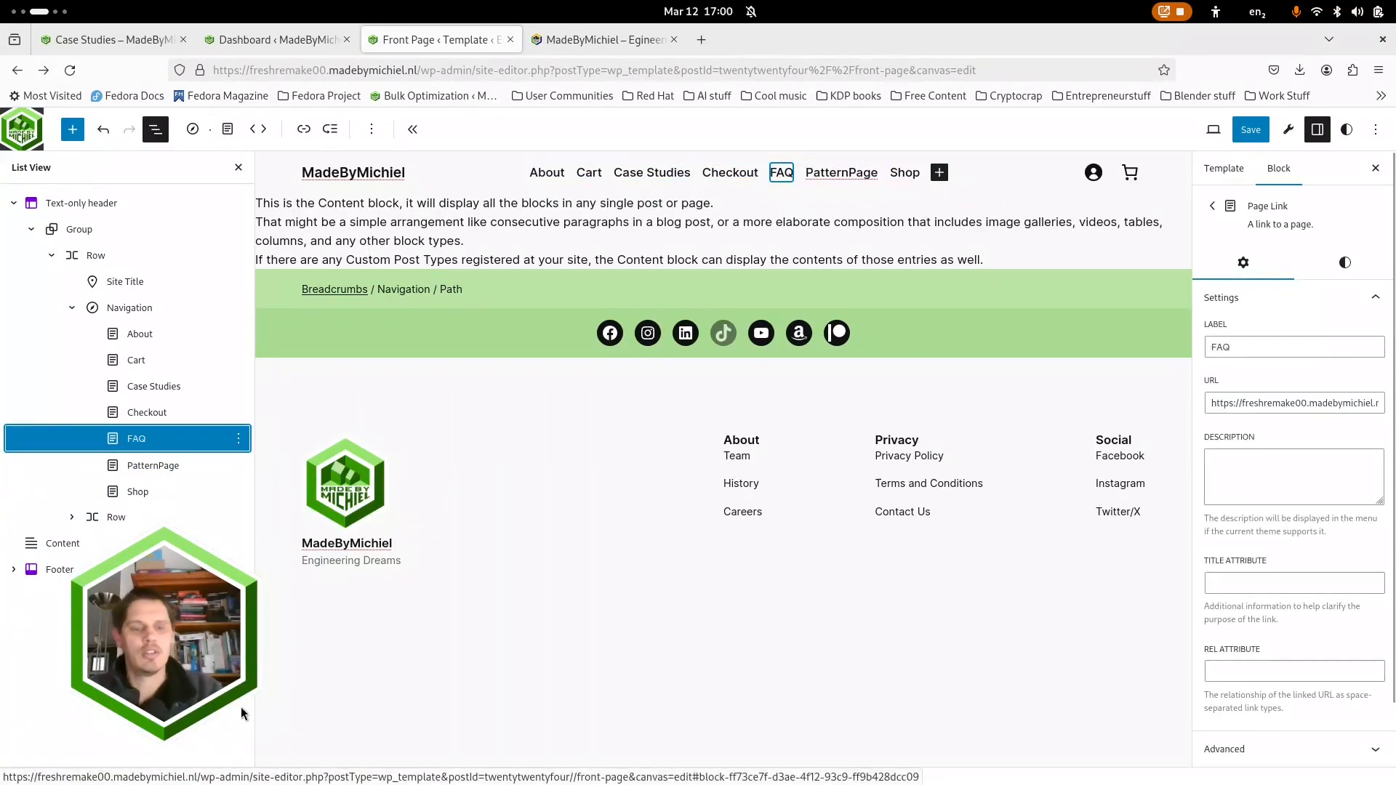
Step: Remove the Cart, FAQ, PatternPage and Checkout links from the header navigation
{"action": "left_click", "coordinate": [179, 362]}
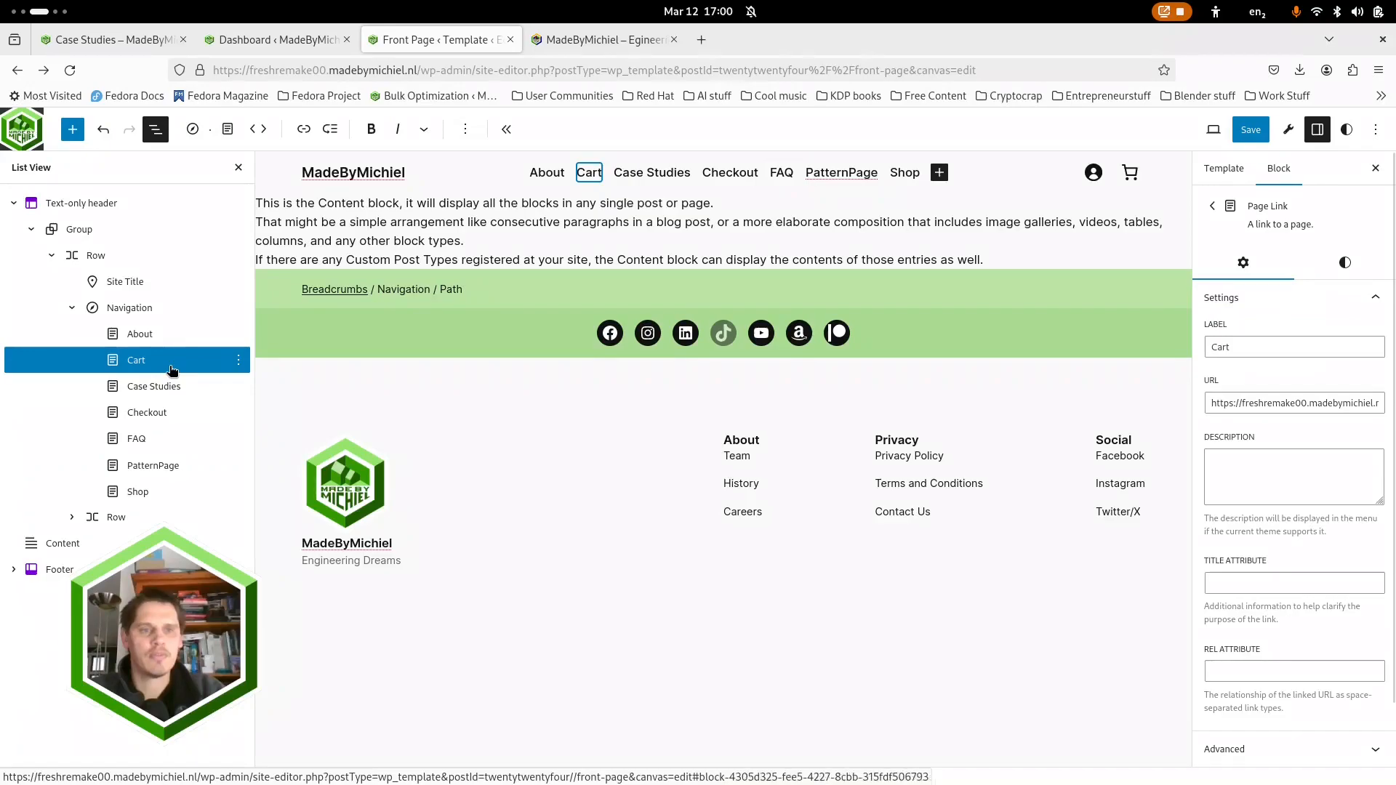
{"action": "key", "text": "Delete"}
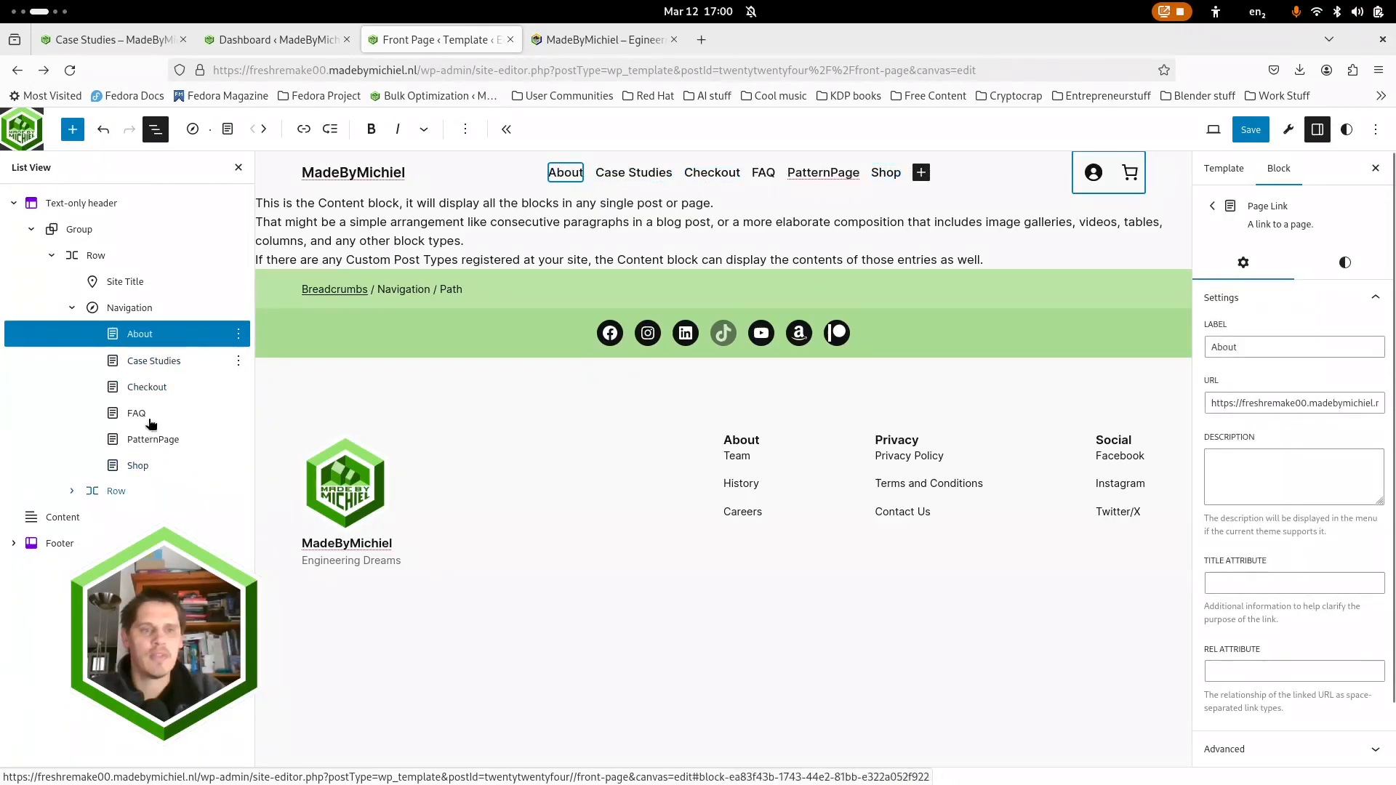
{"action": "left_click", "coordinate": [178, 414]}
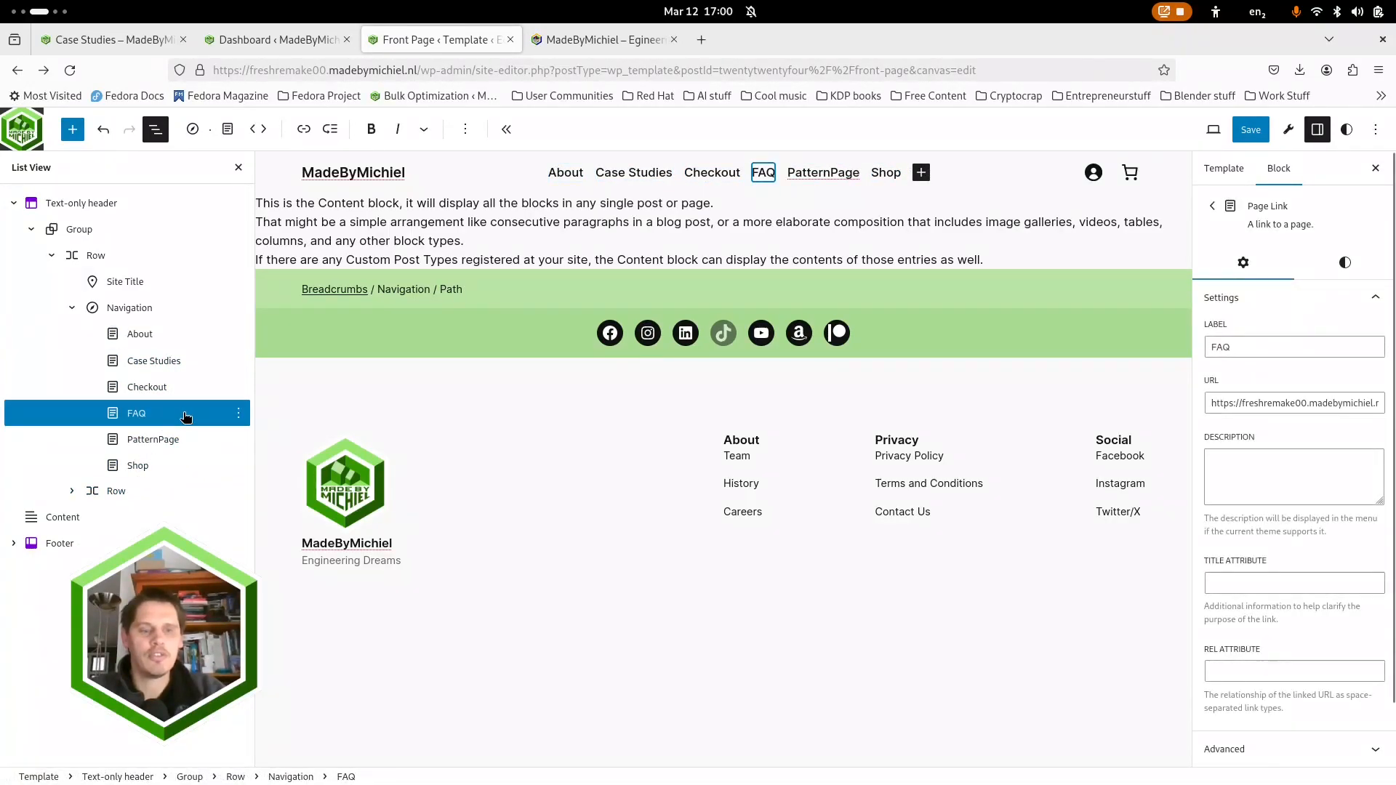
{"action": "key", "text": "Delete"}
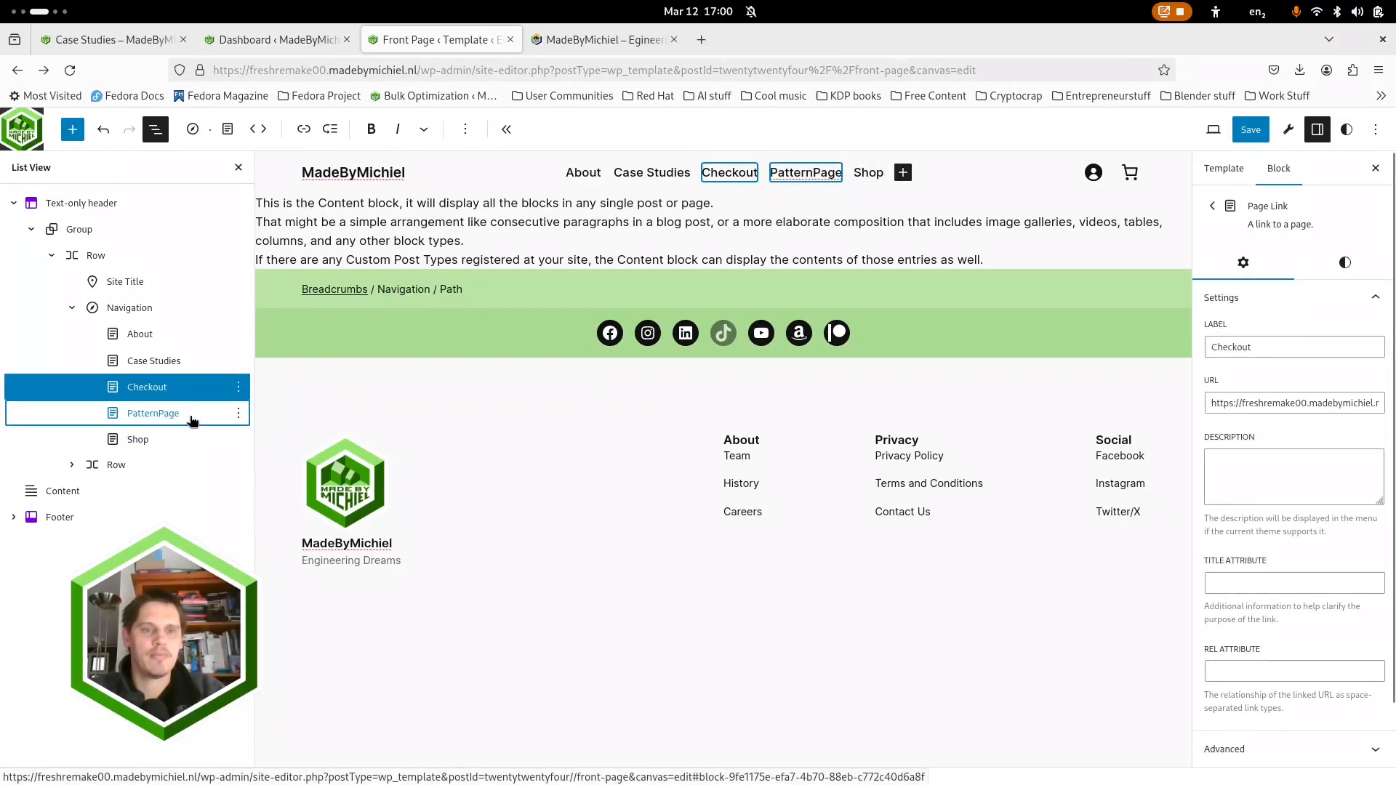
{"action": "left_click", "coordinate": [193, 420]}
{"action": "key", "text": "Delete"}
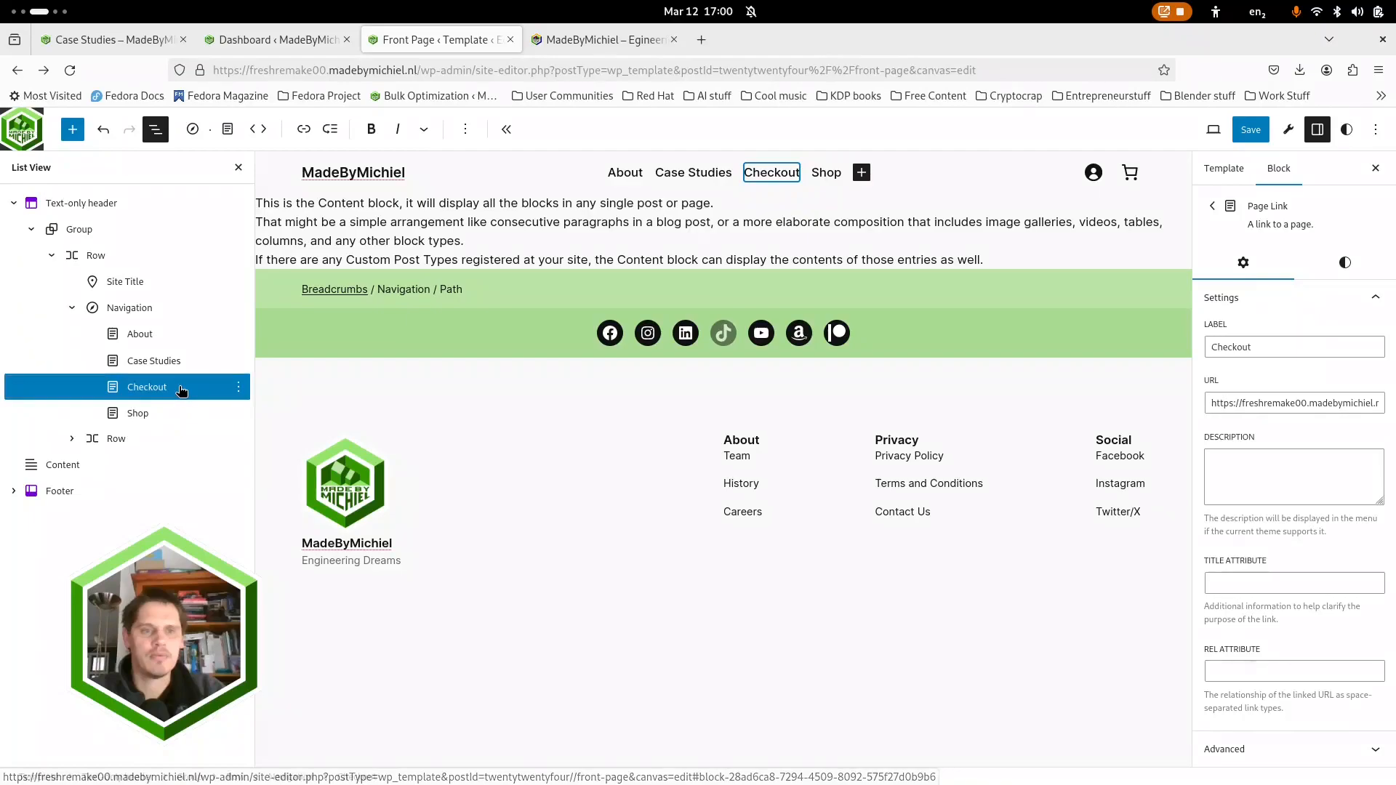
{"action": "key", "text": "Delete"}
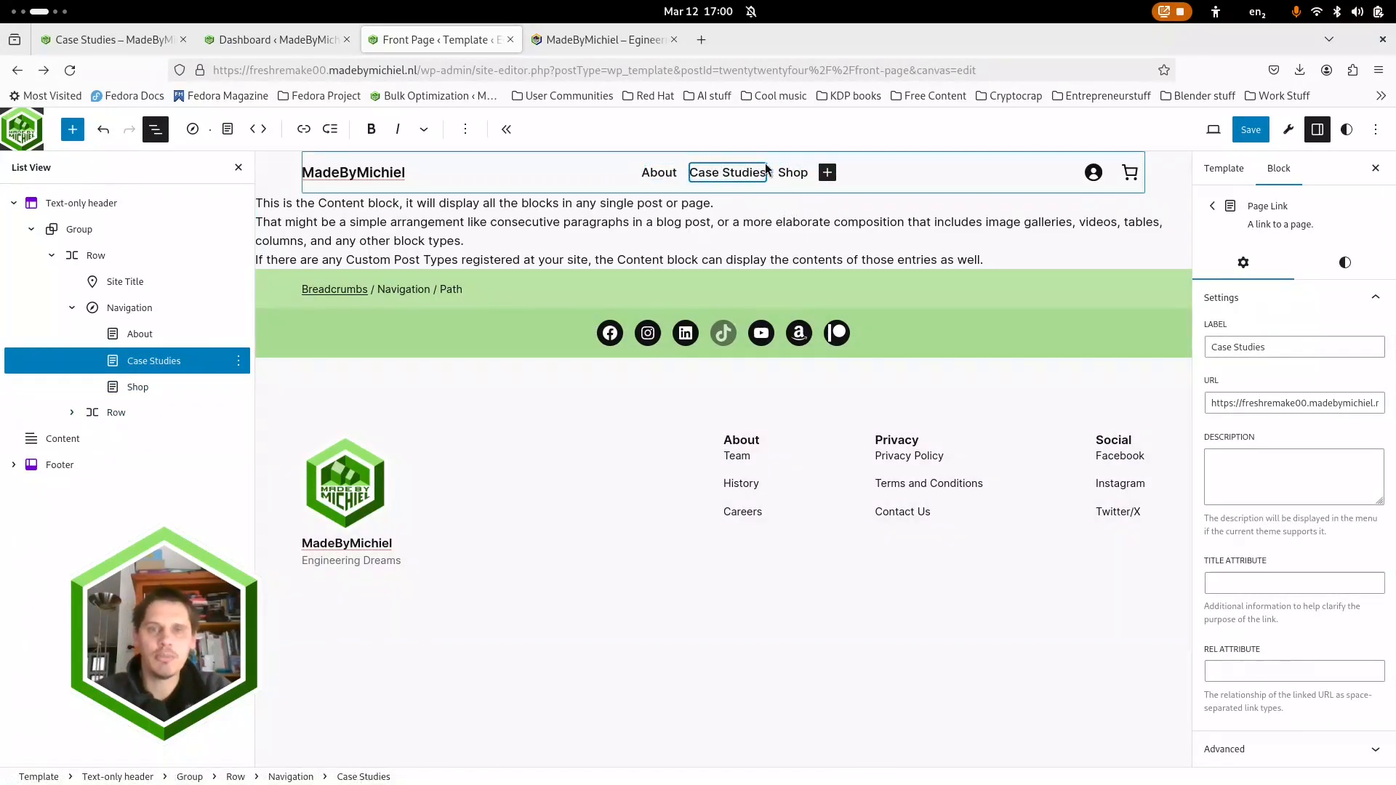
Step: Move the Case Studies link ahead of About, and leave the template editor for the dashboard without saving the changes
{"action": "left_click", "coordinate": [187, 361]}
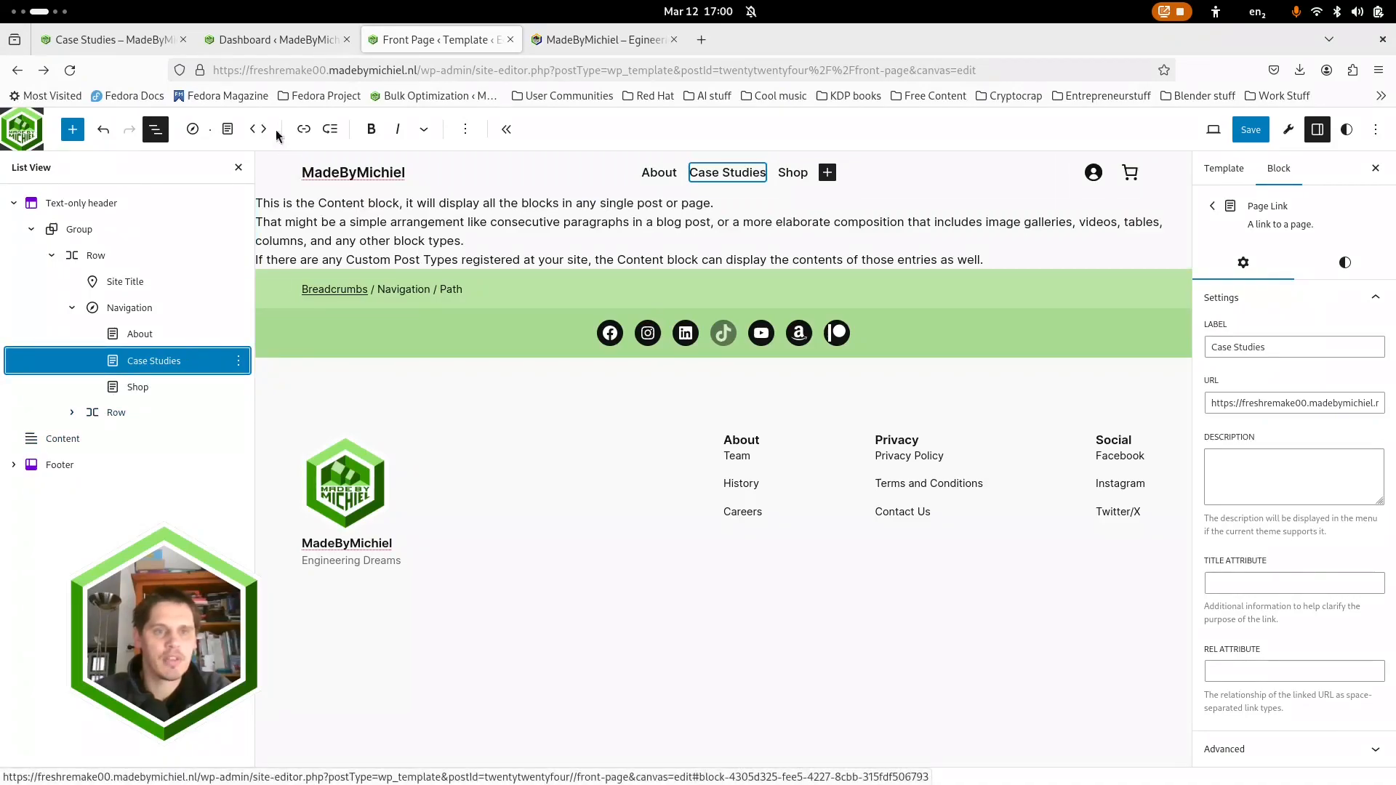
{"action": "left_click", "coordinate": [253, 128]}
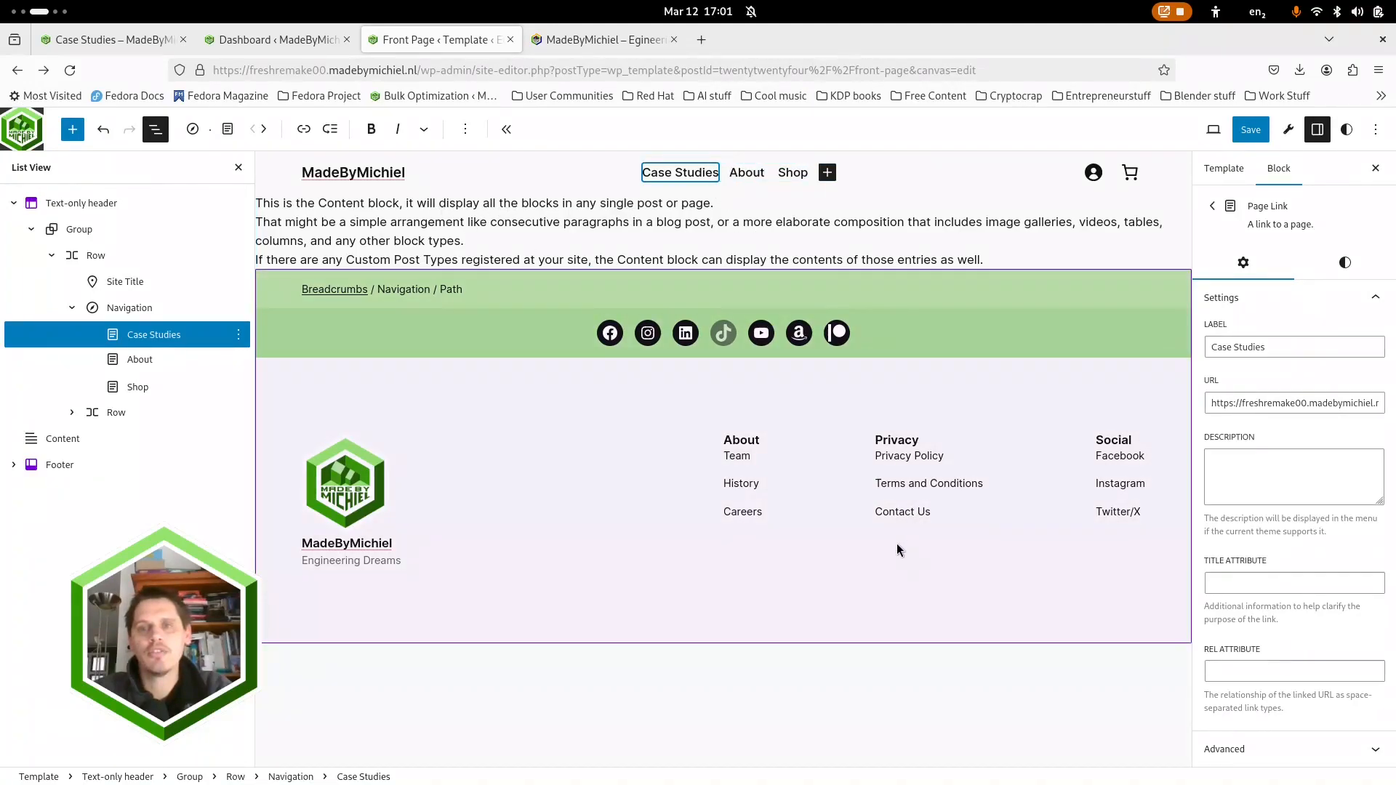
{"action": "left_click", "coordinate": [22, 138]}
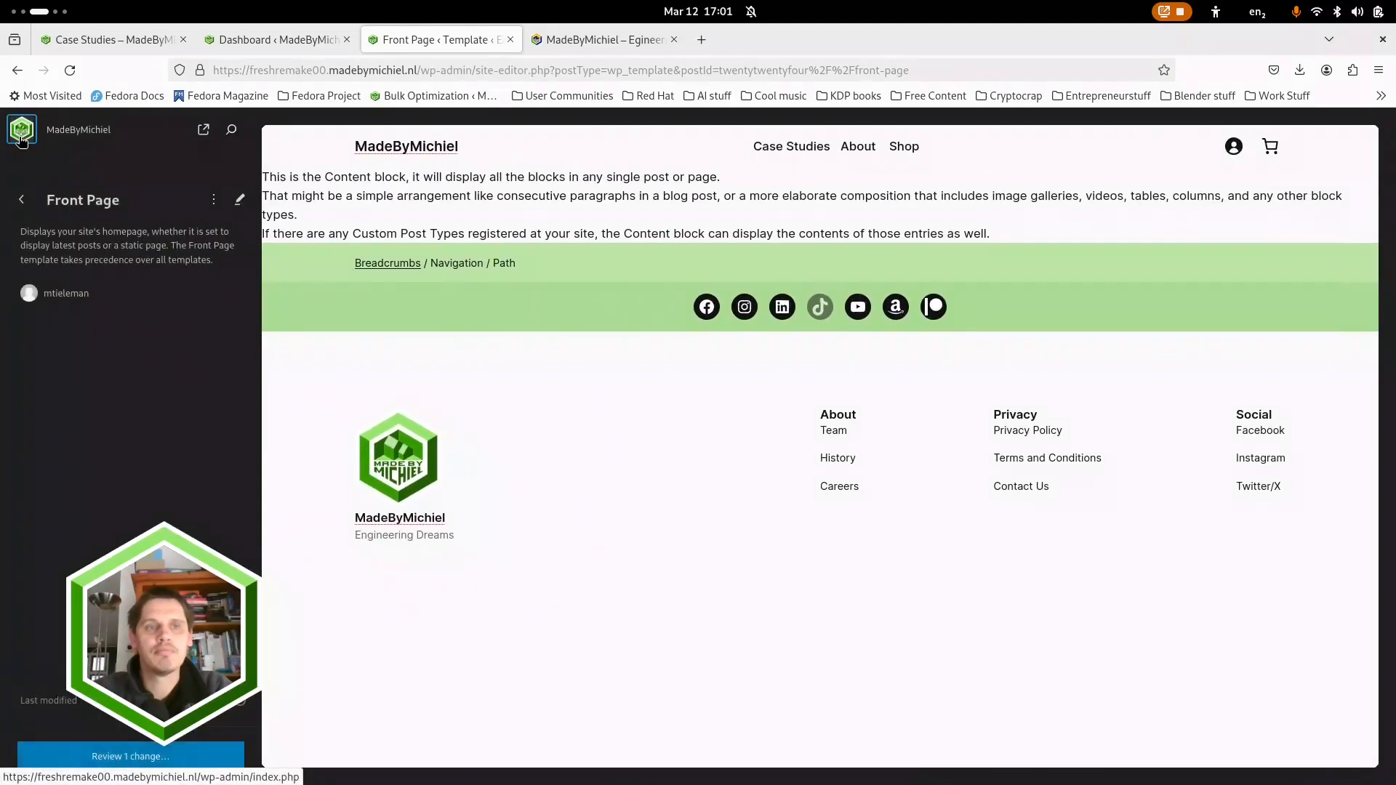
{"action": "left_click", "coordinate": [22, 133]}
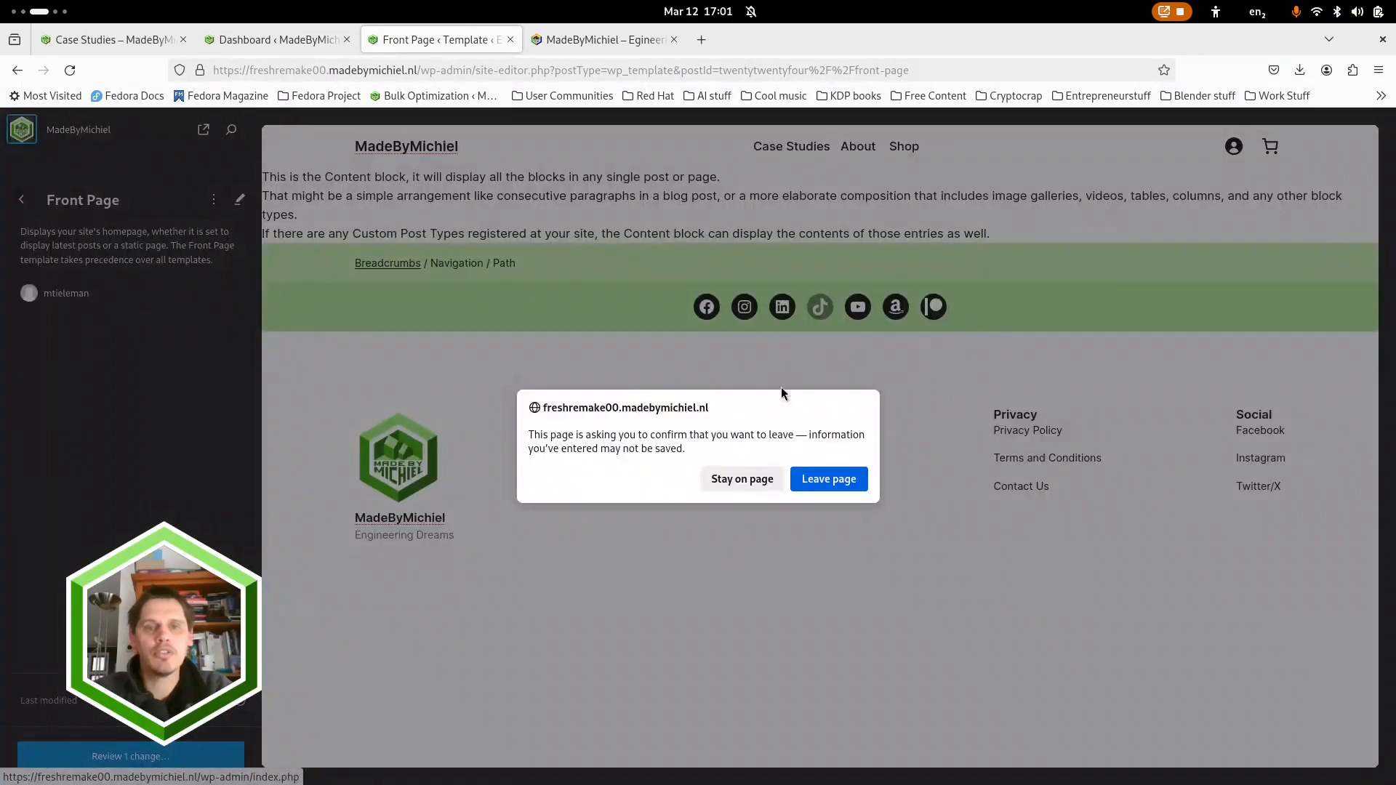
{"action": "left_click", "coordinate": [827, 478]}
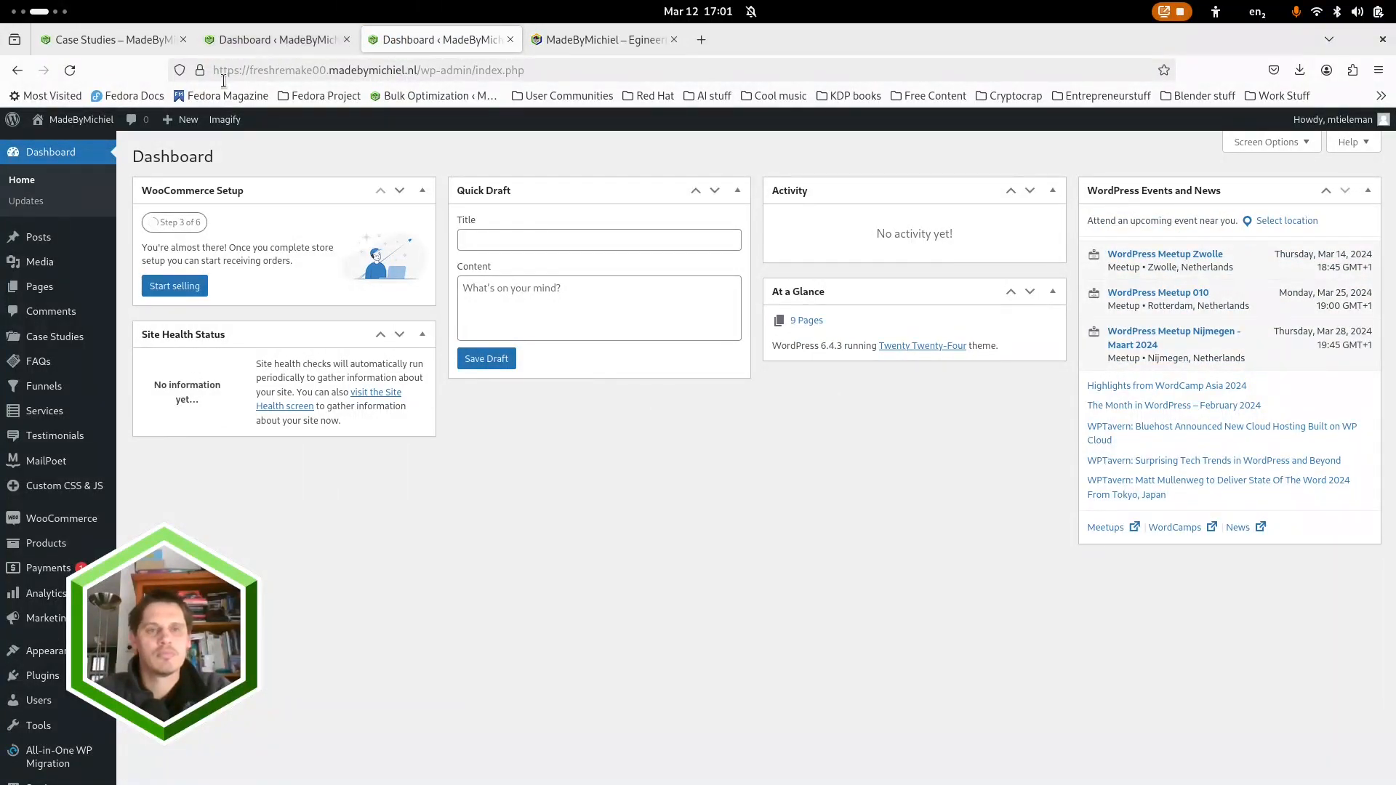
Step: Visit the site's home page from the other dashboard tab and look through its sections from Hero to Social Proof
{"action": "left_click", "coordinate": [277, 44]}
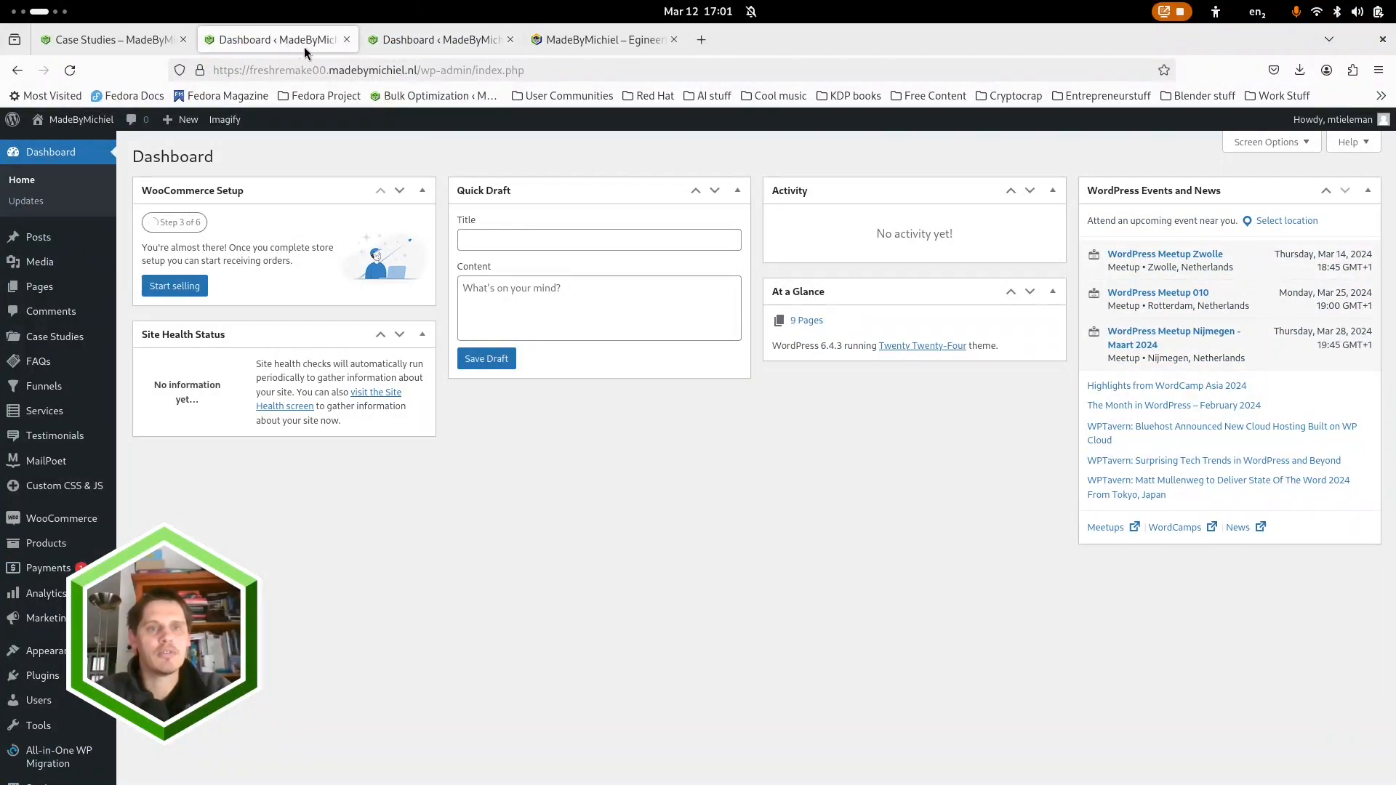
{"action": "left_click", "coordinate": [71, 128]}
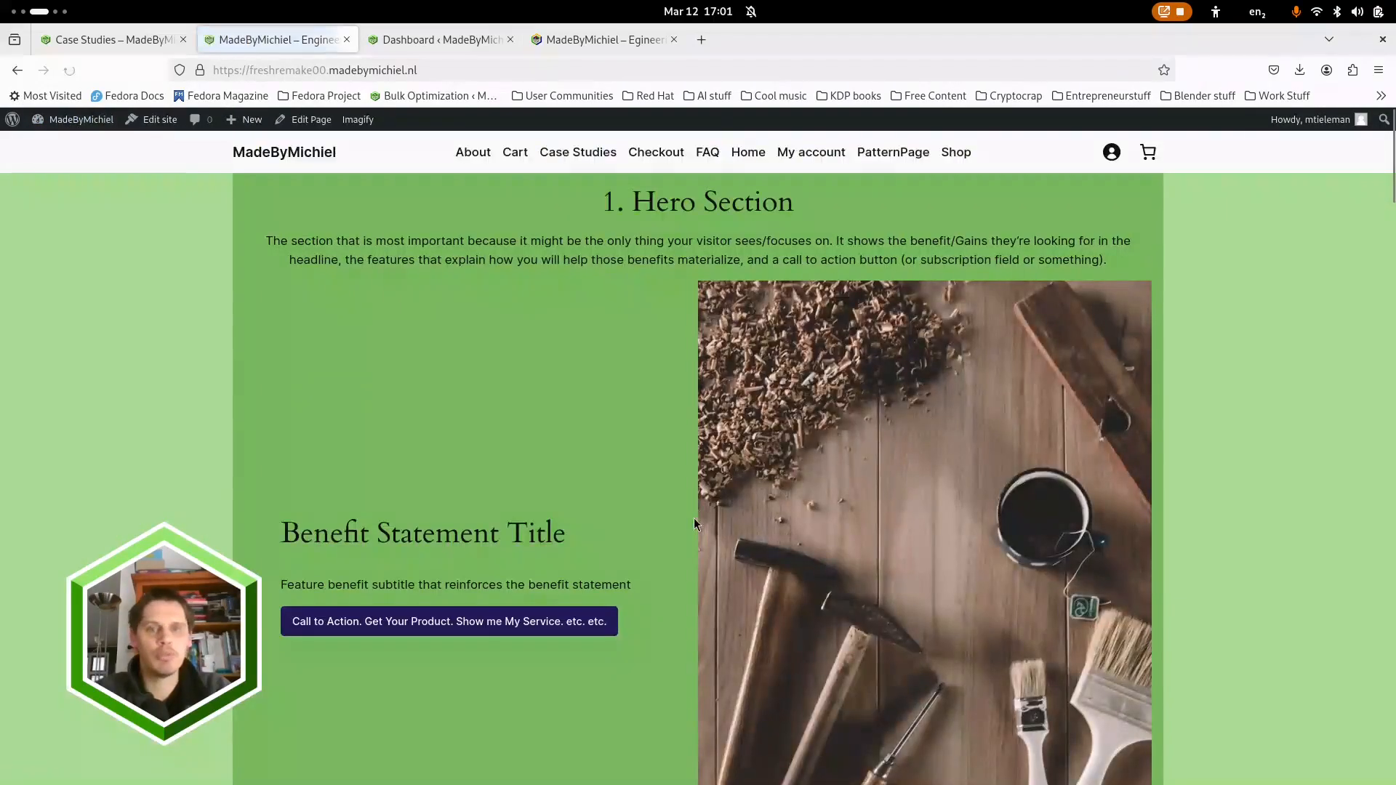
{"action": "scroll", "coordinate": [858, 560], "scroll_direction": "down", "scroll_amount": 15}
{"action": "scroll", "coordinate": [857, 560], "scroll_direction": "down", "scroll_amount": 20}
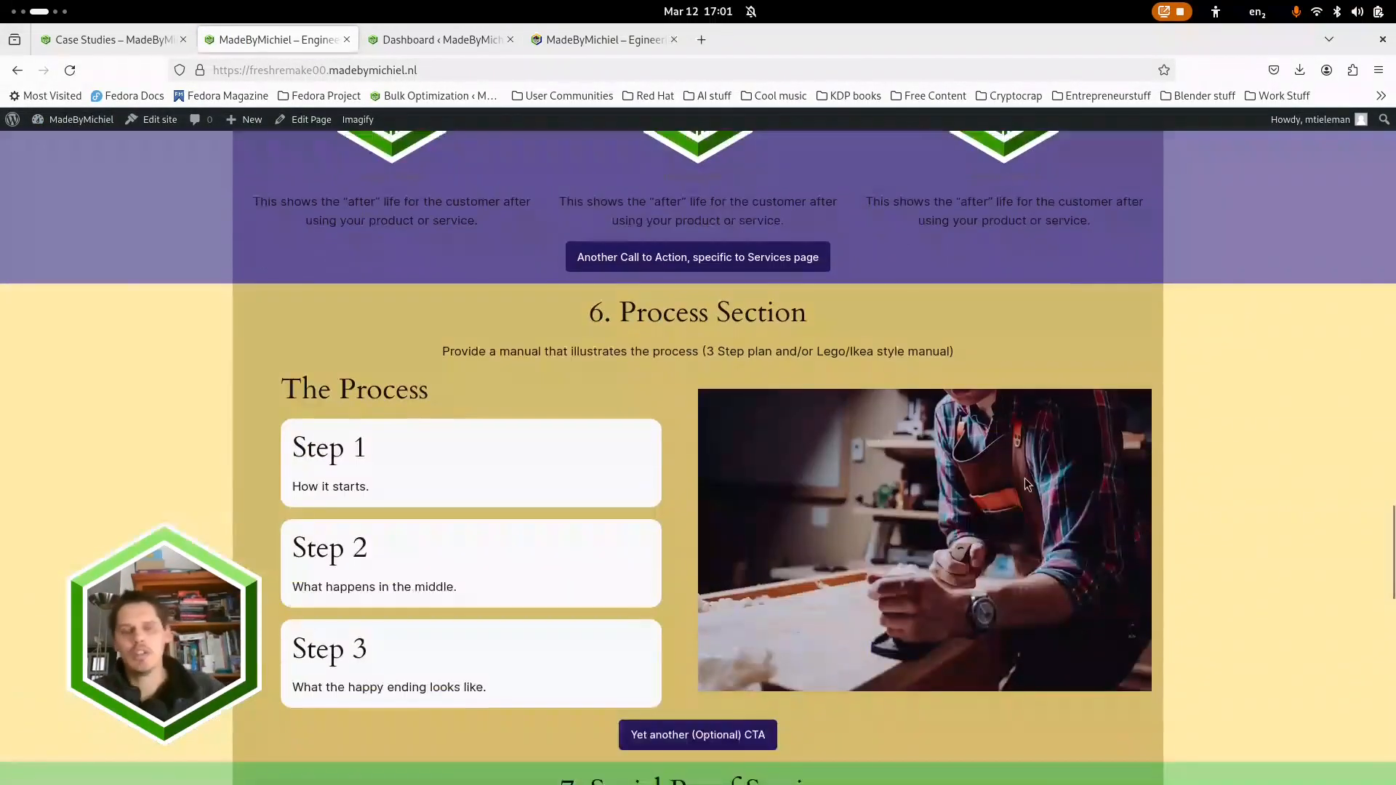
{"action": "scroll", "coordinate": [1254, 442], "scroll_direction": "down", "scroll_amount": 4}
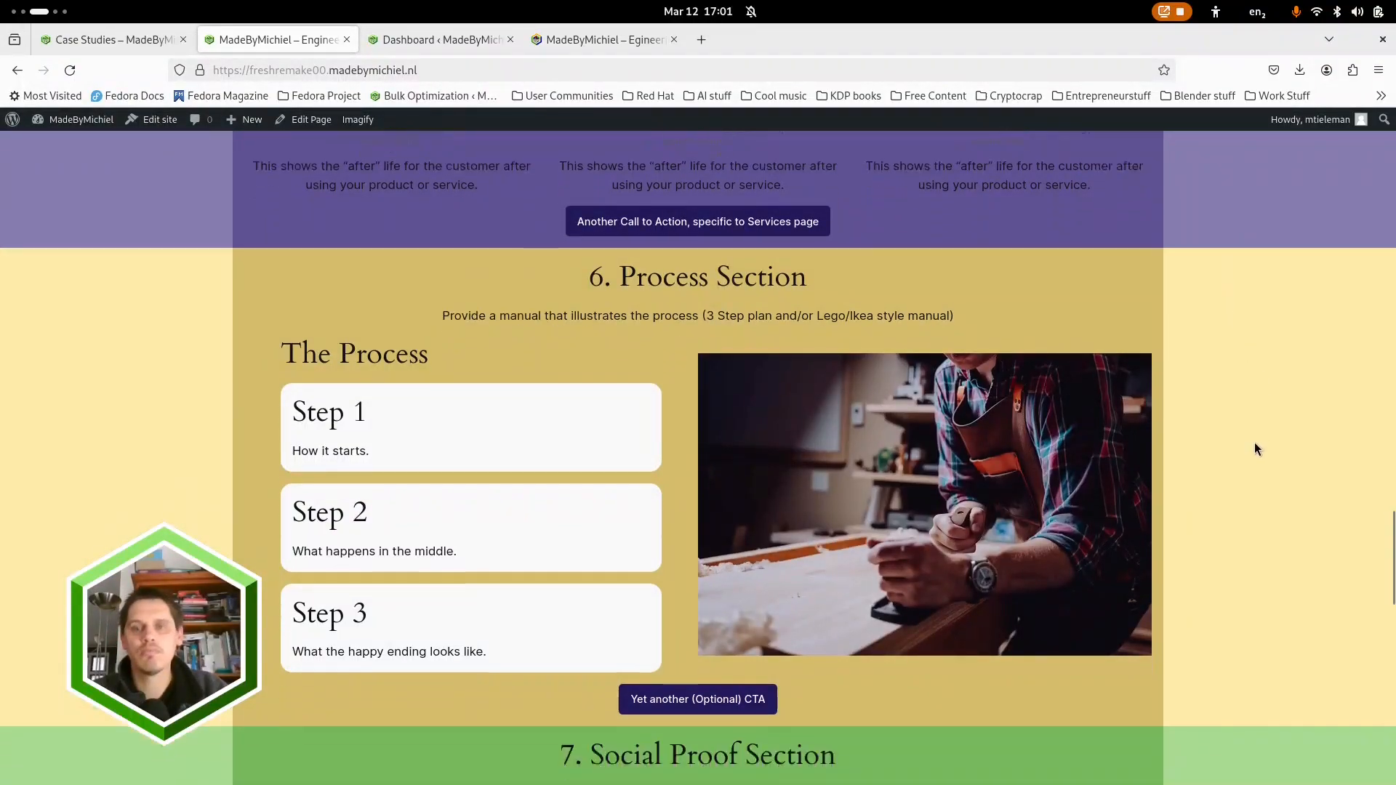
{"action": "key", "text": "Home"}
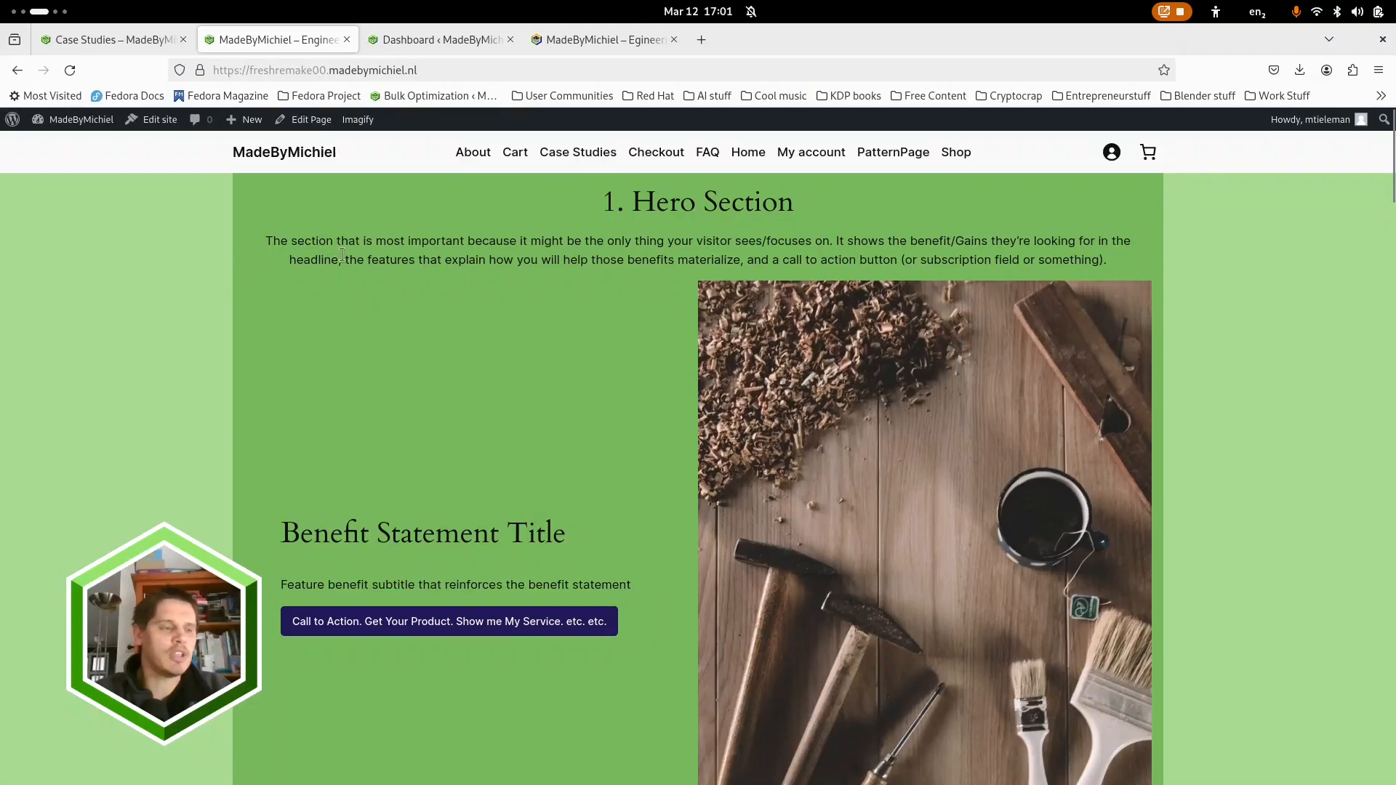
{"action": "scroll", "coordinate": [504, 330], "scroll_direction": "down", "scroll_amount": 5}
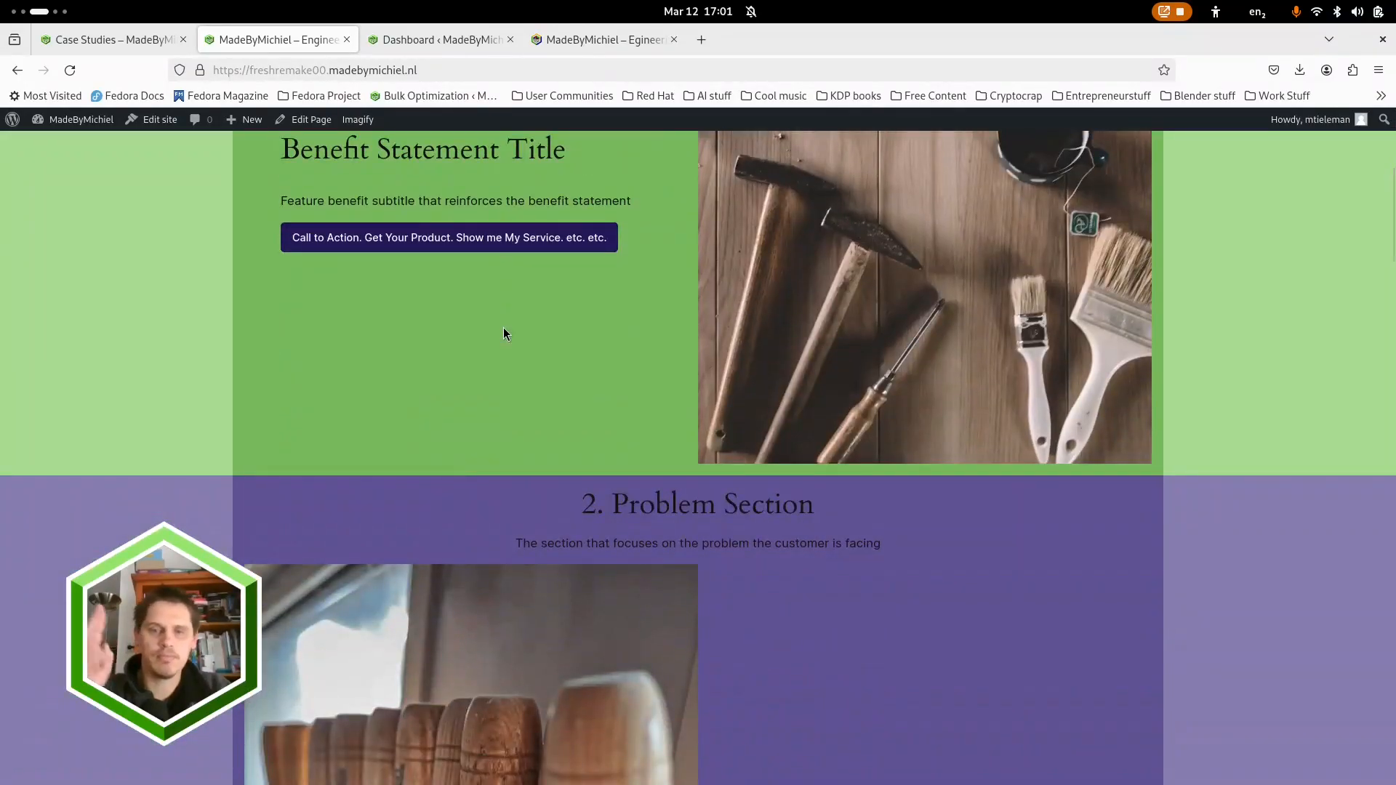